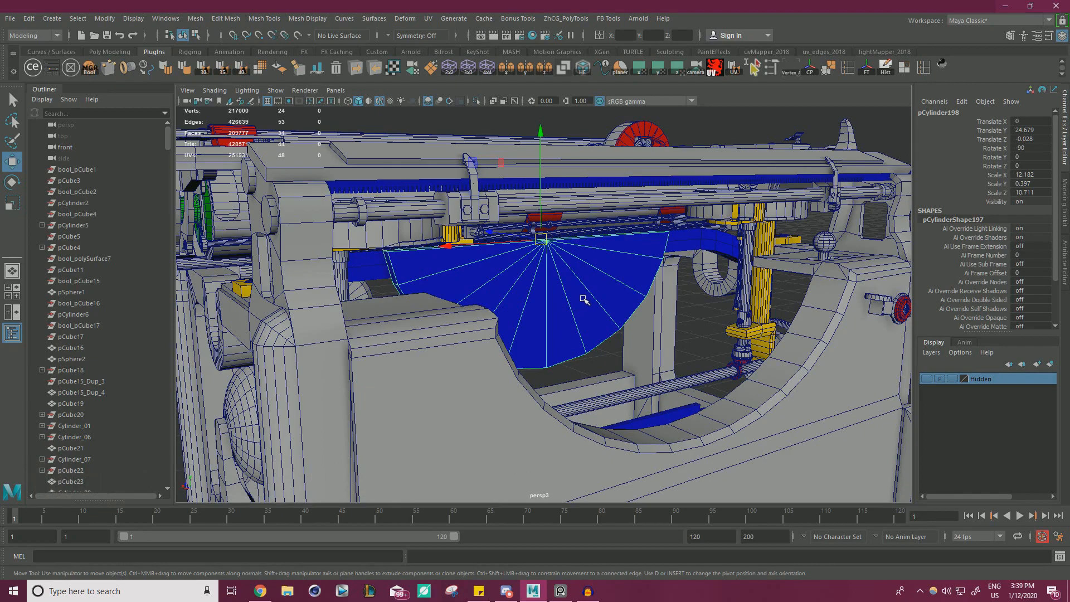
Examine the blue half-disc and the surrounding typewriter frame from above, the side and the front.
{"action": "right_click_drag", "start_coordinate": [640, 301], "coordinate": [529, 298], "text": "alt"}
{"action": "left_click_drag", "start_coordinate": [528, 298], "coordinate": [660, 360], "text": "alt"}
{"action": "right_click_drag", "start_coordinate": [640, 323], "coordinate": [541, 314], "text": "alt"}
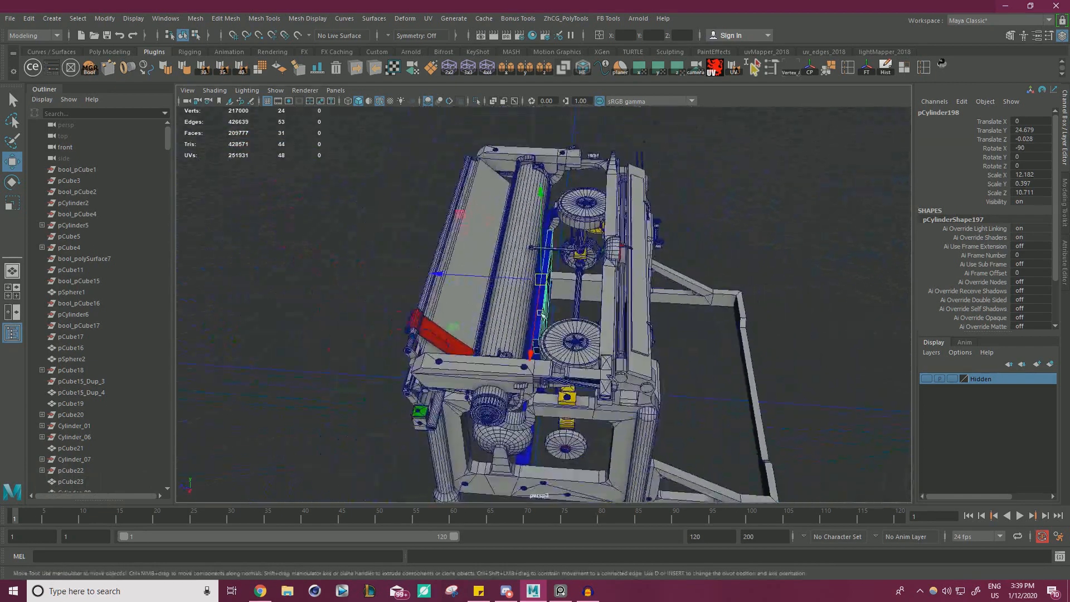
{"action": "left_click_drag", "start_coordinate": [541, 313], "coordinate": [531, 310], "text": "alt"}
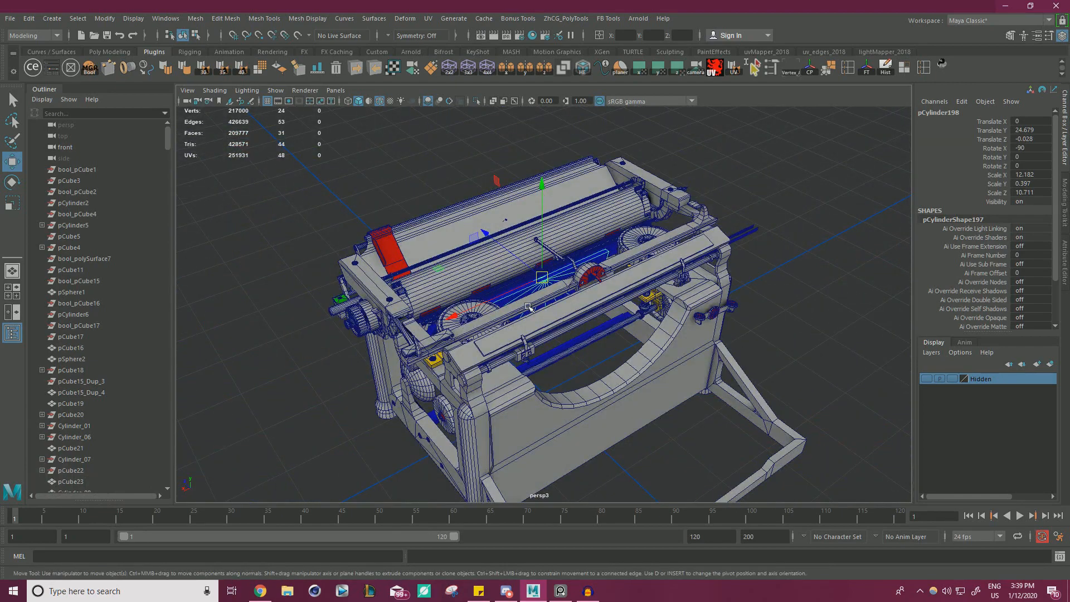
{"action": "left_click", "coordinate": [834, 269]}
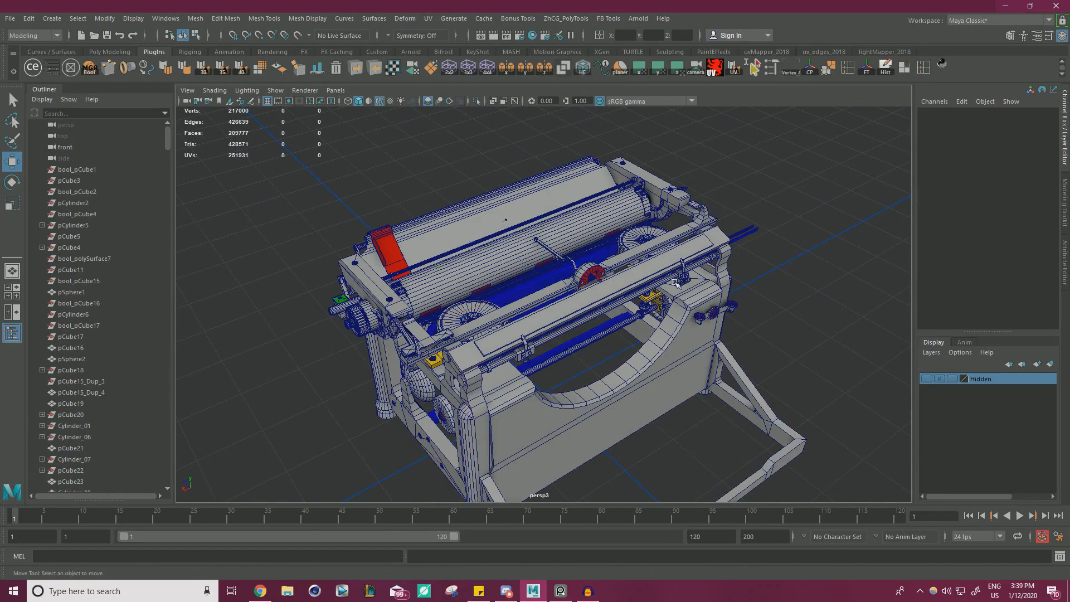
{"action": "left_click_drag", "start_coordinate": [676, 285], "coordinate": [565, 358], "text": "alt"}
{"action": "mouse_move", "coordinate": [565, 358]}
{"action": "right_mouse_down", "text": "alt"}
{"action": "mouse_move", "coordinate": [640, 372]}
{"action": "mouse_move", "coordinate": [585, 365]}
{"action": "right_mouse_up", "text": "alt"}
{"action": "left_click_drag", "start_coordinate": [585, 365], "coordinate": [538, 323], "text": "alt"}
{"action": "right_click_drag", "start_coordinate": [538, 323], "coordinate": [518, 347], "text": "alt"}
{"action": "left_click_drag", "start_coordinate": [518, 347], "coordinate": [470, 313], "text": "alt"}
{"action": "right_click_drag", "start_coordinate": [471, 313], "coordinate": [719, 337], "text": "alt"}
{"action": "left_click_drag", "start_coordinate": [558, 312], "coordinate": [663, 315], "text": "alt"}
{"action": "right_click_drag", "start_coordinate": [664, 315], "coordinate": [708, 320], "text": "alt"}
{"action": "middle_click_drag", "start_coordinate": [708, 321], "coordinate": [522, 303], "text": "alt"}
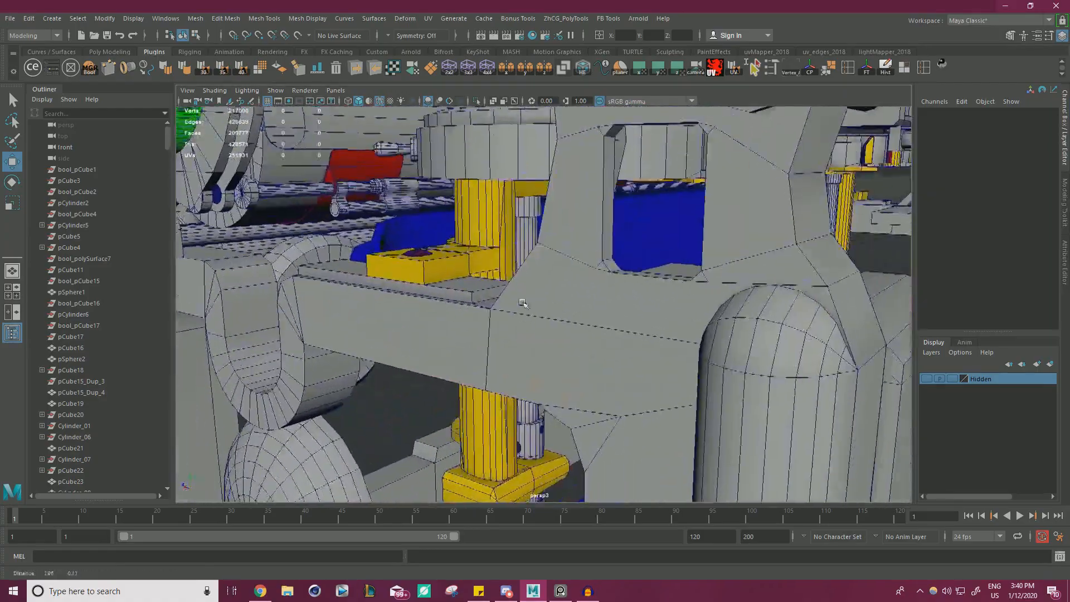
{"action": "right_click_drag", "start_coordinate": [523, 303], "coordinate": [468, 303], "text": "alt"}
{"action": "left_click_drag", "start_coordinate": [468, 303], "coordinate": [536, 306], "text": "alt"}
{"action": "left_click", "coordinate": [565, 288]}
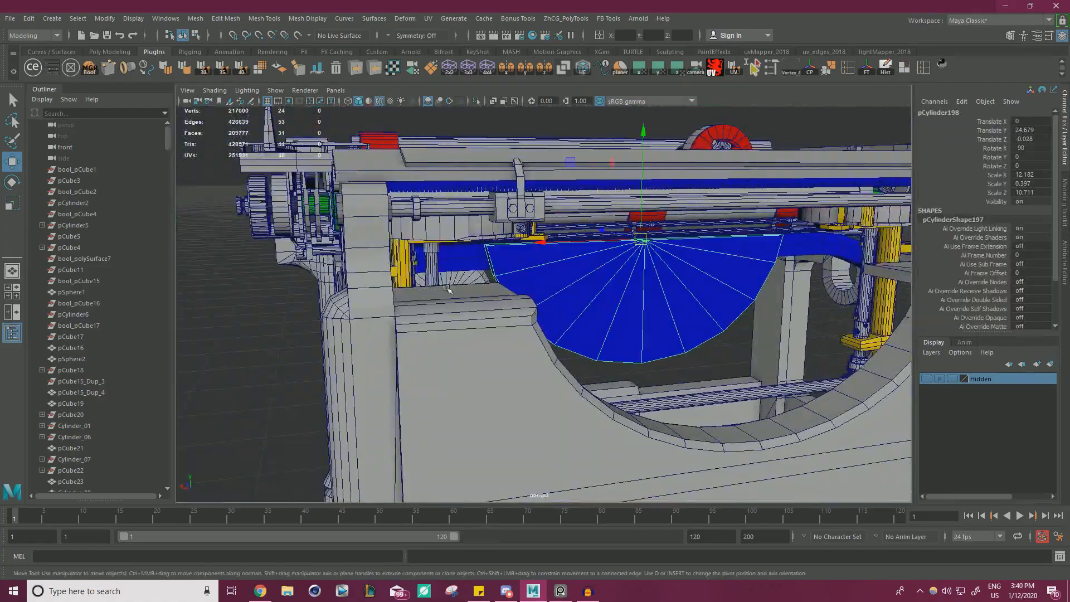
Switch to the reference image board and study the front Underwood photo of the semicircular type segment.
{"action": "key", "text": "alt+Tab"}
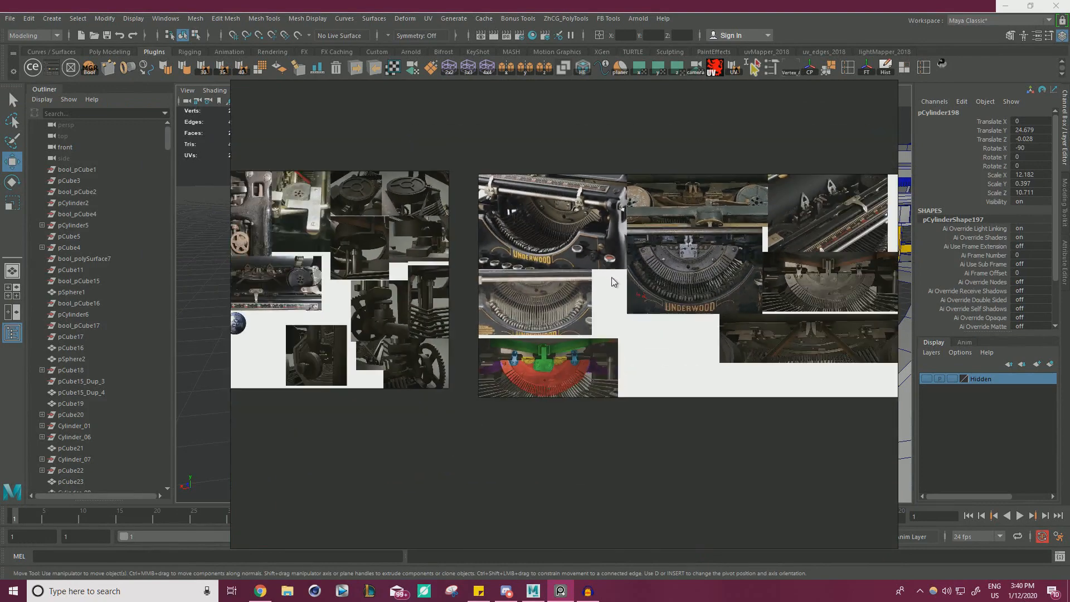
{"action": "middle_click_drag", "start_coordinate": [611, 280], "coordinate": [406, 315]}
{"action": "scroll", "coordinate": [544, 282], "scroll_direction": "up", "scroll_amount": 4}
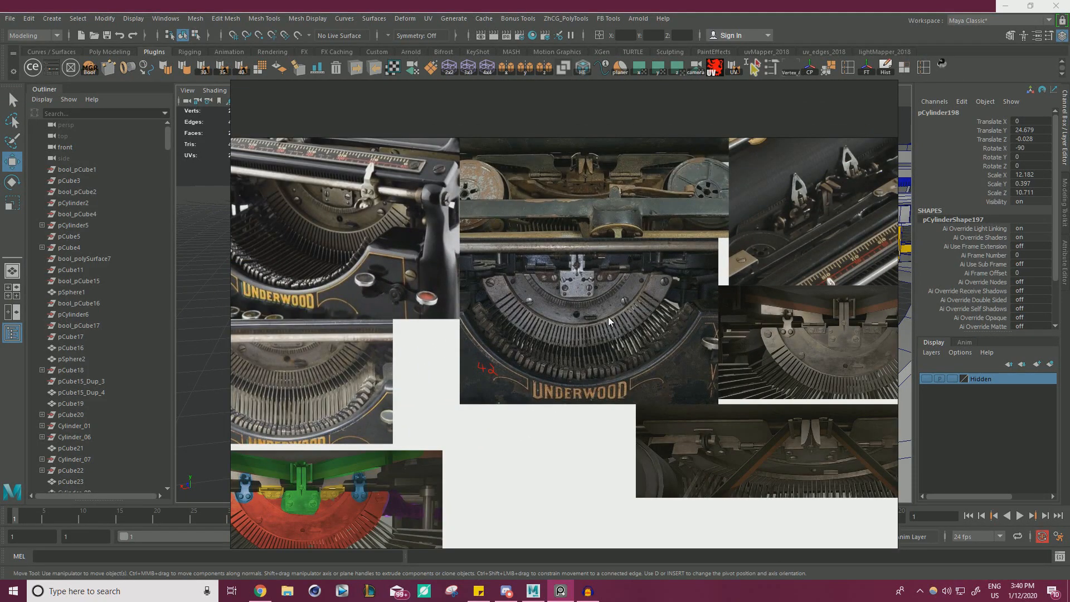
{"action": "scroll", "coordinate": [598, 311], "scroll_direction": "down", "scroll_amount": 2}
{"action": "scroll", "coordinate": [589, 327], "scroll_direction": "up", "scroll_amount": 3}
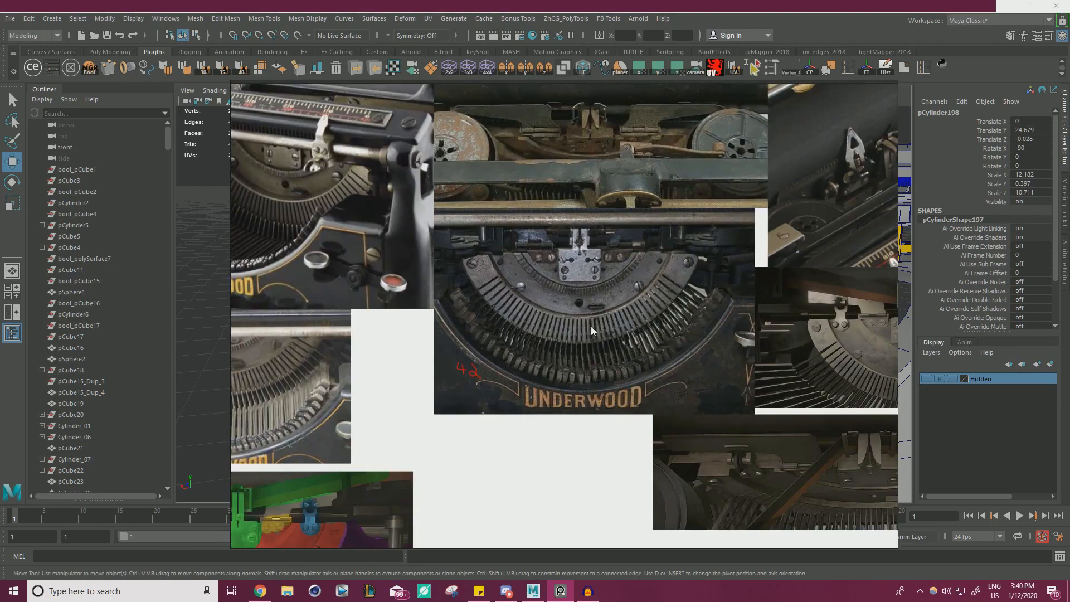
{"action": "scroll", "coordinate": [591, 326], "scroll_direction": "down", "scroll_amount": 1}
{"action": "right_click_drag", "start_coordinate": [617, 347], "coordinate": [0, 313]}
{"action": "left_click_drag", "start_coordinate": [626, 335], "coordinate": [577, 313], "text": "alt"}
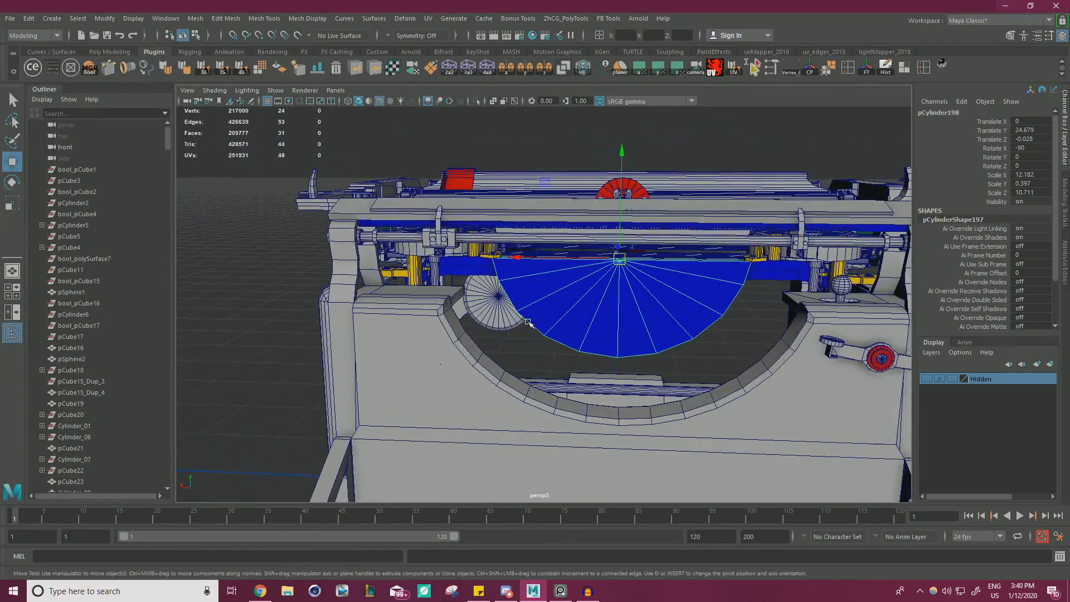
{"action": "right_click_drag", "start_coordinate": [0, 334], "coordinate": [636, 354]}
{"action": "scroll", "coordinate": [636, 354], "scroll_direction": "up", "scroll_amount": 4}
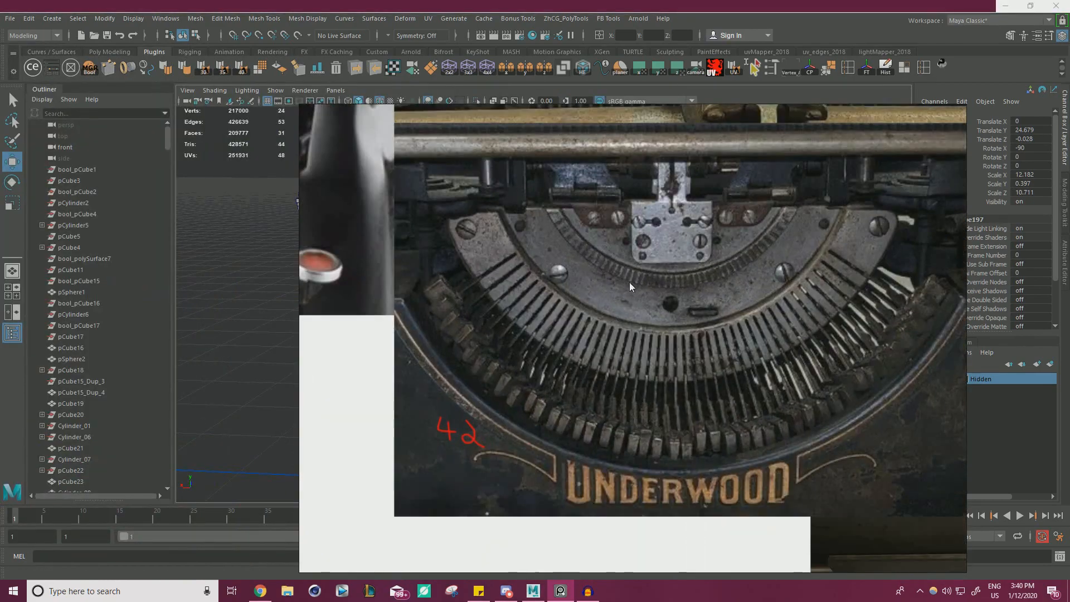
{"action": "scroll", "coordinate": [680, 301], "scroll_direction": "down", "scroll_amount": 5}
{"action": "scroll", "coordinate": [724, 282], "scroll_direction": "up", "scroll_amount": 3}
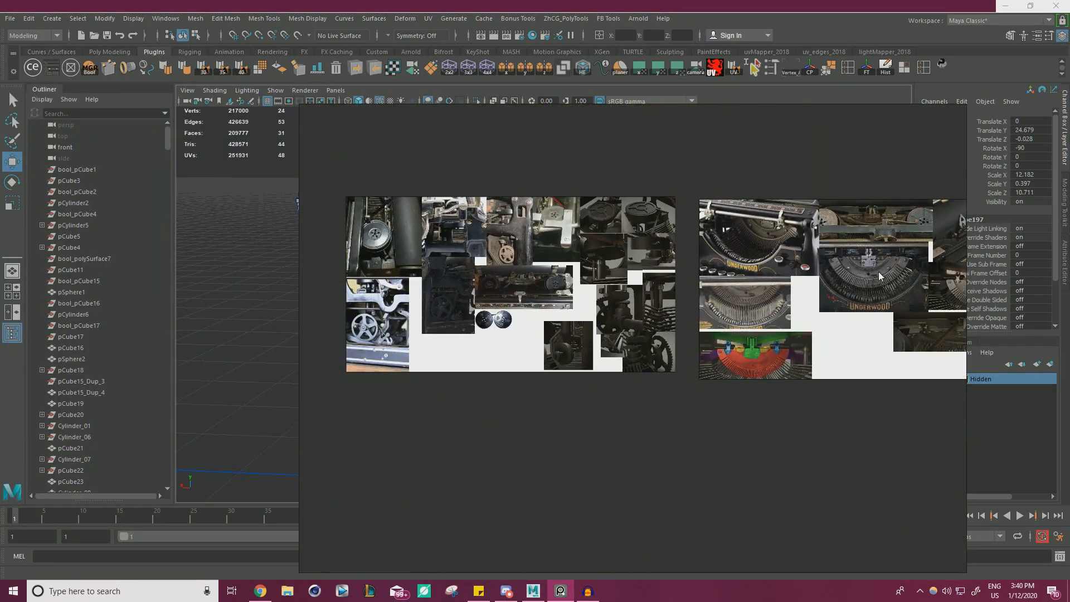
Compare the Underwood front photo with the dark close-up of the type segment on the reference board.
{"action": "scroll", "coordinate": [724, 283], "scroll_direction": "up", "scroll_amount": 1}
{"action": "middle_click_drag", "start_coordinate": [724, 282], "coordinate": [557, 306]}
{"action": "scroll", "coordinate": [612, 206], "scroll_direction": "up", "scroll_amount": 2}
{"action": "middle_click_drag", "start_coordinate": [612, 207], "coordinate": [666, 313]}
{"action": "scroll", "coordinate": [667, 313], "scroll_direction": "down", "scroll_amount": 3}
{"action": "middle_click_drag", "start_coordinate": [731, 287], "coordinate": [466, 290]}
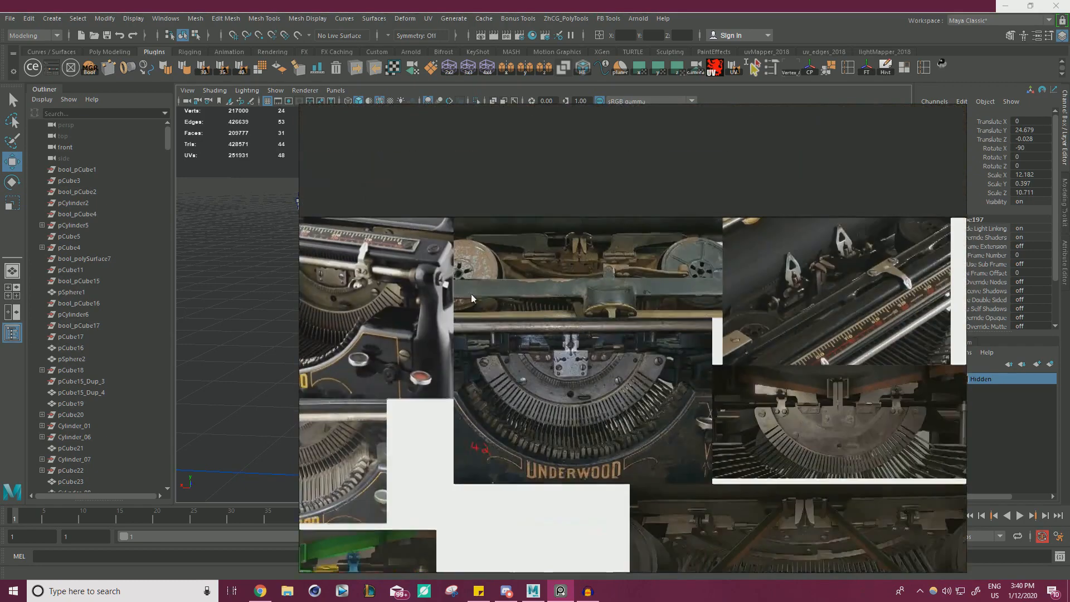
{"action": "scroll", "coordinate": [653, 292], "scroll_direction": "up", "scroll_amount": 2}
{"action": "middle_click_drag", "start_coordinate": [567, 394], "coordinate": [593, 329]}
{"action": "scroll", "coordinate": [594, 328], "scroll_direction": "down", "scroll_amount": 3}
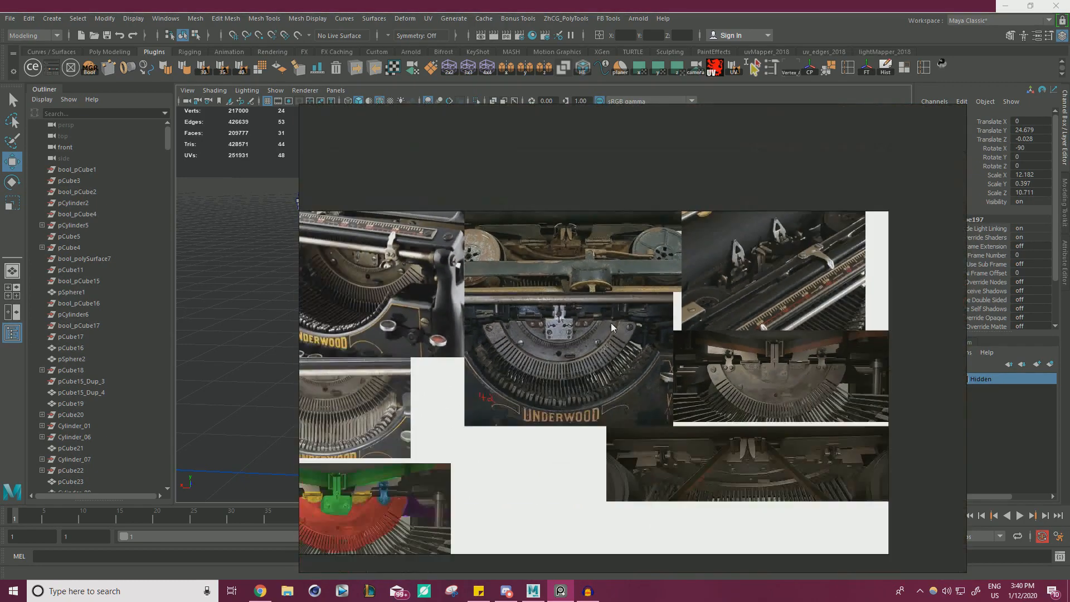
{"action": "middle_click_drag", "start_coordinate": [819, 357], "coordinate": [661, 322]}
{"action": "scroll", "coordinate": [661, 322], "scroll_direction": "up", "scroll_amount": 3}
{"action": "scroll", "coordinate": [579, 364], "scroll_direction": "up", "scroll_amount": 2}
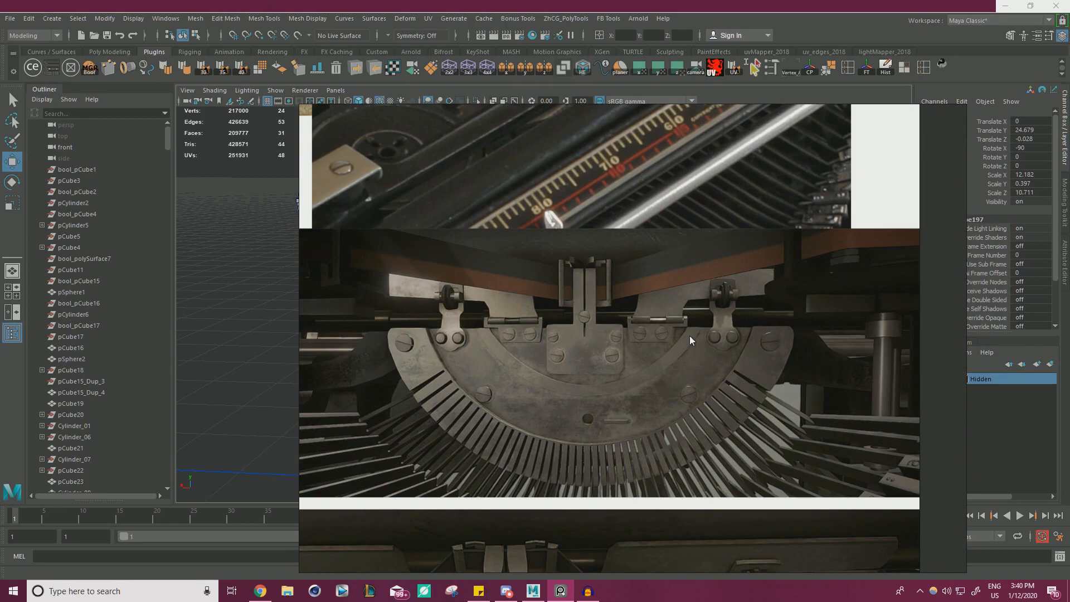
{"action": "scroll", "coordinate": [689, 336], "scroll_direction": "down", "scroll_amount": 4}
Study the colour-coded reference image of the type segment and its brackets, then return to the 3D model.
{"action": "middle_click_drag", "start_coordinate": [540, 346], "coordinate": [688, 258]}
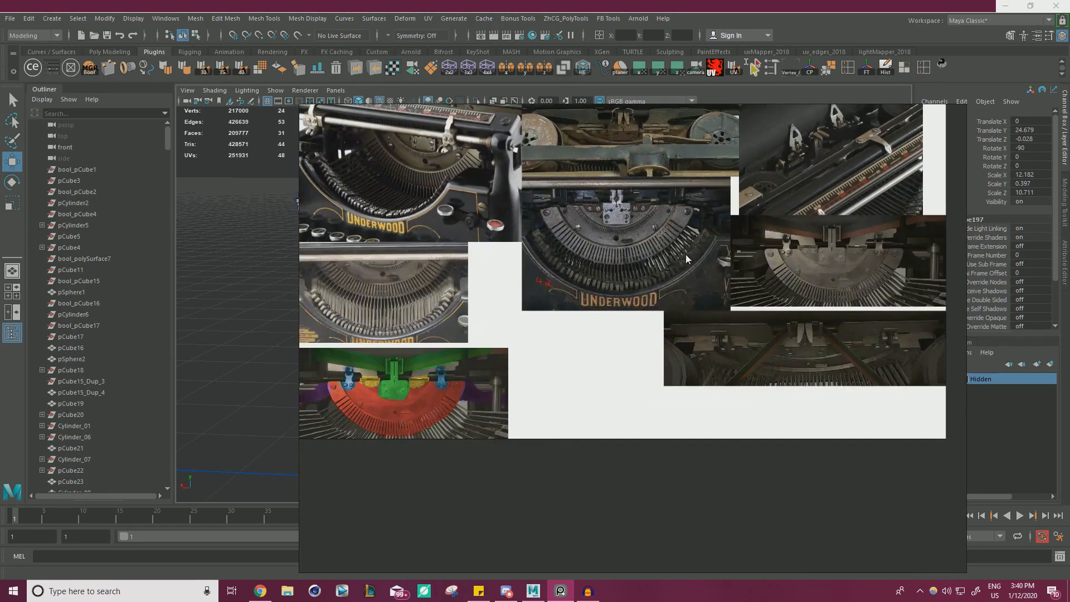
{"action": "middle_click_drag", "start_coordinate": [500, 282], "coordinate": [650, 275]}
{"action": "scroll", "coordinate": [652, 279], "scroll_direction": "up", "scroll_amount": 3}
{"action": "scroll", "coordinate": [589, 370], "scroll_direction": "up", "scroll_amount": 1}
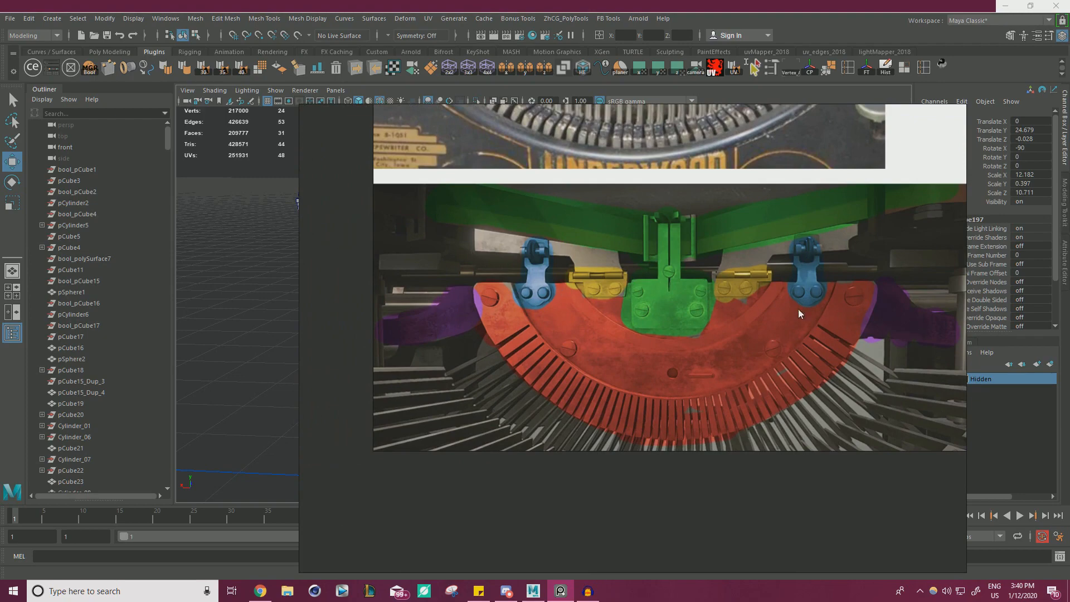
{"action": "scroll", "coordinate": [641, 323], "scroll_direction": "down", "scroll_amount": 5}
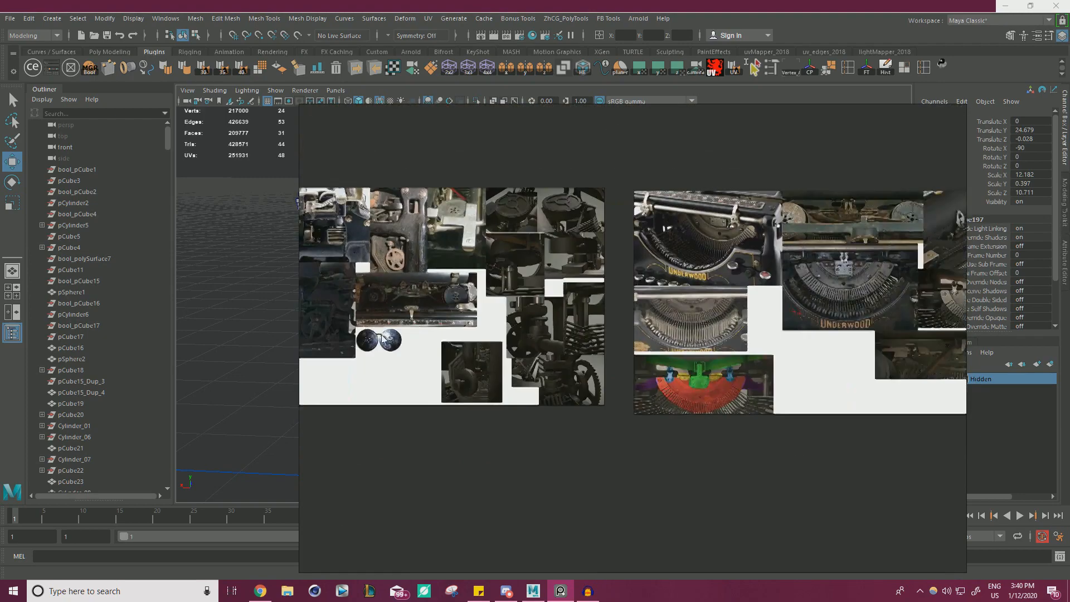
{"action": "scroll", "coordinate": [627, 308], "scroll_direction": "up", "scroll_amount": 2}
{"action": "scroll", "coordinate": [627, 307], "scroll_direction": "up", "scroll_amount": 1}
{"action": "middle_click_drag", "start_coordinate": [639, 308], "coordinate": [347, 305]}
{"action": "right_click_drag", "start_coordinate": [663, 290], "coordinate": [0, 289]}
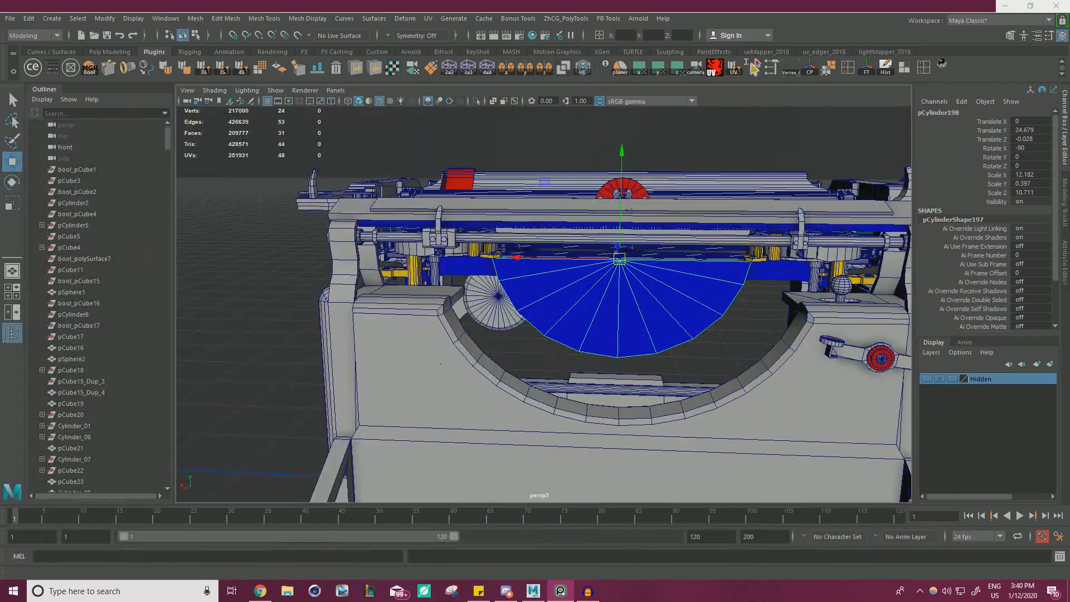
Inspect the thin toothed racks along the back of the carriage, near the green brackets.
{"action": "right_click_drag", "start_coordinate": [562, 313], "coordinate": [518, 314], "text": "alt"}
{"action": "left_click_drag", "start_coordinate": [518, 314], "coordinate": [454, 316], "text": "alt"}
{"action": "right_click_drag", "start_coordinate": [455, 316], "coordinate": [547, 316], "text": "alt"}
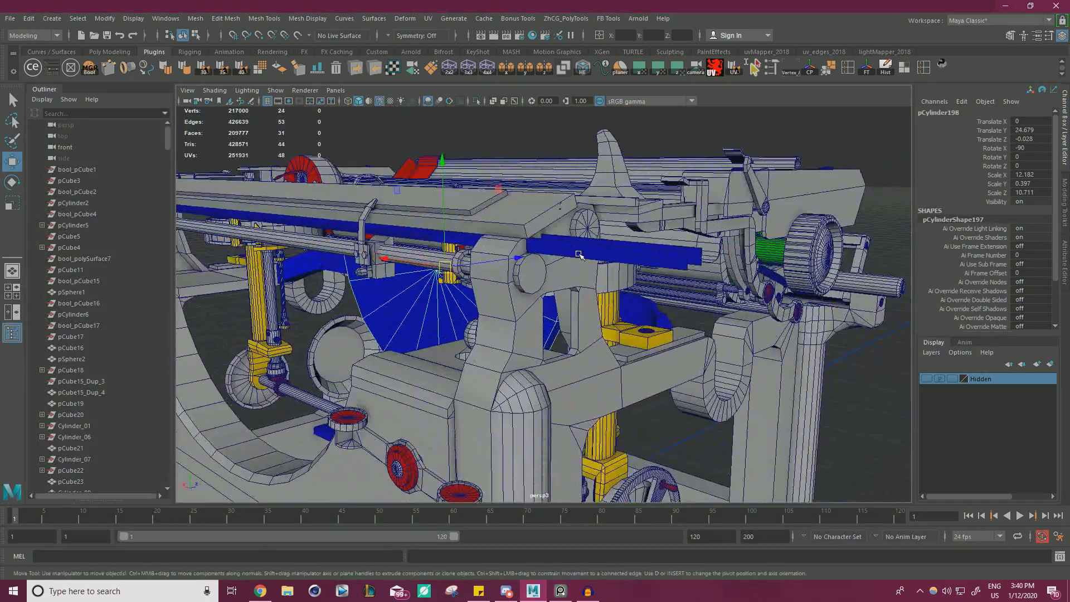
{"action": "key", "text": "f"}
{"action": "left_click_drag", "start_coordinate": [639, 302], "coordinate": [705, 286], "text": "alt"}
{"action": "right_click_drag", "start_coordinate": [412, 299], "coordinate": [529, 334], "text": "alt"}
{"action": "left_click_drag", "start_coordinate": [529, 335], "coordinate": [555, 315], "text": "alt"}
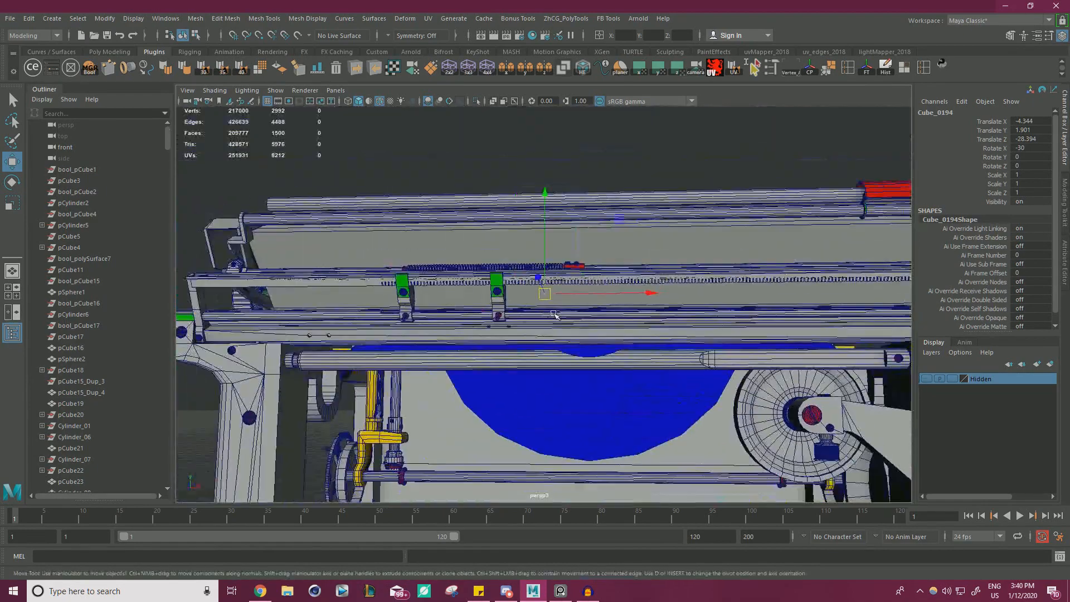
{"action": "left_click", "coordinate": [656, 277]}
{"action": "right_click_drag", "start_coordinate": [656, 278], "coordinate": [630, 289], "text": "alt"}
{"action": "left_click_drag", "start_coordinate": [616, 299], "coordinate": [635, 312], "text": "alt"}
{"action": "right_click_drag", "start_coordinate": [636, 312], "coordinate": [688, 329], "text": "alt"}
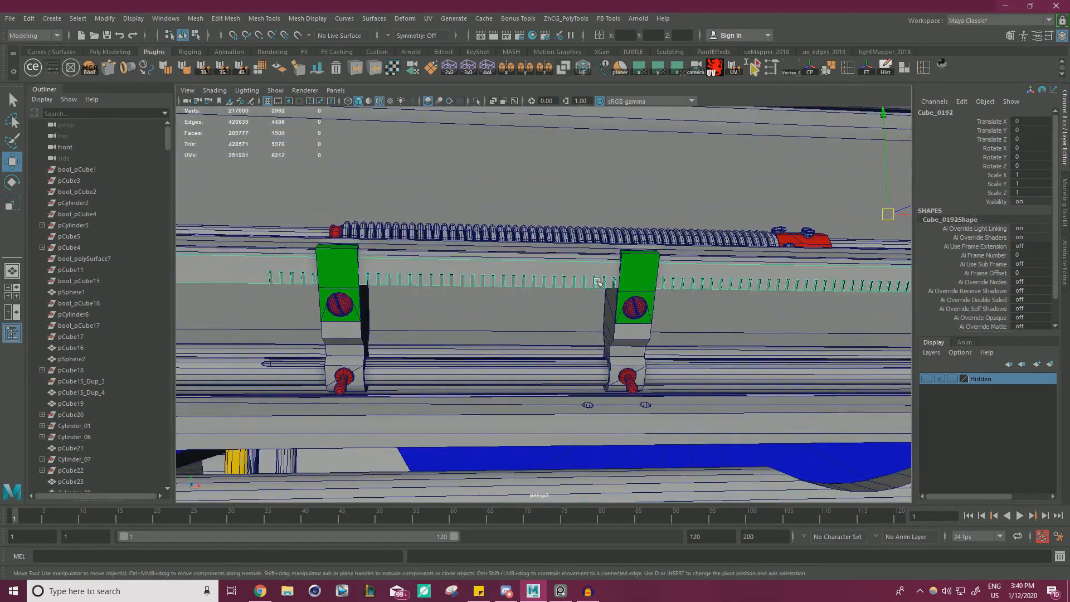
{"action": "right_click_drag", "start_coordinate": [597, 282], "coordinate": [520, 284], "text": "alt"}
{"action": "left_click_drag", "start_coordinate": [521, 284], "coordinate": [543, 323], "text": "alt"}
{"action": "right_click_drag", "start_coordinate": [684, 308], "coordinate": [397, 297], "text": "alt"}
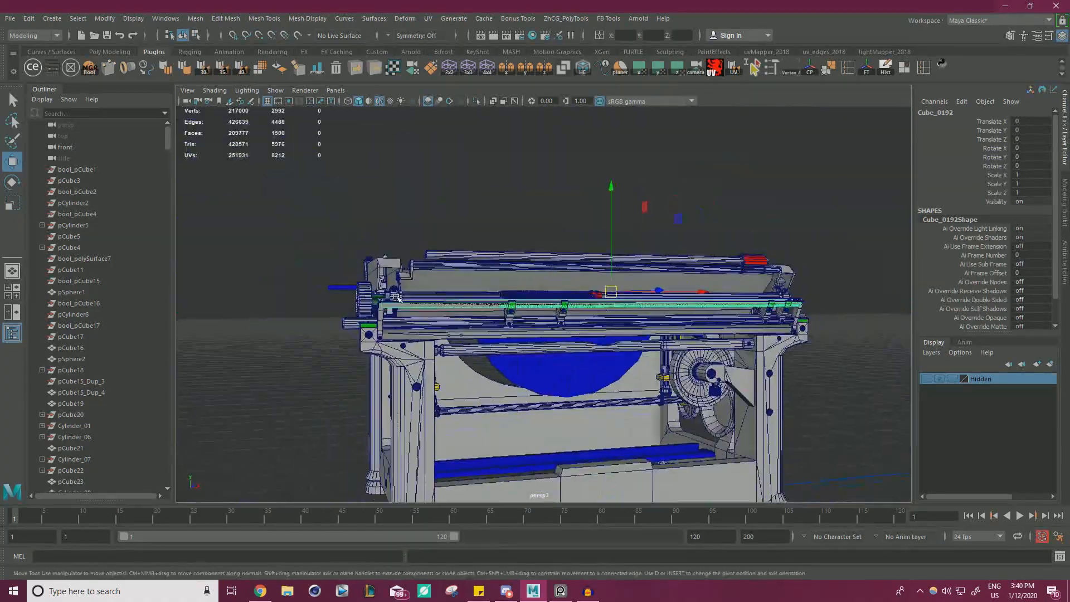
Inspect the blue toothed rack beneath the front rail and its position relative to the carriage and half-disc.
{"action": "left_click_drag", "start_coordinate": [396, 298], "coordinate": [630, 327], "text": "alt"}
{"action": "right_click_drag", "start_coordinate": [629, 328], "coordinate": [774, 330], "text": "alt"}
{"action": "right_click_drag", "start_coordinate": [619, 297], "coordinate": [428, 298], "text": "alt"}
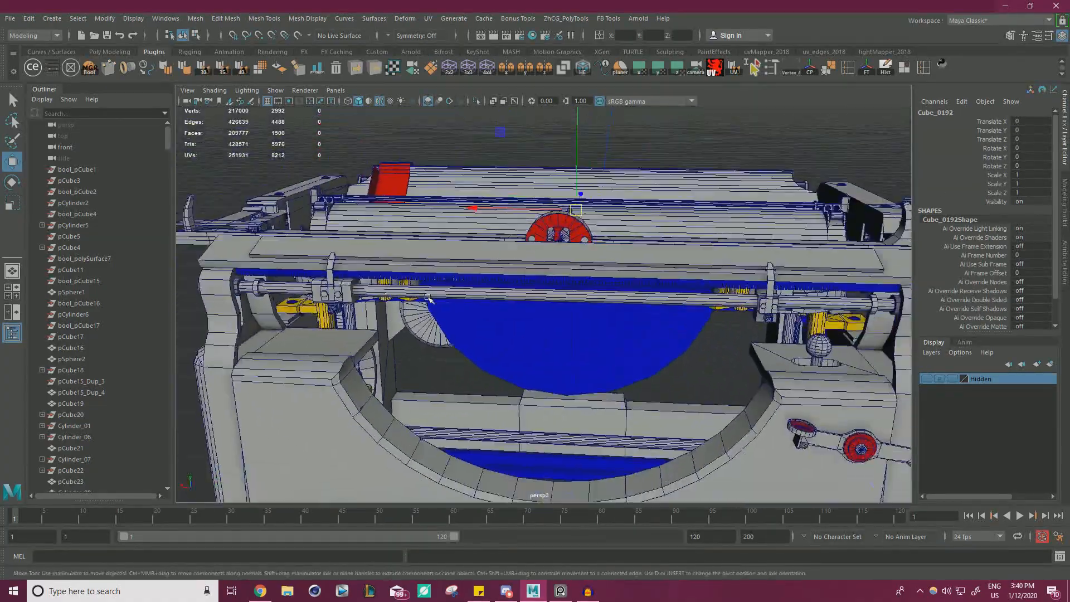
{"action": "left_click_drag", "start_coordinate": [428, 298], "coordinate": [629, 313], "text": "alt"}
{"action": "right_click_drag", "start_coordinate": [629, 313], "coordinate": [696, 317], "text": "alt"}
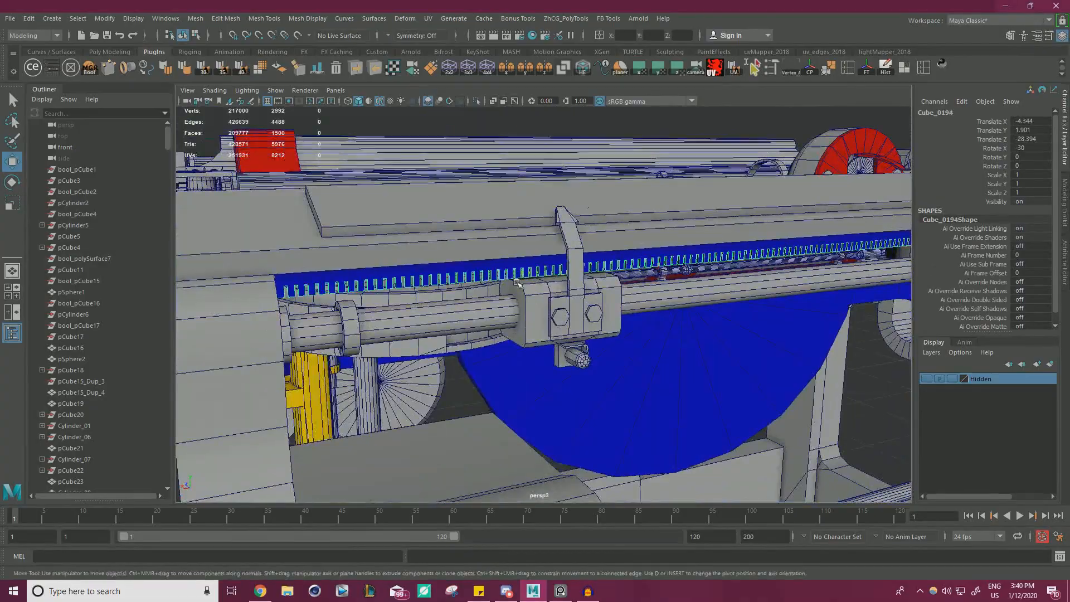
{"action": "left_click_drag", "start_coordinate": [517, 283], "coordinate": [548, 287], "text": "alt"}
{"action": "right_click_drag", "start_coordinate": [561, 299], "coordinate": [480, 291], "text": "alt"}
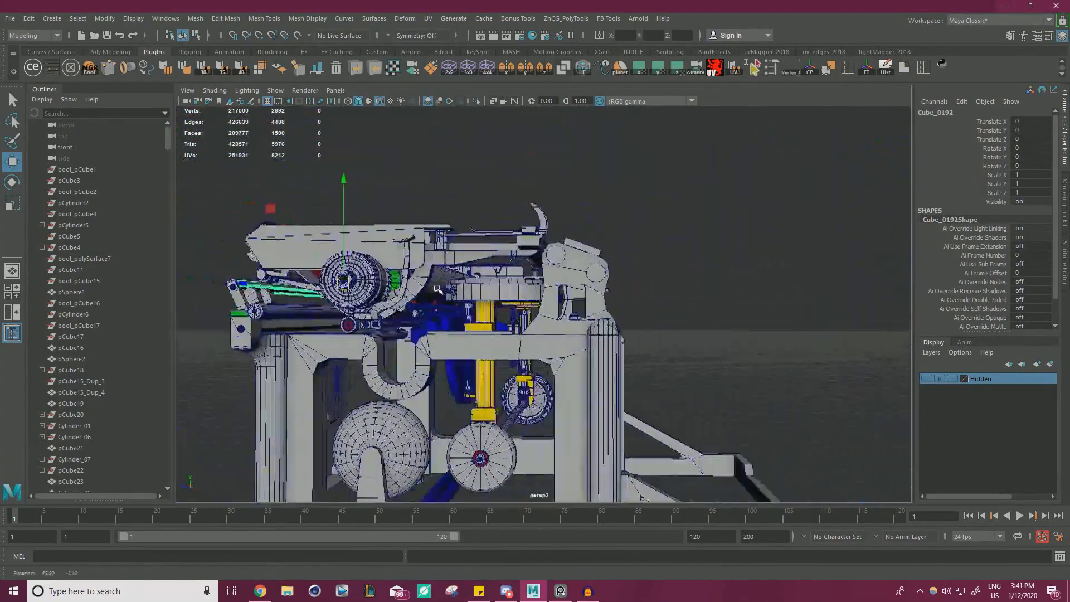
{"action": "left_click_drag", "start_coordinate": [437, 290], "coordinate": [542, 281], "text": "alt"}
{"action": "right_click_drag", "start_coordinate": [390, 239], "coordinate": [605, 285], "text": "alt"}
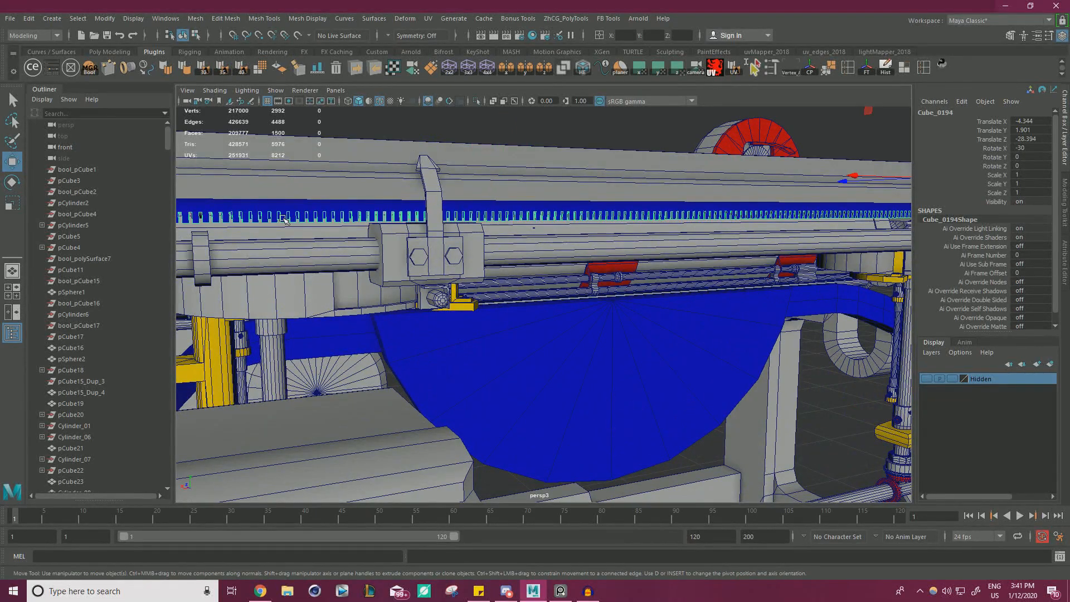
{"action": "right_click_drag", "start_coordinate": [391, 229], "coordinate": [464, 242], "text": "alt"}
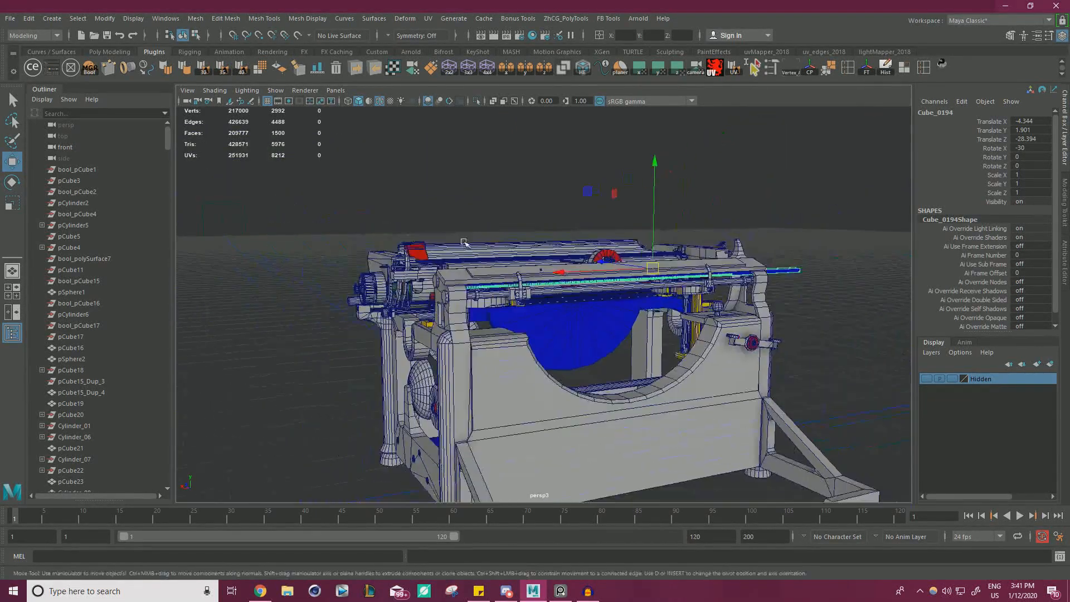
{"action": "left_click_drag", "start_coordinate": [393, 230], "coordinate": [507, 277], "text": "alt"}
Inspect the long blue bar low in the frame and the blue cross bracket behind the half-disc.
{"action": "left_click_drag", "start_coordinate": [582, 312], "coordinate": [527, 320], "text": "alt"}
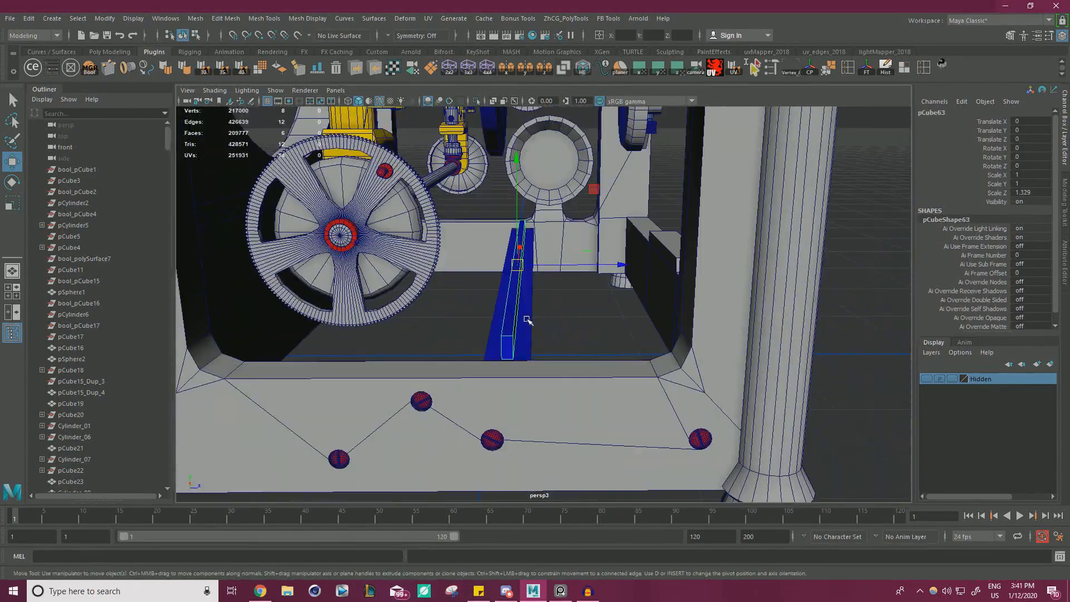
{"action": "right_click_drag", "start_coordinate": [573, 295], "coordinate": [491, 268], "text": "alt"}
{"action": "middle_click_drag", "start_coordinate": [491, 267], "coordinate": [485, 345], "text": "alt"}
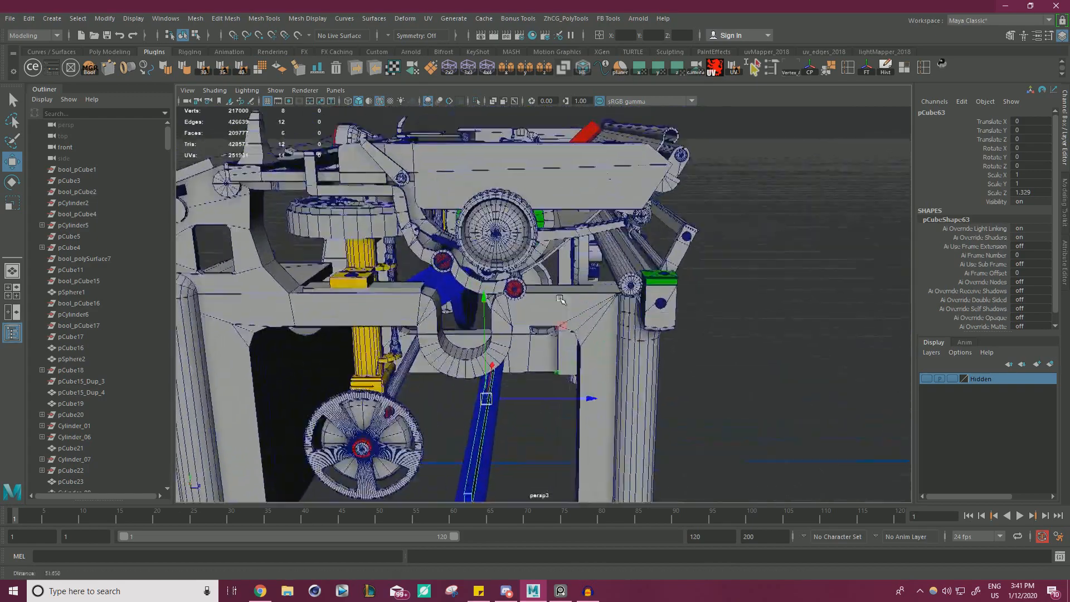
{"action": "left_click_drag", "start_coordinate": [502, 312], "coordinate": [509, 286], "text": "alt"}
{"action": "left_click", "coordinate": [455, 298]}
{"action": "middle_click_drag", "start_coordinate": [509, 286], "coordinate": [688, 265], "text": "alt"}
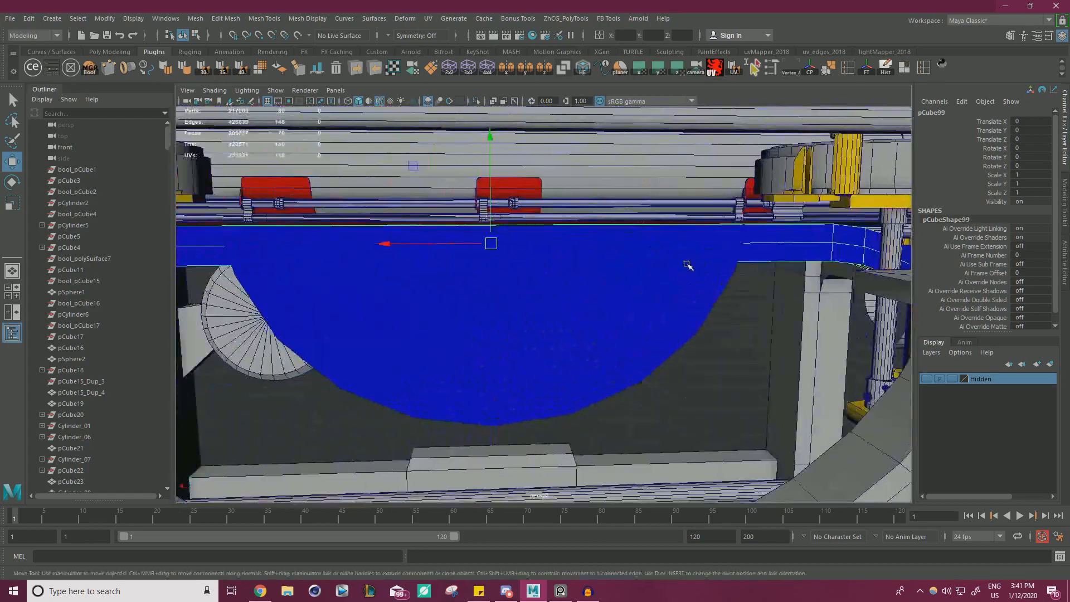
{"action": "right_click_drag", "start_coordinate": [688, 265], "coordinate": [521, 260], "text": "alt"}
{"action": "left_click_drag", "start_coordinate": [520, 260], "coordinate": [566, 306], "text": "alt"}
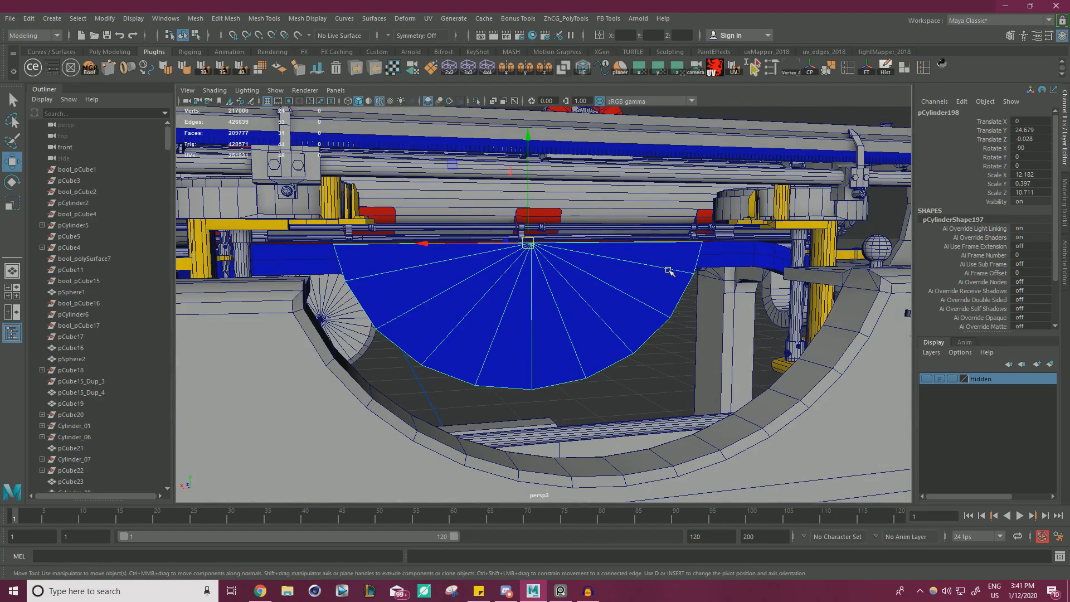
Inspect the half-disc and the end of the blue cross bracket where it meets the side frame.
{"action": "left_click_drag", "start_coordinate": [668, 270], "coordinate": [763, 293], "text": "alt"}
{"action": "right_click_drag", "start_coordinate": [763, 293], "coordinate": [663, 287], "text": "alt"}
{"action": "left_click_drag", "start_coordinate": [663, 287], "coordinate": [677, 284], "text": "alt"}
{"action": "right_click_drag", "start_coordinate": [677, 284], "coordinate": [728, 279], "text": "alt"}
{"action": "middle_click_drag", "start_coordinate": [727, 279], "coordinate": [507, 252], "text": "alt"}
{"action": "left_click_drag", "start_coordinate": [509, 273], "coordinate": [602, 245], "text": "alt"}
{"action": "left_click_drag", "start_coordinate": [598, 193], "coordinate": [573, 317], "text": "alt"}
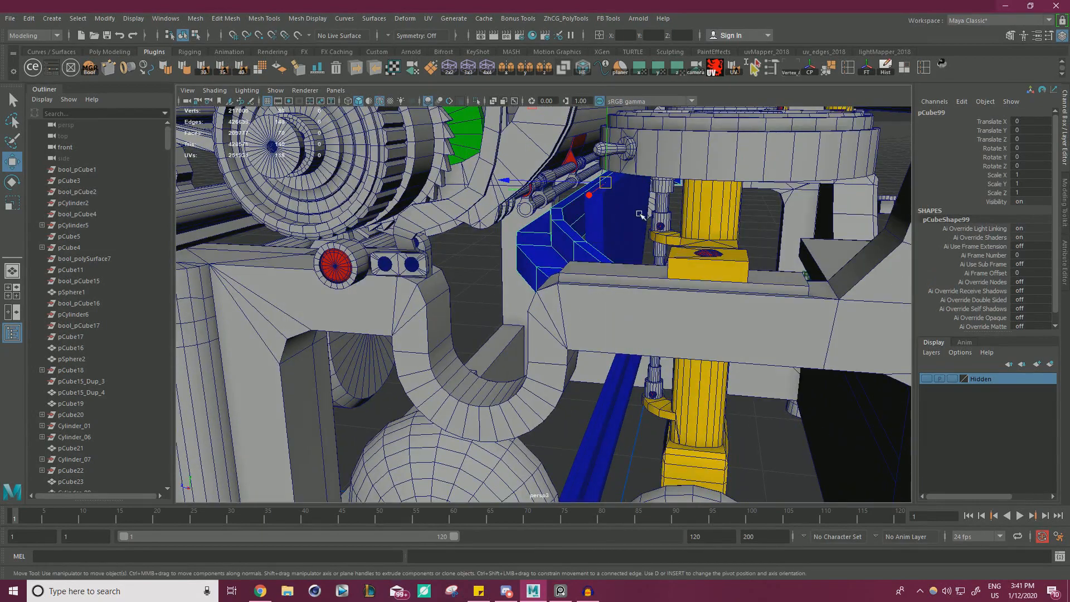
{"action": "right_click_drag", "start_coordinate": [644, 216], "coordinate": [604, 219], "text": "alt"}
{"action": "left_click_drag", "start_coordinate": [605, 219], "coordinate": [541, 228], "text": "alt"}
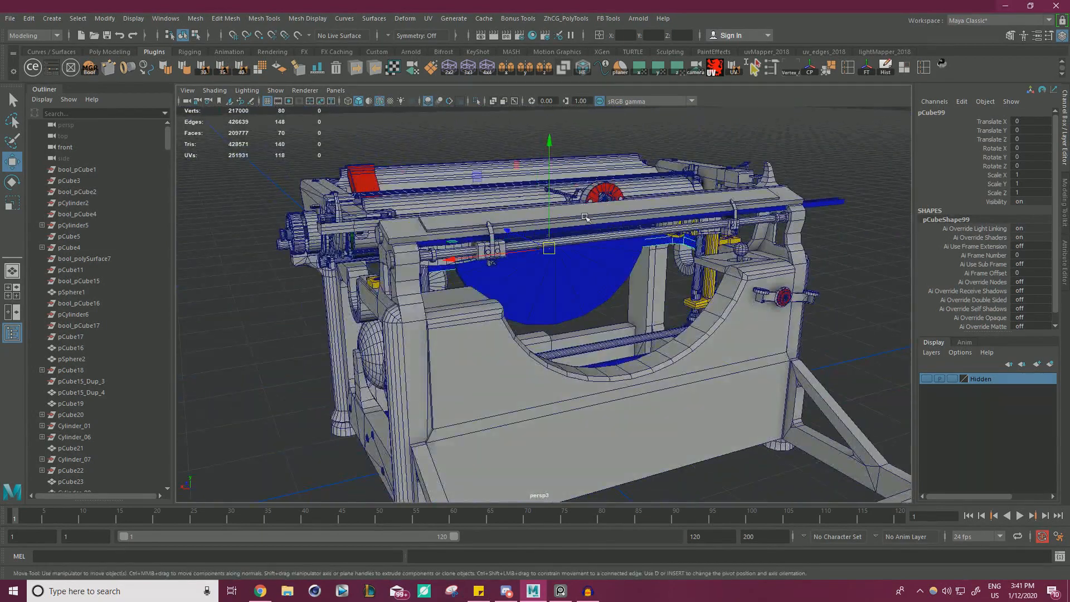
Select the toothed rack beneath the front rail and frame it in the view.
{"action": "right_click_drag", "start_coordinate": [585, 216], "coordinate": [524, 216], "text": "alt"}
{"action": "key", "text": "f"}
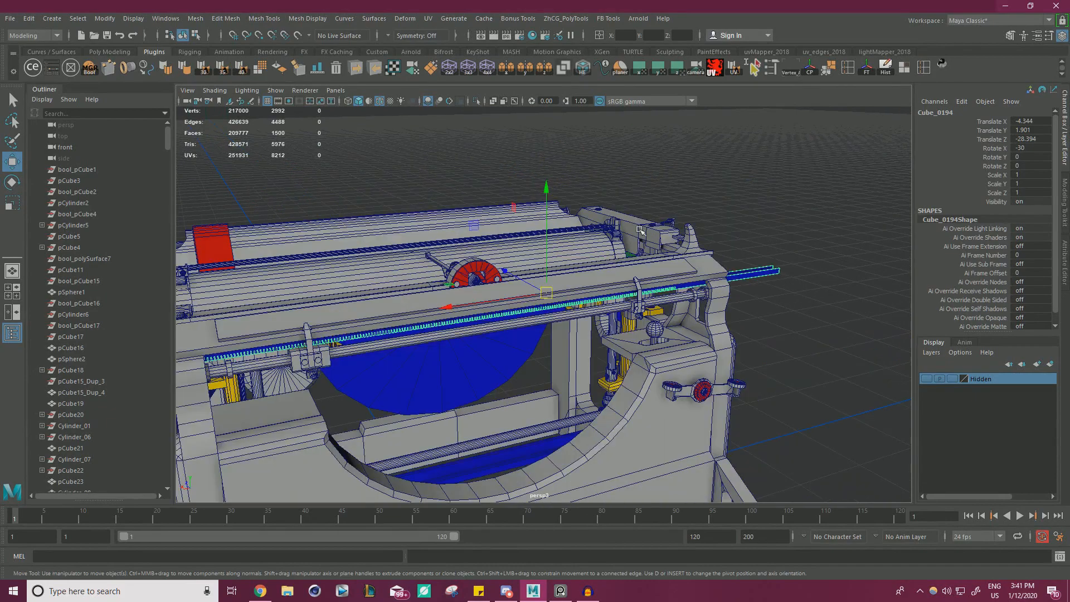
{"action": "left_click_drag", "start_coordinate": [512, 258], "coordinate": [479, 236], "text": "alt"}
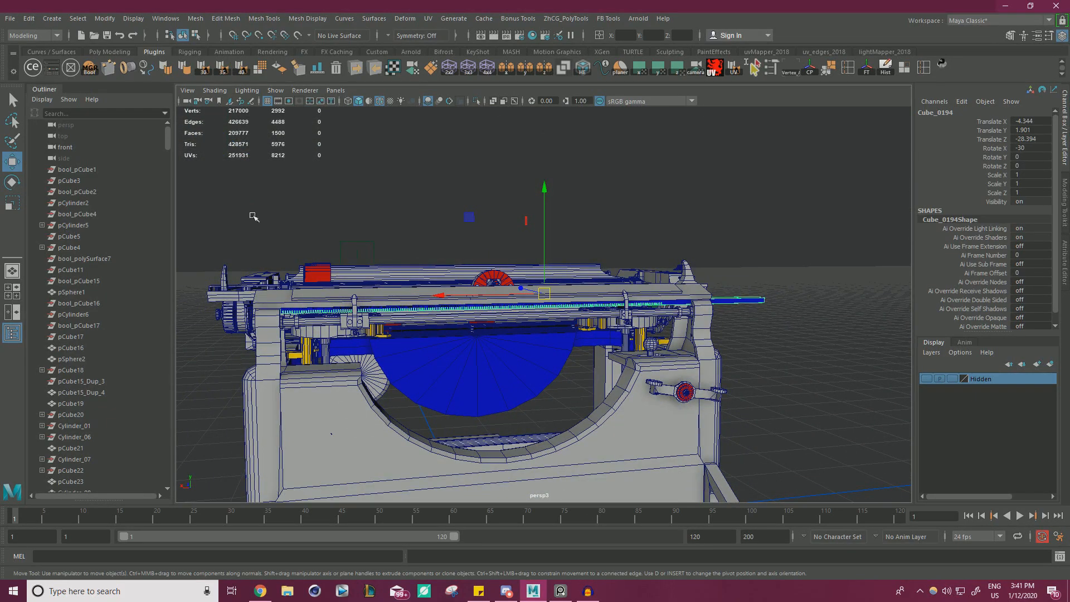
Examine the Underwood reference photo up close, focusing on the toothed rack beneath the scale and front rail.
{"action": "key", "text": "alt+Tab"}
{"action": "right_click_drag", "start_coordinate": [342, 250], "coordinate": [687, 283]}
{"action": "scroll", "coordinate": [546, 307], "scroll_direction": "down", "scroll_amount": 2}
{"action": "scroll", "coordinate": [378, 234], "scroll_direction": "up", "scroll_amount": 4}
{"action": "middle_click_drag", "start_coordinate": [379, 234], "coordinate": [575, 270]}
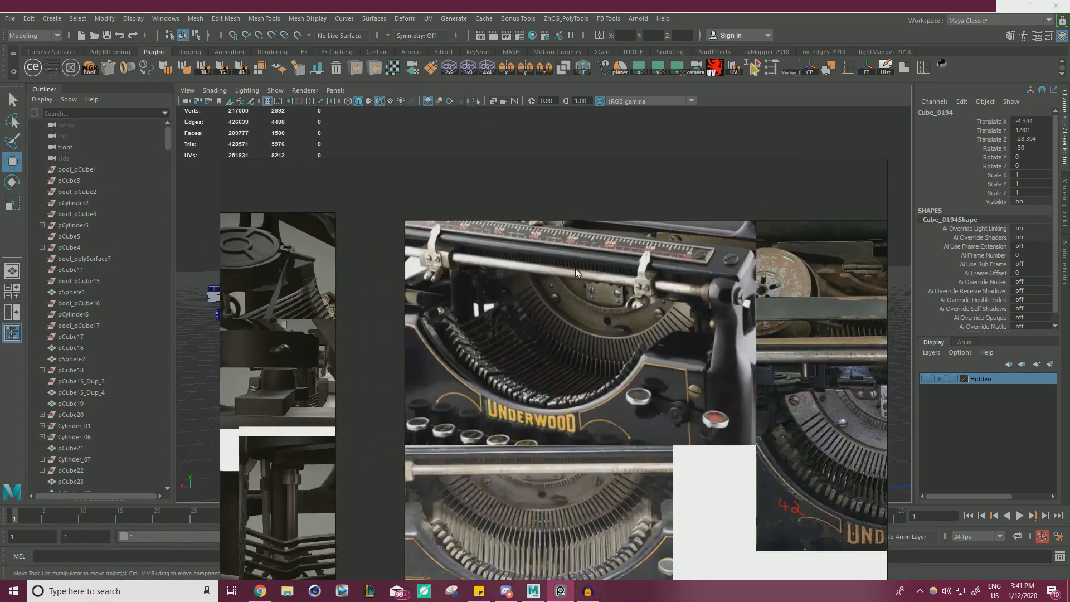
{"action": "scroll", "coordinate": [575, 268], "scroll_direction": "up", "scroll_amount": 3}
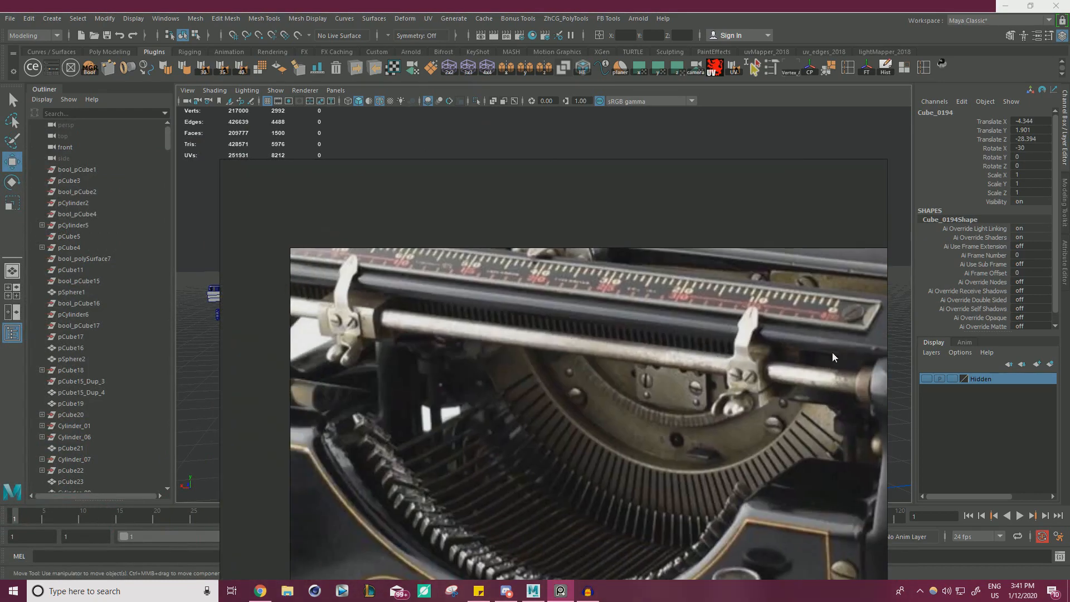
{"action": "right_click_drag", "start_coordinate": [832, 357], "coordinate": [674, 333]}
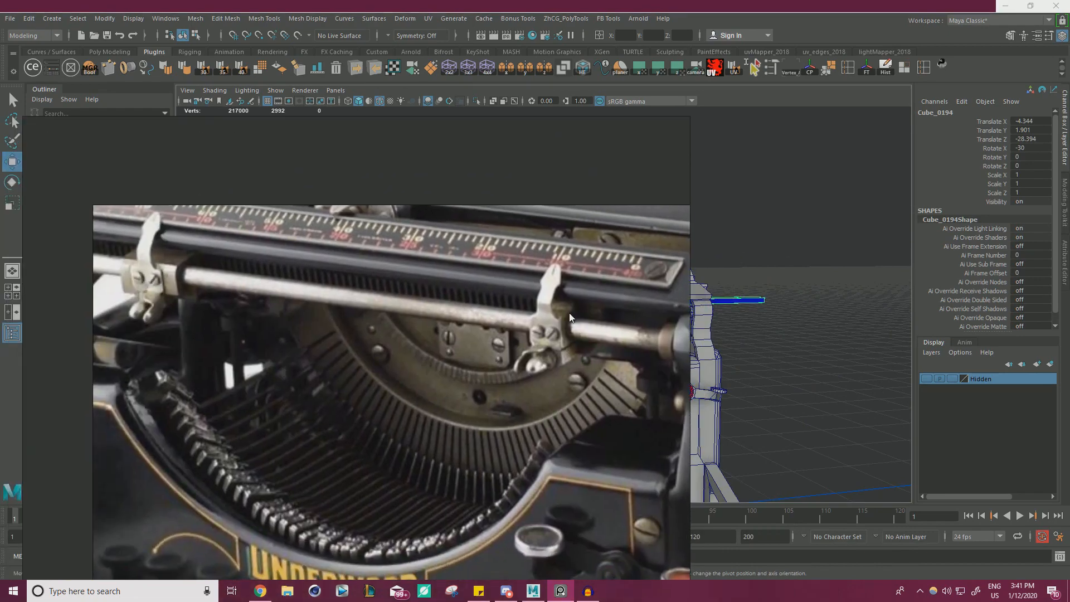
{"action": "key", "text": "alt+Tab"}
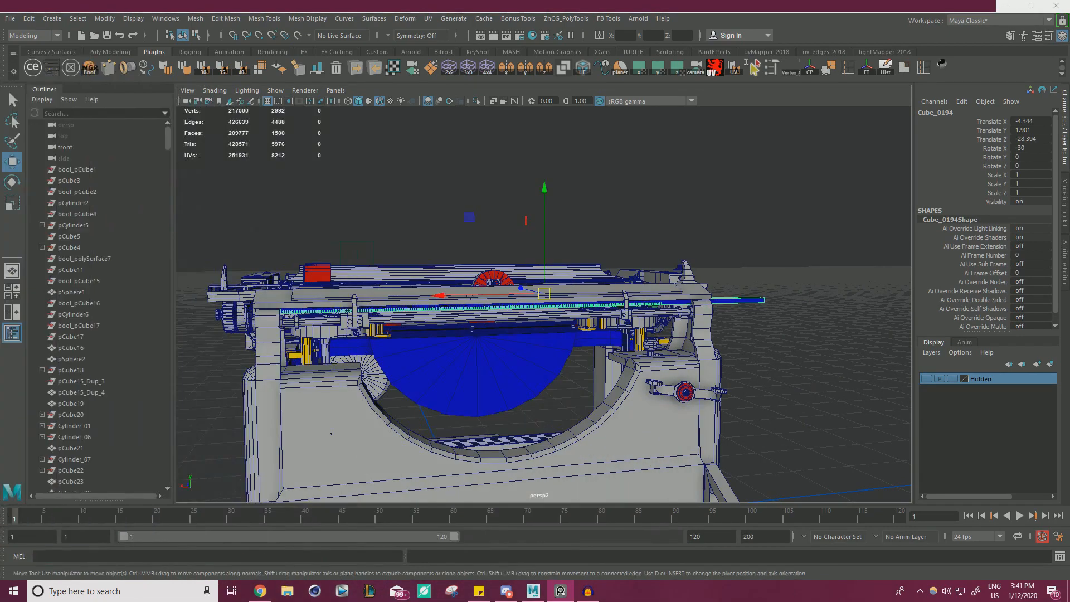
Move the toothed rack sideways along X by about 17 units so it extends past the side frame.
{"action": "scroll", "coordinate": [467, 301], "scroll_direction": "up", "scroll_amount": 5}
{"action": "scroll", "coordinate": [439, 290], "scroll_direction": "down", "scroll_amount": 3}
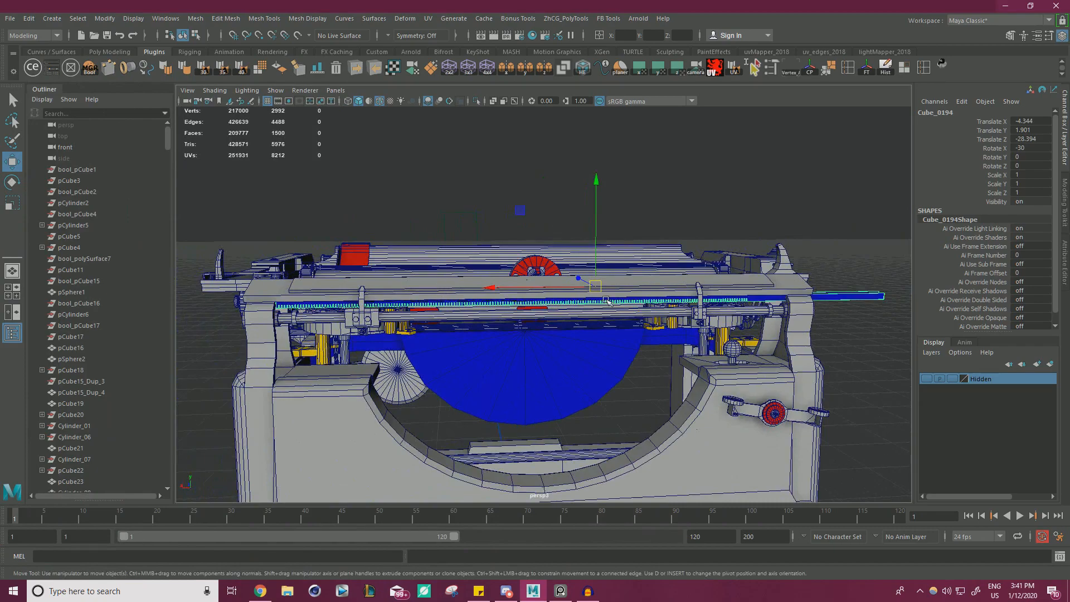
{"action": "scroll", "coordinate": [734, 315], "scroll_direction": "down", "scroll_amount": 2}
{"action": "middle_click_drag", "start_coordinate": [735, 315], "coordinate": [548, 301], "text": "alt"}
{"action": "left_click_drag", "start_coordinate": [382, 284], "coordinate": [468, 284]}
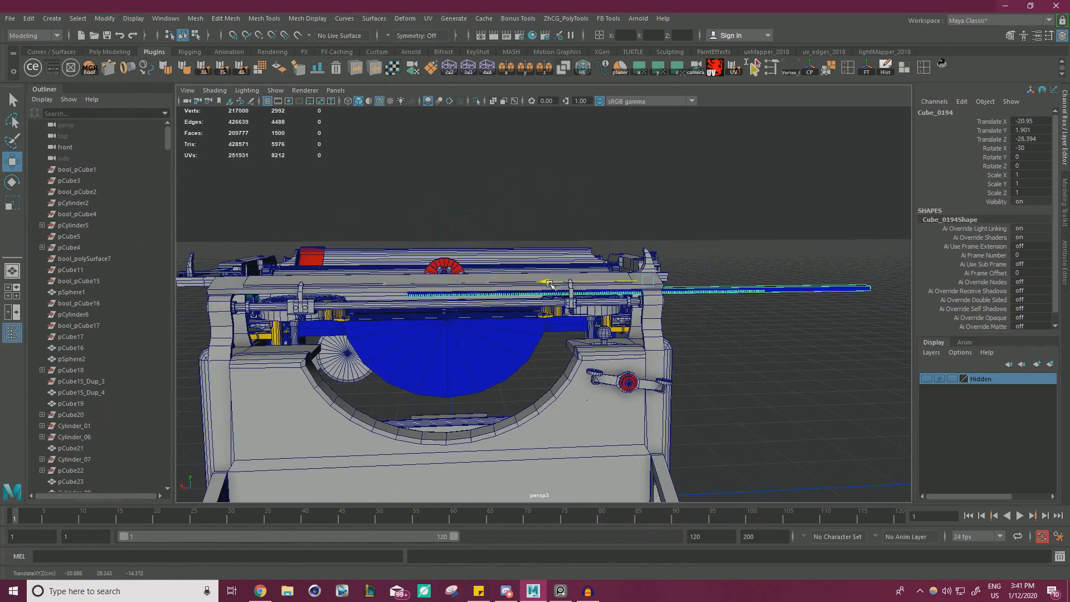
{"action": "scroll", "coordinate": [577, 273], "scroll_direction": "up", "scroll_amount": 5}
{"action": "scroll", "coordinate": [577, 273], "scroll_direction": "down", "scroll_amount": 3}
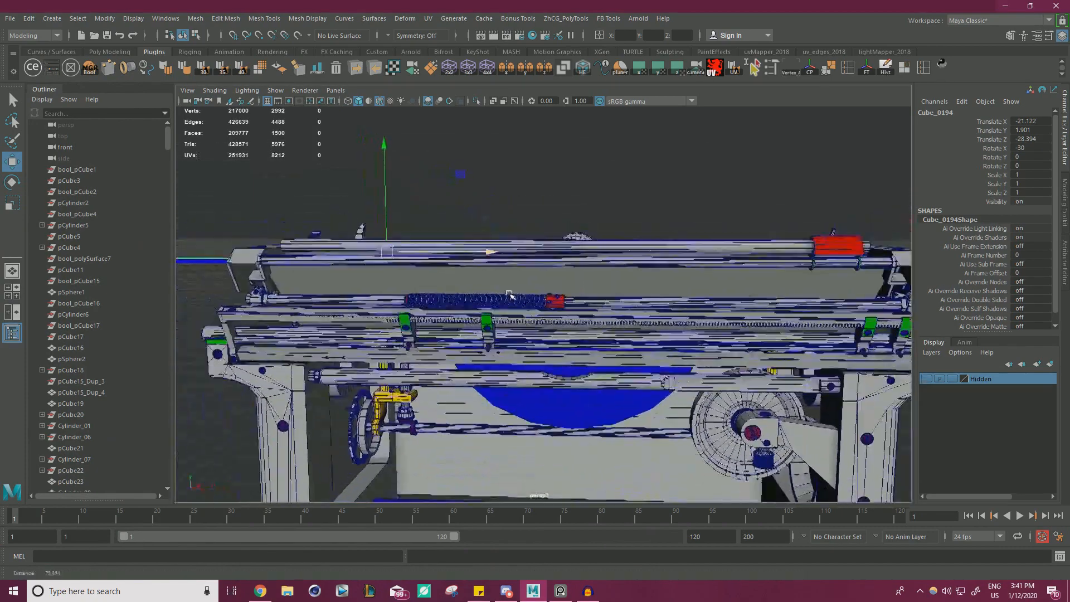
{"action": "scroll", "coordinate": [471, 279], "scroll_direction": "down", "scroll_amount": 4}
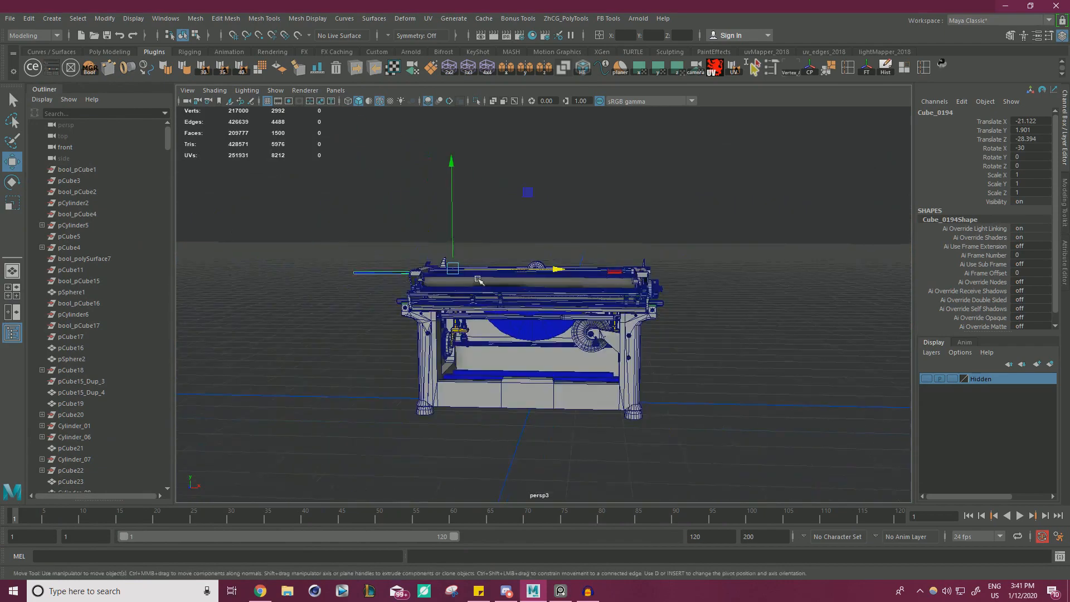
Move the rack further along X to about -52.7, clear of the typewriter body.
{"action": "left_click_drag", "start_coordinate": [471, 278], "coordinate": [554, 304], "text": "alt"}
{"action": "scroll", "coordinate": [676, 335], "scroll_direction": "up", "scroll_amount": 4}
{"action": "scroll", "coordinate": [676, 334], "scroll_direction": "up", "scroll_amount": 3}
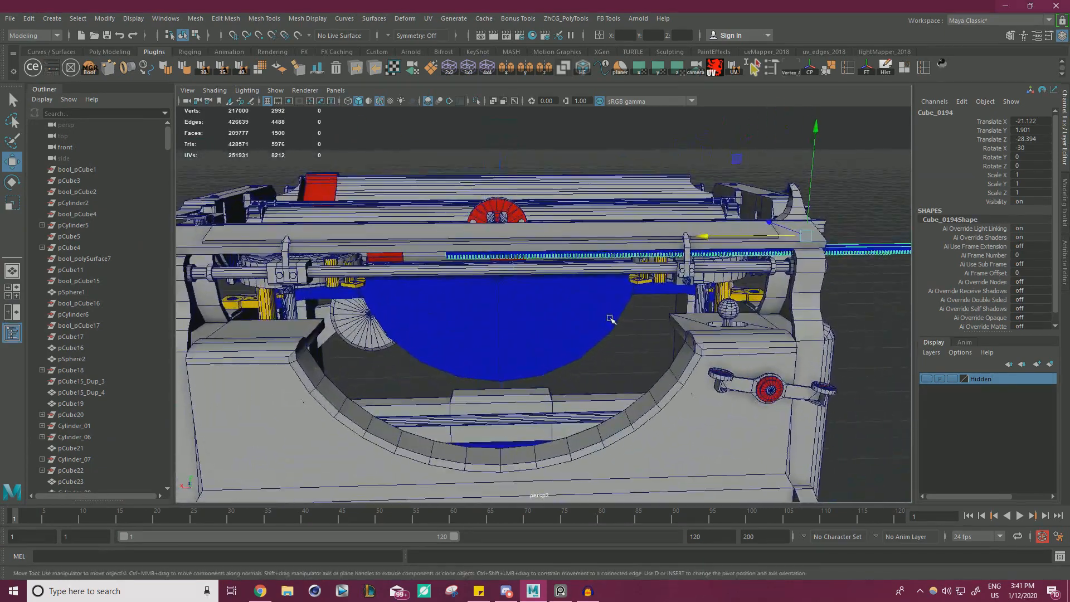
{"action": "middle_click_drag", "start_coordinate": [701, 247], "coordinate": [432, 272], "text": "alt"}
{"action": "scroll", "coordinate": [432, 271], "scroll_direction": "down", "scroll_amount": 3}
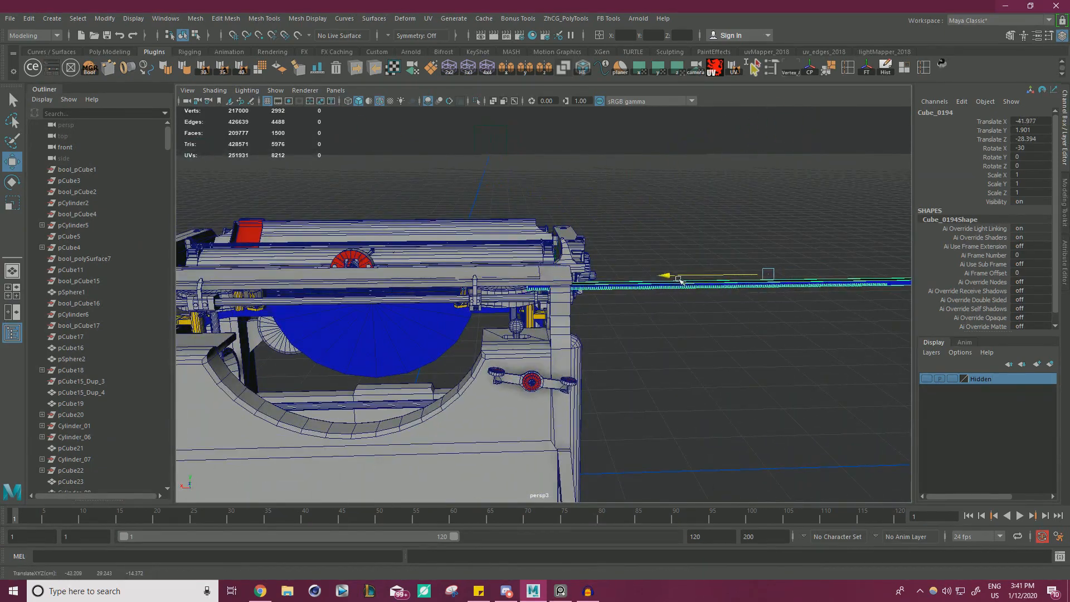
{"action": "scroll", "coordinate": [743, 272], "scroll_direction": "up", "scroll_amount": 8}
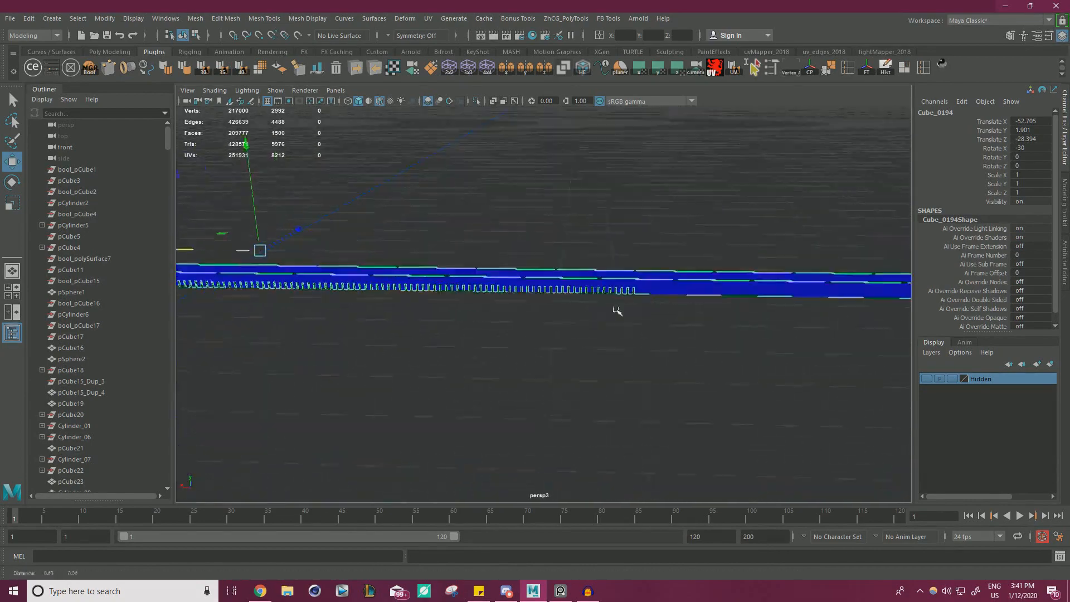
Delete one of the two pieces that make up the rack mesh, keeping a single toothed bar.
{"action": "mouse_move", "coordinate": [589, 297]}
{"action": "left_mouse_down", "text": "alt"}
{"action": "mouse_move", "coordinate": [674, 263]}
{"action": "mouse_move", "coordinate": [480, 262]}
{"action": "mouse_move", "coordinate": [700, 225]}
{"action": "mouse_move", "coordinate": [530, 226]}
{"action": "mouse_move", "coordinate": [556, 210]}
{"action": "mouse_move", "coordinate": [621, 306]}
{"action": "mouse_move", "coordinate": [707, 329]}
{"action": "mouse_move", "coordinate": [578, 283]}
{"action": "left_mouse_up", "text": "alt"}
{"action": "right_click_drag", "start_coordinate": [481, 280], "coordinate": [483, 301]}
{"action": "double_click", "coordinate": [473, 293]}
{"action": "key", "text": "Delete"}
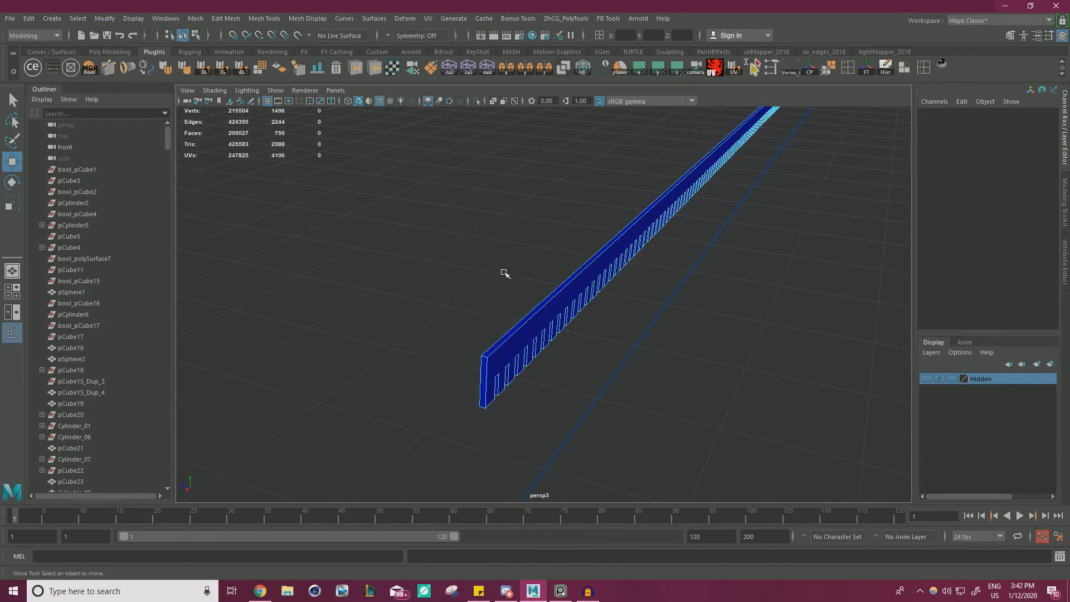
Cut a vertical edge loop across the bar just beyond its last slot and slide it closer to the slot.
{"action": "left_click_drag", "start_coordinate": [504, 273], "coordinate": [353, 260], "text": "alt"}
{"action": "middle_click_drag", "start_coordinate": [353, 260], "coordinate": [243, 299], "text": "alt"}
{"action": "right_click_drag", "start_coordinate": [243, 299], "coordinate": [547, 252], "text": "alt"}
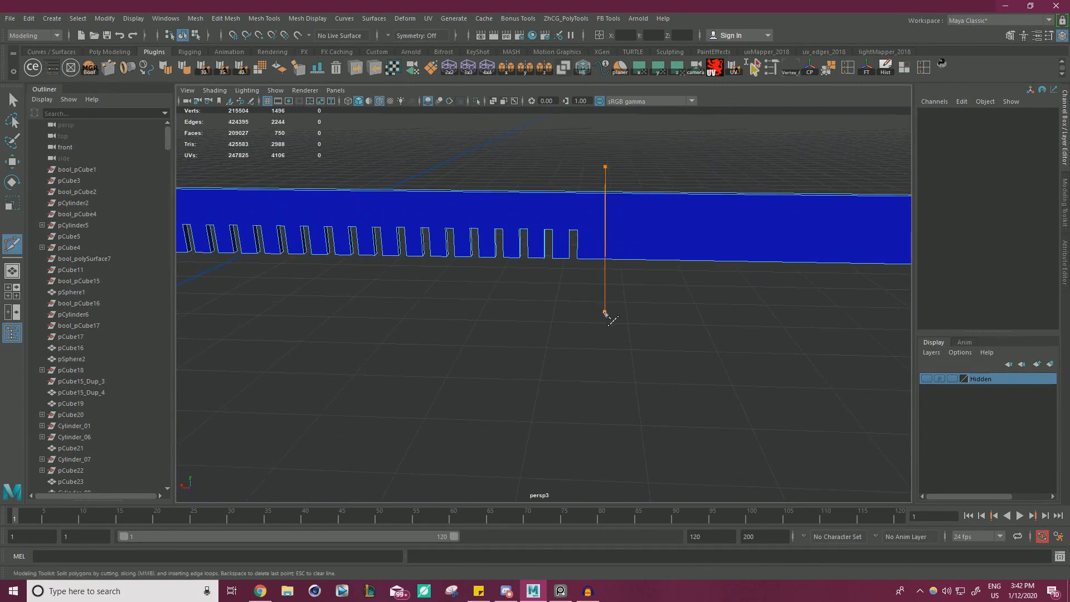
{"action": "left_click_drag", "start_coordinate": [604, 316], "coordinate": [605, 317]}
{"action": "key", "text": "w"}
{"action": "right_click_drag", "start_coordinate": [615, 237], "coordinate": [615, 218]}
{"action": "double_click", "coordinate": [605, 228]}
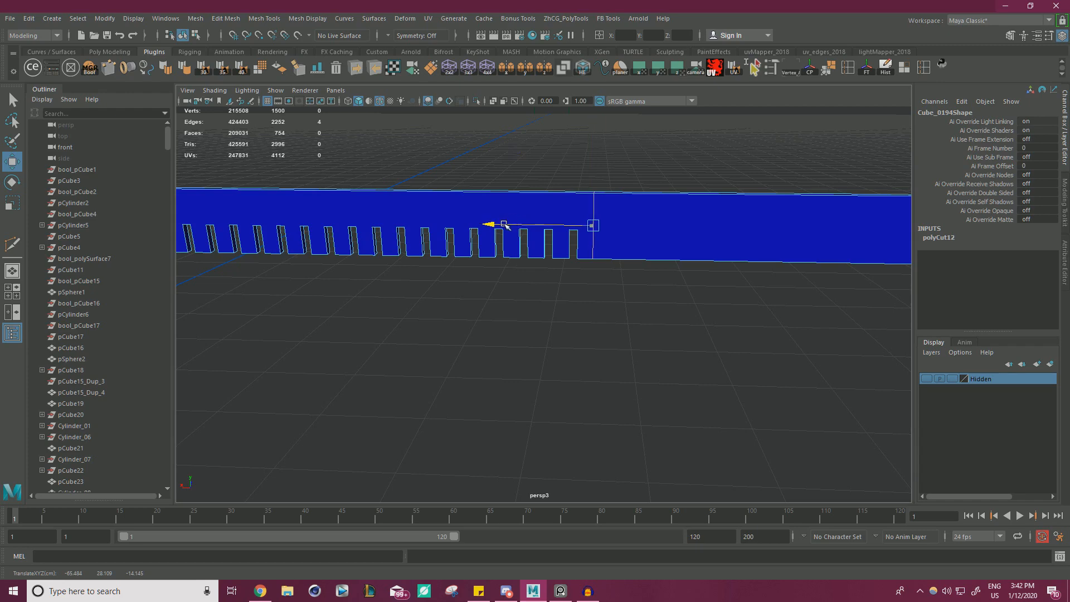
{"action": "right_click_drag", "start_coordinate": [668, 226], "coordinate": [468, 195]}
Delete the surplus untoothed length of the bar beyond the new cut.
{"action": "middle_click_drag", "start_coordinate": [468, 195], "coordinate": [370, 174], "text": "alt"}
{"action": "left_click_drag", "start_coordinate": [730, 369], "coordinate": [567, 226]}
{"action": "key", "text": "Delete"}
{"action": "scroll", "coordinate": [390, 256], "scroll_direction": "up", "scroll_amount": 5}
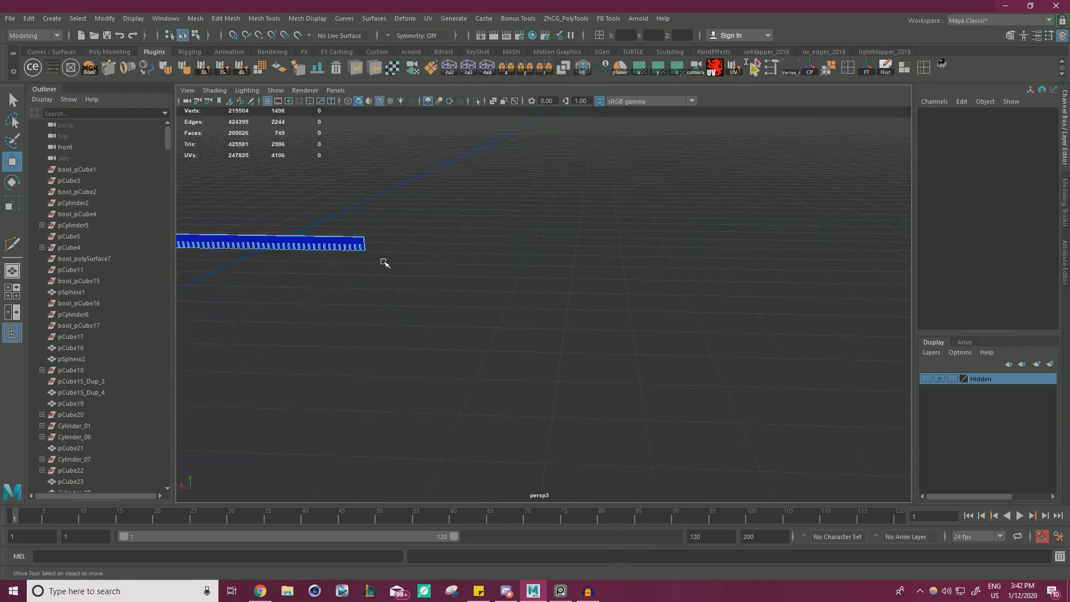
Select the open border edges at the bar's trimmed end and close them with Fill Hole.
{"action": "middle_click_drag", "start_coordinate": [390, 263], "coordinate": [523, 279], "text": "alt"}
{"action": "scroll", "coordinate": [490, 268], "scroll_direction": "up", "scroll_amount": 7}
{"action": "middle_click_drag", "start_coordinate": [386, 171], "coordinate": [423, 225], "text": "alt"}
{"action": "scroll", "coordinate": [423, 224], "scroll_direction": "up", "scroll_amount": 3}
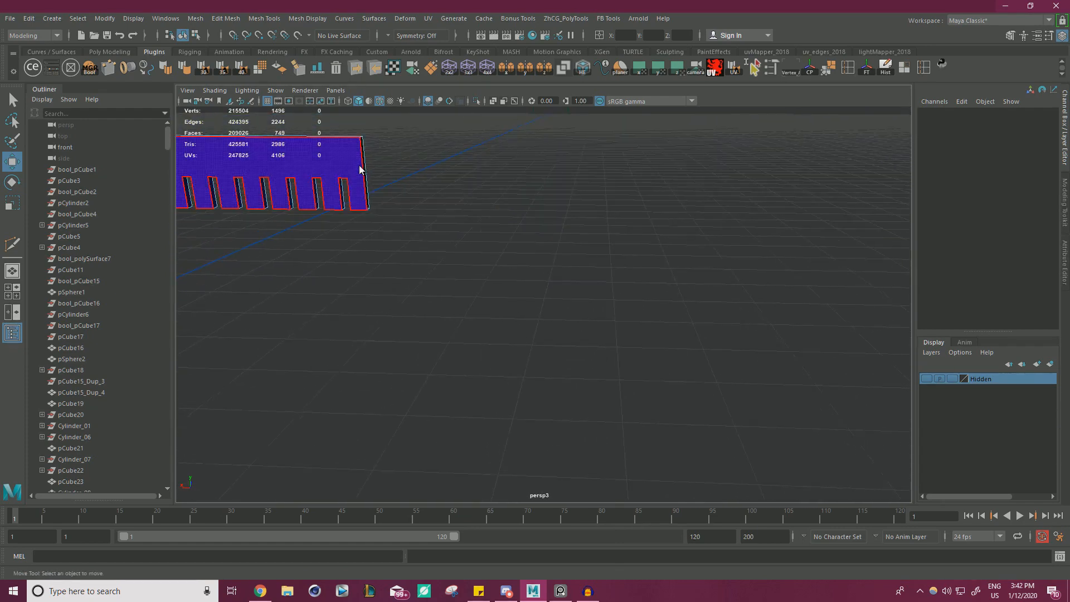
{"action": "right_click_drag", "start_coordinate": [360, 169], "coordinate": [359, 156]}
{"action": "double_click", "coordinate": [359, 157]}
{"action": "left_click_drag", "start_coordinate": [339, 149], "coordinate": [312, 160], "text": "alt"}
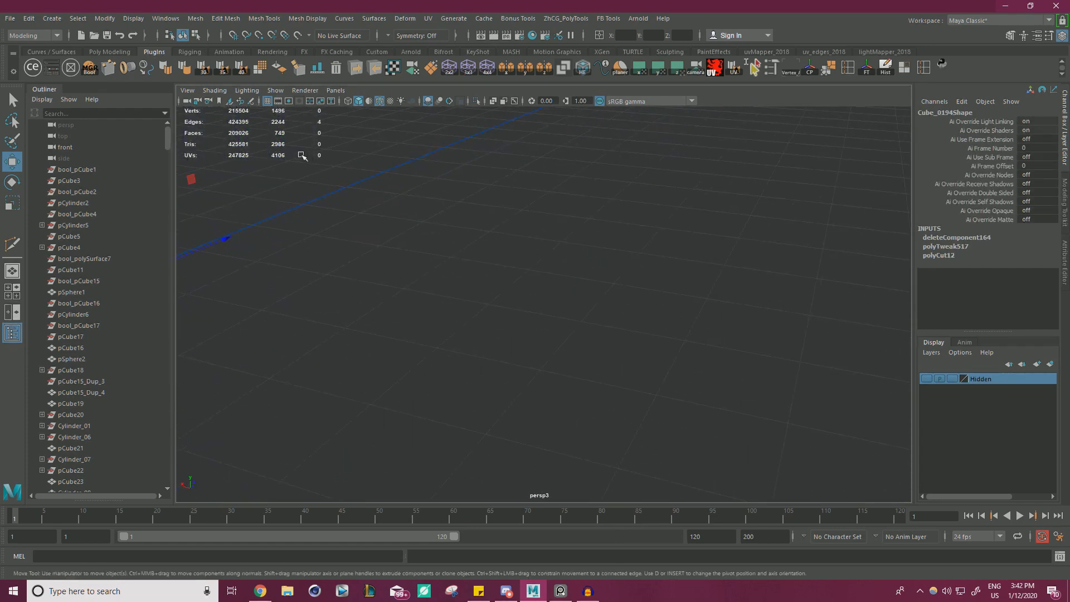
{"action": "key", "text": "f"}
{"action": "right_click", "coordinate": [654, 195], "text": "shift"}
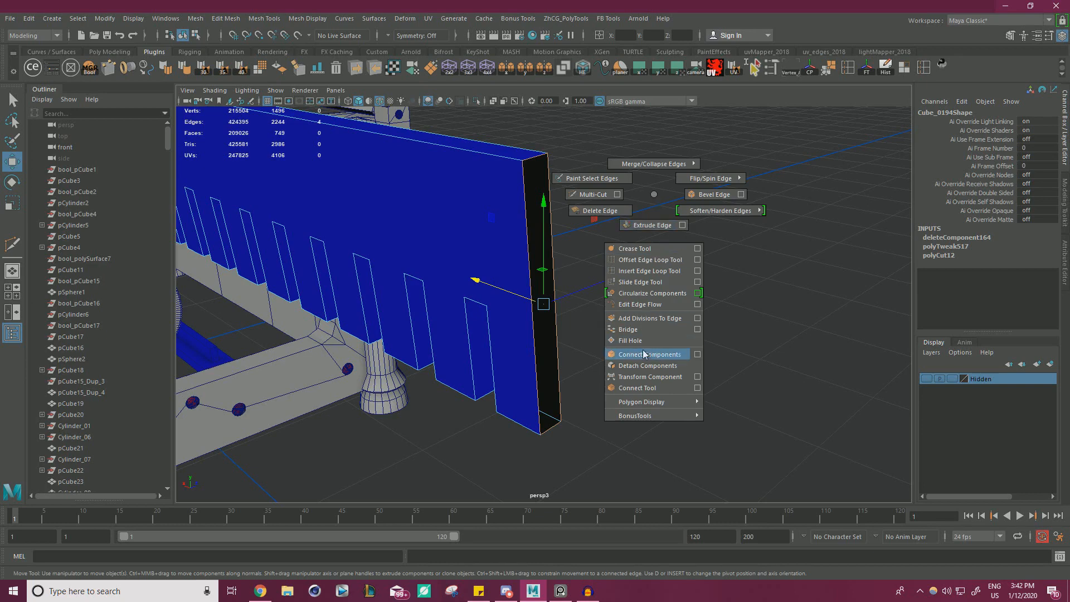
{"action": "right_click_drag", "start_coordinate": [644, 354], "coordinate": [642, 340], "text": "shift"}
{"action": "left_click_drag", "start_coordinate": [540, 318], "coordinate": [480, 236], "text": "alt"}
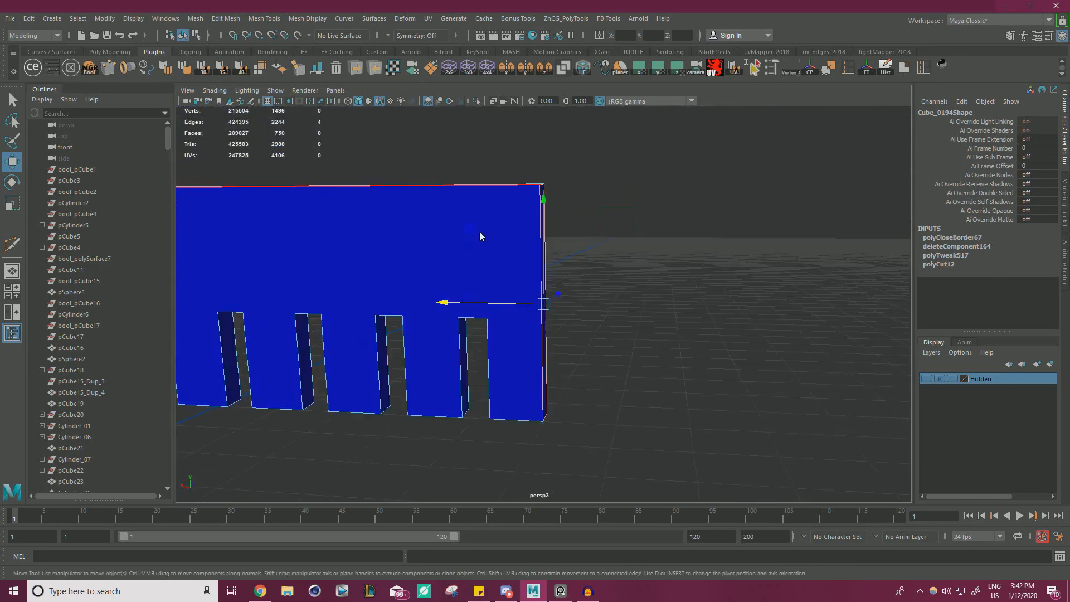
Return the rack to object selection, center its pivot and freeze its transformations.
{"action": "right_click_drag", "start_coordinate": [480, 233], "coordinate": [517, 219]}
{"action": "left_click", "coordinate": [630, 287]}
{"action": "left_click_drag", "start_coordinate": [459, 167], "coordinate": [478, 221]}
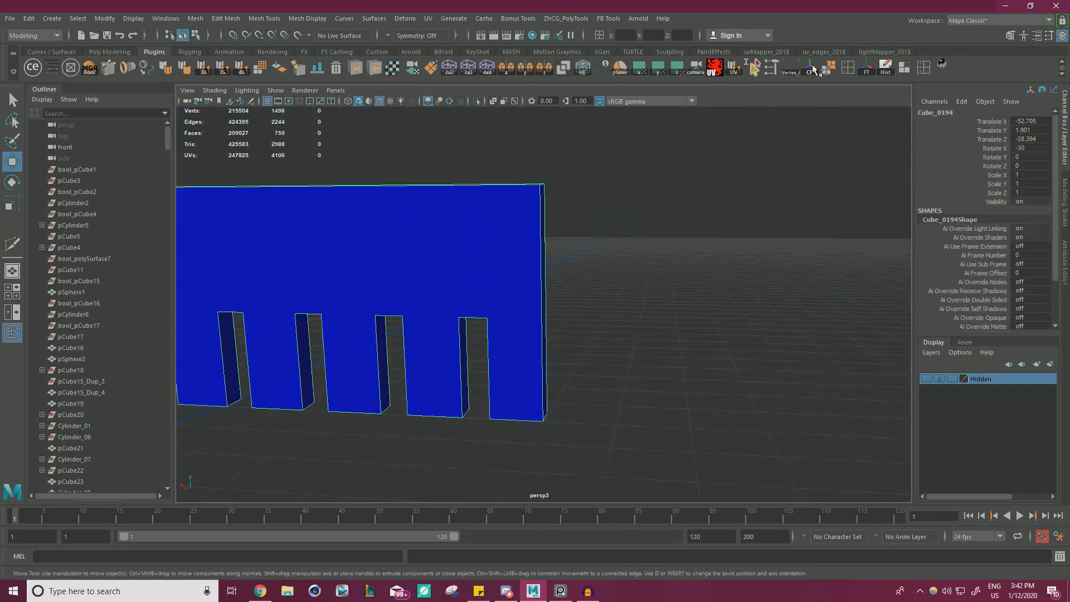
{"action": "right_click_drag", "start_coordinate": [507, 223], "coordinate": [289, 218], "text": "alt"}
{"action": "middle_click_drag", "start_coordinate": [289, 219], "coordinate": [495, 227], "text": "alt"}
{"action": "left_click_drag", "start_coordinate": [494, 227], "coordinate": [548, 267], "text": "alt"}
Move the rack back along X to about 48.11, beneath the typewriter's front rail.
{"action": "middle_click_drag", "start_coordinate": [549, 266], "coordinate": [655, 278], "text": "alt"}
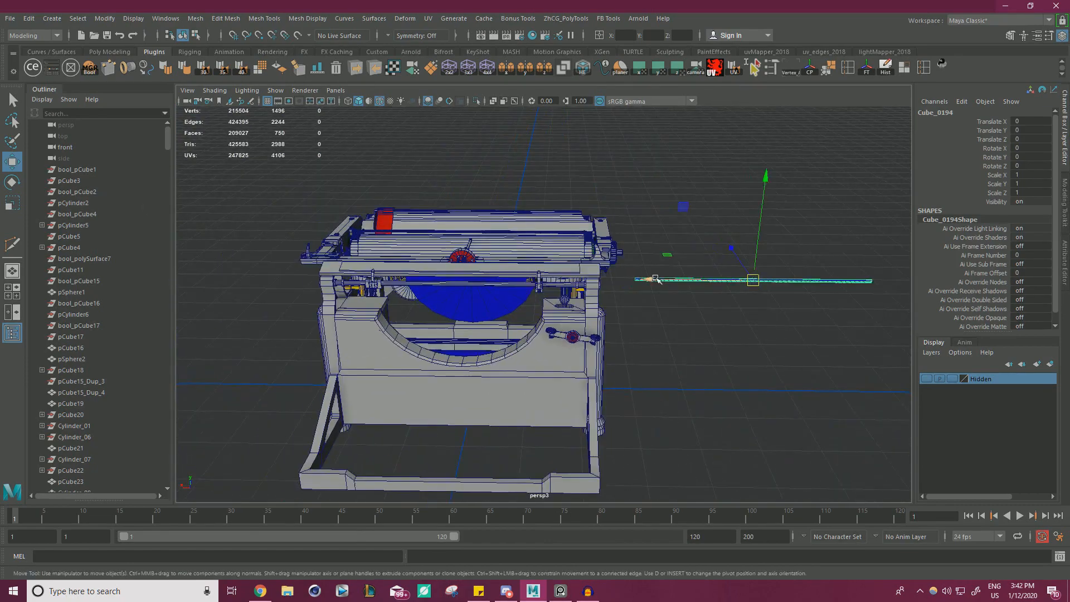
{"action": "left_click_drag", "start_coordinate": [352, 276], "coordinate": [353, 276]}
{"action": "scroll", "coordinate": [393, 255], "scroll_direction": "up", "scroll_amount": 3}
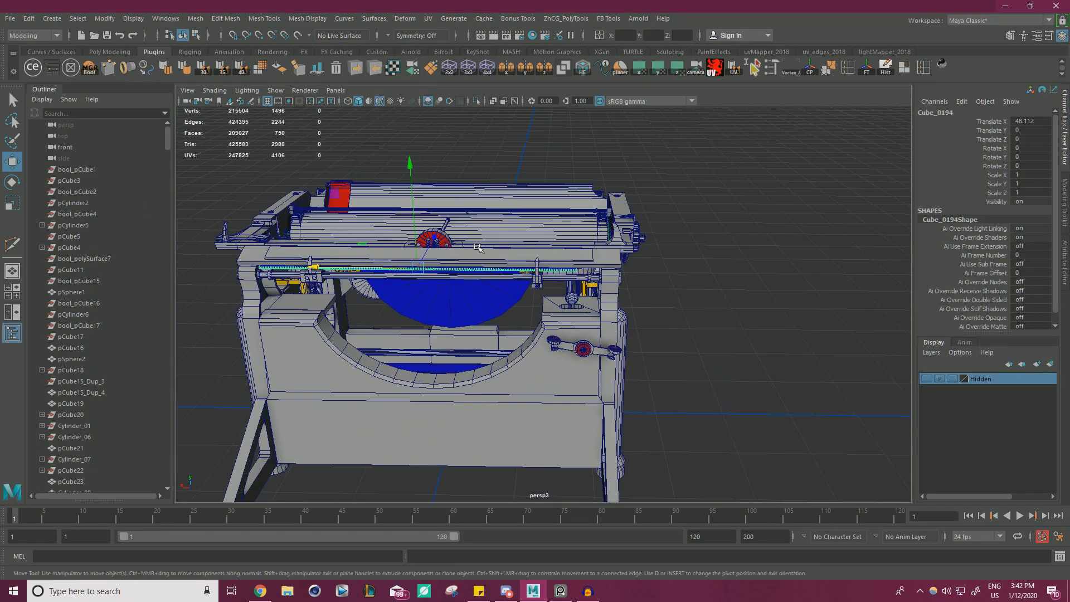
{"action": "key", "text": "f"}
Align the rack's center along X with the center of the red half-ring, at about 46.80.
{"action": "middle_click_drag", "start_coordinate": [478, 248], "coordinate": [531, 215], "text": "alt"}
{"action": "left_click_drag", "start_coordinate": [531, 215], "coordinate": [548, 192], "text": "alt"}
{"action": "middle_click_drag", "start_coordinate": [581, 262], "coordinate": [517, 243], "text": "alt"}
{"action": "left_click_drag", "start_coordinate": [517, 243], "coordinate": [518, 282], "text": "alt"}
{"action": "scroll", "coordinate": [521, 273], "scroll_direction": "up", "scroll_amount": 3}
{"action": "middle_click_drag", "start_coordinate": [523, 273], "coordinate": [526, 335], "text": "alt"}
{"action": "scroll", "coordinate": [526, 335], "scroll_direction": "up", "scroll_amount": 4}
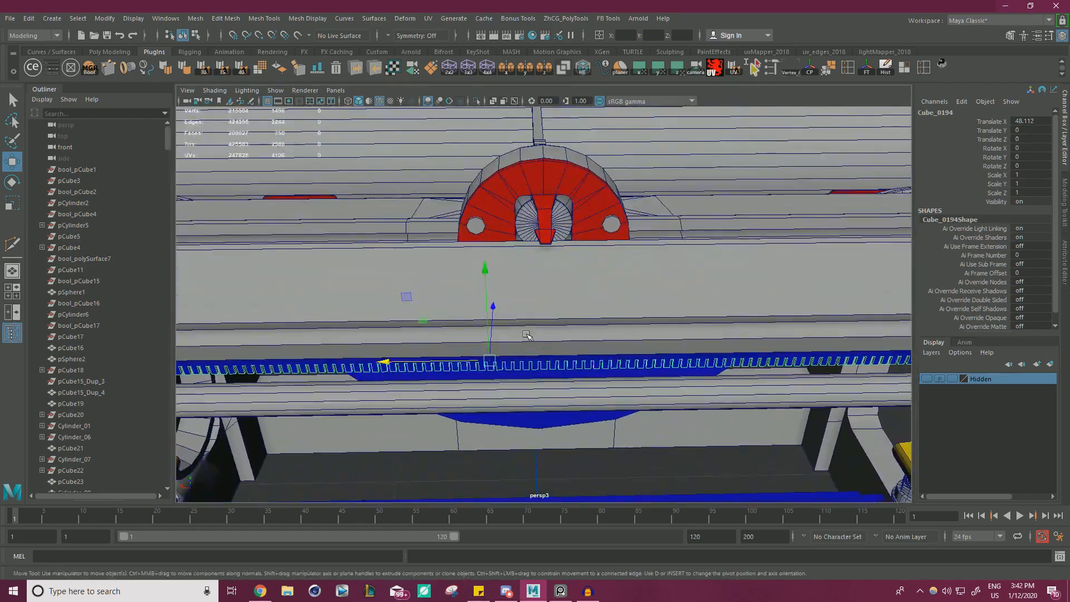
{"action": "mouse_move", "coordinate": [527, 335]}
{"action": "left_mouse_down", "text": "alt"}
{"action": "mouse_move", "coordinate": [559, 334]}
{"action": "mouse_move", "coordinate": [546, 318]}
{"action": "mouse_move", "coordinate": [529, 320]}
{"action": "left_mouse_up", "text": "alt"}
{"action": "right_click_drag", "start_coordinate": [529, 320], "coordinate": [593, 352], "text": "alt"}
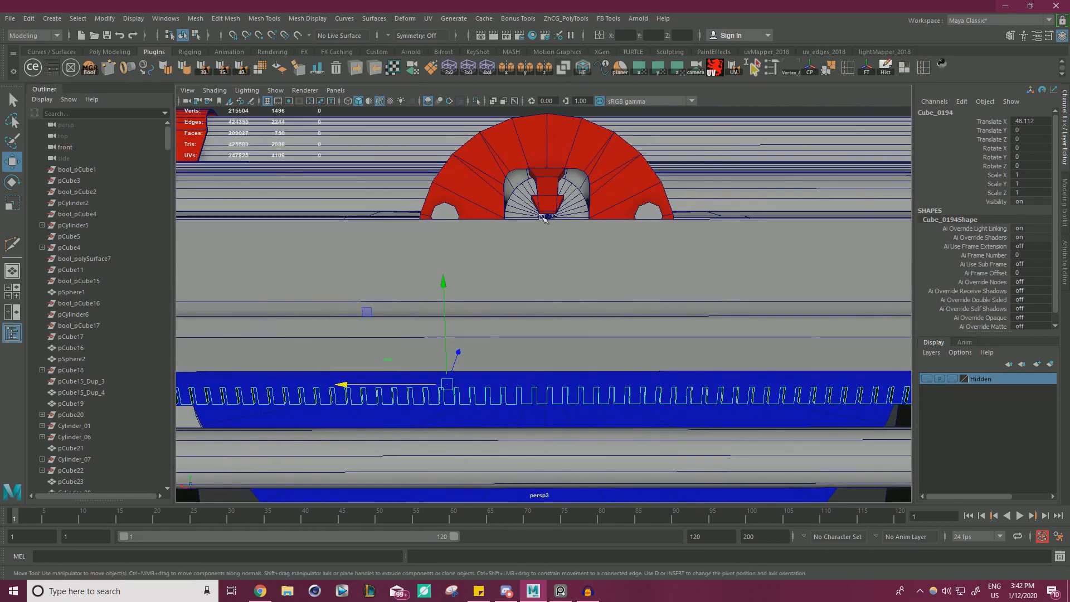
{"action": "left_click_drag", "start_coordinate": [343, 383], "coordinate": [548, 217]}
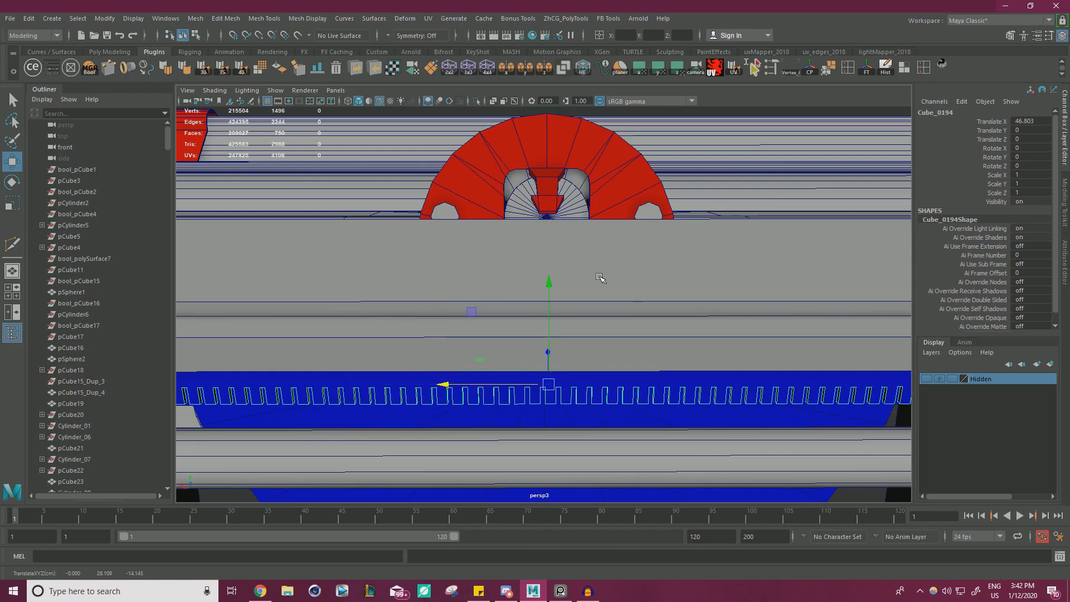
Check the rack's end against the rod, clamp and collar next to the side frame.
{"action": "left_click_drag", "start_coordinate": [600, 277], "coordinate": [780, 289], "text": "alt"}
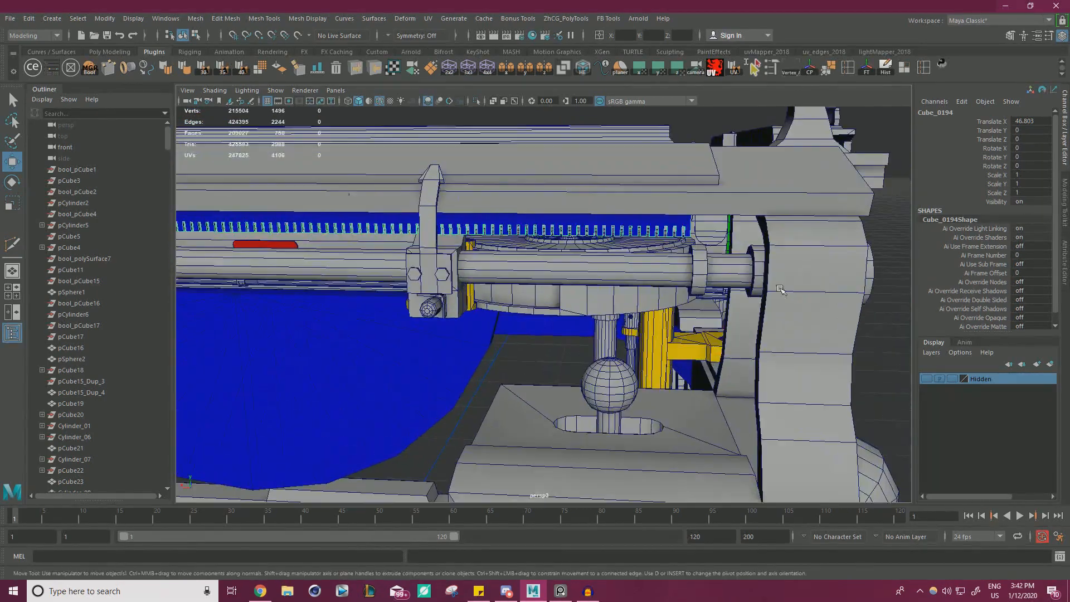
{"action": "scroll", "coordinate": [780, 289], "scroll_direction": "up", "scroll_amount": 5}
{"action": "left_click_drag", "start_coordinate": [671, 202], "coordinate": [346, 310], "text": "alt"}
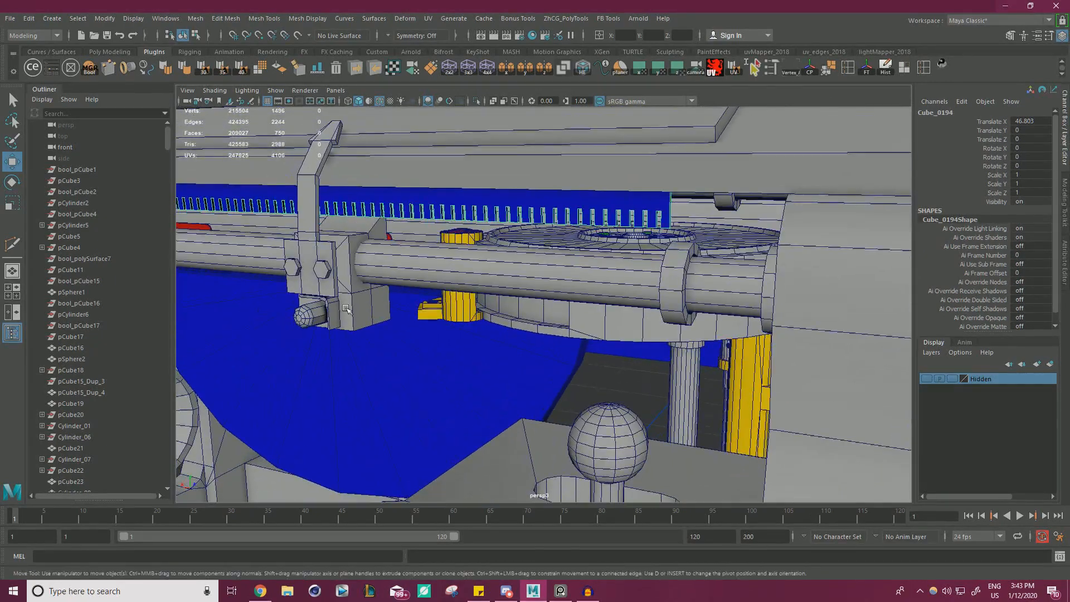
{"action": "left_click_drag", "start_coordinate": [624, 273], "coordinate": [695, 273], "text": "alt"}
{"action": "left_click", "coordinate": [694, 273]}
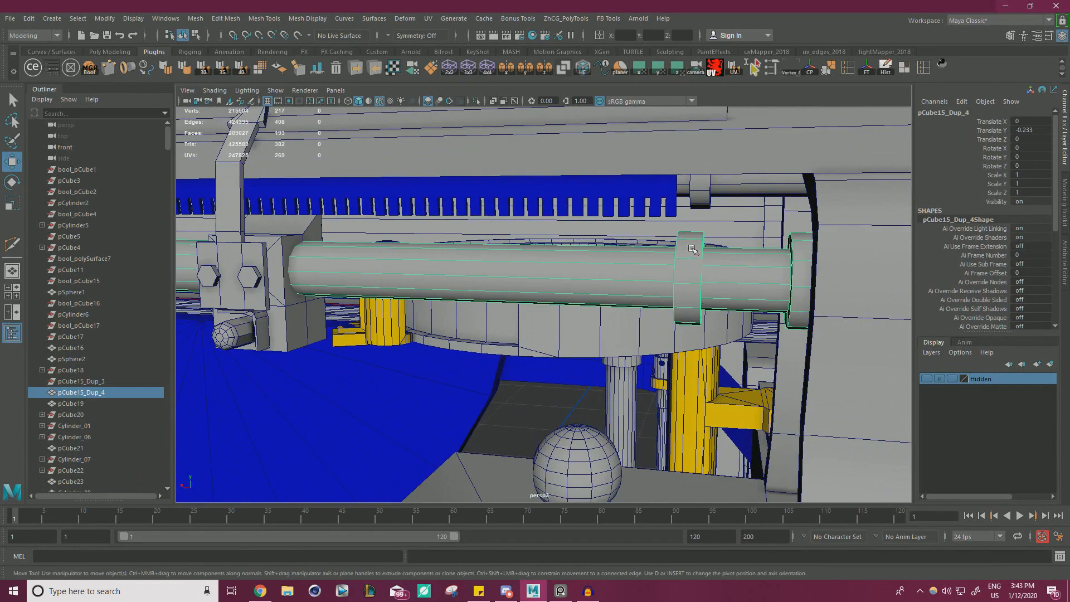
{"action": "left_click_drag", "start_coordinate": [602, 199], "coordinate": [580, 224], "text": "alt"}
Shift one long toothed face of the rack slightly along Z to adjust the bar's thickness.
{"action": "left_click_drag", "start_coordinate": [401, 224], "coordinate": [571, 232], "text": "alt"}
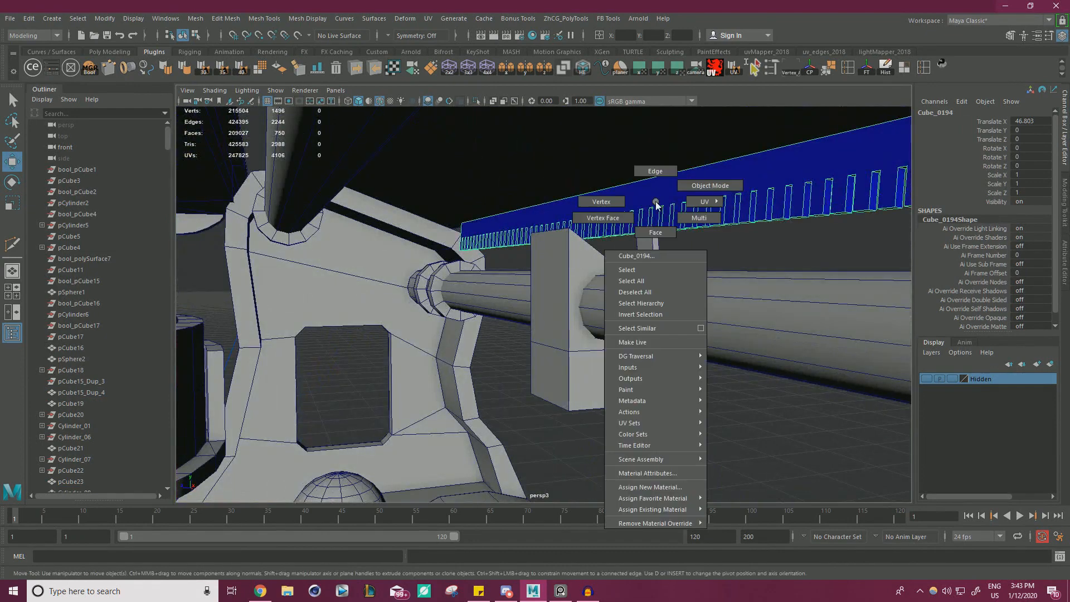
{"action": "right_click_drag", "start_coordinate": [655, 202], "coordinate": [656, 232]}
{"action": "left_click", "coordinate": [666, 199]}
{"action": "left_click_drag", "start_coordinate": [719, 209], "coordinate": [483, 234], "text": "alt"}
{"action": "left_click_drag", "start_coordinate": [508, 243], "coordinate": [459, 209], "text": "alt"}
{"action": "left_click_drag", "start_coordinate": [336, 284], "coordinate": [342, 282]}
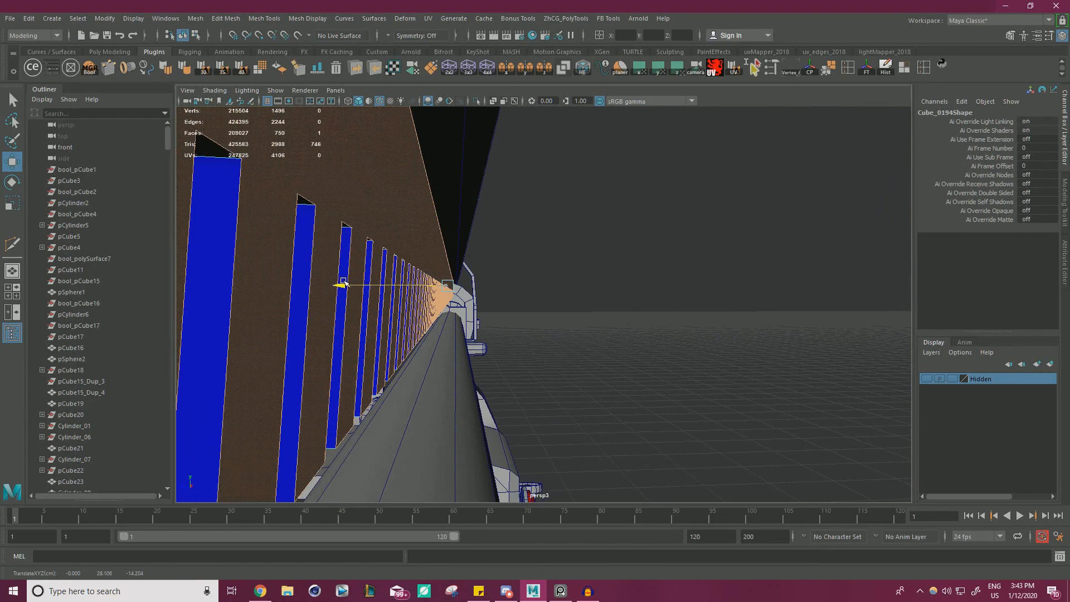
{"action": "left_click_drag", "start_coordinate": [775, 208], "coordinate": [689, 242], "text": "alt"}
{"action": "right_click_drag", "start_coordinate": [689, 242], "coordinate": [735, 217]}
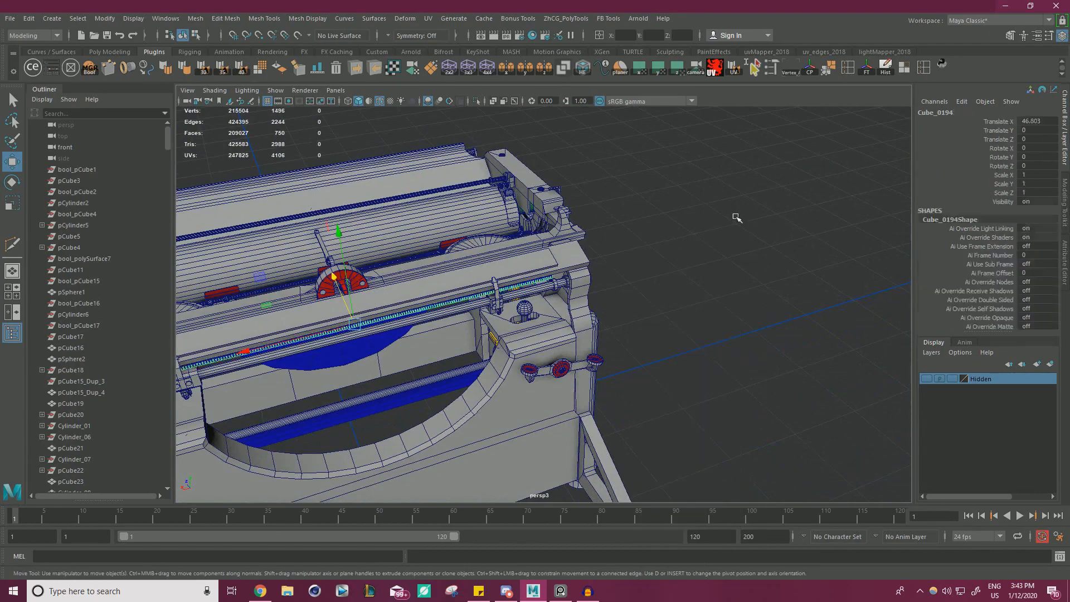
Inspect how the rack's end sits beside the thin rod and the side frame.
{"action": "left_click", "coordinate": [736, 221]}
{"action": "left_click_drag", "start_coordinate": [735, 262], "coordinate": [711, 239], "text": "alt"}
{"action": "right_click_drag", "start_coordinate": [711, 239], "coordinate": [760, 258], "text": "alt"}
{"action": "left_click", "coordinate": [759, 257]}
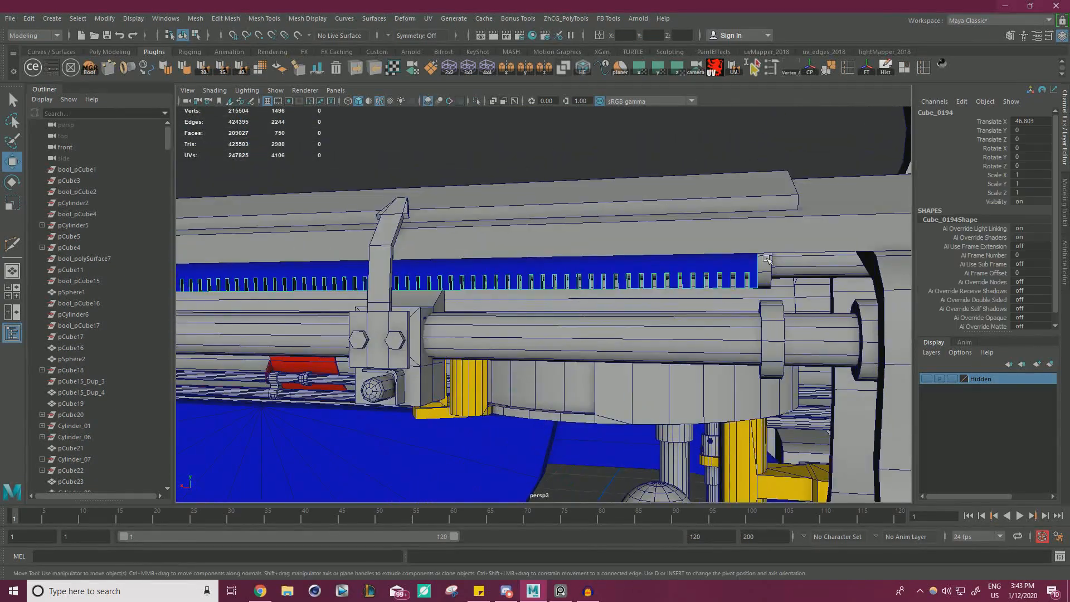
{"action": "left_click_drag", "start_coordinate": [768, 284], "coordinate": [566, 239], "text": "alt"}
{"action": "left_click", "coordinate": [779, 280], "text": "shift"}
{"action": "left_click_drag", "start_coordinate": [505, 197], "coordinate": [663, 254], "text": "alt"}
{"action": "left_click", "coordinate": [666, 253]}
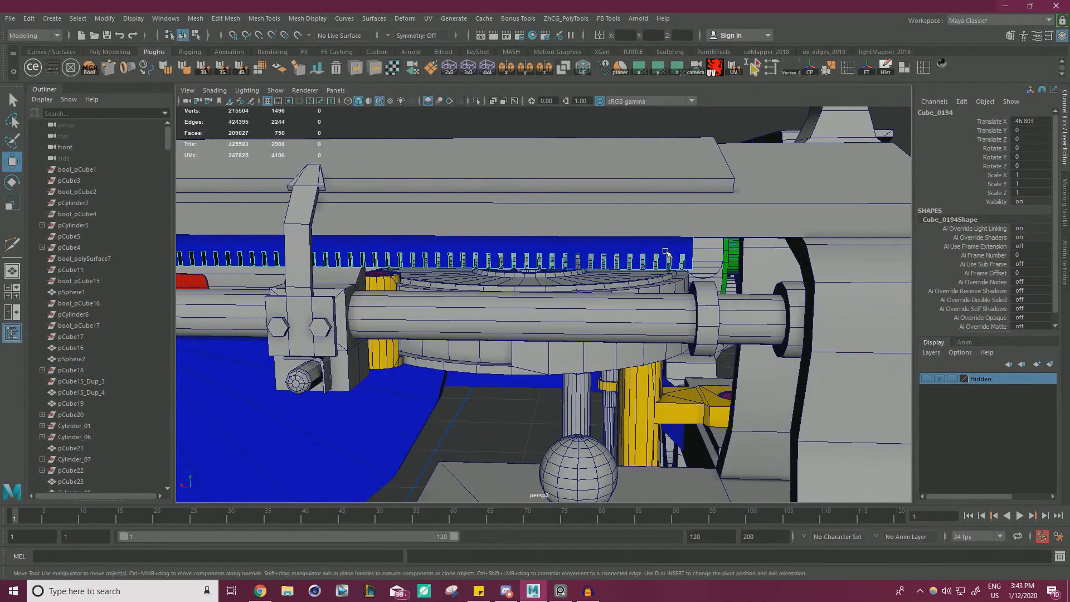
Examine the rack's slots up close above the round drum and the front rod.
{"action": "left_click_drag", "start_coordinate": [602, 142], "coordinate": [780, 252], "text": "alt"}
{"action": "right_click_drag", "start_coordinate": [652, 250], "coordinate": [705, 273], "text": "alt"}
{"action": "left_click_drag", "start_coordinate": [704, 273], "coordinate": [618, 255], "text": "alt"}
{"action": "right_click_drag", "start_coordinate": [618, 254], "coordinate": [682, 248], "text": "alt"}
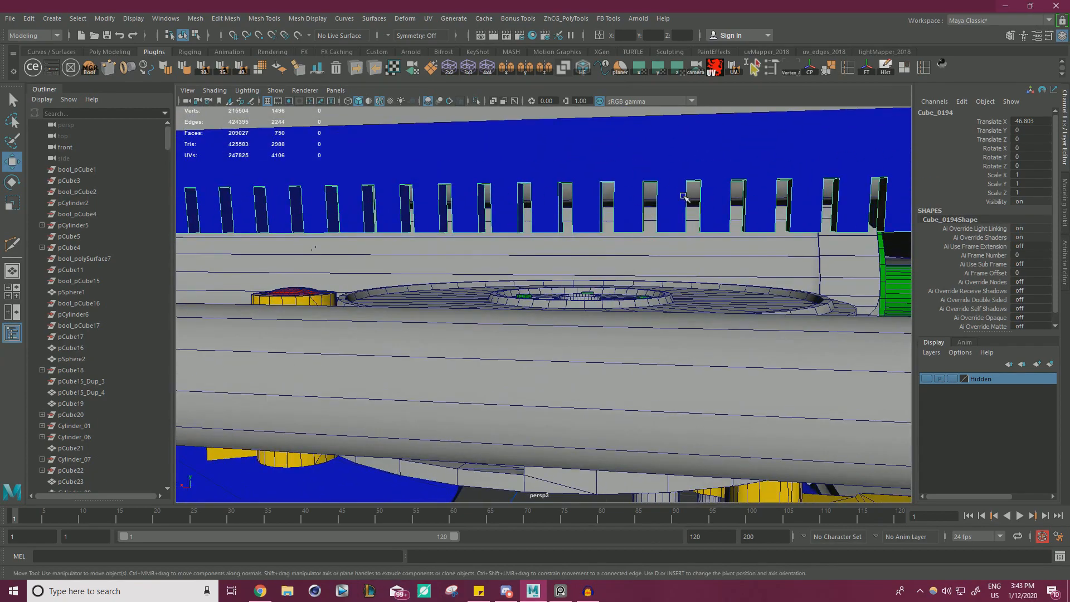
{"action": "right_click_drag", "start_coordinate": [769, 191], "coordinate": [440, 246], "text": "alt"}
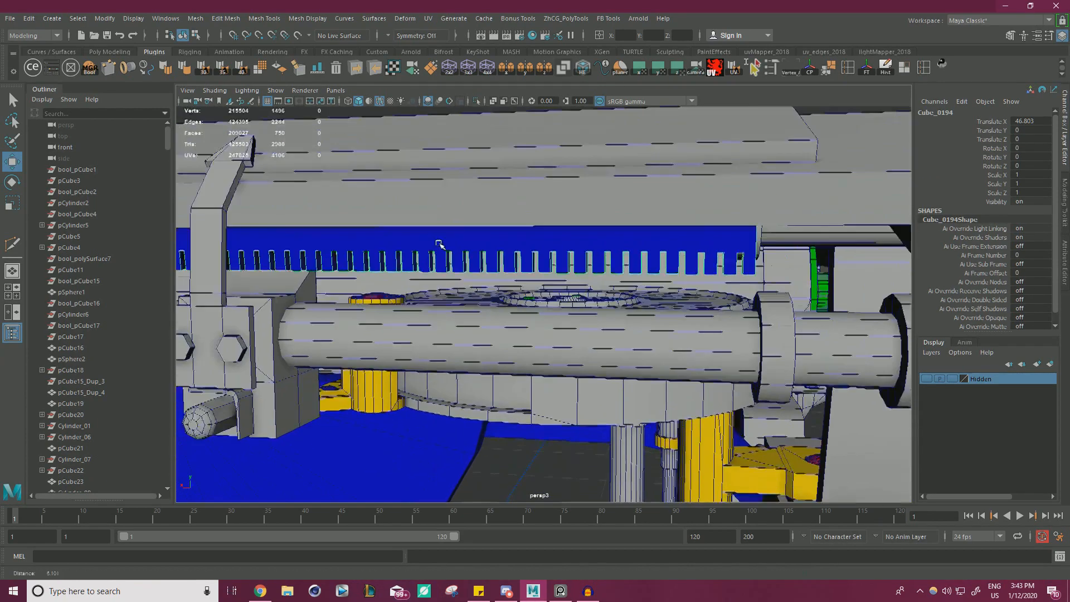
Assign the default grey material (initialShadingGroup) to the long toothed rack beneath the front rail.
{"action": "middle_click_drag", "start_coordinate": [439, 245], "coordinate": [632, 246], "text": "alt"}
{"action": "right_click_drag", "start_coordinate": [633, 246], "coordinate": [473, 226], "text": "alt"}
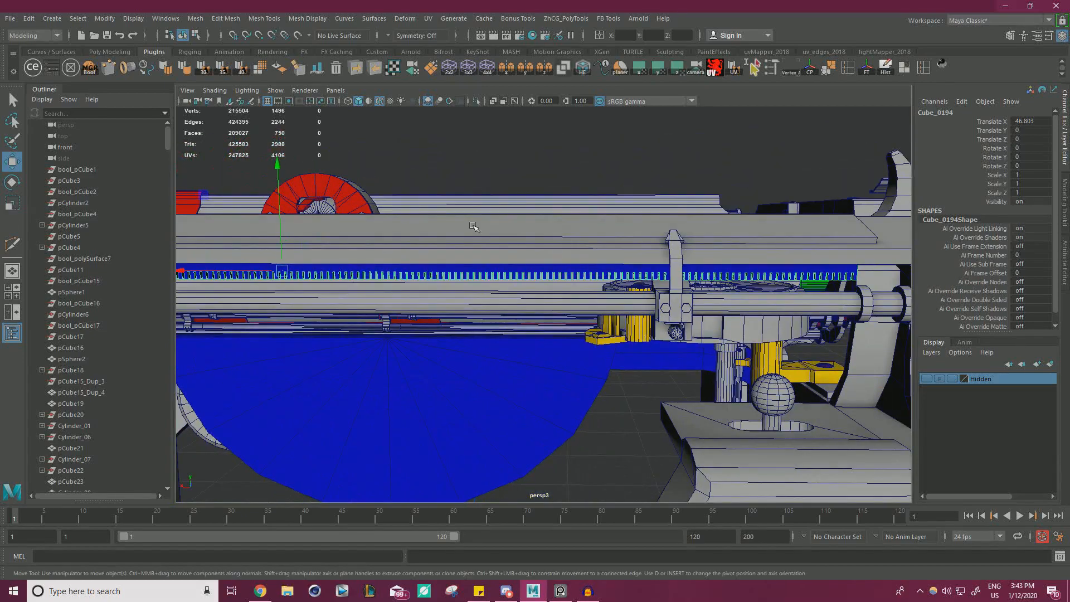
{"action": "left_click", "coordinate": [572, 145]}
{"action": "right_click_drag", "start_coordinate": [573, 145], "coordinate": [439, 215], "text": "alt"}
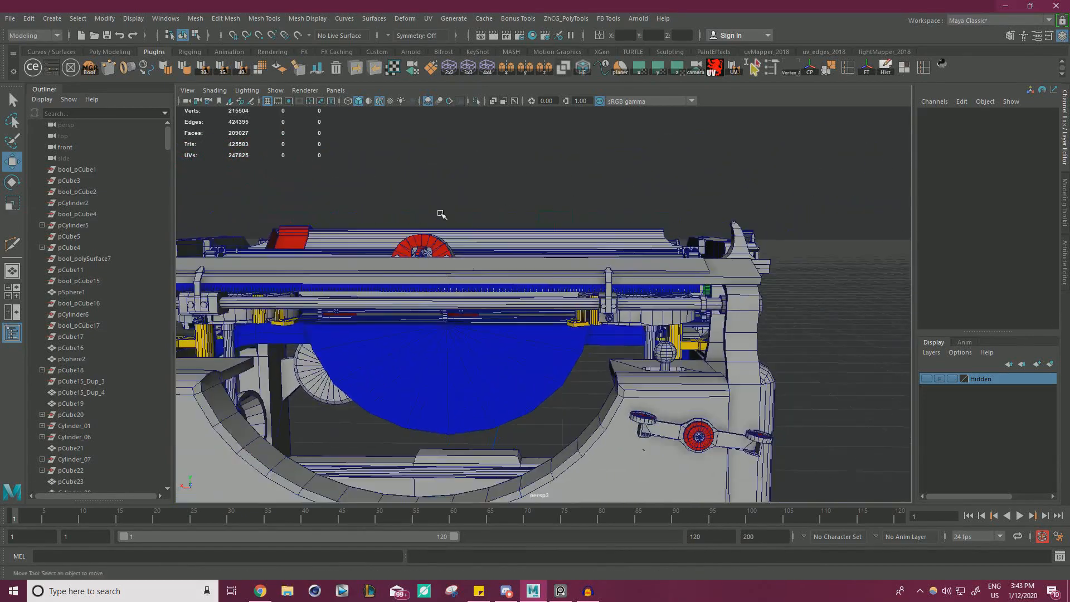
{"action": "left_click_drag", "start_coordinate": [439, 216], "coordinate": [492, 239], "text": "alt"}
{"action": "right_click_drag", "start_coordinate": [492, 239], "coordinate": [551, 237], "text": "alt"}
{"action": "left_click", "coordinate": [492, 181]}
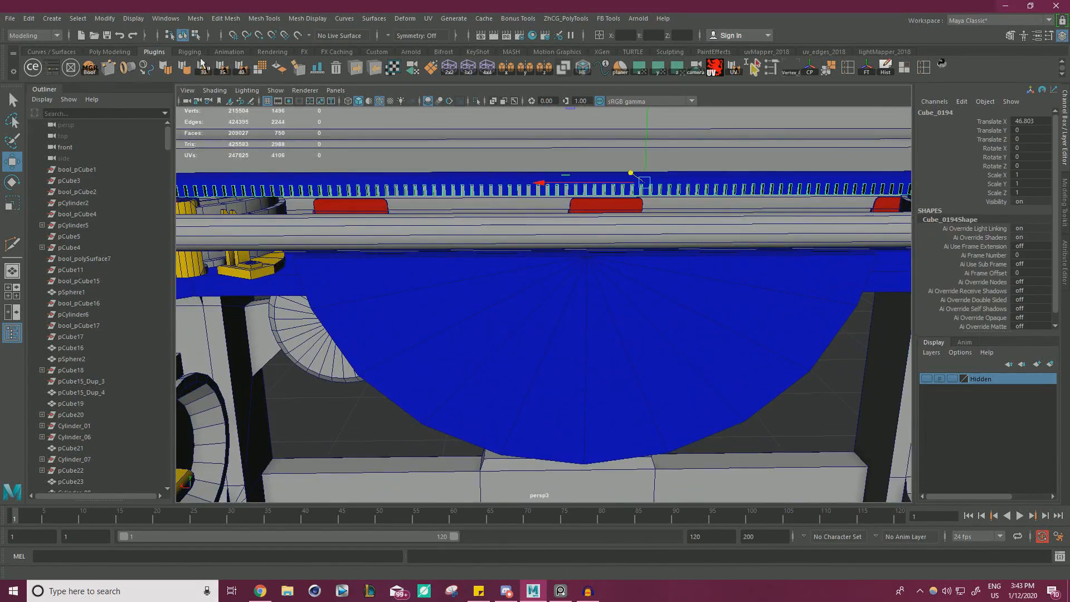
{"action": "left_click", "coordinate": [56, 71]}
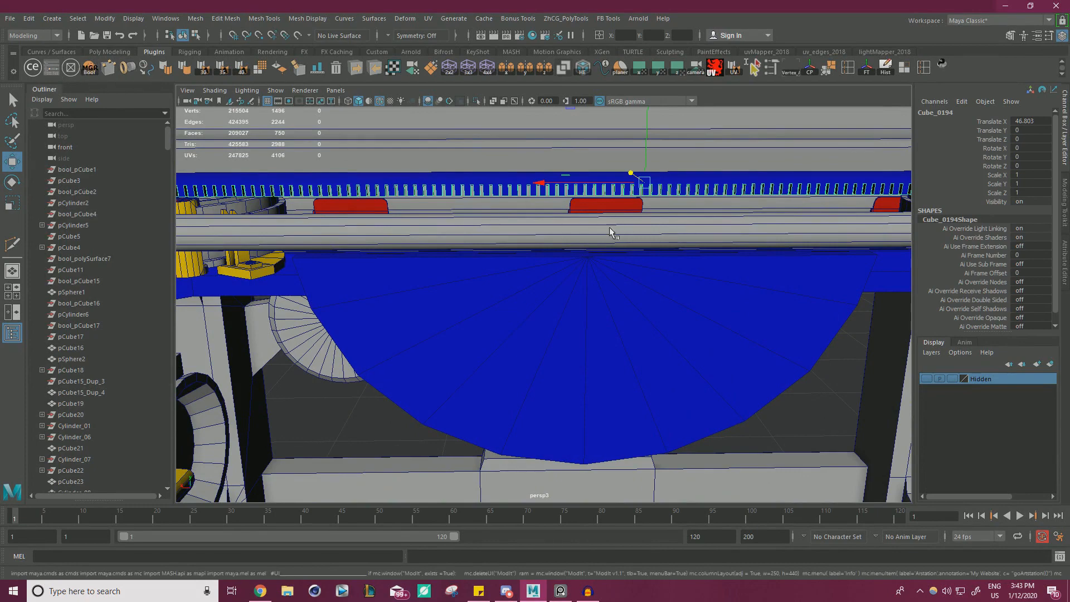
{"action": "left_click", "coordinate": [774, 305]}
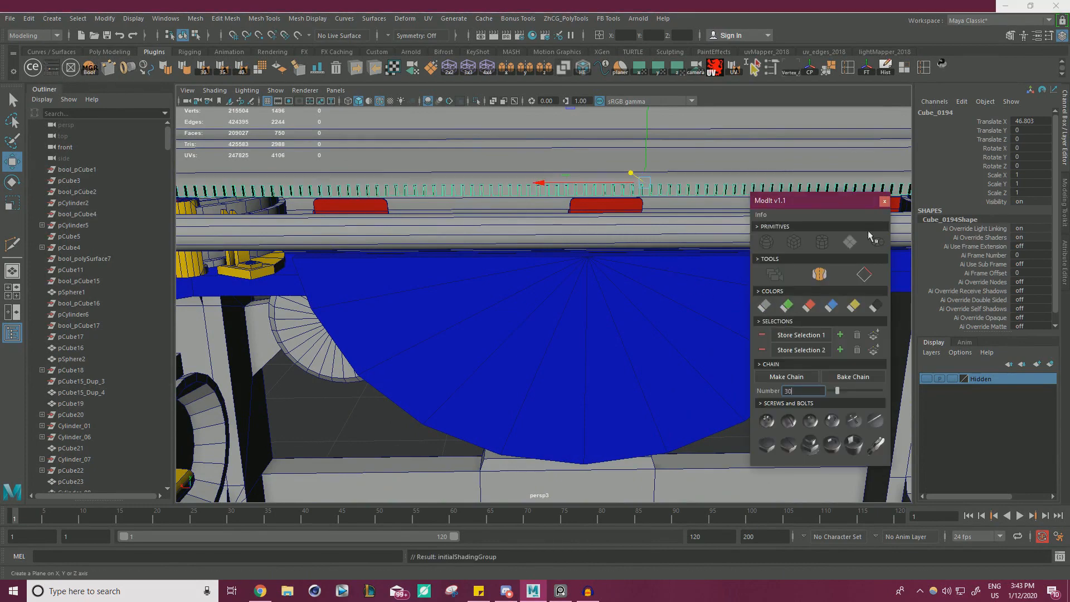
{"action": "left_click", "coordinate": [885, 201]}
{"action": "key", "text": "f"}
{"action": "left_click", "coordinate": [771, 179]}
Select the narrow bar on top of the wide blue strip running between the side frames and view it closely.
{"action": "left_click_drag", "start_coordinate": [772, 179], "coordinate": [351, 212], "text": "alt"}
{"action": "scroll", "coordinate": [557, 184], "scroll_direction": "down", "scroll_amount": 5}
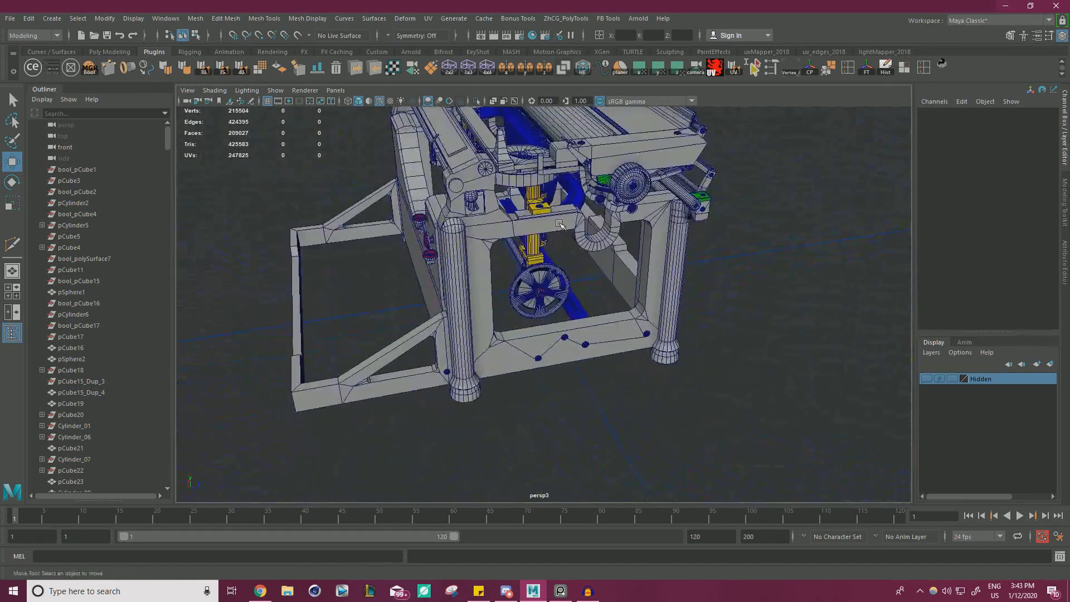
{"action": "left_click", "coordinate": [645, 343]}
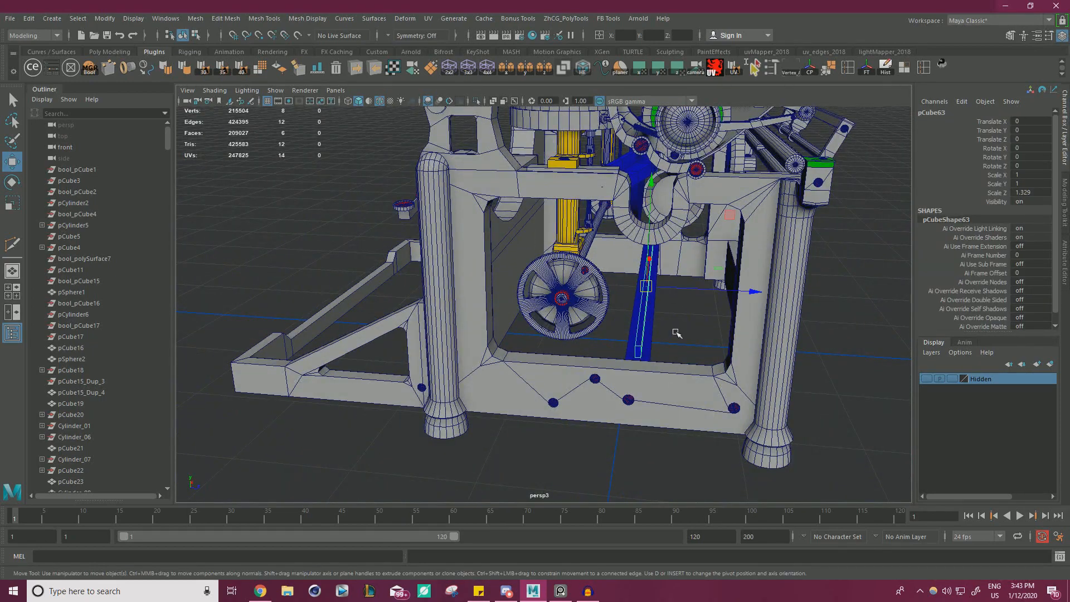
{"action": "scroll", "coordinate": [675, 332], "scroll_direction": "up", "scroll_amount": 10}
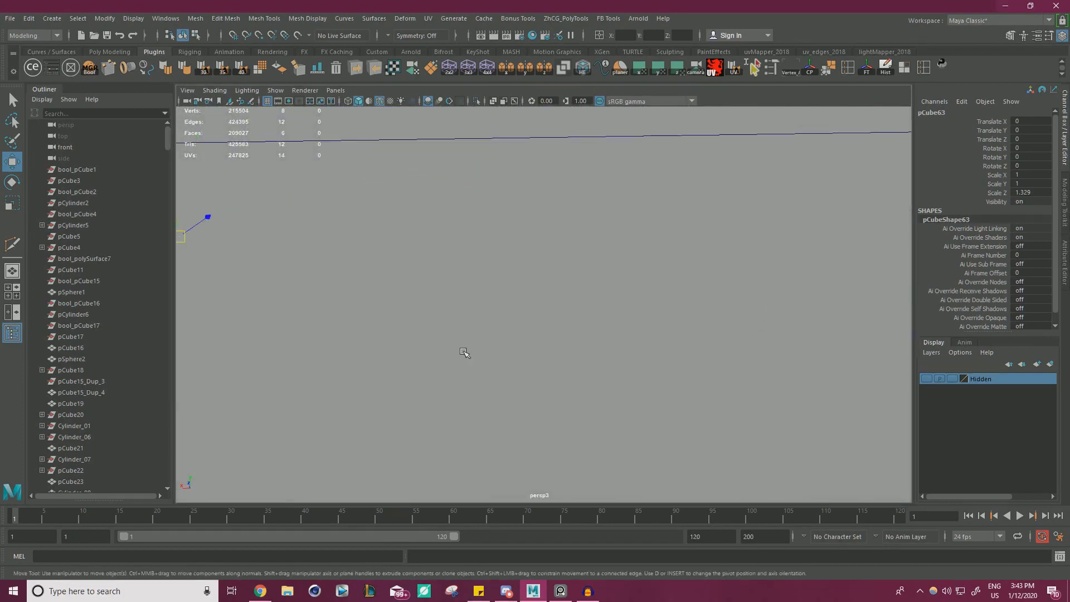
{"action": "scroll", "coordinate": [463, 352], "scroll_direction": "down", "scroll_amount": 10}
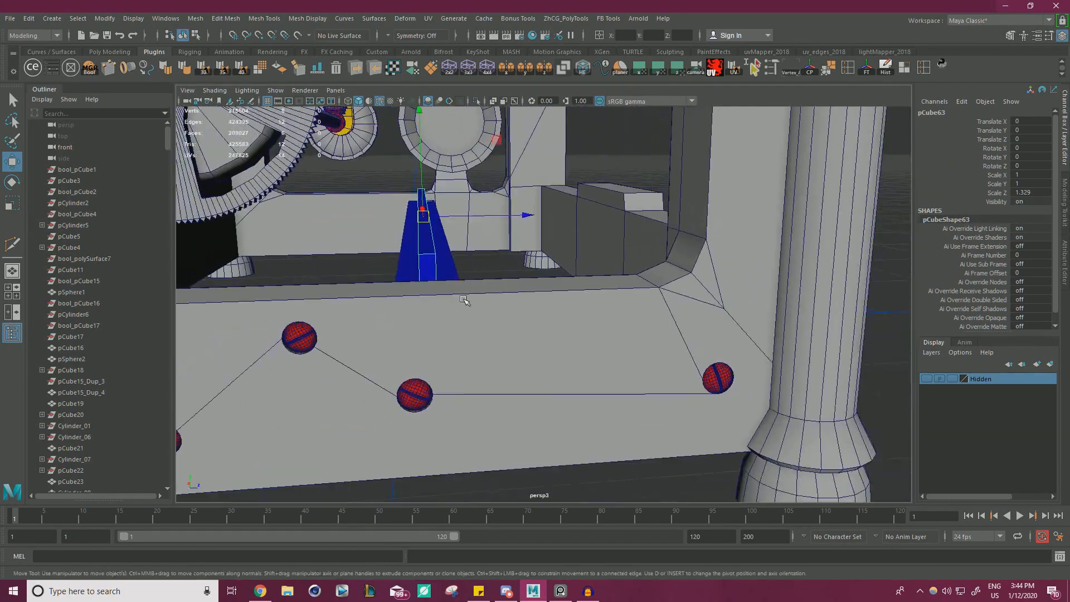
{"action": "left_click_drag", "start_coordinate": [463, 300], "coordinate": [514, 299], "text": "alt"}
{"action": "right_click_drag", "start_coordinate": [513, 298], "coordinate": [630, 323], "text": "alt"}
{"action": "middle_click_drag", "start_coordinate": [630, 322], "coordinate": [639, 400], "text": "alt"}
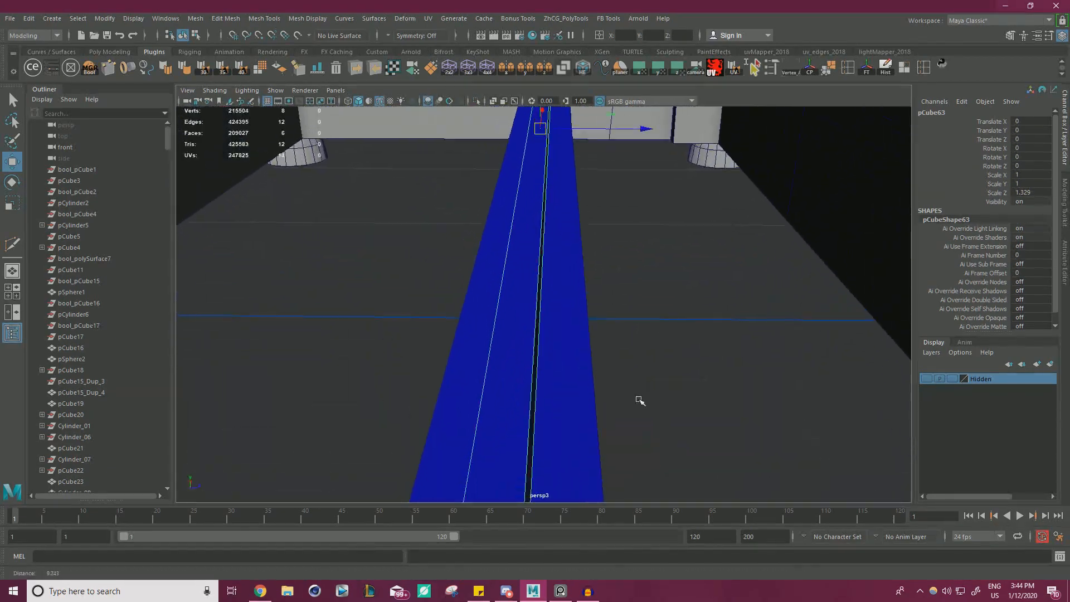
Examine the narrow bar's end and its position on the blue strip beside the spoked gear wheel.
{"action": "right_click_drag", "start_coordinate": [639, 400], "coordinate": [441, 250], "text": "alt"}
{"action": "left_click_drag", "start_coordinate": [440, 251], "coordinate": [474, 239], "text": "alt"}
{"action": "middle_click_drag", "start_coordinate": [473, 129], "coordinate": [485, 212], "text": "alt"}
{"action": "left_click_drag", "start_coordinate": [468, 179], "coordinate": [725, 303], "text": "alt"}
{"action": "left_click_drag", "start_coordinate": [616, 319], "coordinate": [499, 323], "text": "alt"}
{"action": "middle_click_drag", "start_coordinate": [498, 323], "coordinate": [549, 262], "text": "alt"}
{"action": "left_click_drag", "start_coordinate": [549, 262], "coordinate": [505, 268], "text": "alt"}
{"action": "right_click_drag", "start_coordinate": [579, 301], "coordinate": [657, 346], "text": "alt"}
{"action": "middle_click_drag", "start_coordinate": [657, 379], "coordinate": [561, 289], "text": "alt"}
{"action": "right_click_drag", "start_coordinate": [561, 289], "coordinate": [657, 323], "text": "alt"}
{"action": "left_click_drag", "start_coordinate": [646, 317], "coordinate": [635, 352], "text": "alt"}
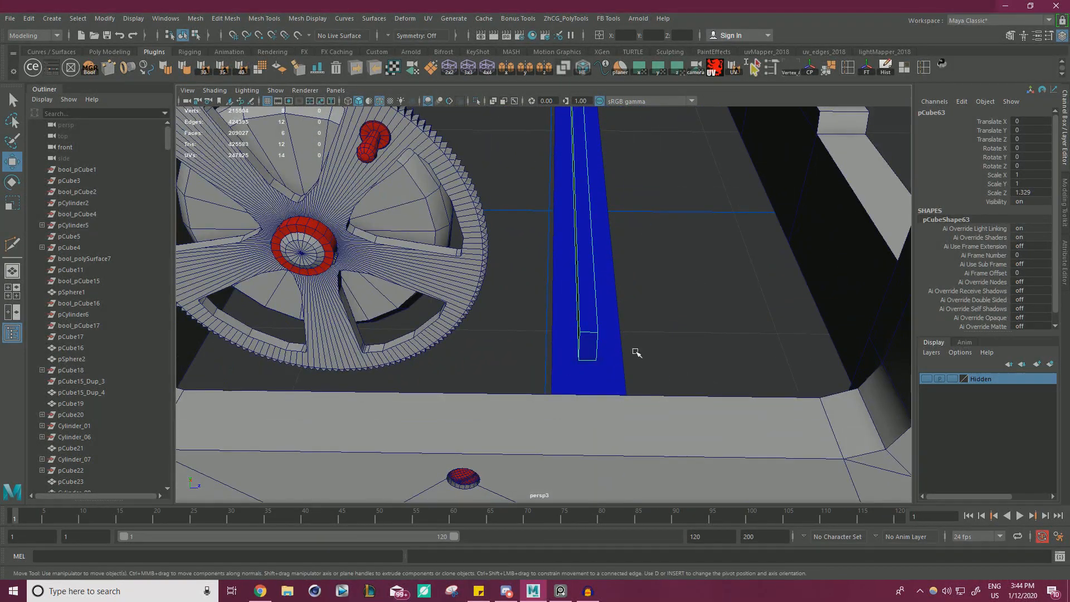
Switch to the reference board and study the side-opening photos showing the gear wheel and lower levers.
{"action": "right_click_drag", "start_coordinate": [0, 379], "coordinate": [413, 303]}
{"action": "scroll", "coordinate": [413, 303], "scroll_direction": "down", "scroll_amount": 10}
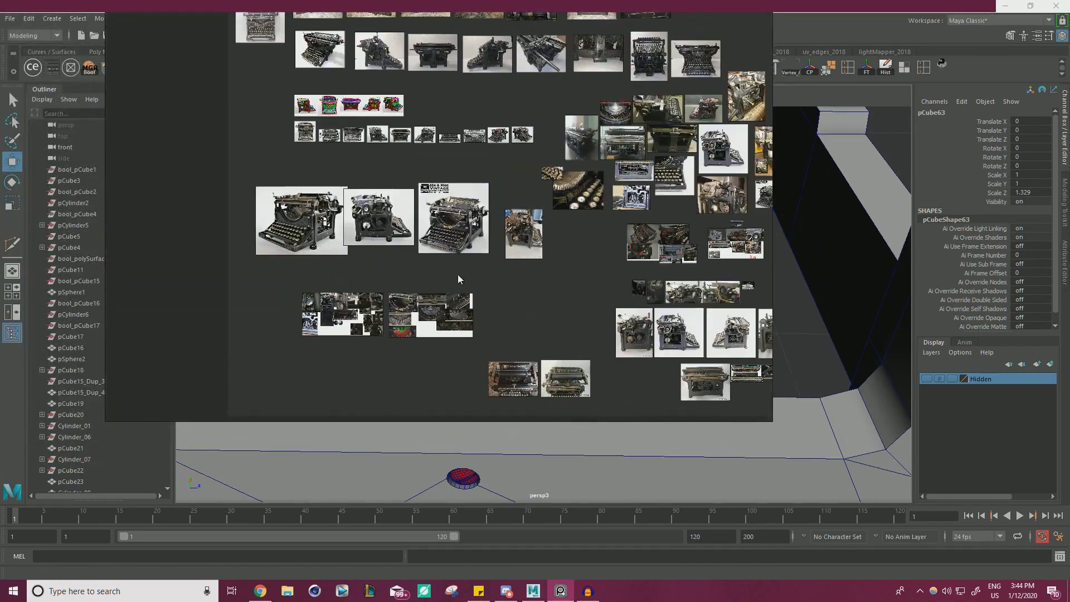
{"action": "middle_click_drag", "start_coordinate": [571, 319], "coordinate": [592, 257]}
{"action": "scroll", "coordinate": [357, 246], "scroll_direction": "up", "scroll_amount": 10}
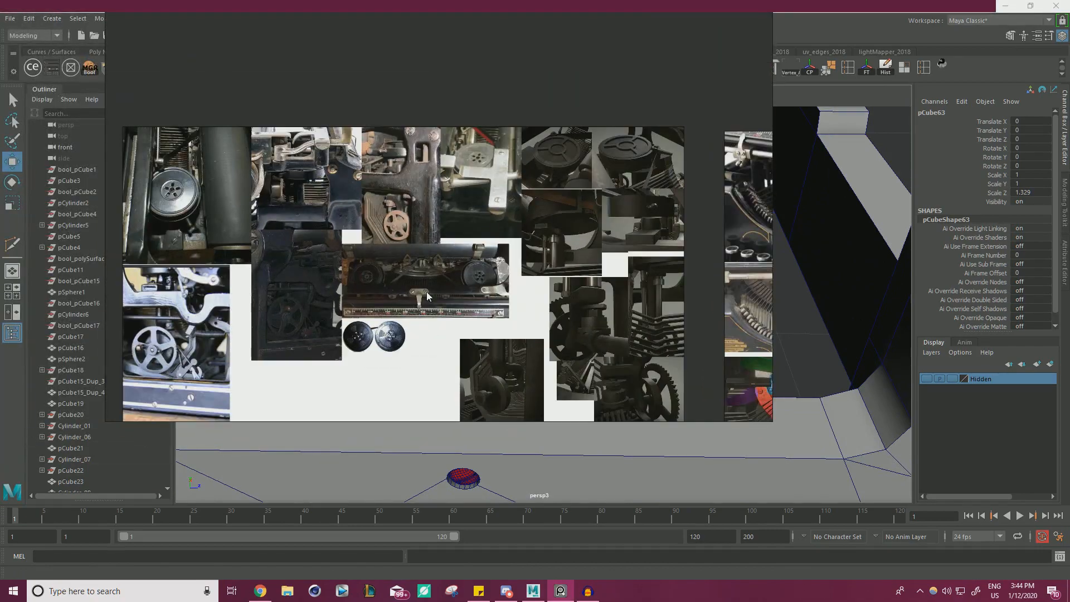
{"action": "scroll", "coordinate": [221, 369], "scroll_direction": "up", "scroll_amount": 6}
{"action": "middle_click_drag", "start_coordinate": [197, 367], "coordinate": [278, 258]}
{"action": "scroll", "coordinate": [279, 258], "scroll_direction": "down", "scroll_amount": 2}
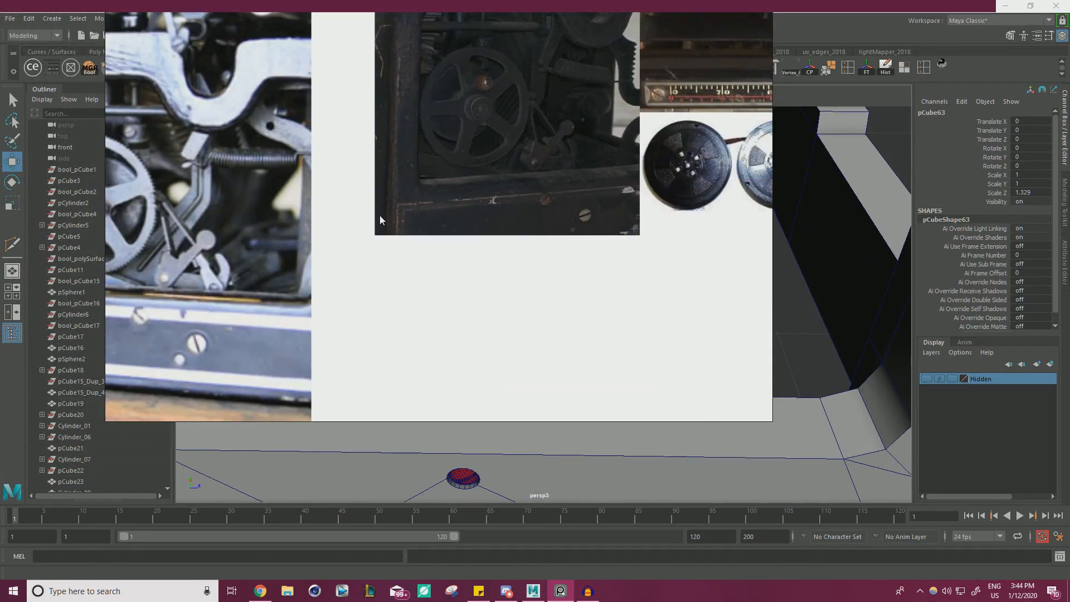
{"action": "middle_click_drag", "start_coordinate": [585, 151], "coordinate": [447, 263]}
{"action": "scroll", "coordinate": [463, 259], "scroll_direction": "up", "scroll_amount": 8}
{"action": "scroll", "coordinate": [446, 306], "scroll_direction": "down", "scroll_amount": 6}
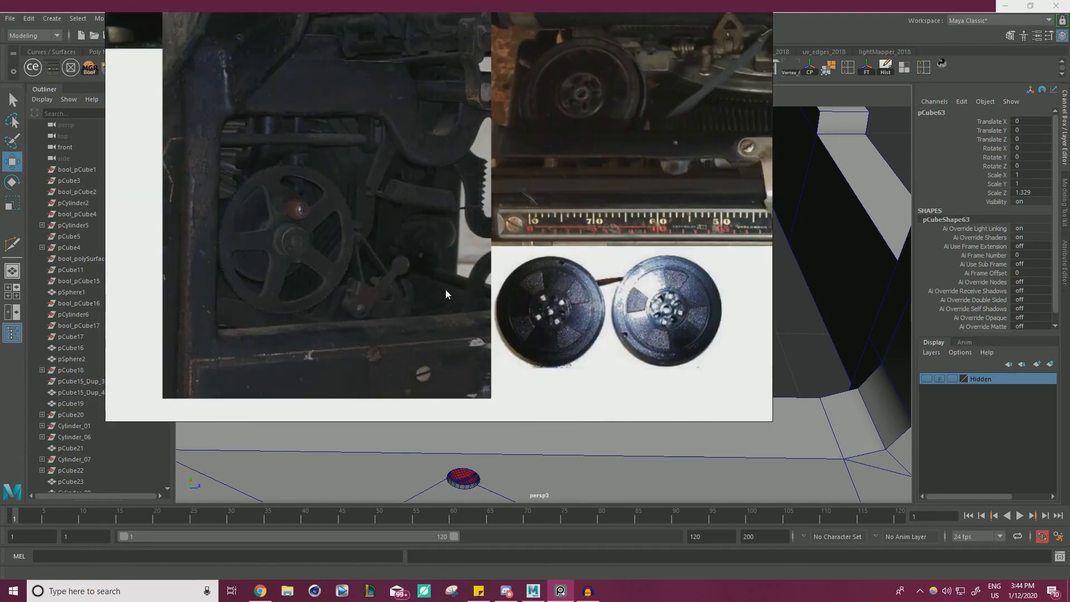
Look through the dark close-up references for the slotted comb bar and lever inside the side opening.
{"action": "middle_click_drag", "start_coordinate": [579, 227], "coordinate": [392, 183]}
{"action": "scroll", "coordinate": [392, 182], "scroll_direction": "down", "scroll_amount": 2}
{"action": "middle_click_drag", "start_coordinate": [389, 287], "coordinate": [346, 178]}
{"action": "middle_click_drag", "start_coordinate": [436, 290], "coordinate": [320, 127]}
{"action": "middle_click_drag", "start_coordinate": [405, 243], "coordinate": [343, 231]}
{"action": "scroll", "coordinate": [554, 241], "scroll_direction": "up", "scroll_amount": 3}
{"action": "middle_click_drag", "start_coordinate": [554, 241], "coordinate": [513, 279]}
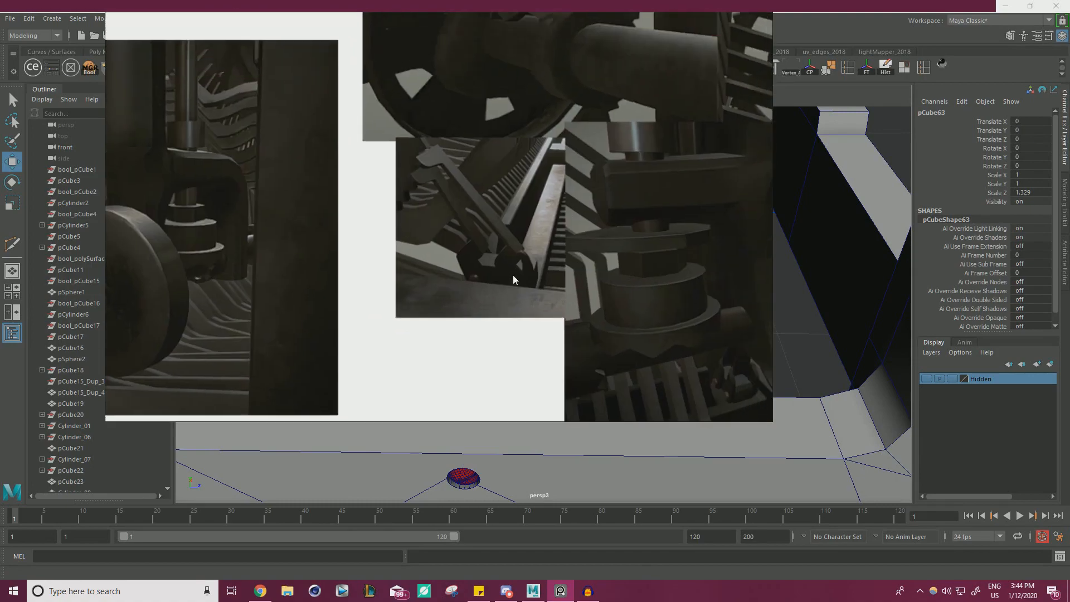
{"action": "scroll", "coordinate": [486, 267], "scroll_direction": "down", "scroll_amount": 12}
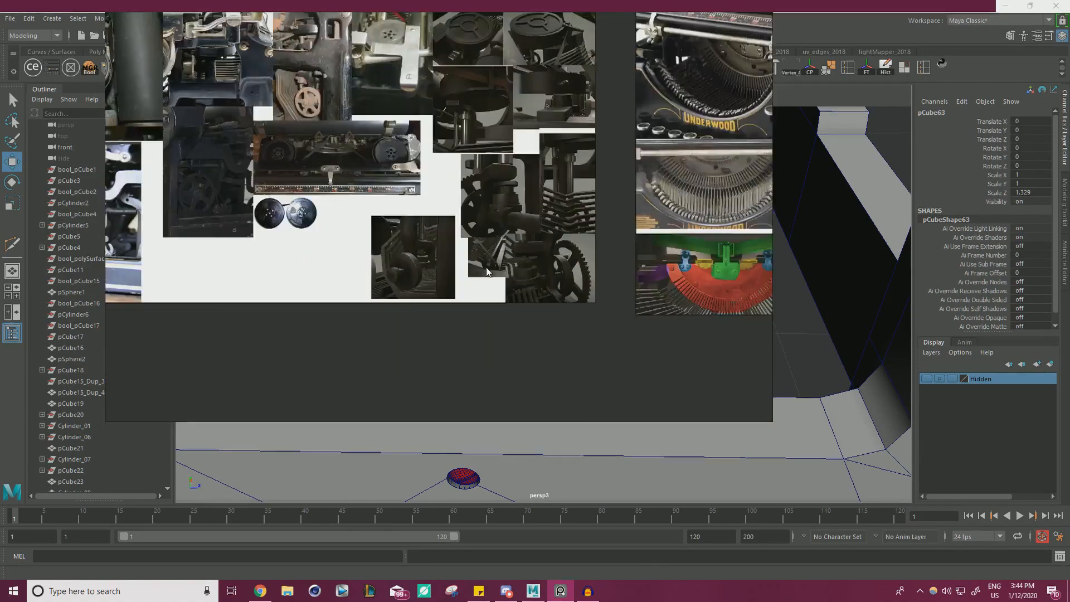
{"action": "right_click_drag", "start_coordinate": [491, 264], "coordinate": [1, 357]}
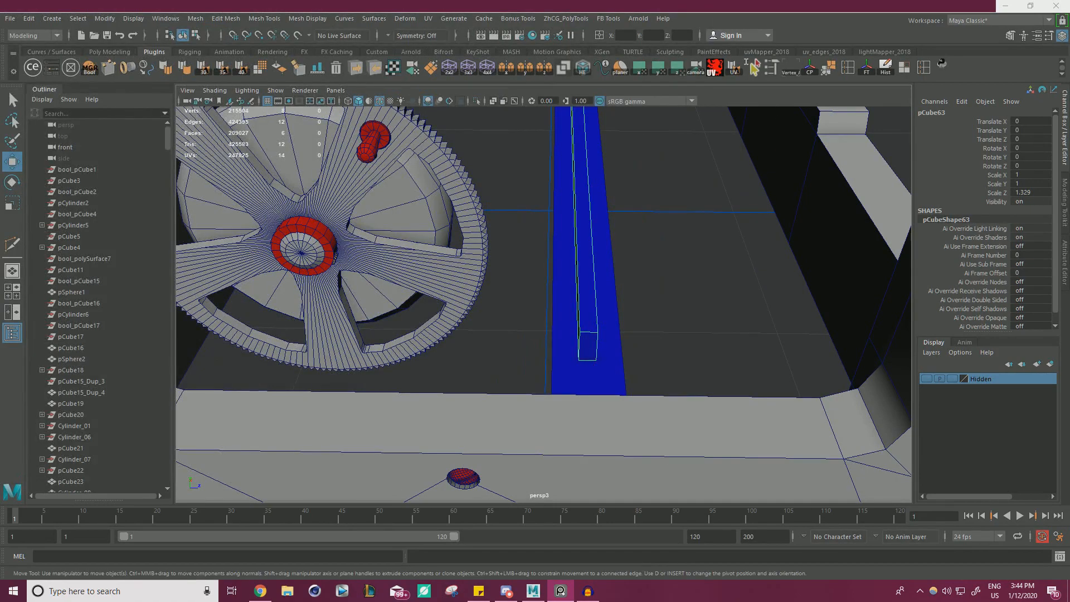
Switch to the Sketchfab Underwood No.5 model and examine the slotted bars and levers behind the side frame.
{"action": "left_click_drag", "start_coordinate": [1069, 223], "coordinate": [585, 1]}
{"action": "scroll", "coordinate": [539, 279], "scroll_direction": "down", "scroll_amount": 3}
{"action": "mouse_move", "coordinate": [540, 279]}
{"action": "left_mouse_down"}
{"action": "mouse_move", "coordinate": [444, 304]}
{"action": "mouse_move", "coordinate": [346, 312]}
{"action": "left_mouse_up"}
{"action": "scroll", "coordinate": [466, 294], "scroll_direction": "up", "scroll_amount": 10}
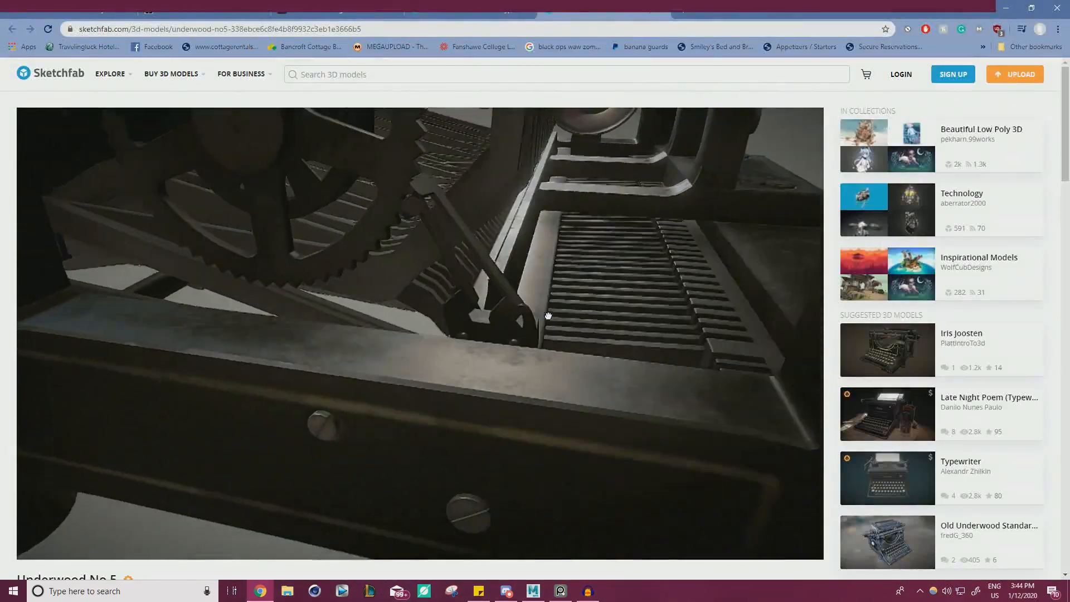
{"action": "scroll", "coordinate": [506, 333], "scroll_direction": "up", "scroll_amount": 8}
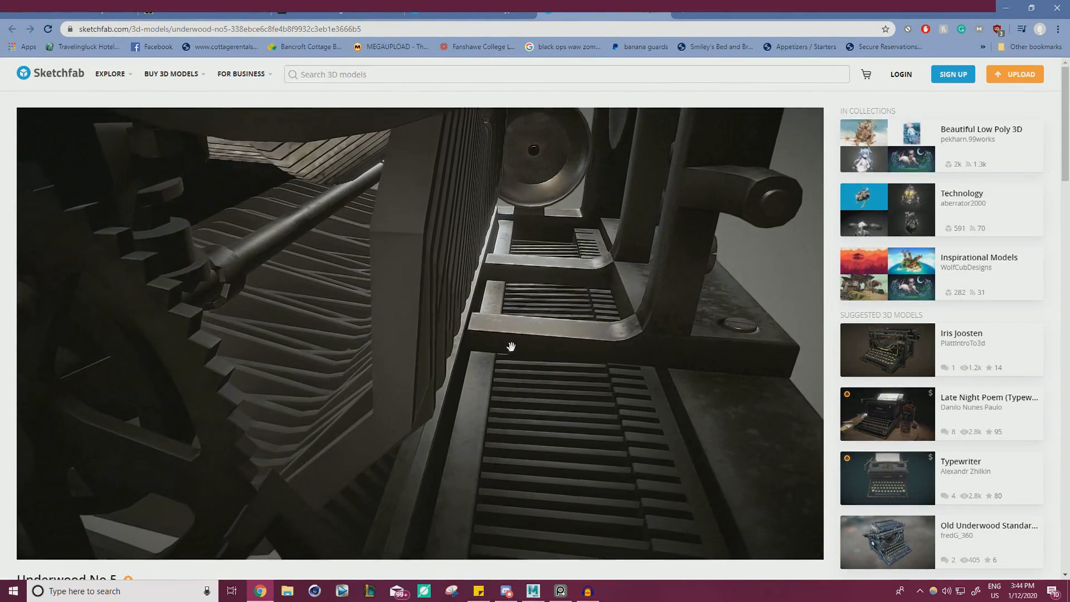
{"action": "left_click_drag", "start_coordinate": [561, 351], "coordinate": [564, 308]}
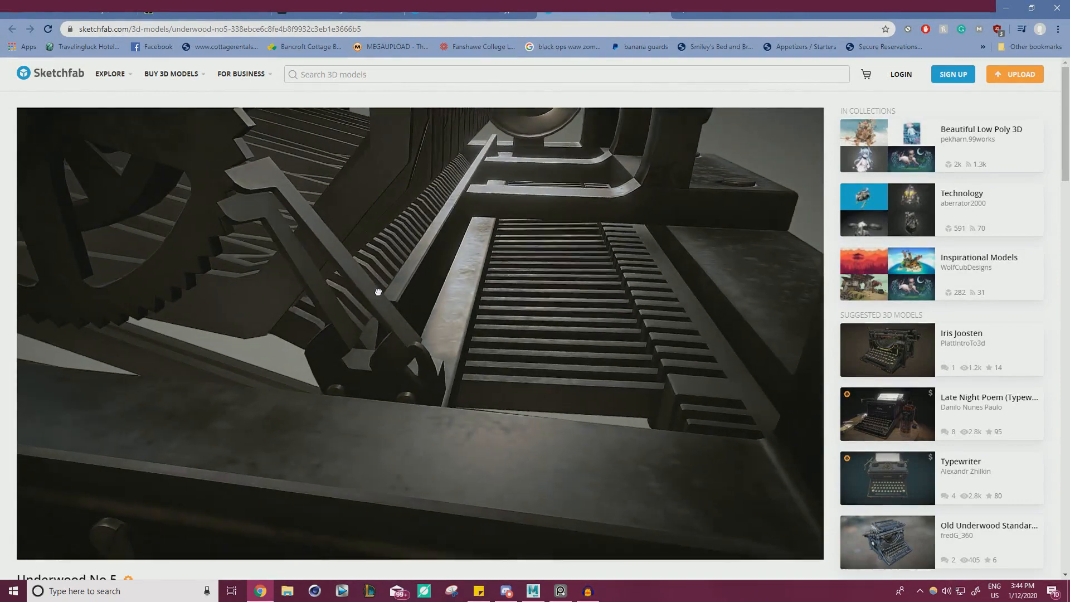
{"action": "left_click_drag", "start_coordinate": [382, 365], "coordinate": [419, 358]}
{"action": "scroll", "coordinate": [490, 358], "scroll_direction": "down", "scroll_amount": 10}
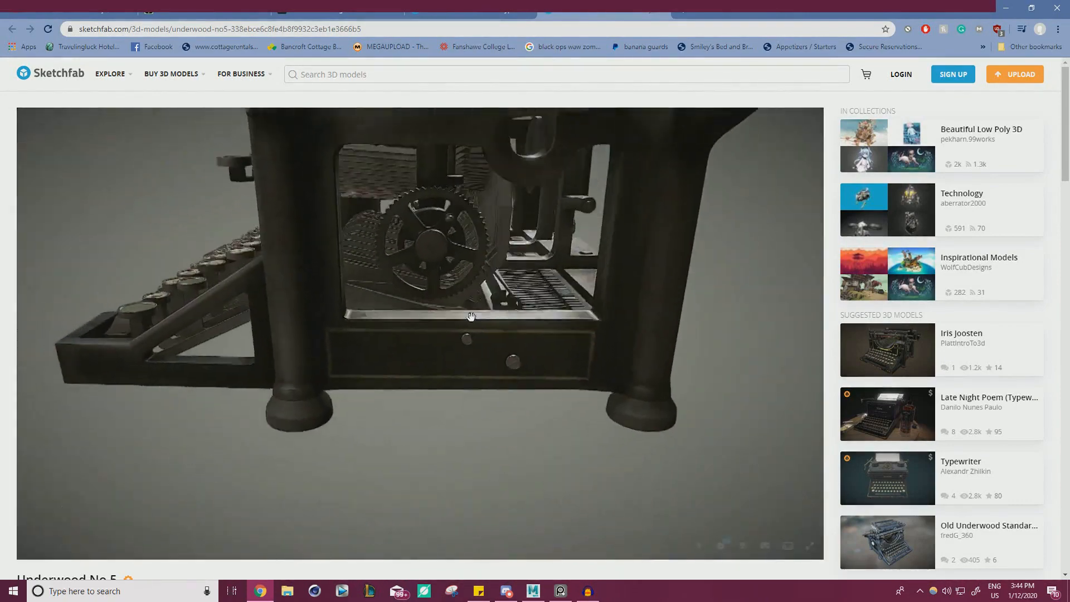
Study how the comb bar and flat strip sit beside the gear wheel on the Sketchfab model from several angles.
{"action": "left_click_drag", "start_coordinate": [471, 316], "coordinate": [458, 252]}
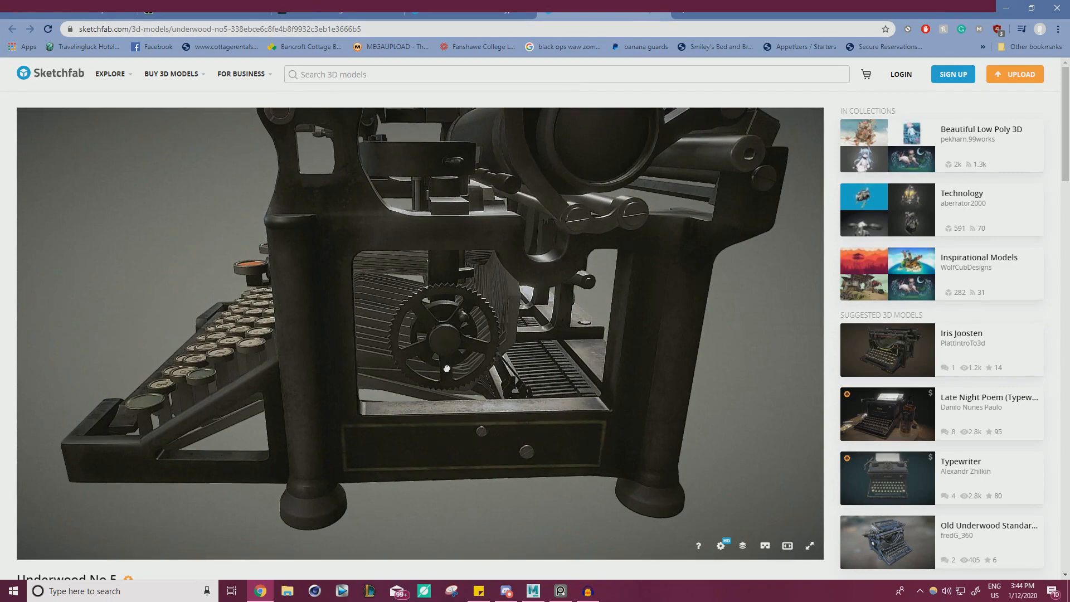
{"action": "scroll", "coordinate": [457, 369], "scroll_direction": "up", "scroll_amount": 8}
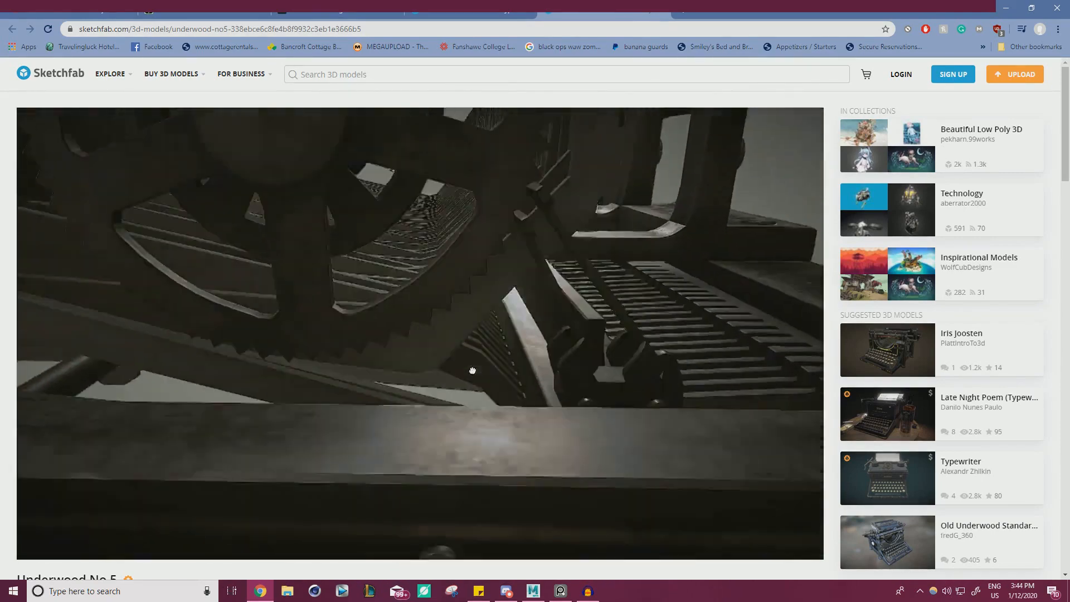
{"action": "mouse_move", "coordinate": [472, 370]}
{"action": "left_mouse_down"}
{"action": "mouse_move", "coordinate": [473, 387]}
{"action": "mouse_move", "coordinate": [473, 360]}
{"action": "left_mouse_up"}
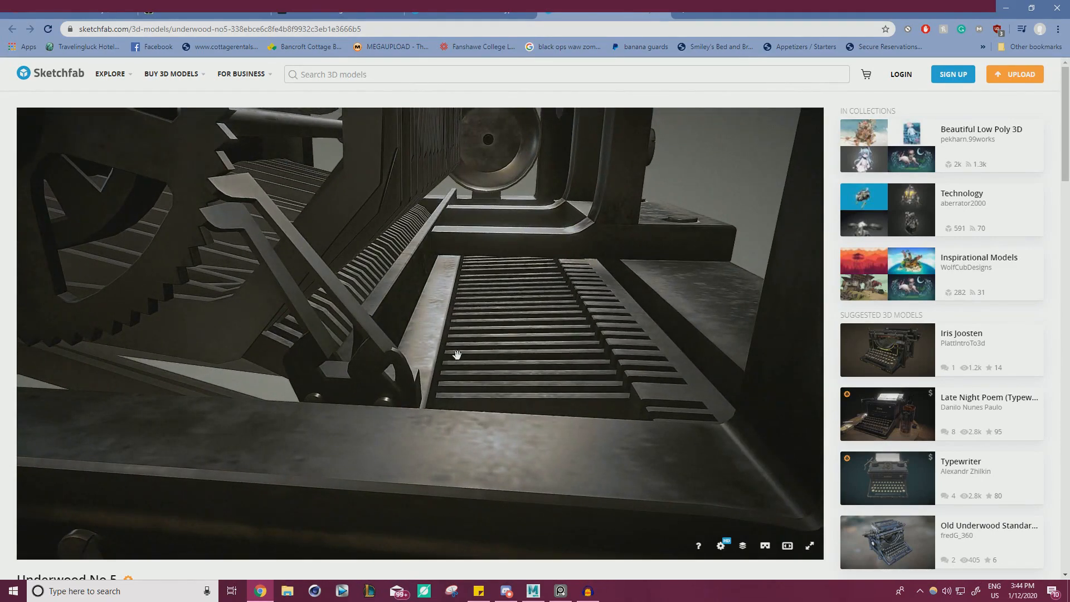
{"action": "left_click_drag", "start_coordinate": [397, 358], "coordinate": [398, 360]}
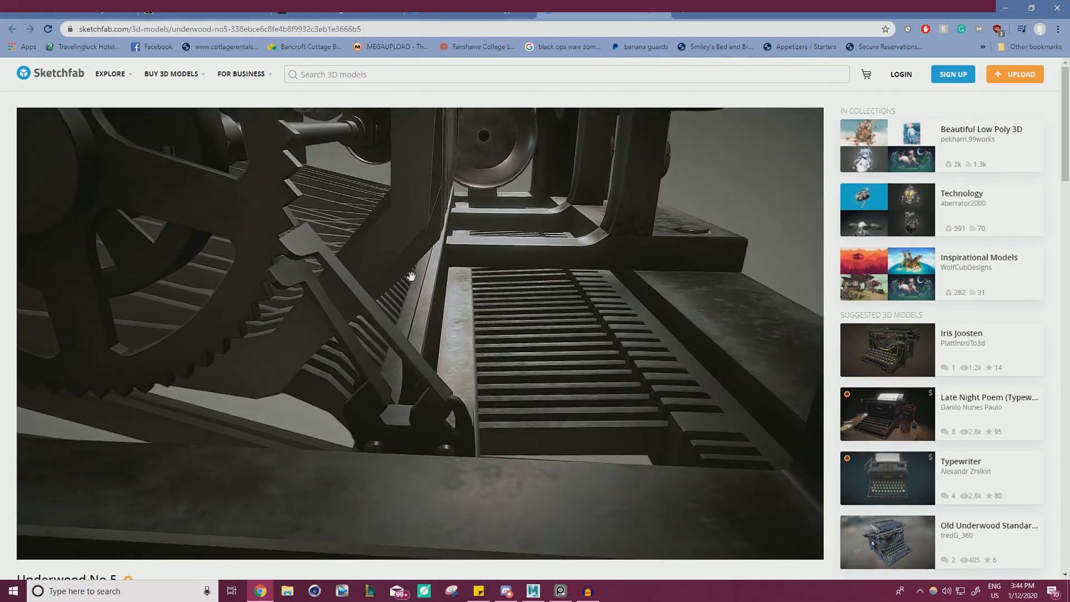
{"action": "mouse_move", "coordinate": [411, 276]}
{"action": "left_mouse_down"}
{"action": "mouse_move", "coordinate": [420, 286]}
{"action": "mouse_move", "coordinate": [471, 276]}
{"action": "left_mouse_up"}
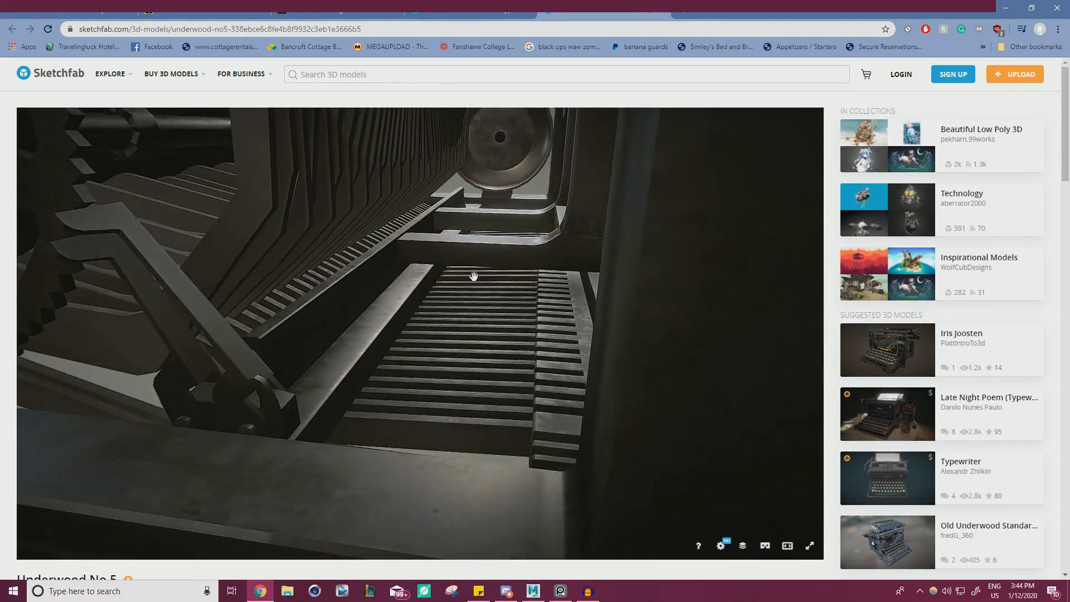
{"action": "mouse_move", "coordinate": [385, 254]}
{"action": "left_mouse_down"}
{"action": "mouse_move", "coordinate": [352, 269]}
{"action": "mouse_move", "coordinate": [326, 333]}
{"action": "left_mouse_up"}
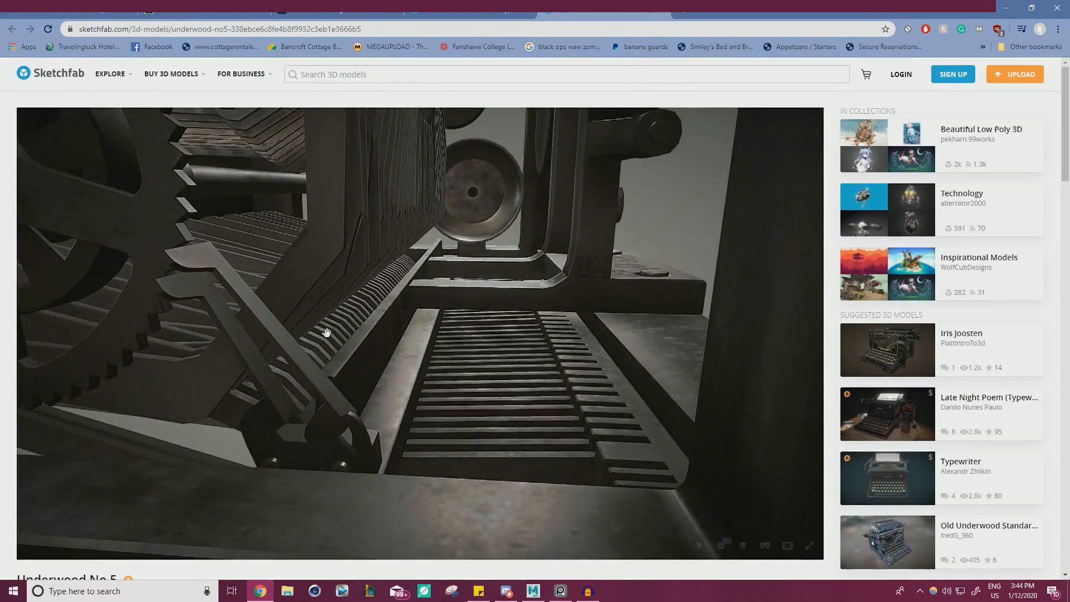
{"action": "left_click_drag", "start_coordinate": [409, 269], "coordinate": [471, 174]}
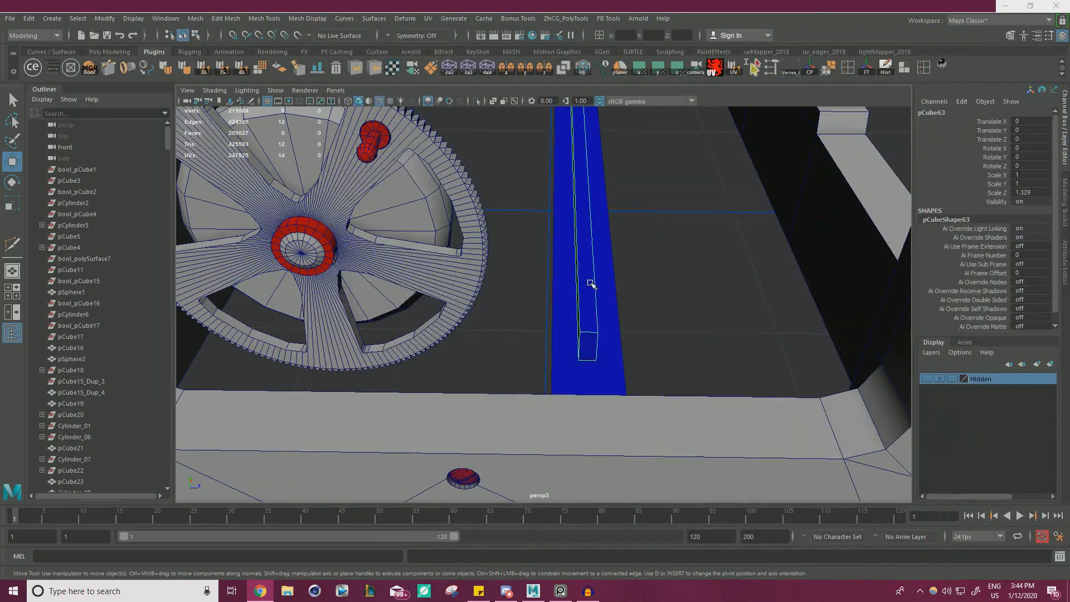
Switch back to Maya and delete the narrow bar lying on top of the wide blue strip.
{"action": "scroll", "coordinate": [590, 283], "scroll_direction": "down", "scroll_amount": 5}
{"action": "left_click_drag", "start_coordinate": [591, 283], "coordinate": [541, 272], "text": "alt"}
{"action": "scroll", "coordinate": [524, 261], "scroll_direction": "up", "scroll_amount": 4}
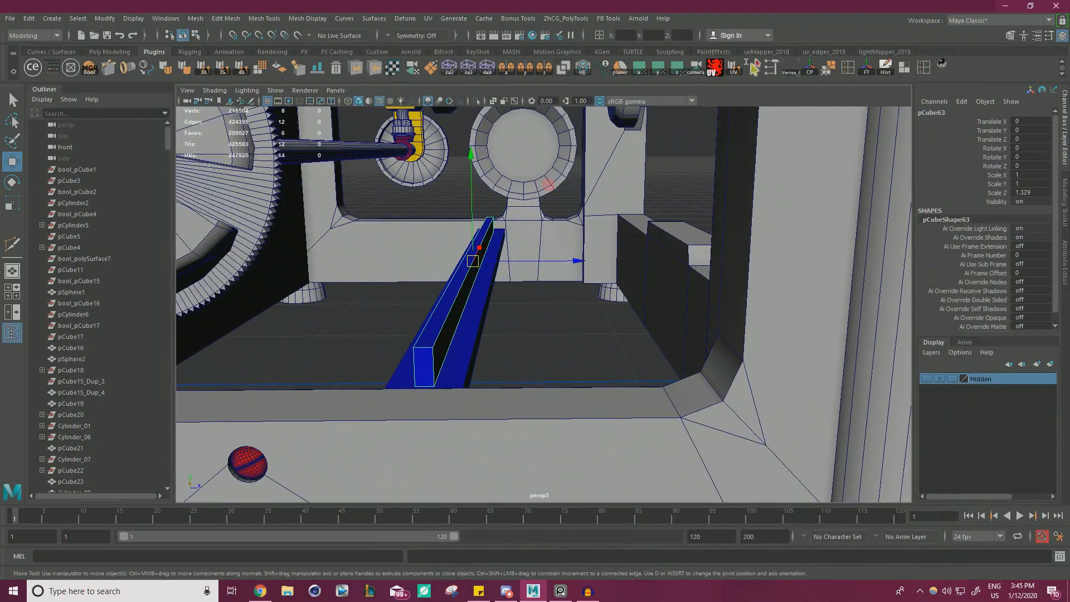
{"action": "key", "text": "alt+Tab"}
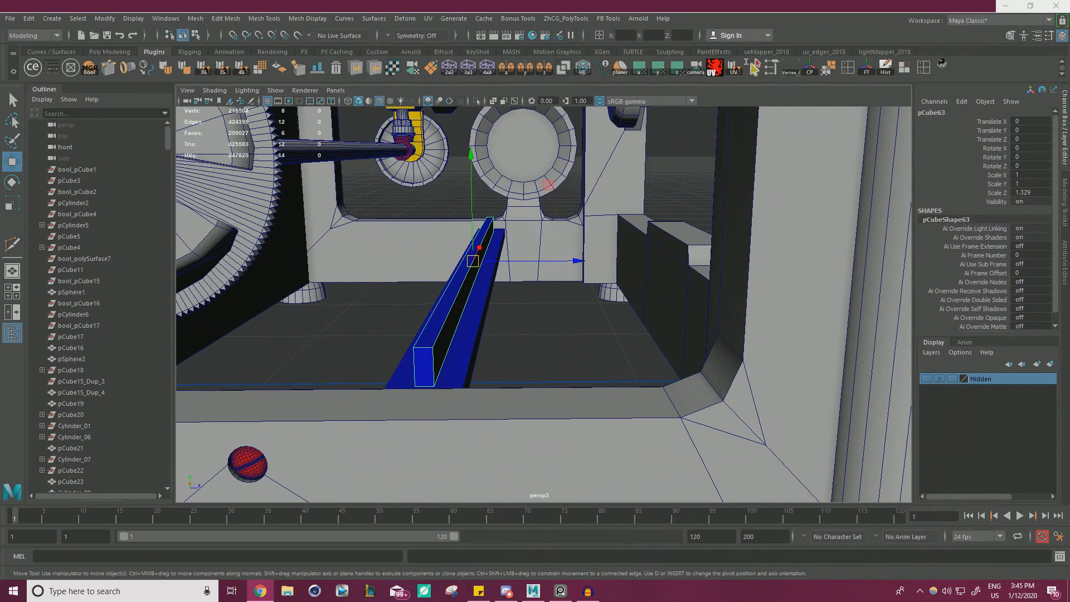
{"action": "right_click_drag", "start_coordinate": [567, 300], "coordinate": [463, 247], "text": "alt"}
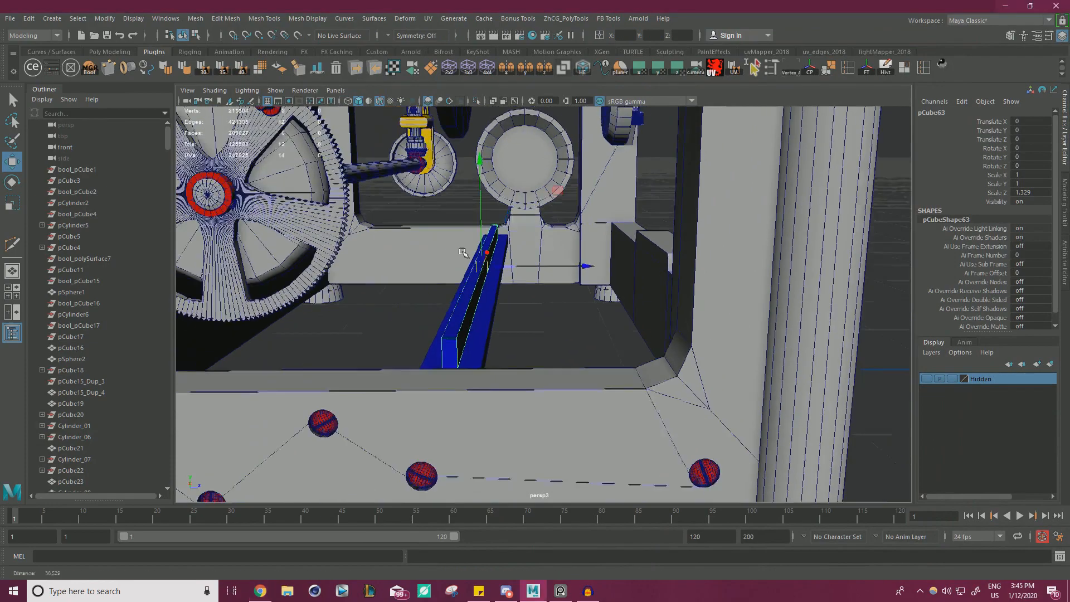
{"action": "left_click_drag", "start_coordinate": [463, 246], "coordinate": [467, 263], "text": "alt"}
{"action": "right_click_drag", "start_coordinate": [467, 263], "coordinate": [525, 330], "text": "alt"}
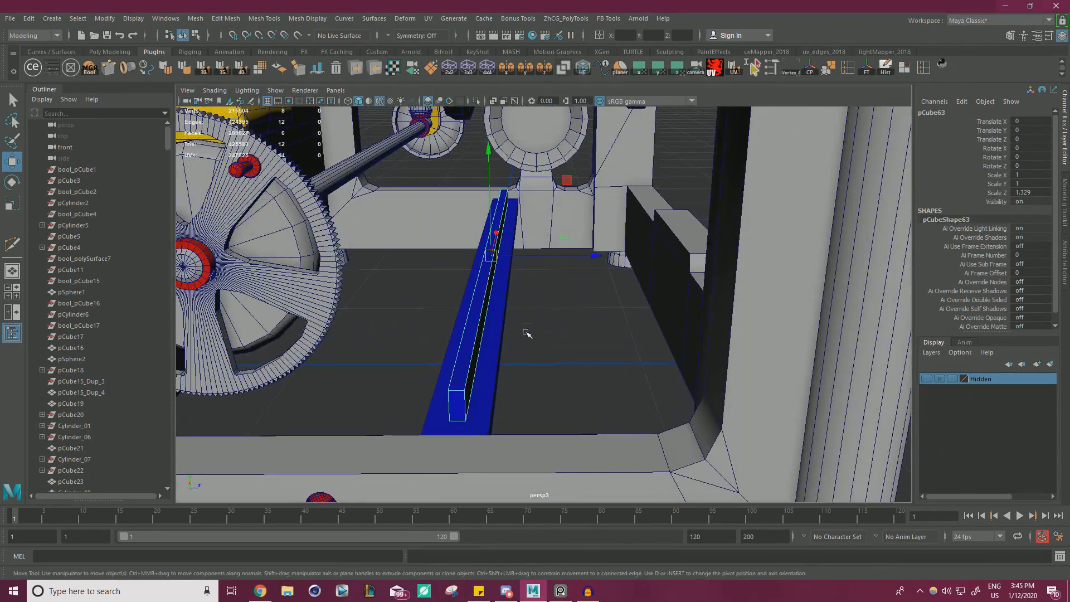
{"action": "left_click", "coordinate": [513, 328]}
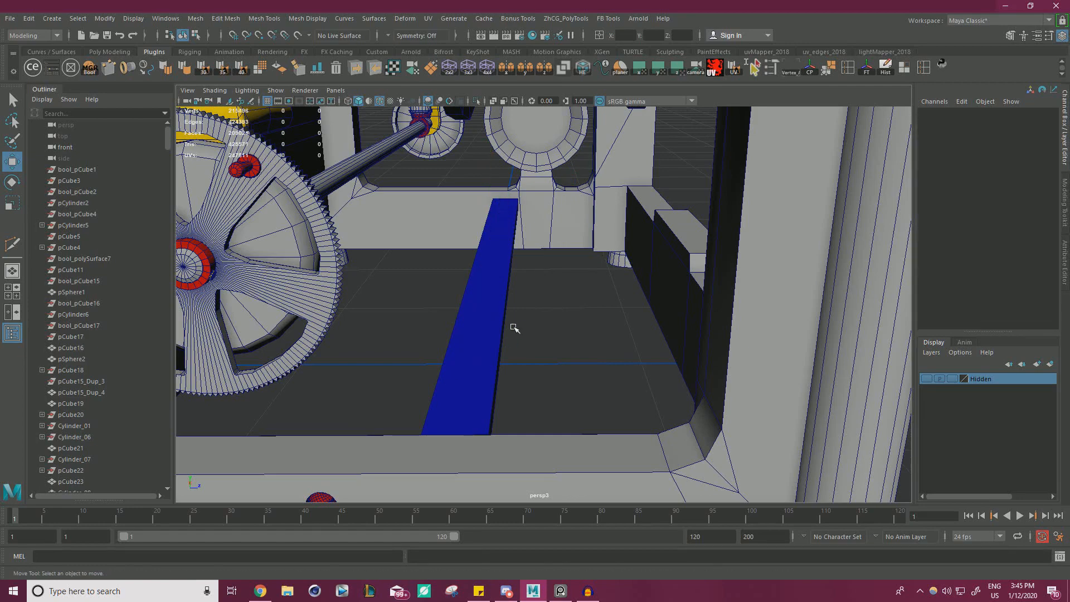
Adjust the blue strip's width by moving its long side face away from the gear wheel with point snapping.
{"action": "left_click", "coordinate": [494, 292]}
{"action": "right_click_drag", "start_coordinate": [493, 293], "coordinate": [463, 241], "text": "alt"}
{"action": "left_click_drag", "start_coordinate": [463, 240], "coordinate": [546, 261], "text": "alt"}
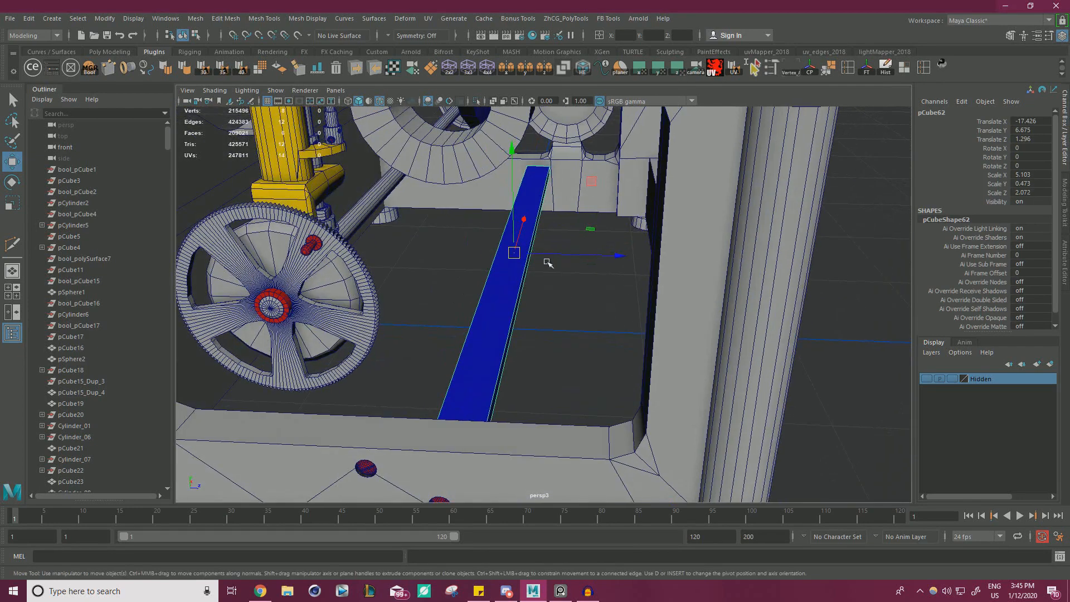
{"action": "right_click_drag", "start_coordinate": [514, 270], "coordinate": [515, 285]}
{"action": "left_click_drag", "start_coordinate": [539, 284], "coordinate": [544, 191], "text": "alt"}
{"action": "left_click", "coordinate": [524, 299]}
{"action": "key", "text": "v"}
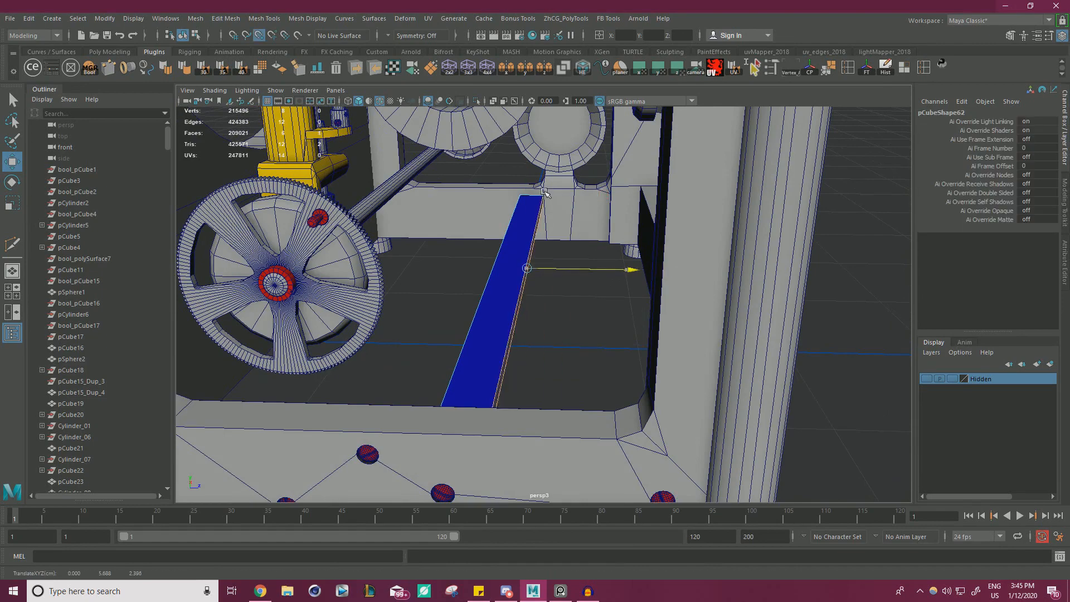
{"action": "left_click_drag", "start_coordinate": [374, 345], "coordinate": [569, 298]}
{"action": "right_click_drag", "start_coordinate": [468, 270], "coordinate": [519, 252]}
Extrude the blue strip's top face and scale it inward to form an inset panel.
{"action": "left_click", "coordinate": [567, 328]}
{"action": "left_click", "coordinate": [506, 334]}
{"action": "left_click_drag", "start_coordinate": [506, 334], "coordinate": [559, 267], "text": "alt"}
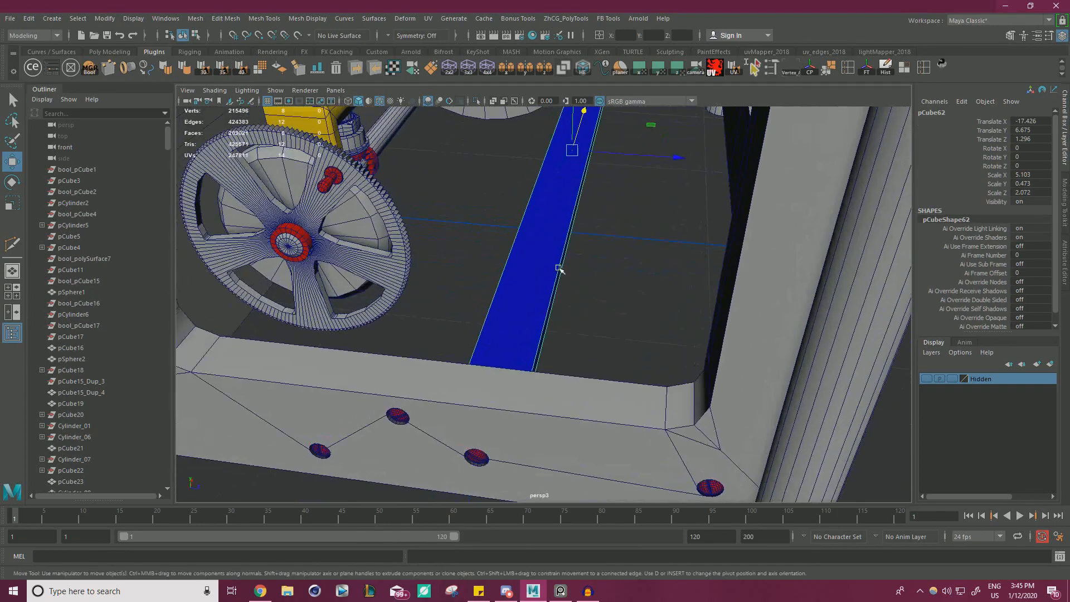
{"action": "right_click_drag", "start_coordinate": [551, 262], "coordinate": [614, 287]}
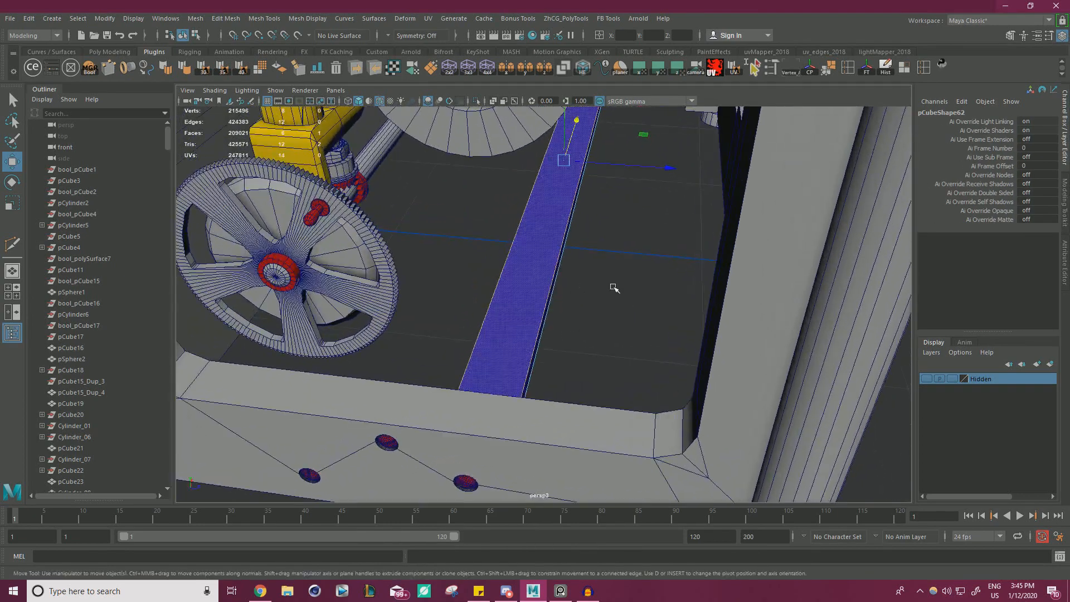
{"action": "key", "text": "r"}
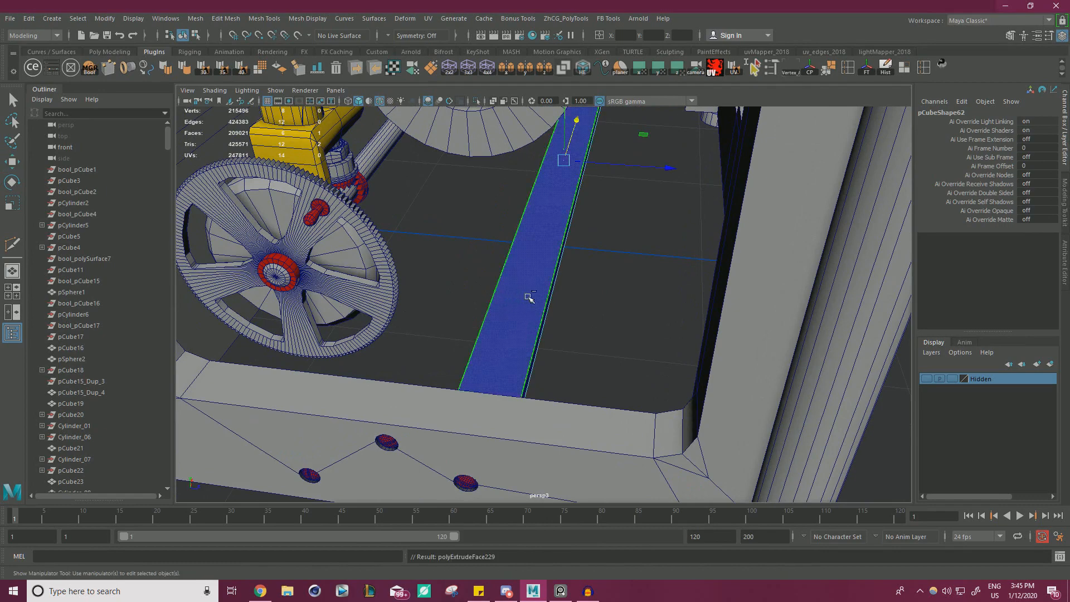
{"action": "key", "text": "ctrl+e"}
{"action": "left_click_drag", "start_coordinate": [611, 218], "coordinate": [697, 264], "text": "alt"}
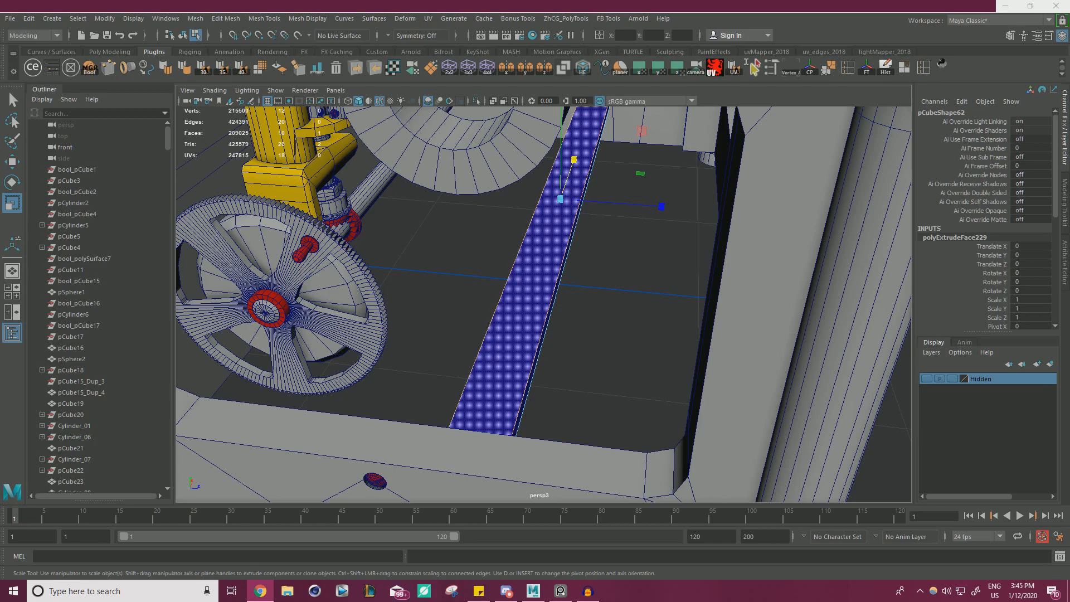
{"action": "left_click", "coordinate": [640, 176]}
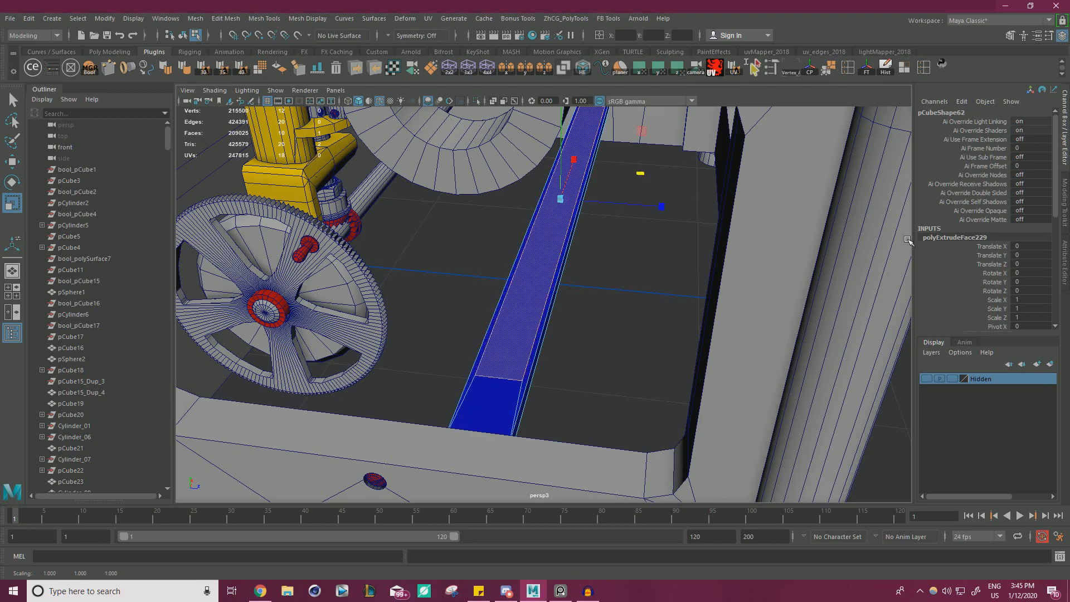
Switch to the Sketchfab Underwood No.5 reference, examine the bar beside the gear wheel, and return to Maya.
{"action": "left_click_drag", "start_coordinate": [1069, 115], "coordinate": [835, 1]}
{"action": "mouse_move", "coordinate": [373, 248]}
{"action": "left_mouse_down"}
{"action": "mouse_move", "coordinate": [454, 246]}
{"action": "mouse_move", "coordinate": [566, 305]}
{"action": "mouse_move", "coordinate": [528, 308]}
{"action": "mouse_move", "coordinate": [430, 372]}
{"action": "mouse_move", "coordinate": [410, 485]}
{"action": "mouse_move", "coordinate": [423, 484]}
{"action": "left_mouse_up"}
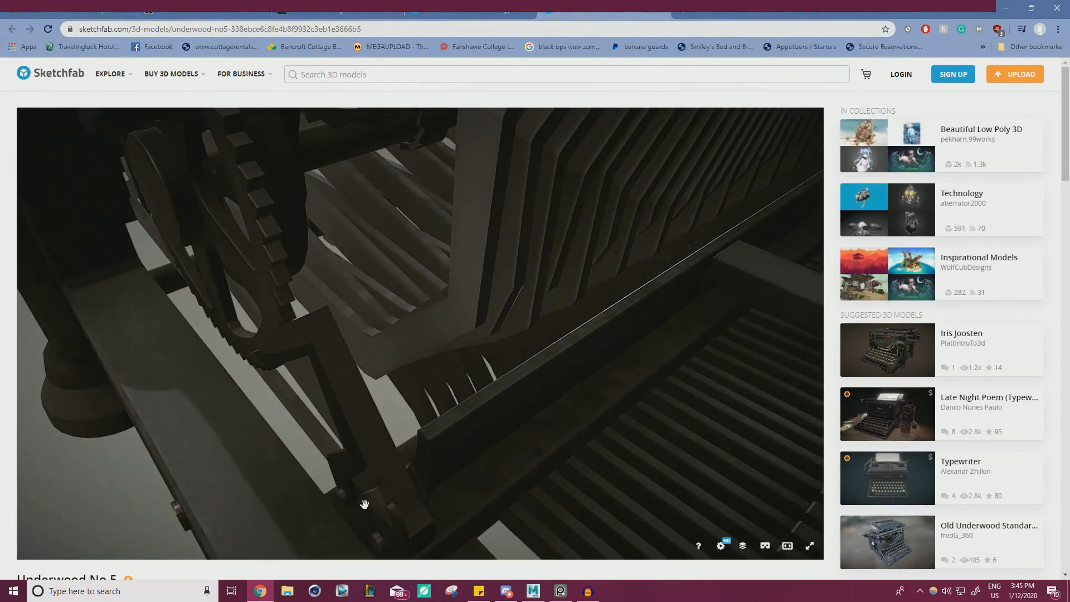
{"action": "left_click_drag", "start_coordinate": [729, 7], "coordinate": [1069, 114]}
Narrow the inset top face, lengthen it toward the strip's ends, and shift it toward the gear-wheel side.
{"action": "left_click_drag", "start_coordinate": [602, 266], "coordinate": [613, 261], "text": "alt"}
{"action": "left_click_drag", "start_coordinate": [671, 213], "coordinate": [652, 214]}
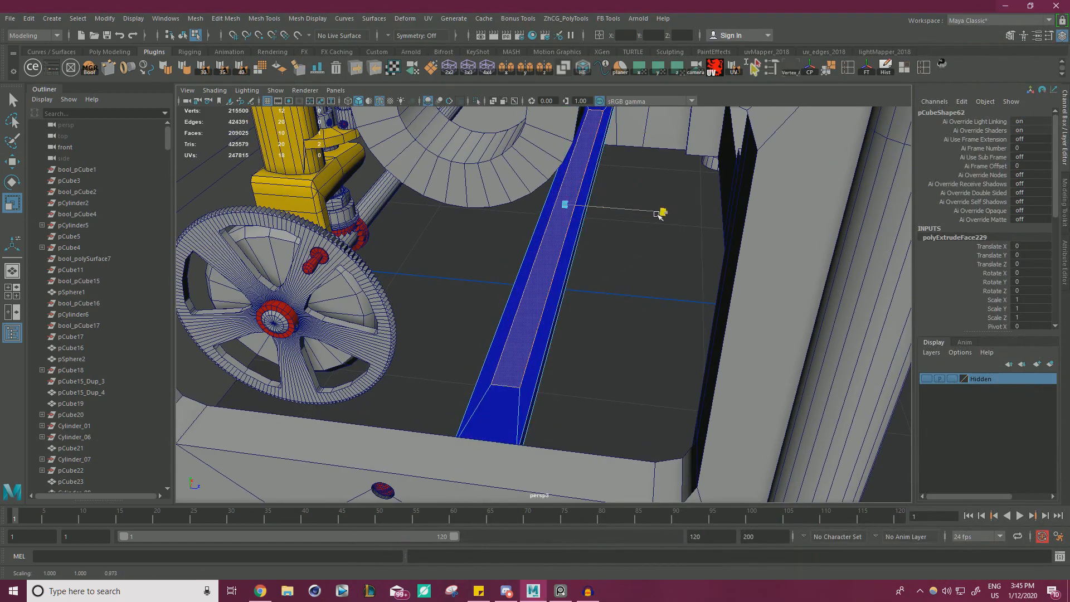
{"action": "key", "text": "w"}
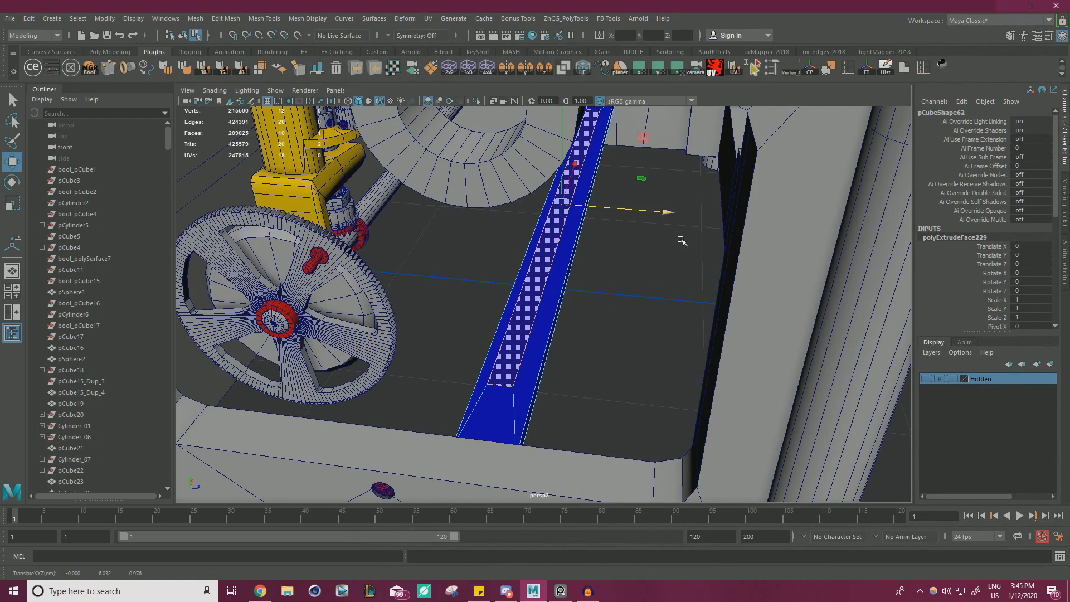
{"action": "left_click_drag", "start_coordinate": [681, 240], "coordinate": [662, 219], "text": "alt"}
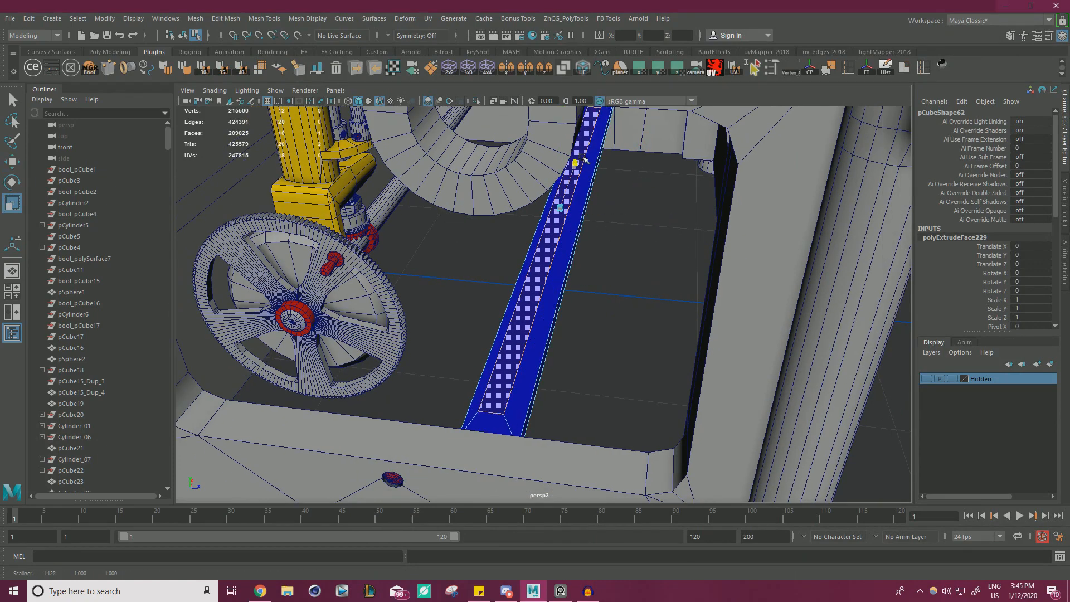
{"action": "mouse_move", "coordinate": [596, 236]}
{"action": "left_mouse_down", "text": "alt"}
{"action": "mouse_move", "coordinate": [613, 254]}
{"action": "mouse_move", "coordinate": [633, 239]}
{"action": "mouse_move", "coordinate": [607, 245]}
{"action": "mouse_move", "coordinate": [589, 223]}
{"action": "left_mouse_up", "text": "alt"}
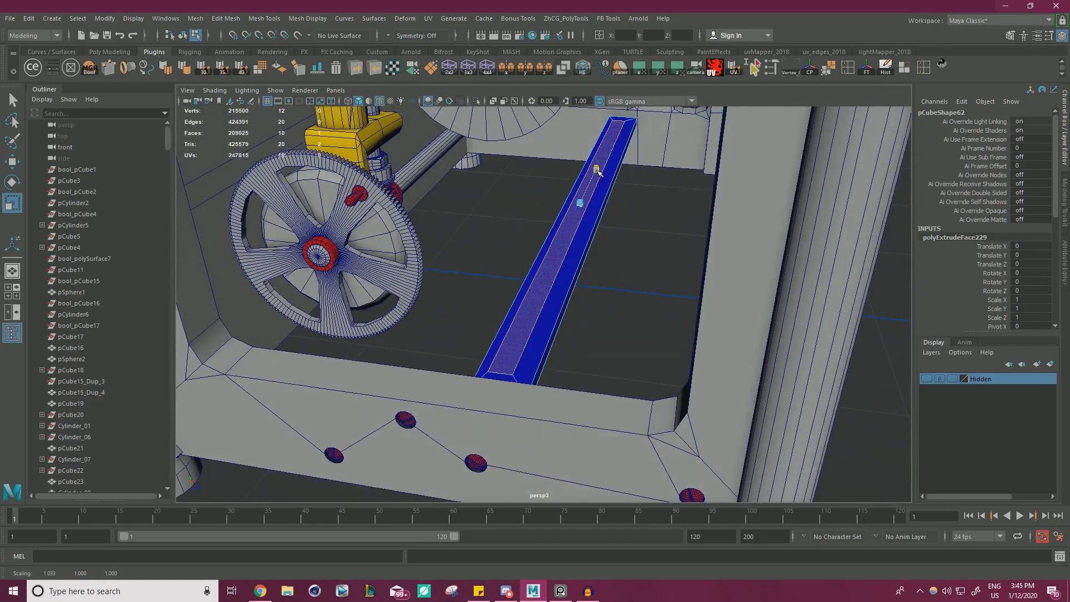
{"action": "left_click_drag", "start_coordinate": [596, 169], "coordinate": [628, 197], "text": "alt"}
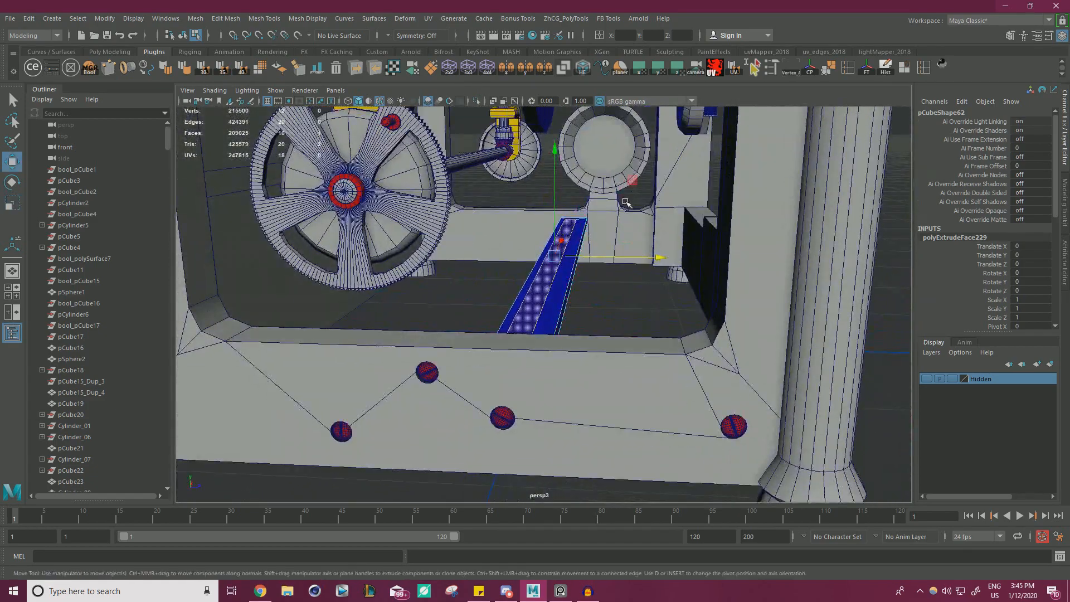
{"action": "left_click_drag", "start_coordinate": [470, 210], "coordinate": [630, 257], "text": "alt"}
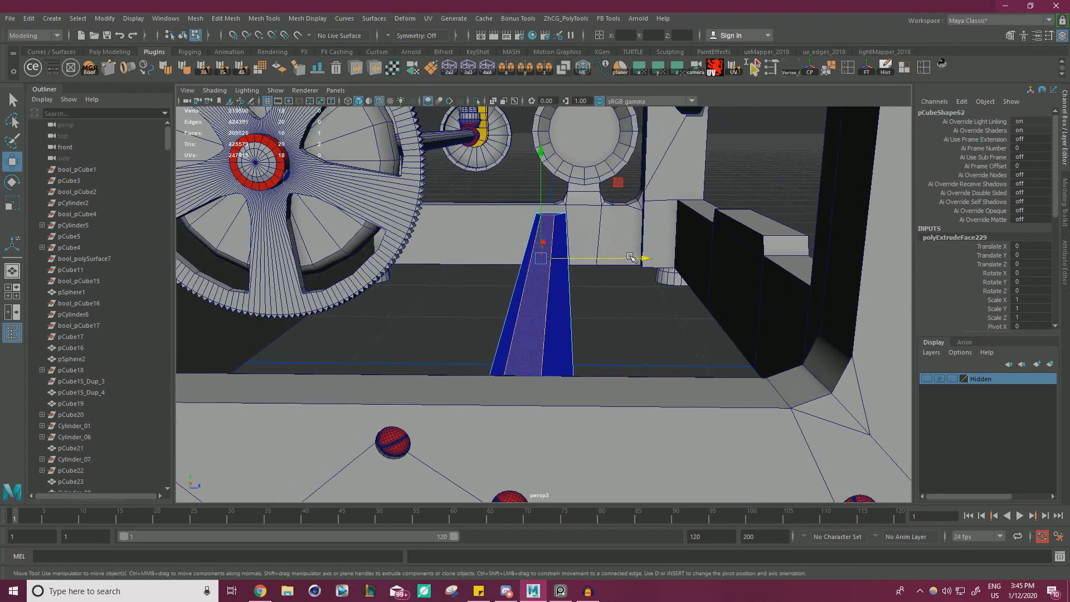
Extrude the inset face upward into a ridge along the strip and narrow its top.
{"action": "key", "text": "w"}
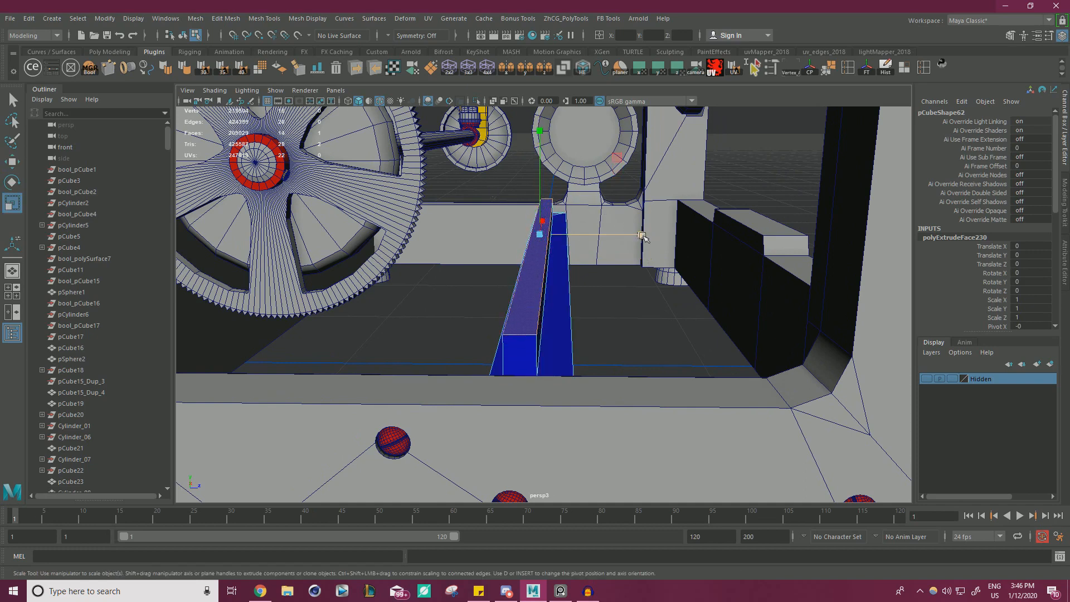
{"action": "key", "text": "w"}
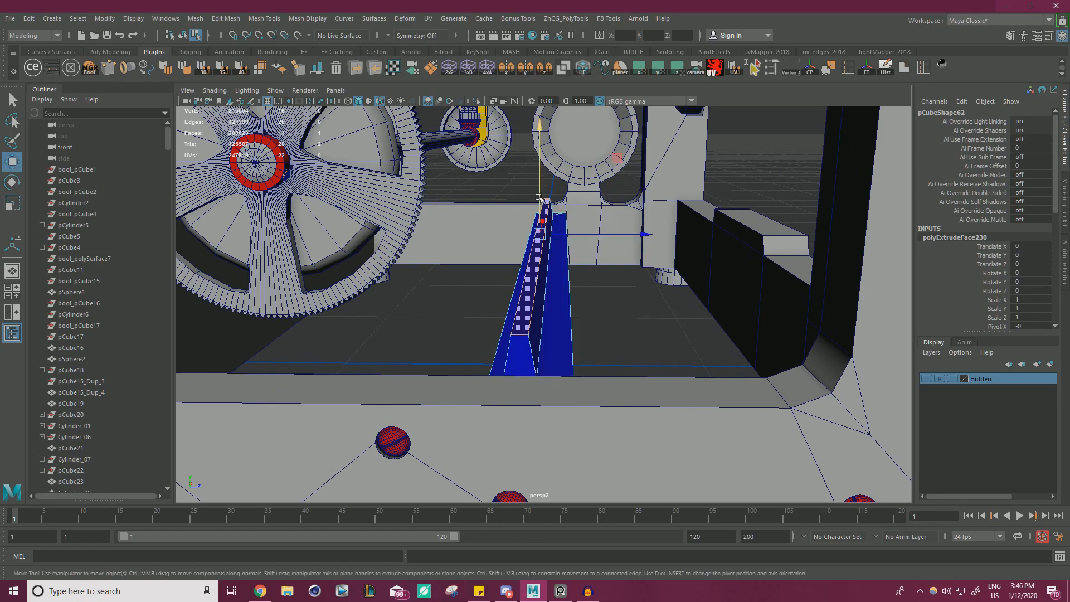
{"action": "left_click_drag", "start_coordinate": [567, 250], "coordinate": [619, 226], "text": "alt"}
Insert an edge loop around the ridge, scale it narrower, and lower it toward the strip's base.
{"action": "key", "text": "ctrl+shift+x"}
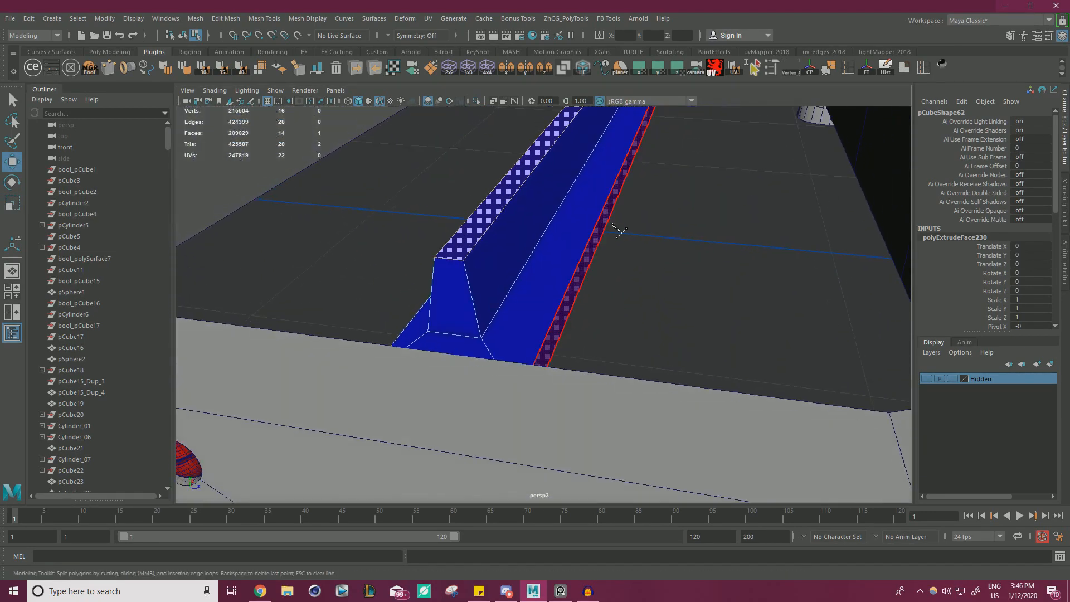
{"action": "left_click", "coordinate": [470, 296]}
{"action": "key", "text": "w"}
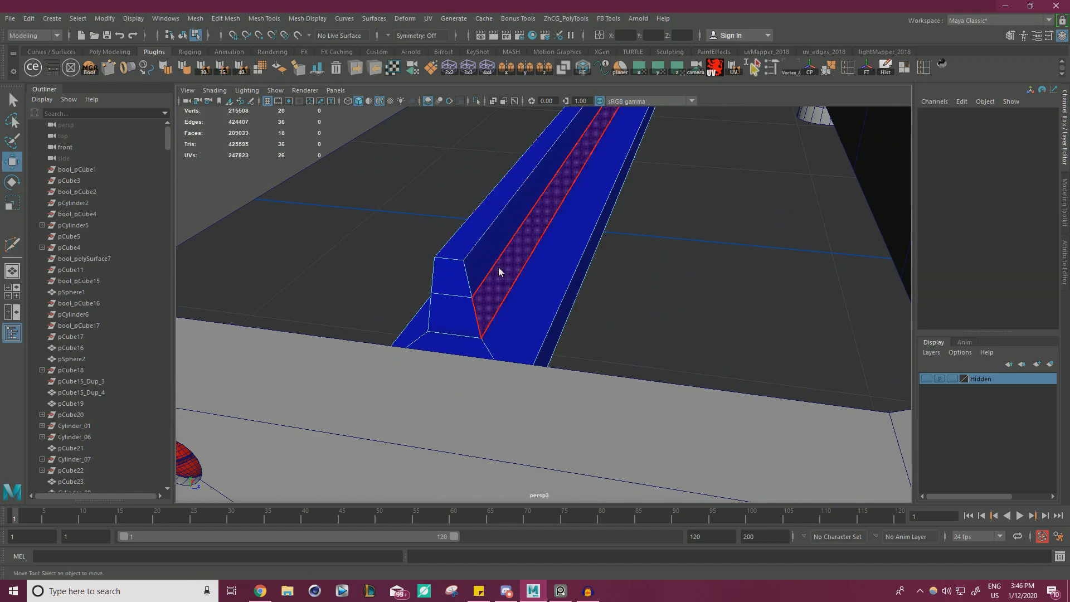
{"action": "double_click", "coordinate": [508, 255]}
{"action": "key", "text": "r"}
{"action": "left_click_drag", "start_coordinate": [559, 309], "coordinate": [575, 280], "text": "alt"}
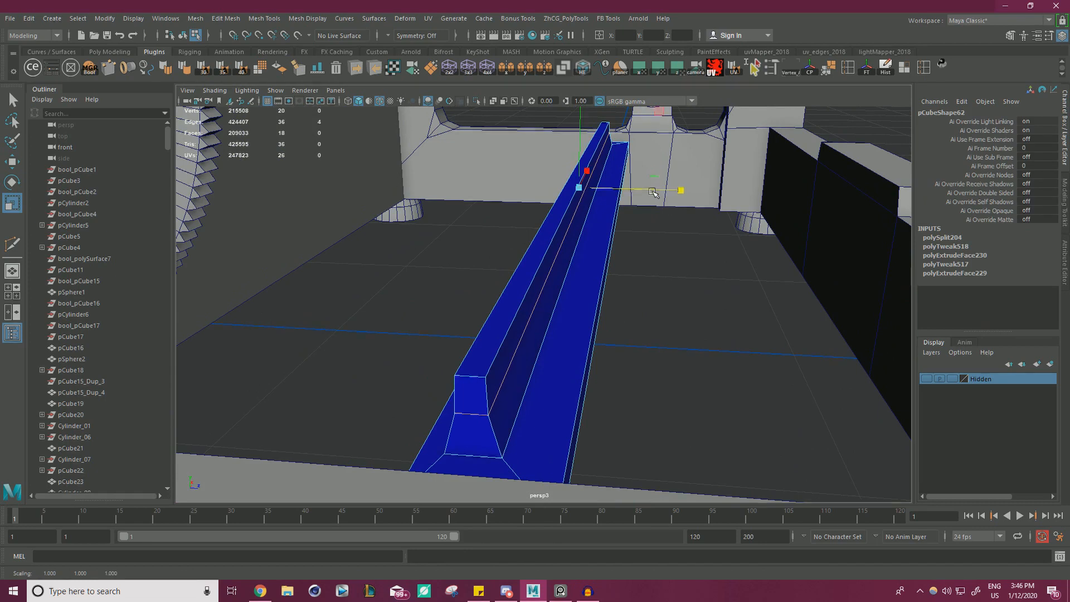
{"action": "key", "text": "w"}
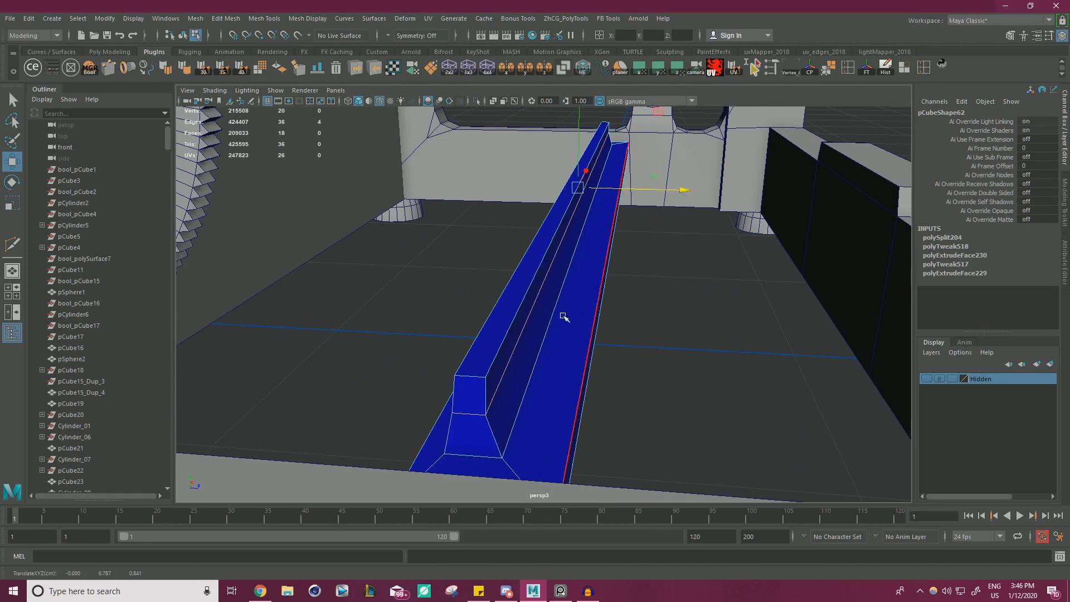
{"action": "right_click_drag", "start_coordinate": [534, 270], "coordinate": [524, 297]}
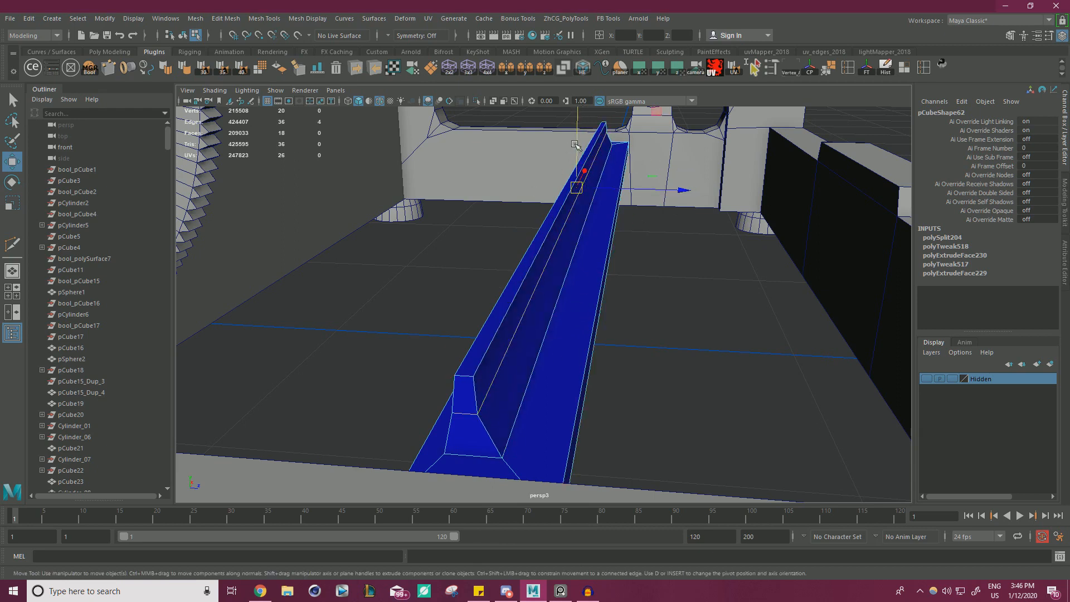
{"action": "key", "text": "r"}
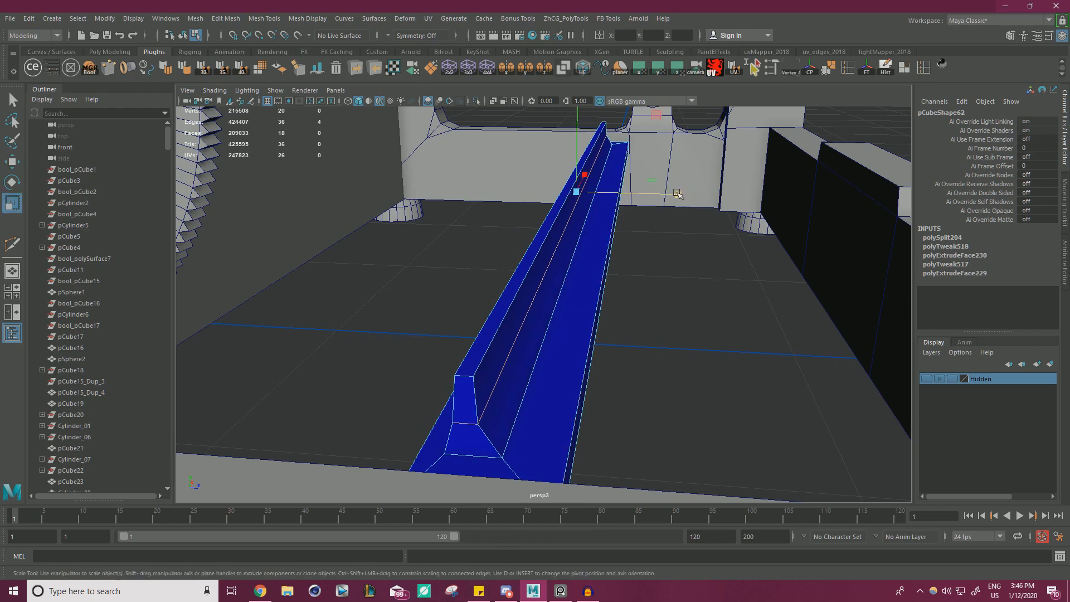
{"action": "key", "text": "w"}
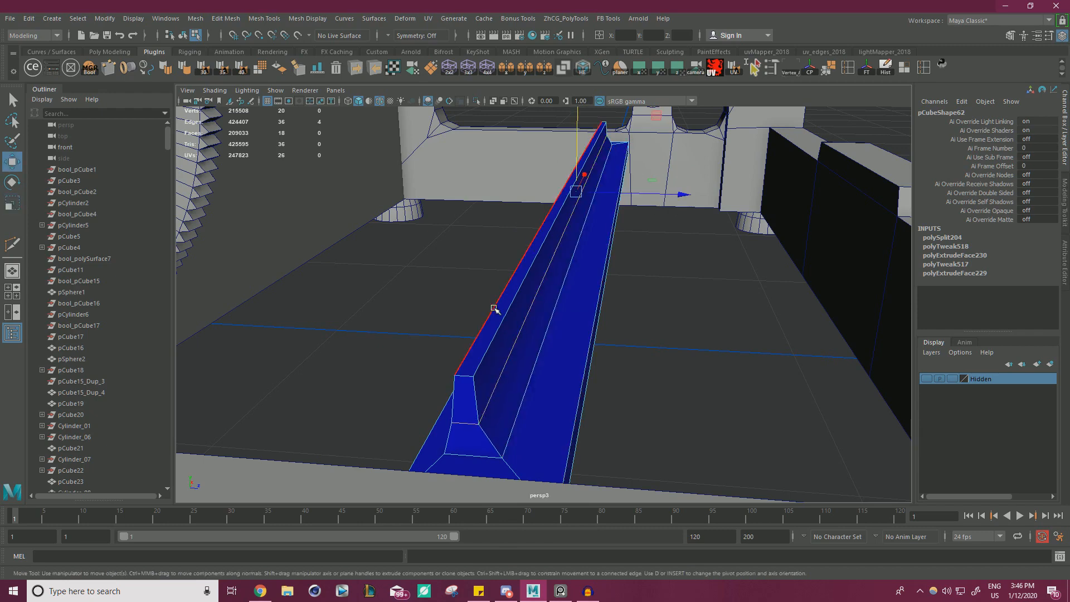
Replace the ridged strip's blue colour with the default grey material using ModIt.
{"action": "left_click_drag", "start_coordinate": [530, 357], "coordinate": [552, 302], "text": "alt"}
{"action": "left_click", "coordinate": [583, 245]}
{"action": "left_click_drag", "start_coordinate": [582, 245], "coordinate": [571, 218], "text": "alt"}
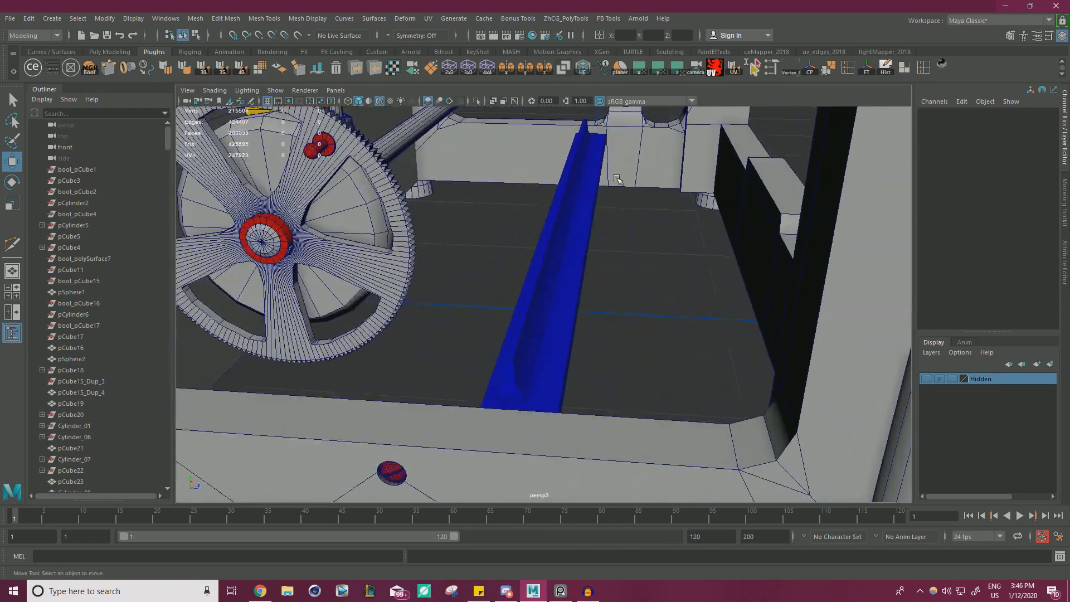
{"action": "left_click", "coordinate": [574, 215]}
{"action": "left_click", "coordinate": [586, 196]}
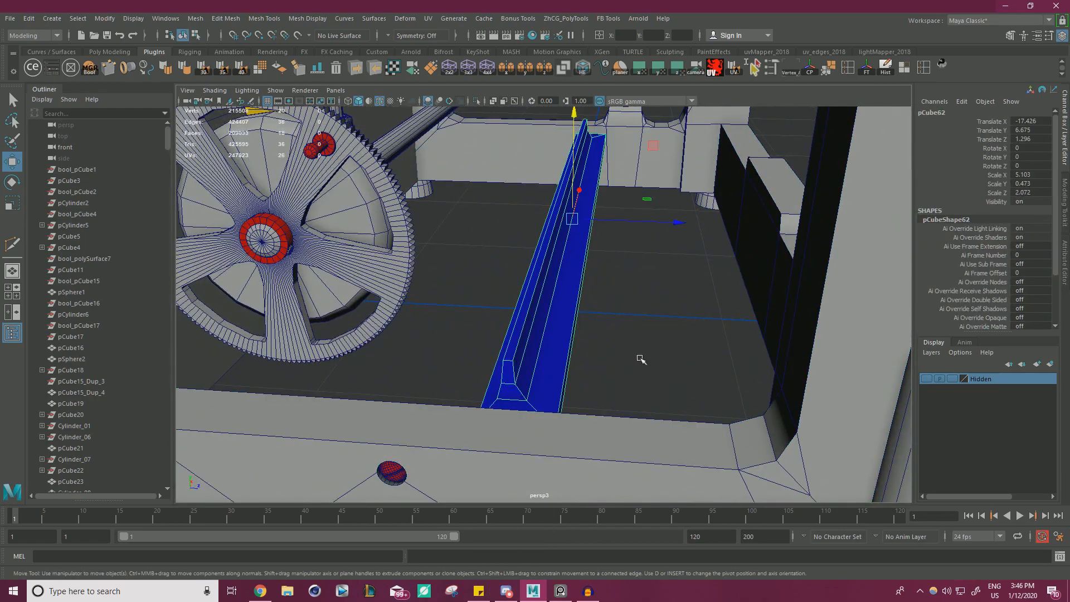
{"action": "left_click", "coordinate": [639, 358]}
{"action": "left_click_drag", "start_coordinate": [624, 363], "coordinate": [499, 342]}
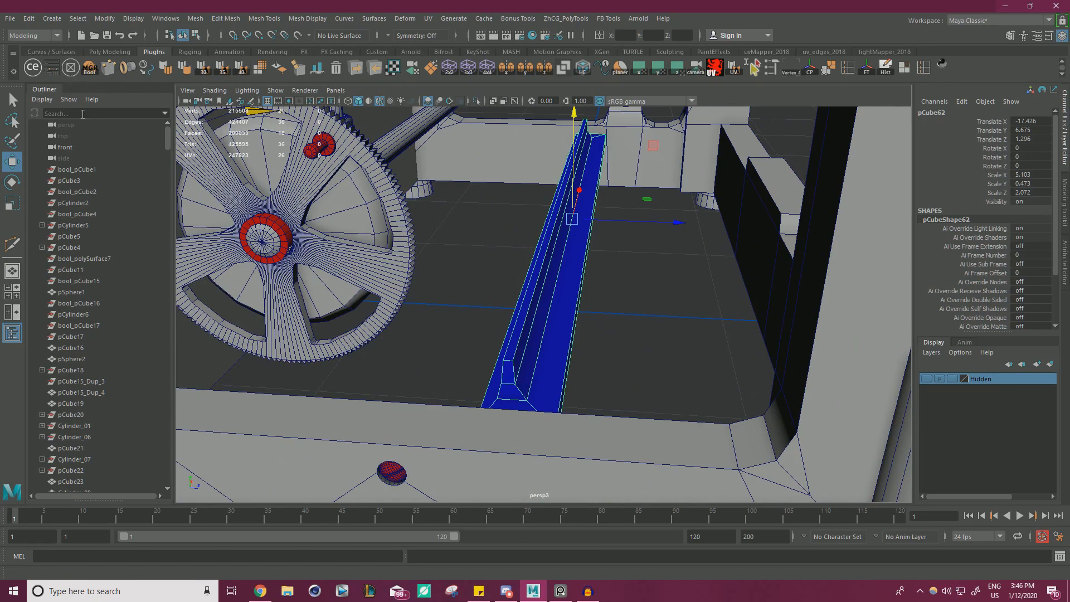
{"action": "left_click", "coordinate": [52, 67]}
{"action": "left_click", "coordinate": [764, 308]}
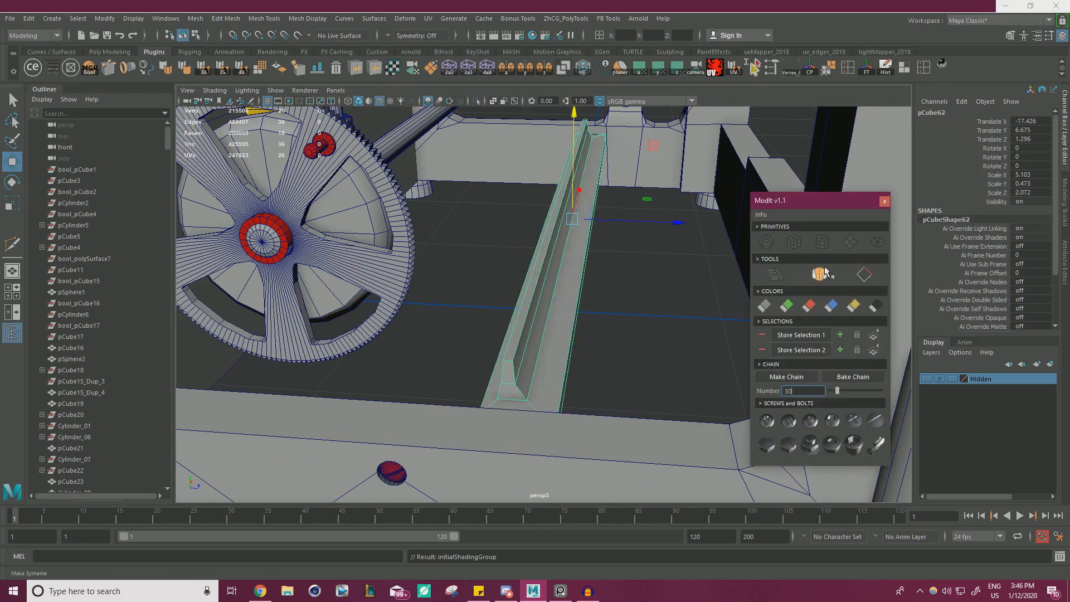
{"action": "left_click", "coordinate": [885, 203]}
Isolate the ridged strip, delete its two end faces, and restore the full scene.
{"action": "left_click", "coordinate": [633, 308]}
{"action": "scroll", "coordinate": [607, 313], "scroll_direction": "down", "scroll_amount": 4}
{"action": "left_click_drag", "start_coordinate": [599, 315], "coordinate": [624, 335], "text": "alt"}
{"action": "scroll", "coordinate": [625, 336], "scroll_direction": "up", "scroll_amount": 3}
{"action": "left_click", "coordinate": [536, 284]}
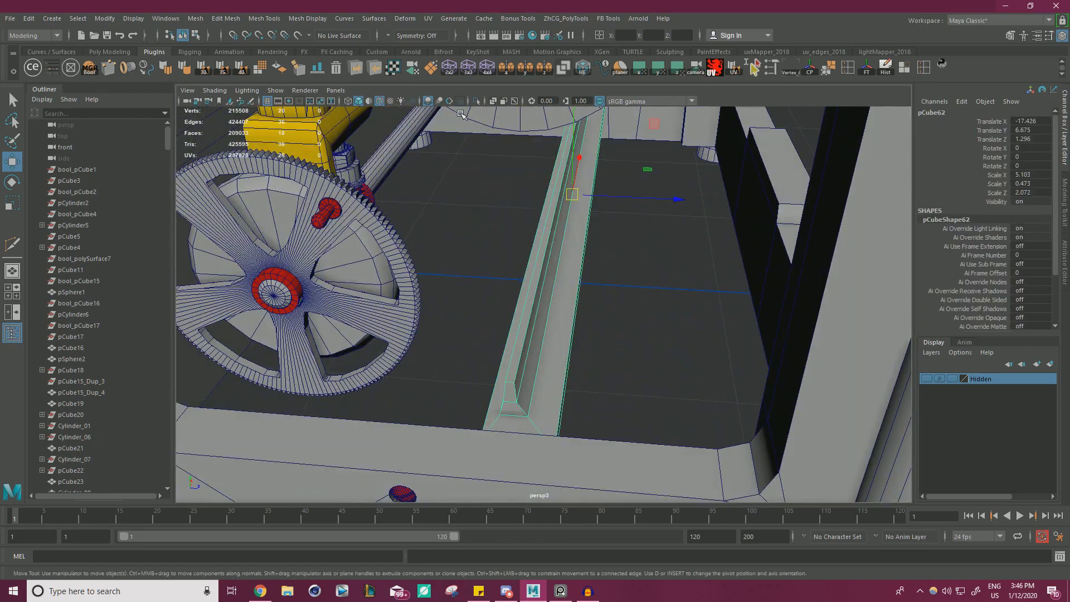
{"action": "left_click", "coordinate": [475, 103]}
{"action": "left_click_drag", "start_coordinate": [486, 273], "coordinate": [538, 204], "text": "alt"}
{"action": "right_click_drag", "start_coordinate": [546, 268], "coordinate": [548, 300]}
{"action": "left_click", "coordinate": [556, 287]}
{"action": "left_click_drag", "start_coordinate": [633, 291], "coordinate": [772, 362], "text": "alt"}
{"action": "key", "text": "Delete"}
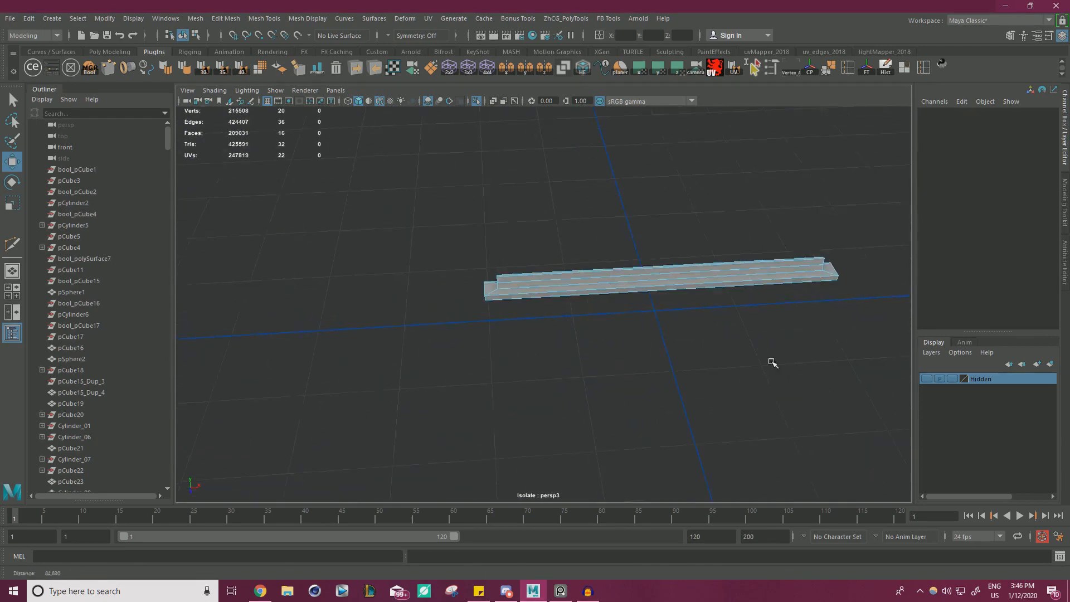
{"action": "left_click", "coordinate": [538, 280]}
{"action": "left_click", "coordinate": [480, 105]}
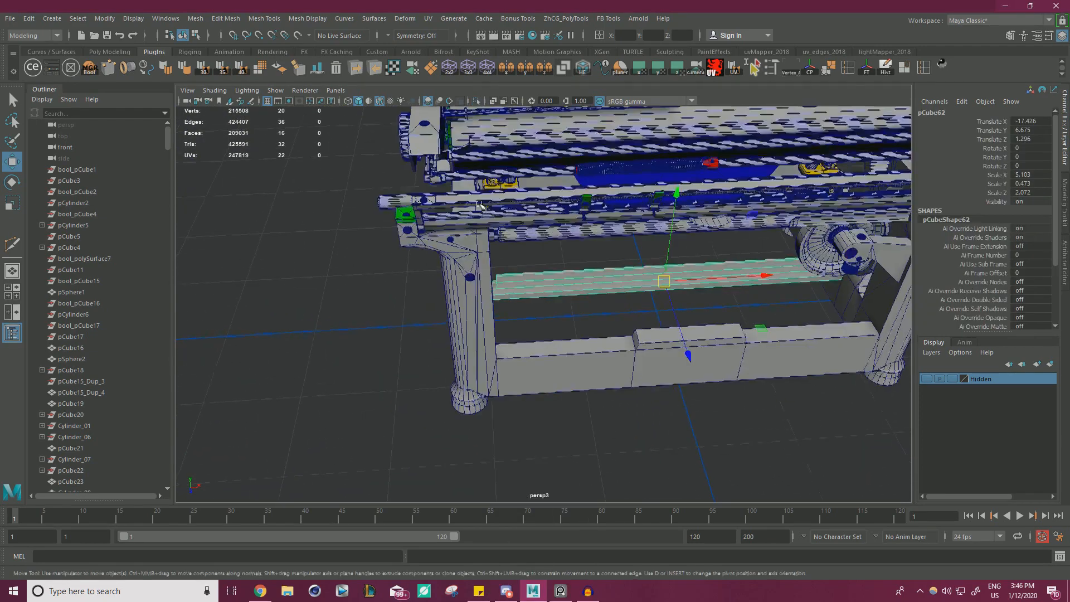
Try moving the outer frame away from the typewriter body along X, and undo the move.
{"action": "scroll", "coordinate": [490, 312], "scroll_direction": "down", "scroll_amount": 5}
{"action": "left_click_drag", "start_coordinate": [434, 345], "coordinate": [563, 318], "text": "alt"}
{"action": "left_click", "coordinate": [585, 305]}
{"action": "left_click_drag", "start_coordinate": [647, 312], "coordinate": [729, 368], "text": "alt"}
{"action": "left_click_drag", "start_coordinate": [401, 328], "coordinate": [664, 300]}
{"action": "left_click_drag", "start_coordinate": [713, 310], "coordinate": [731, 359], "text": "alt"}
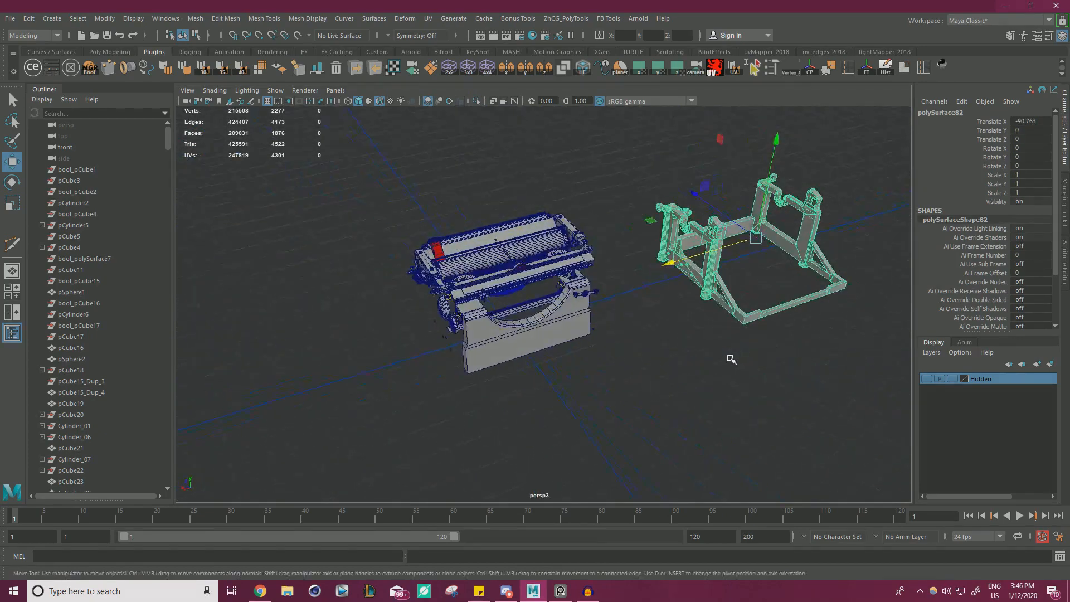
{"action": "key", "text": "ctrl+z"}
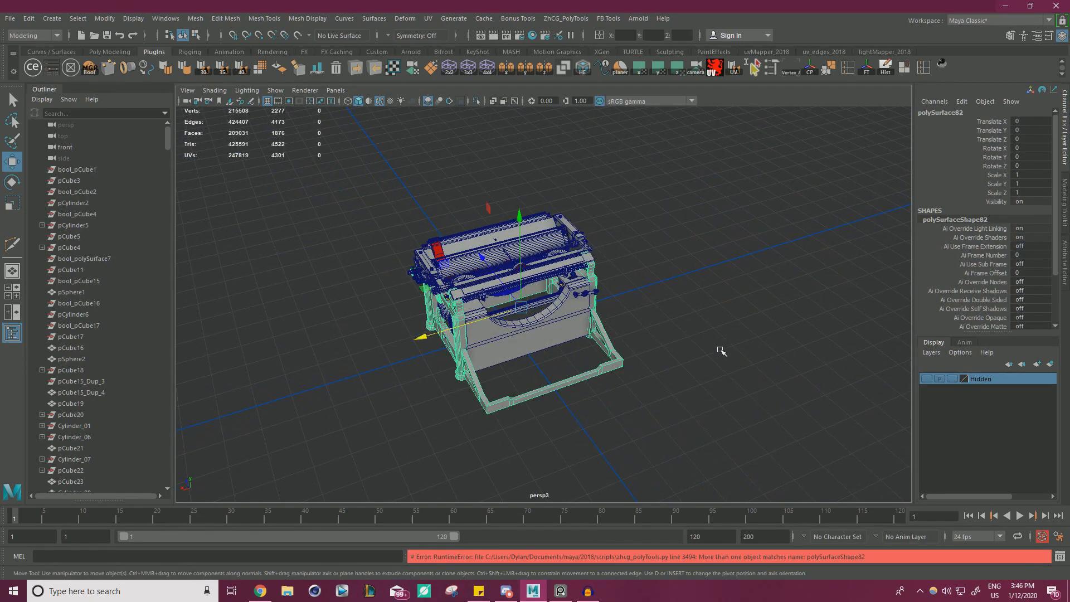
Add the ridged strip to the frame selection and isolate both parts.
{"action": "scroll", "coordinate": [721, 351], "scroll_direction": "up", "scroll_amount": 10}
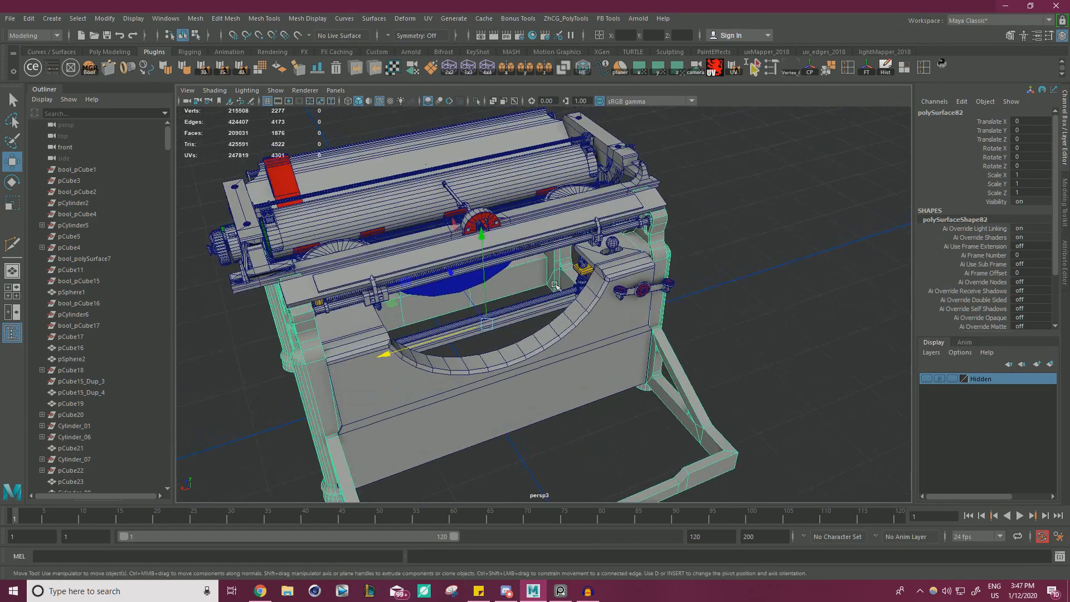
{"action": "left_click", "coordinate": [544, 295]}
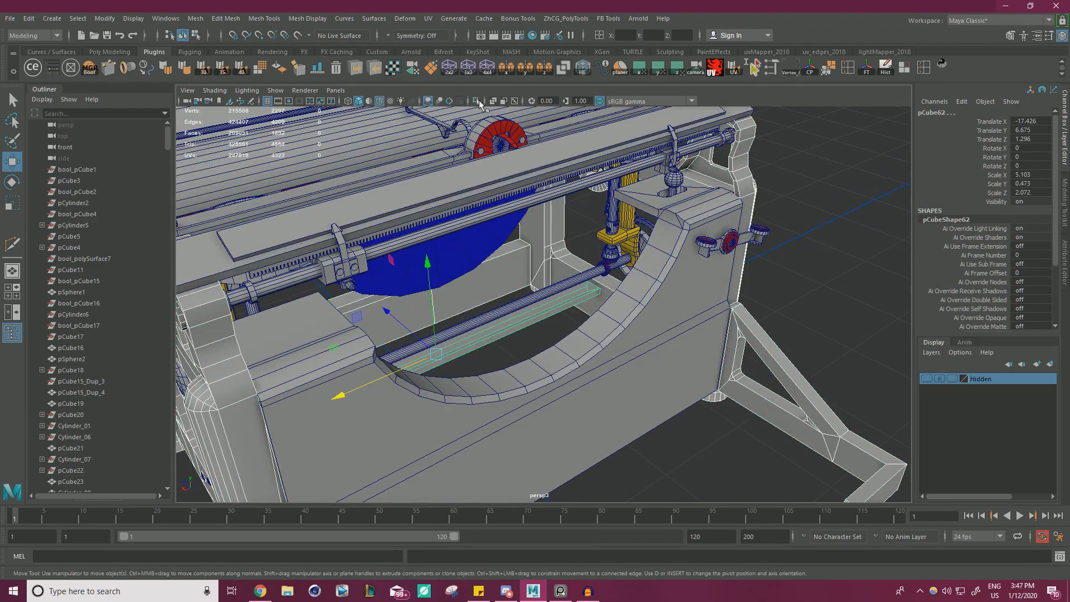
{"action": "left_click", "coordinate": [476, 101]}
{"action": "scroll", "coordinate": [403, 323], "scroll_direction": "up", "scroll_amount": 8}
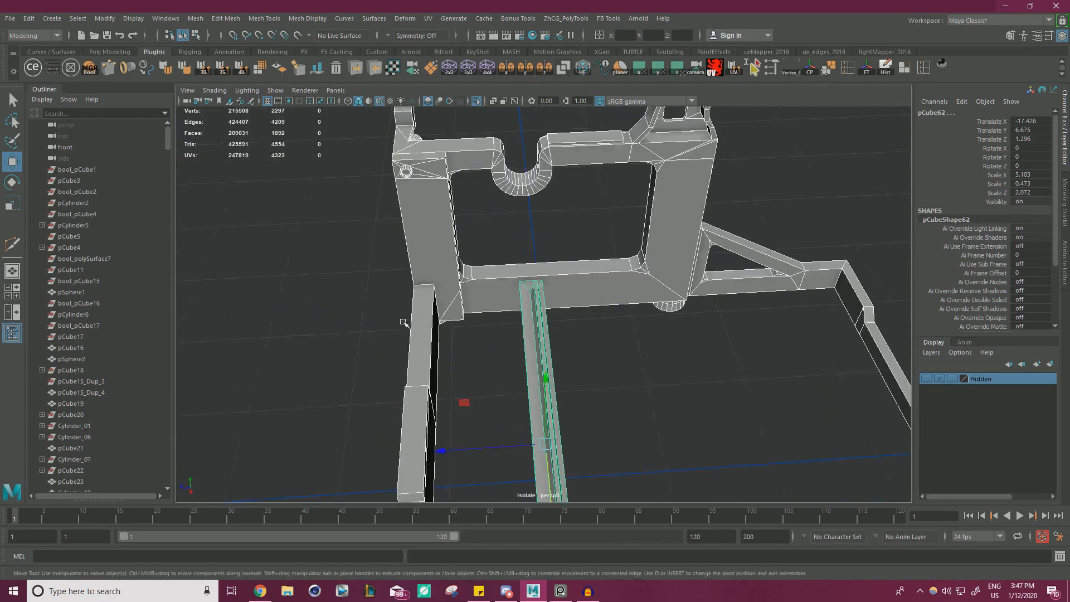
Cut a Multi-Cut path on the side frame's lower rail from the opening's inner corner, around the strip's end, to the rail's bottom corner.
{"action": "left_click_drag", "start_coordinate": [403, 322], "coordinate": [504, 220], "text": "alt"}
{"action": "left_click", "coordinate": [504, 220]}
{"action": "left_click", "coordinate": [423, 316]}
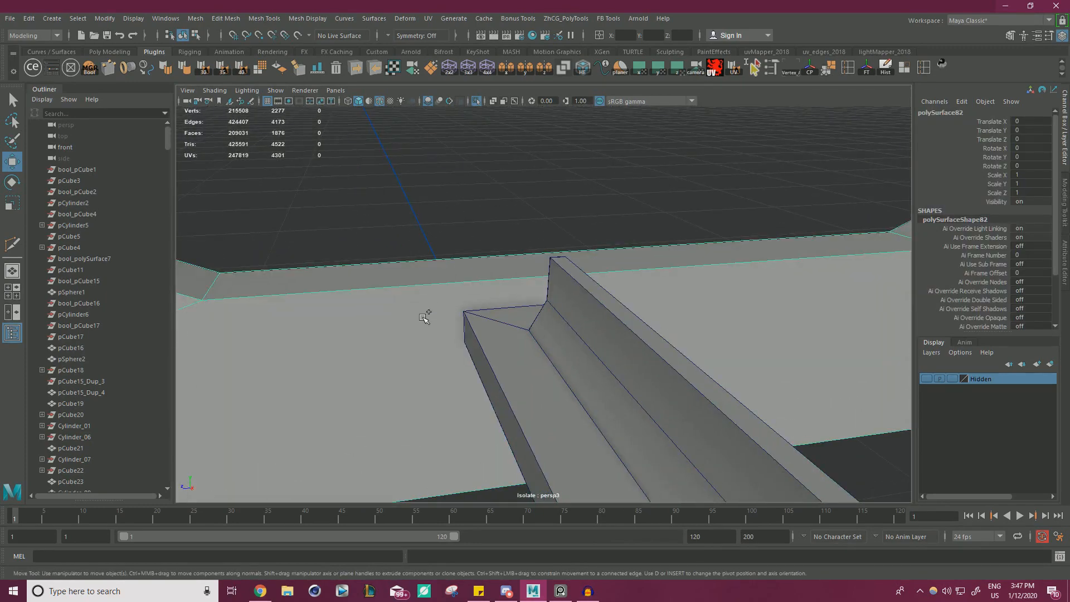
{"action": "key", "text": "y"}
{"action": "scroll", "coordinate": [441, 314], "scroll_direction": "down", "scroll_amount": 3}
{"action": "left_click_drag", "start_coordinate": [437, 312], "coordinate": [487, 306], "text": "alt"}
{"action": "scroll", "coordinate": [487, 306], "scroll_direction": "up", "scroll_amount": 2}
{"action": "middle_click_drag", "start_coordinate": [487, 306], "coordinate": [494, 321], "text": "alt"}
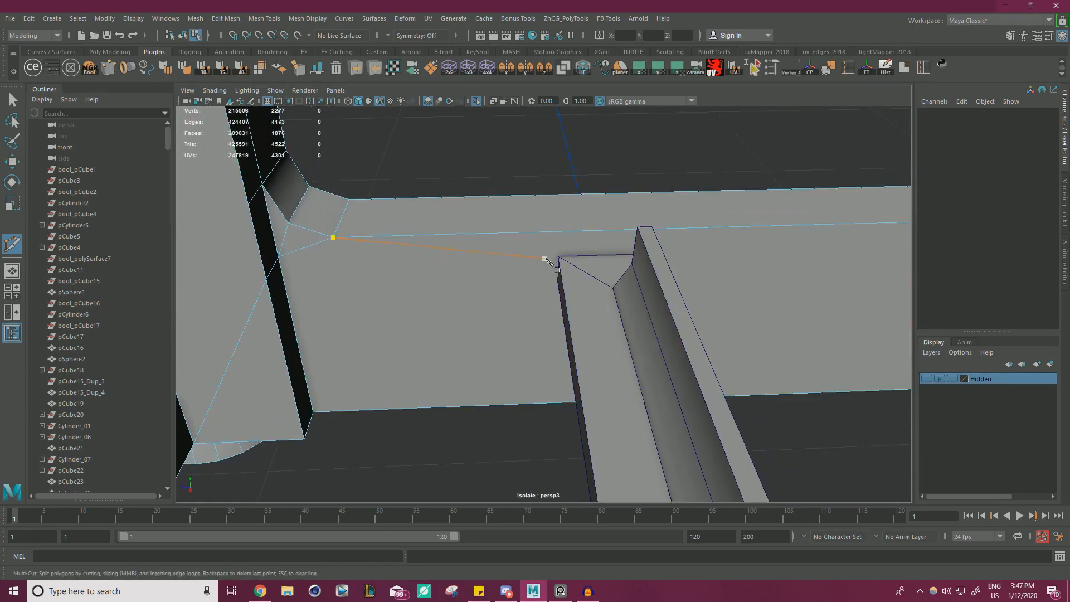
{"action": "left_click_drag", "start_coordinate": [642, 278], "coordinate": [601, 277], "text": "alt"}
{"action": "middle_click_drag", "start_coordinate": [602, 277], "coordinate": [448, 218], "text": "alt"}
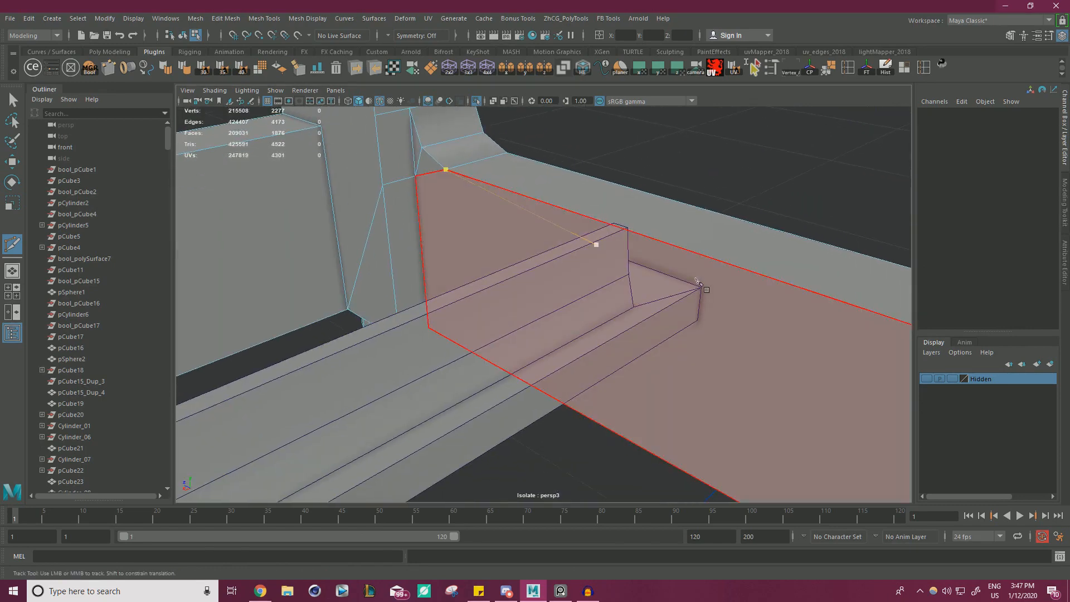
{"action": "left_click_drag", "start_coordinate": [707, 285], "coordinate": [678, 223], "text": "alt"}
{"action": "middle_click_drag", "start_coordinate": [677, 223], "coordinate": [707, 384], "text": "alt"}
{"action": "left_click", "coordinate": [700, 428]}
{"action": "left_click_drag", "start_coordinate": [707, 436], "coordinate": [602, 434], "text": "alt"}
{"action": "middle_click_drag", "start_coordinate": [602, 435], "coordinate": [738, 339], "text": "alt"}
{"action": "left_click_drag", "start_coordinate": [738, 339], "coordinate": [591, 337], "text": "alt"}
{"action": "left_click", "coordinate": [478, 336]}
{"action": "left_click_drag", "start_coordinate": [478, 335], "coordinate": [396, 404], "text": "alt"}
Close the cut outline around the strip's end and delete the enclosed face from the side frame.
{"action": "middle_click_drag", "start_coordinate": [395, 404], "coordinate": [502, 331], "text": "alt"}
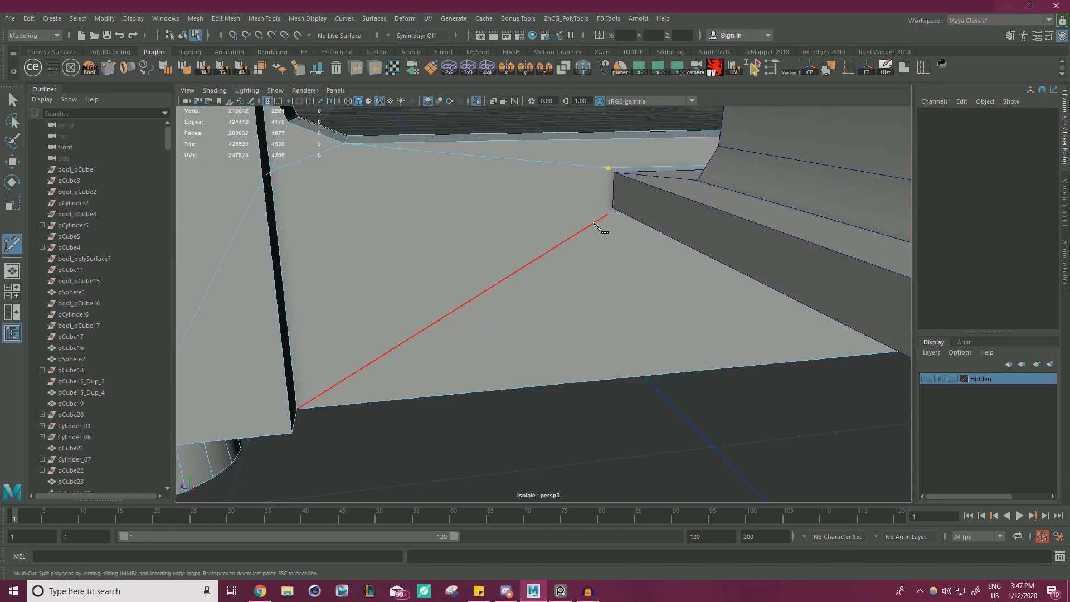
{"action": "key", "text": "w"}
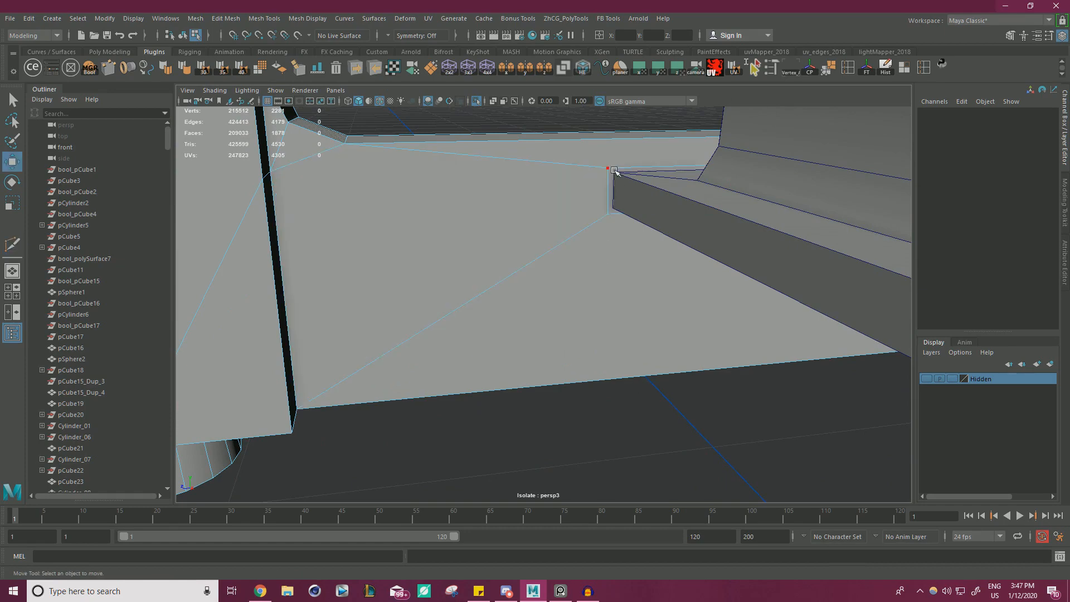
{"action": "right_click_drag", "start_coordinate": [601, 179], "coordinate": [603, 200]}
{"action": "left_click", "coordinate": [616, 175]}
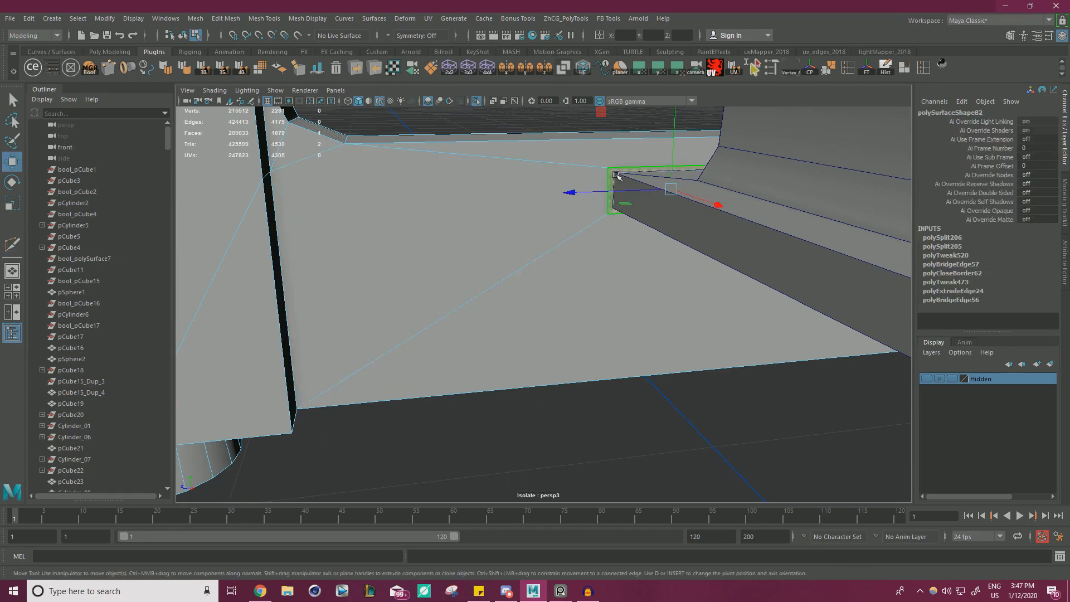
{"action": "key", "text": "Delete"}
Snap the cut opening's corner vertices onto the matching corners of the ridged strip's end.
{"action": "left_click_drag", "start_coordinate": [551, 205], "coordinate": [497, 289], "text": "alt"}
{"action": "scroll", "coordinate": [496, 287], "scroll_direction": "up", "scroll_amount": 3}
{"action": "right_click_drag", "start_coordinate": [490, 188], "coordinate": [442, 185]}
{"action": "left_click", "coordinate": [539, 185]}
{"action": "key", "text": "v"}
{"action": "left_click_drag", "start_coordinate": [539, 185], "coordinate": [547, 191]}
{"action": "left_click", "coordinate": [539, 243]}
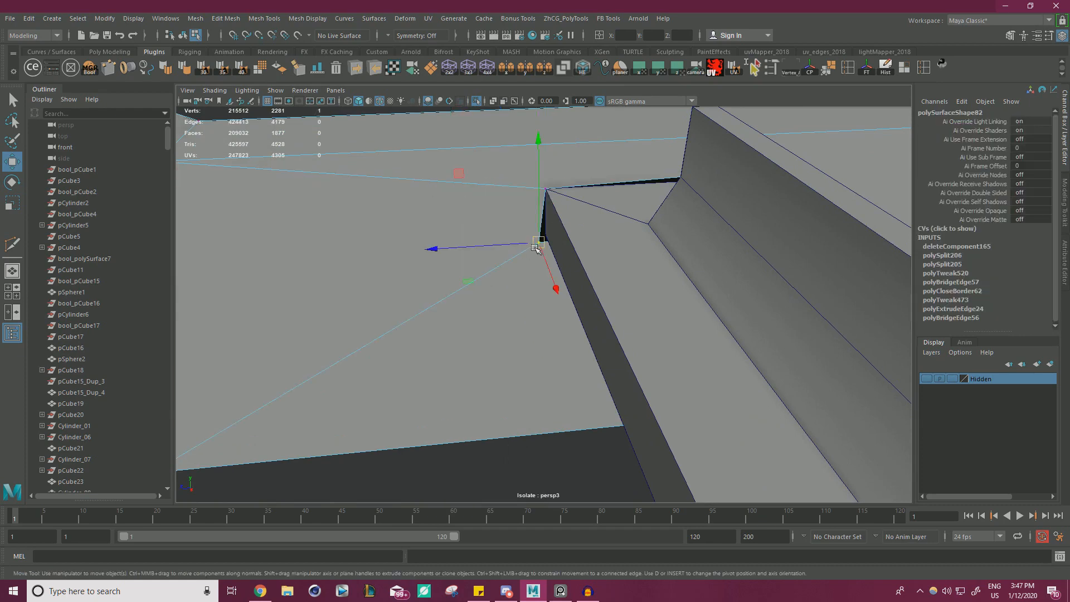
{"action": "key", "text": "v"}
{"action": "left_click_drag", "start_coordinate": [539, 243], "coordinate": [502, 287]}
{"action": "scroll", "coordinate": [576, 246], "scroll_direction": "down", "scroll_amount": 1}
{"action": "key", "text": "v"}
Select the three short edges beneath the opposite side frame's lower rail, below its raised bump, and collapse them.
{"action": "scroll", "coordinate": [618, 268], "scroll_direction": "down", "scroll_amount": 6}
{"action": "middle_click_drag", "start_coordinate": [446, 284], "coordinate": [679, 256], "text": "alt"}
{"action": "left_click_drag", "start_coordinate": [679, 257], "coordinate": [519, 305], "text": "alt"}
{"action": "right_click_drag", "start_coordinate": [609, 316], "coordinate": [683, 320], "text": "alt"}
{"action": "left_click_drag", "start_coordinate": [683, 319], "coordinate": [657, 319], "text": "alt"}
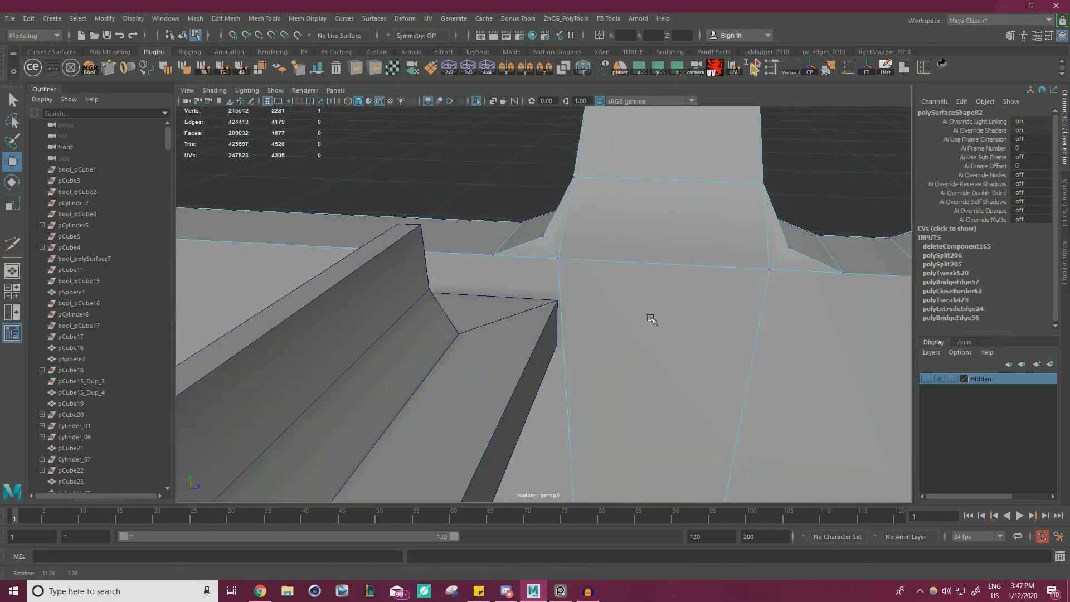
{"action": "right_click_drag", "start_coordinate": [657, 320], "coordinate": [545, 307], "text": "alt"}
{"action": "right_click_drag", "start_coordinate": [507, 270], "coordinate": [560, 255]}
{"action": "left_click", "coordinate": [435, 200]}
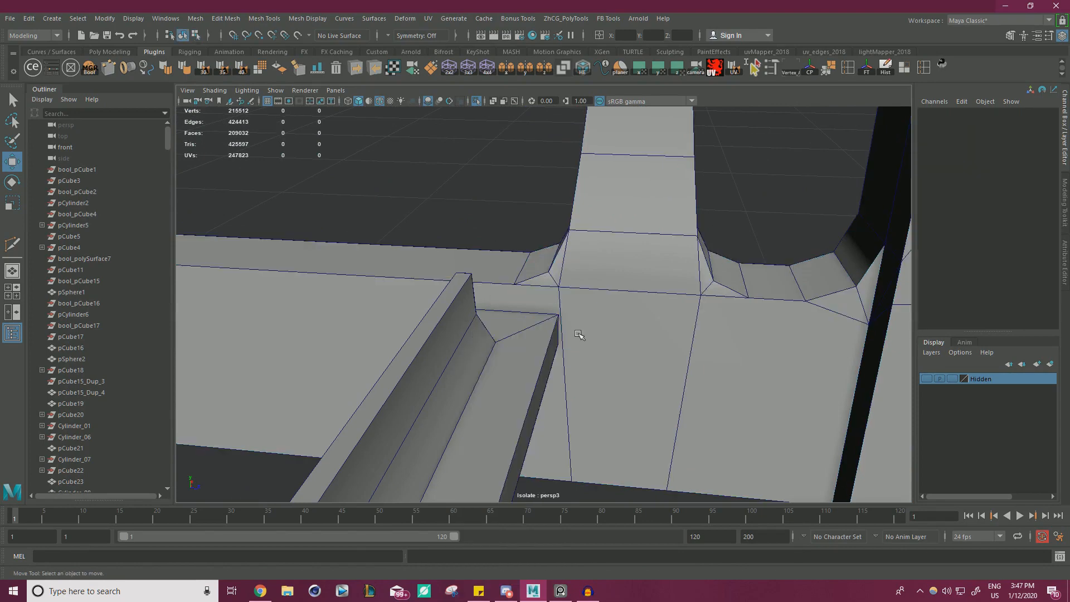
{"action": "left_click", "coordinate": [580, 334]}
{"action": "middle_click_drag", "start_coordinate": [651, 389], "coordinate": [613, 217], "text": "alt"}
{"action": "left_click_drag", "start_coordinate": [613, 216], "coordinate": [616, 170], "text": "alt"}
{"action": "right_click_drag", "start_coordinate": [573, 214], "coordinate": [572, 184]}
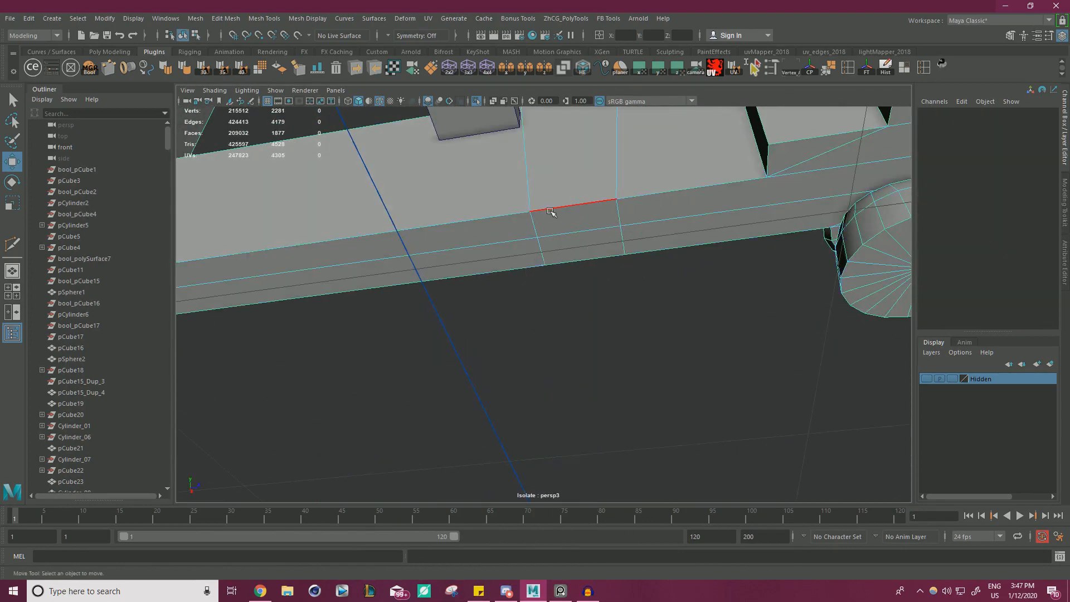
{"action": "left_click", "coordinate": [556, 209]}
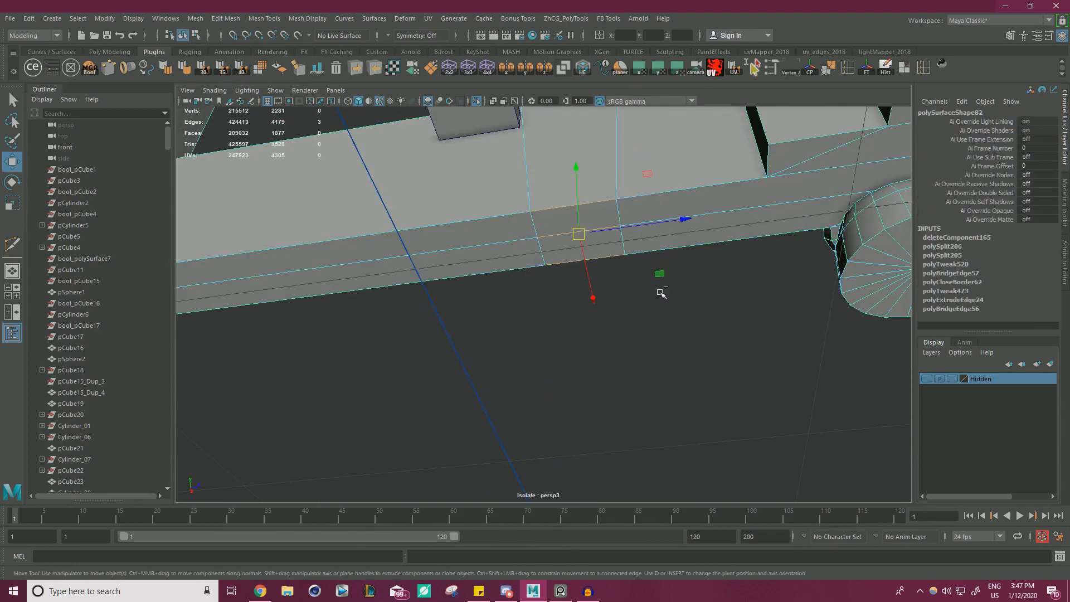
{"action": "right_click_drag", "start_coordinate": [660, 293], "coordinate": [705, 274], "text": "shift"}
{"action": "left_click_drag", "start_coordinate": [707, 272], "coordinate": [632, 255], "text": "alt"}
{"action": "right_click_drag", "start_coordinate": [633, 257], "coordinate": [584, 275], "text": "alt"}
{"action": "left_click_drag", "start_coordinate": [584, 275], "coordinate": [574, 252], "text": "alt"}
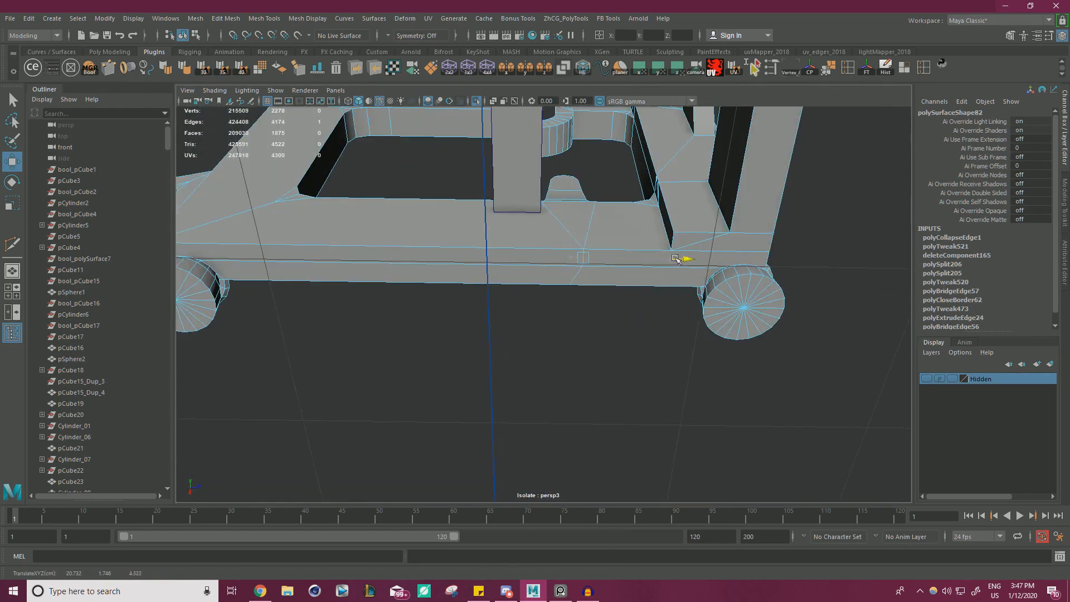
Adjust the collapsed edge's position along Z on the underside of the rail.
{"action": "right_click_drag", "start_coordinate": [593, 304], "coordinate": [742, 351], "text": "alt"}
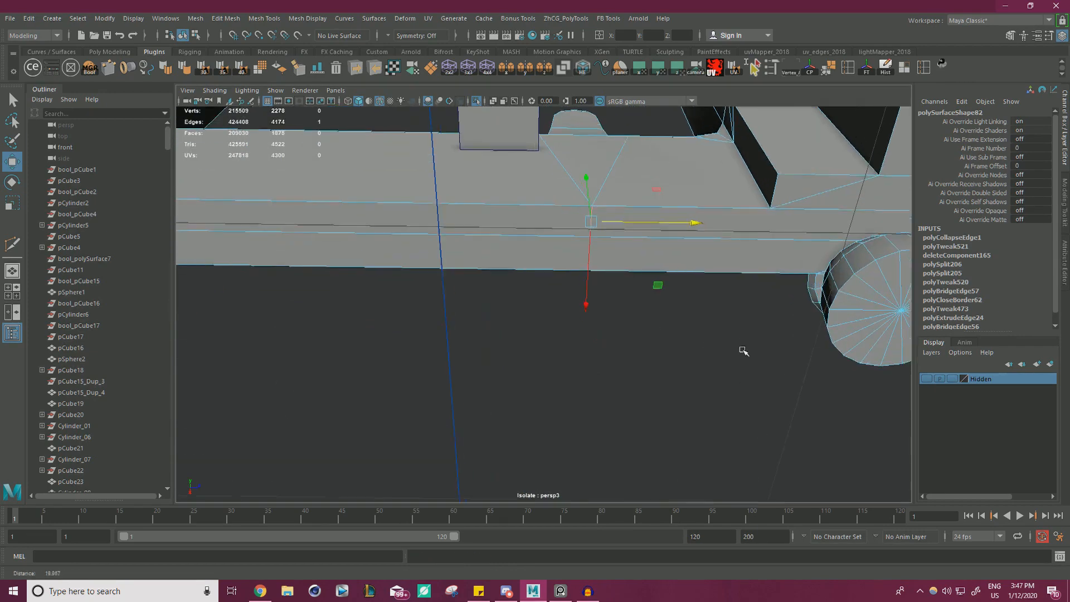
{"action": "left_click", "coordinate": [743, 351]}
{"action": "left_click", "coordinate": [591, 221]}
{"action": "right_click_drag", "start_coordinate": [607, 253], "coordinate": [524, 211], "text": "alt"}
{"action": "key", "text": "ctrl+z"}
{"action": "left_click", "coordinate": [647, 245]}
{"action": "left_click", "coordinate": [644, 211]}
Cut a Multi-Cut path around the ridged strip's other end on the opposite side frame, starting from the vertex below the raised bump.
{"action": "middle_click_drag", "start_coordinate": [524, 211], "coordinate": [516, 268], "text": "alt"}
{"action": "left_click_drag", "start_coordinate": [679, 268], "coordinate": [791, 269]}
{"action": "left_click_drag", "start_coordinate": [605, 229], "coordinate": [507, 271], "text": "alt"}
{"action": "right_click_drag", "start_coordinate": [498, 238], "coordinate": [536, 217]}
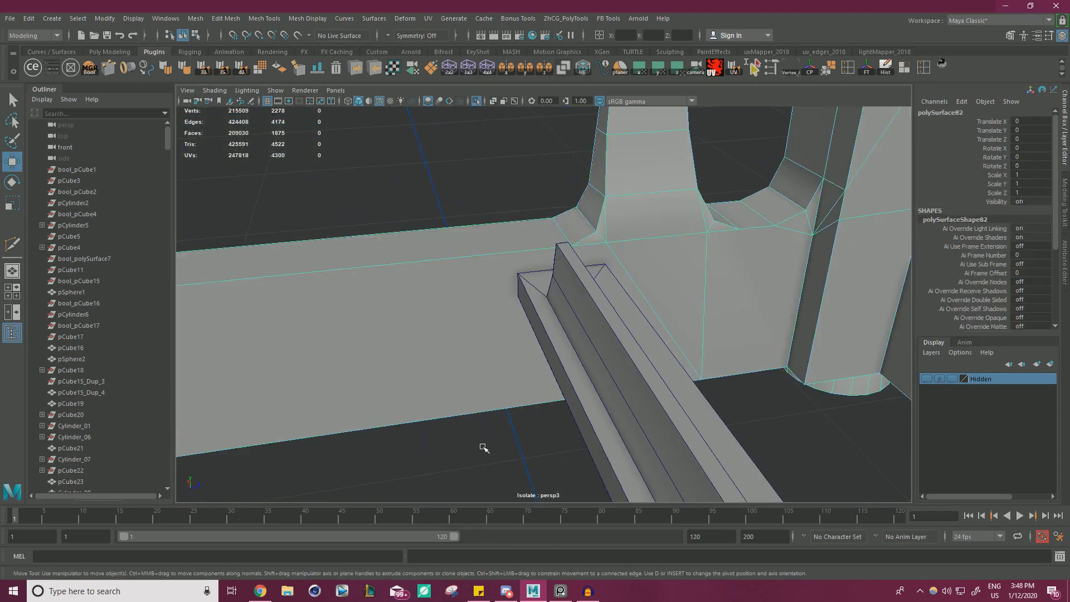
{"action": "left_click", "coordinate": [484, 447]}
{"action": "left_click", "coordinate": [500, 340]}
{"action": "left_click_drag", "start_coordinate": [541, 285], "coordinate": [625, 282], "text": "alt"}
{"action": "key", "text": "y"}
{"action": "left_click", "coordinate": [610, 234]}
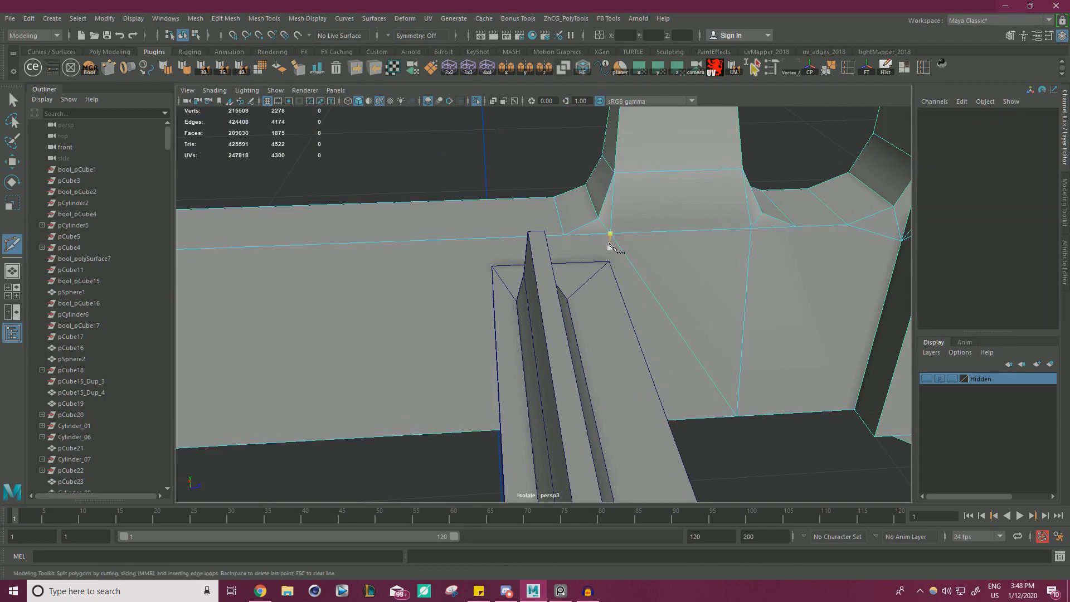
{"action": "left_click_drag", "start_coordinate": [518, 269], "coordinate": [523, 237], "text": "alt"}
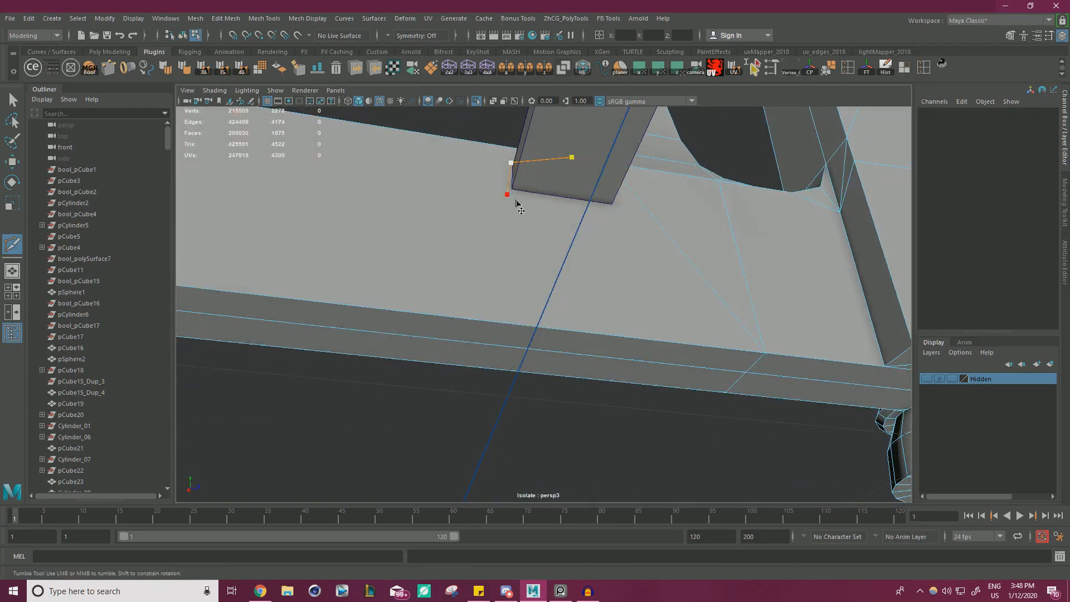
{"action": "left_click_drag", "start_coordinate": [514, 195], "coordinate": [603, 270], "text": "alt"}
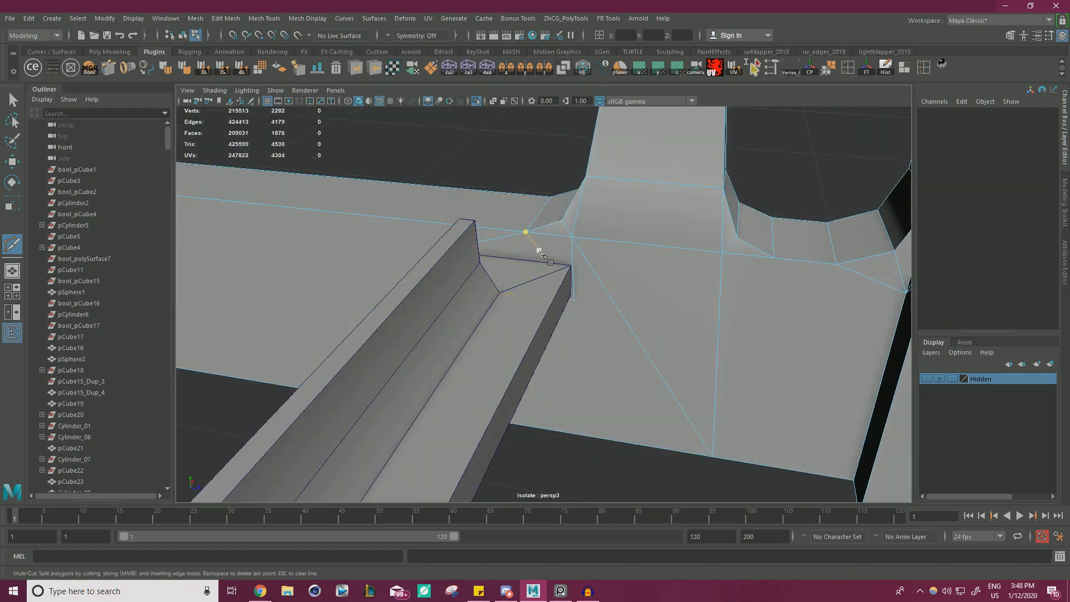
Close the cut outline along the top of the strip's end and delete the enclosed face on this frame.
{"action": "left_click_drag", "start_coordinate": [539, 253], "coordinate": [546, 315], "text": "alt"}
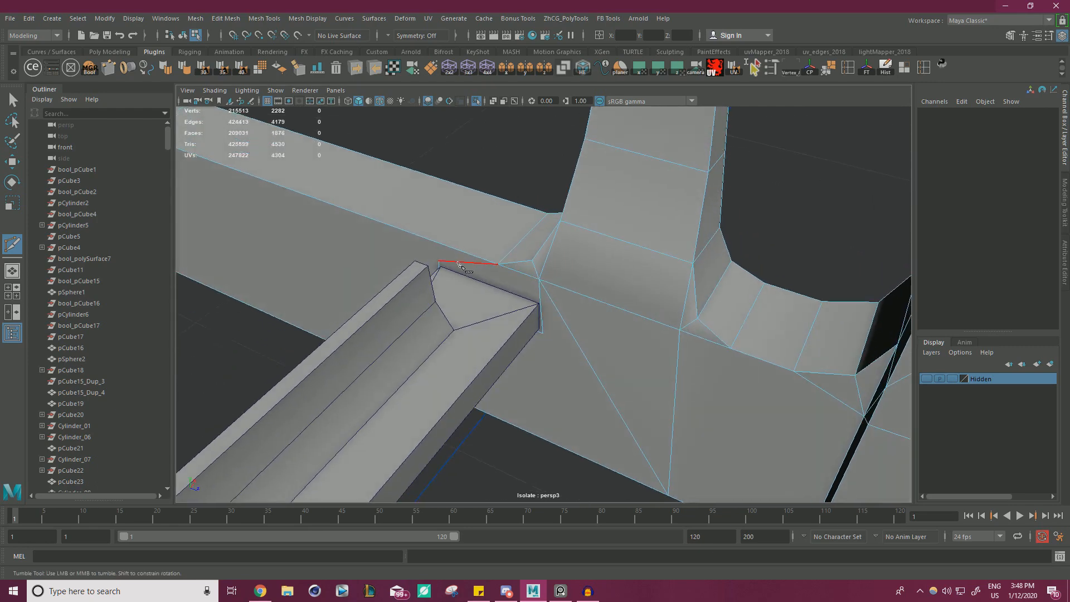
{"action": "left_click", "coordinate": [540, 299]}
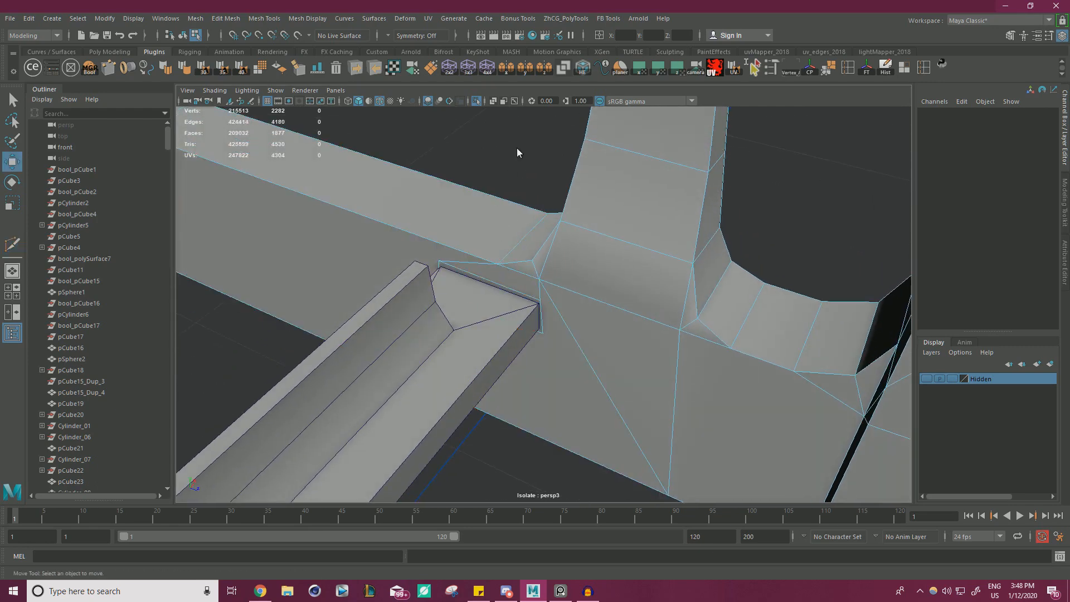
{"action": "left_click", "coordinate": [490, 293]}
{"action": "key", "text": "Delete"}
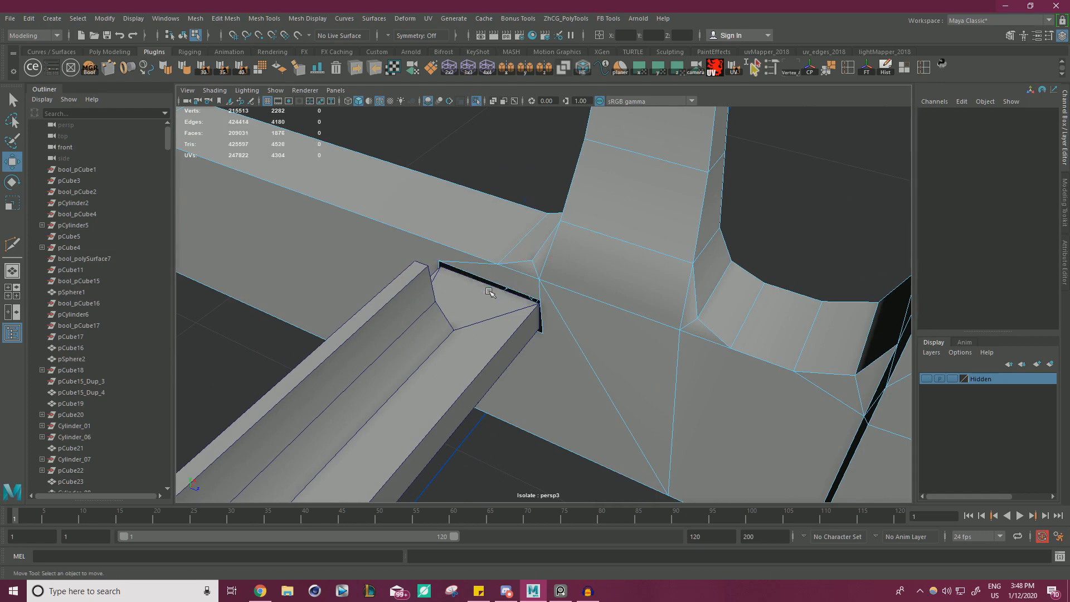
Snap the corner vertices of this second opening onto the ridged strip's end corners.
{"action": "right_click_drag", "start_coordinate": [443, 243], "coordinate": [356, 235]}
{"action": "left_click_drag", "start_coordinate": [391, 243], "coordinate": [580, 286], "text": "alt"}
{"action": "right_click_drag", "start_coordinate": [580, 286], "coordinate": [597, 294], "text": "alt"}
{"action": "left_click", "coordinate": [531, 306]}
{"action": "left_click_drag", "start_coordinate": [531, 306], "coordinate": [561, 261]}
{"action": "key", "text": "v"}
{"action": "left_click", "coordinate": [578, 284]}
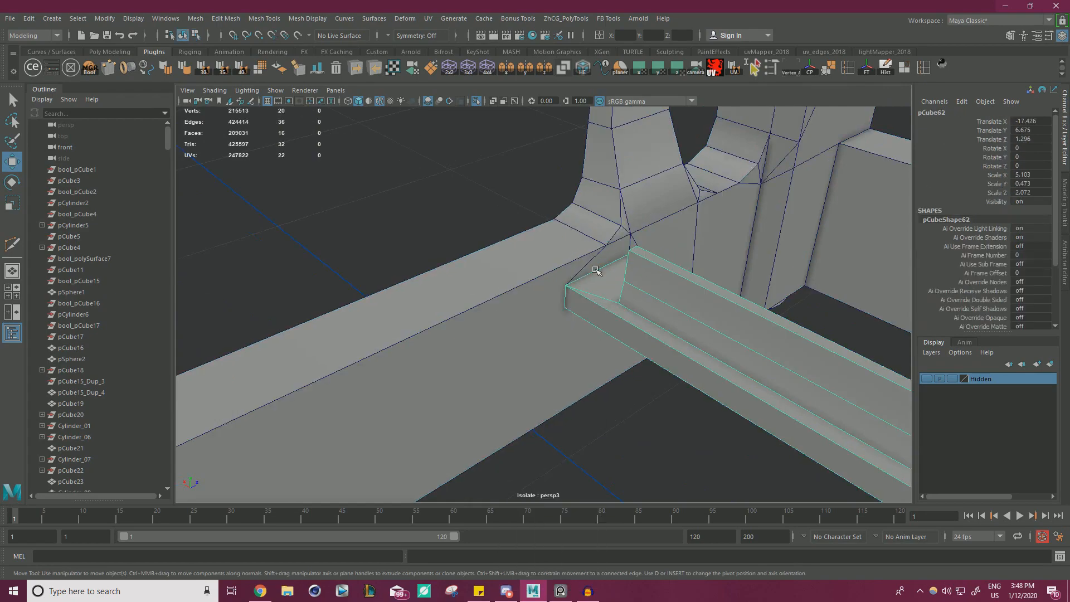
Select the ridged strip together with the typewriter frame and combine them into one mesh.
{"action": "left_click", "coordinate": [528, 303]}
{"action": "left_click", "coordinate": [660, 456]}
{"action": "scroll", "coordinate": [646, 418], "scroll_direction": "down", "scroll_amount": 15}
{"action": "left_click_drag", "start_coordinate": [635, 385], "coordinate": [696, 309], "text": "alt"}
{"action": "left_click_drag", "start_coordinate": [696, 334], "coordinate": [466, 179]}
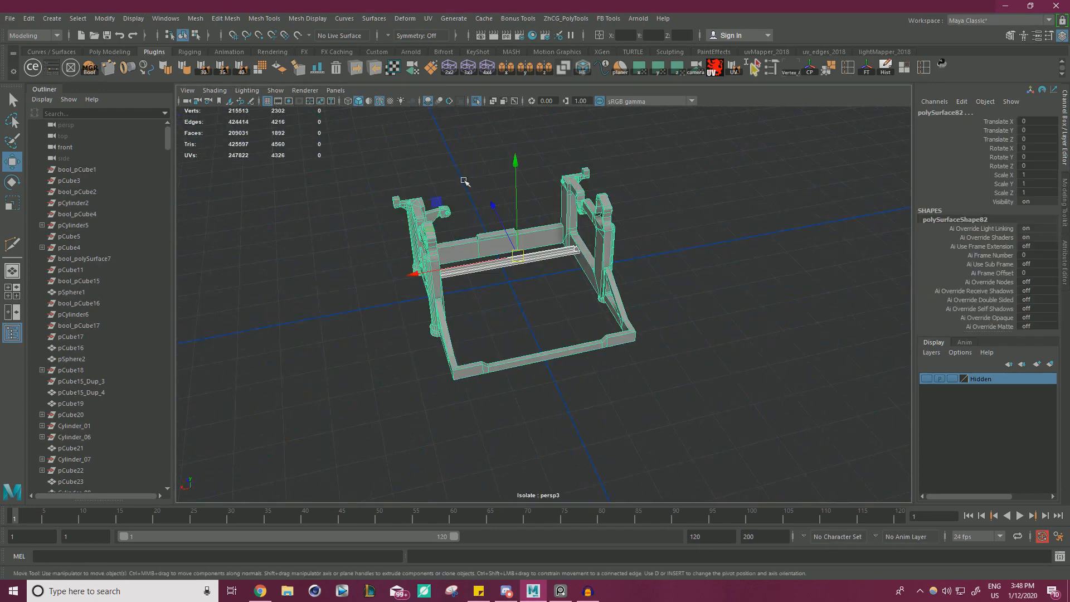
{"action": "left_click", "coordinate": [196, 20]}
{"action": "left_click", "coordinate": [217, 57]}
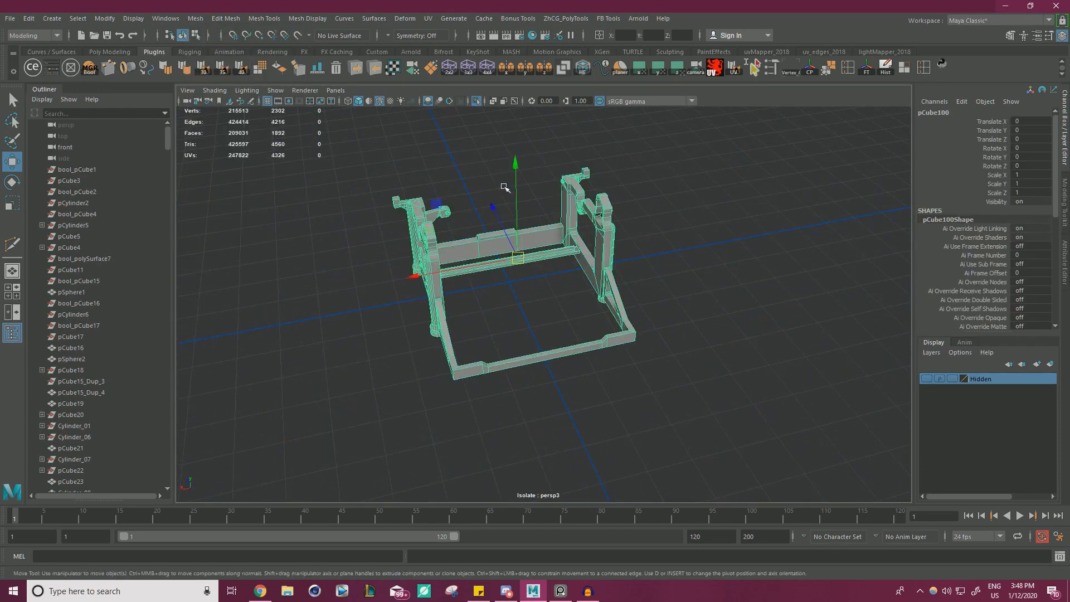
Select all vertices of the combined frame and merge them with a distance threshold of 0.0001.
{"action": "left_click_drag", "start_coordinate": [669, 295], "coordinate": [544, 250], "text": "alt"}
{"action": "right_click_drag", "start_coordinate": [542, 250], "coordinate": [502, 245]}
{"action": "left_click_drag", "start_coordinate": [325, 430], "coordinate": [741, 117]}
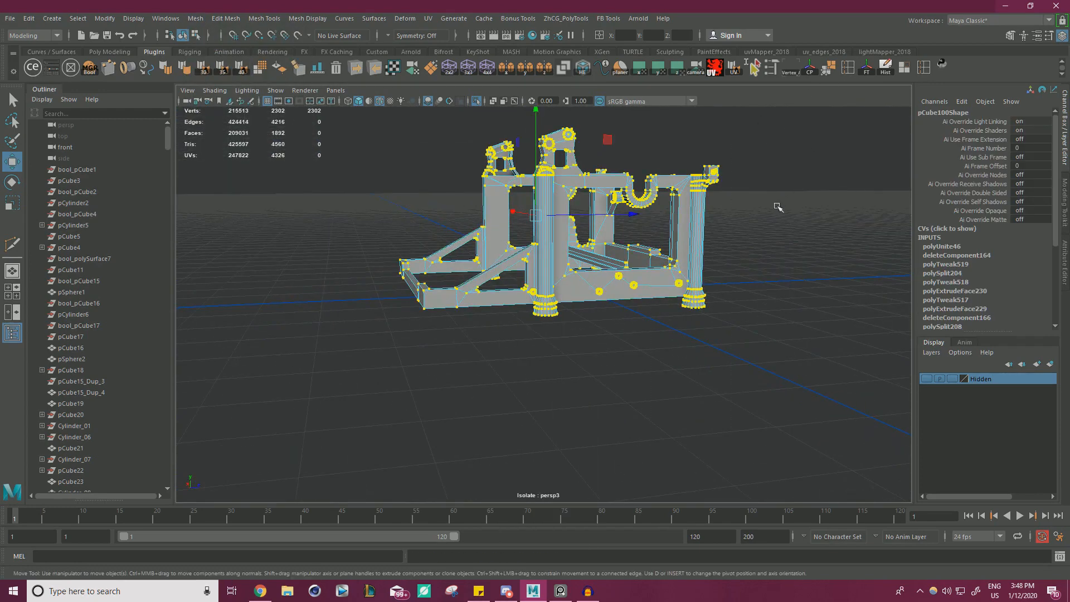
{"action": "right_click_drag", "start_coordinate": [770, 164], "coordinate": [819, 151], "text": "shift"}
{"action": "scroll", "coordinate": [615, 197], "scroll_direction": "up", "scroll_amount": 5}
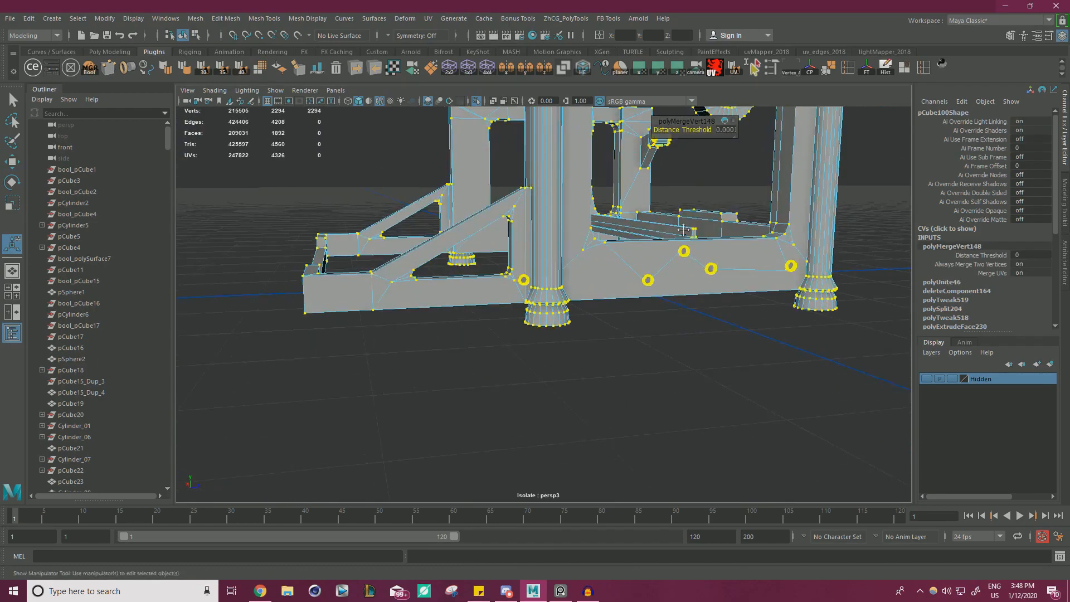
Check the merged strip joint, deselect the frame, and restore the full typewriter scene.
{"action": "middle_click_drag", "start_coordinate": [615, 196], "coordinate": [591, 390], "text": "alt"}
{"action": "left_click_drag", "start_coordinate": [591, 390], "coordinate": [446, 268], "text": "alt"}
{"action": "right_click_drag", "start_coordinate": [413, 203], "coordinate": [461, 188]}
{"action": "left_click", "coordinate": [552, 181]}
{"action": "left_click_drag", "start_coordinate": [532, 193], "coordinate": [390, 278], "text": "alt"}
{"action": "left_click", "coordinate": [478, 103]}
{"action": "scroll", "coordinate": [433, 237], "scroll_direction": "down", "scroll_amount": 4}
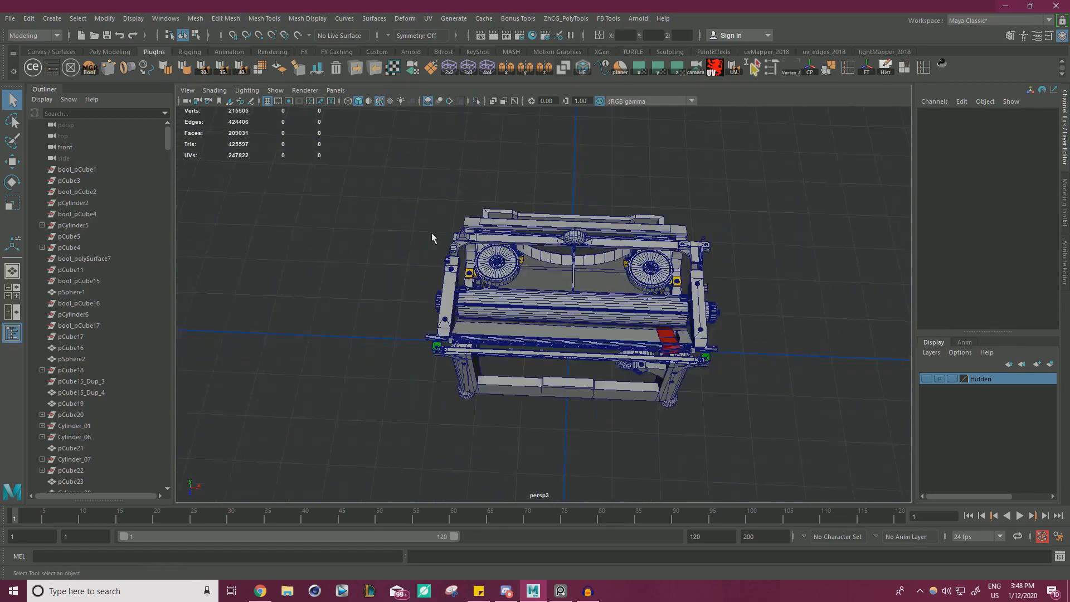
Examine the assembled typewriter from the front and side, around the blue bracket between the side frames.
{"action": "left_click_drag", "start_coordinate": [432, 237], "coordinate": [496, 245], "text": "alt"}
{"action": "right_click_drag", "start_coordinate": [496, 245], "coordinate": [563, 312], "text": "alt"}
{"action": "middle_click_drag", "start_coordinate": [563, 356], "coordinate": [568, 279], "text": "alt"}
{"action": "left_click_drag", "start_coordinate": [468, 274], "coordinate": [574, 269], "text": "alt"}
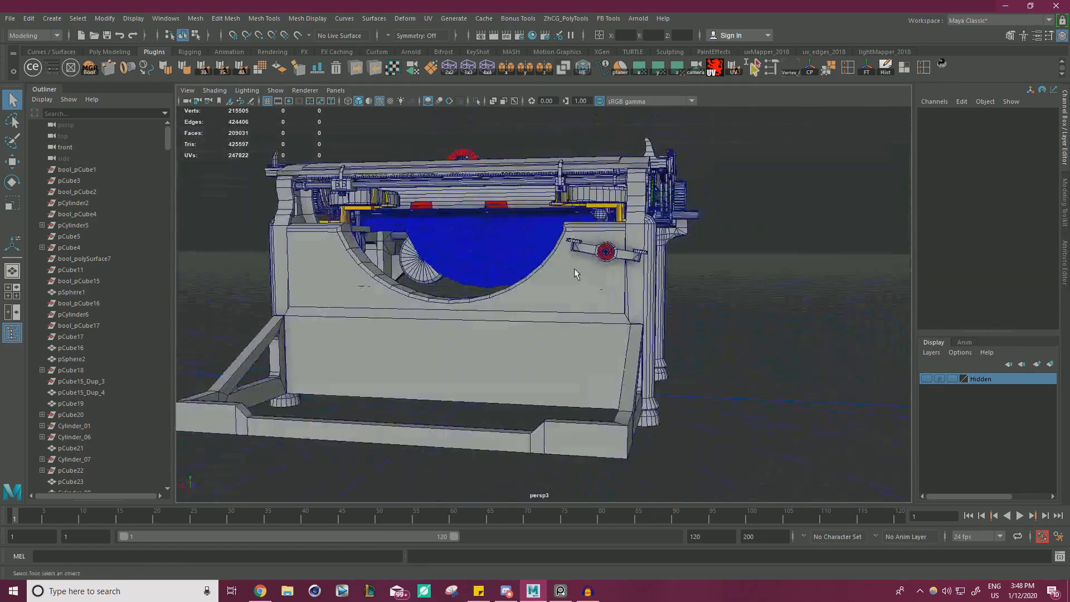
{"action": "right_click_drag", "start_coordinate": [574, 269], "coordinate": [610, 279], "text": "alt"}
{"action": "middle_click_drag", "start_coordinate": [563, 245], "coordinate": [604, 308], "text": "alt"}
{"action": "left_click_drag", "start_coordinate": [604, 308], "coordinate": [728, 286], "text": "alt"}
{"action": "right_click_drag", "start_coordinate": [624, 289], "coordinate": [677, 289], "text": "alt"}
{"action": "left_click_drag", "start_coordinate": [677, 289], "coordinate": [694, 291], "text": "alt"}
{"action": "right_click_drag", "start_coordinate": [694, 290], "coordinate": [619, 290], "text": "alt"}
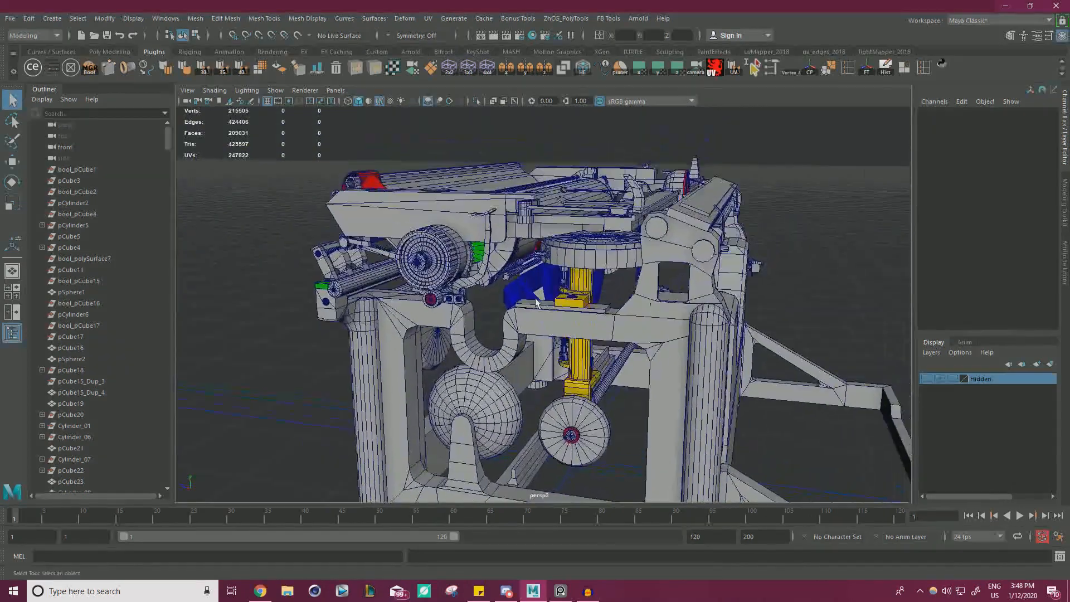
{"action": "left_click_drag", "start_coordinate": [619, 289], "coordinate": [663, 295], "text": "alt"}
{"action": "right_click_drag", "start_coordinate": [612, 312], "coordinate": [703, 384], "text": "alt"}
{"action": "middle_click_drag", "start_coordinate": [703, 384], "coordinate": [625, 310], "text": "alt"}
Select the blue bent bracket inside the typewriter and isolate it.
{"action": "left_click", "coordinate": [578, 236]}
{"action": "key", "text": "w"}
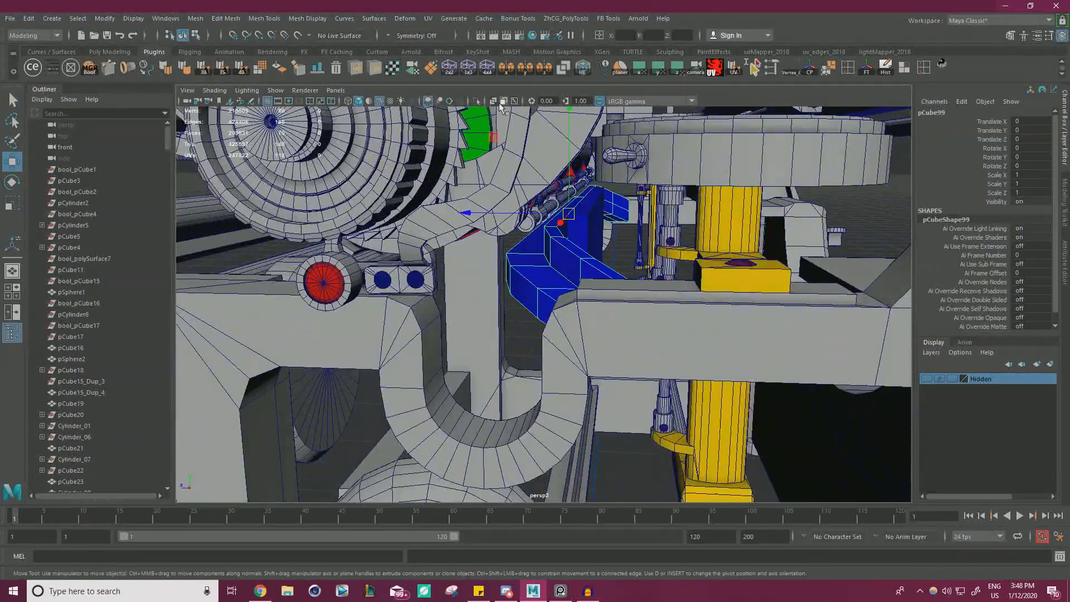
{"action": "left_click", "coordinate": [477, 103]}
{"action": "left_click_drag", "start_coordinate": [525, 234], "coordinate": [686, 303], "text": "alt"}
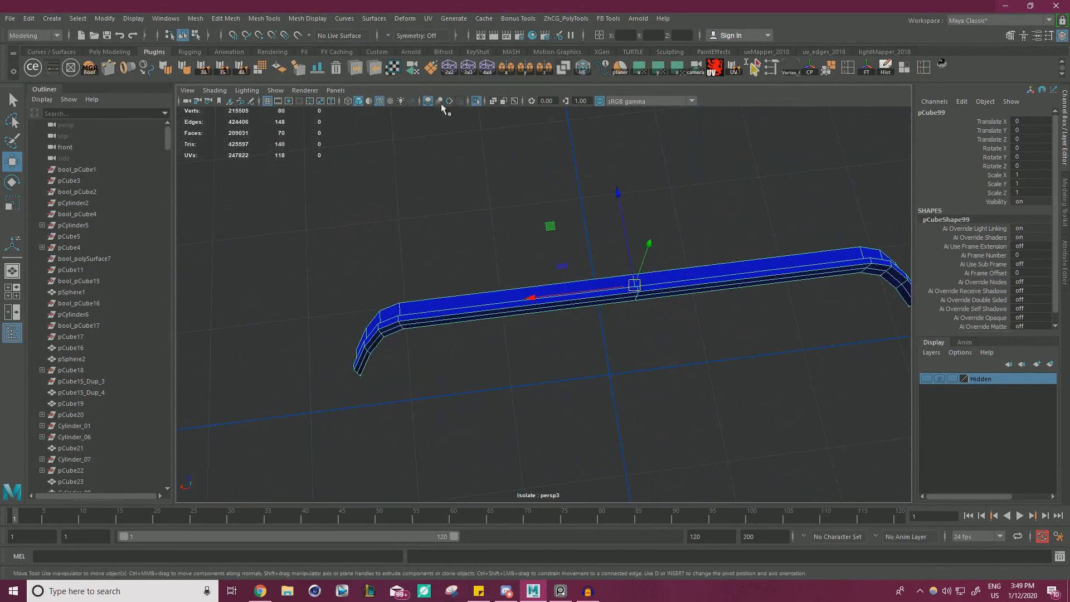
Switch to Chrome and examine the inner parts of the Underwood No.5 reference model on Sketchfab.
{"action": "left_click_drag", "start_coordinate": [1069, 251], "coordinate": [723, 1]}
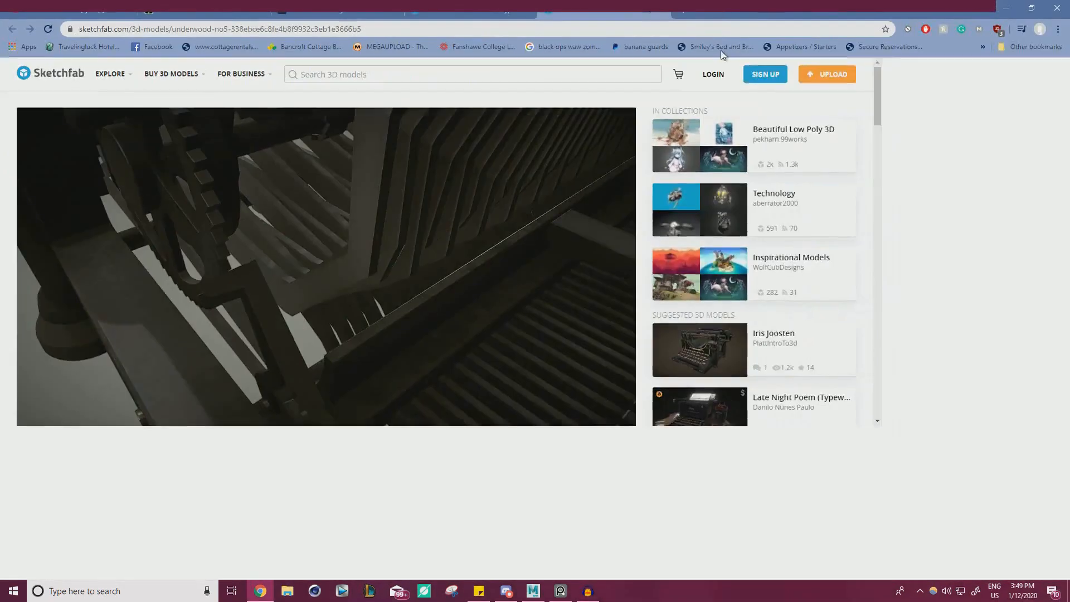
{"action": "scroll", "coordinate": [633, 268], "scroll_direction": "down", "scroll_amount": 6}
{"action": "left_click_drag", "start_coordinate": [633, 268], "coordinate": [533, 136]}
Examine the inner side bracket on the Old Underwood Standard Typewriter n°5 scan, and return to the Underwood No.5 model.
{"action": "left_click", "coordinate": [469, 11]}
{"action": "right_click_drag", "start_coordinate": [477, 231], "coordinate": [606, 251]}
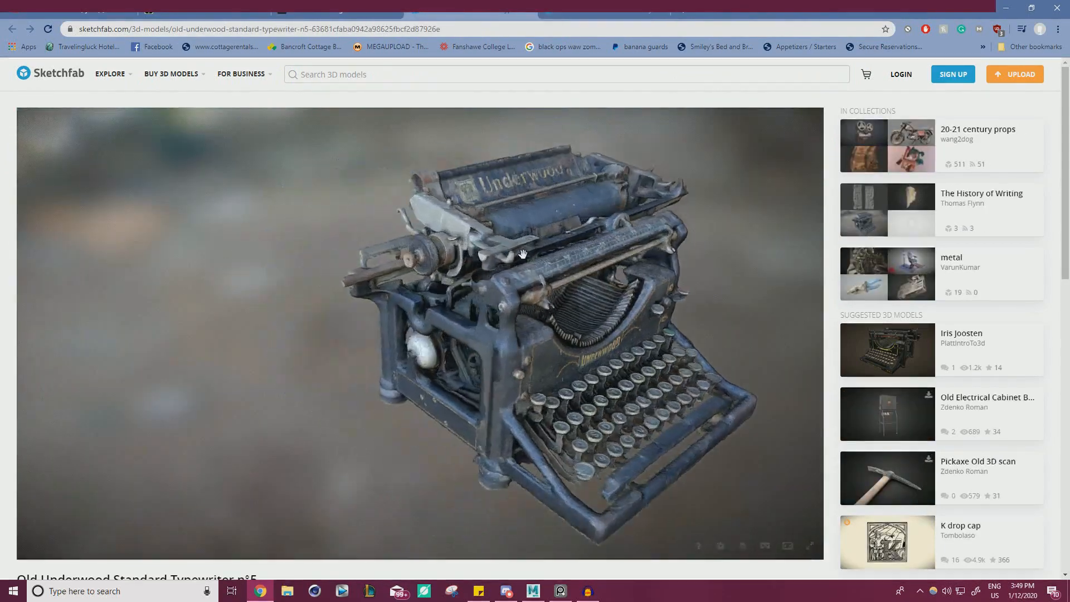
{"action": "scroll", "coordinate": [606, 250], "scroll_direction": "up", "scroll_amount": 4}
{"action": "mouse_move", "coordinate": [606, 250]}
{"action": "left_mouse_down"}
{"action": "mouse_move", "coordinate": [640, 279]}
{"action": "mouse_move", "coordinate": [702, 287]}
{"action": "left_mouse_up"}
{"action": "mouse_move", "coordinate": [702, 286]}
{"action": "right_mouse_down"}
{"action": "mouse_move", "coordinate": [649, 347]}
{"action": "mouse_move", "coordinate": [604, 361]}
{"action": "mouse_move", "coordinate": [507, 363]}
{"action": "right_mouse_up"}
{"action": "scroll", "coordinate": [649, 346], "scroll_direction": "up", "scroll_amount": 4}
{"action": "left_click_drag", "start_coordinate": [506, 363], "coordinate": [518, 380]}
{"action": "mouse_move", "coordinate": [454, 415]}
{"action": "left_mouse_down"}
{"action": "mouse_move", "coordinate": [466, 394]}
{"action": "mouse_move", "coordinate": [408, 269]}
{"action": "mouse_move", "coordinate": [451, 202]}
{"action": "mouse_move", "coordinate": [392, 256]}
{"action": "mouse_move", "coordinate": [442, 265]}
{"action": "mouse_move", "coordinate": [509, 239]}
{"action": "mouse_move", "coordinate": [404, 271]}
{"action": "mouse_move", "coordinate": [430, 279]}
{"action": "mouse_move", "coordinate": [413, 287]}
{"action": "mouse_move", "coordinate": [551, 292]}
{"action": "mouse_move", "coordinate": [519, 322]}
{"action": "mouse_move", "coordinate": [411, 246]}
{"action": "mouse_move", "coordinate": [506, 274]}
{"action": "mouse_move", "coordinate": [346, 318]}
{"action": "mouse_move", "coordinate": [394, 262]}
{"action": "mouse_move", "coordinate": [370, 286]}
{"action": "mouse_move", "coordinate": [480, 296]}
{"action": "mouse_move", "coordinate": [311, 261]}
{"action": "mouse_move", "coordinate": [349, 258]}
{"action": "mouse_move", "coordinate": [334, 248]}
{"action": "mouse_move", "coordinate": [382, 316]}
{"action": "mouse_move", "coordinate": [396, 241]}
{"action": "mouse_move", "coordinate": [389, 409]}
{"action": "left_mouse_up"}
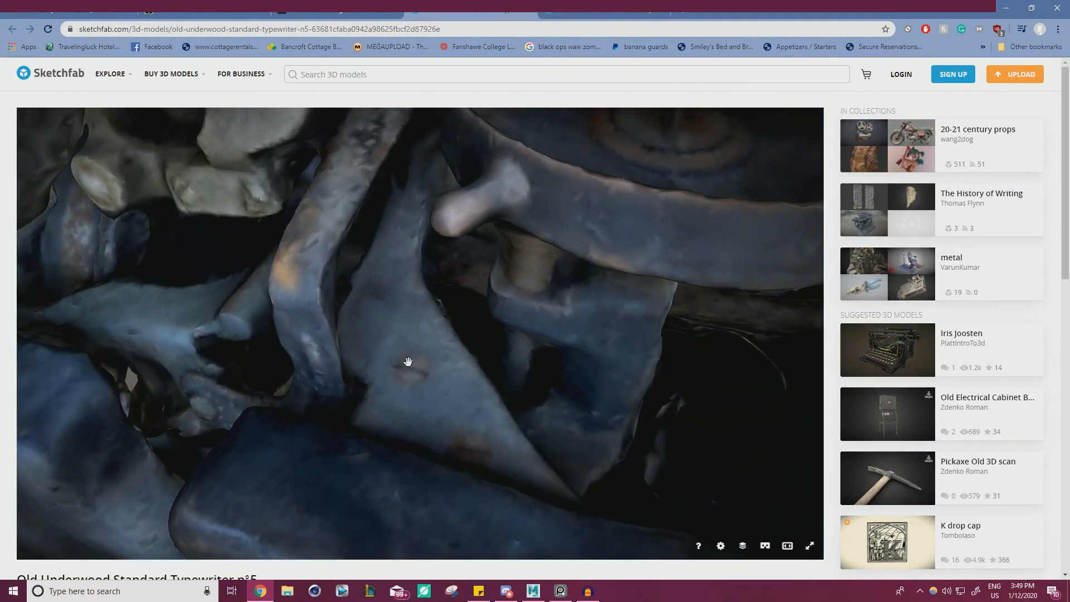
{"action": "mouse_move", "coordinate": [431, 379]}
{"action": "left_mouse_down"}
{"action": "mouse_move", "coordinate": [418, 323]}
{"action": "mouse_move", "coordinate": [416, 332]}
{"action": "mouse_move", "coordinate": [430, 327]}
{"action": "mouse_move", "coordinate": [453, 394]}
{"action": "mouse_move", "coordinate": [398, 393]}
{"action": "left_mouse_up"}
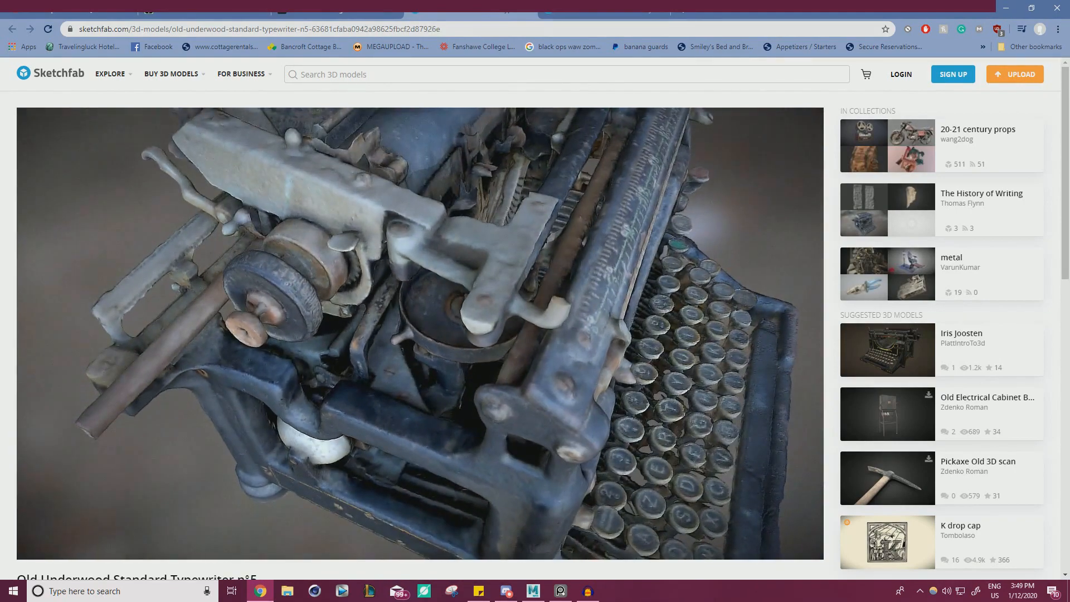
{"action": "key", "text": "ctrl+Tab"}
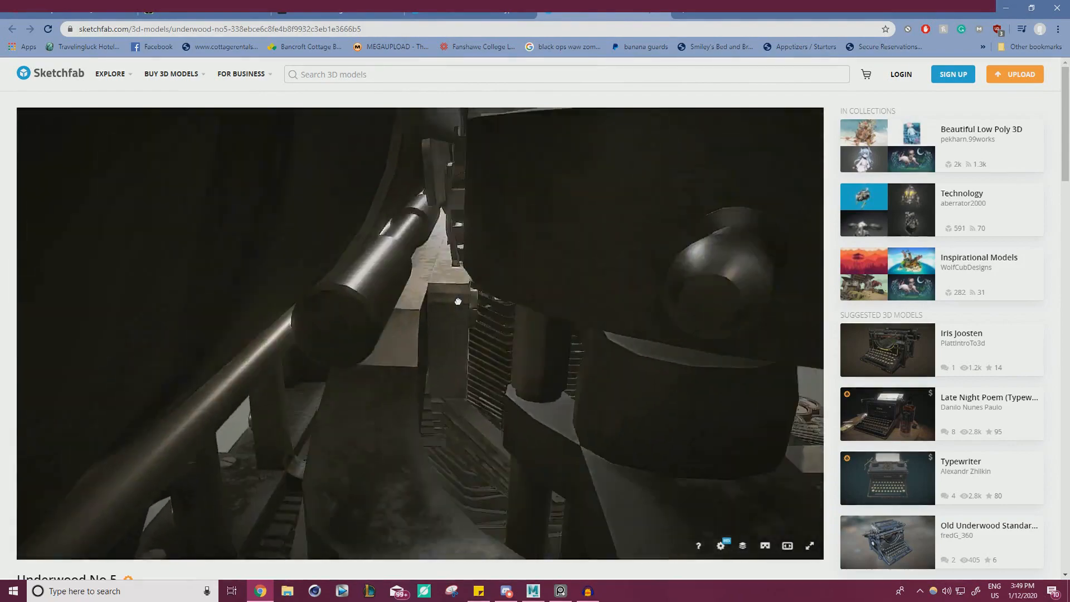
Examine the frame area around the inner bracket on the Sketchfab reference, then return to Maya and show the full typewriter again.
{"action": "scroll", "coordinate": [357, 290], "scroll_direction": "down", "scroll_amount": 8}
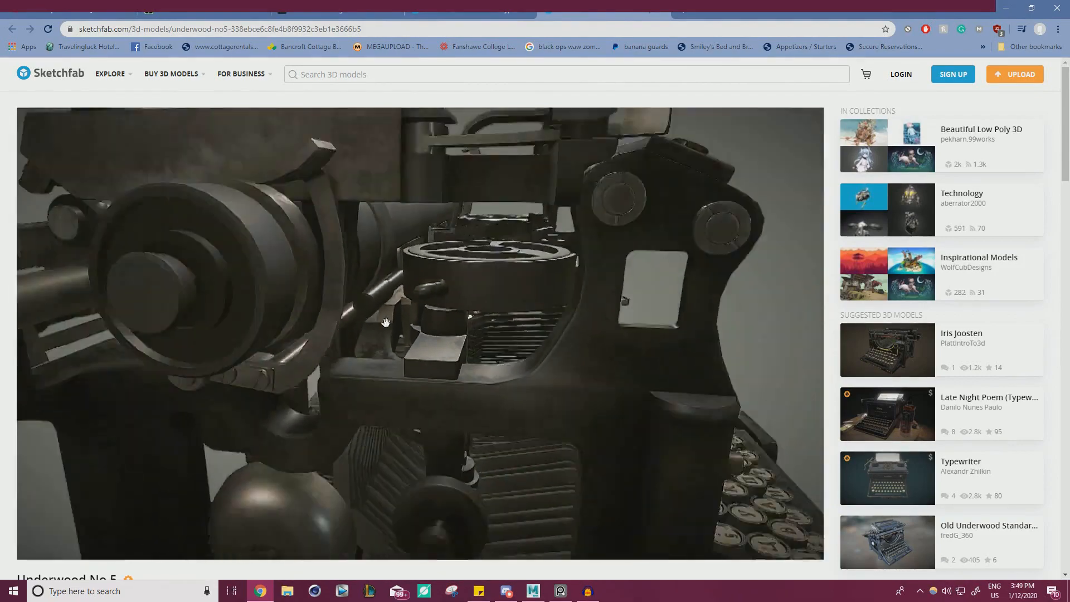
{"action": "left_click_drag", "start_coordinate": [403, 313], "coordinate": [334, 356]}
{"action": "mouse_move", "coordinate": [733, 9]}
{"action": "left_mouse_down"}
{"action": "mouse_move", "coordinate": [840, 97]}
{"action": "mouse_move", "coordinate": [1069, 174]}
{"action": "left_mouse_up"}
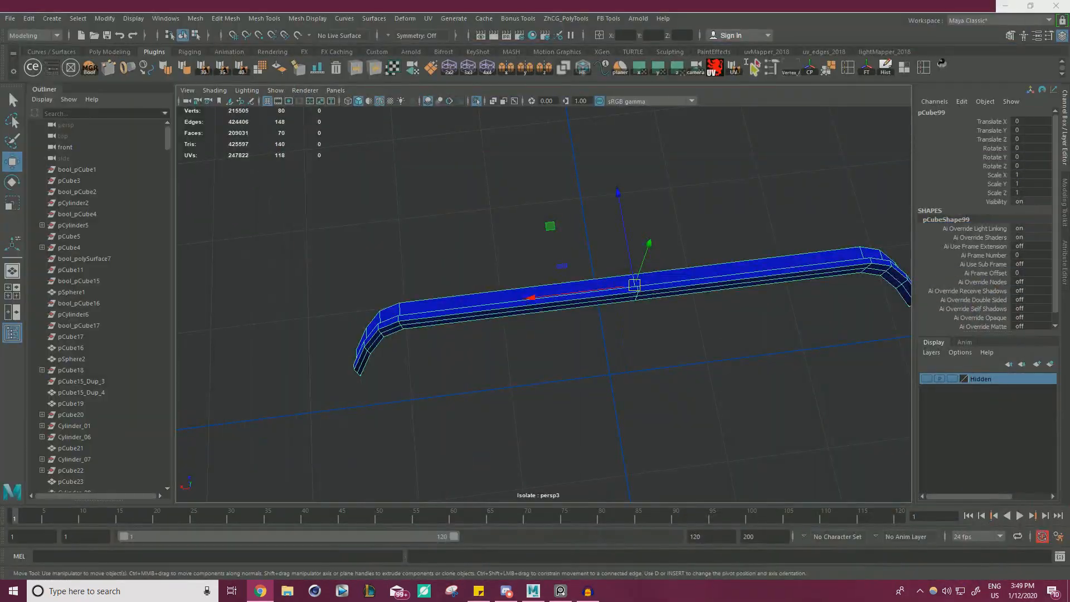
{"action": "left_click_drag", "start_coordinate": [645, 226], "coordinate": [456, 113], "text": "alt"}
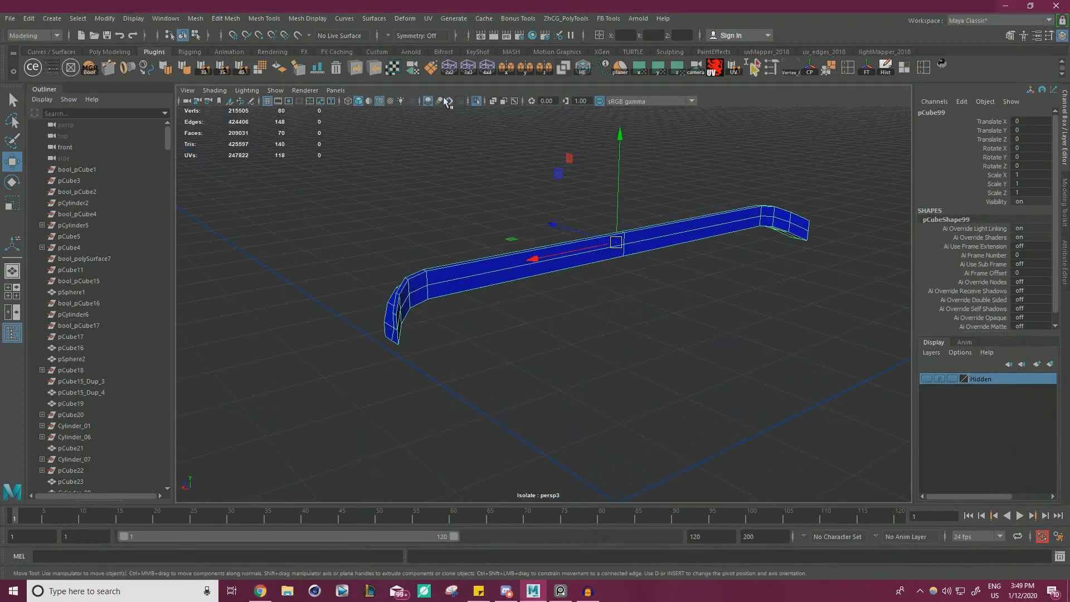
{"action": "left_click", "coordinate": [477, 101]}
Check the Old Underwood scan in Chrome and compare its inner parts with the blue bent bracket in the Maya model.
{"action": "key", "text": "alt+Tab"}
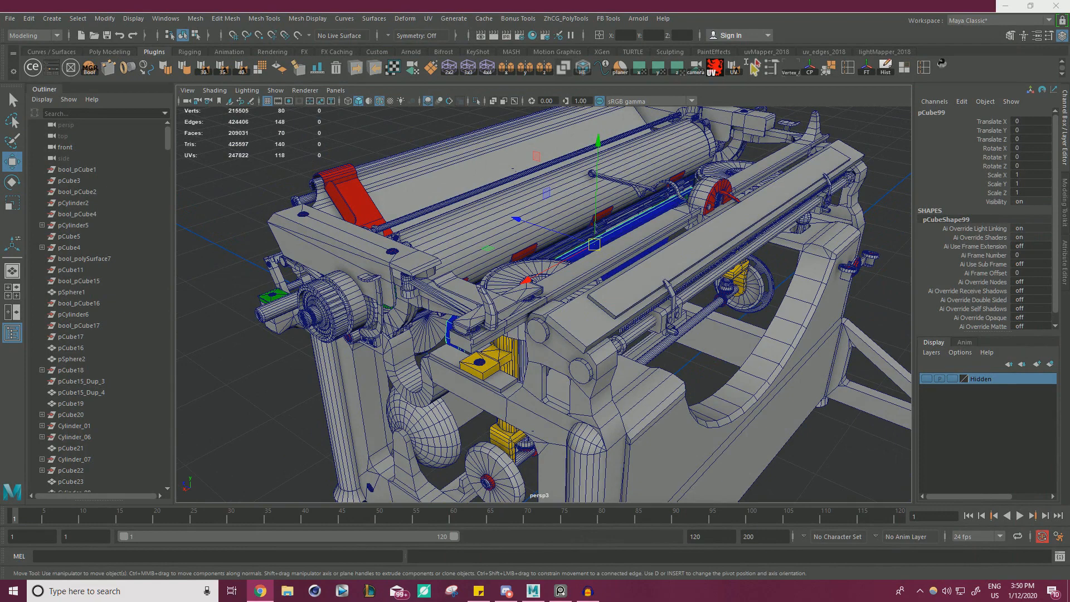
{"action": "left_click_drag", "start_coordinate": [1069, 95], "coordinate": [679, 56]}
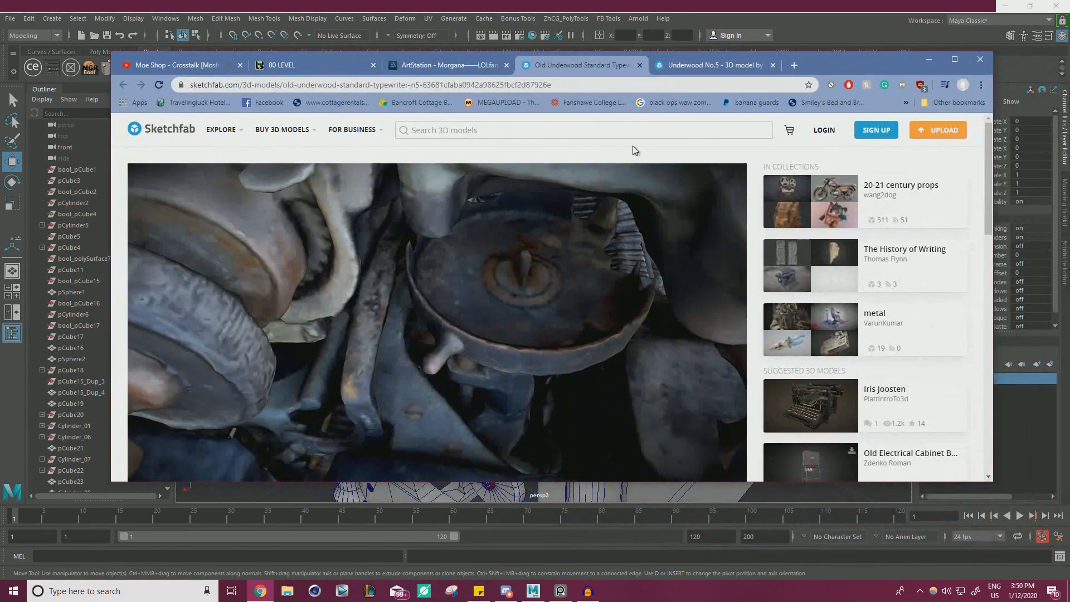
{"action": "left_click_drag", "start_coordinate": [841, 68], "coordinate": [1069, 67]}
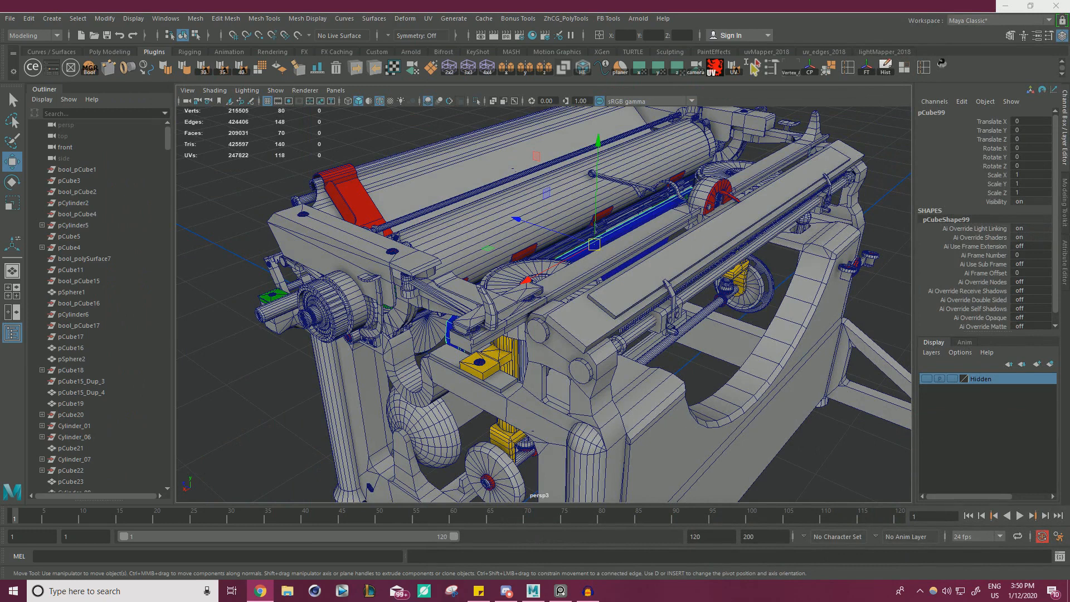
{"action": "left_click_drag", "start_coordinate": [415, 324], "coordinate": [463, 296], "text": "alt"}
{"action": "right_click_drag", "start_coordinate": [462, 295], "coordinate": [632, 336], "text": "alt"}
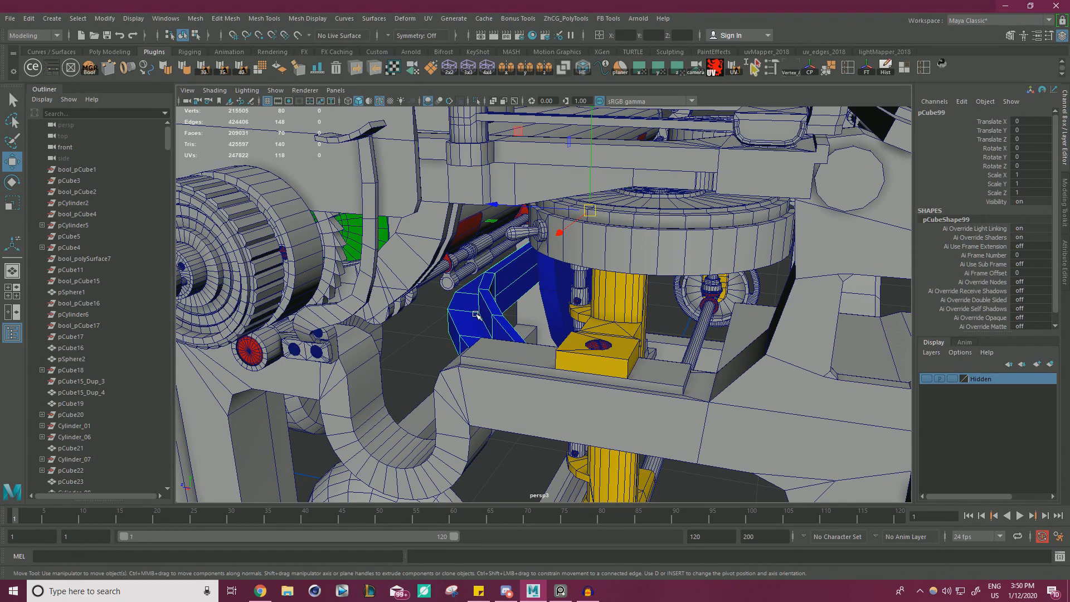
{"action": "left_click_drag", "start_coordinate": [512, 282], "coordinate": [549, 296], "text": "alt"}
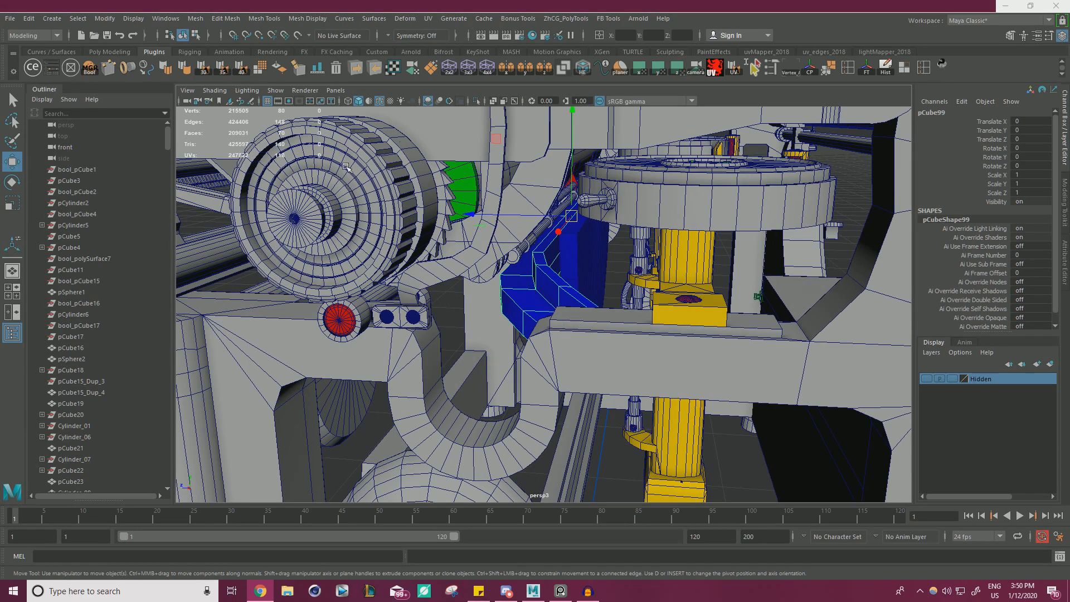
{"action": "right_click_drag", "start_coordinate": [597, 285], "coordinate": [468, 265], "text": "alt"}
{"action": "left_click_drag", "start_coordinate": [468, 264], "coordinate": [385, 241], "text": "alt"}
{"action": "right_click_drag", "start_coordinate": [384, 241], "coordinate": [294, 249], "text": "alt"}
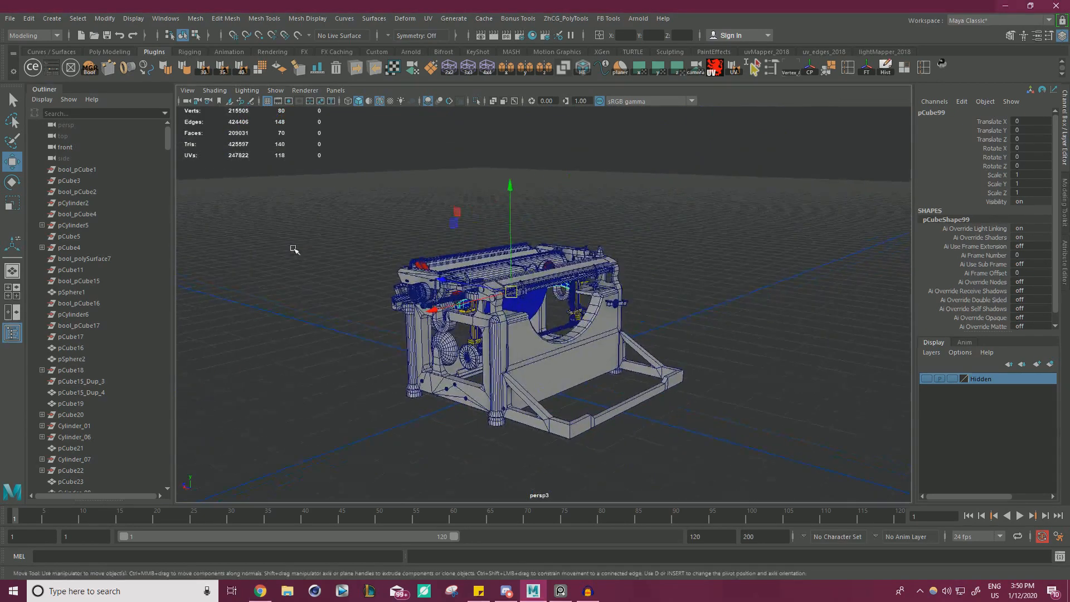
Create a polygon cube and scale it uniformly to about 5.184.
{"action": "left_click_drag", "start_coordinate": [293, 249], "coordinate": [206, 243], "text": "alt"}
{"action": "mouse_move", "coordinate": [103, 59]}
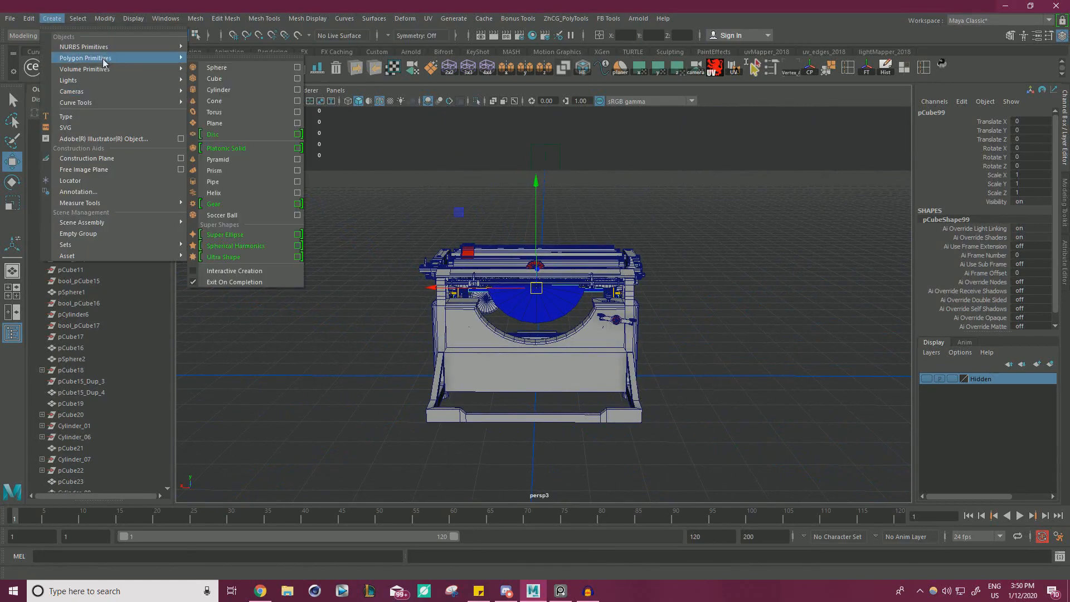
{"action": "left_click", "coordinate": [224, 78]}
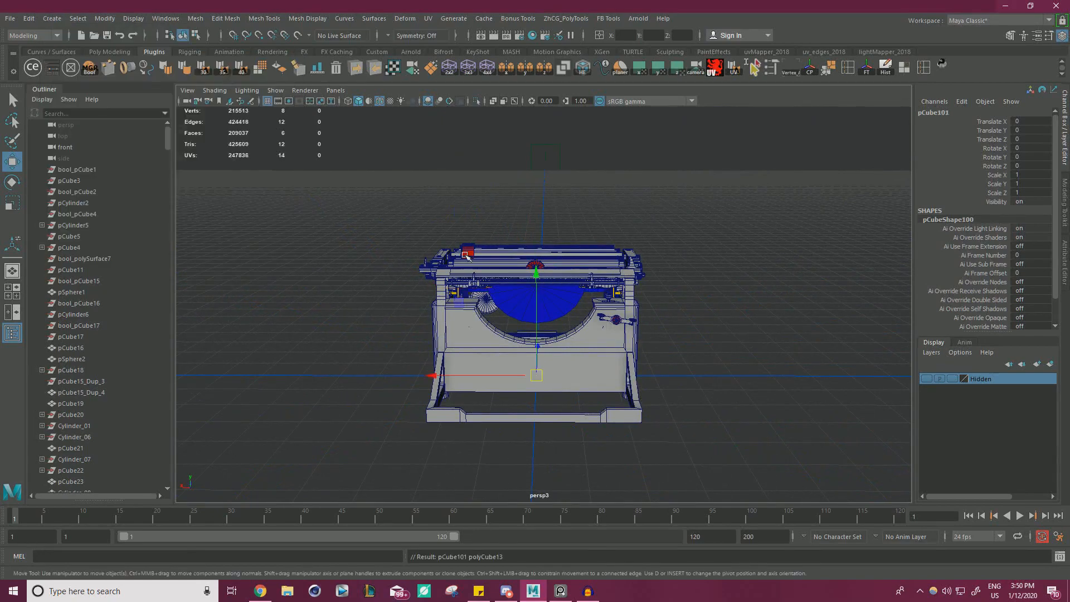
{"action": "left_click_drag", "start_coordinate": [465, 257], "coordinate": [432, 304], "text": "alt"}
{"action": "right_click_drag", "start_coordinate": [431, 304], "coordinate": [635, 339], "text": "alt"}
{"action": "left_click_drag", "start_coordinate": [635, 339], "coordinate": [666, 293], "text": "alt"}
{"action": "key", "text": "r"}
{"action": "left_click_drag", "start_coordinate": [531, 434], "coordinate": [630, 430]}
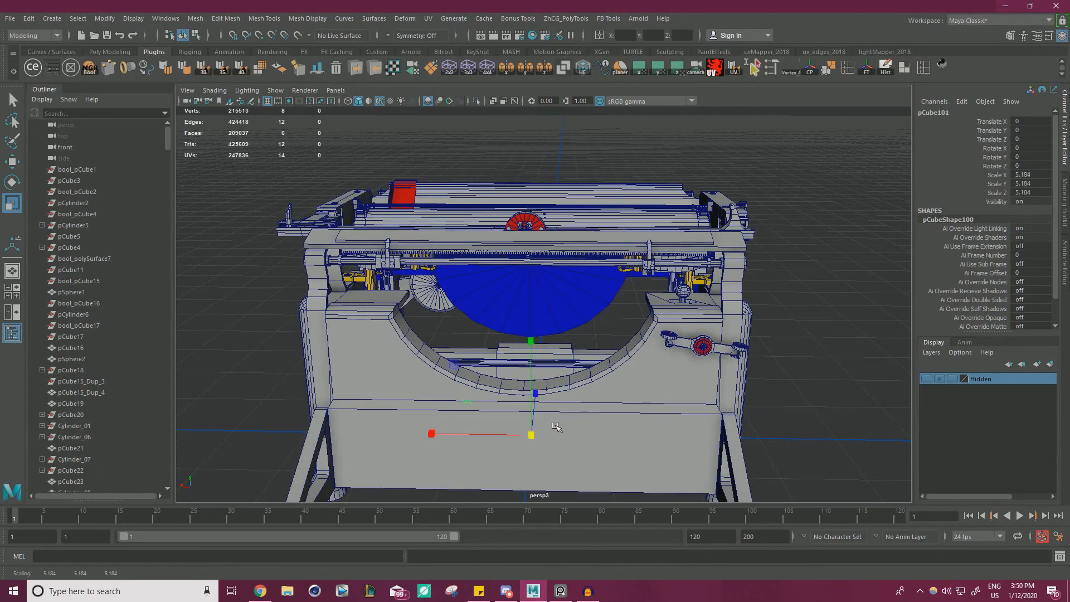
Raise the new cube to about Y 24.165, level with the blue inner bracket.
{"action": "key", "text": "w"}
{"action": "right_click_drag", "start_coordinate": [566, 376], "coordinate": [543, 366], "text": "alt"}
{"action": "left_click_drag", "start_coordinate": [543, 367], "coordinate": [535, 345], "text": "alt"}
{"action": "right_click_drag", "start_coordinate": [535, 346], "coordinate": [583, 352], "text": "alt"}
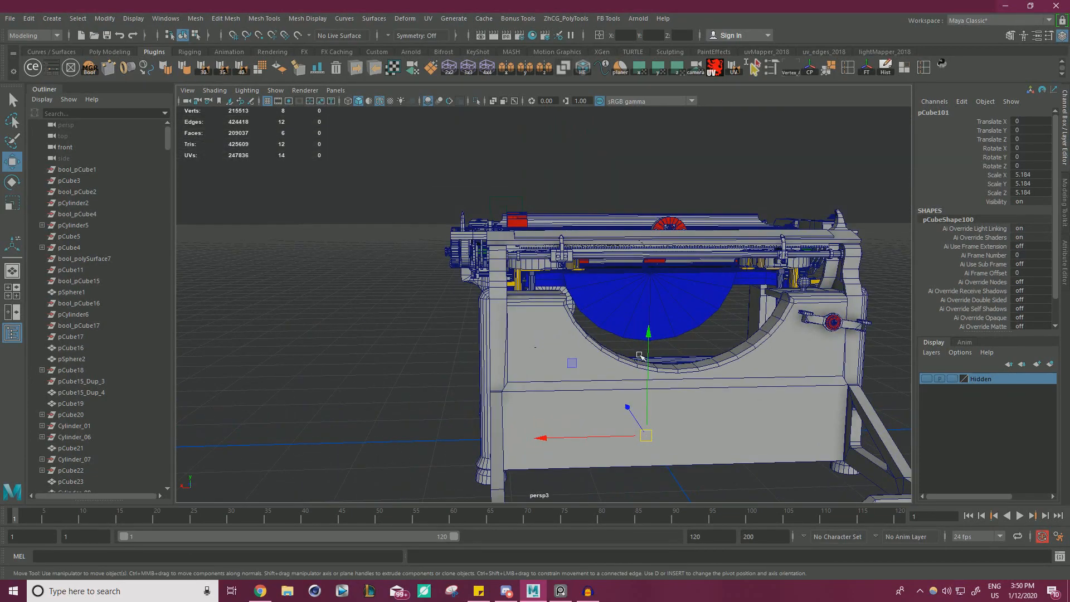
{"action": "left_click_drag", "start_coordinate": [648, 359], "coordinate": [648, 198]}
{"action": "left_click_drag", "start_coordinate": [648, 223], "coordinate": [672, 268], "text": "alt"}
{"action": "right_click_drag", "start_coordinate": [671, 268], "coordinate": [696, 312], "text": "alt"}
{"action": "left_click_drag", "start_coordinate": [629, 356], "coordinate": [702, 354], "text": "alt"}
{"action": "right_click_drag", "start_coordinate": [702, 354], "coordinate": [721, 360], "text": "alt"}
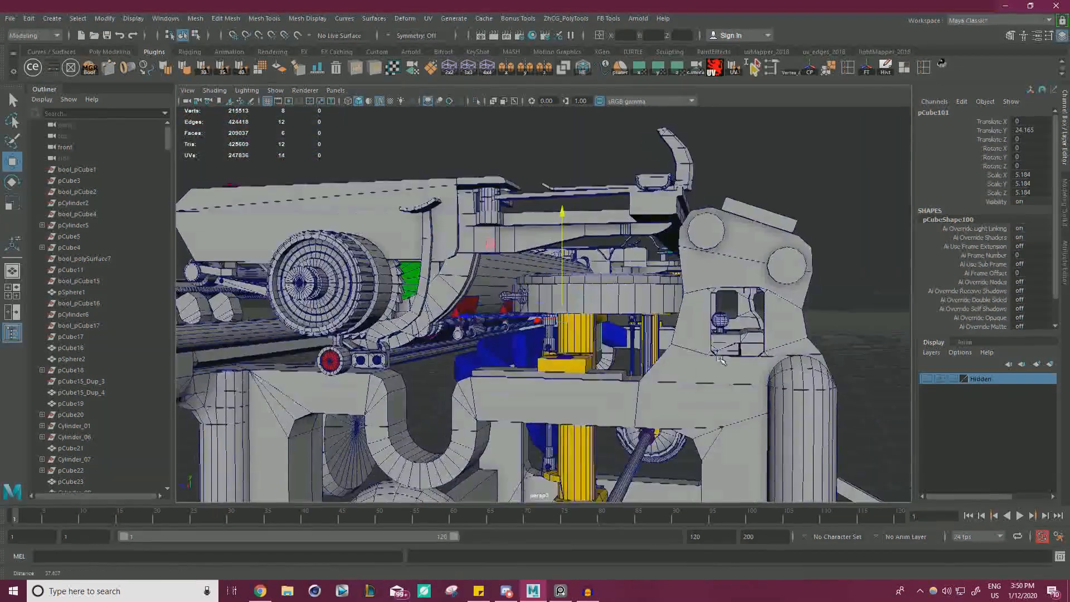
{"action": "scroll", "coordinate": [669, 356], "scroll_direction": "up", "scroll_amount": 10}
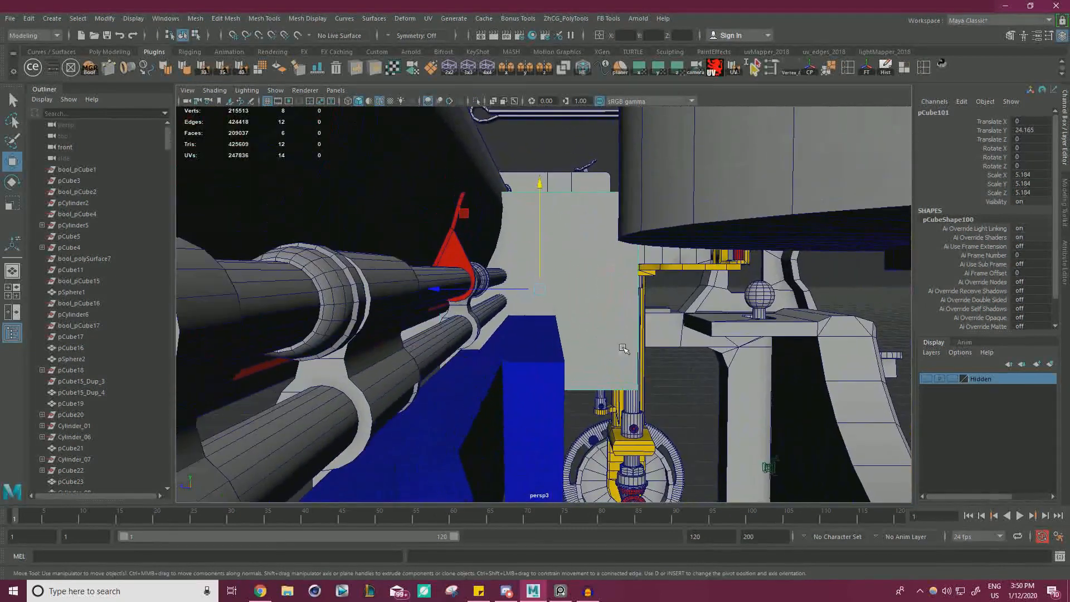
Move the cube's pivot to its front face by snapping it to a corner vertex.
{"action": "left_click_drag", "start_coordinate": [623, 348], "coordinate": [618, 334], "text": "alt"}
{"action": "key", "text": "d"}
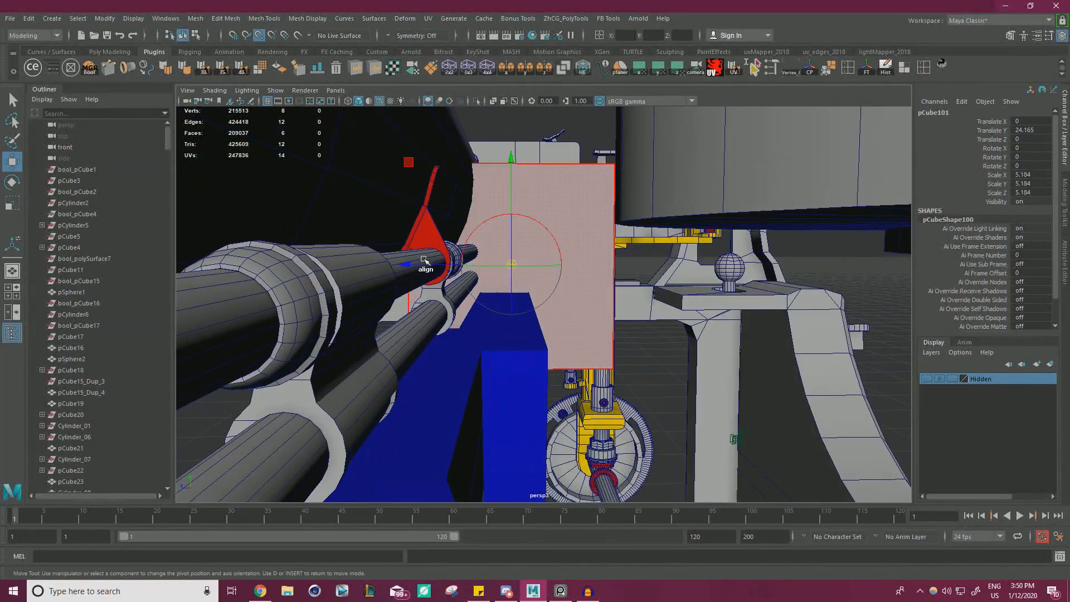
{"action": "key", "text": "v"}
{"action": "left_click_drag", "start_coordinate": [413, 263], "coordinate": [614, 163]}
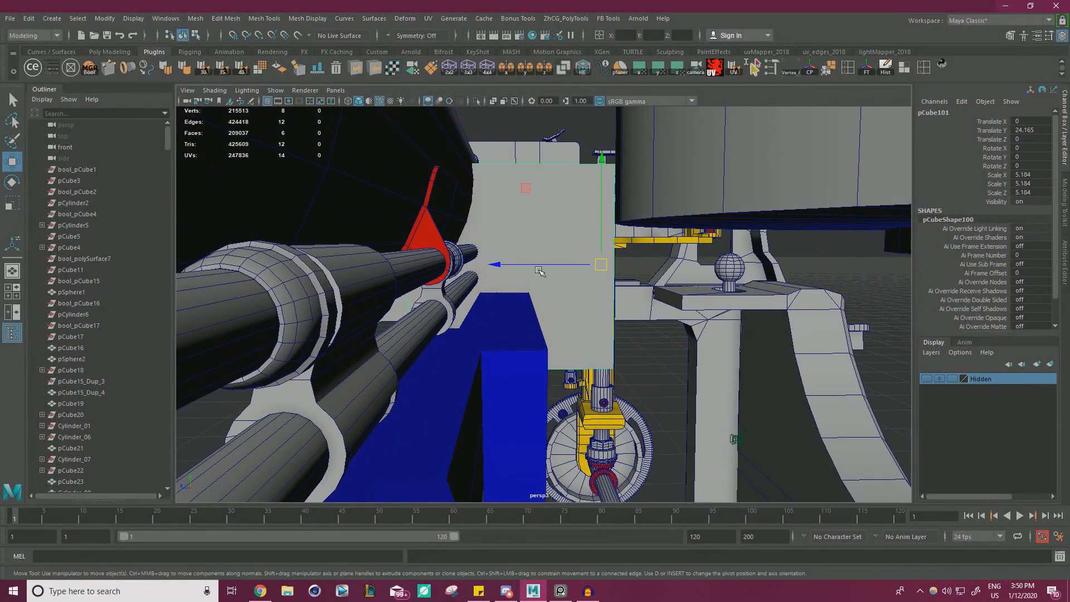
Move the cube back to Z 2.961 and lower it to about Y 22.479 at the blue bracket.
{"action": "left_click_drag", "start_coordinate": [524, 344], "coordinate": [593, 286], "text": "alt"}
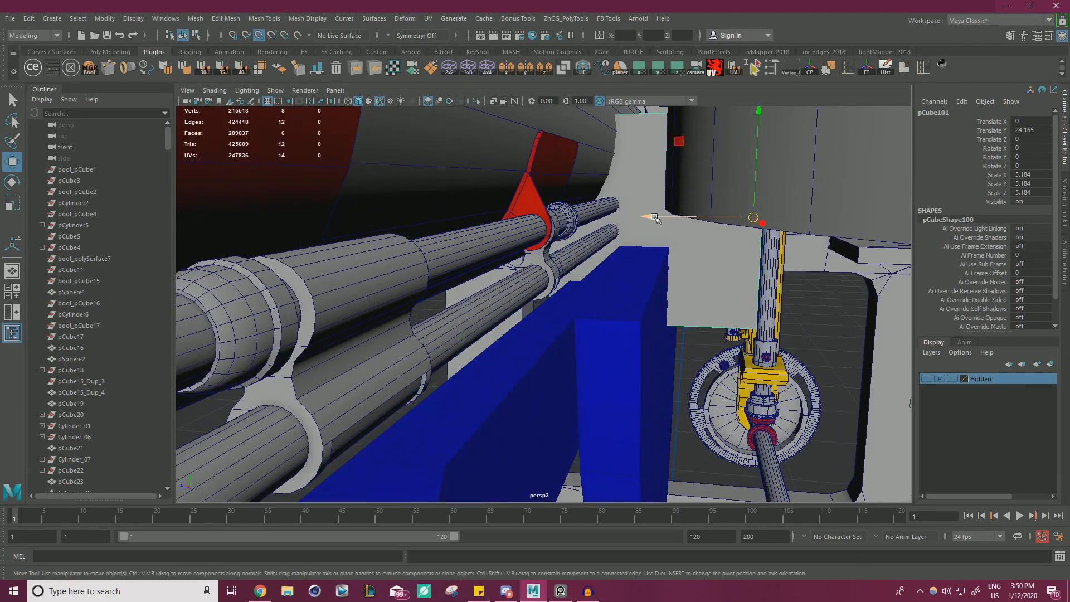
{"action": "left_click_drag", "start_coordinate": [655, 218], "coordinate": [578, 322]}
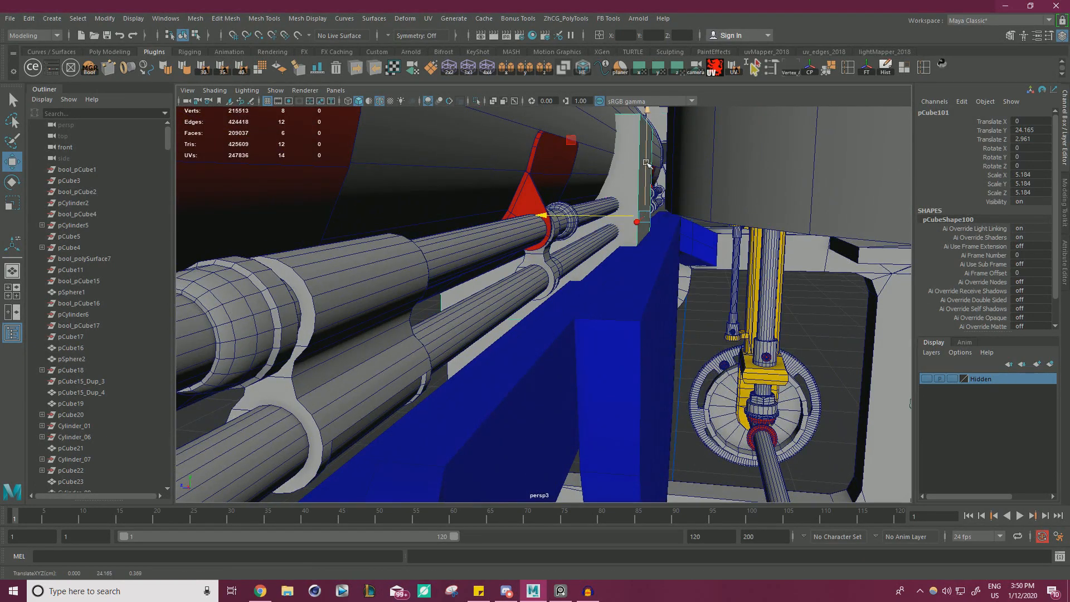
{"action": "left_click_drag", "start_coordinate": [643, 204], "coordinate": [643, 215]}
{"action": "left_click_drag", "start_coordinate": [579, 297], "coordinate": [657, 301], "text": "alt"}
{"action": "key", "text": "r"}
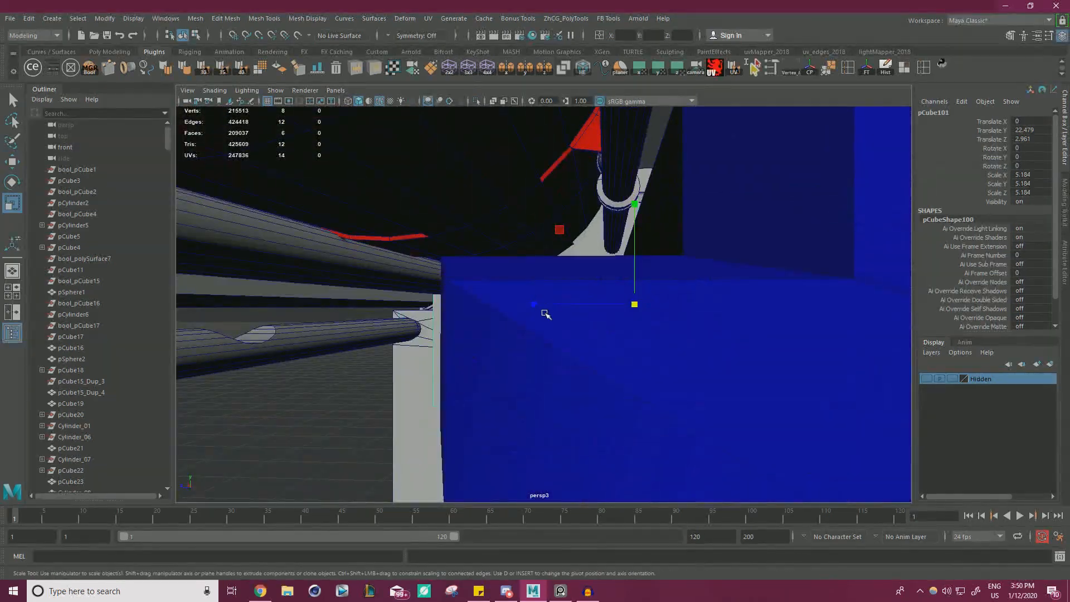
{"action": "left_click_drag", "start_coordinate": [543, 312], "coordinate": [641, 303]}
{"action": "left_click_drag", "start_coordinate": [640, 303], "coordinate": [665, 328], "text": "alt"}
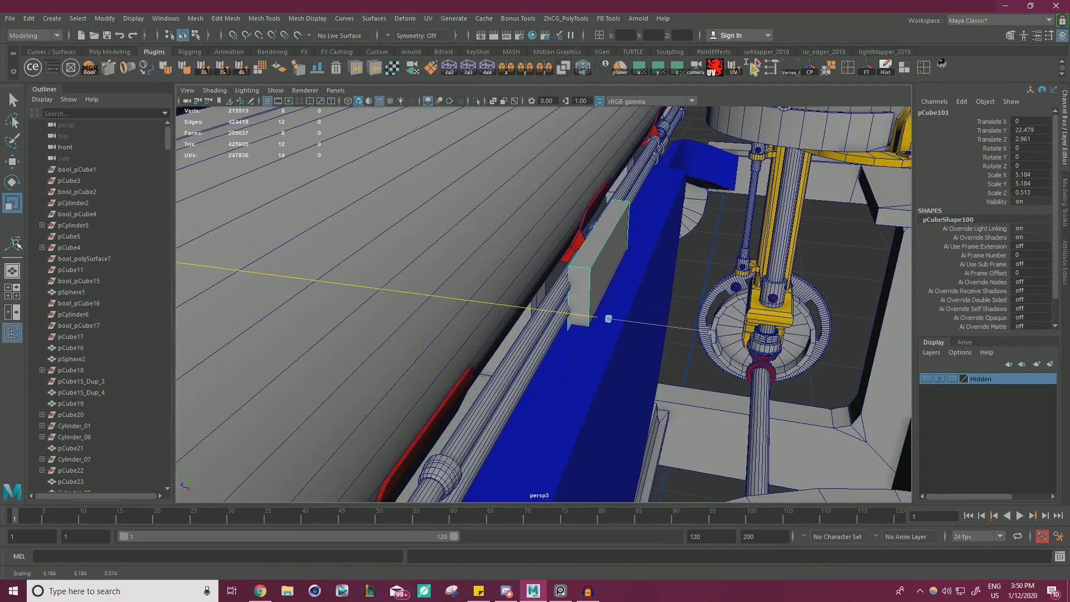
{"action": "left_click_drag", "start_coordinate": [16, 243], "coordinate": [16, 243]}
{"action": "left_click_drag", "start_coordinate": [716, 328], "coordinate": [681, 299], "text": "alt"}
{"action": "key", "text": "ctrl+z"}
{"action": "key", "text": "ctrl+z"}
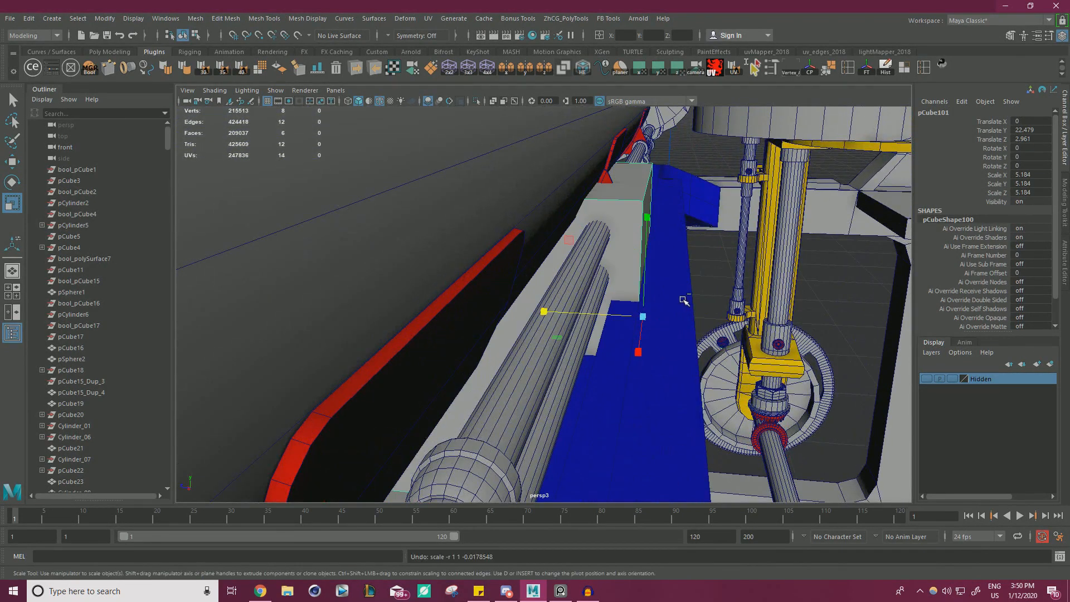
Thin the cube into a flat plate by scaling its depth to about 0.42 along Z.
{"action": "left_click_drag", "start_coordinate": [543, 312], "coordinate": [632, 321]}
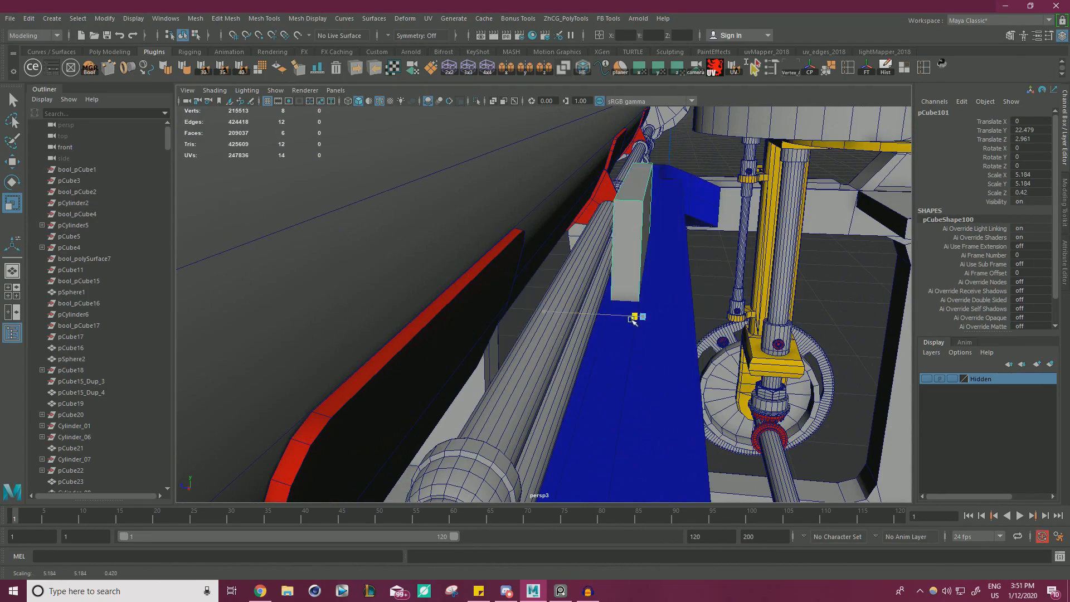
{"action": "right_click_drag", "start_coordinate": [629, 233], "coordinate": [628, 260]}
{"action": "left_click", "coordinate": [628, 257]}
{"action": "left_click_drag", "start_coordinate": [613, 255], "coordinate": [461, 306], "text": "alt"}
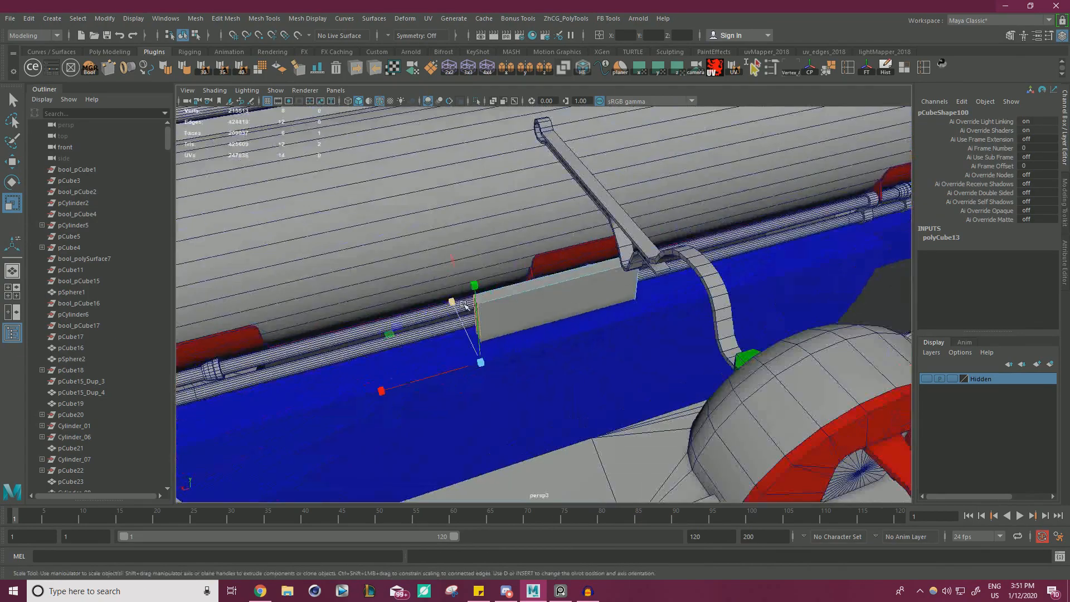
{"action": "key", "text": "w"}
{"action": "scroll", "coordinate": [452, 343], "scroll_direction": "down", "scroll_amount": 1}
{"action": "scroll", "coordinate": [452, 343], "scroll_direction": "down", "scroll_amount": 3}
{"action": "left_click_drag", "start_coordinate": [452, 343], "coordinate": [537, 303], "text": "alt"}
{"action": "scroll", "coordinate": [502, 298], "scroll_direction": "down", "scroll_amount": 2}
{"action": "right_click_drag", "start_coordinate": [249, 246], "coordinate": [294, 208]}
Stretch the thin plate along the blue bracket to an X scale of about 26.507.
{"action": "key", "text": "r"}
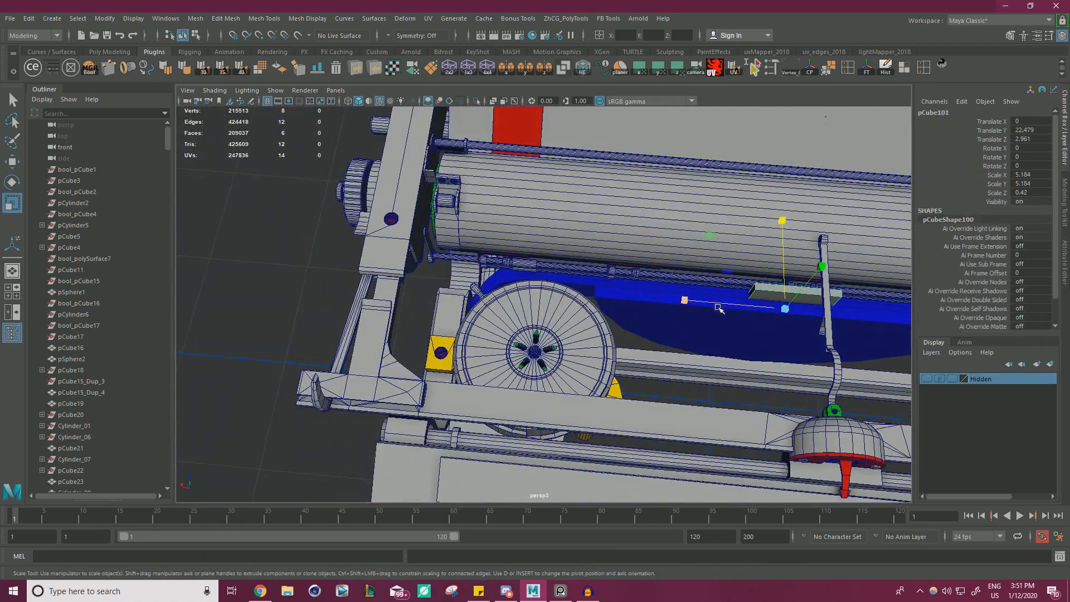
{"action": "left_click_drag", "start_coordinate": [685, 300], "coordinate": [340, 273]}
{"action": "left_click_drag", "start_coordinate": [608, 281], "coordinate": [727, 302], "text": "alt"}
{"action": "scroll", "coordinate": [700, 318], "scroll_direction": "up", "scroll_amount": 2}
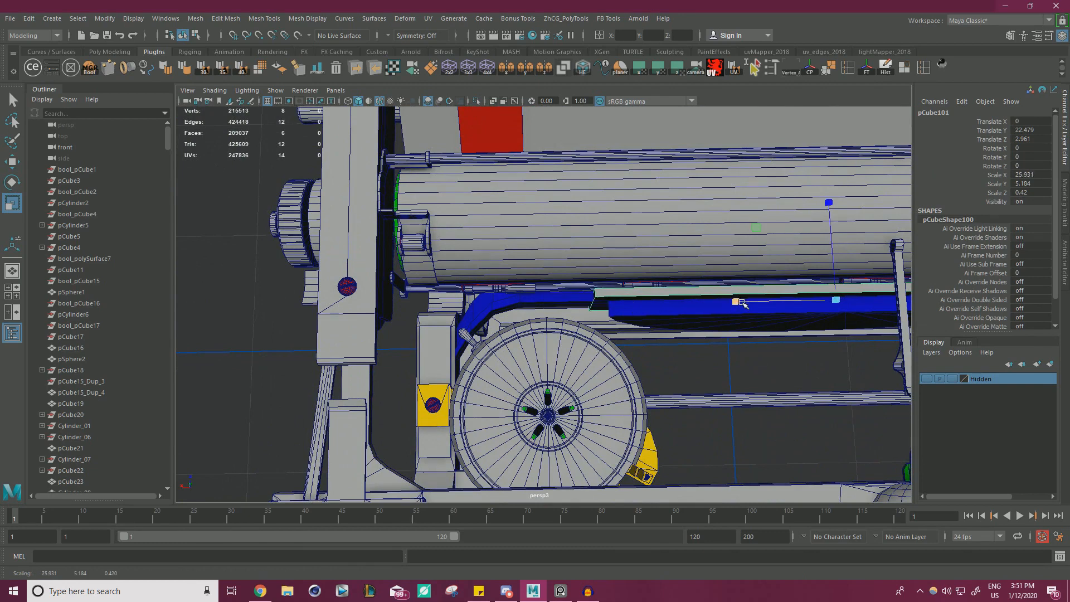
{"action": "mouse_move", "coordinate": [1069, 128]}
{"action": "left_mouse_down"}
{"action": "mouse_move", "coordinate": [726, 23]}
{"action": "mouse_move", "coordinate": [1069, 131]}
{"action": "left_mouse_up"}
Examine from the side how the thin plate sits against the blue bracket and the surrounding frame.
{"action": "left_click_drag", "start_coordinate": [622, 142], "coordinate": [657, 168], "text": "alt"}
{"action": "right_click_drag", "start_coordinate": [619, 181], "coordinate": [650, 206], "text": "alt"}
{"action": "middle_click_drag", "start_coordinate": [649, 206], "coordinate": [600, 246], "text": "alt"}
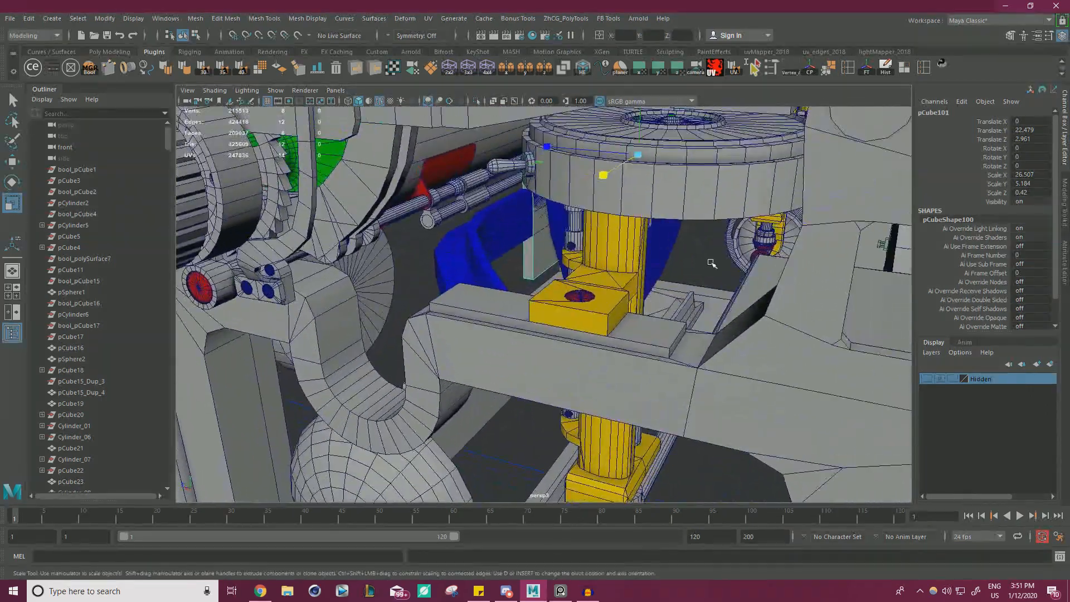
{"action": "right_click_drag", "start_coordinate": [731, 283], "coordinate": [697, 256], "text": "alt"}
{"action": "left_click_drag", "start_coordinate": [869, 282], "coordinate": [831, 235], "text": "alt"}
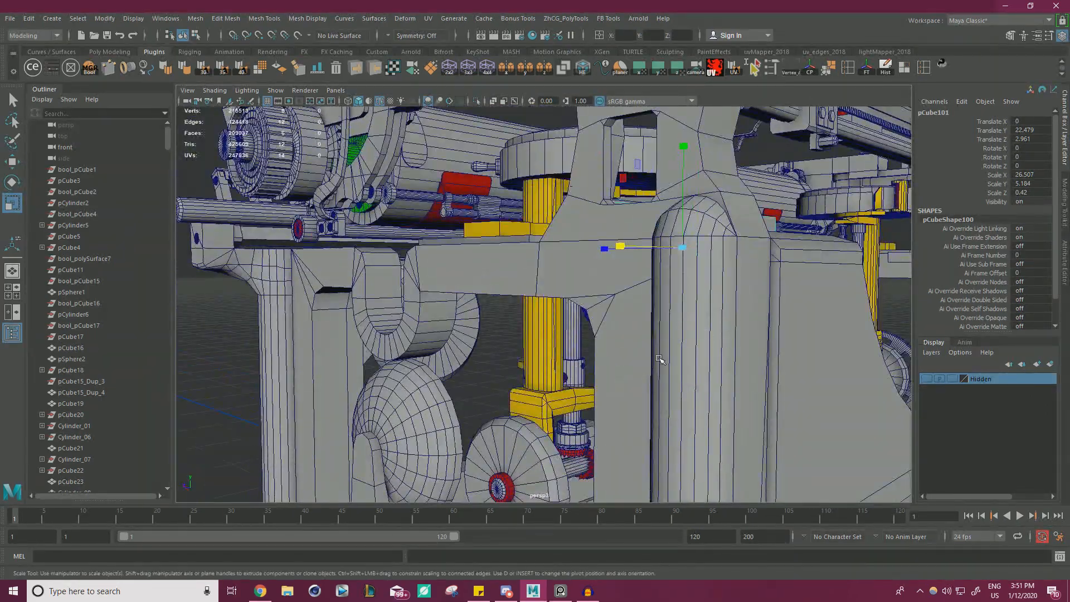
{"action": "key", "text": "alt+Tab"}
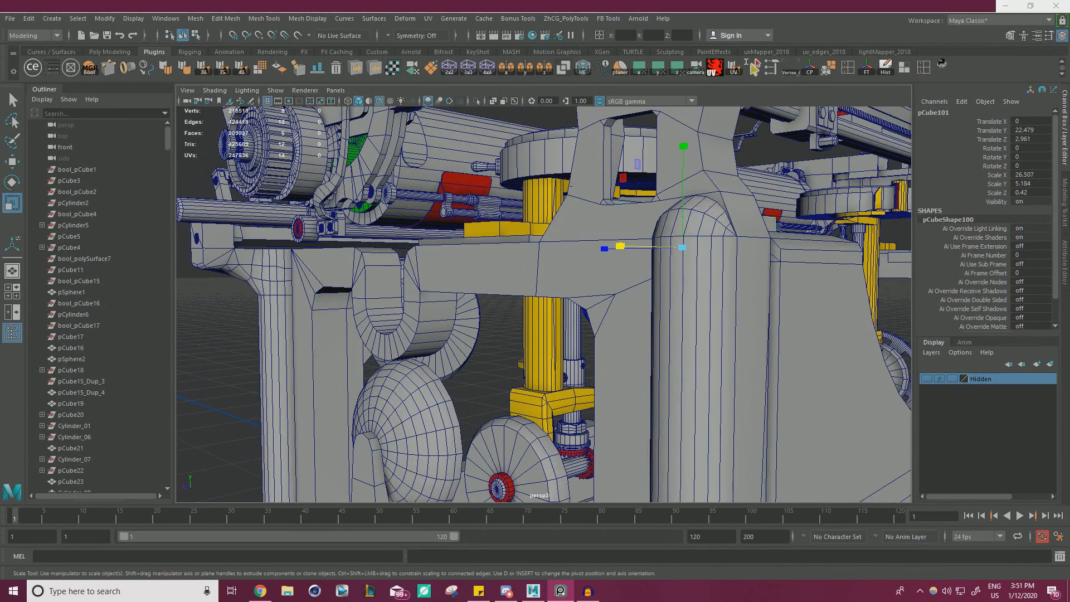
{"action": "left_click_drag", "start_coordinate": [462, 202], "coordinate": [546, 222], "text": "alt"}
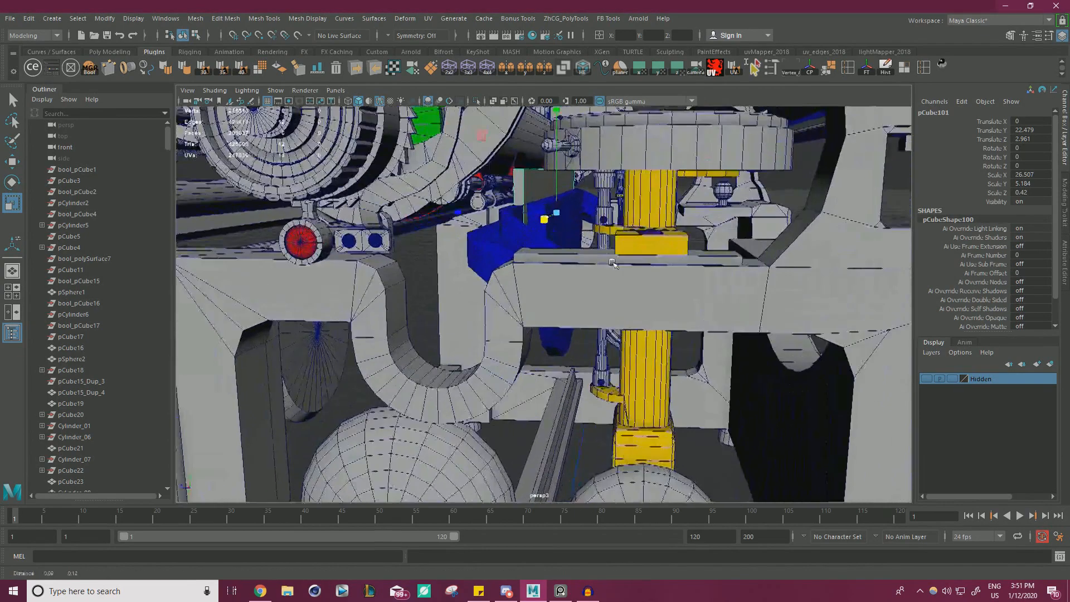
{"action": "right_click_drag", "start_coordinate": [546, 223], "coordinate": [678, 290], "text": "alt"}
{"action": "left_click_drag", "start_coordinate": [677, 288], "coordinate": [696, 296], "text": "alt"}
Select the thin plate's top face and lower it level with the top of the blue bracket using vertex snapping.
{"action": "right_click_drag", "start_coordinate": [542, 205], "coordinate": [542, 234]}
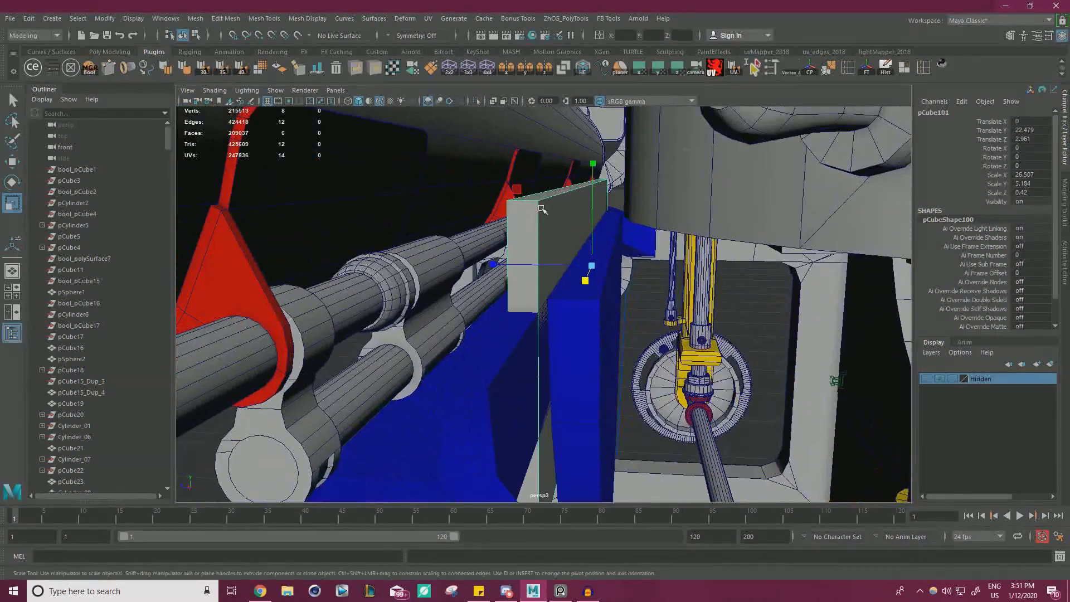
{"action": "left_click", "coordinate": [552, 193]}
{"action": "key", "text": "w"}
{"action": "key", "text": "v"}
{"action": "left_click_drag", "start_coordinate": [584, 168], "coordinate": [626, 302]}
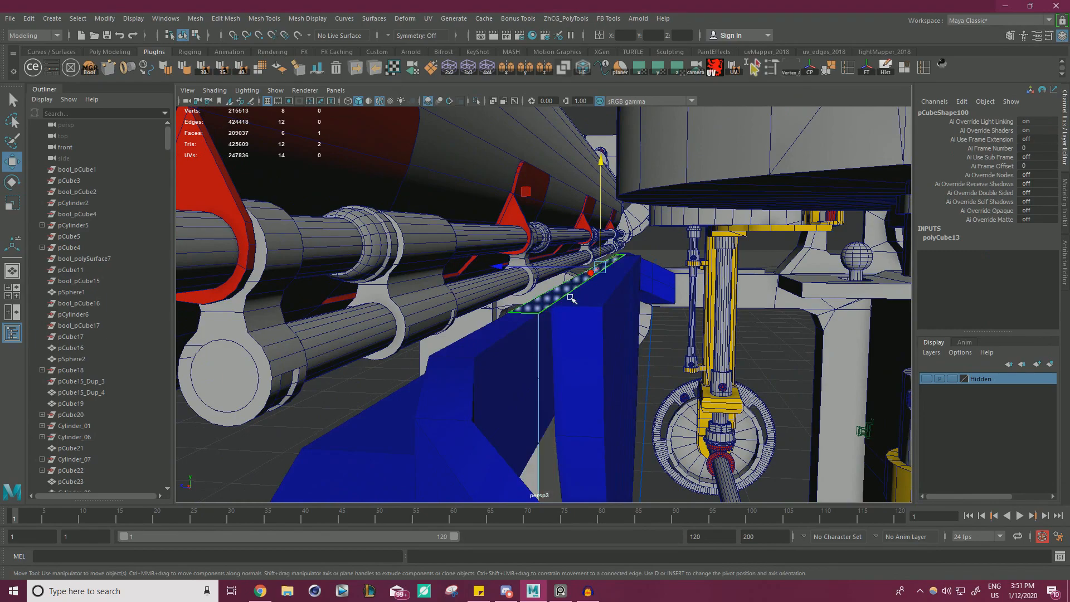
{"action": "right_click_drag", "start_coordinate": [778, 269], "coordinate": [816, 252]}
{"action": "scroll", "coordinate": [669, 278], "scroll_direction": "down", "scroll_amount": 5}
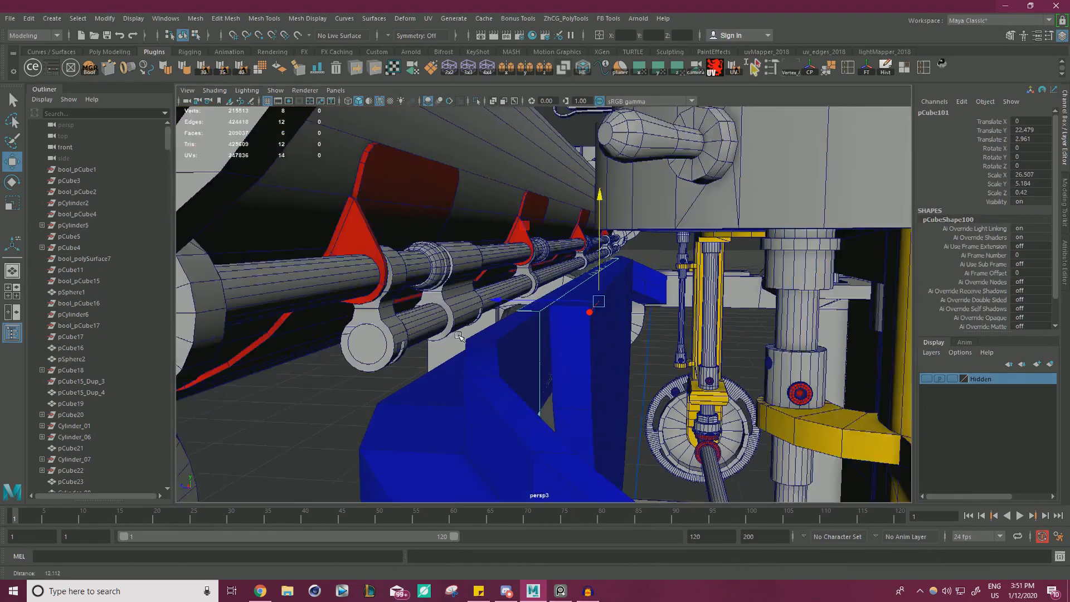
{"action": "left_click_drag", "start_coordinate": [540, 284], "coordinate": [507, 310], "text": "alt"}
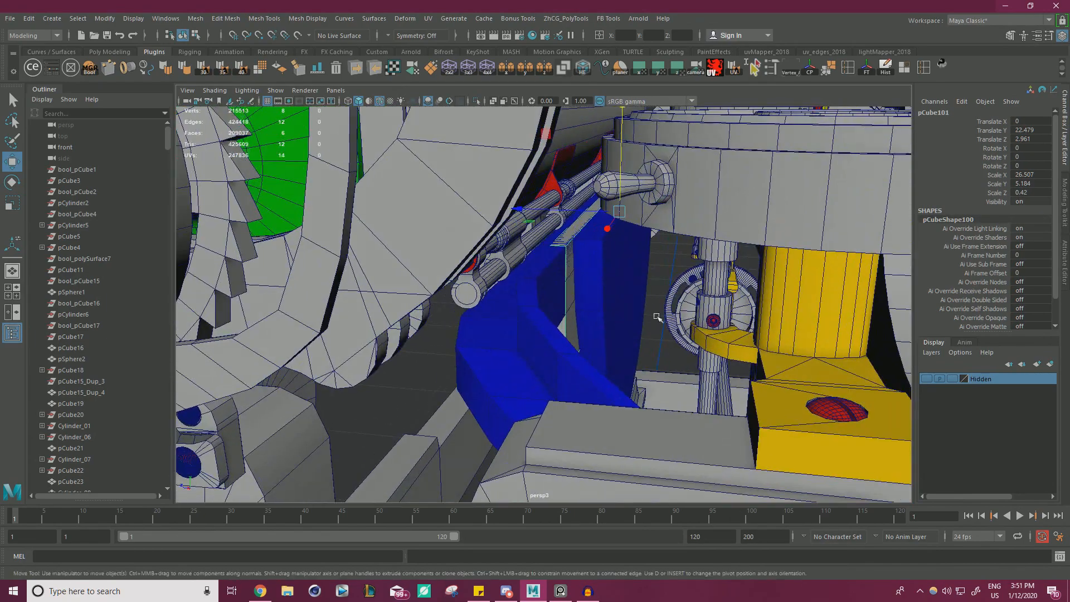
{"action": "left_click_drag", "start_coordinate": [685, 317], "coordinate": [567, 268], "text": "alt"}
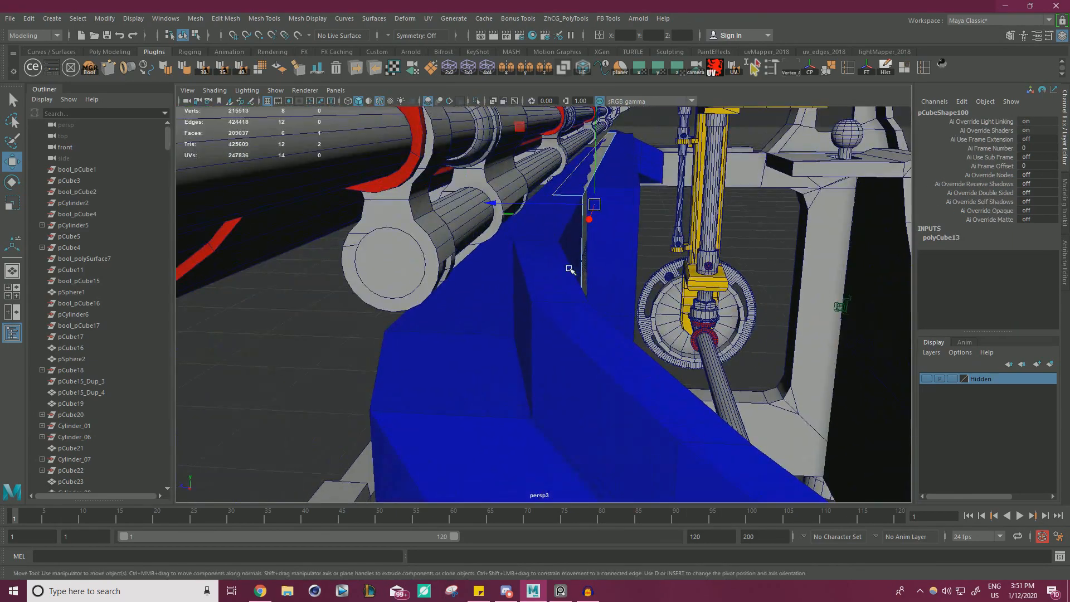
Move the thin plate's side face along Z to fit it against the blue bracket, using vertex snapping.
{"action": "key", "text": "v"}
{"action": "left_click_drag", "start_coordinate": [511, 205], "coordinate": [514, 242]}
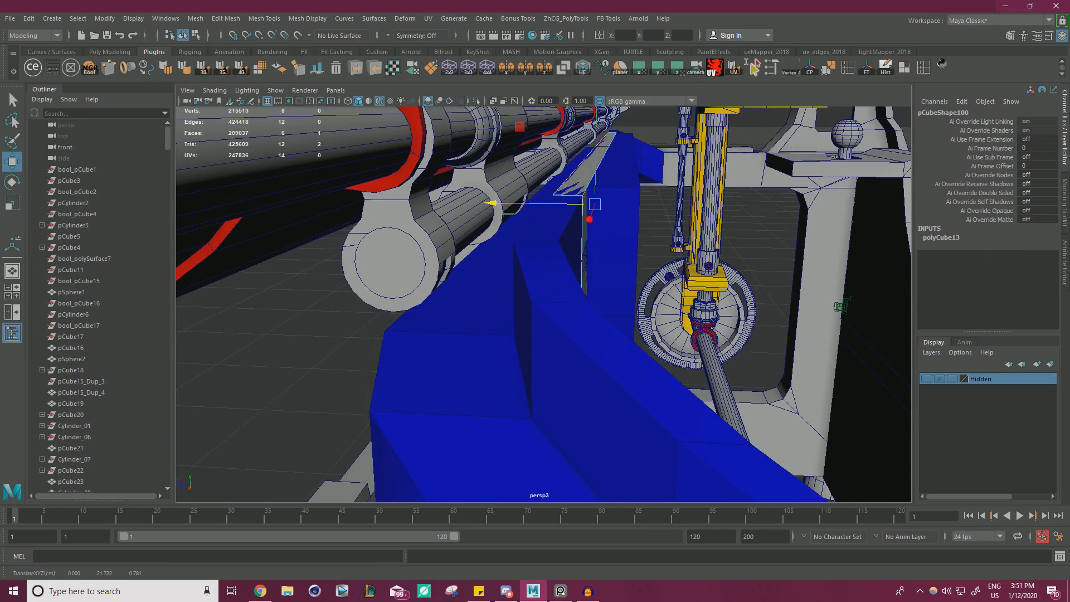
{"action": "mouse_move", "coordinate": [628, 225]}
{"action": "left_mouse_down", "text": "alt"}
{"action": "mouse_move", "coordinate": [659, 222]}
{"action": "mouse_move", "coordinate": [645, 223]}
{"action": "left_mouse_up", "text": "alt"}
{"action": "left_click_drag", "start_coordinate": [540, 210], "coordinate": [578, 228]}
Select the thin plate's bottom face and raise it to reduce the plate's height alongside the blue bracket.
{"action": "left_click_drag", "start_coordinate": [592, 179], "coordinate": [564, 399]}
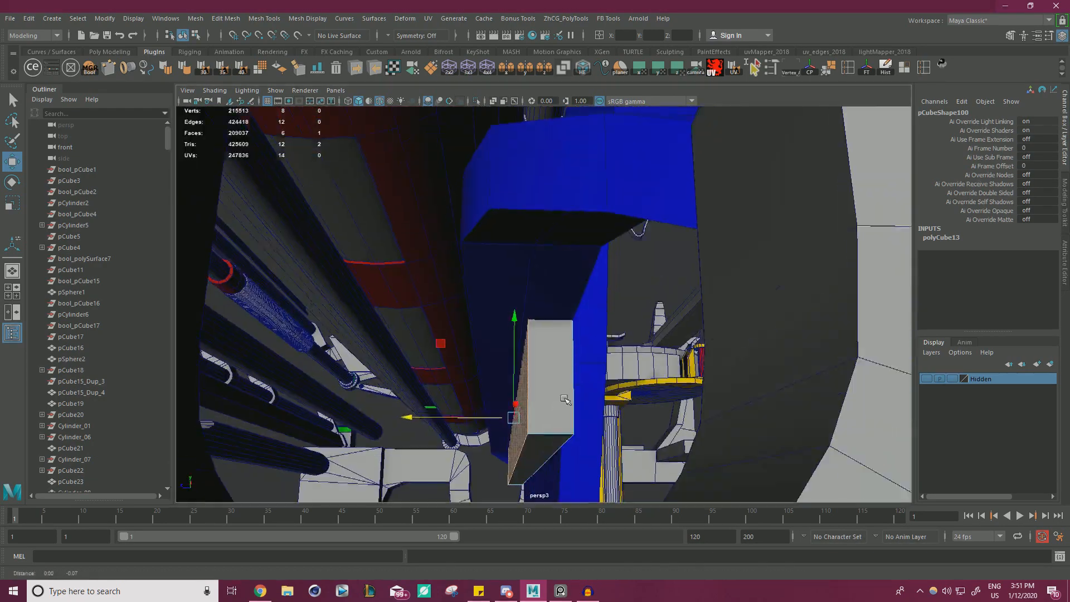
{"action": "middle_click_drag", "start_coordinate": [565, 399], "coordinate": [563, 382], "text": "alt"}
{"action": "left_click", "coordinate": [544, 406]}
{"action": "left_click_drag", "start_coordinate": [545, 406], "coordinate": [634, 362], "text": "alt"}
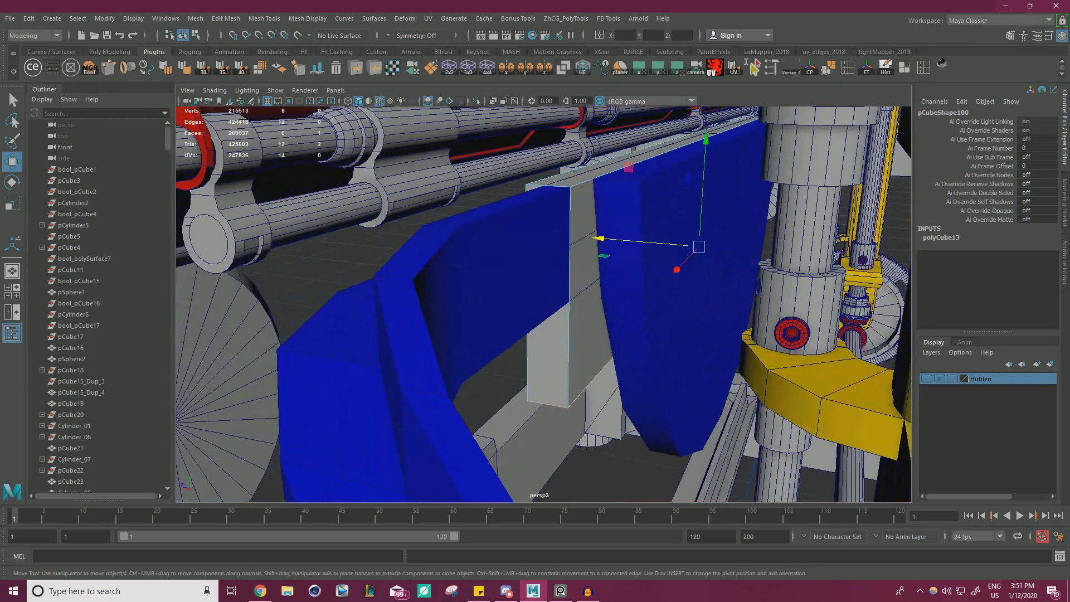
{"action": "key", "text": "alt+Tab"}
{"action": "left_click_drag", "start_coordinate": [690, 241], "coordinate": [702, 187]}
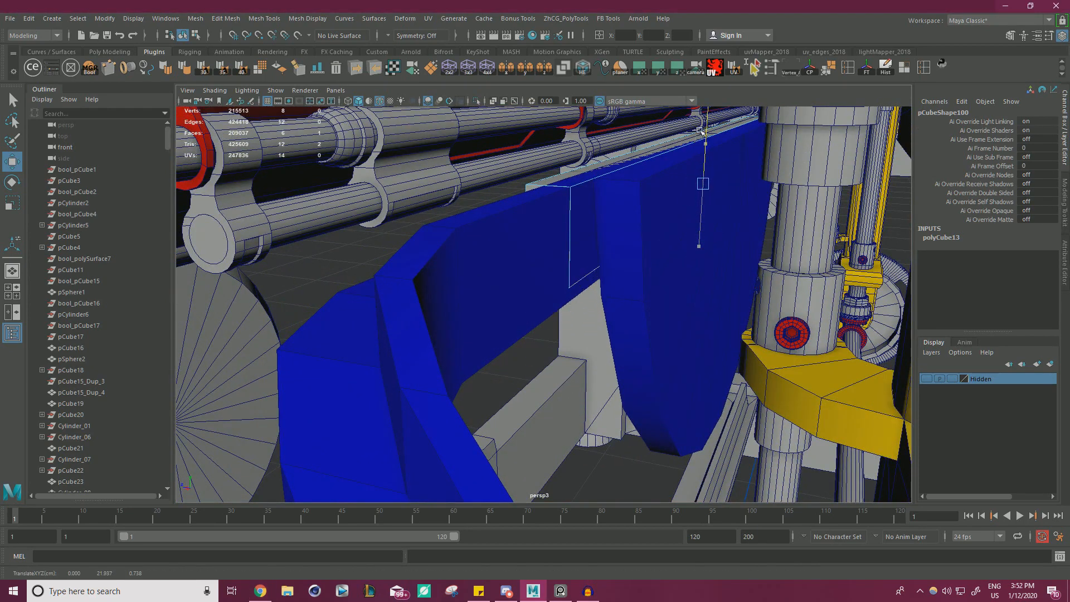
{"action": "left_click_drag", "start_coordinate": [647, 196], "coordinate": [539, 264], "text": "alt"}
{"action": "left_click_drag", "start_coordinate": [462, 224], "coordinate": [460, 233]}
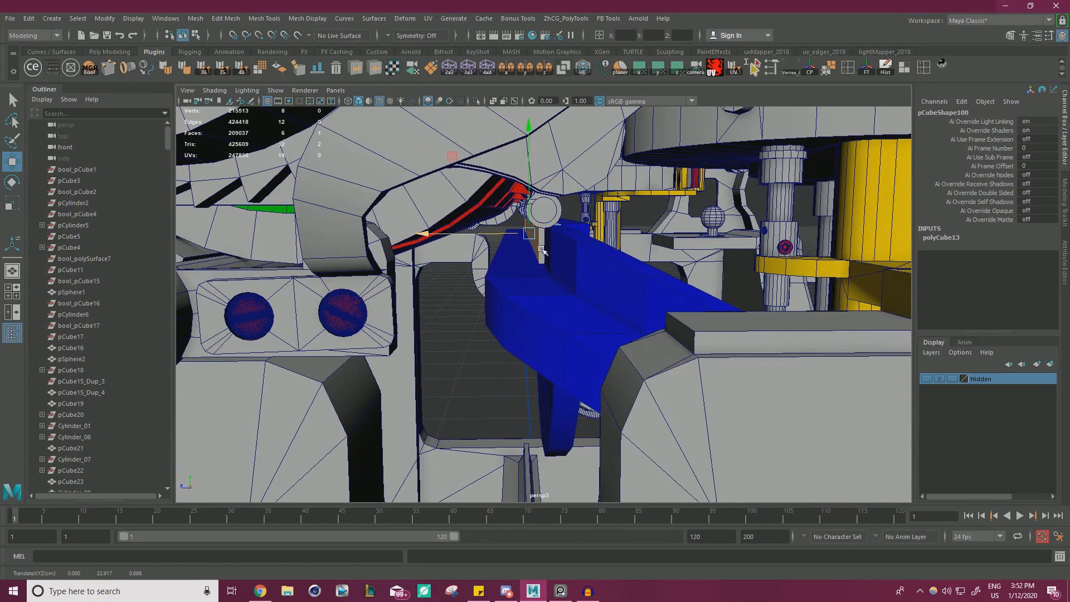
Cut an edge loop across the middle of the thin plate with Multi-Cut and delete the faces of one half.
{"action": "left_click_drag", "start_coordinate": [613, 250], "coordinate": [623, 289], "text": "alt"}
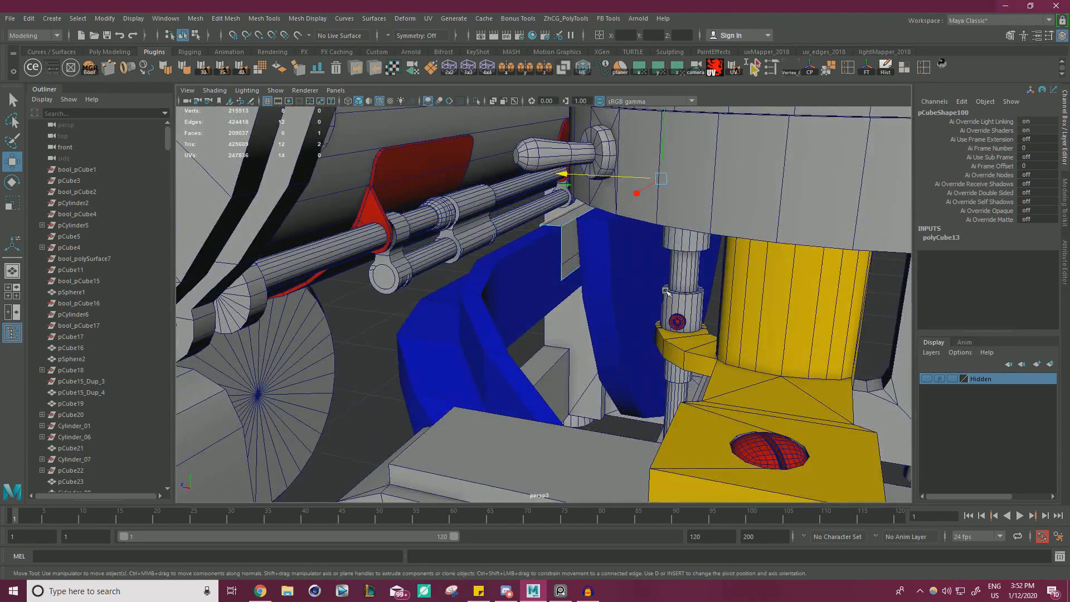
{"action": "right_click_drag", "start_coordinate": [371, 269], "coordinate": [426, 253]}
{"action": "left_click_drag", "start_coordinate": [494, 277], "coordinate": [624, 281], "text": "alt"}
{"action": "key", "text": "ctrl+shift+x"}
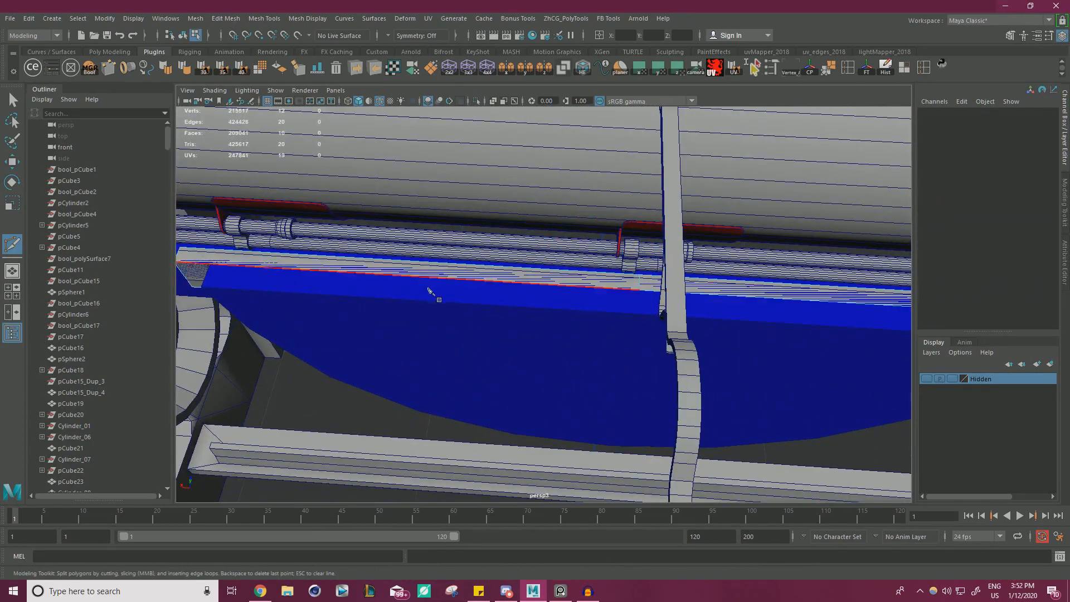
{"action": "scroll", "coordinate": [427, 291], "scroll_direction": "down", "scroll_amount": 10}
{"action": "left_click_drag", "start_coordinate": [428, 291], "coordinate": [390, 287], "text": "alt"}
{"action": "key", "text": "w"}
{"action": "right_click_drag", "start_coordinate": [760, 242], "coordinate": [760, 277]}
{"action": "left_click_drag", "start_coordinate": [763, 428], "coordinate": [608, 231]}
{"action": "key", "text": "Delete"}
Examine the halved plate's outer end against the blue bracket, yellow column and side frame, from close up and farther away.
{"action": "middle_click_drag", "start_coordinate": [607, 231], "coordinate": [669, 206], "text": "alt"}
{"action": "scroll", "coordinate": [668, 206], "scroll_direction": "up", "scroll_amount": 4}
{"action": "left_click_drag", "start_coordinate": [668, 206], "coordinate": [723, 206], "text": "alt"}
{"action": "scroll", "coordinate": [724, 234], "scroll_direction": "up", "scroll_amount": 4}
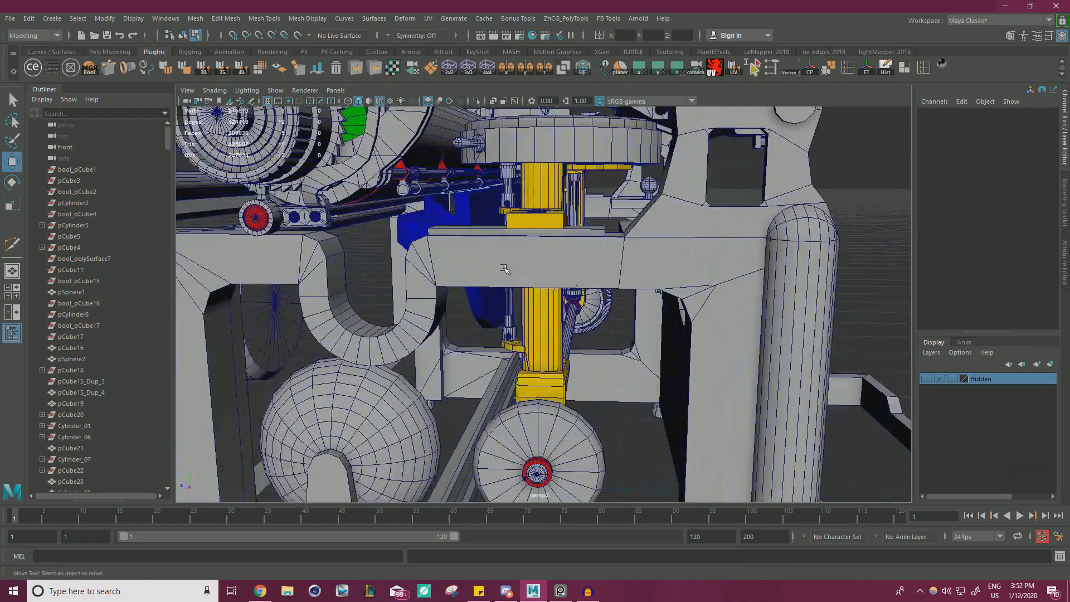
{"action": "left_click_drag", "start_coordinate": [669, 234], "coordinate": [607, 279], "text": "alt"}
{"action": "middle_click_drag", "start_coordinate": [558, 279], "coordinate": [665, 301], "text": "alt"}
{"action": "scroll", "coordinate": [665, 301], "scroll_direction": "up", "scroll_amount": 2}
{"action": "left_click_drag", "start_coordinate": [666, 301], "coordinate": [568, 282], "text": "alt"}
{"action": "scroll", "coordinate": [568, 282], "scroll_direction": "up", "scroll_amount": 1}
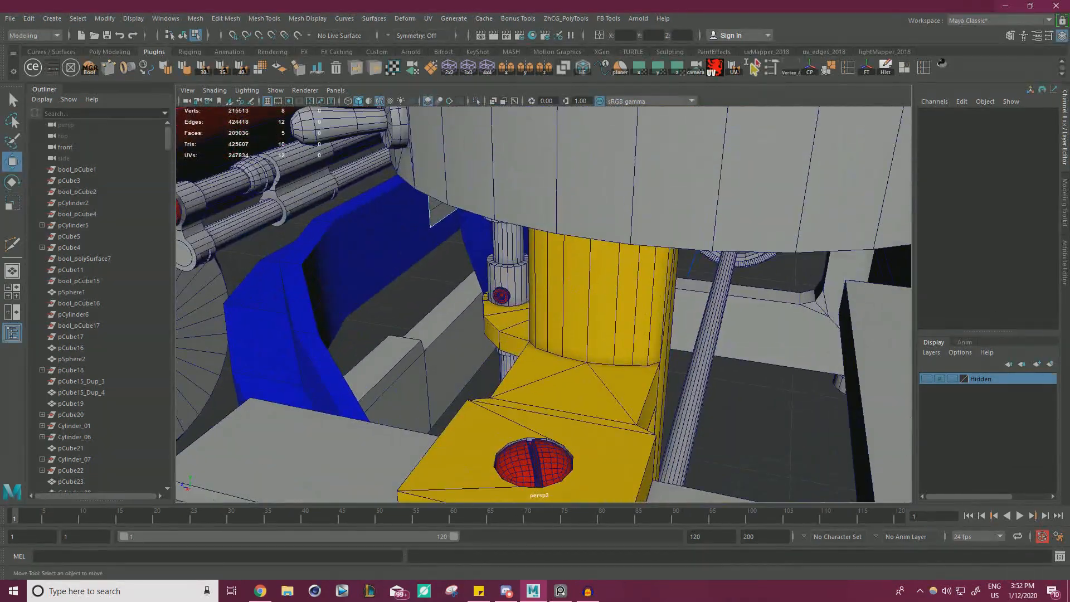
{"action": "left_click_drag", "start_coordinate": [1069, 170], "coordinate": [836, 3]}
{"action": "mouse_move", "coordinate": [329, 262]}
{"action": "left_mouse_down"}
{"action": "mouse_move", "coordinate": [336, 310]}
{"action": "mouse_move", "coordinate": [349, 318]}
{"action": "mouse_move", "coordinate": [387, 226]}
{"action": "mouse_move", "coordinate": [362, 322]}
{"action": "mouse_move", "coordinate": [358, 299]}
{"action": "mouse_move", "coordinate": [373, 316]}
{"action": "mouse_move", "coordinate": [351, 300]}
{"action": "mouse_move", "coordinate": [370, 267]}
{"action": "mouse_move", "coordinate": [461, 337]}
{"action": "mouse_move", "coordinate": [290, 313]}
{"action": "mouse_move", "coordinate": [210, 401]}
{"action": "mouse_move", "coordinate": [227, 362]}
{"action": "mouse_move", "coordinate": [222, 382]}
{"action": "left_mouse_up"}
{"action": "left_click_drag", "start_coordinate": [724, 7], "coordinate": [1069, 6]}
{"action": "scroll", "coordinate": [563, 292], "scroll_direction": "down", "scroll_amount": 8}
{"action": "left_click_drag", "start_coordinate": [549, 307], "coordinate": [425, 285], "text": "alt"}
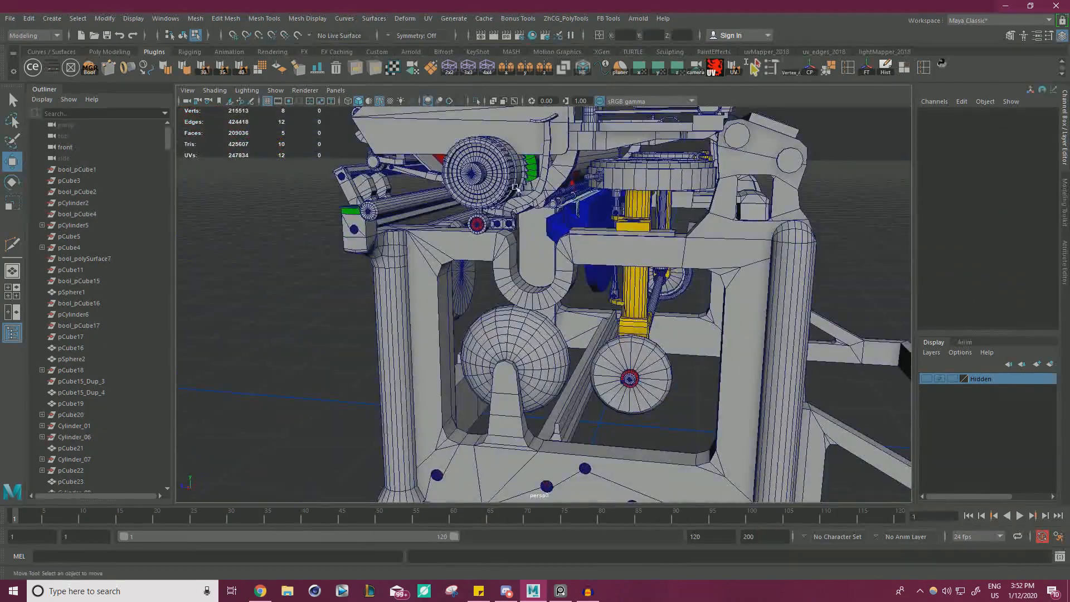
{"action": "scroll", "coordinate": [563, 321], "scroll_direction": "up", "scroll_amount": 5}
{"action": "right_click_drag", "start_coordinate": [563, 320], "coordinate": [565, 319], "text": "alt"}
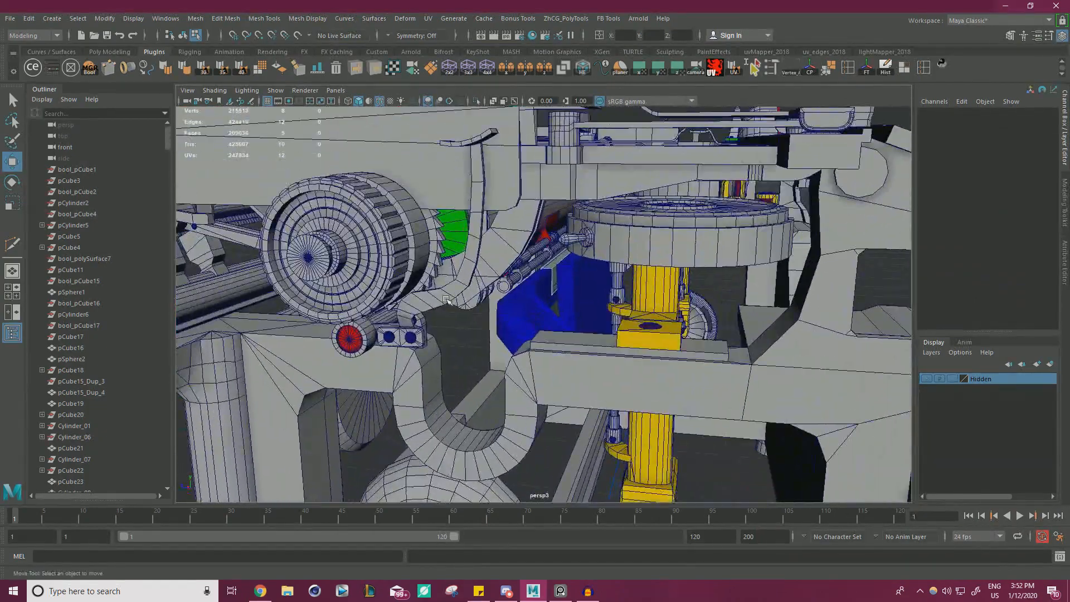
{"action": "mouse_move", "coordinate": [477, 313]}
{"action": "left_mouse_down", "text": "alt"}
{"action": "mouse_move", "coordinate": [465, 323]}
{"action": "mouse_move", "coordinate": [487, 330]}
{"action": "left_mouse_up", "text": "alt"}
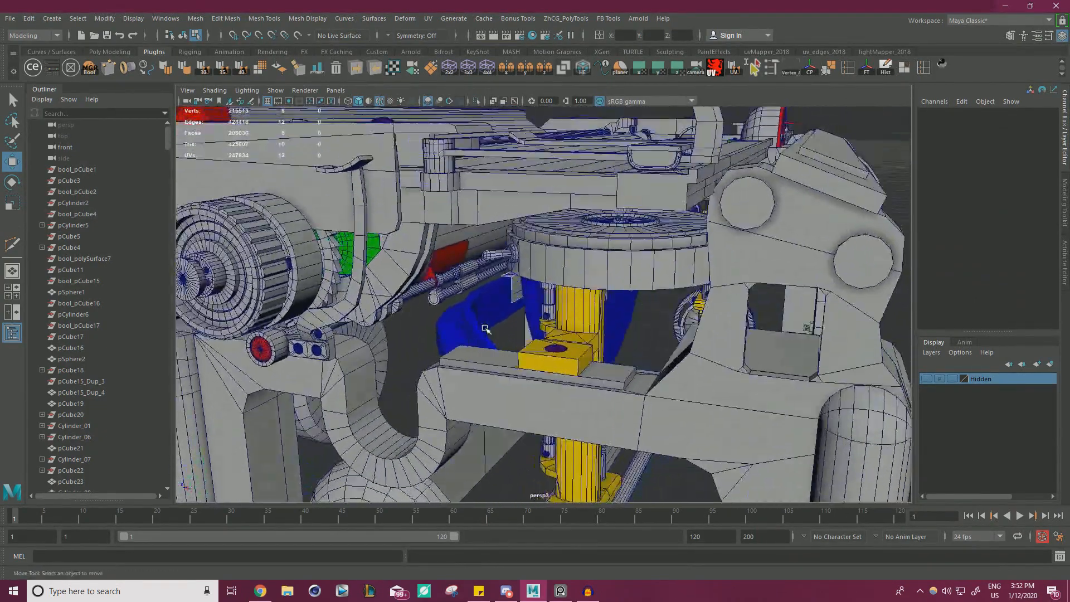
{"action": "right_click_drag", "start_coordinate": [487, 329], "coordinate": [650, 379], "text": "alt"}
{"action": "left_click_drag", "start_coordinate": [649, 379], "coordinate": [677, 362], "text": "alt"}
{"action": "right_click_drag", "start_coordinate": [677, 362], "coordinate": [805, 347], "text": "alt"}
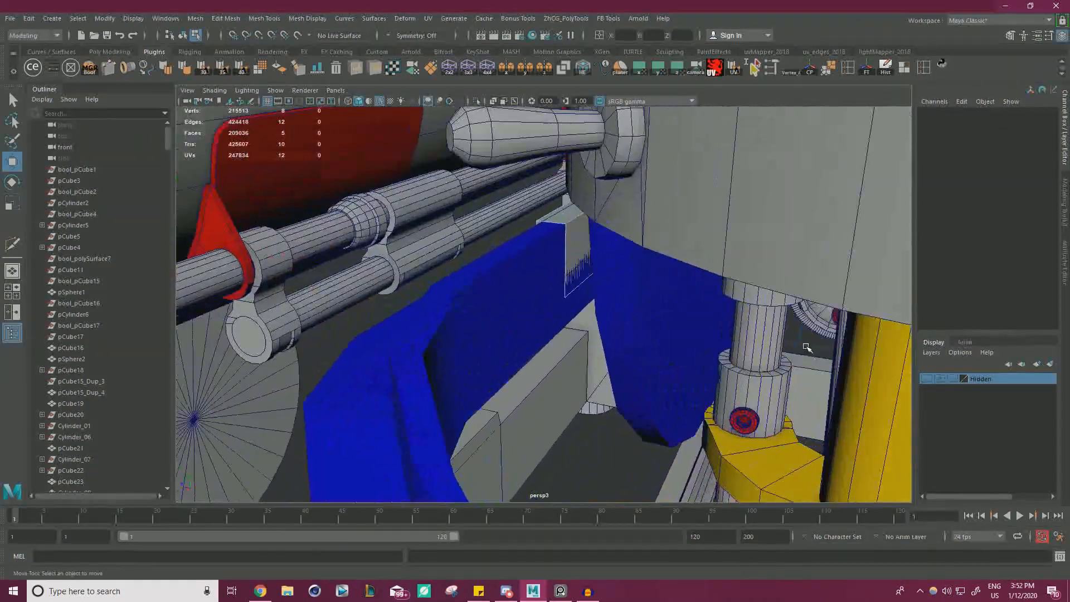
{"action": "right_click_drag", "start_coordinate": [708, 317], "coordinate": [532, 304], "text": "alt"}
{"action": "right_click_drag", "start_coordinate": [605, 425], "coordinate": [579, 381]}
Select the end face of the halved plate and extrude it outward past the blue bracket toward the side frame.
{"action": "left_click", "coordinate": [561, 285]}
{"action": "middle_click_drag", "start_coordinate": [579, 381], "coordinate": [685, 289], "text": "alt"}
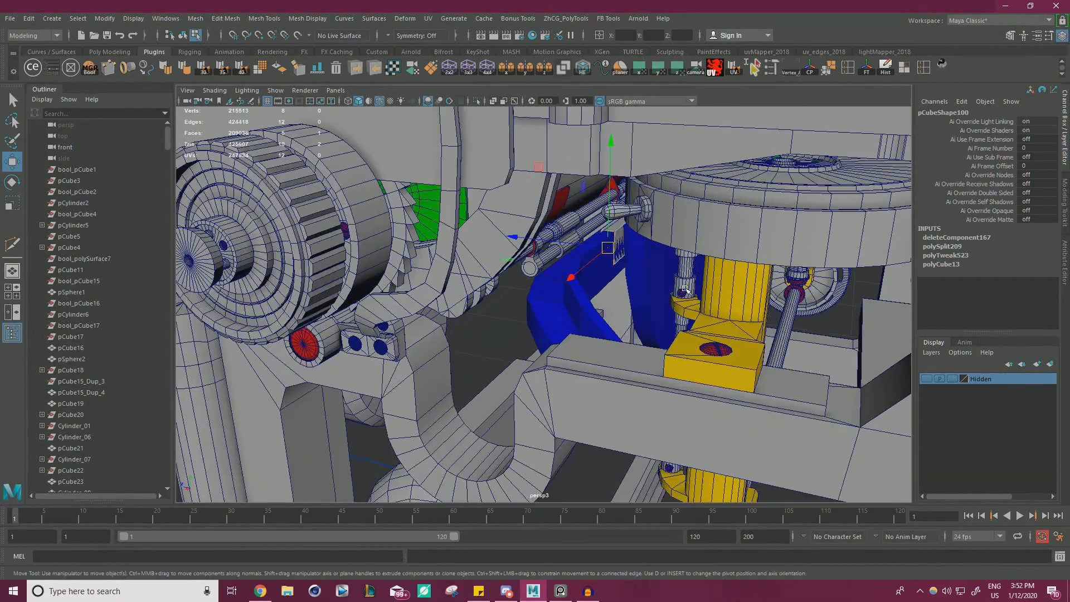
{"action": "key", "text": "alt+Tab"}
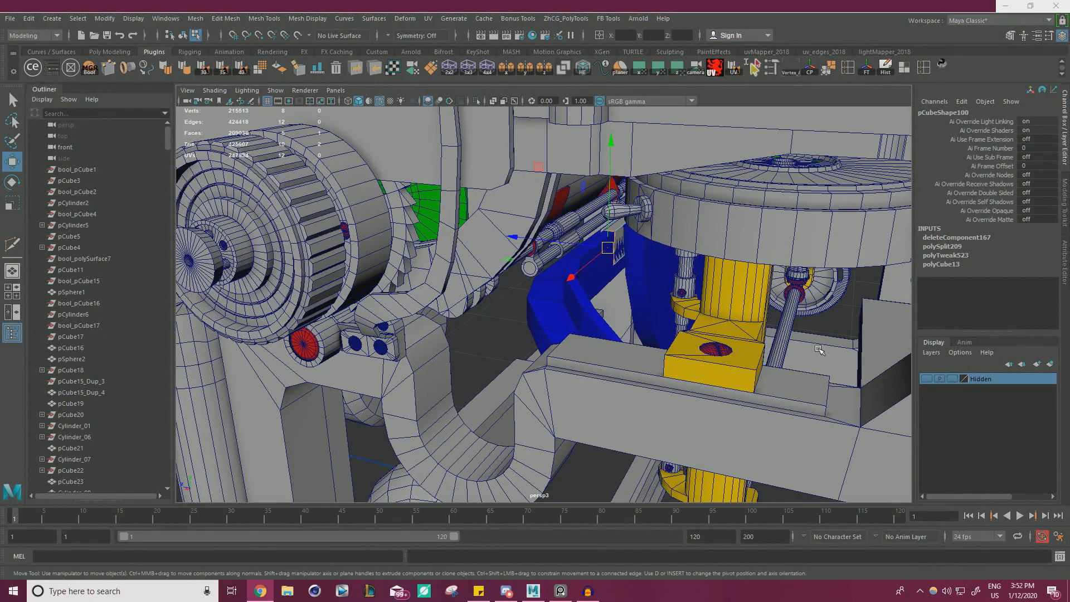
{"action": "left_click_drag", "start_coordinate": [560, 314], "coordinate": [573, 296], "text": "alt"}
{"action": "right_click_drag", "start_coordinate": [573, 296], "coordinate": [626, 289], "text": "alt"}
{"action": "left_click_drag", "start_coordinate": [625, 289], "coordinate": [664, 287], "text": "alt"}
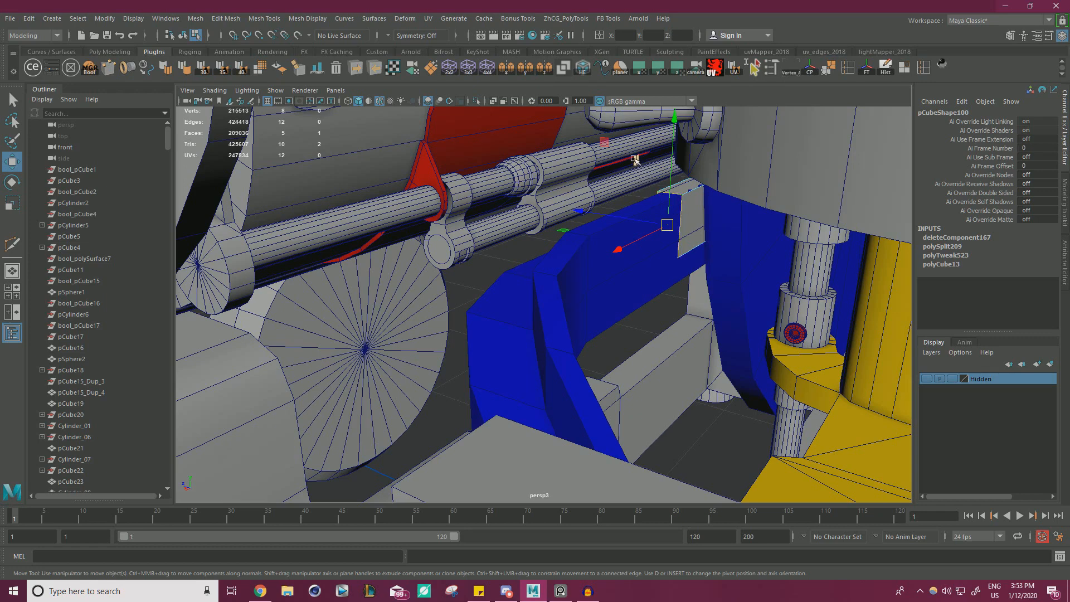
{"action": "key", "text": "ctrl+e"}
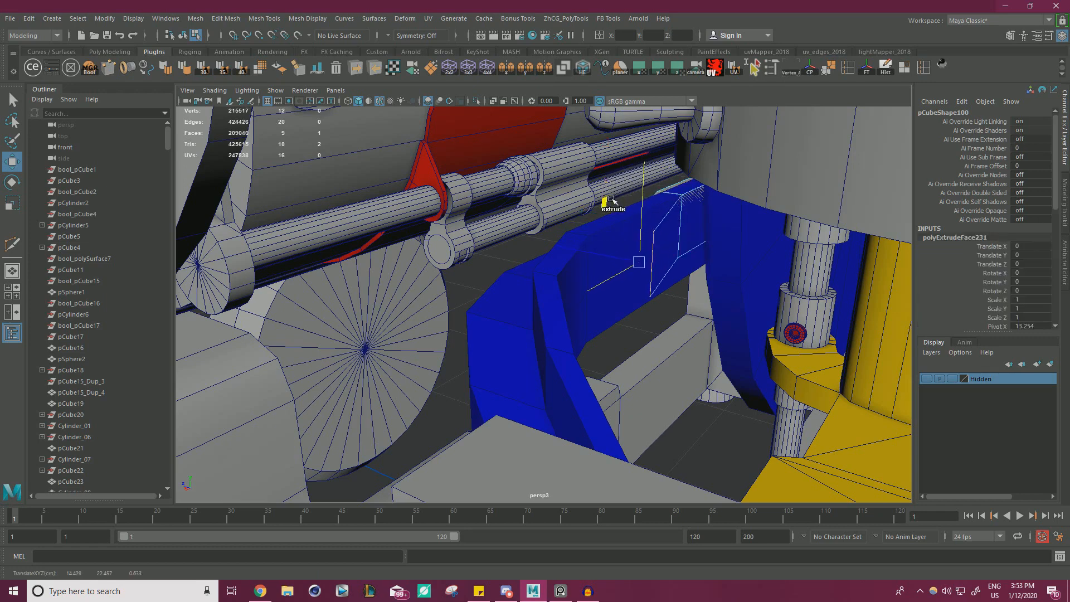
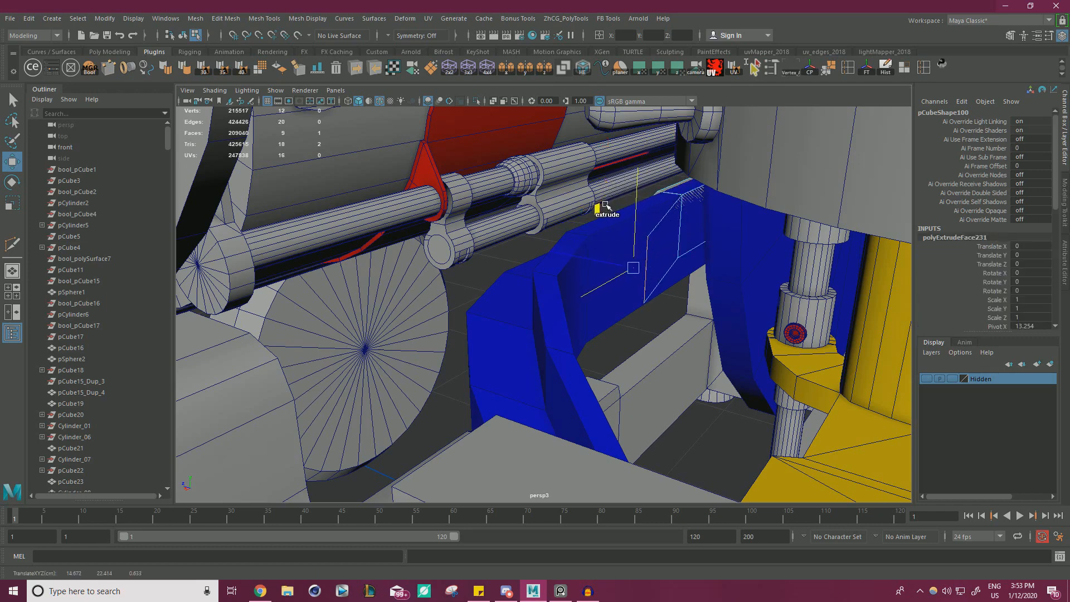
Shift the plate's extruded end diagonally outward and extrude another straight section toward the side frame.
{"action": "middle_click_drag", "start_coordinate": [606, 206], "coordinate": [599, 213]}
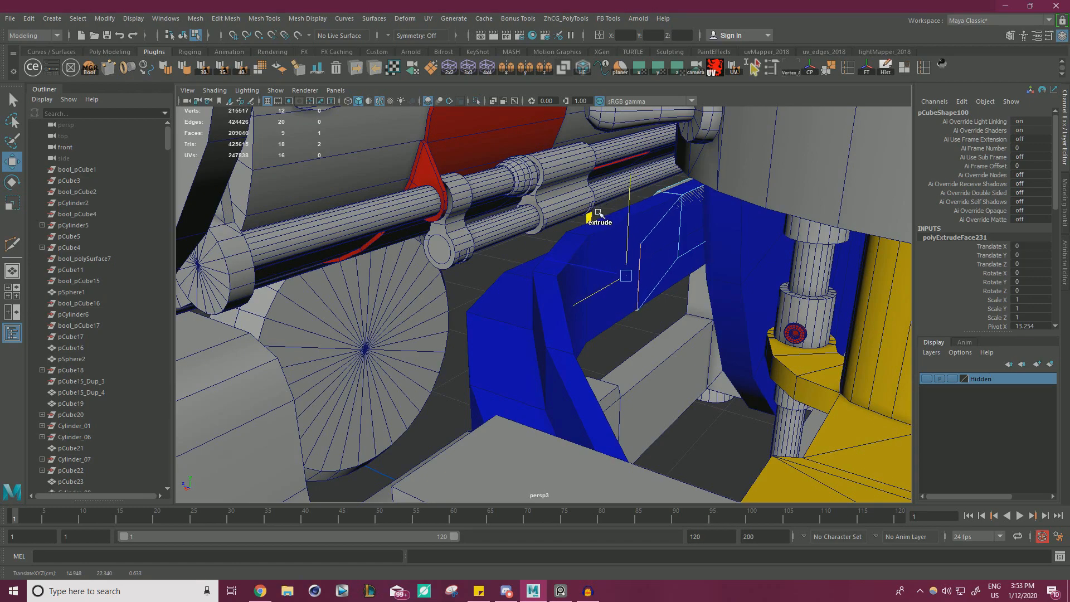
{"action": "mouse_move", "coordinate": [599, 213]}
{"action": "left_mouse_down", "text": "alt"}
{"action": "mouse_move", "coordinate": [676, 240]}
{"action": "mouse_move", "coordinate": [589, 230]}
{"action": "left_mouse_up", "text": "alt"}
{"action": "left_click_drag", "start_coordinate": [553, 235], "coordinate": [497, 263], "text": "shift"}
Try to extrude the inner side face of the plate's end section away from the blue bracket.
{"action": "left_click", "coordinate": [484, 228]}
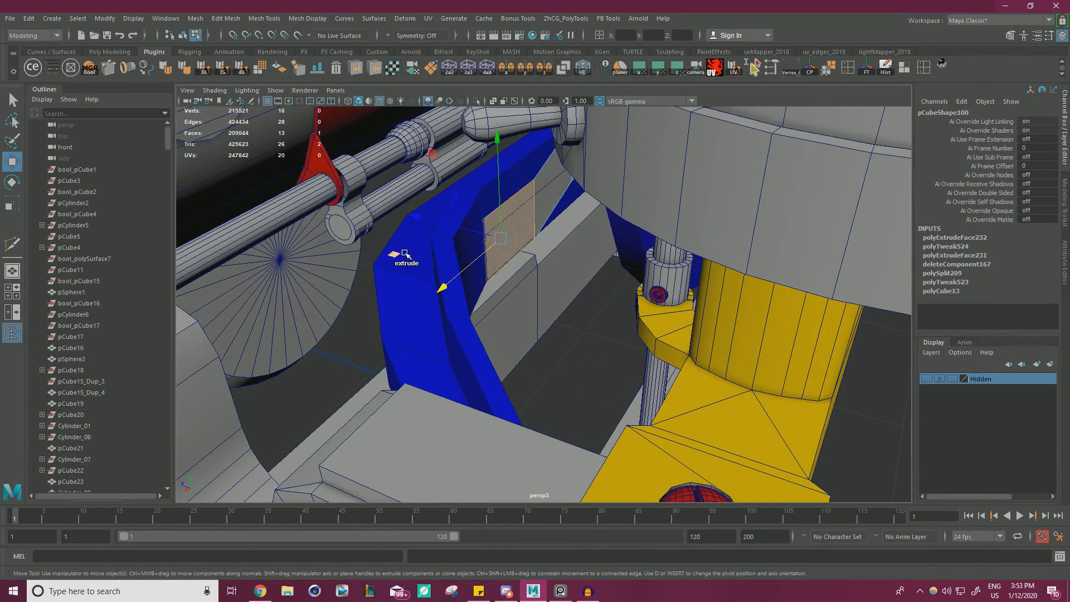
{"action": "left_click_drag", "start_coordinate": [405, 254], "coordinate": [440, 312], "text": "shift"}
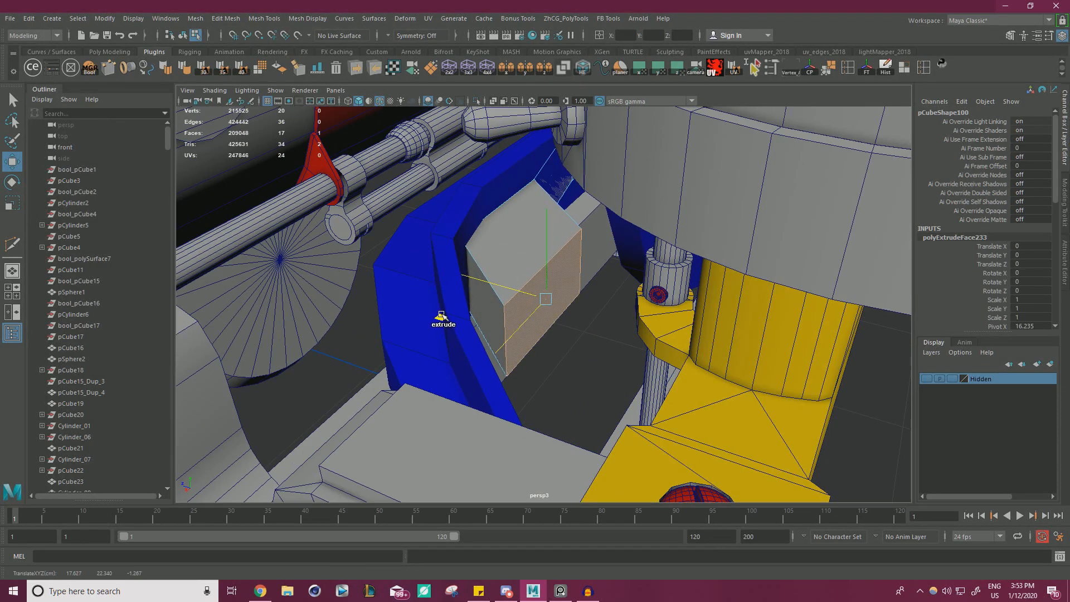
{"action": "key", "text": "ctrl+z"}
{"action": "left_click_drag", "start_coordinate": [432, 219], "coordinate": [459, 226], "text": "shift"}
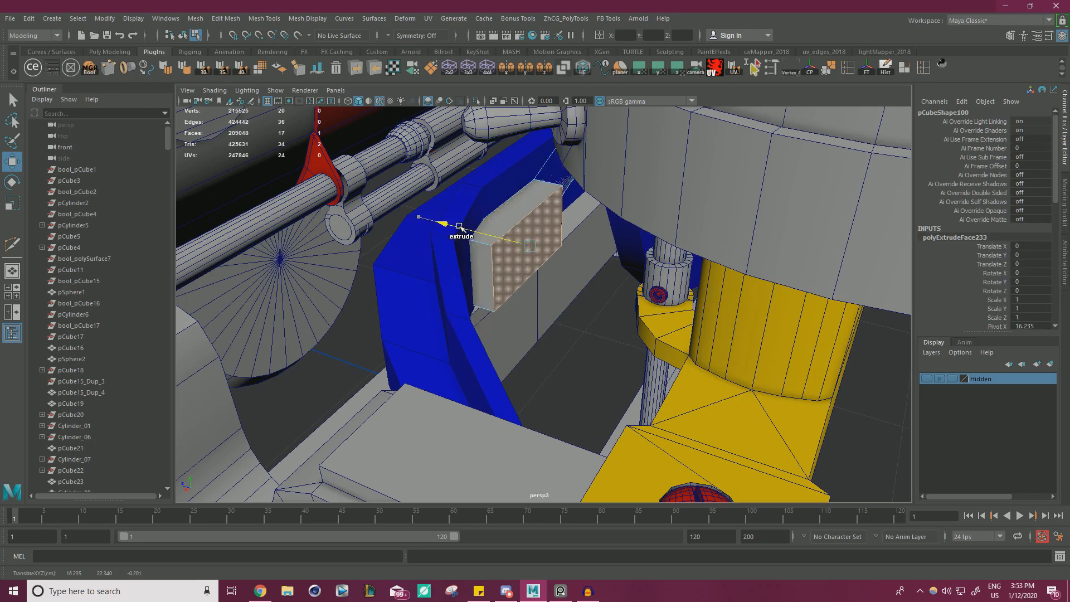
{"action": "key", "text": "ctrl+z"}
Delete the blue inner bracket that surrounds the thin plate.
{"action": "right_click_drag", "start_coordinate": [506, 233], "coordinate": [556, 213]}
{"action": "left_click", "coordinate": [557, 340]}
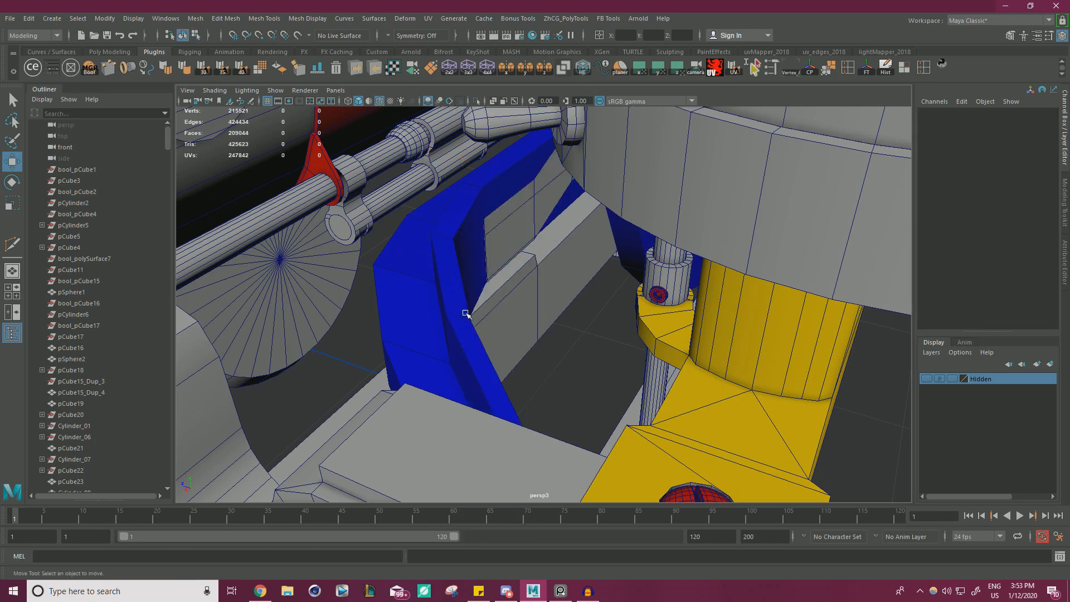
{"action": "left_click", "coordinate": [455, 306]}
{"action": "key", "text": "Delete"}
Check the Underwood typewriter reference on Sketchfab, and extrude the inner side face of the plate's end section sideways into a block.
{"action": "left_click", "coordinate": [494, 232]}
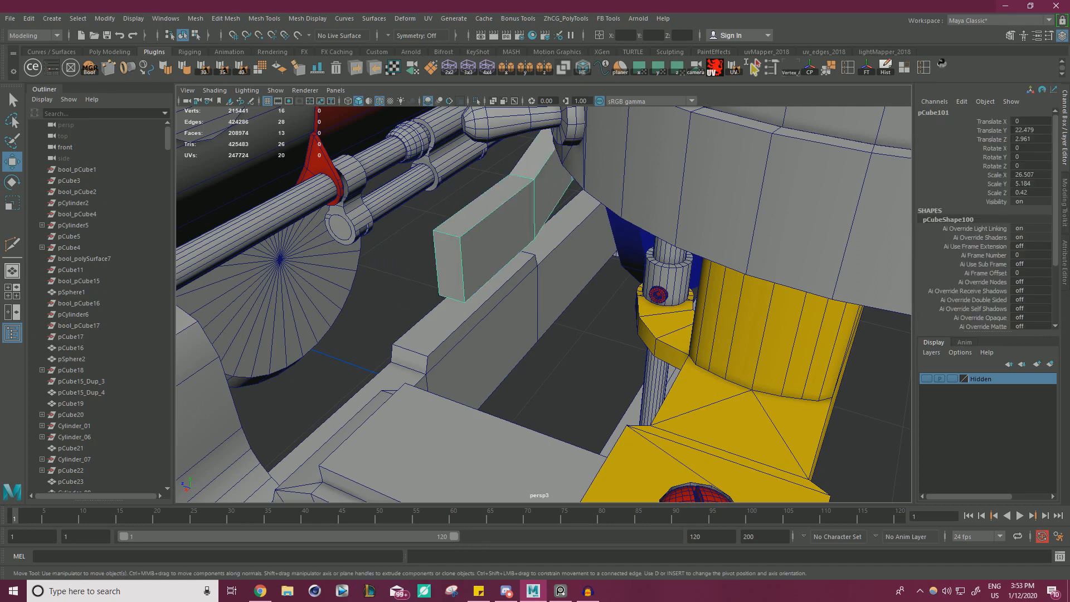
{"action": "key", "text": "alt+Tab"}
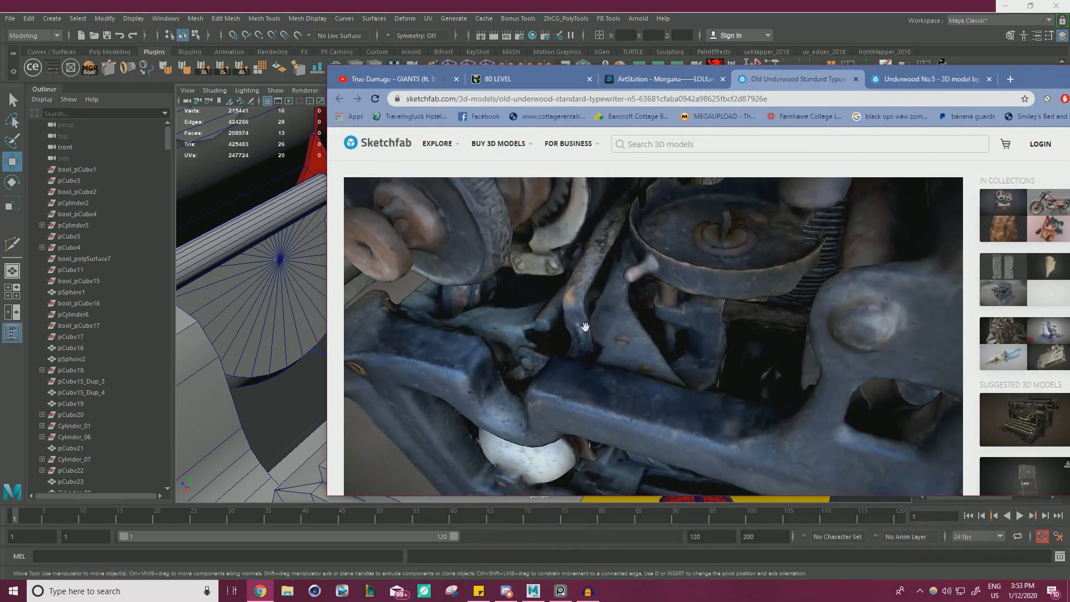
{"action": "left_click", "coordinate": [1047, 82]}
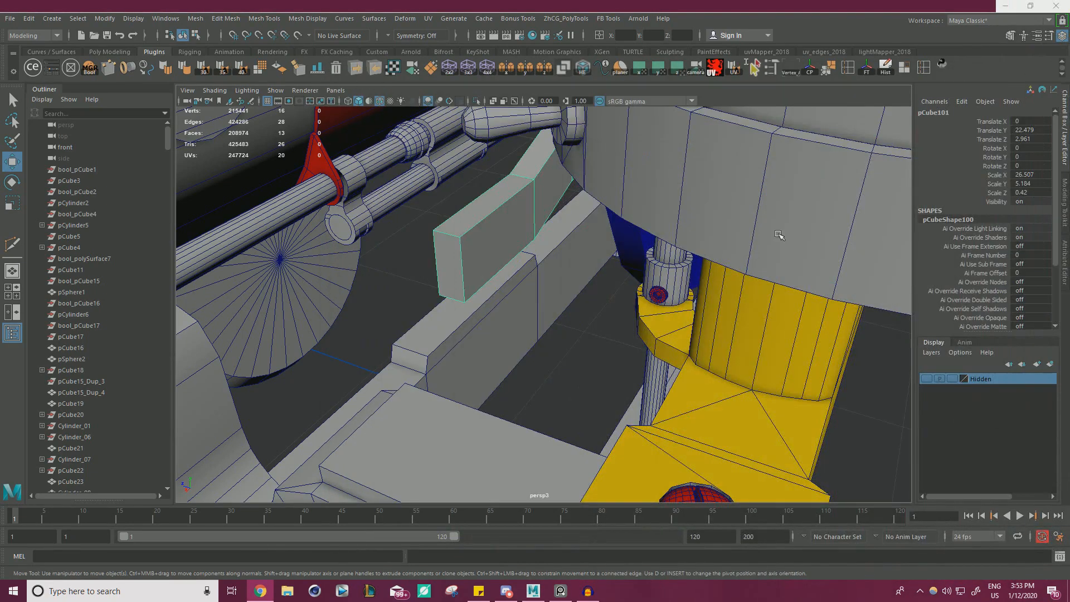
{"action": "right_click_drag", "start_coordinate": [497, 257], "coordinate": [492, 282]}
{"action": "left_click", "coordinate": [490, 265]}
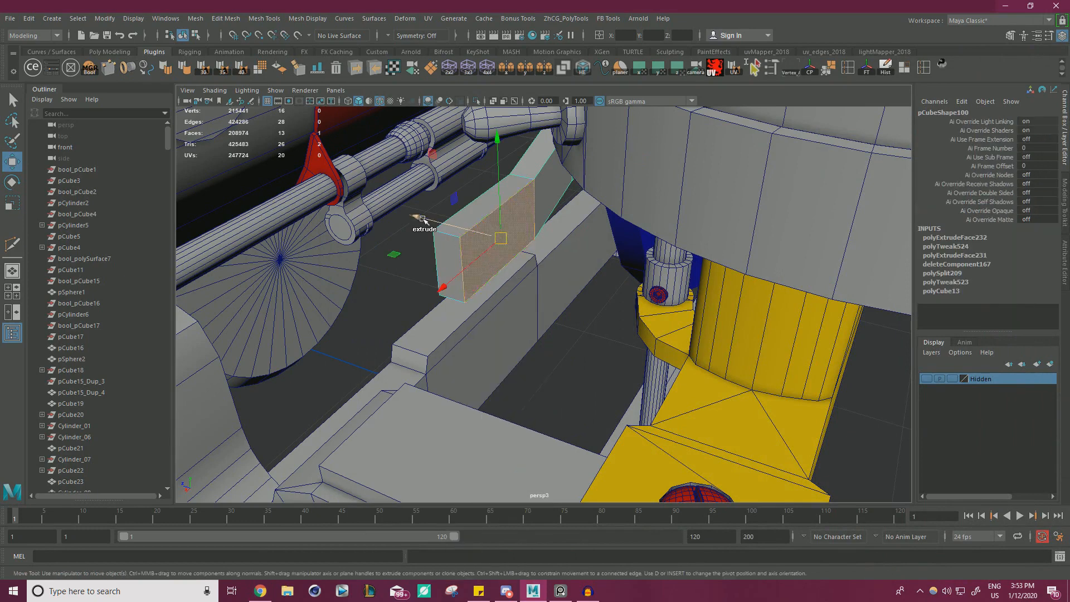
{"action": "left_click_drag", "start_coordinate": [423, 219], "coordinate": [460, 229], "text": "shift"}
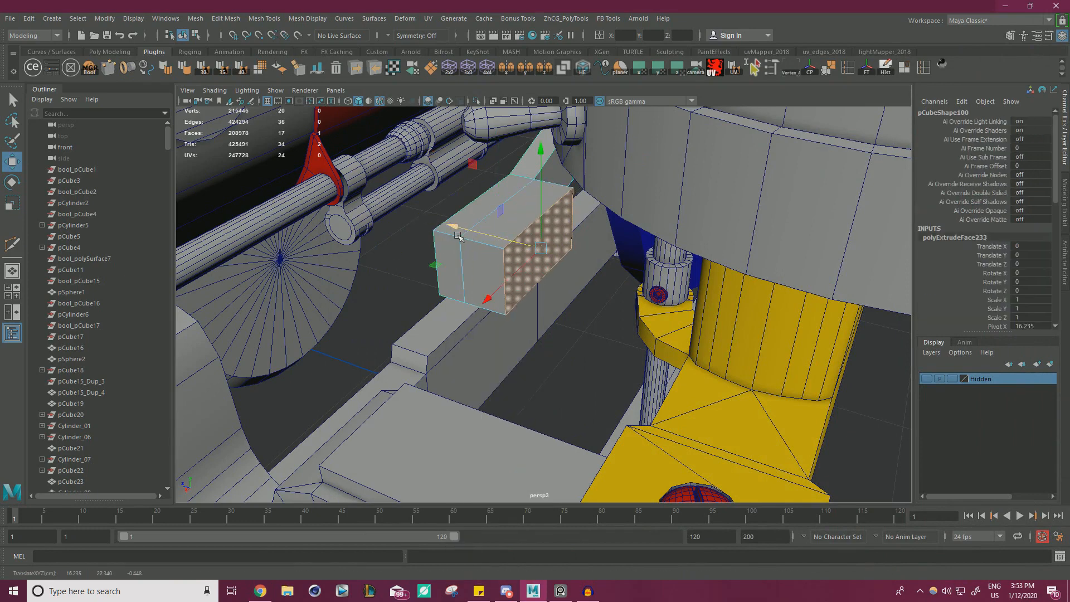
Extrude the new block's end face toward the side frame and pull its side faces outward to widen the block.
{"action": "left_click", "coordinate": [498, 287]}
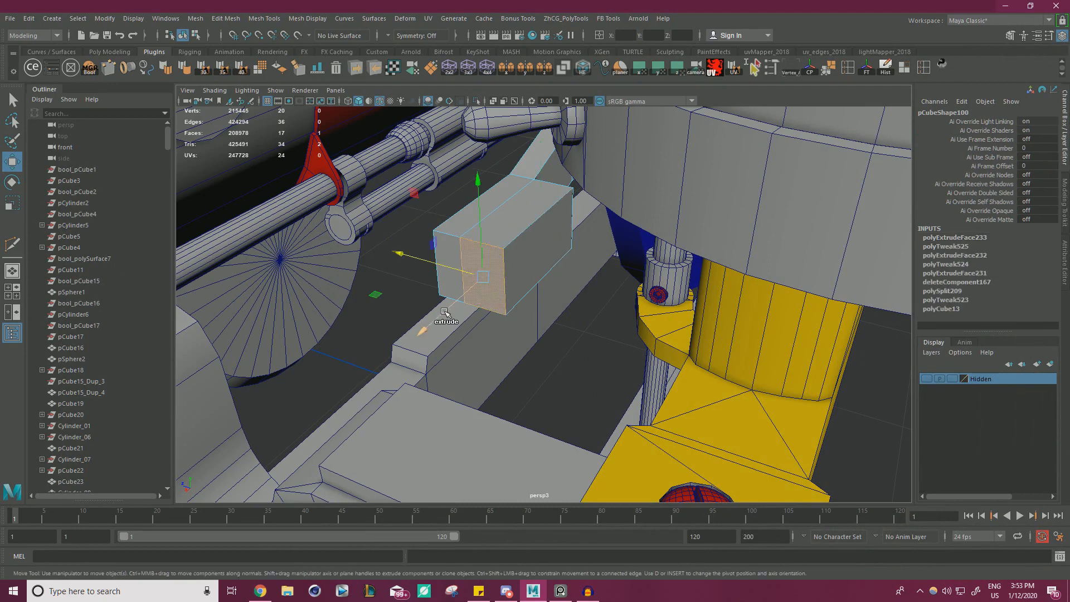
{"action": "left_click_drag", "start_coordinate": [444, 310], "coordinate": [415, 337], "text": "shift"}
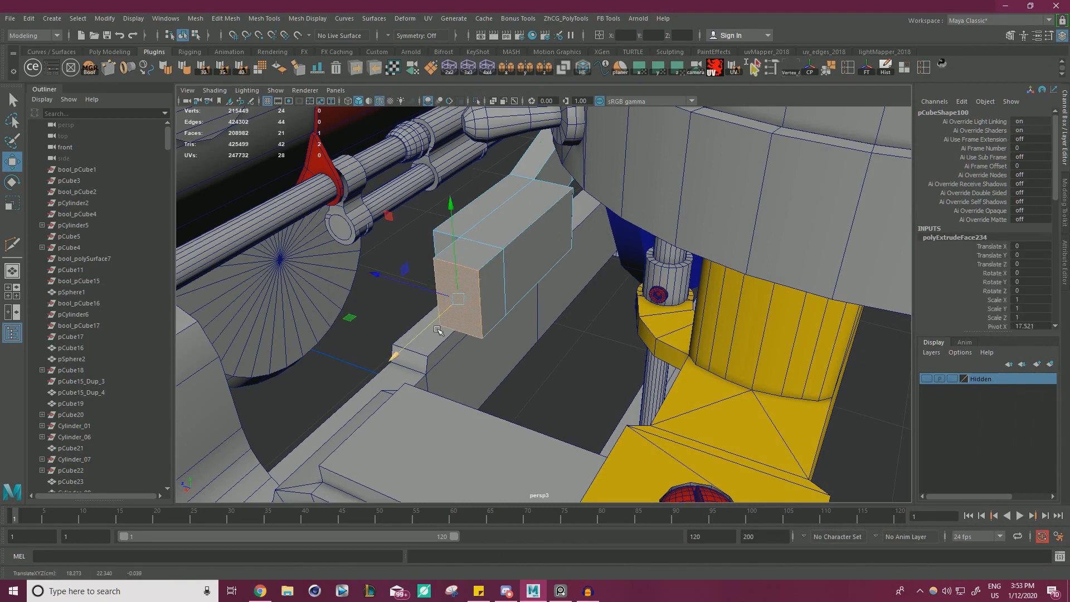
{"action": "left_click", "coordinate": [521, 262], "text": "shift"}
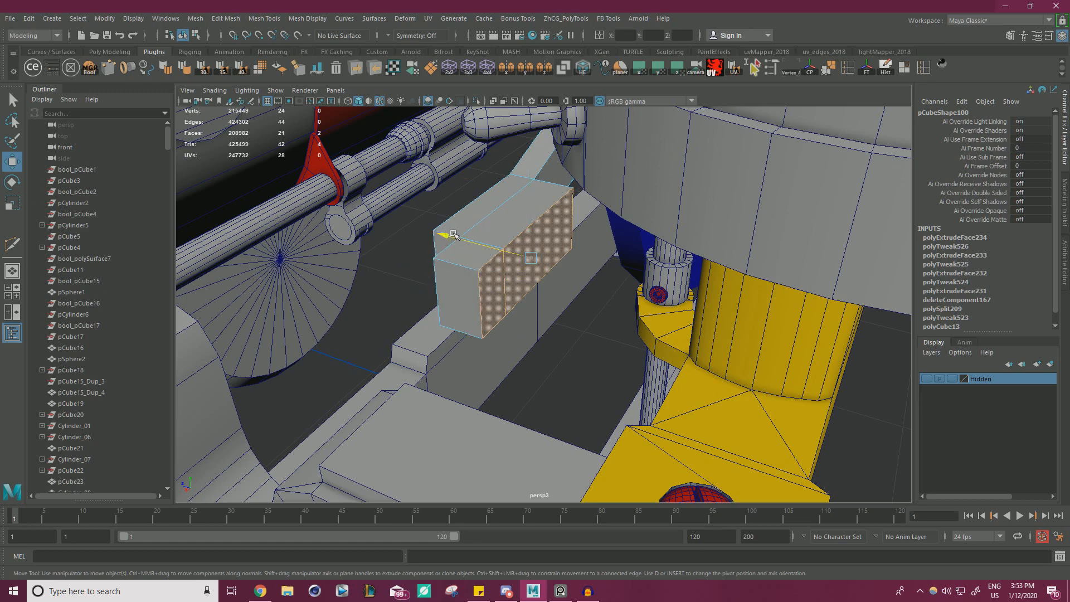
{"action": "left_click_drag", "start_coordinate": [509, 254], "coordinate": [519, 275], "text": "alt"}
{"action": "right_click_drag", "start_coordinate": [552, 255], "coordinate": [553, 224]}
Delete the block's rear corner edge to taper its back, and pull the end and side faces farther outward.
{"action": "left_click", "coordinate": [584, 247]}
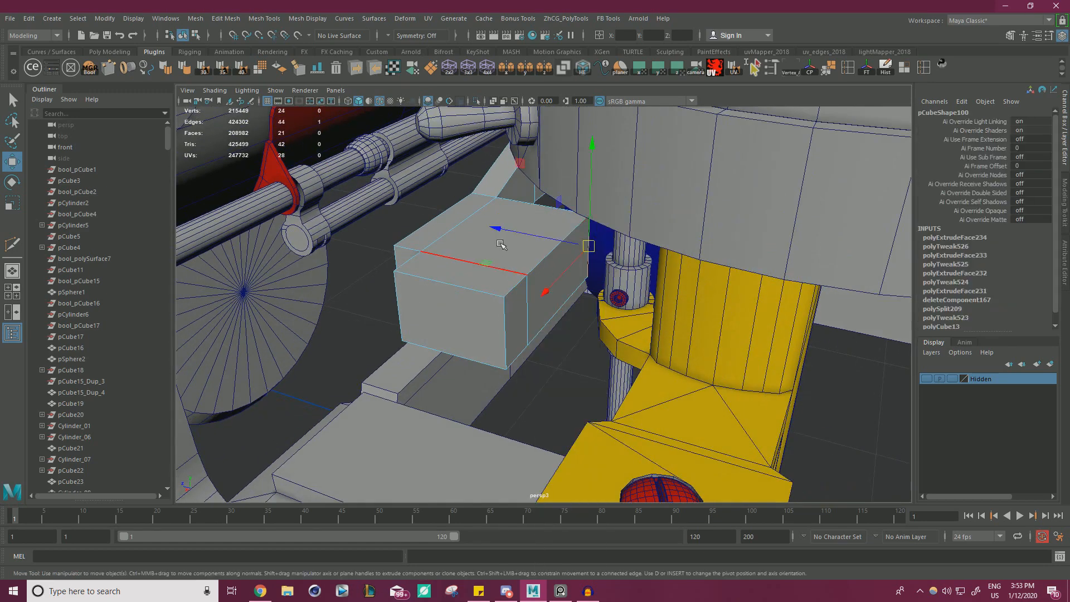
{"action": "key", "text": "ctrl+Delete"}
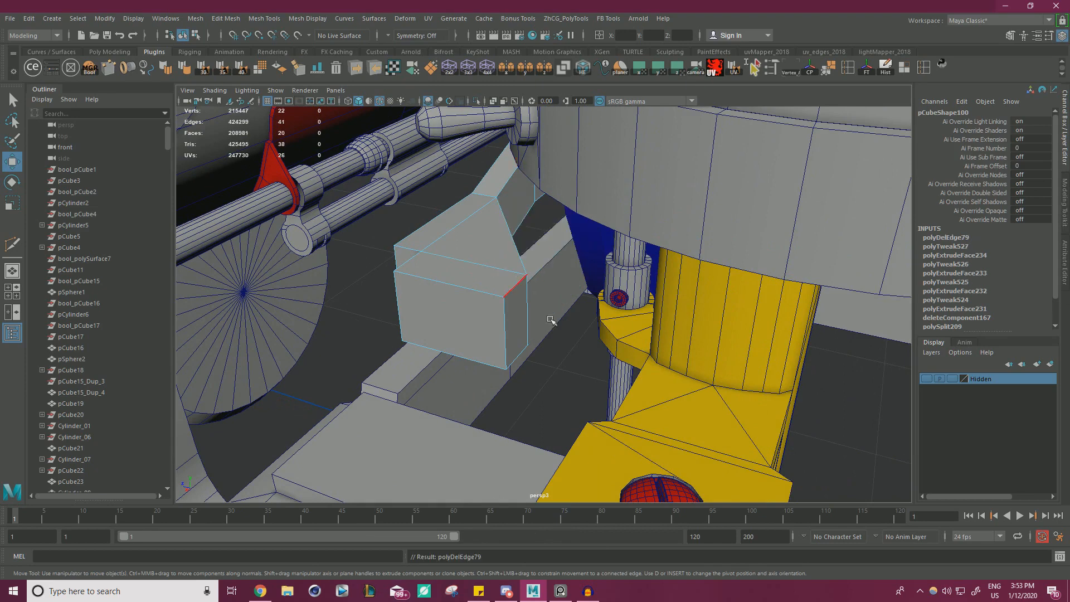
{"action": "mouse_move", "coordinate": [499, 328]}
{"action": "right_mouse_down"}
{"action": "mouse_move", "coordinate": [489, 313]}
{"action": "mouse_move", "coordinate": [490, 335]}
{"action": "right_mouse_up"}
{"action": "left_click", "coordinate": [501, 330]}
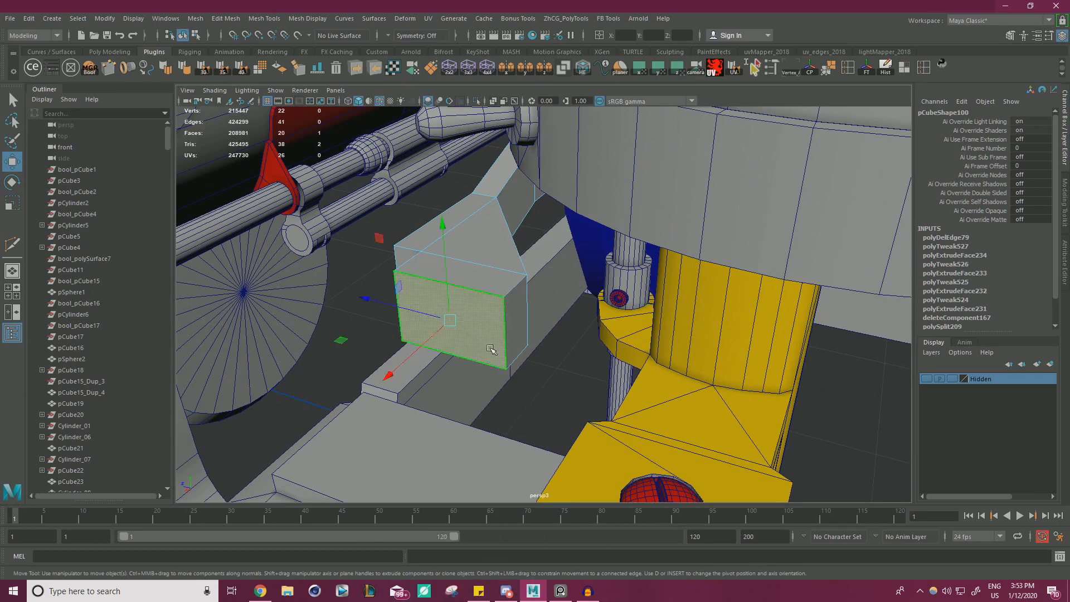
{"action": "left_click_drag", "start_coordinate": [419, 350], "coordinate": [406, 360]}
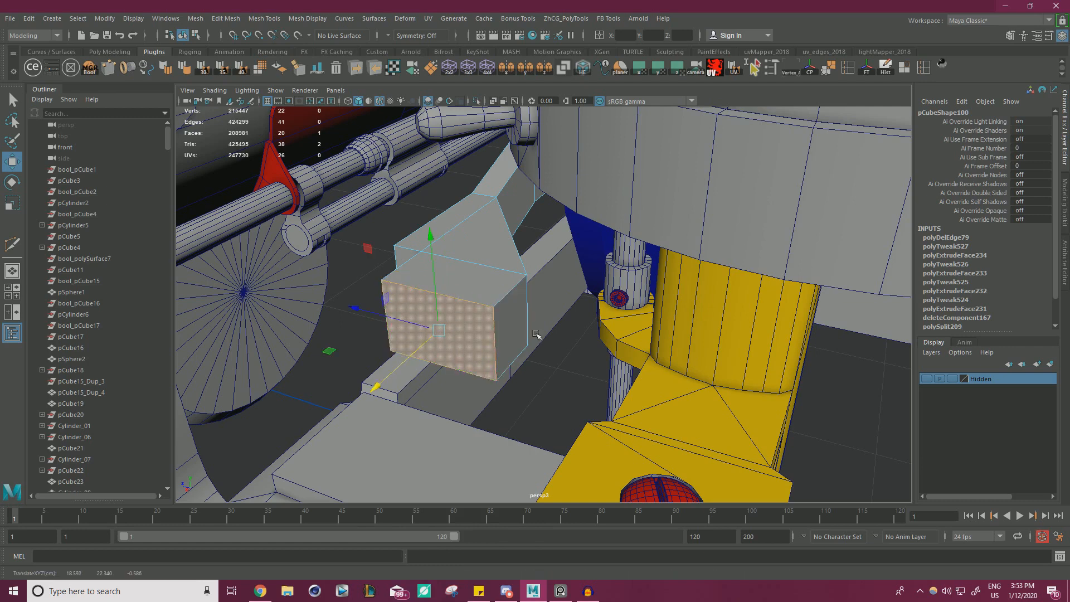
{"action": "left_click", "coordinate": [516, 333]}
{"action": "left_click_drag", "start_coordinate": [436, 310], "coordinate": [475, 298]}
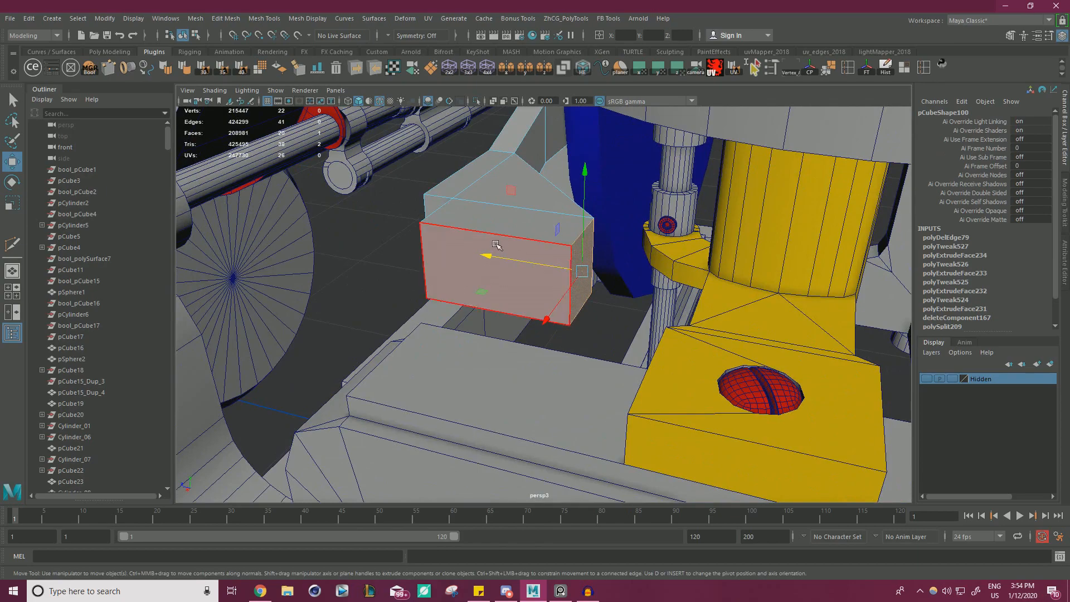
Select the plate's vertices, leave the upper ones out of the selection, and lower the block toward the side frame.
{"action": "right_click_drag", "start_coordinate": [468, 197], "coordinate": [419, 197]}
{"action": "left_click_drag", "start_coordinate": [406, 145], "coordinate": [408, 146]}
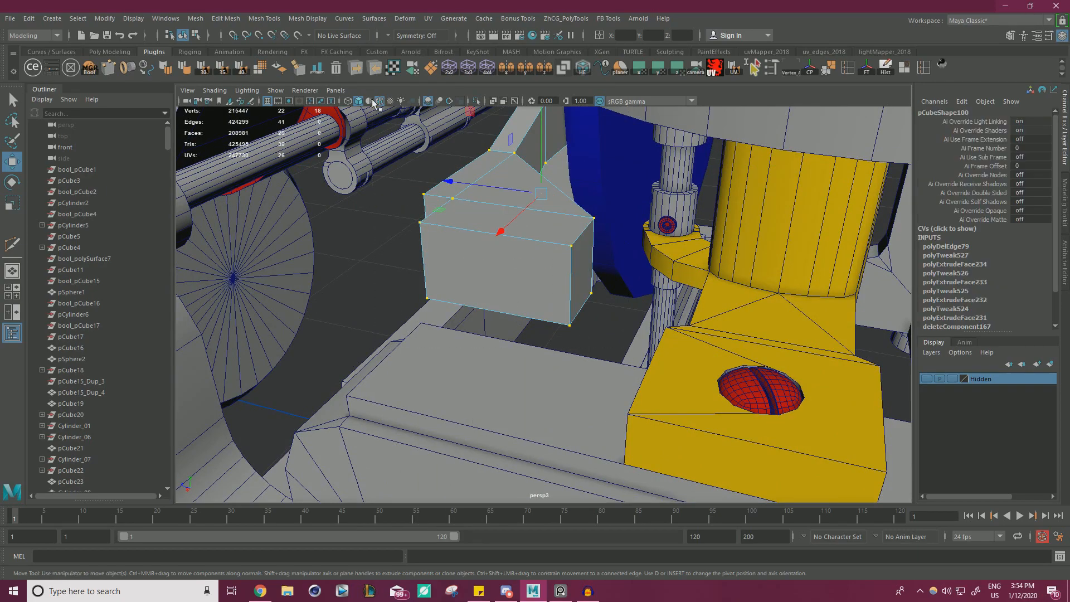
{"action": "right_click_drag", "start_coordinate": [571, 278], "coordinate": [466, 258], "text": "alt"}
{"action": "middle_click_drag", "start_coordinate": [466, 258], "coordinate": [475, 283], "text": "alt"}
{"action": "left_click_drag", "start_coordinate": [594, 375], "coordinate": [501, 224]}
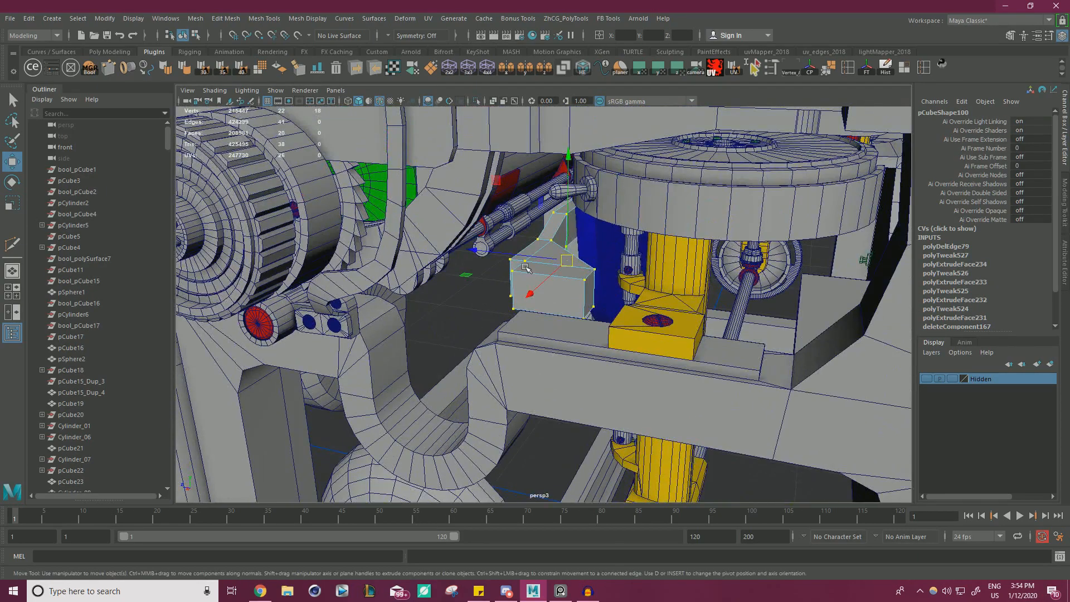
{"action": "left_click_drag", "start_coordinate": [525, 268], "coordinate": [532, 298], "text": "alt"}
{"action": "left_click_drag", "start_coordinate": [488, 263], "coordinate": [451, 285]}
{"action": "left_click_drag", "start_coordinate": [512, 189], "coordinate": [513, 207]}
{"action": "key", "text": "ctrl+z"}
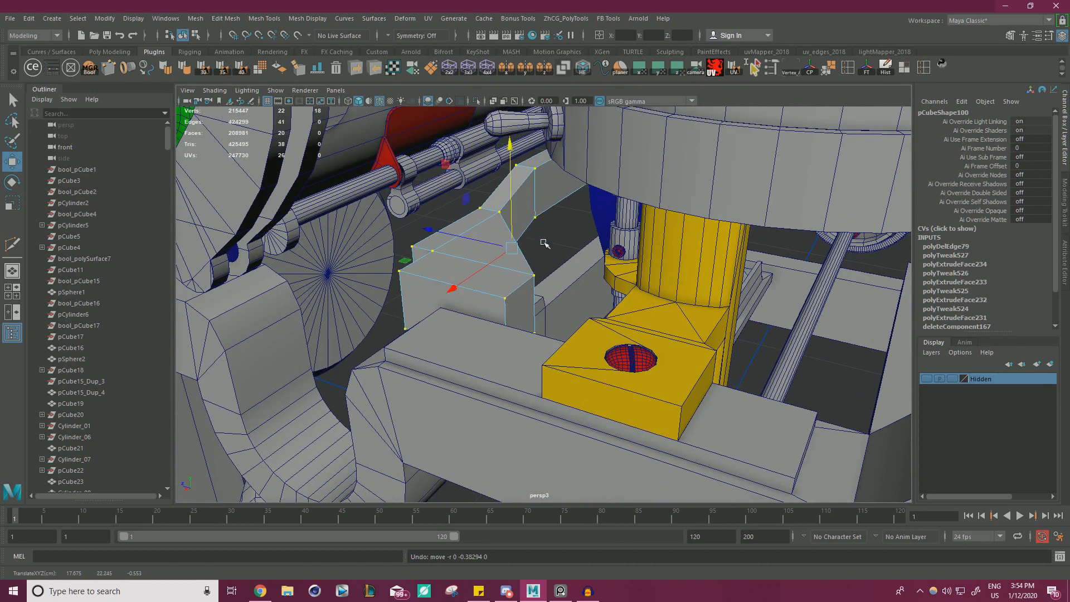
{"action": "left_click", "coordinate": [535, 169], "text": "ctrl"}
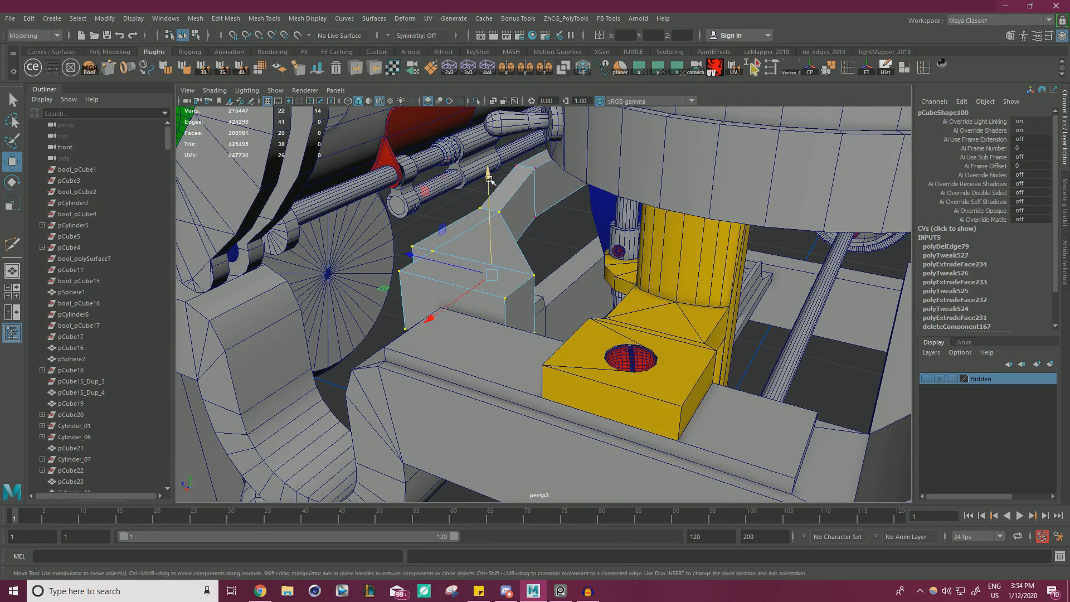
{"action": "left_click_drag", "start_coordinate": [489, 177], "coordinate": [723, 288]}
{"action": "key", "text": "f"}
{"action": "right_click_drag", "start_coordinate": [729, 246], "coordinate": [728, 276]}
Select the block's bottom faces and move them vertically to adjust the block's height.
{"action": "left_click", "coordinate": [781, 310]}
{"action": "left_click", "coordinate": [663, 372], "text": "shift"}
{"action": "left_click", "coordinate": [667, 444], "text": "shift"}
{"action": "left_click_drag", "start_coordinate": [667, 444], "coordinate": [547, 246], "text": "alt"}
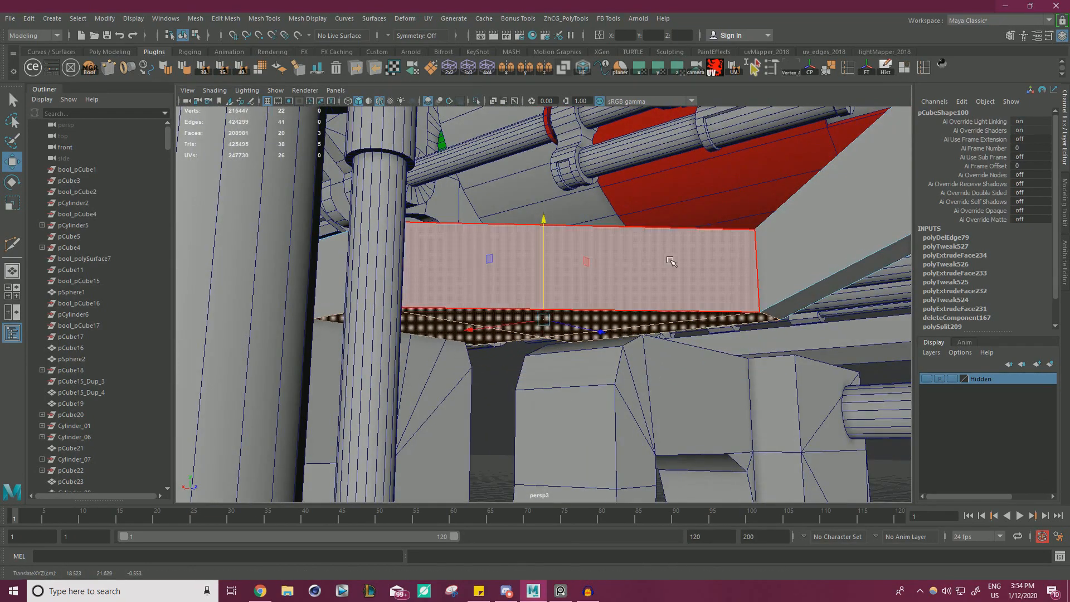
{"action": "left_click_drag", "start_coordinate": [671, 256], "coordinate": [563, 280], "text": "alt"}
{"action": "right_click_drag", "start_coordinate": [561, 270], "coordinate": [504, 257]}
{"action": "left_click_drag", "start_coordinate": [617, 393], "coordinate": [480, 307], "text": "alt"}
Place the pivot on the block's corner vertex and snap the selected block vertices into line with the side frame.
{"action": "key", "text": "d"}
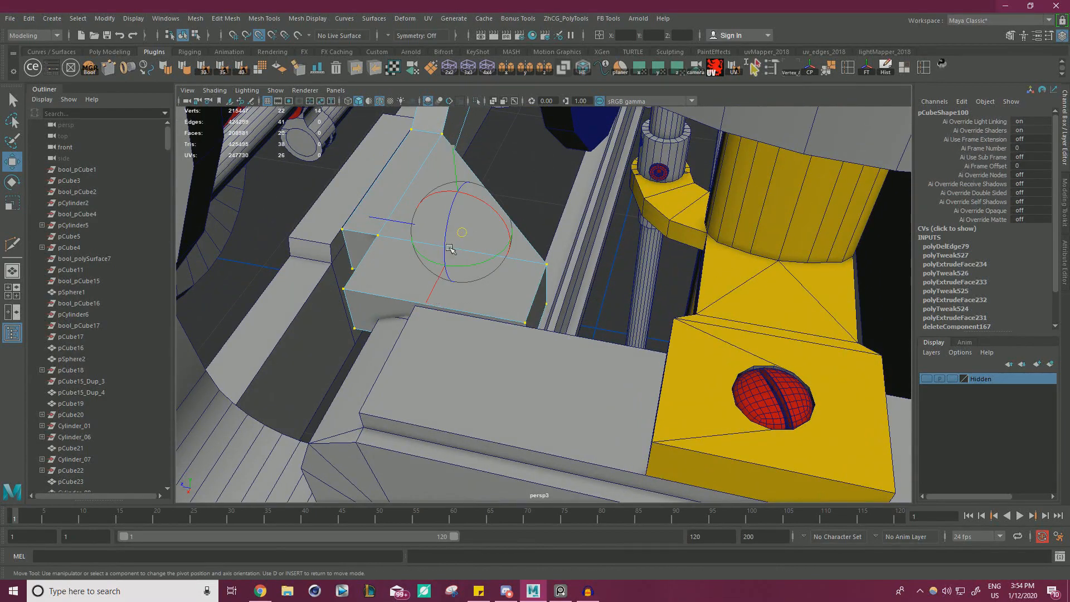
{"action": "middle_click_drag", "start_coordinate": [450, 248], "coordinate": [355, 287]}
{"action": "left_click_drag", "start_coordinate": [453, 330], "coordinate": [490, 336], "text": "alt"}
{"action": "right_click_drag", "start_coordinate": [491, 336], "coordinate": [551, 353], "text": "alt"}
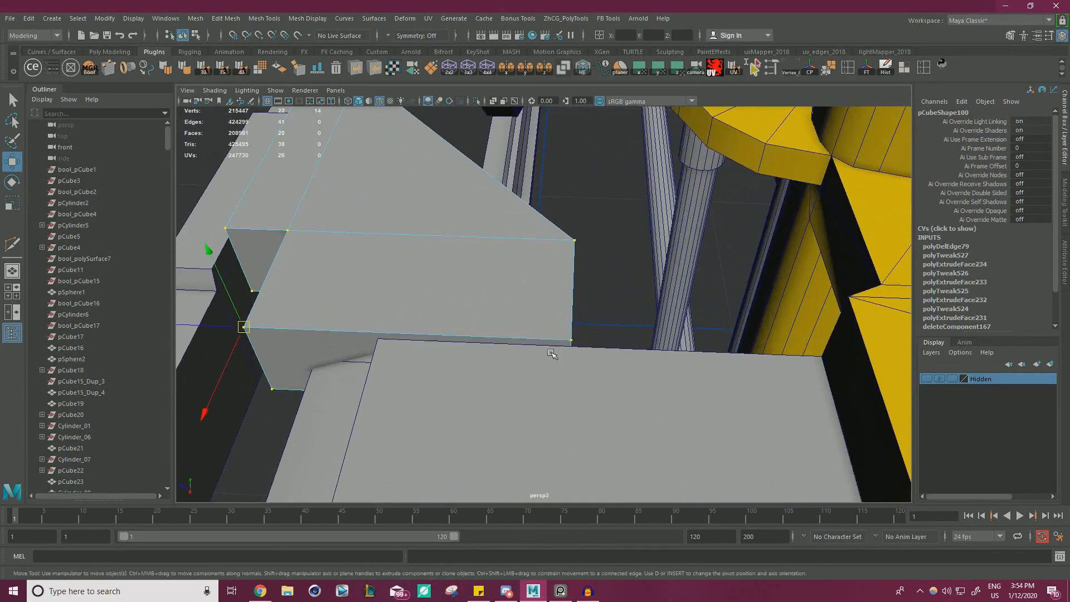
{"action": "left_click_drag", "start_coordinate": [551, 354], "coordinate": [649, 405], "text": "alt"}
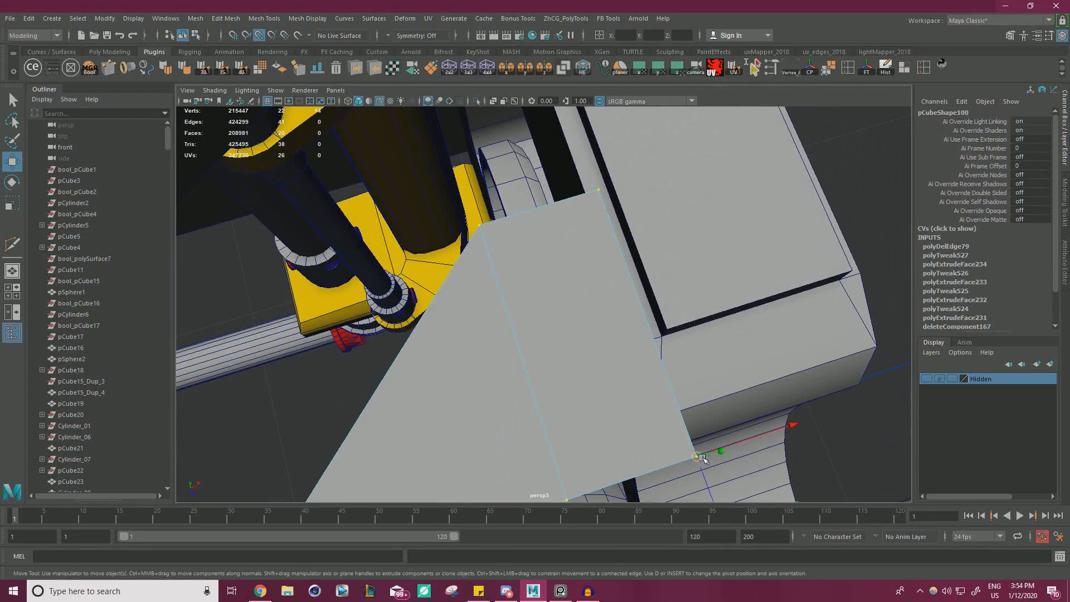
{"action": "left_click_drag", "start_coordinate": [702, 457], "coordinate": [517, 291]}
{"action": "right_click_drag", "start_coordinate": [517, 290], "coordinate": [506, 261], "text": "alt"}
{"action": "middle_click_drag", "start_coordinate": [506, 261], "coordinate": [524, 331], "text": "alt"}
{"action": "left_click_drag", "start_coordinate": [524, 331], "coordinate": [521, 327], "text": "alt"}
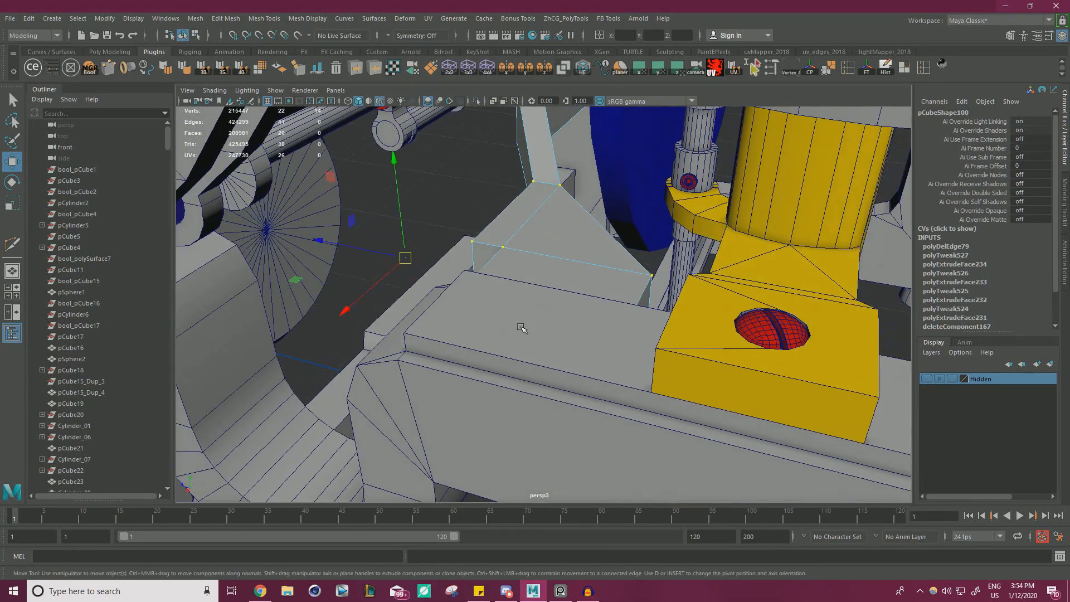
Cut an edge loop across the sloping section above the block with Multi-Cut and move it to bend the section.
{"action": "left_click_drag", "start_coordinate": [512, 268], "coordinate": [614, 324], "text": "alt"}
{"action": "key", "text": "ctrl+shift+x"}
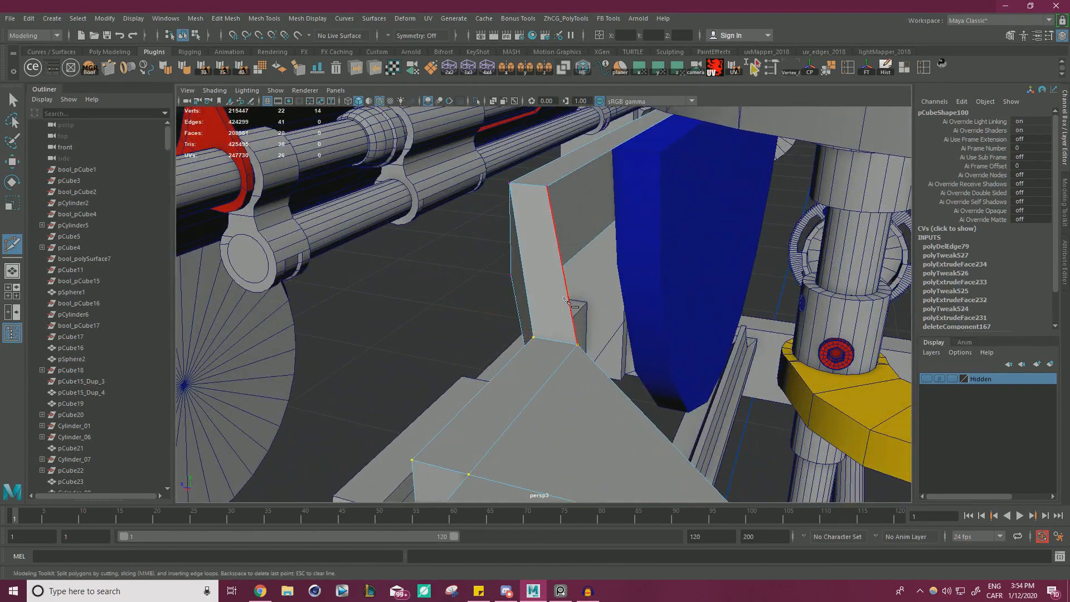
{"action": "left_click_drag", "start_coordinate": [564, 299], "coordinate": [498, 310], "text": "alt"}
{"action": "middle_click_drag", "start_coordinate": [604, 289], "coordinate": [564, 300], "text": "alt"}
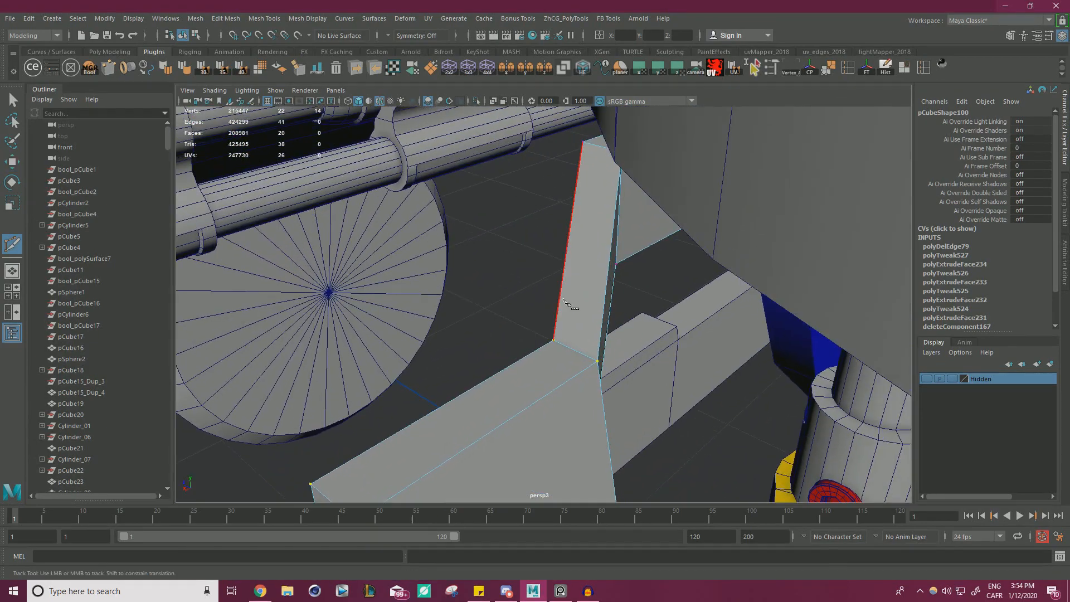
{"action": "left_click", "coordinate": [608, 239], "text": "ctrl"}
{"action": "key", "text": "w"}
{"action": "right_click_drag", "start_coordinate": [597, 229], "coordinate": [597, 200]}
{"action": "left_click_drag", "start_coordinate": [588, 219], "coordinate": [531, 264], "text": "alt"}
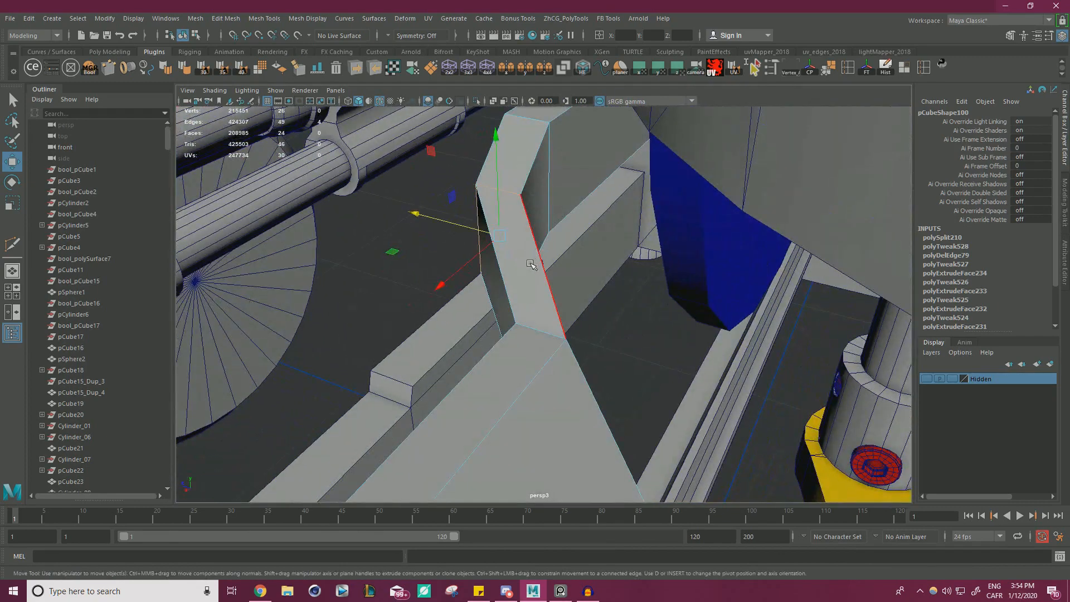
Try to bevel the sloping section's edges with a fraction of 0.7, undo the bevel and delete the edge loop.
{"action": "key", "text": "ctrl+b"}
{"action": "left_click_drag", "start_coordinate": [617, 219], "coordinate": [669, 129], "text": "alt"}
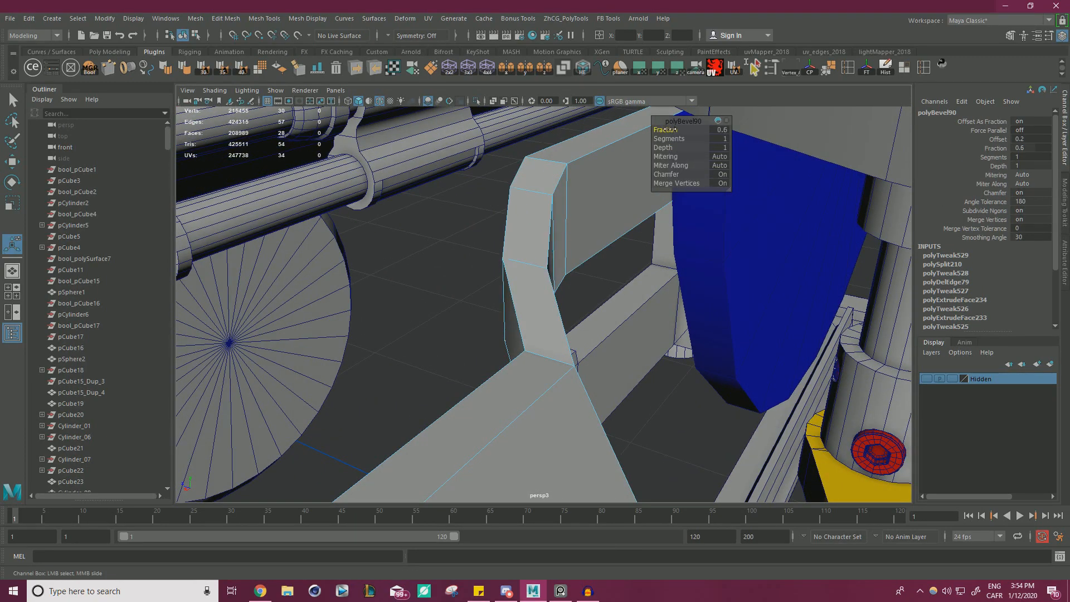
{"action": "left_click_drag", "start_coordinate": [581, 244], "coordinate": [677, 267], "text": "alt"}
{"action": "right_click_drag", "start_coordinate": [677, 268], "coordinate": [671, 282], "text": "alt"}
{"action": "left_click_drag", "start_coordinate": [671, 282], "coordinate": [578, 314], "text": "alt"}
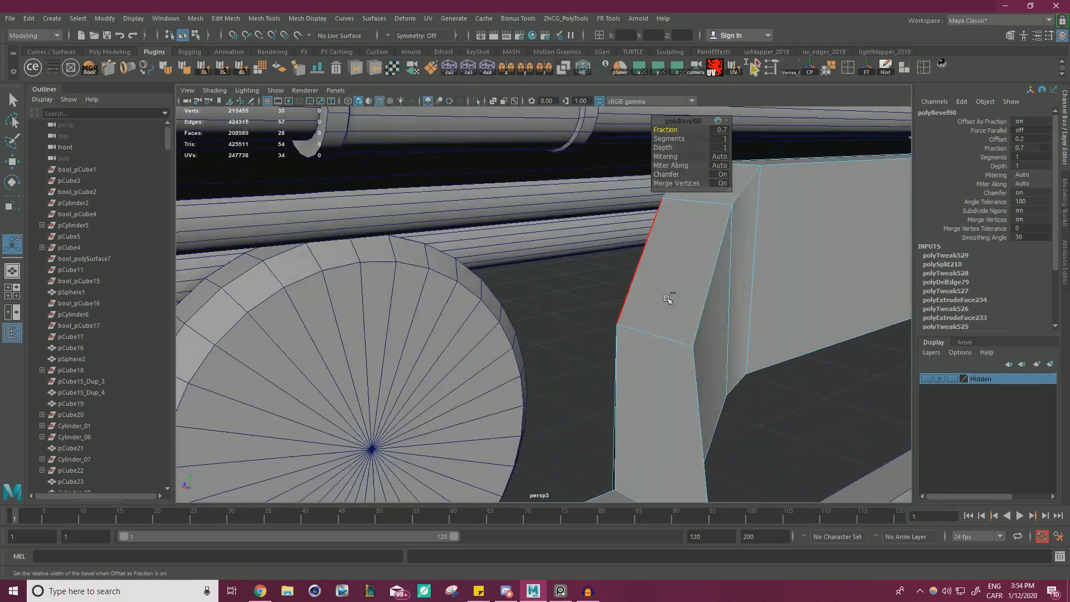
{"action": "key", "text": "ctrl+z"}
{"action": "key", "text": "Delete"}
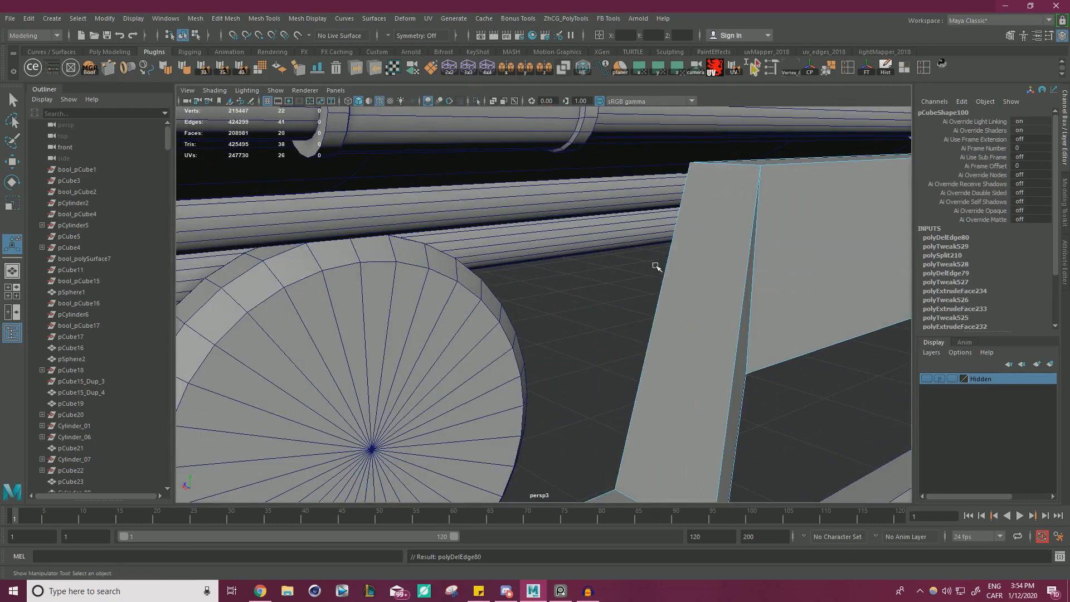
Cut a new edge loop across the sloping section above the block with Multi-Cut.
{"action": "key", "text": "ctrl+shift+x"}
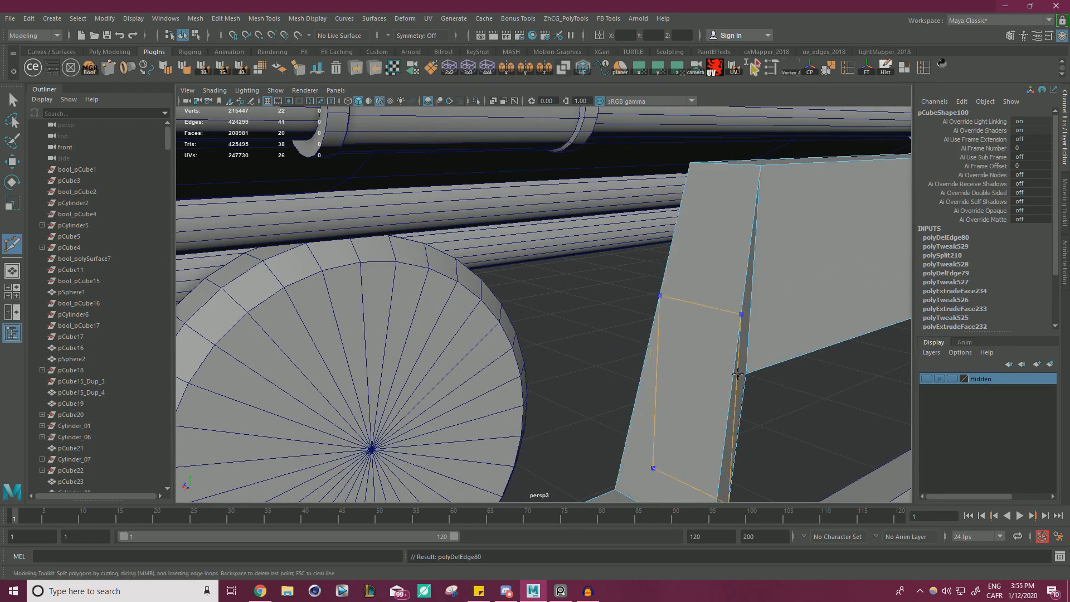
{"action": "middle_click", "coordinate": [739, 367], "text": "ctrl"}
{"action": "left_click_drag", "start_coordinate": [740, 367], "coordinate": [663, 387], "text": "alt"}
{"action": "key", "text": "w"}
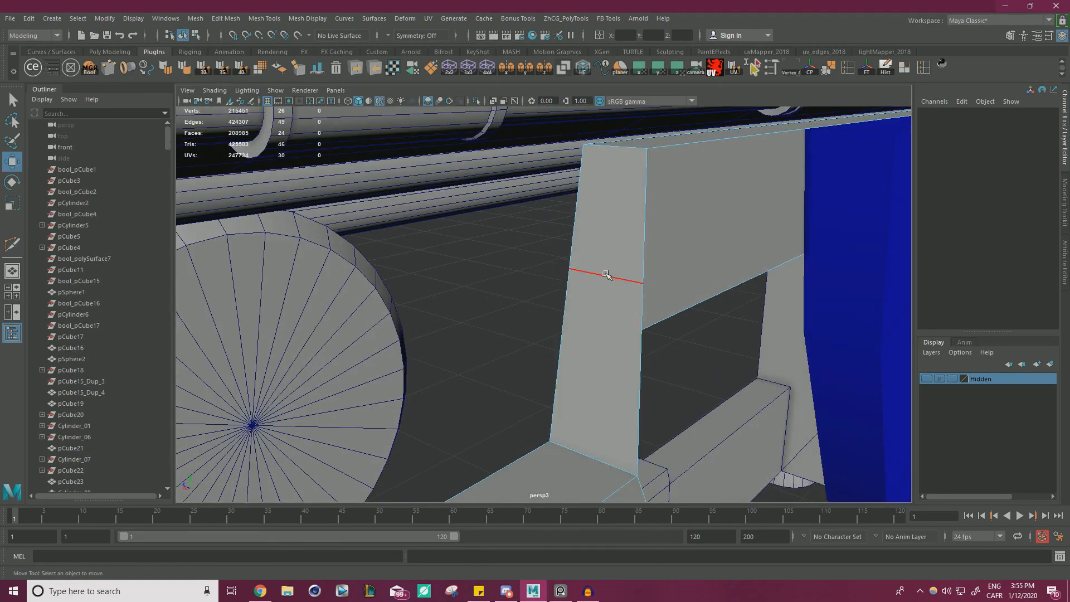
Move the new edge loop outward to bend the sloping section and bevel it with a fraction of 0.7 and 2 segments.
{"action": "double_click", "coordinate": [606, 275]}
{"action": "middle_click_drag", "start_coordinate": [533, 335], "coordinate": [513, 327]}
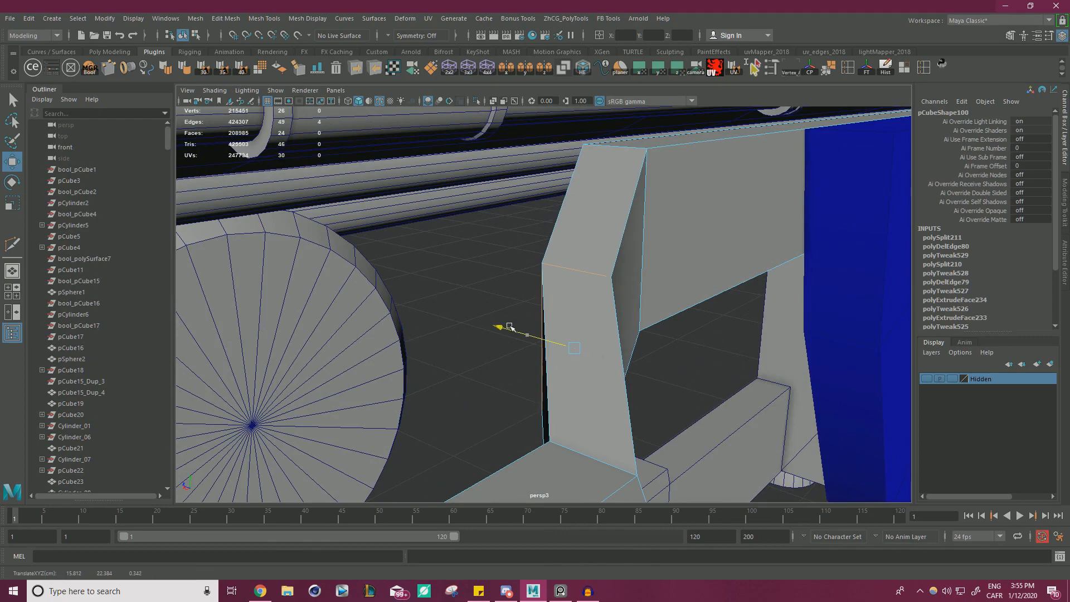
{"action": "key", "text": "ctrl+b"}
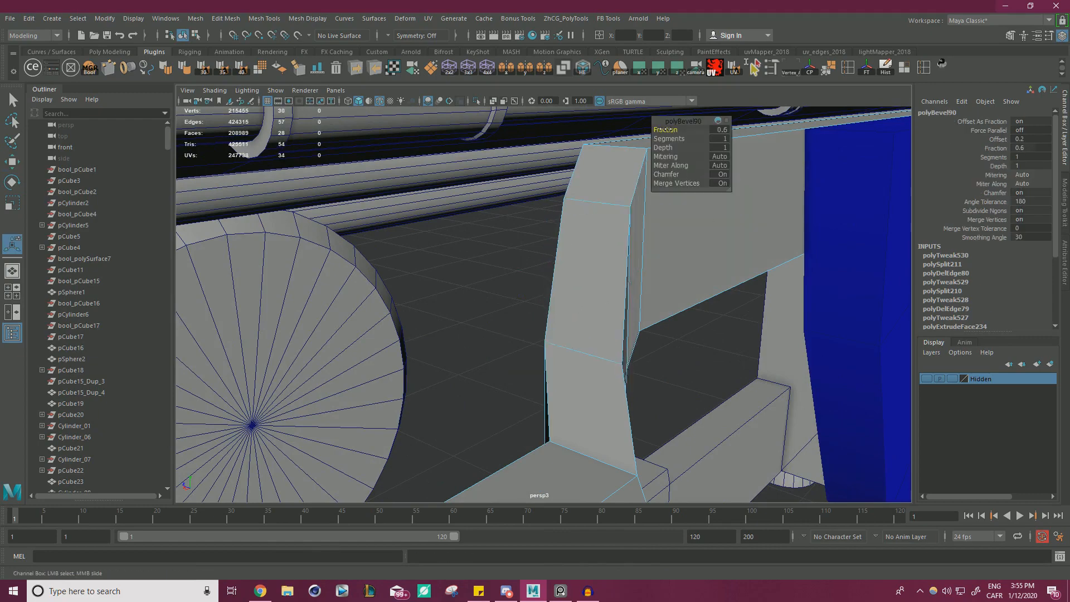
{"action": "left_click_drag", "start_coordinate": [678, 139], "coordinate": [685, 138]}
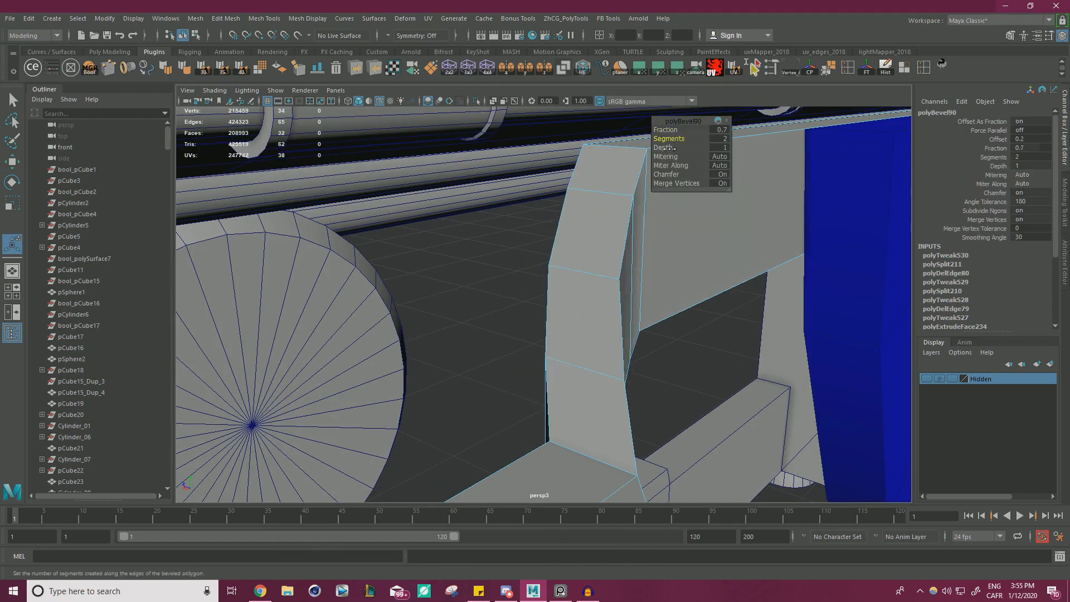
Examine the beveled bend and how it meets the block and the side frame.
{"action": "scroll", "coordinate": [279, 270], "scroll_direction": "down", "scroll_amount": 5}
{"action": "left_click_drag", "start_coordinate": [240, 268], "coordinate": [485, 285], "text": "alt"}
{"action": "right_click_drag", "start_coordinate": [485, 284], "coordinate": [540, 306], "text": "alt"}
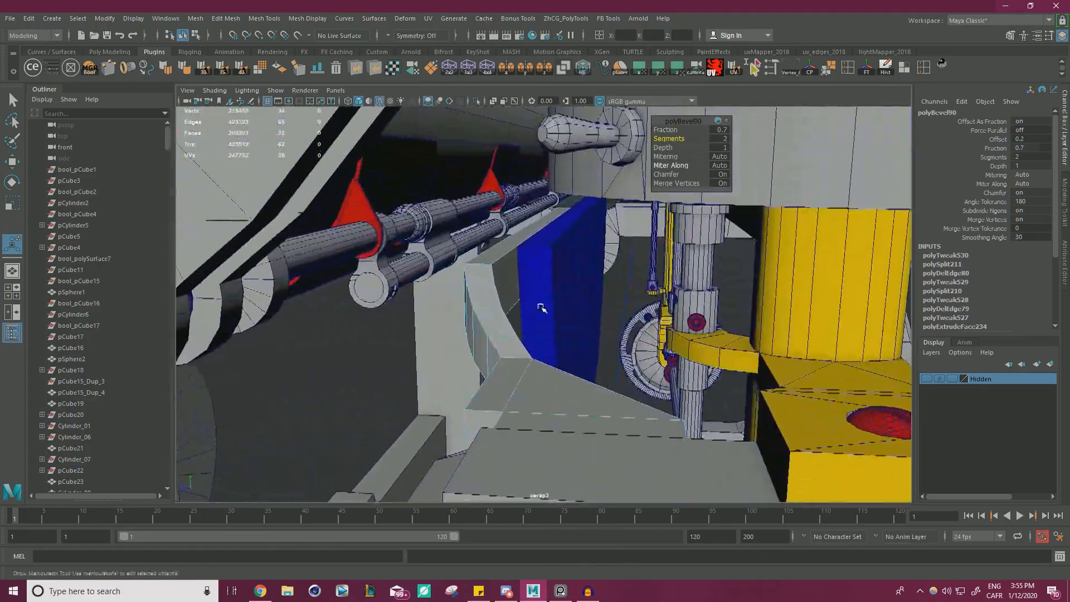
{"action": "left_click_drag", "start_coordinate": [540, 306], "coordinate": [479, 304], "text": "alt"}
{"action": "right_click_drag", "start_coordinate": [479, 304], "coordinate": [379, 323], "text": "alt"}
{"action": "left_click_drag", "start_coordinate": [379, 323], "coordinate": [556, 347], "text": "alt"}
{"action": "key", "text": "w"}
{"action": "right_click_drag", "start_coordinate": [545, 344], "coordinate": [599, 352], "text": "alt"}
{"action": "middle_click_drag", "start_coordinate": [599, 352], "coordinate": [593, 301], "text": "alt"}
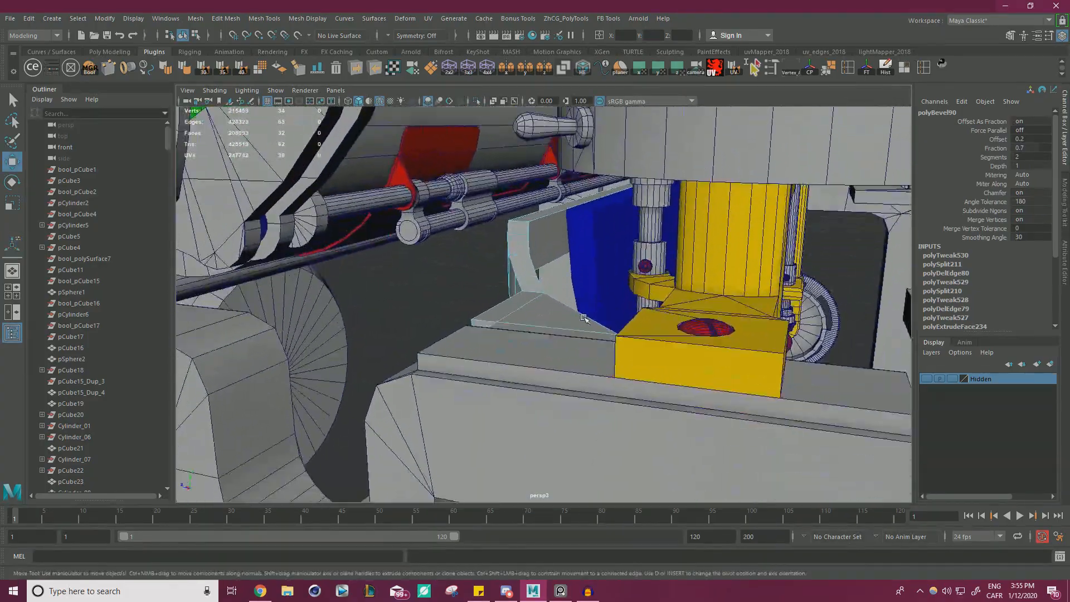
{"action": "left_click_drag", "start_coordinate": [593, 301], "coordinate": [529, 329], "text": "alt"}
{"action": "right_click_drag", "start_coordinate": [529, 328], "coordinate": [592, 336], "text": "alt"}
{"action": "right_click_drag", "start_coordinate": [552, 270], "coordinate": [554, 294]}
{"action": "right_click_drag", "start_coordinate": [501, 261], "coordinate": [551, 240]}
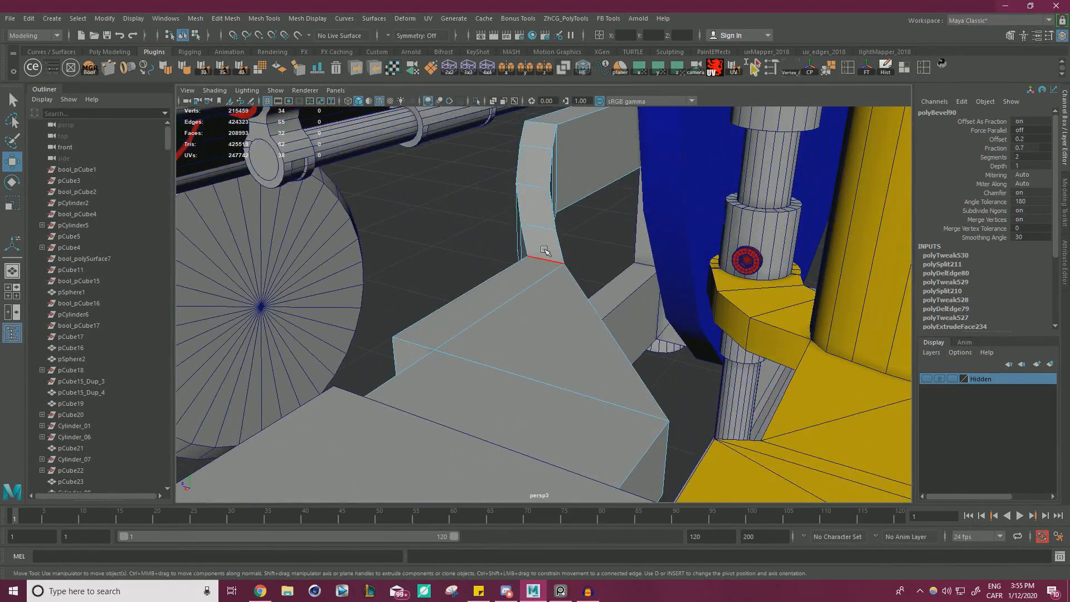
Move the edge loop at the foot of the bent section and the loop above it to smooth the curve.
{"action": "double_click", "coordinate": [545, 261]}
{"action": "left_click_drag", "start_coordinate": [545, 262], "coordinate": [587, 294], "text": "alt"}
{"action": "left_click_drag", "start_coordinate": [524, 284], "coordinate": [507, 301]}
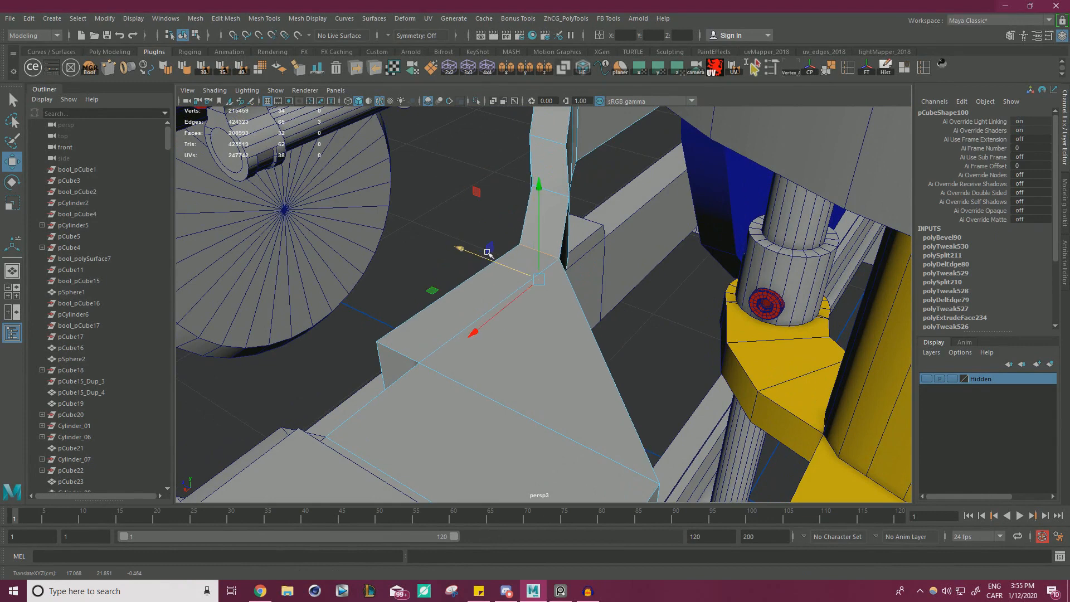
{"action": "double_click", "coordinate": [557, 198]}
{"action": "middle_click_drag", "start_coordinate": [554, 197], "coordinate": [567, 228], "text": "alt"}
{"action": "left_click_drag", "start_coordinate": [507, 230], "coordinate": [536, 297]}
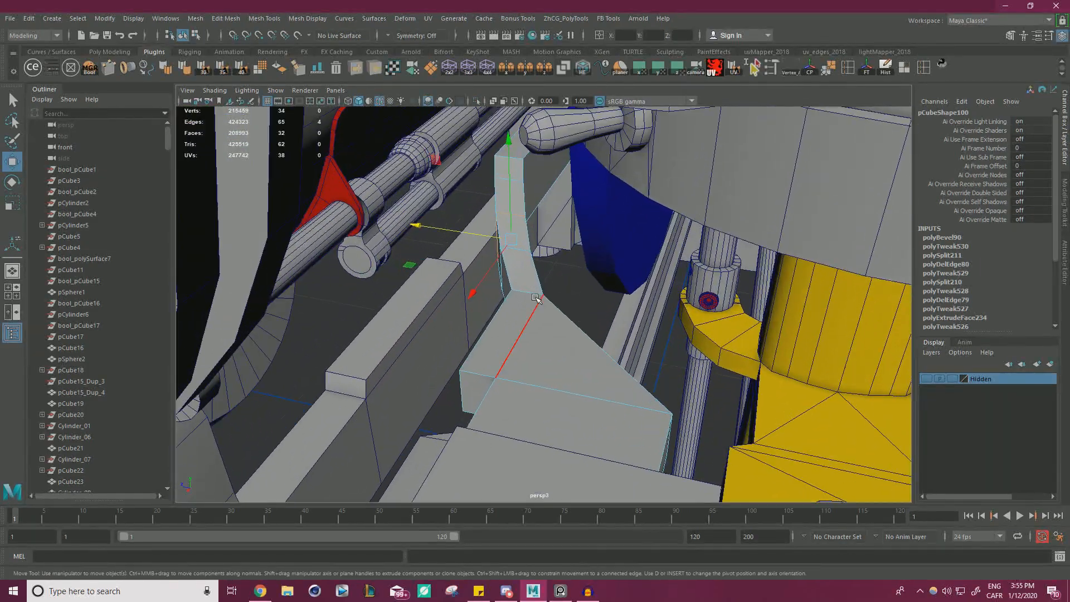
{"action": "right_click_drag", "start_coordinate": [528, 270], "coordinate": [482, 271]}
{"action": "left_click_drag", "start_coordinate": [493, 308], "coordinate": [510, 303], "text": "alt"}
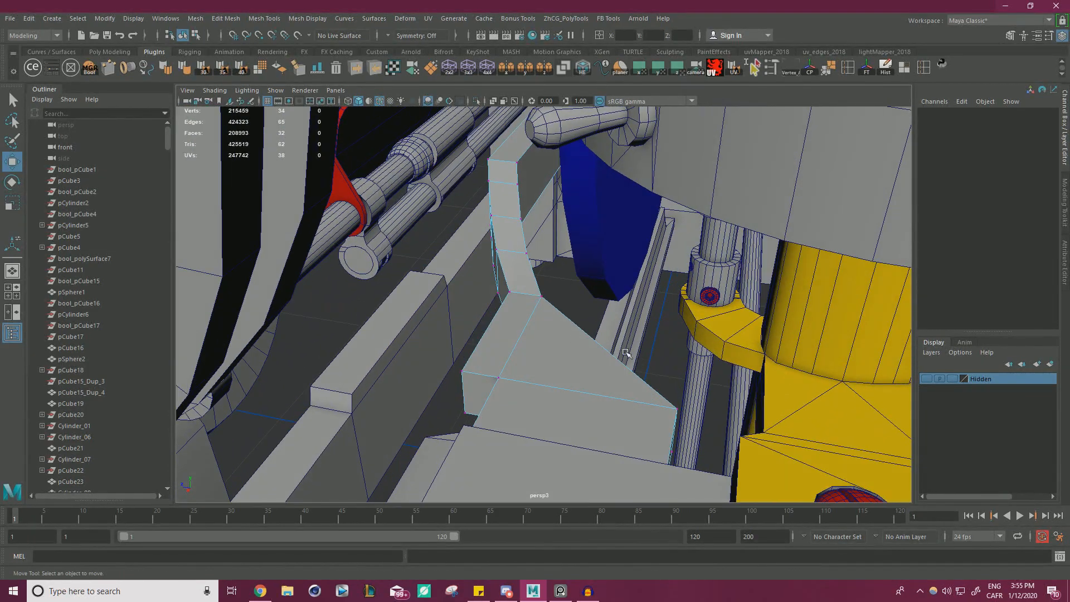
Select the vertices of the bent section and the block and move them along the horizontal axis toward the side frame.
{"action": "left_click_drag", "start_coordinate": [457, 146], "coordinate": [458, 147]}
{"action": "left_click_drag", "start_coordinate": [486, 291], "coordinate": [473, 310]}
{"action": "mouse_move", "coordinate": [600, 417]}
{"action": "left_mouse_down", "text": "alt"}
{"action": "mouse_move", "coordinate": [585, 427]}
{"action": "mouse_move", "coordinate": [594, 422]}
{"action": "left_mouse_up", "text": "alt"}
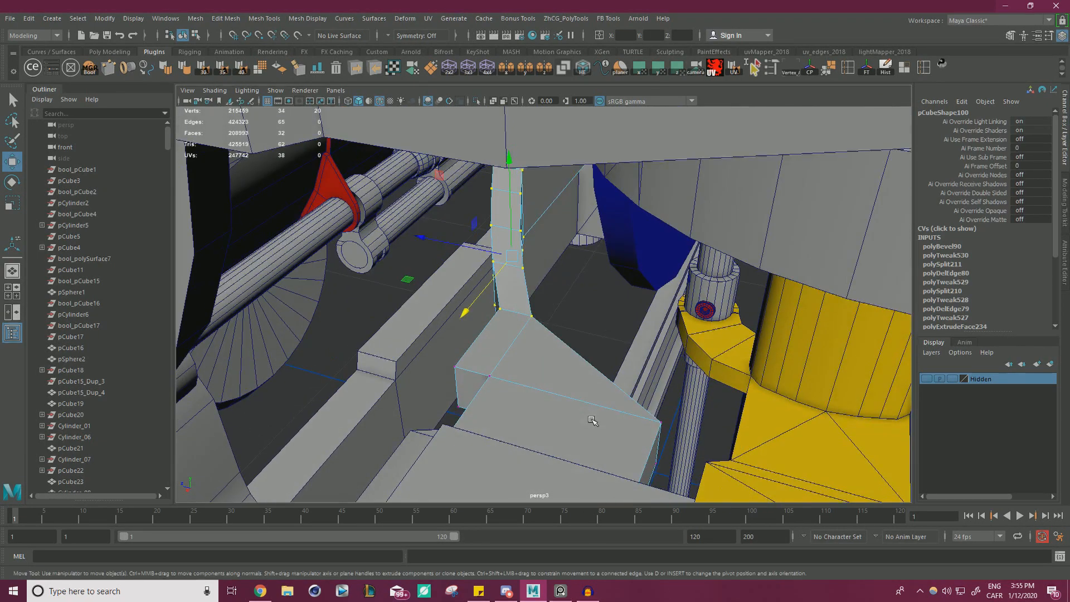
{"action": "middle_click_drag", "start_coordinate": [595, 423], "coordinate": [614, 365], "text": "alt"}
{"action": "left_click_drag", "start_coordinate": [613, 366], "coordinate": [722, 381], "text": "alt"}
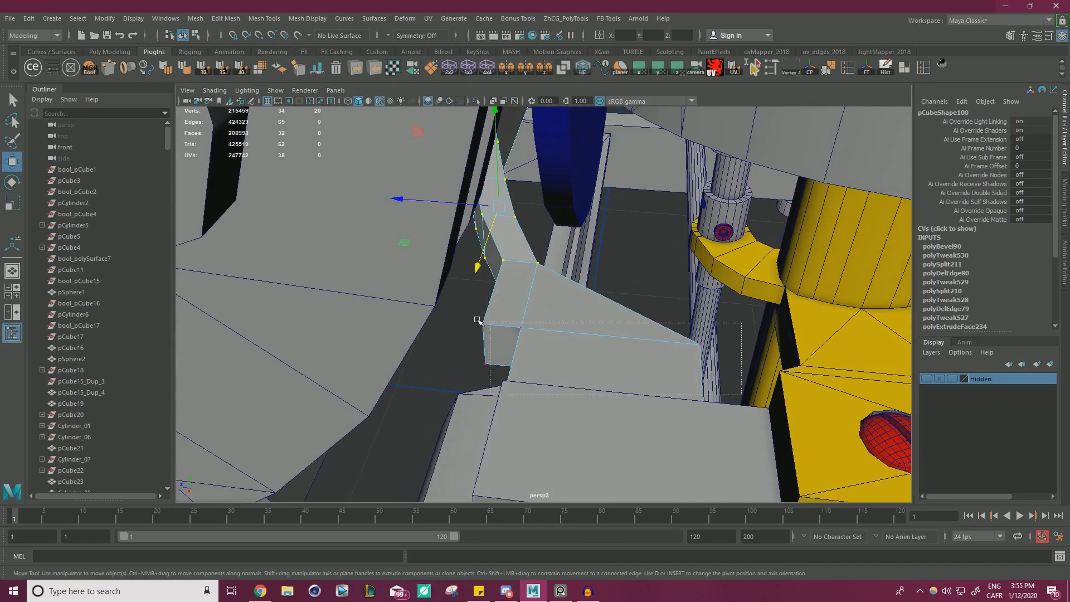
{"action": "left_click_drag", "start_coordinate": [522, 318], "coordinate": [530, 332], "text": "alt"}
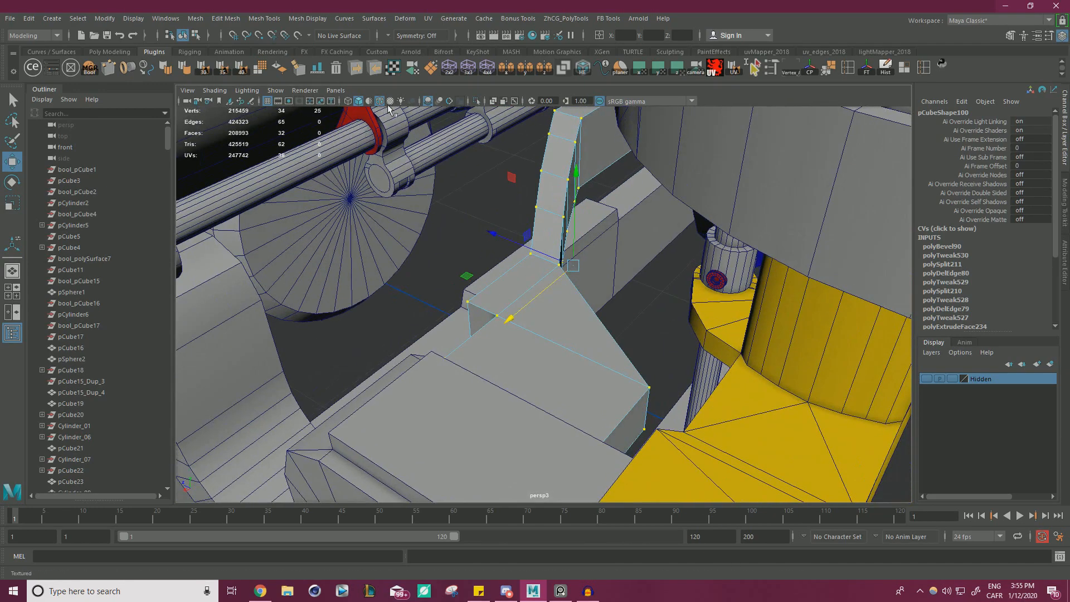
{"action": "key", "text": "4"}
{"action": "left_click_drag", "start_coordinate": [650, 346], "coordinate": [594, 321], "text": "alt"}
{"action": "mouse_move", "coordinate": [508, 243]}
{"action": "left_mouse_down", "text": "alt"}
{"action": "mouse_move", "coordinate": [673, 265]}
{"action": "mouse_move", "coordinate": [552, 282]}
{"action": "mouse_move", "coordinate": [539, 254]}
{"action": "mouse_move", "coordinate": [508, 242]}
{"action": "mouse_move", "coordinate": [602, 256]}
{"action": "mouse_move", "coordinate": [622, 276]}
{"action": "mouse_move", "coordinate": [551, 249]}
{"action": "left_mouse_up", "text": "alt"}
{"action": "key", "text": "5"}
{"action": "key", "text": "ctrl+z"}
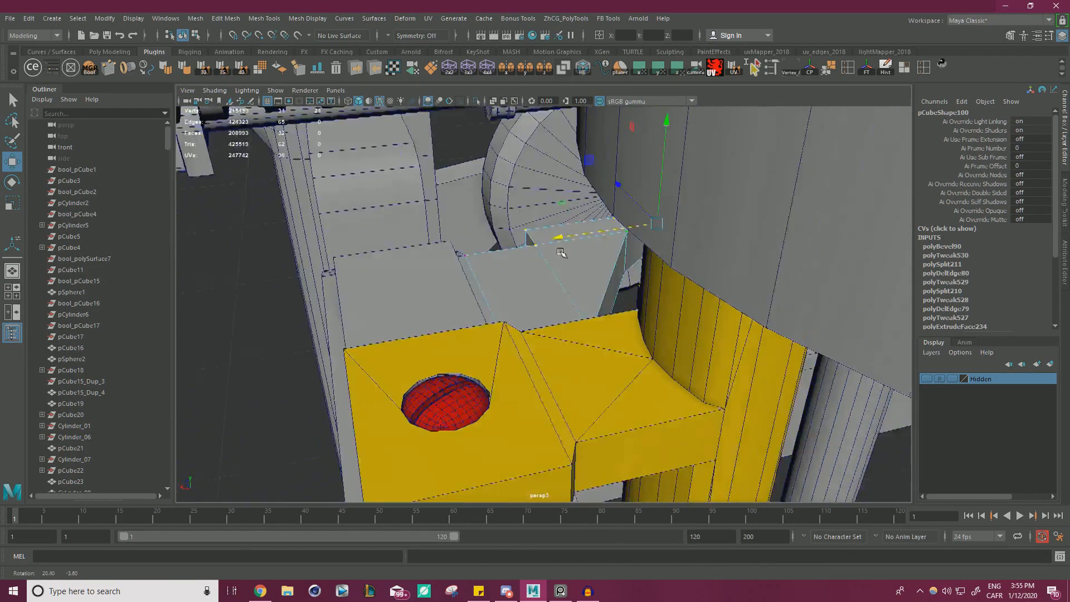
{"action": "right_click_drag", "start_coordinate": [552, 248], "coordinate": [815, 306], "text": "alt"}
{"action": "left_click_drag", "start_coordinate": [579, 217], "coordinate": [774, 254], "text": "alt"}
{"action": "right_click_drag", "start_coordinate": [774, 254], "coordinate": [464, 255], "text": "alt"}
{"action": "left_click_drag", "start_coordinate": [532, 233], "coordinate": [508, 238]}
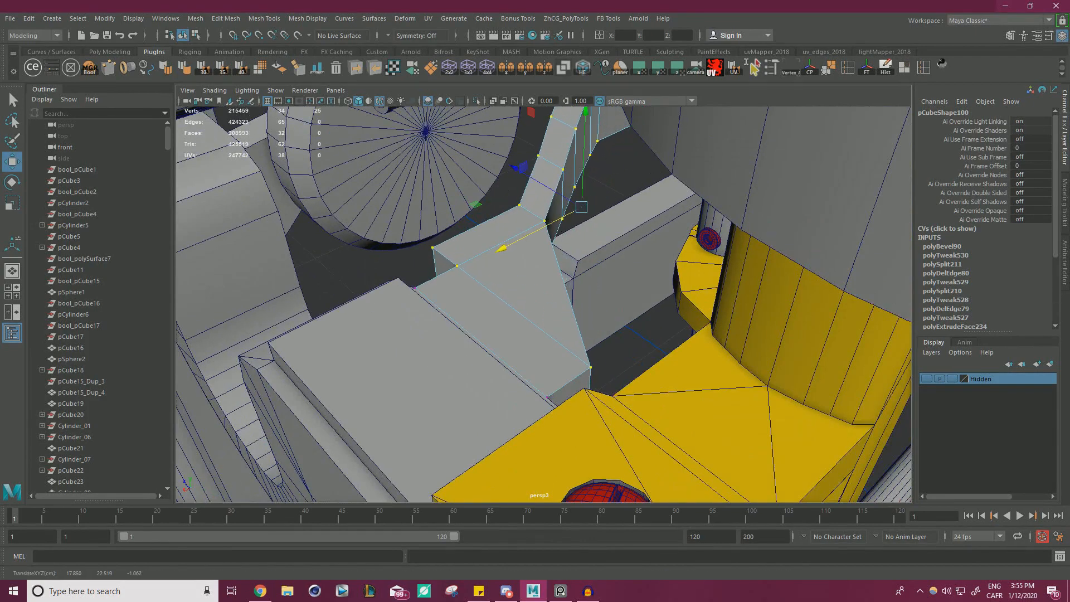
Check the typewriter reference on Sketchfab in the browser and move the selected bracket vertices further toward the side frame.
{"action": "left_click", "coordinate": [260, 591]}
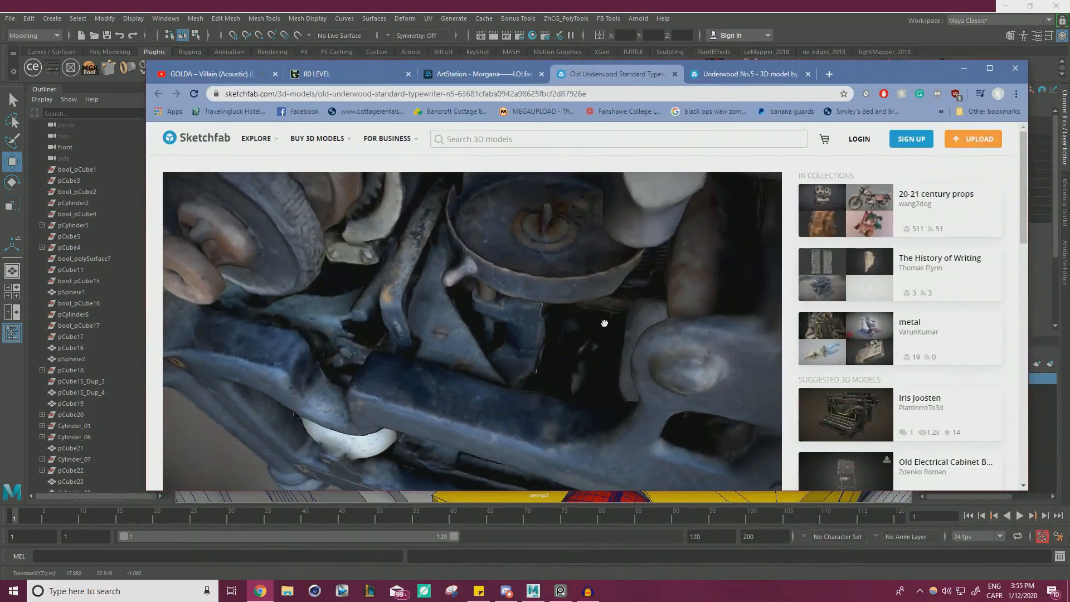
{"action": "left_click_drag", "start_coordinate": [605, 323], "coordinate": [604, 336]}
{"action": "left_click_drag", "start_coordinate": [858, 74], "coordinate": [1069, 190]}
{"action": "left_click_drag", "start_coordinate": [529, 217], "coordinate": [485, 251], "text": "alt"}
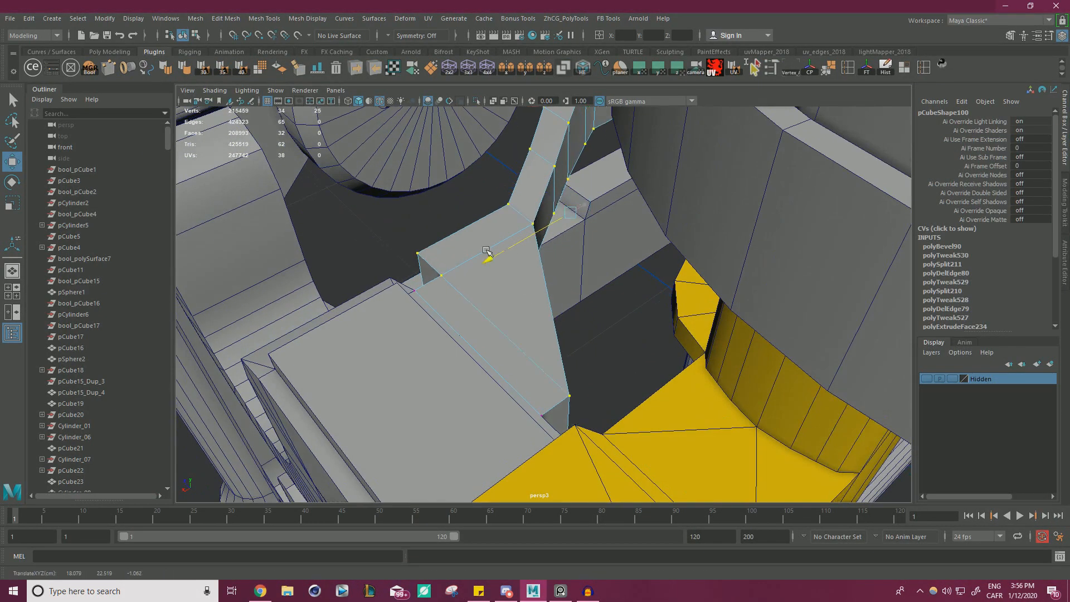
Move the edge loops along the bent section one by one to spread them into a more gradual curve.
{"action": "mouse_move", "coordinate": [549, 280]}
{"action": "left_mouse_down", "text": "alt"}
{"action": "mouse_move", "coordinate": [561, 238]}
{"action": "mouse_move", "coordinate": [552, 262]}
{"action": "left_mouse_up", "text": "alt"}
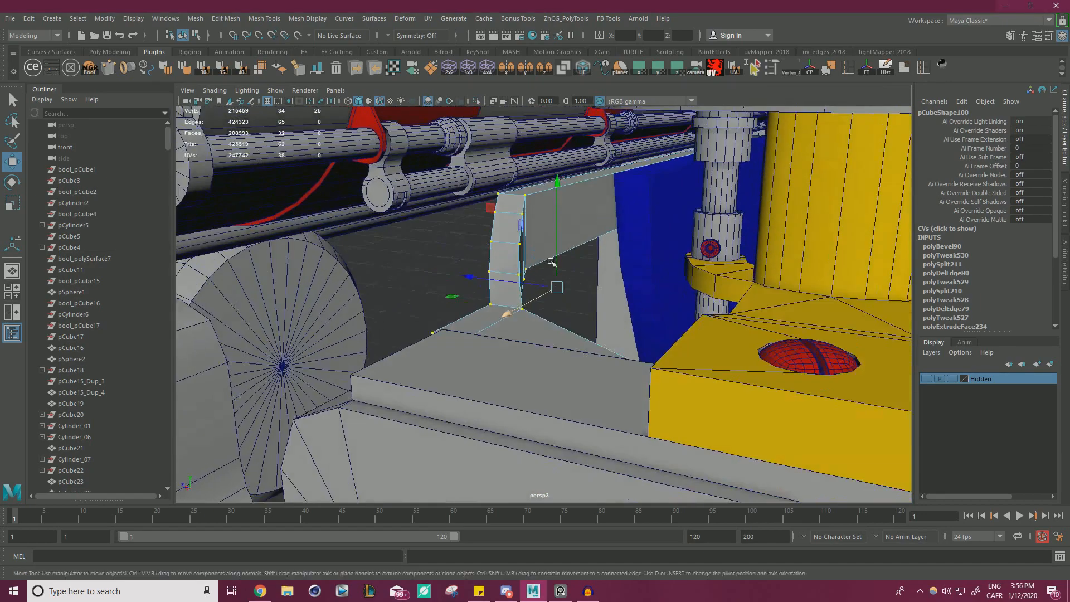
{"action": "middle_click_drag", "start_coordinate": [551, 262], "coordinate": [540, 313], "text": "alt"}
{"action": "scroll", "coordinate": [540, 313], "scroll_direction": "up", "scroll_amount": 3}
{"action": "scroll", "coordinate": [541, 313], "scroll_direction": "up", "scroll_amount": 2}
{"action": "right_click_drag", "start_coordinate": [497, 245], "coordinate": [502, 219]}
{"action": "double_click", "coordinate": [484, 238]}
{"action": "mouse_move", "coordinate": [492, 235]}
{"action": "left_mouse_down", "text": "alt"}
{"action": "mouse_move", "coordinate": [463, 261]}
{"action": "mouse_move", "coordinate": [484, 239]}
{"action": "left_mouse_up", "text": "alt"}
{"action": "double_click", "coordinate": [508, 260]}
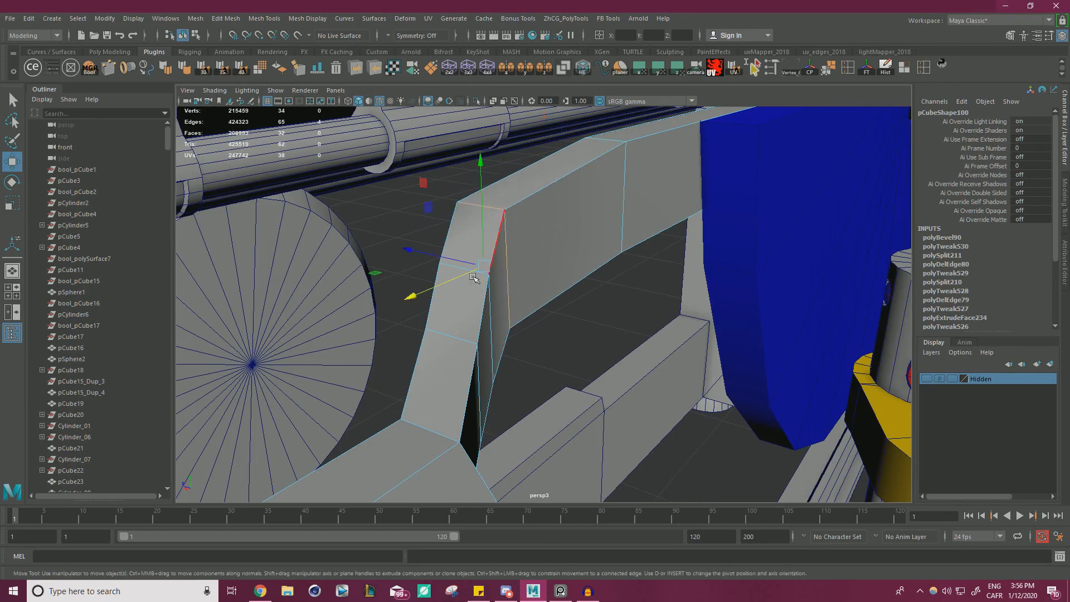
{"action": "double_click", "coordinate": [491, 318]}
{"action": "left_click_drag", "start_coordinate": [418, 345], "coordinate": [518, 334]}
Snap the vertex where the bent section joins the block into line with the block's adjacent corner vertex.
{"action": "right_click_drag", "start_coordinate": [518, 335], "coordinate": [468, 346], "text": "alt"}
{"action": "left_click_drag", "start_coordinate": [468, 345], "coordinate": [574, 339], "text": "alt"}
{"action": "right_click_drag", "start_coordinate": [574, 339], "coordinate": [605, 312], "text": "alt"}
{"action": "left_click_drag", "start_coordinate": [604, 312], "coordinate": [557, 351], "text": "alt"}
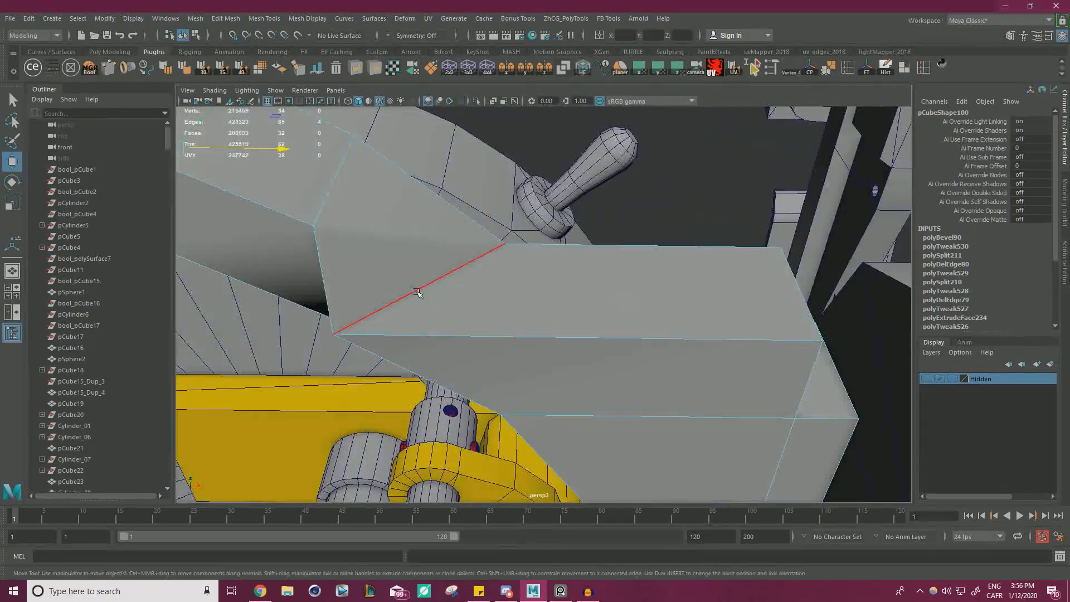
{"action": "right_click_drag", "start_coordinate": [411, 270], "coordinate": [358, 270]}
{"action": "left_click", "coordinate": [317, 335]}
{"action": "left_click_drag", "start_coordinate": [347, 336], "coordinate": [501, 415]}
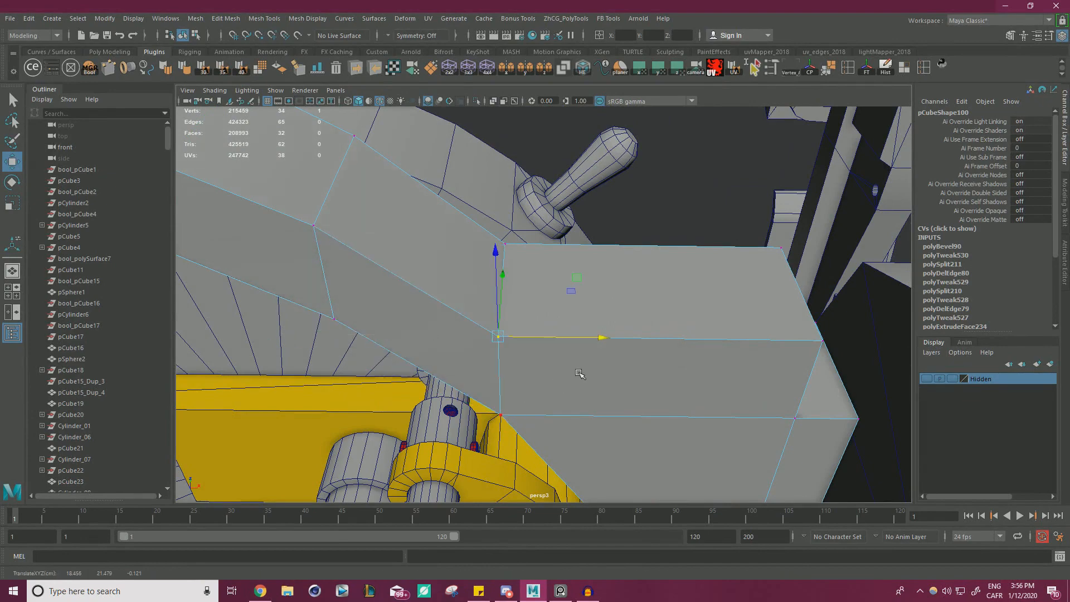
Try to snap the vertices at the bend and block junction to neighbouring ones, and undo the last moves.
{"action": "left_click_drag", "start_coordinate": [580, 374], "coordinate": [437, 404], "text": "alt"}
{"action": "left_click_drag", "start_coordinate": [499, 280], "coordinate": [529, 336], "text": "alt"}
{"action": "left_click_drag", "start_coordinate": [465, 291], "coordinate": [482, 204]}
{"action": "left_click_drag", "start_coordinate": [487, 202], "coordinate": [488, 260], "text": "alt"}
{"action": "right_click_drag", "start_coordinate": [488, 258], "coordinate": [437, 258]}
{"action": "left_click", "coordinate": [487, 280]}
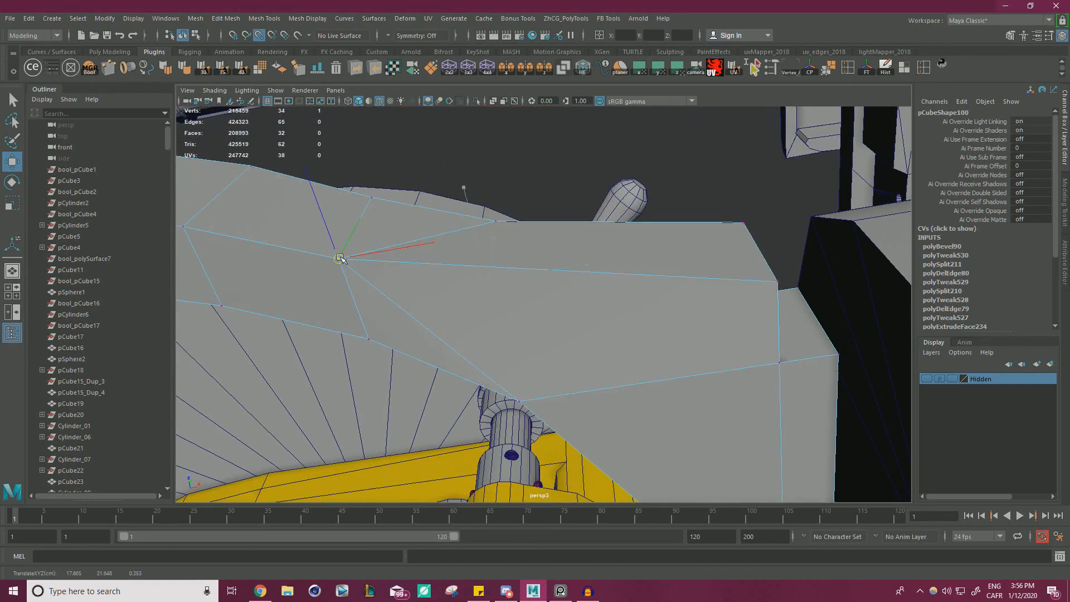
{"action": "left_click_drag", "start_coordinate": [498, 221], "coordinate": [499, 269]}
{"action": "key", "text": "ctrl+z"}
{"action": "key", "text": "ctrl+z"}
Move the block's outer corner edge and bevel it, raising the bevel fraction to cut off the corner.
{"action": "right_click_drag", "start_coordinate": [498, 269], "coordinate": [536, 247]}
{"action": "left_click_drag", "start_coordinate": [420, 243], "coordinate": [459, 268], "text": "alt"}
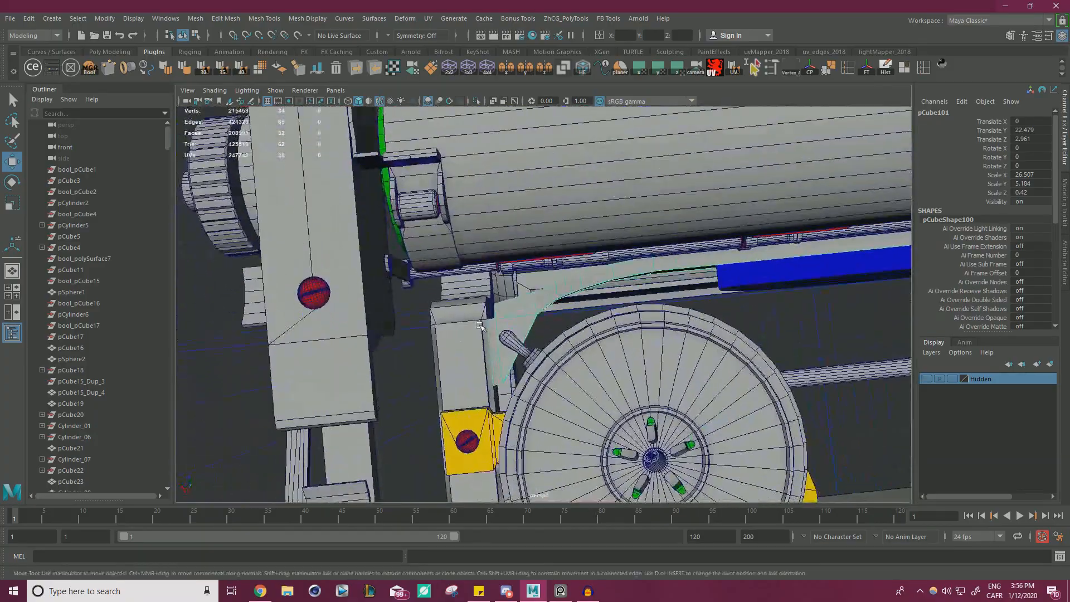
{"action": "right_click_drag", "start_coordinate": [491, 296], "coordinate": [628, 332], "text": "alt"}
{"action": "left_click_drag", "start_coordinate": [505, 312], "coordinate": [587, 236], "text": "alt"}
{"action": "right_click_drag", "start_coordinate": [588, 236], "coordinate": [590, 245], "text": "alt"}
{"action": "left_click_drag", "start_coordinate": [590, 246], "coordinate": [520, 257], "text": "alt"}
{"action": "right_click_drag", "start_coordinate": [518, 261], "coordinate": [518, 231]}
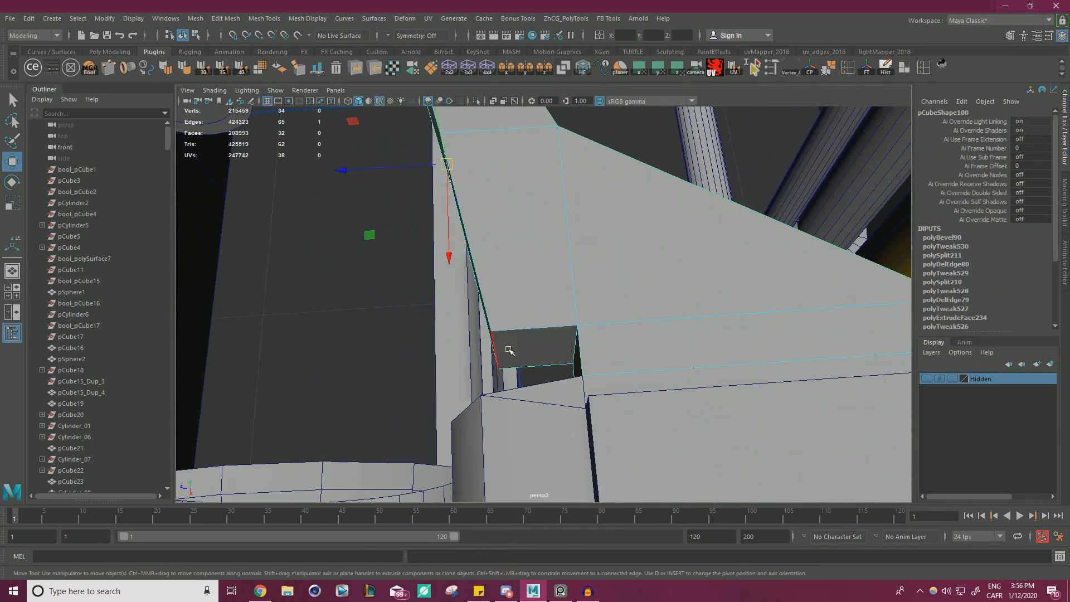
{"action": "left_click_drag", "start_coordinate": [583, 349], "coordinate": [508, 387], "text": "alt"}
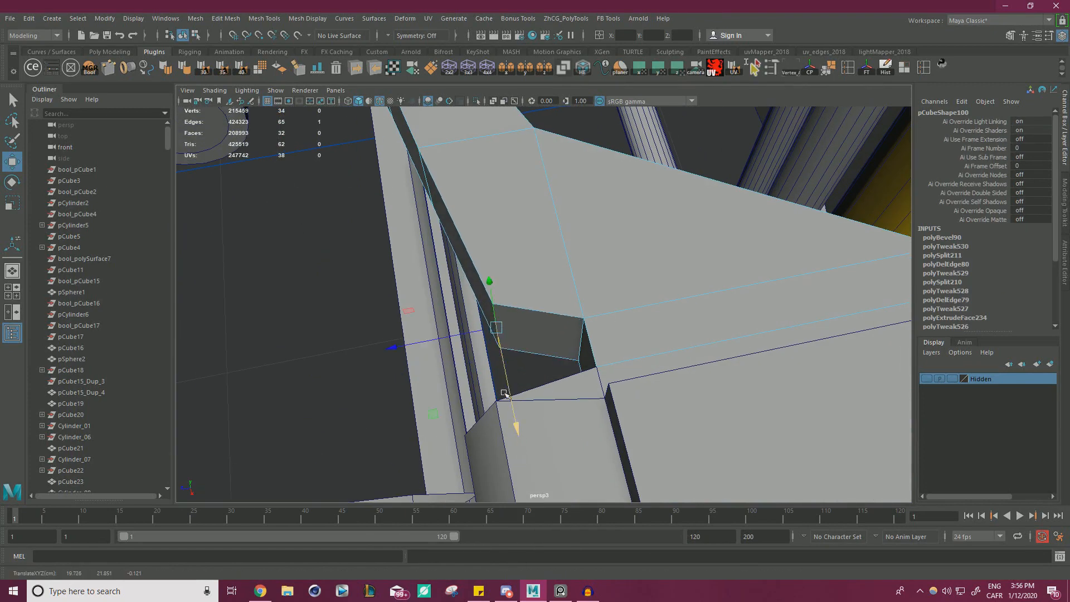
{"action": "key", "text": "ctrl+b"}
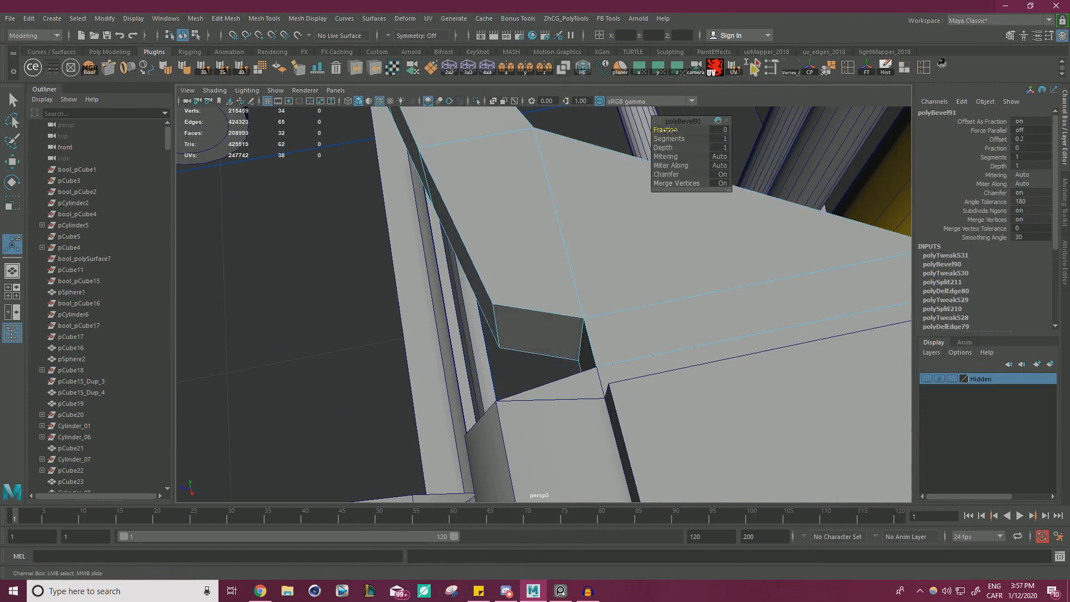
{"action": "left_click_drag", "start_coordinate": [669, 130], "coordinate": [681, 130]}
Examine the reshaped bracket from several sides, comparing its curve with the wheel, rods and side frame around it.
{"action": "left_click_drag", "start_coordinate": [432, 263], "coordinate": [537, 289], "text": "alt"}
{"action": "right_click_drag", "start_coordinate": [552, 246], "coordinate": [603, 220]}
{"action": "left_click", "coordinate": [319, 231]}
{"action": "scroll", "coordinate": [303, 232], "scroll_direction": "down", "scroll_amount": 5}
{"action": "left_click_drag", "start_coordinate": [538, 263], "coordinate": [476, 259], "text": "alt"}
{"action": "scroll", "coordinate": [580, 268], "scroll_direction": "up", "scroll_amount": 2}
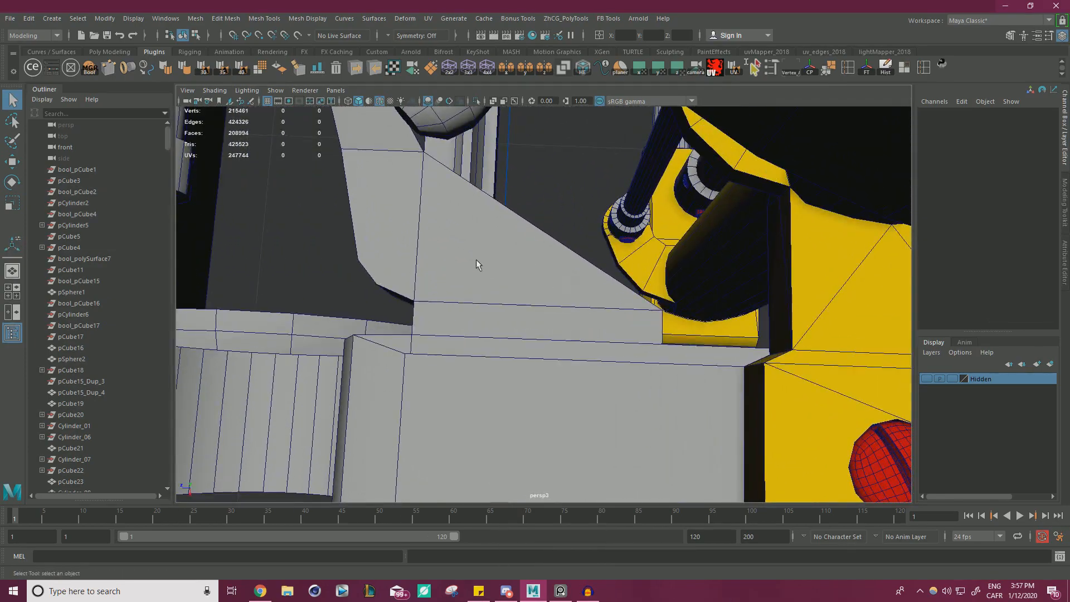
{"action": "left_click", "coordinate": [458, 246]}
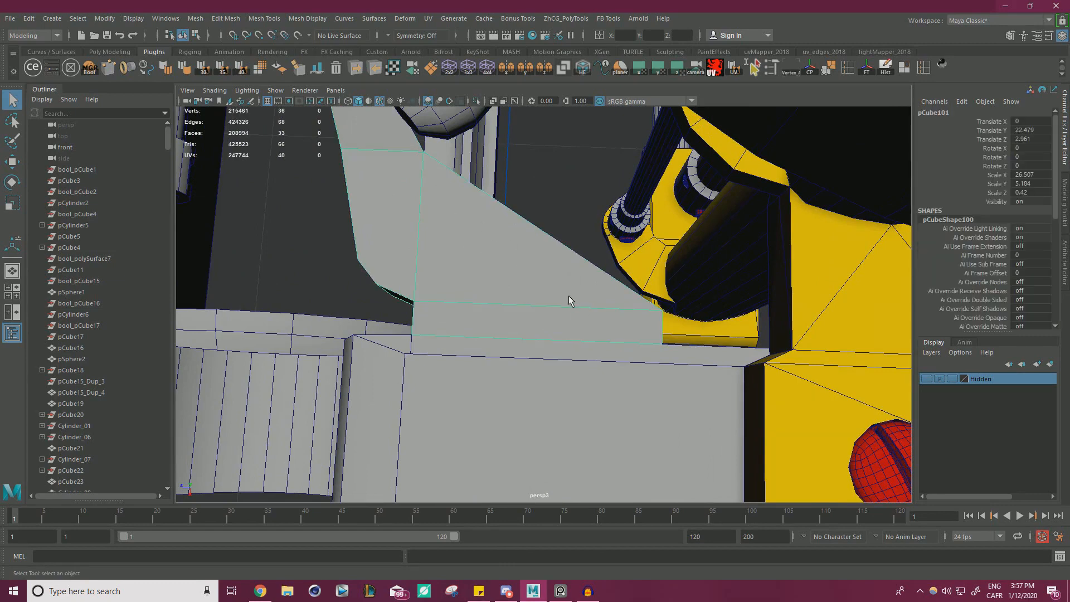
{"action": "left_click_drag", "start_coordinate": [631, 301], "coordinate": [497, 236], "text": "alt"}
{"action": "right_click_drag", "start_coordinate": [489, 220], "coordinate": [535, 203]}
{"action": "left_click", "coordinate": [606, 249]}
{"action": "right_click_drag", "start_coordinate": [592, 232], "coordinate": [349, 231], "text": "alt"}
{"action": "left_click_drag", "start_coordinate": [349, 231], "coordinate": [487, 304], "text": "alt"}
{"action": "right_click_drag", "start_coordinate": [487, 305], "coordinate": [577, 317], "text": "alt"}
{"action": "left_click", "coordinate": [536, 244]}
{"action": "right_click_drag", "start_coordinate": [573, 248], "coordinate": [574, 274]}
{"action": "left_click_drag", "start_coordinate": [637, 267], "coordinate": [659, 264], "text": "alt"}
{"action": "right_click_drag", "start_coordinate": [594, 261], "coordinate": [548, 261], "text": "alt"}
{"action": "left_click_drag", "start_coordinate": [549, 261], "coordinate": [613, 262], "text": "alt"}
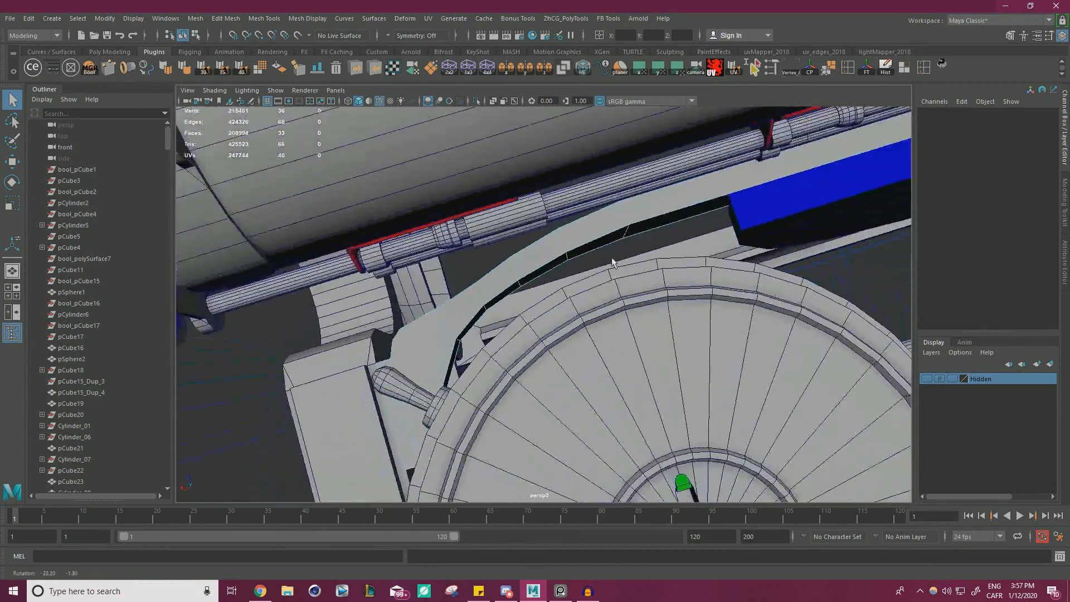
{"action": "right_click_drag", "start_coordinate": [479, 262], "coordinate": [518, 263], "text": "alt"}
{"action": "left_click_drag", "start_coordinate": [518, 262], "coordinate": [630, 191], "text": "alt"}
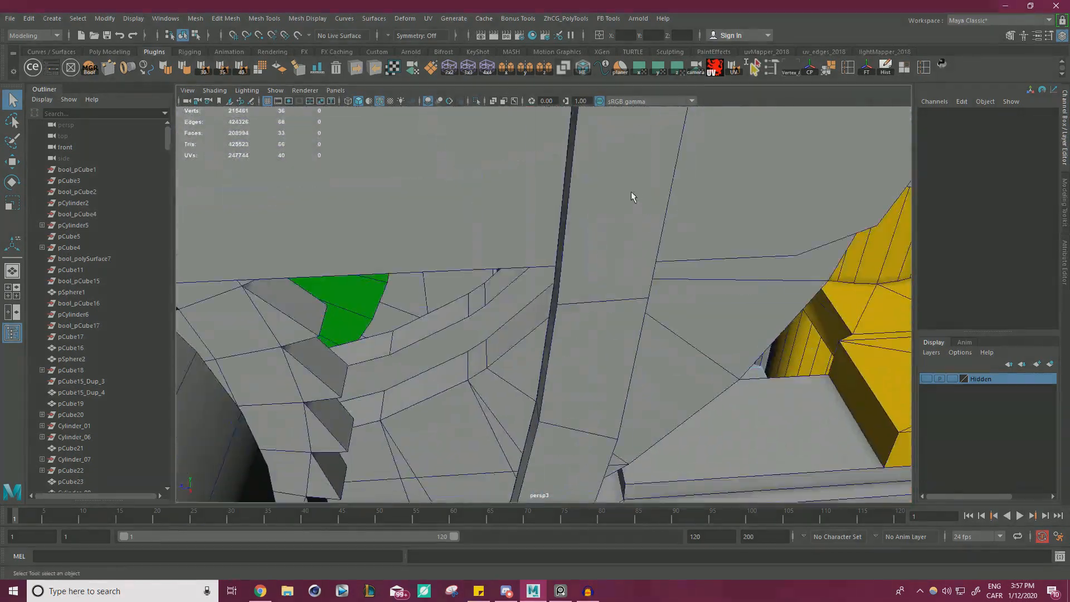
Select the edges along the block's outer side, including its beveled corner, and move them horizontally.
{"action": "right_click_drag", "start_coordinate": [631, 191], "coordinate": [522, 275], "text": "alt"}
{"action": "left_click_drag", "start_coordinate": [521, 276], "coordinate": [444, 254], "text": "alt"}
{"action": "right_click_drag", "start_coordinate": [444, 254], "coordinate": [484, 317], "text": "alt"}
{"action": "left_click_drag", "start_coordinate": [485, 317], "coordinate": [514, 313], "text": "alt"}
{"action": "left_click", "coordinate": [510, 315]}
{"action": "key", "text": "w"}
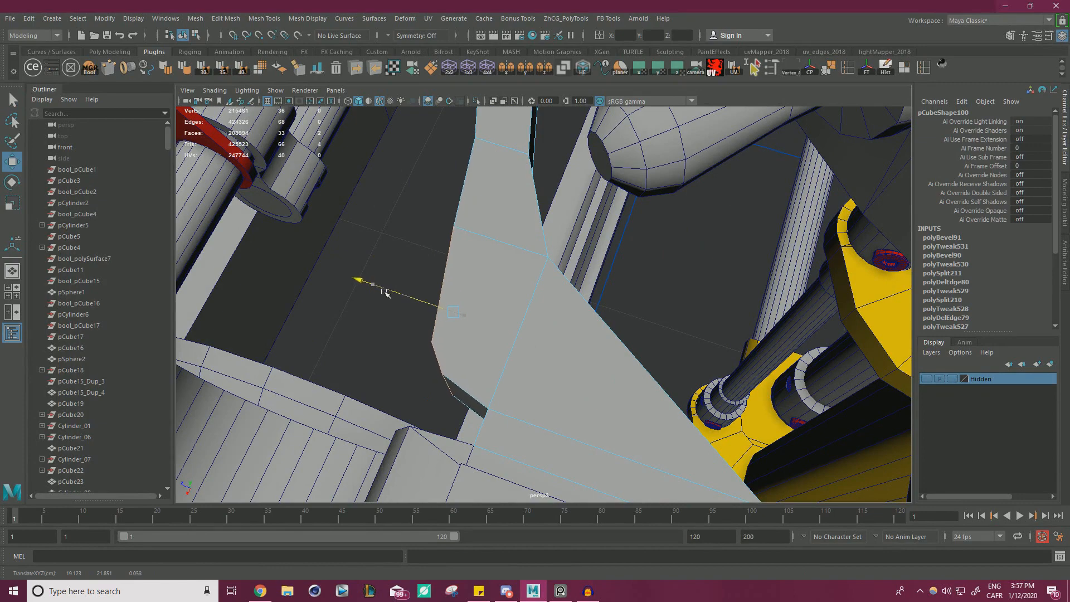
{"action": "left_click_drag", "start_coordinate": [384, 291], "coordinate": [486, 295], "text": "alt"}
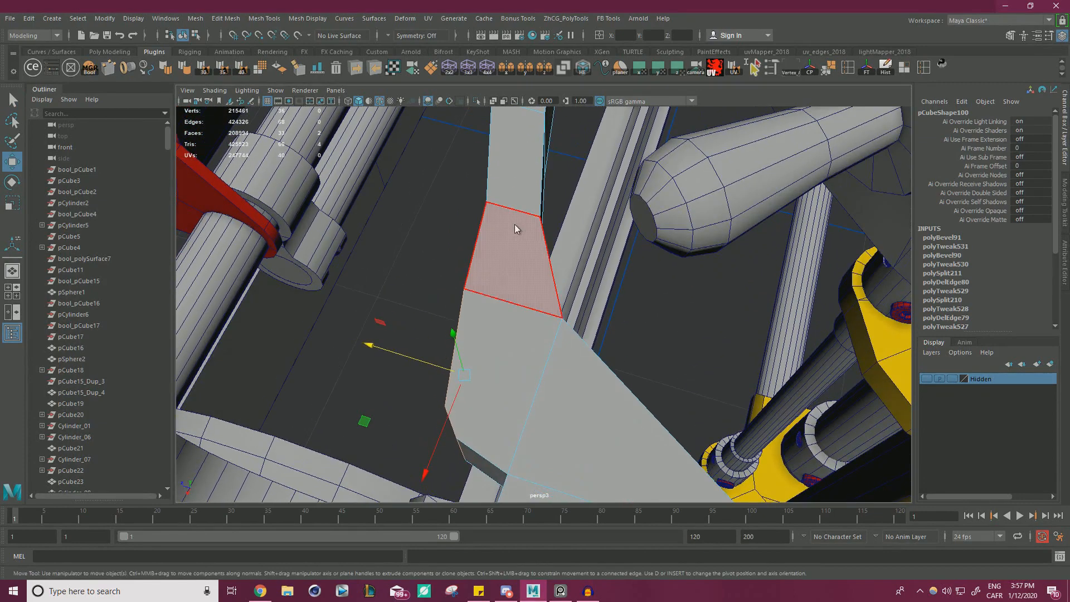
Move the outer edge of the section just above the block horizontally to smooth the bracket's outline.
{"action": "left_click", "coordinate": [436, 264]}
{"action": "left_click_drag", "start_coordinate": [501, 217], "coordinate": [530, 210], "text": "alt"}
{"action": "right_click_drag", "start_coordinate": [530, 210], "coordinate": [549, 224], "text": "alt"}
{"action": "mouse_move", "coordinate": [549, 224]}
{"action": "left_mouse_down", "text": "alt"}
{"action": "mouse_move", "coordinate": [517, 236]}
{"action": "mouse_move", "coordinate": [552, 239]}
{"action": "left_mouse_up", "text": "alt"}
{"action": "left_click", "coordinate": [412, 247]}
{"action": "left_click_drag", "start_coordinate": [463, 264], "coordinate": [400, 246], "text": "alt"}
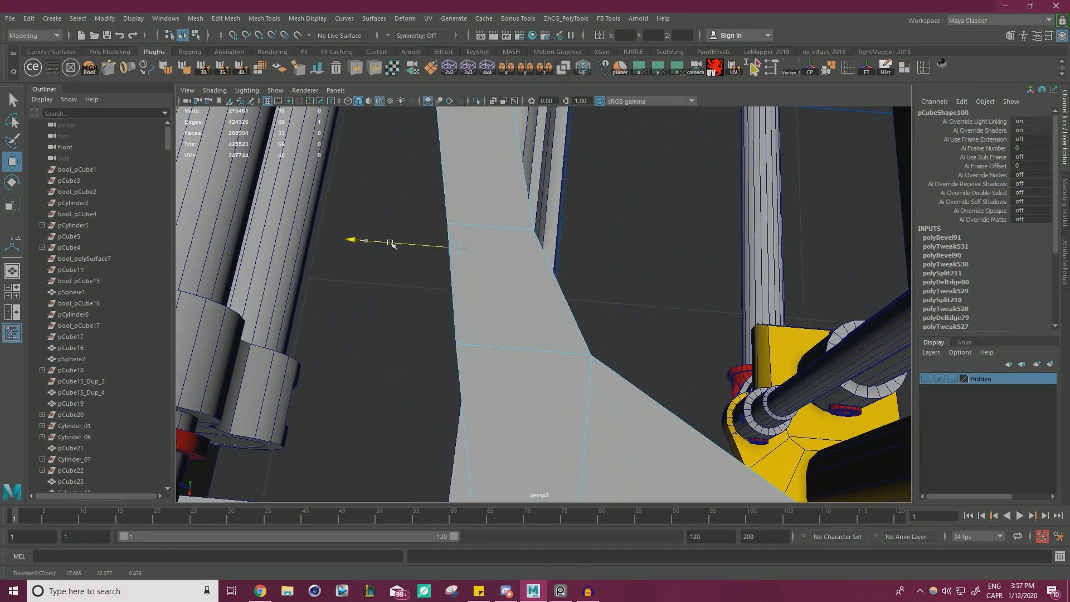
{"action": "left_click_drag", "start_coordinate": [505, 235], "coordinate": [414, 236], "text": "alt"}
Move the side edge of the bracket's narrow upper section horizontally to refine the curve above the block.
{"action": "right_click_drag", "start_coordinate": [539, 223], "coordinate": [457, 241]}
{"action": "left_click_drag", "start_coordinate": [457, 241], "coordinate": [531, 250], "text": "alt"}
{"action": "right_click_drag", "start_coordinate": [532, 249], "coordinate": [574, 248], "text": "alt"}
{"action": "left_click_drag", "start_coordinate": [557, 250], "coordinate": [541, 301], "text": "alt"}
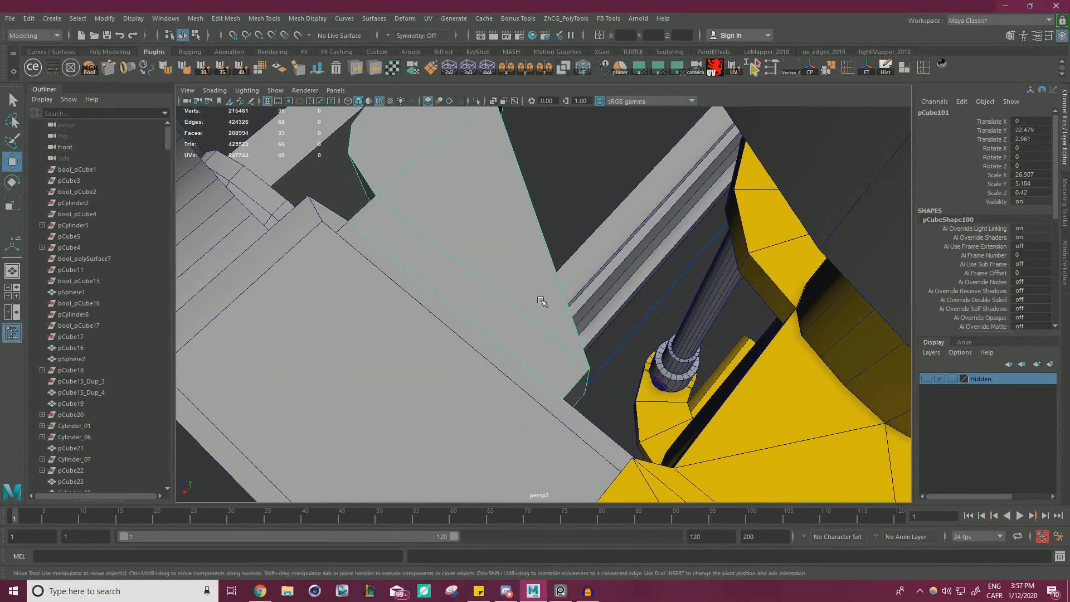
{"action": "left_click_drag", "start_coordinate": [539, 260], "coordinate": [491, 267], "text": "alt"}
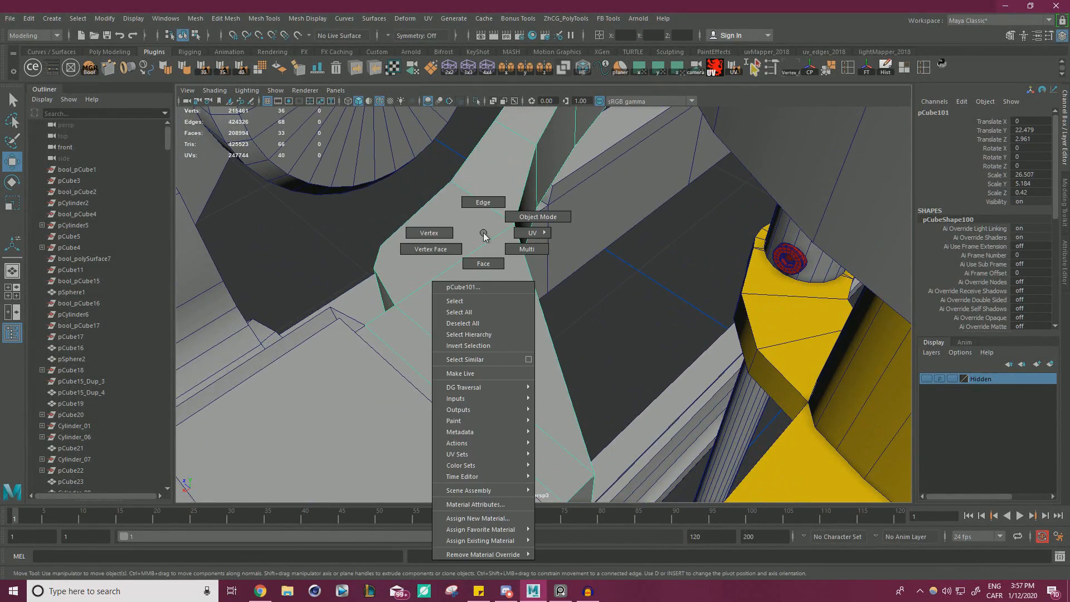
{"action": "right_click_drag", "start_coordinate": [484, 236], "coordinate": [483, 203]}
{"action": "left_click", "coordinate": [485, 204]}
{"action": "left_click_drag", "start_coordinate": [487, 209], "coordinate": [511, 225], "text": "alt"}
{"action": "left_click_drag", "start_coordinate": [558, 260], "coordinate": [518, 229], "text": "alt"}
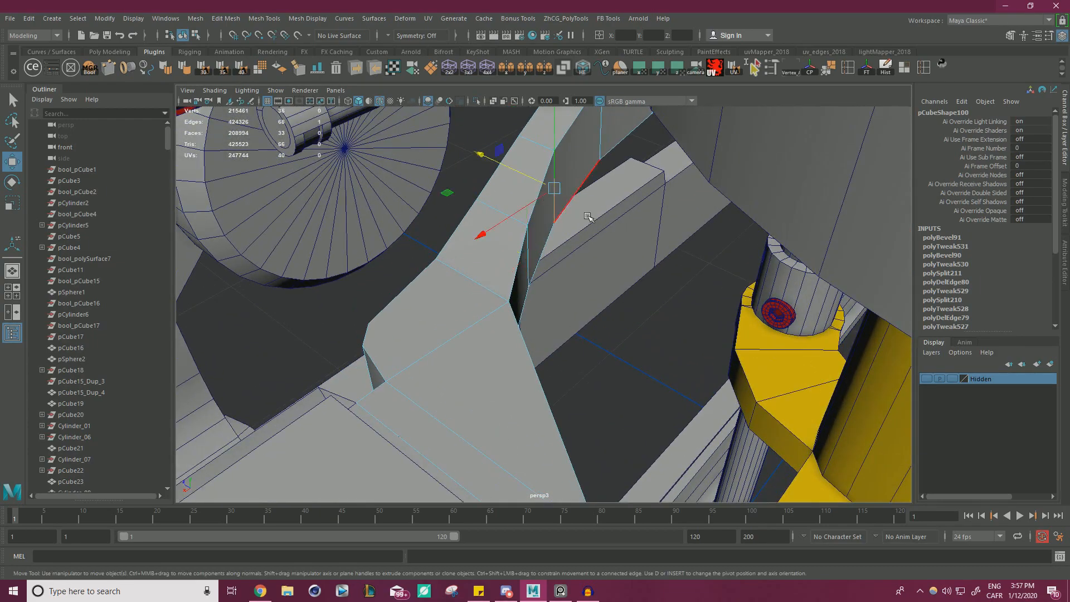
{"action": "left_click_drag", "start_coordinate": [588, 217], "coordinate": [461, 198], "text": "alt"}
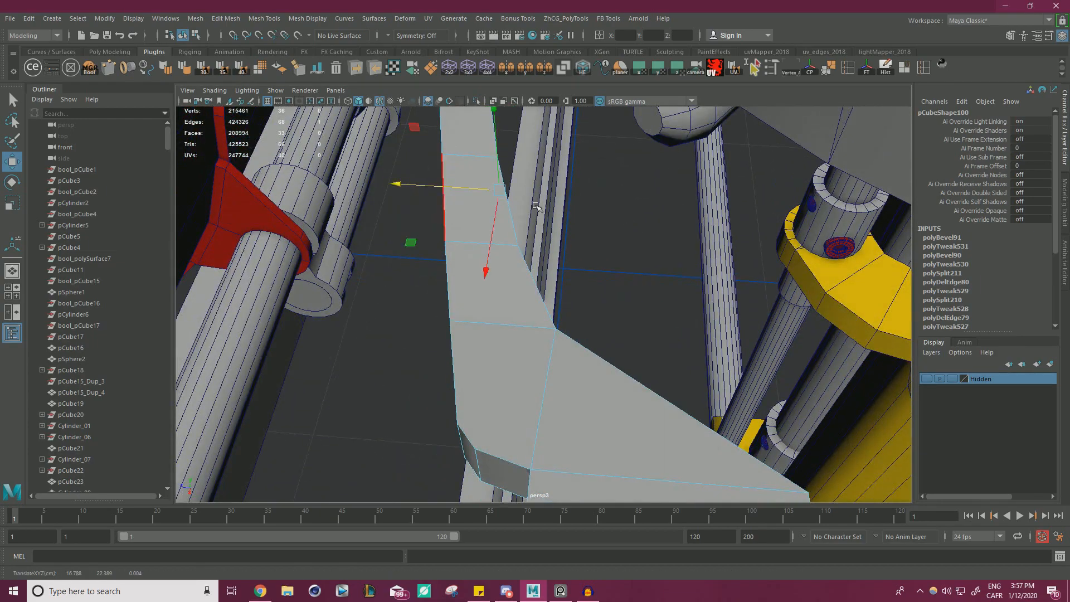
Examine the bracket's outline from several angles against the wheel, the roller rods and the side frame.
{"action": "scroll", "coordinate": [537, 207], "scroll_direction": "down", "scroll_amount": 6}
{"action": "left_click_drag", "start_coordinate": [532, 207], "coordinate": [586, 357], "text": "alt"}
{"action": "scroll", "coordinate": [533, 263], "scroll_direction": "up", "scroll_amount": 1}
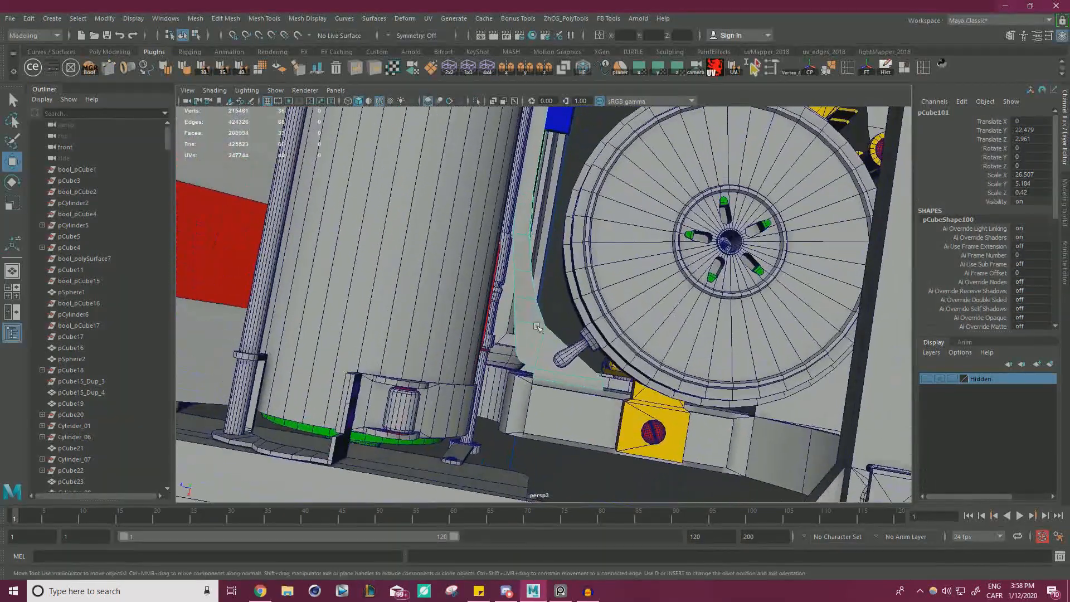
{"action": "scroll", "coordinate": [549, 295], "scroll_direction": "up", "scroll_amount": 5}
{"action": "right_click_drag", "start_coordinate": [494, 249], "coordinate": [498, 220]}
{"action": "left_click", "coordinate": [519, 246]}
{"action": "left_click_drag", "start_coordinate": [508, 244], "coordinate": [546, 262]}
{"action": "double_click", "coordinate": [514, 272]}
{"action": "left_click_drag", "start_coordinate": [424, 330], "coordinate": [424, 325]}
{"action": "left_click_drag", "start_coordinate": [515, 318], "coordinate": [735, 250], "text": "alt"}
{"action": "right_click", "coordinate": [864, 249]}
{"action": "right_click_drag", "start_coordinate": [863, 249], "coordinate": [914, 233]}
{"action": "left_click", "coordinate": [836, 263]}
{"action": "scroll", "coordinate": [830, 263], "scroll_direction": "down", "scroll_amount": 3}
{"action": "left_click_drag", "start_coordinate": [825, 263], "coordinate": [624, 298], "text": "alt"}
{"action": "scroll", "coordinate": [624, 299], "scroll_direction": "up", "scroll_amount": 3}
{"action": "middle_click_drag", "start_coordinate": [613, 295], "coordinate": [676, 236], "text": "alt"}
{"action": "scroll", "coordinate": [675, 236], "scroll_direction": "up", "scroll_amount": 4}
Select the triangular face of the bracket's end block and create a cylinder primitive on it with ModIt.
{"action": "left_click_drag", "start_coordinate": [676, 235], "coordinate": [518, 304], "text": "alt"}
{"action": "left_click", "coordinate": [502, 306]}
{"action": "right_click_drag", "start_coordinate": [522, 270], "coordinate": [524, 317]}
{"action": "left_click", "coordinate": [524, 316]}
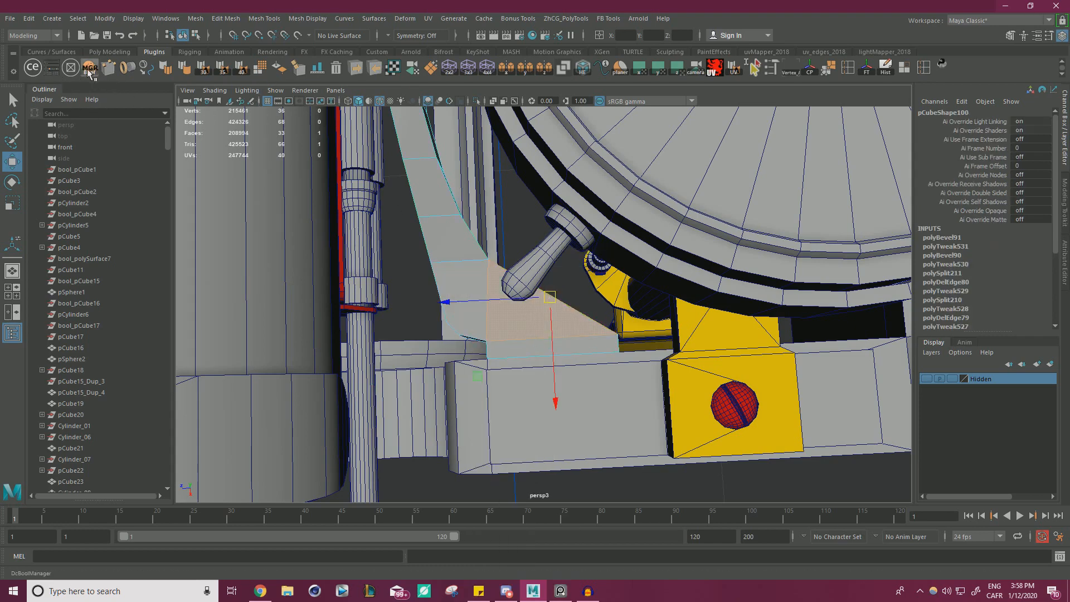
{"action": "left_click", "coordinate": [53, 66]}
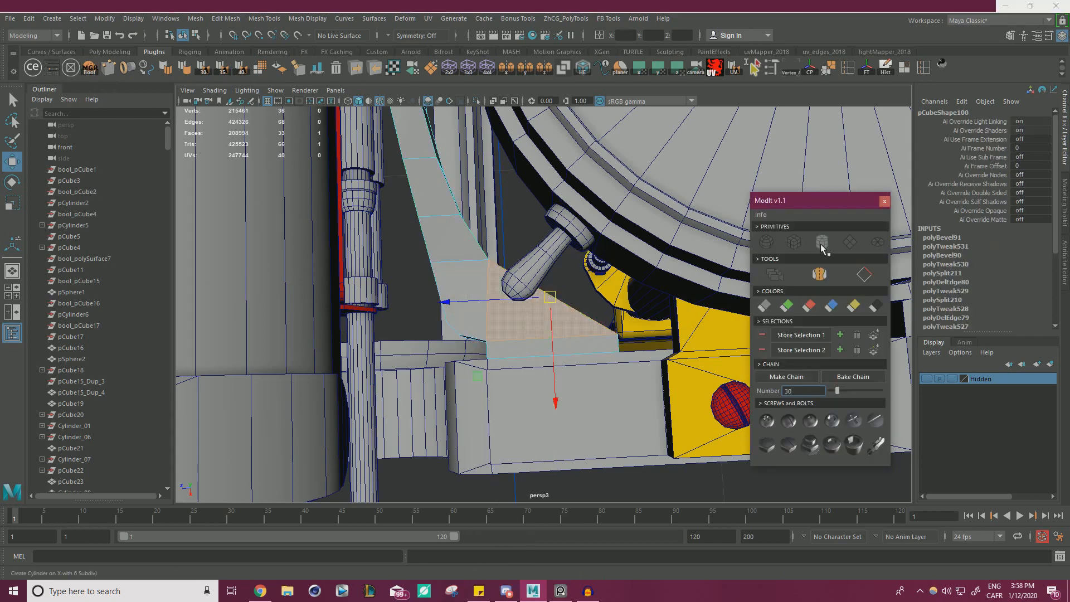
{"action": "left_click", "coordinate": [822, 245]}
{"action": "left_click", "coordinate": [885, 204]}
Scale the new cylinder down uniformly to about 0.019 so it suits a screw hole in the block.
{"action": "key", "text": "r"}
{"action": "right_click_drag", "start_coordinate": [578, 274], "coordinate": [459, 279], "text": "alt"}
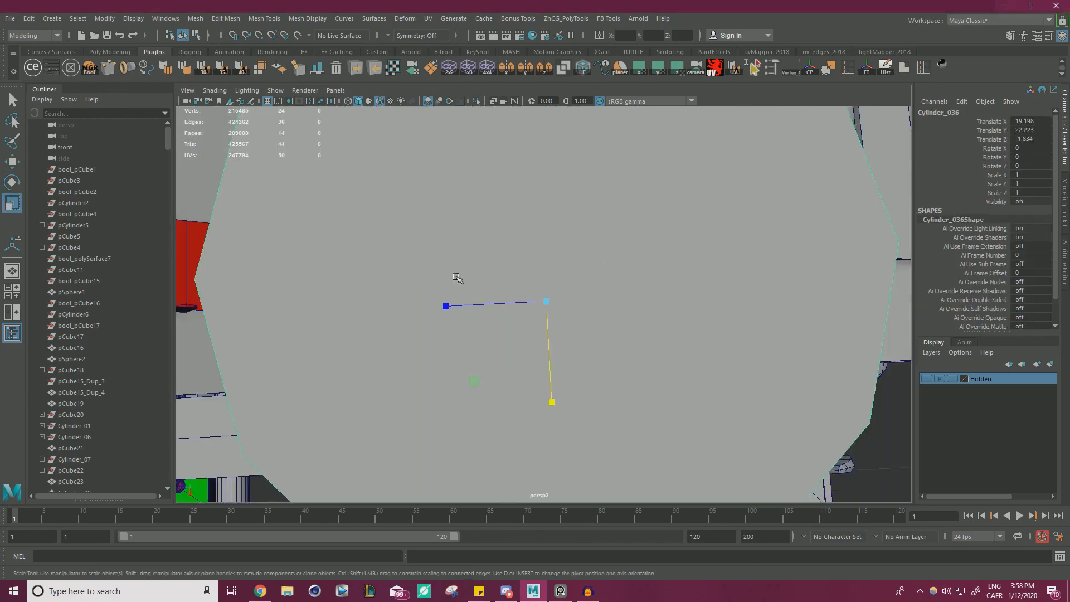
{"action": "left_click_drag", "start_coordinate": [630, 335], "coordinate": [195, 357], "text": "alt"}
{"action": "key", "text": "ctrl+z"}
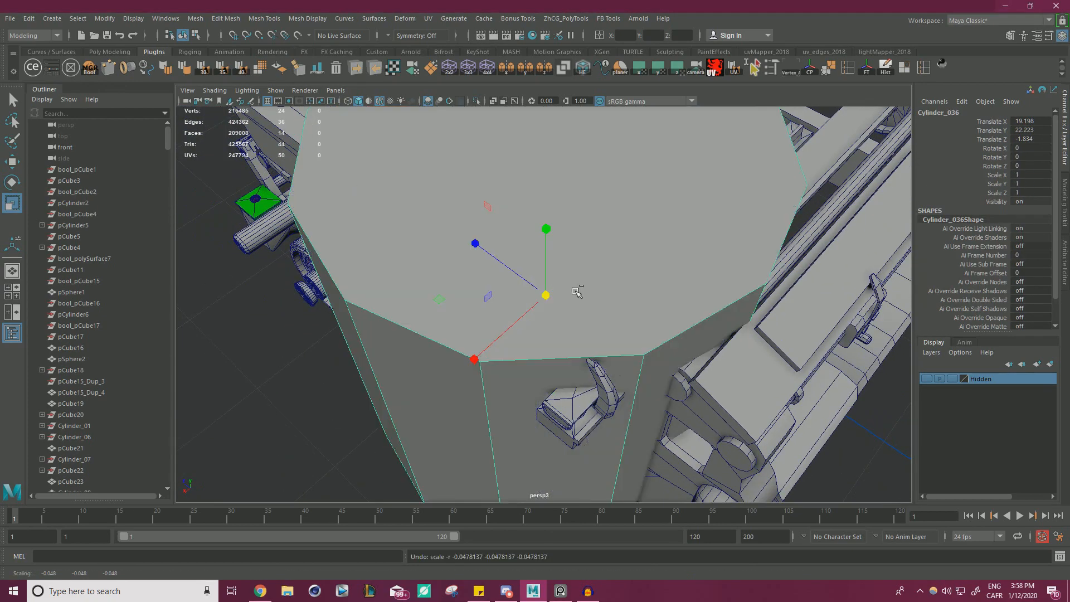
{"action": "left_click_drag", "start_coordinate": [546, 297], "coordinate": [230, 366]}
{"action": "left_click_drag", "start_coordinate": [504, 283], "coordinate": [469, 319], "text": "alt"}
{"action": "right_click_drag", "start_coordinate": [470, 319], "coordinate": [588, 321], "text": "alt"}
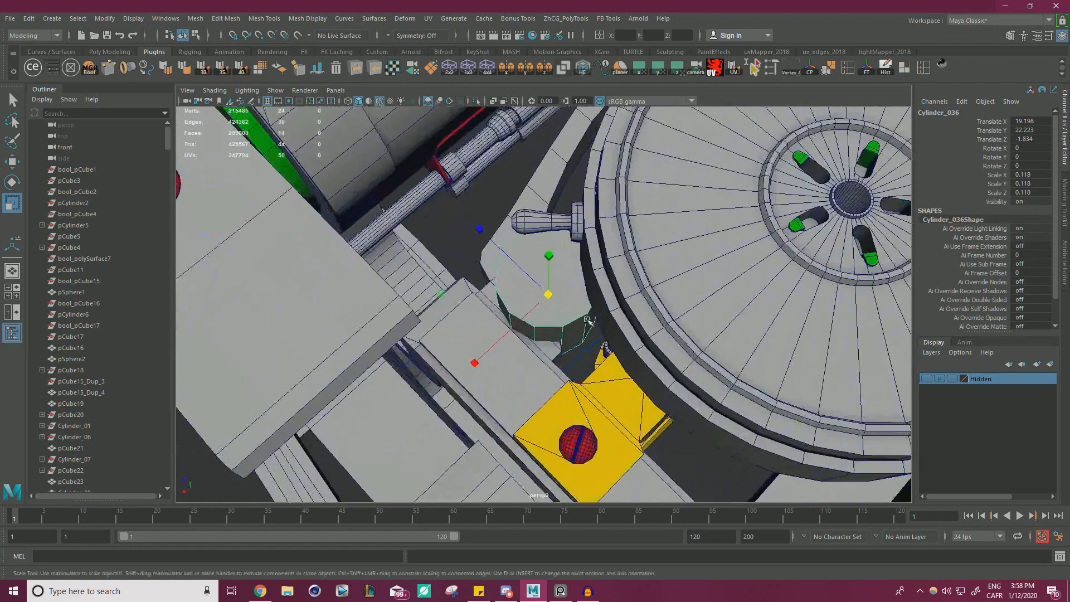
{"action": "left_click_drag", "start_coordinate": [547, 296], "coordinate": [475, 310]}
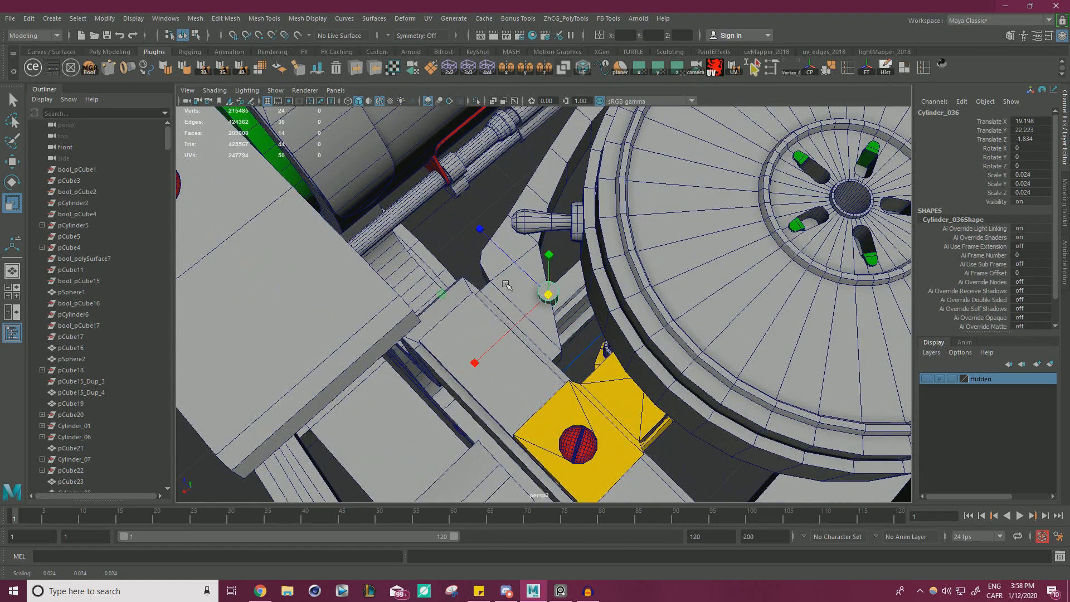
{"action": "key", "text": "f"}
{"action": "right_click_drag", "start_coordinate": [497, 296], "coordinate": [442, 294], "text": "alt"}
{"action": "left_click_drag", "start_coordinate": [441, 294], "coordinate": [574, 279], "text": "alt"}
{"action": "left_click_drag", "start_coordinate": [672, 281], "coordinate": [448, 307]}
Position the cylinder so it pierces the block's broad face near its wide end, at about X 19.37, Y 22.30, Z -1.11.
{"action": "key", "text": "w"}
{"action": "left_click_drag", "start_coordinate": [518, 314], "coordinate": [552, 261], "text": "alt"}
{"action": "key", "text": "w"}
{"action": "left_click_drag", "start_coordinate": [465, 331], "coordinate": [505, 307], "text": "alt"}
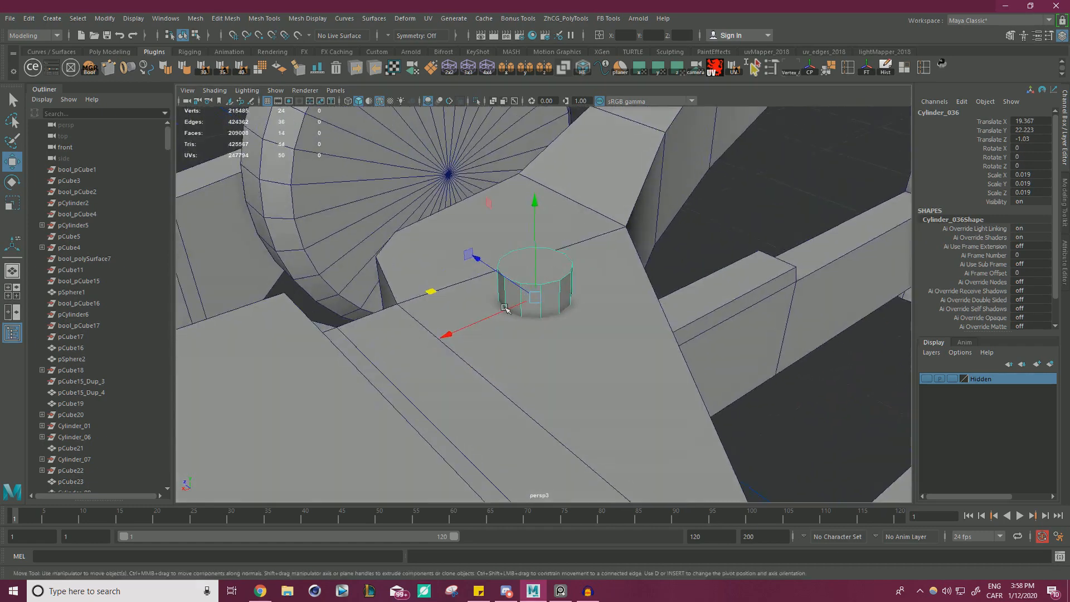
{"action": "scroll", "coordinate": [505, 307], "scroll_direction": "up", "scroll_amount": 2}
{"action": "mouse_move", "coordinate": [528, 247]}
{"action": "left_mouse_down"}
{"action": "mouse_move", "coordinate": [527, 195]}
{"action": "mouse_move", "coordinate": [529, 228]}
{"action": "left_mouse_up"}
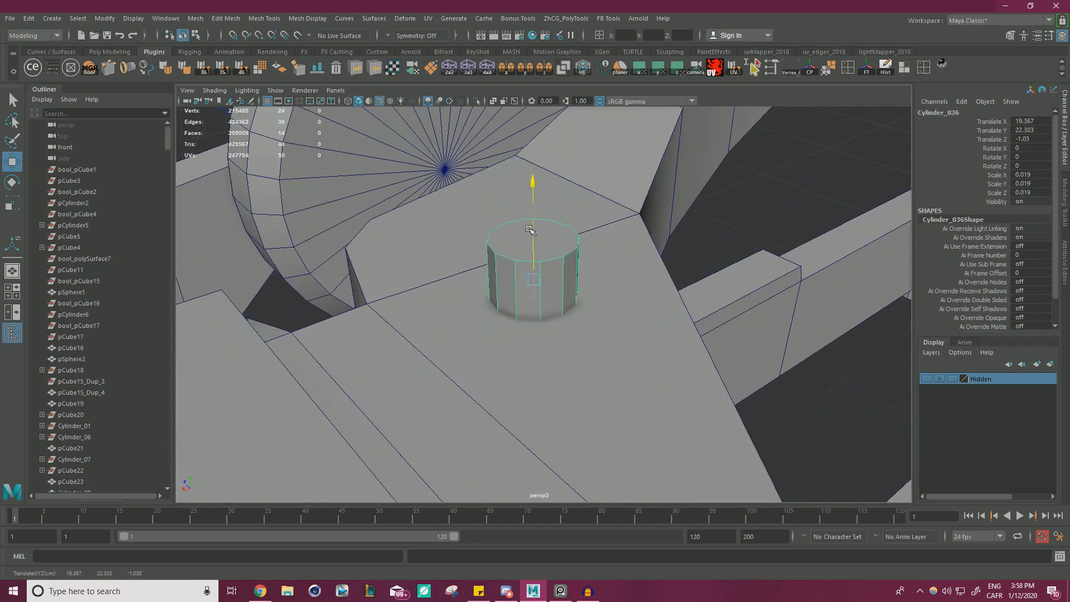
{"action": "right_click_drag", "start_coordinate": [593, 242], "coordinate": [446, 245], "text": "alt"}
{"action": "left_click_drag", "start_coordinate": [440, 245], "coordinate": [459, 290], "text": "alt"}
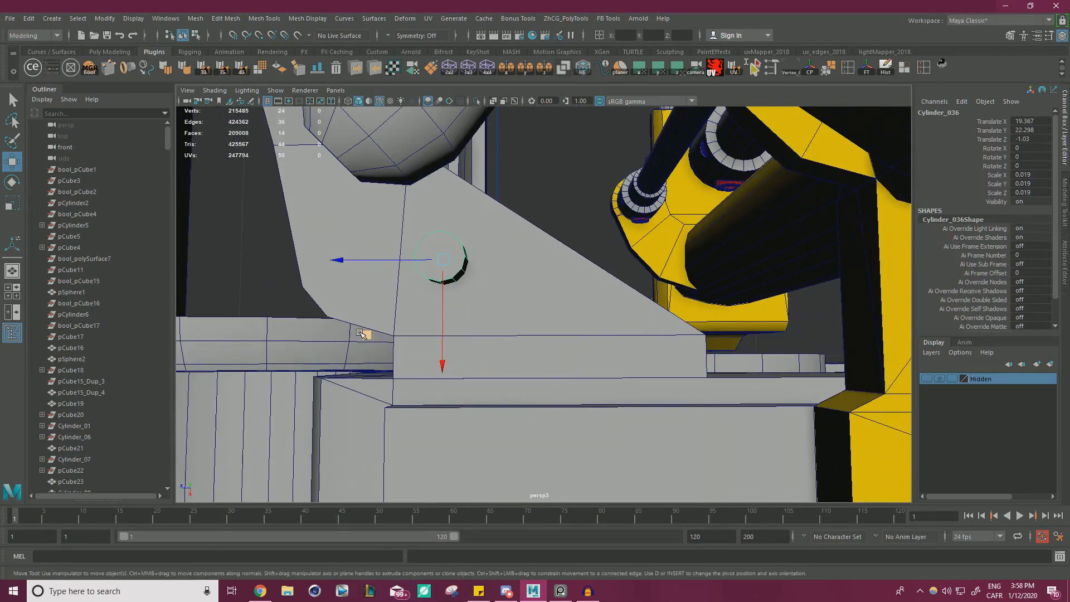
{"action": "middle_click_drag", "start_coordinate": [362, 333], "coordinate": [374, 333]}
{"action": "middle_click_drag", "start_coordinate": [511, 316], "coordinate": [494, 292], "text": "alt"}
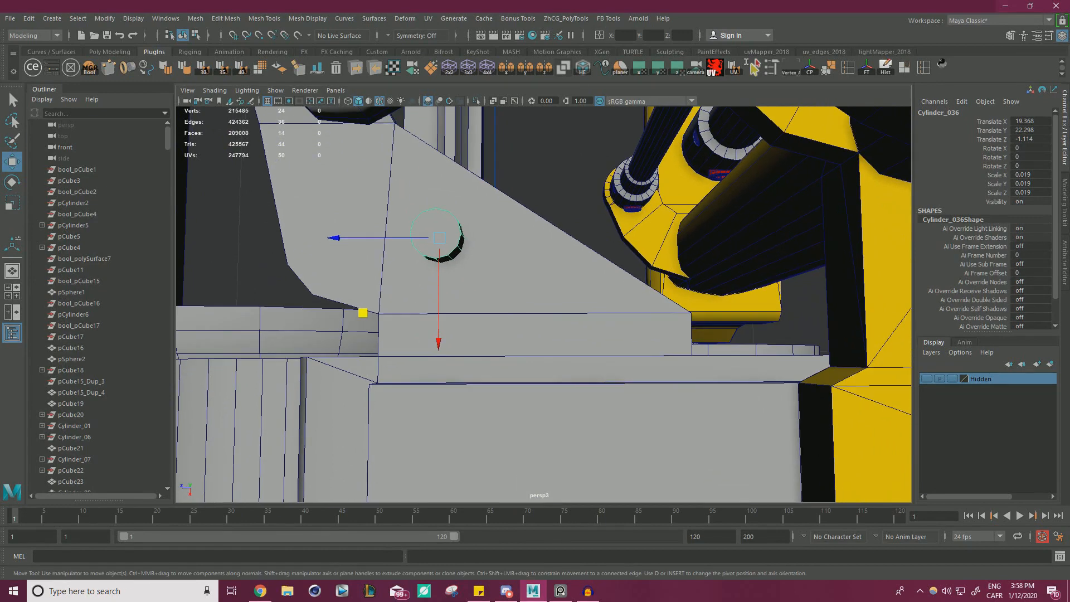
Duplicate the cylinder to the block's narrow corner at about X 19.95, Z -2.41, and reposition the original at about X 19.30, Z -1.12.
{"action": "left_click", "coordinate": [260, 591]}
{"action": "left_click", "coordinate": [261, 591]}
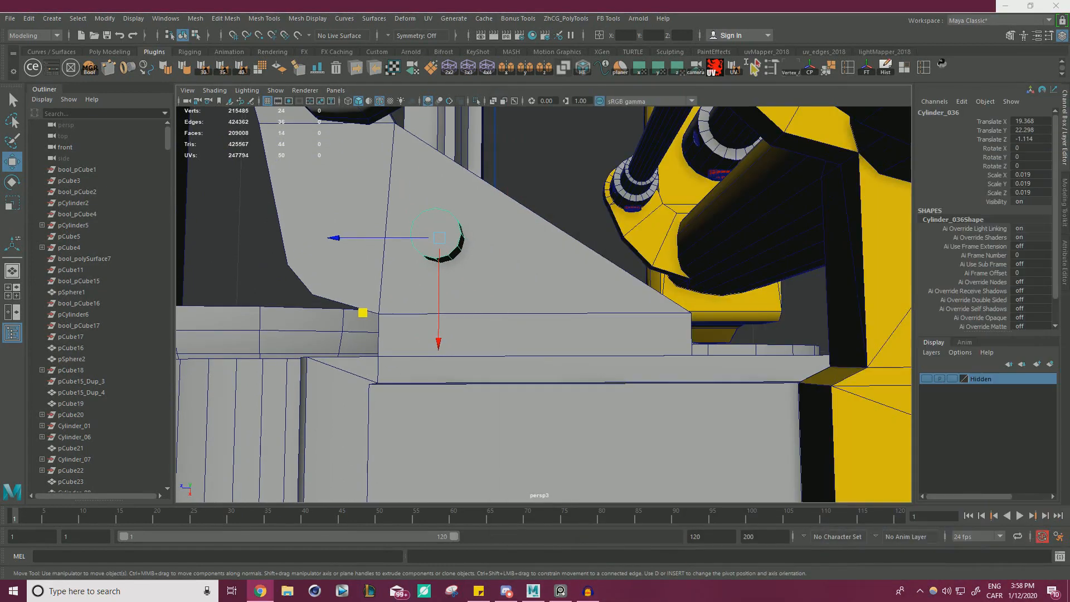
{"action": "middle_click_drag", "start_coordinate": [361, 312], "coordinate": [368, 312]}
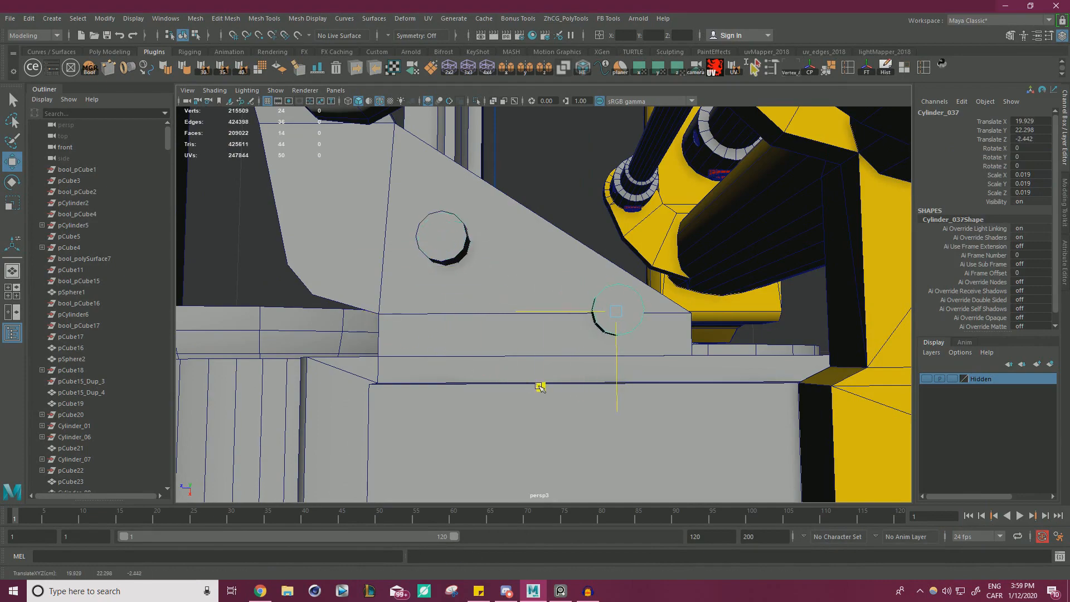
{"action": "mouse_move", "coordinate": [538, 389]}
{"action": "left_mouse_down", "text": "alt"}
{"action": "mouse_move", "coordinate": [509, 382]}
{"action": "mouse_move", "coordinate": [533, 389]}
{"action": "left_mouse_up", "text": "alt"}
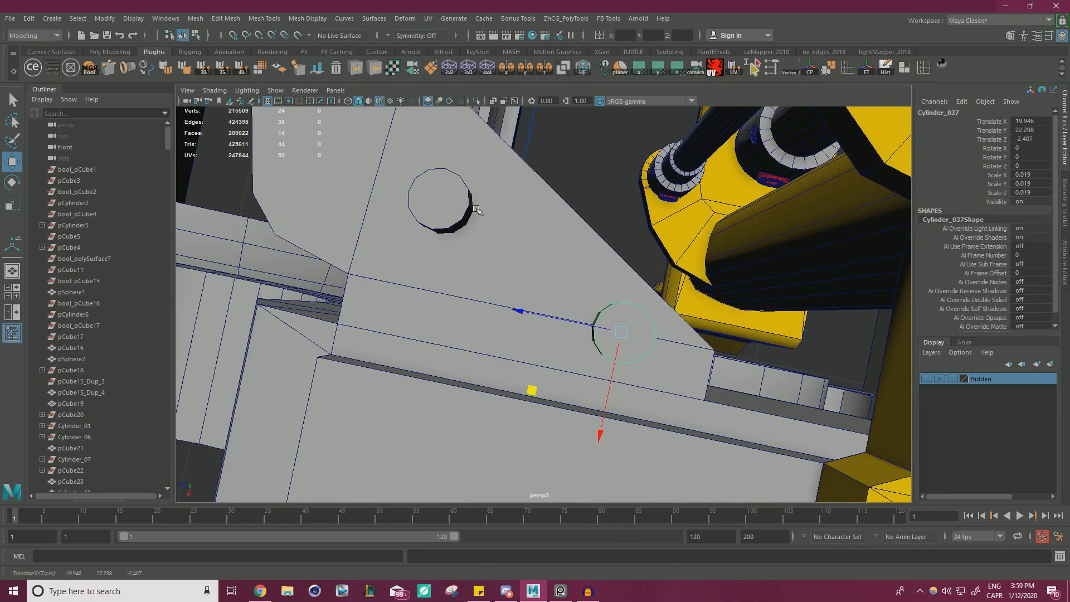
{"action": "left_click_drag", "start_coordinate": [476, 209], "coordinate": [503, 240], "text": "alt"}
{"action": "middle_click_drag", "start_coordinate": [377, 305], "coordinate": [375, 291]}
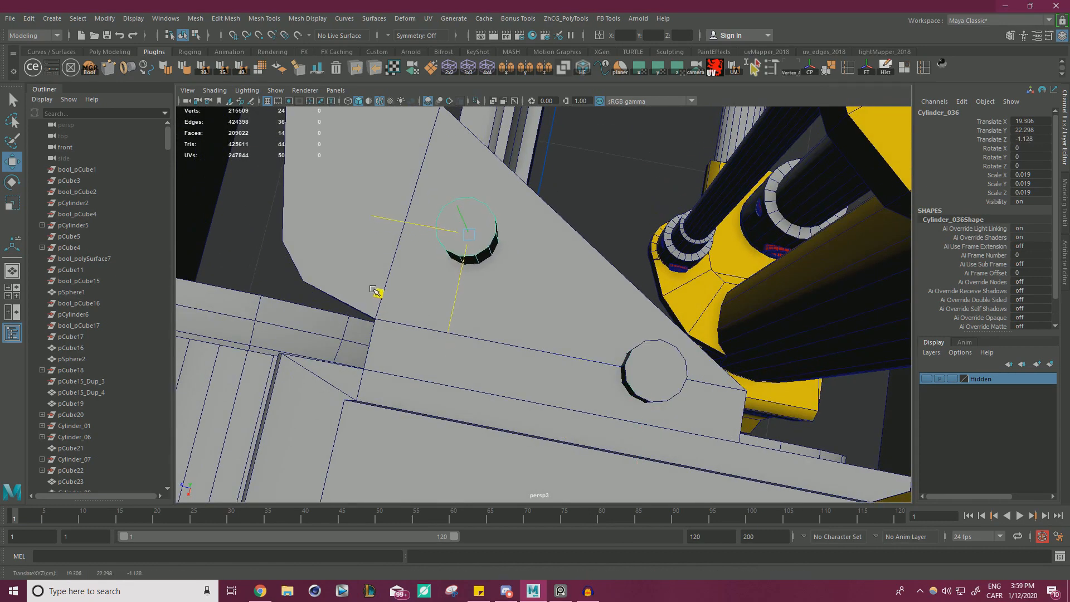
Combine the two cylinders into one object, then freeze transformations and delete history on it and the bracket.
{"action": "left_click", "coordinate": [615, 199]}
{"action": "left_click", "coordinate": [666, 374]}
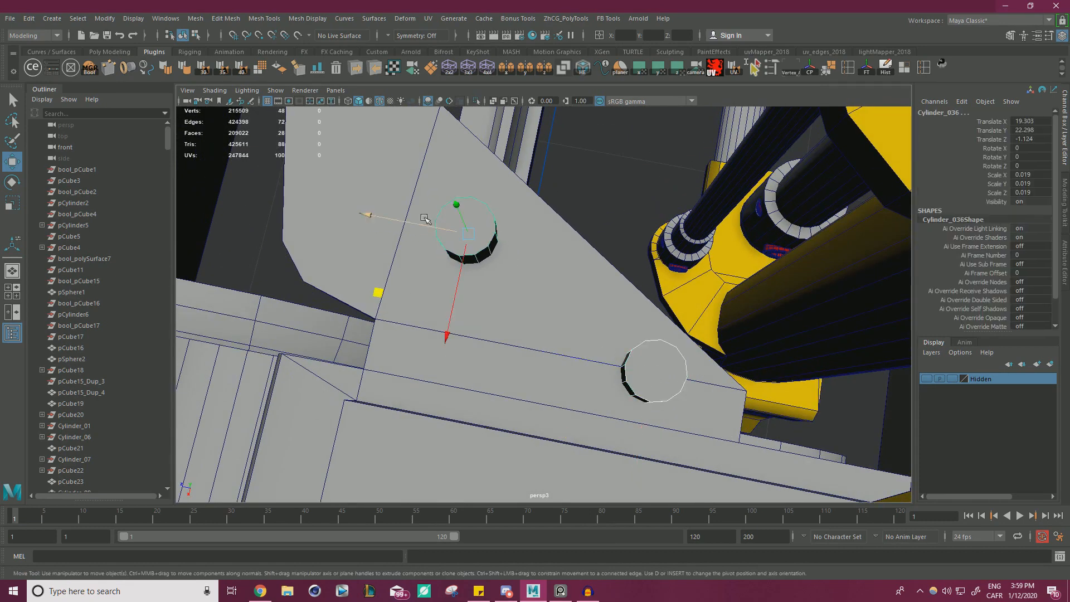
{"action": "left_click", "coordinate": [196, 18]}
{"action": "left_click", "coordinate": [211, 53]}
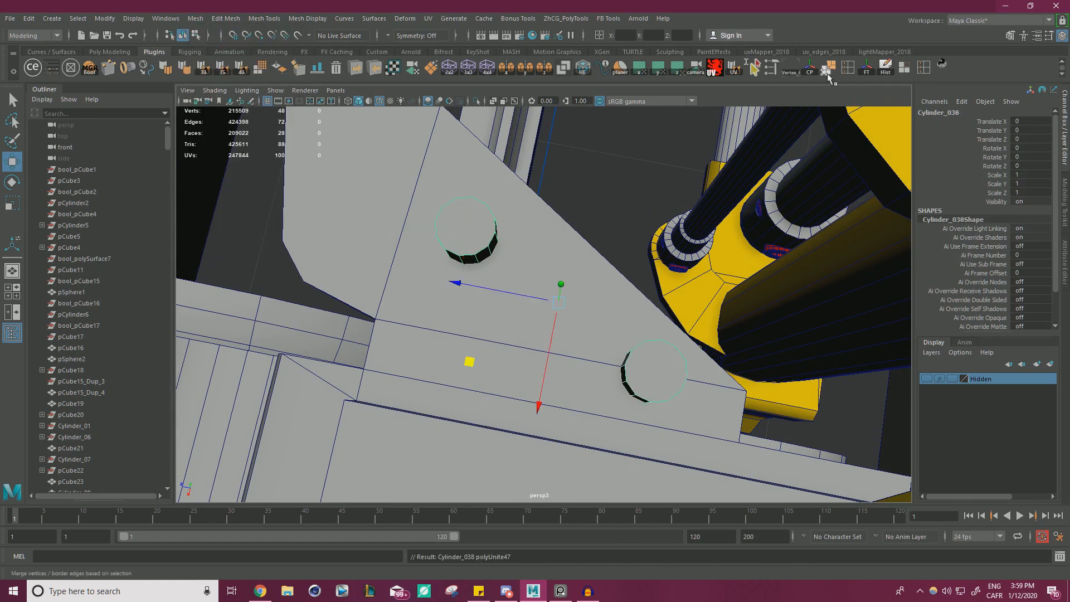
{"action": "left_click", "coordinate": [633, 193]}
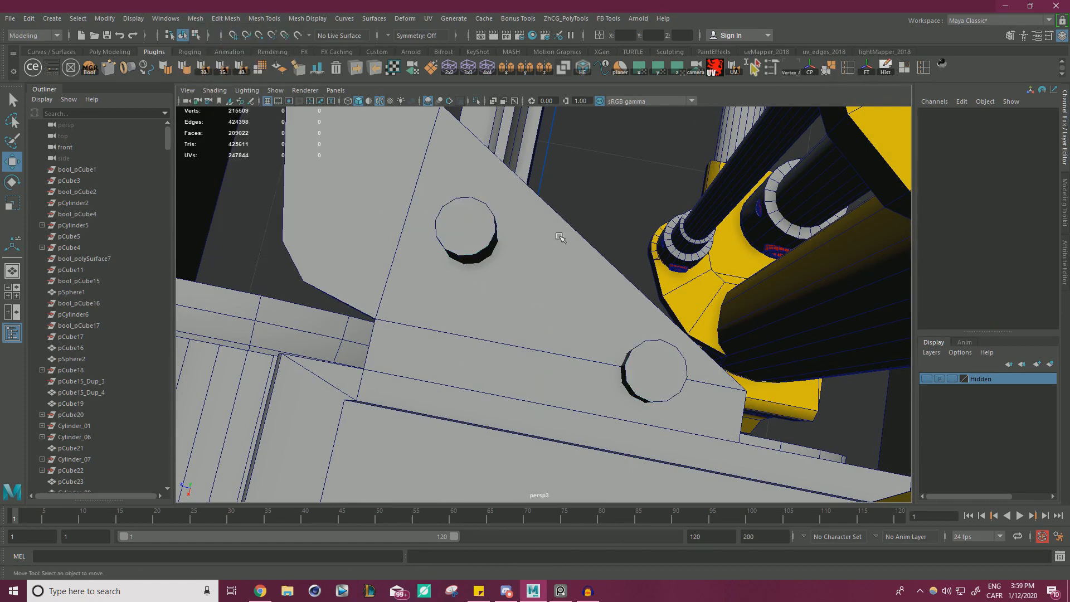
{"action": "left_click", "coordinate": [555, 239]}
{"action": "left_click", "coordinate": [655, 374], "text": "shift"}
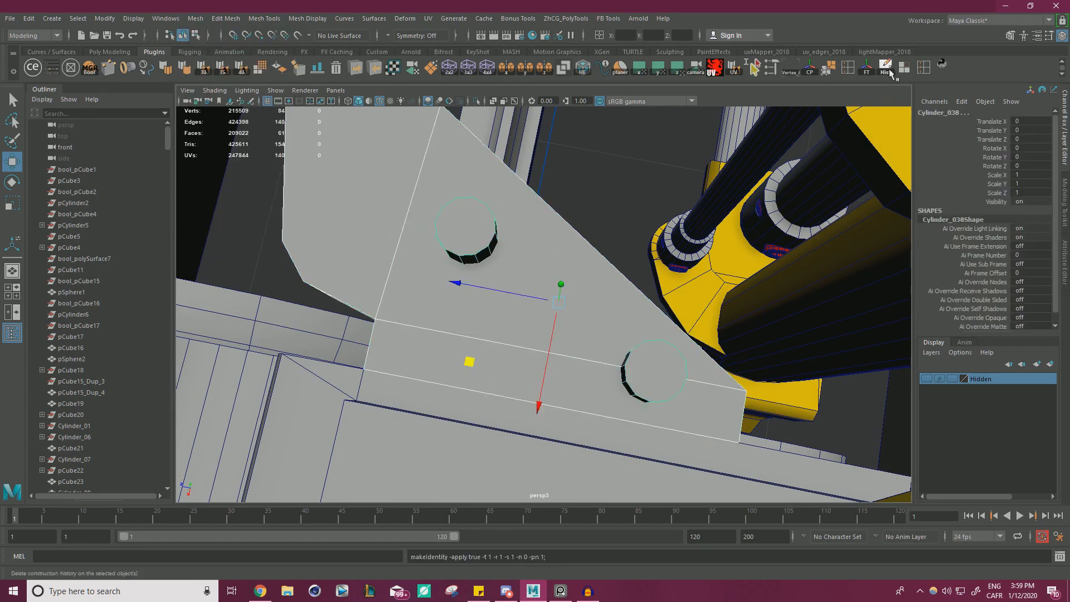
{"action": "left_click", "coordinate": [621, 182]}
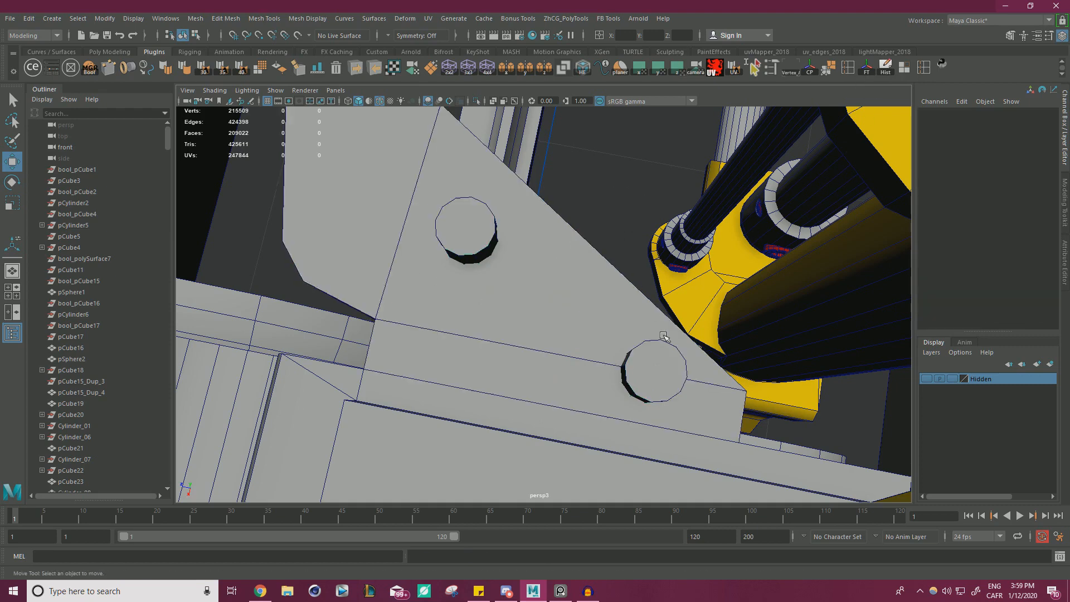
Subtract the combined cylinders from the bracket with a new Difference boolean in DcBoolManager.
{"action": "left_click", "coordinate": [573, 319]}
{"action": "left_click", "coordinate": [88, 69]}
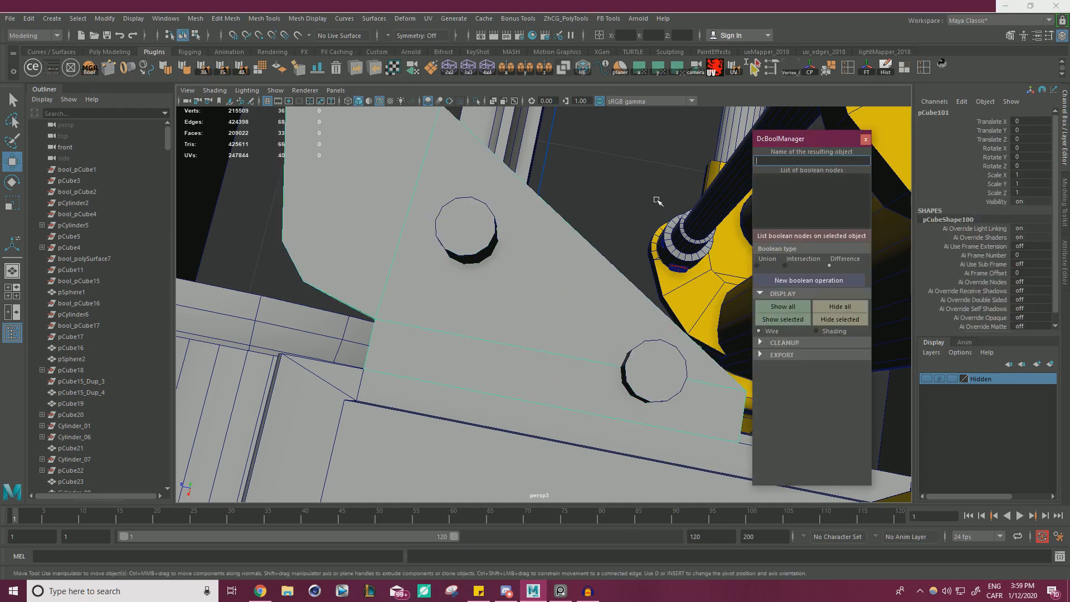
{"action": "left_click_drag", "start_coordinate": [795, 136], "coordinate": [842, 80]}
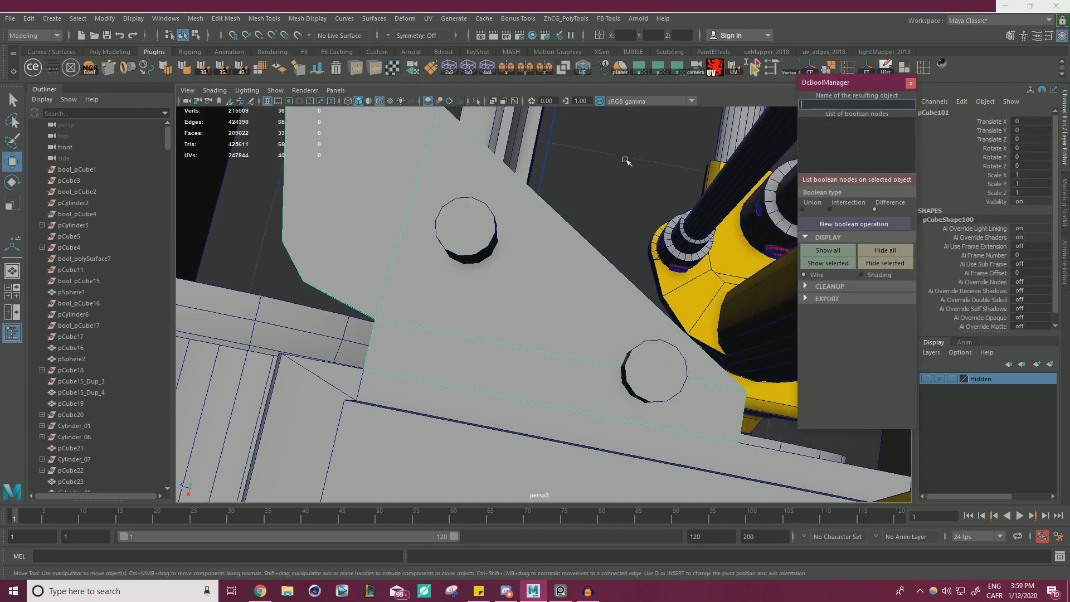
{"action": "left_click", "coordinate": [659, 370]}
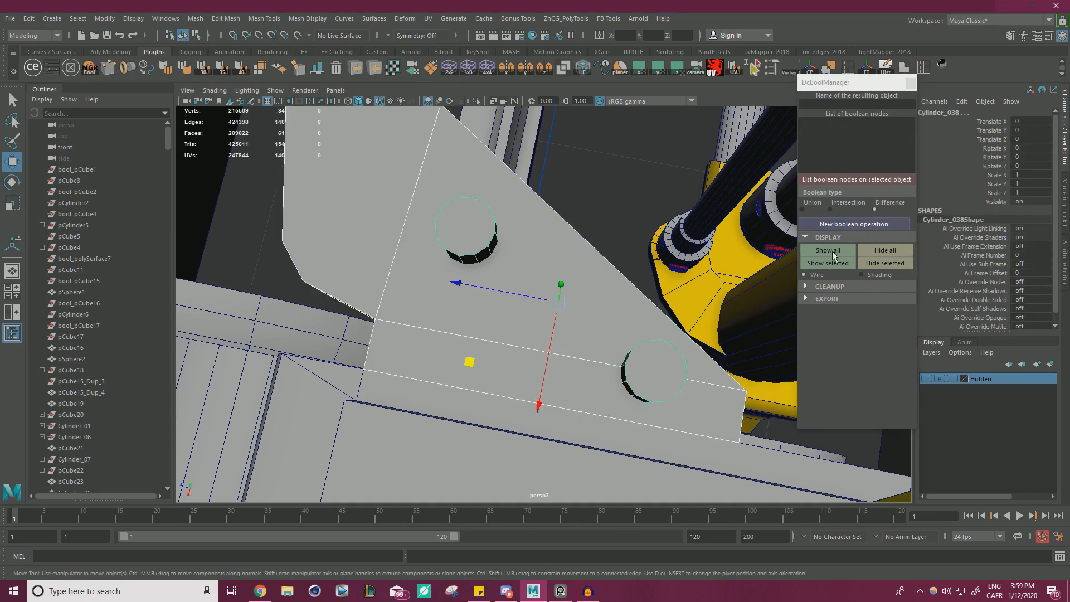
{"action": "left_click", "coordinate": [830, 226]}
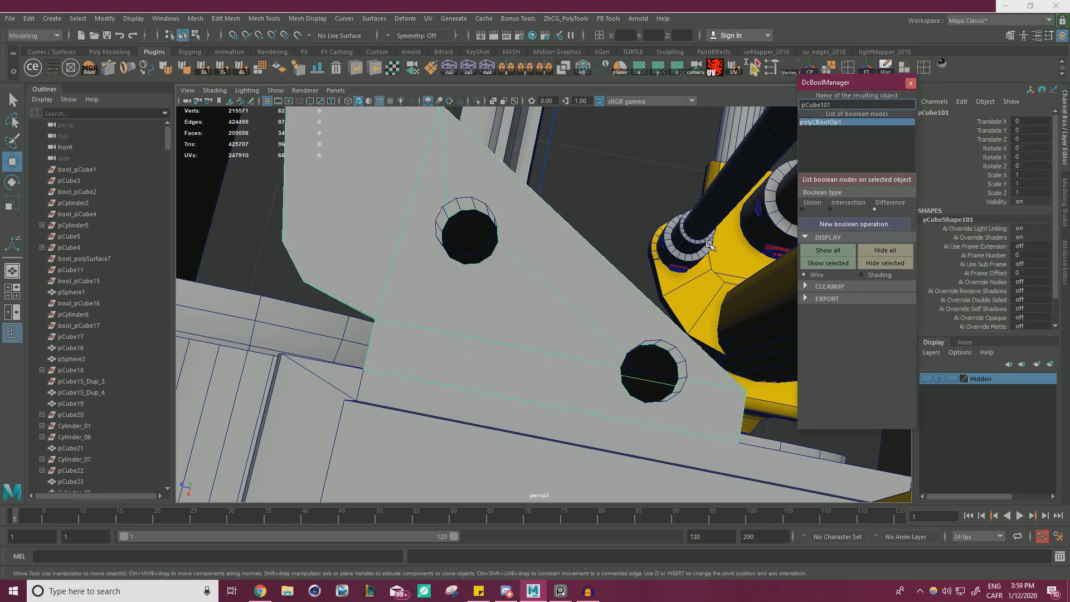
Clean up the boolean by deleting its history and base objects, and close the boolean manager.
{"action": "left_click_drag", "start_coordinate": [624, 241], "coordinate": [547, 211], "text": "alt"}
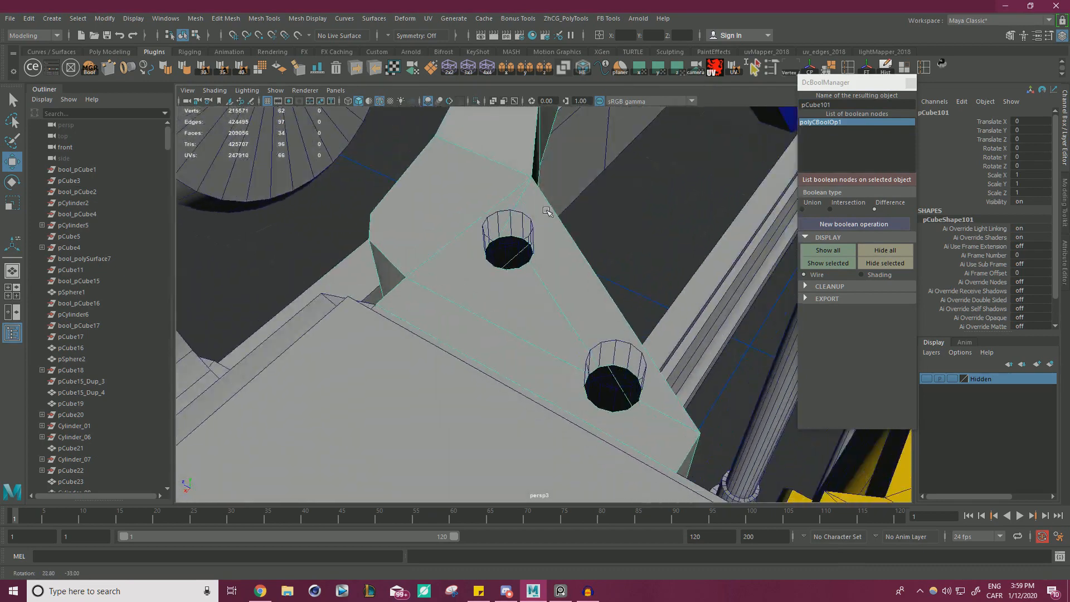
{"action": "left_click", "coordinate": [805, 287]}
{"action": "left_click", "coordinate": [821, 327]}
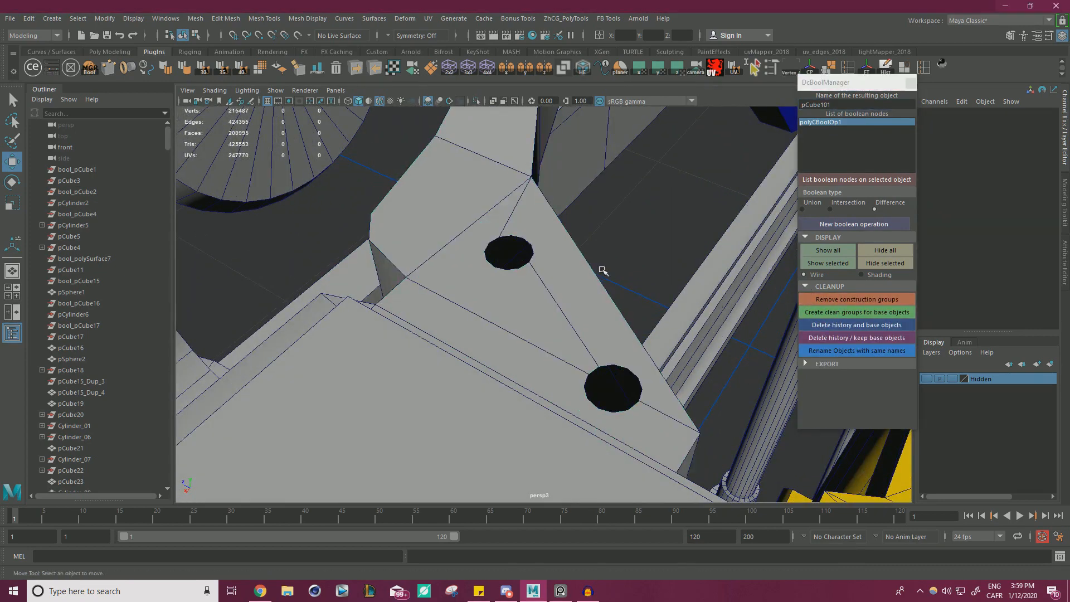
{"action": "left_click", "coordinate": [910, 84]}
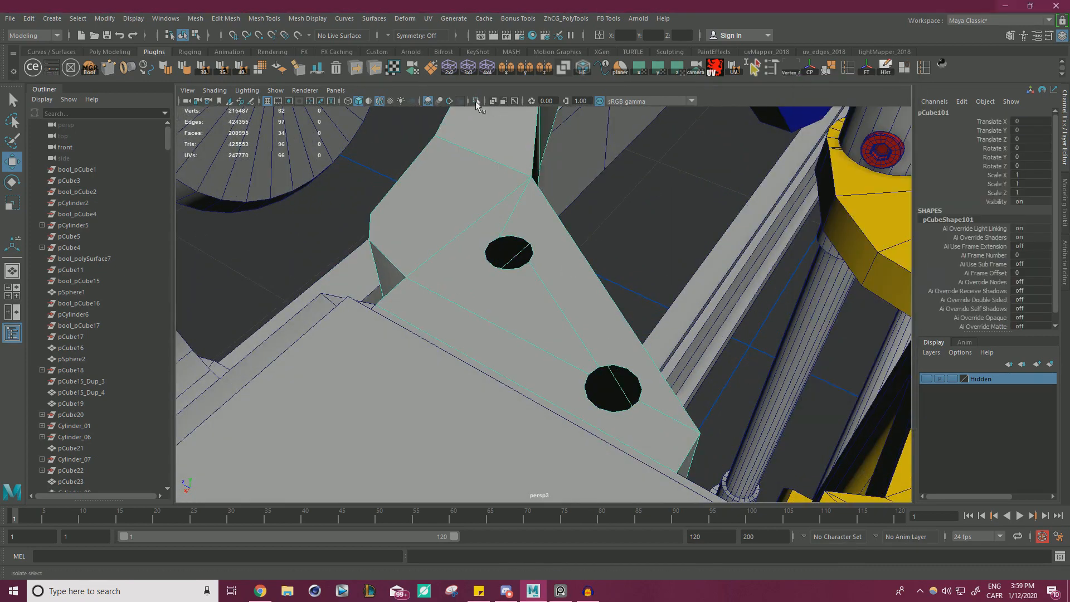
Isolate the bracket in the viewport and bring its perforated block end into close view.
{"action": "left_click", "coordinate": [477, 102]}
{"action": "left_click_drag", "start_coordinate": [534, 243], "coordinate": [485, 230], "text": "alt"}
{"action": "scroll", "coordinate": [613, 266], "scroll_direction": "down", "scroll_amount": 6}
{"action": "left_click_drag", "start_coordinate": [741, 399], "coordinate": [727, 255], "text": "alt"}
{"action": "middle_click_drag", "start_coordinate": [548, 159], "coordinate": [561, 287], "text": "alt"}
{"action": "scroll", "coordinate": [561, 287], "scroll_direction": "up", "scroll_amount": 5}
{"action": "scroll", "coordinate": [561, 287], "scroll_direction": "up", "scroll_amount": 6}
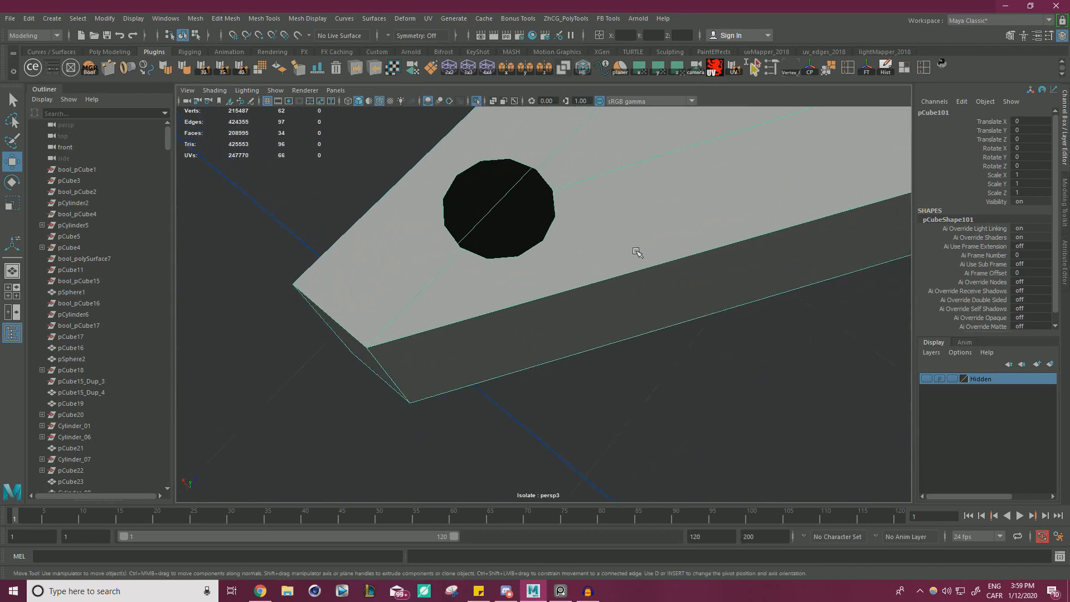
Select the border edges of both holes and extrude them down into the bracket to form inner walls.
{"action": "right_click_drag", "start_coordinate": [576, 198], "coordinate": [516, 215]}
{"action": "double_click", "coordinate": [506, 219]}
{"action": "middle_click_drag", "start_coordinate": [663, 202], "coordinate": [502, 232], "text": "alt"}
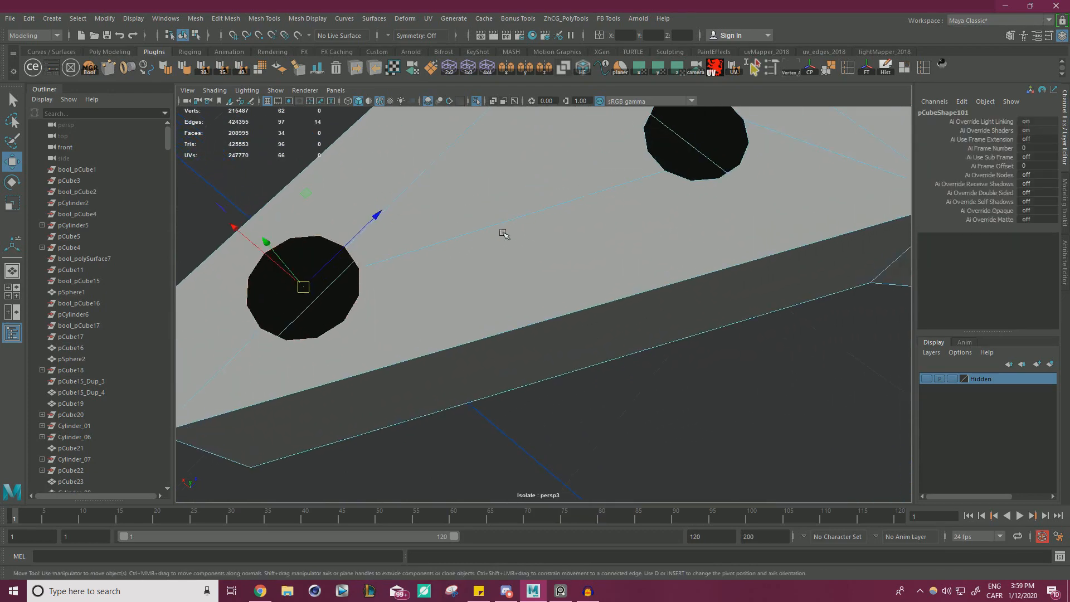
{"action": "double_click", "coordinate": [643, 149], "text": "shift"}
{"action": "scroll", "coordinate": [566, 189], "scroll_direction": "down", "scroll_amount": 3}
{"action": "left_click_drag", "start_coordinate": [566, 189], "coordinate": [652, 193], "text": "alt"}
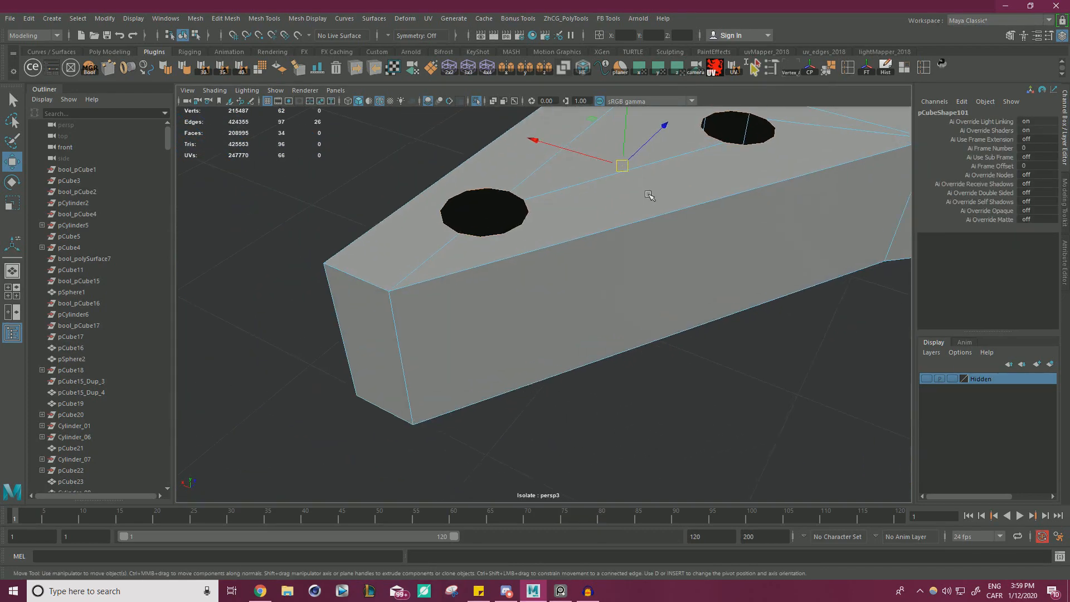
{"action": "middle_click_drag", "start_coordinate": [633, 128], "coordinate": [607, 184], "text": "alt"}
{"action": "left_click_drag", "start_coordinate": [600, 182], "coordinate": [680, 168], "text": "shift"}
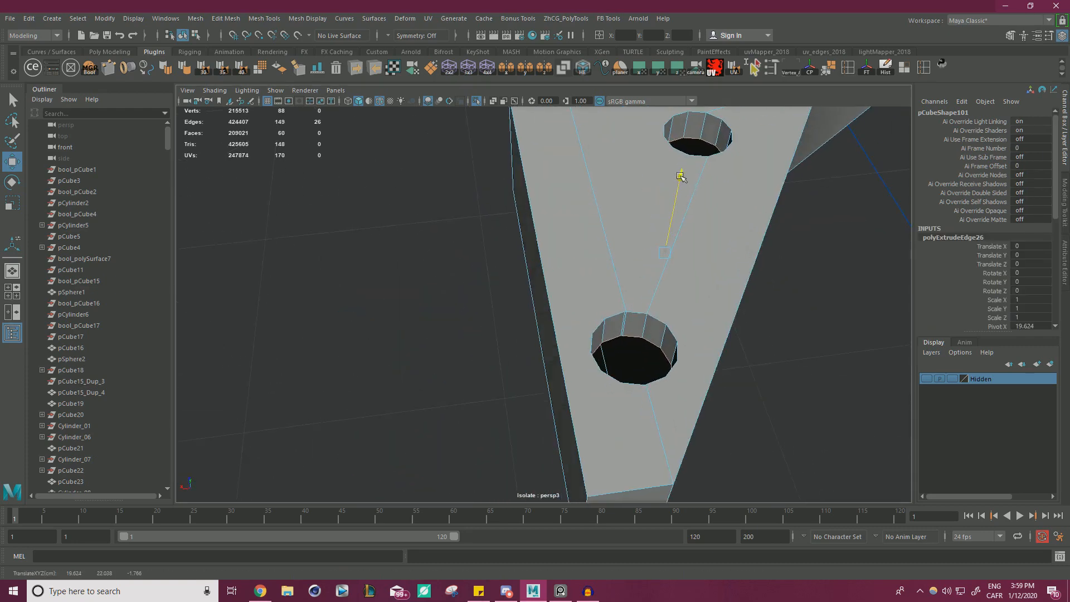
Fill the open bottom borders of both extruded hole walls with cap faces.
{"action": "middle_click_drag", "start_coordinate": [725, 189], "coordinate": [647, 199], "text": "alt"}
{"action": "right_click", "coordinate": [768, 236], "text": "shift"}
{"action": "right_click_drag", "start_coordinate": [769, 236], "coordinate": [754, 382], "text": "shift"}
{"action": "left_click_drag", "start_coordinate": [717, 326], "coordinate": [668, 315], "text": "alt"}
{"action": "middle_click_drag", "start_coordinate": [667, 315], "coordinate": [714, 248], "text": "alt"}
{"action": "left_click_drag", "start_coordinate": [715, 247], "coordinate": [650, 239], "text": "alt"}
{"action": "scroll", "coordinate": [650, 240], "scroll_direction": "up", "scroll_amount": 4}
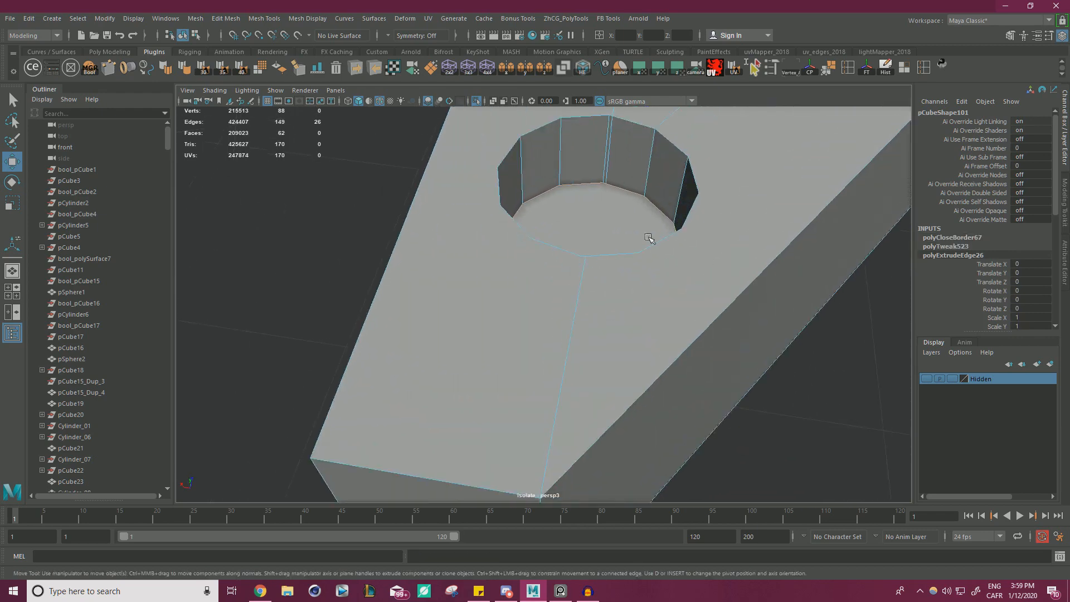
Snap the stray vertices of the narrow sliver face in one hole's wall onto their neighbouring vertices.
{"action": "scroll", "coordinate": [725, 257], "scroll_direction": "down", "scroll_amount": 5}
{"action": "scroll", "coordinate": [695, 275], "scroll_direction": "up", "scroll_amount": 4}
{"action": "scroll", "coordinate": [622, 349], "scroll_direction": "up", "scroll_amount": 5}
{"action": "middle_click_drag", "start_coordinate": [695, 275], "coordinate": [608, 384], "text": "alt"}
{"action": "scroll", "coordinate": [608, 383], "scroll_direction": "up", "scroll_amount": 3}
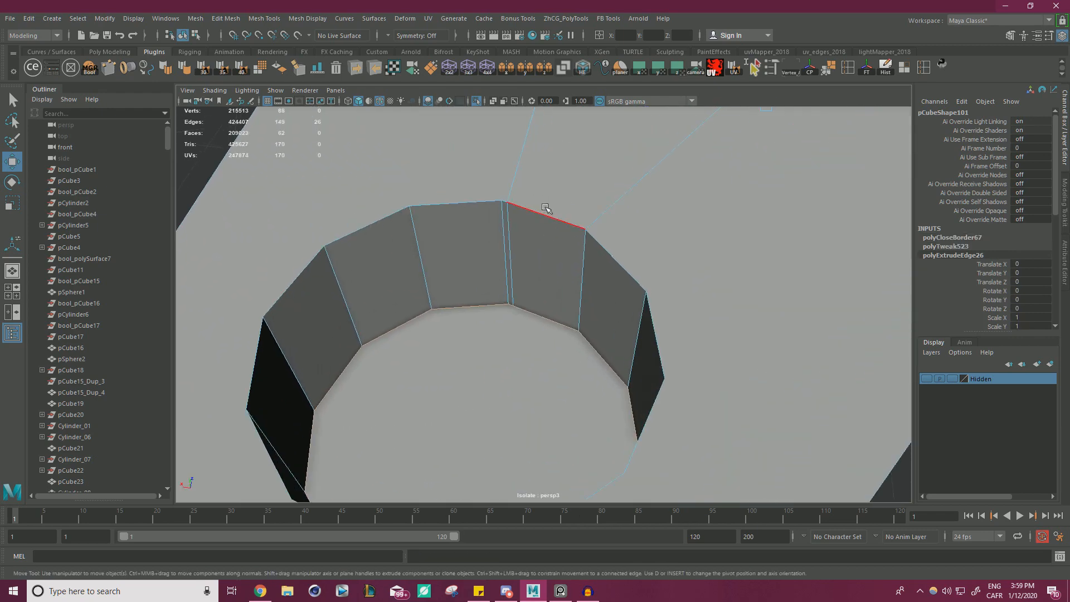
{"action": "right_click_drag", "start_coordinate": [545, 220], "coordinate": [483, 216]}
{"action": "left_click", "coordinate": [499, 200]}
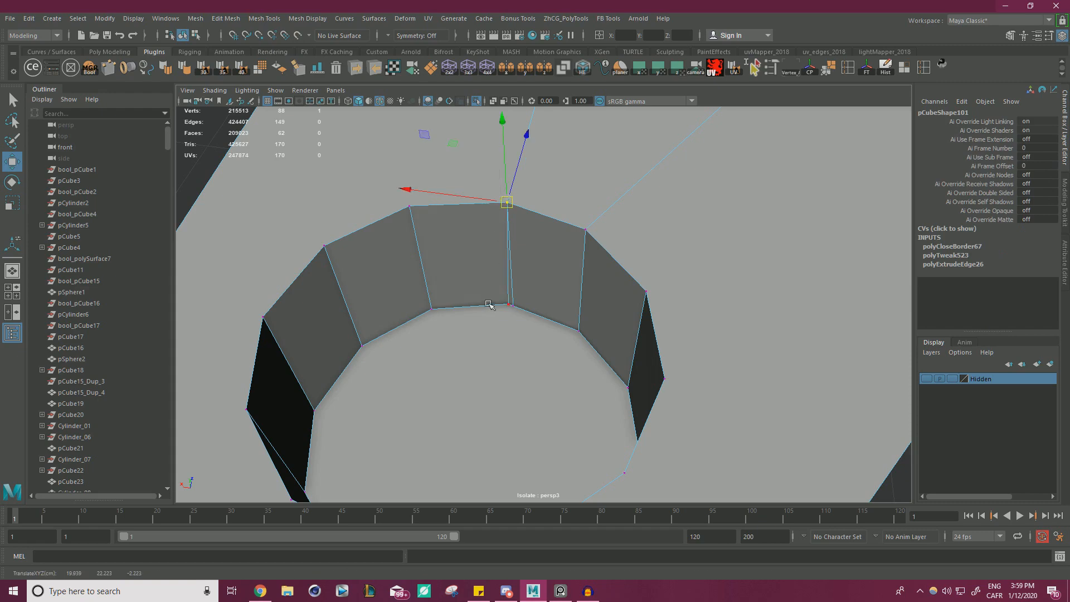
{"action": "scroll", "coordinate": [524, 298], "scroll_direction": "down", "scroll_amount": 5}
{"action": "left_click_drag", "start_coordinate": [547, 284], "coordinate": [574, 242], "text": "alt"}
{"action": "middle_click_drag", "start_coordinate": [574, 242], "coordinate": [557, 246], "text": "alt"}
Snap the doubled vertices of the remaining sliver in the hole walls onto the adjacent corners.
{"action": "scroll", "coordinate": [556, 246], "scroll_direction": "up", "scroll_amount": 6}
{"action": "left_click_drag", "start_coordinate": [677, 253], "coordinate": [715, 263], "text": "alt"}
{"action": "middle_click_drag", "start_coordinate": [715, 263], "coordinate": [688, 261], "text": "alt"}
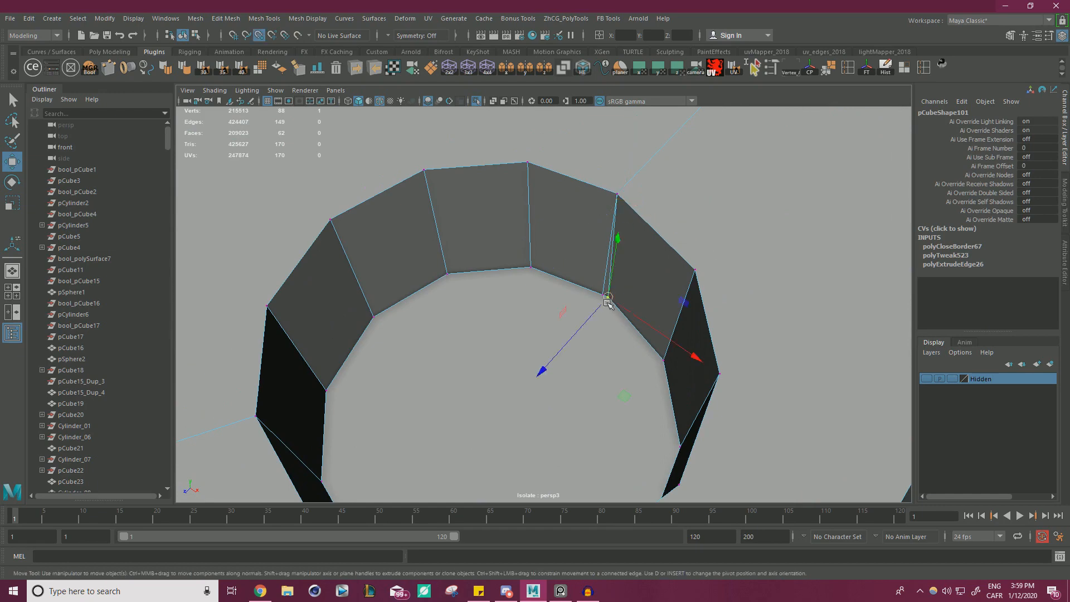
{"action": "scroll", "coordinate": [605, 300], "scroll_direction": "down", "scroll_amount": 4}
{"action": "middle_click_drag", "start_coordinate": [608, 298], "coordinate": [645, 299], "text": "alt"}
{"action": "left_click_drag", "start_coordinate": [645, 299], "coordinate": [708, 279], "text": "alt"}
{"action": "middle_click_drag", "start_coordinate": [708, 279], "coordinate": [661, 253], "text": "alt"}
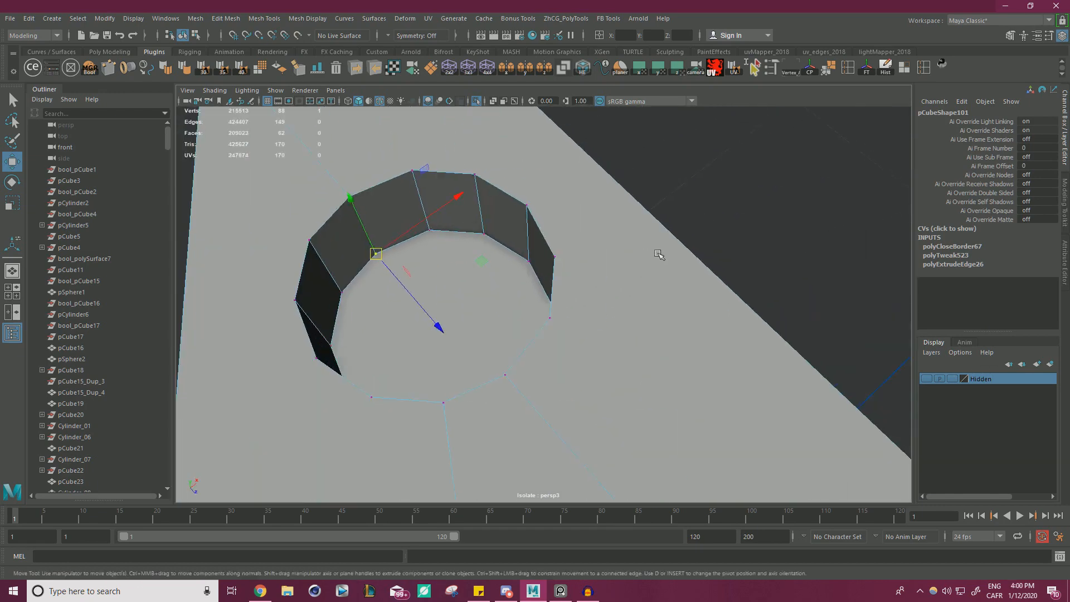
Inspect the rims and inner walls of the holes for leftover doubled vertices or slivers.
{"action": "left_click_drag", "start_coordinate": [662, 253], "coordinate": [626, 196], "text": "alt"}
{"action": "right_click_drag", "start_coordinate": [626, 196], "coordinate": [463, 205], "text": "alt"}
{"action": "middle_click_drag", "start_coordinate": [558, 206], "coordinate": [362, 270], "text": "alt"}
{"action": "right_click_drag", "start_coordinate": [668, 272], "coordinate": [830, 273], "text": "alt"}
{"action": "left_click_drag", "start_coordinate": [723, 262], "coordinate": [592, 189], "text": "alt"}
{"action": "middle_click_drag", "start_coordinate": [591, 190], "coordinate": [600, 258], "text": "alt"}
{"action": "right_click_drag", "start_coordinate": [599, 258], "coordinate": [746, 254], "text": "alt"}
{"action": "middle_click_drag", "start_coordinate": [747, 253], "coordinate": [678, 289], "text": "alt"}
{"action": "left_click_drag", "start_coordinate": [678, 289], "coordinate": [707, 195], "text": "alt"}
{"action": "middle_click_drag", "start_coordinate": [708, 195], "coordinate": [577, 274], "text": "alt"}
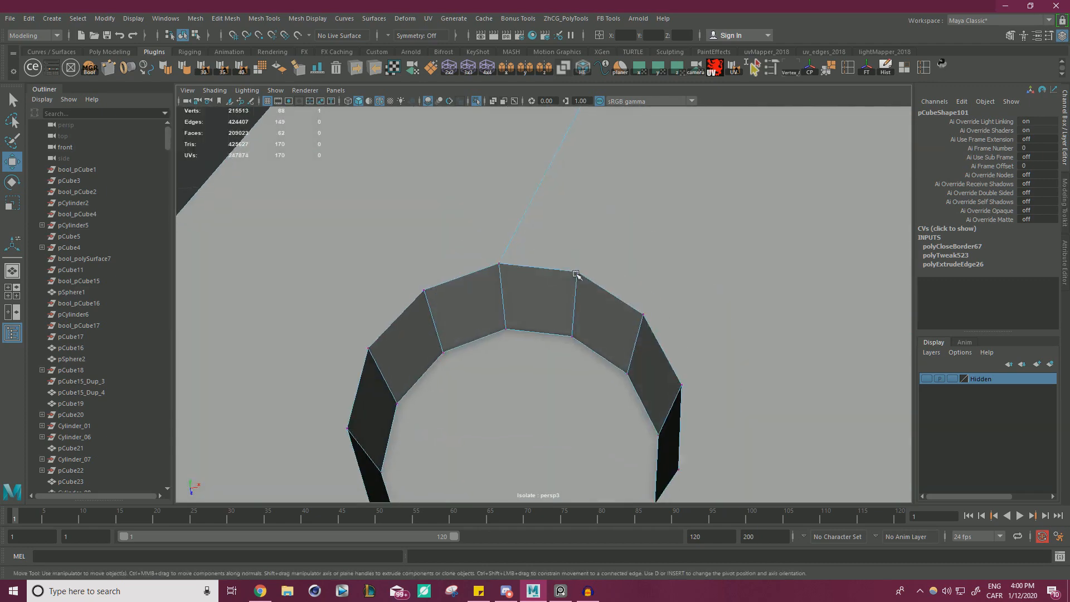
{"action": "right_click_drag", "start_coordinate": [577, 275], "coordinate": [545, 280], "text": "alt"}
{"action": "left_click_drag", "start_coordinate": [545, 279], "coordinate": [549, 242], "text": "alt"}
{"action": "right_click_drag", "start_coordinate": [437, 218], "coordinate": [404, 215], "text": "alt"}
{"action": "left_click_drag", "start_coordinate": [404, 215], "coordinate": [477, 215], "text": "alt"}
{"action": "middle_click_drag", "start_coordinate": [476, 214], "coordinate": [608, 226], "text": "alt"}
{"action": "left_click_drag", "start_coordinate": [608, 226], "coordinate": [370, 196], "text": "alt"}
{"action": "middle_click_drag", "start_coordinate": [370, 195], "coordinate": [530, 281], "text": "alt"}
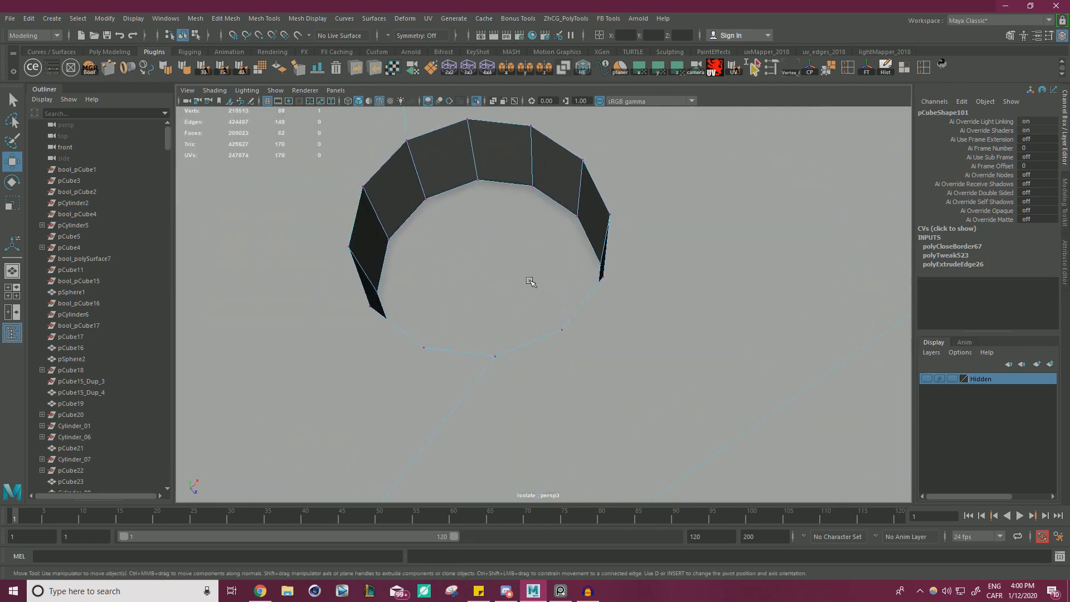
{"action": "right_click_drag", "start_coordinate": [486, 251], "coordinate": [384, 237], "text": "alt"}
Merge the bracket's overlapping vertices with a 0.0001 distance threshold and exit the isolated view.
{"action": "left_click_drag", "start_coordinate": [385, 236], "coordinate": [796, 373], "text": "alt"}
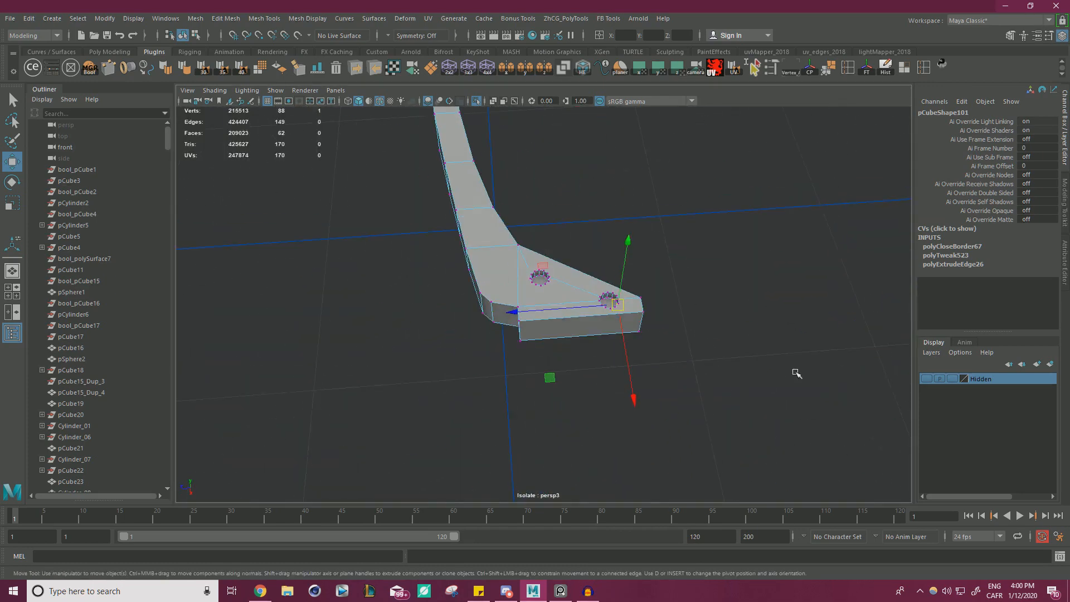
{"action": "right_click_drag", "start_coordinate": [735, 257], "coordinate": [783, 201], "text": "shift"}
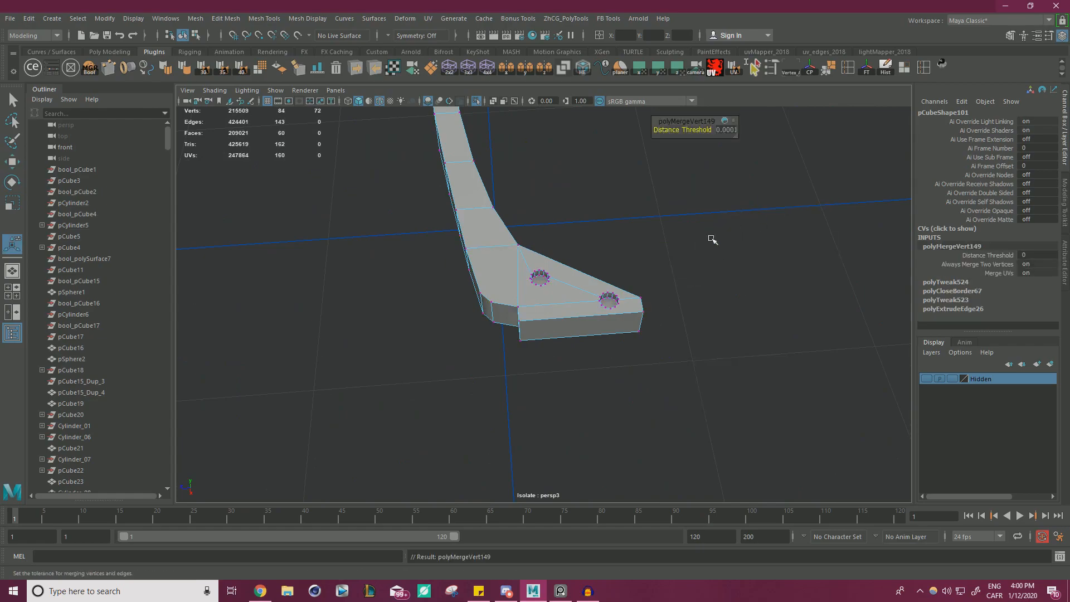
{"action": "right_click", "coordinate": [519, 228]}
{"action": "left_click", "coordinate": [574, 212]}
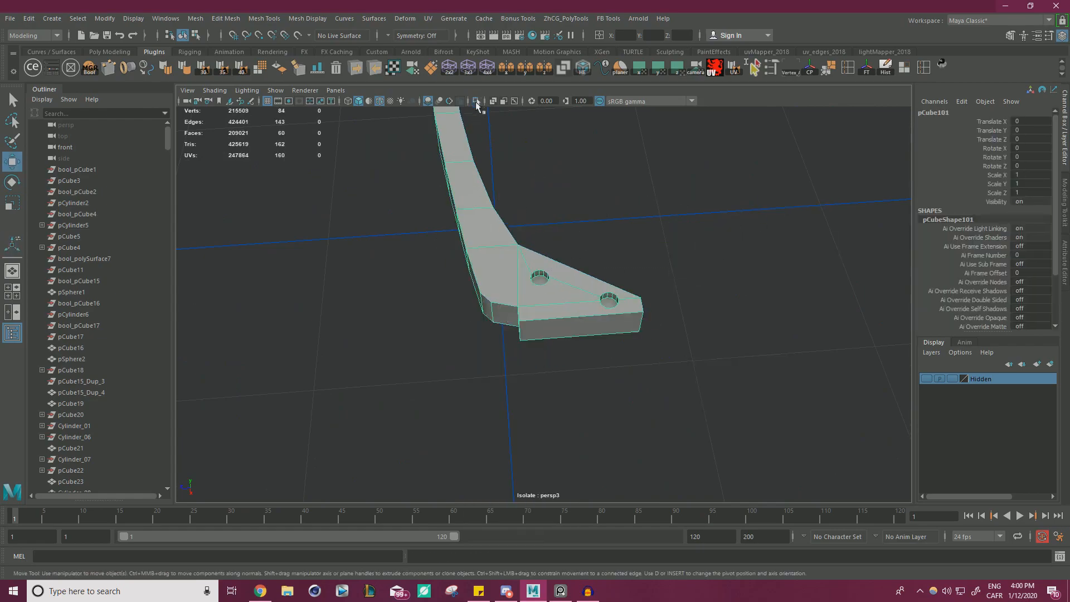
{"action": "left_click", "coordinate": [477, 101]}
{"action": "key", "text": "f"}
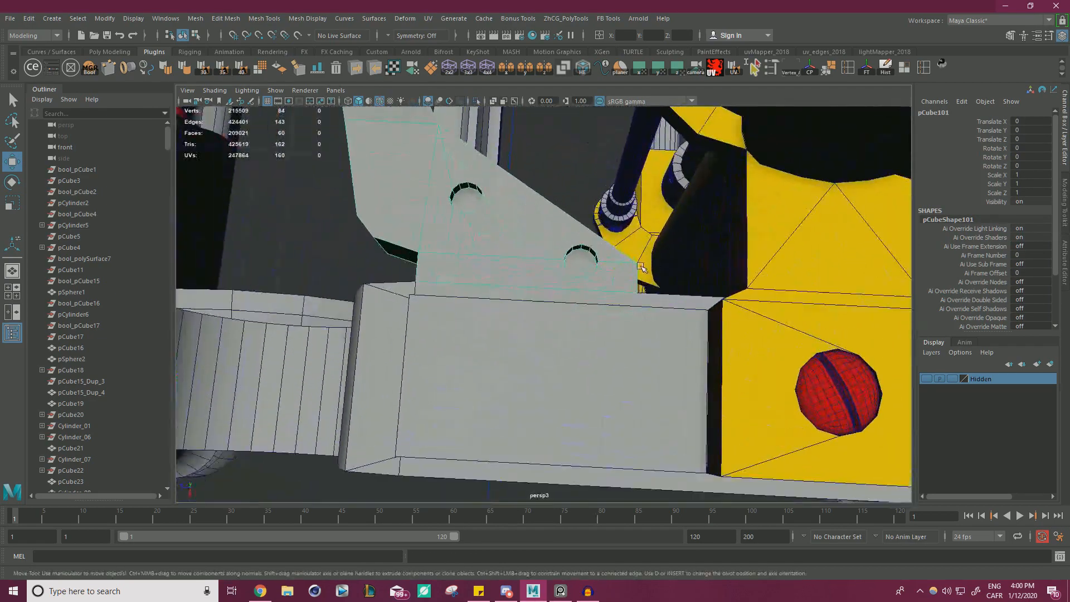
Select the cap faces at the bottom of both holes and poke them to create centre vertices.
{"action": "right_click", "coordinate": [594, 241]}
{"action": "left_click", "coordinate": [592, 279]}
{"action": "left_click", "coordinate": [410, 166]}
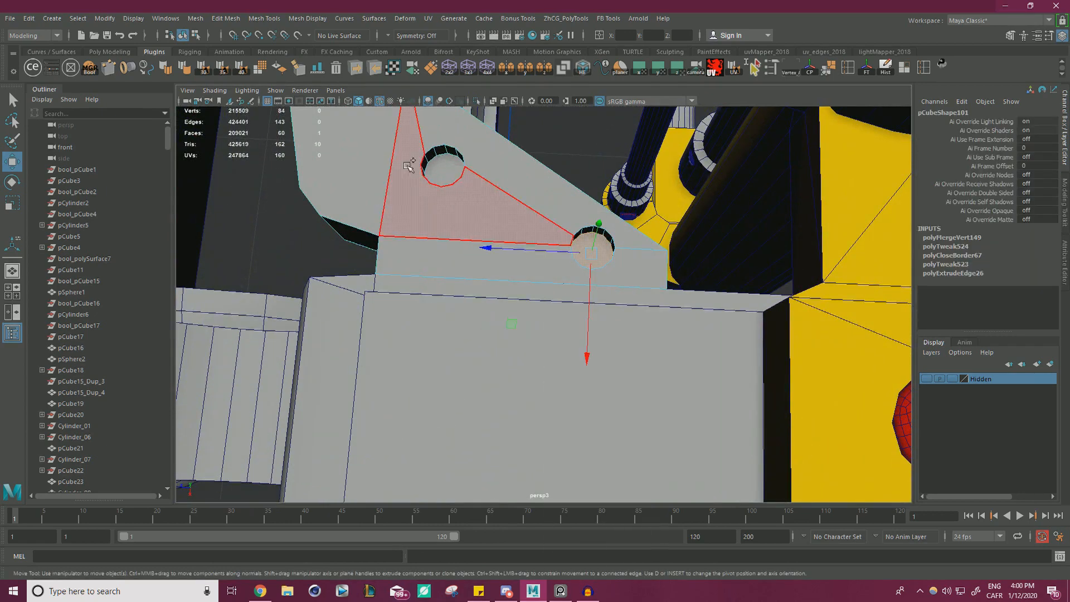
{"action": "left_click", "coordinate": [493, 164]}
{"action": "right_click", "coordinate": [478, 173], "text": "shift"}
{"action": "left_click", "coordinate": [515, 157]}
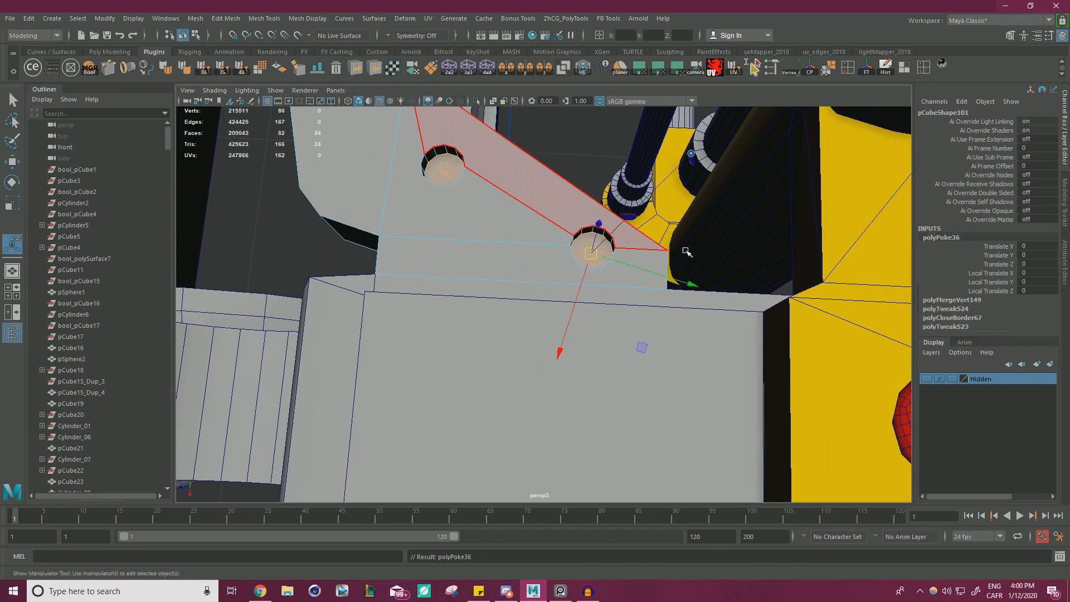
{"action": "right_click_drag", "start_coordinate": [685, 251], "coordinate": [667, 297], "text": "alt"}
{"action": "middle_click_drag", "start_coordinate": [668, 297], "coordinate": [624, 270], "text": "alt"}
Duplicate the red screw on the yellow block and snap the copy to the centre of the bracket's lower hole.
{"action": "right_click", "coordinate": [751, 270]}
{"action": "left_click", "coordinate": [803, 253]}
{"action": "left_click", "coordinate": [781, 366]}
{"action": "key", "text": "w"}
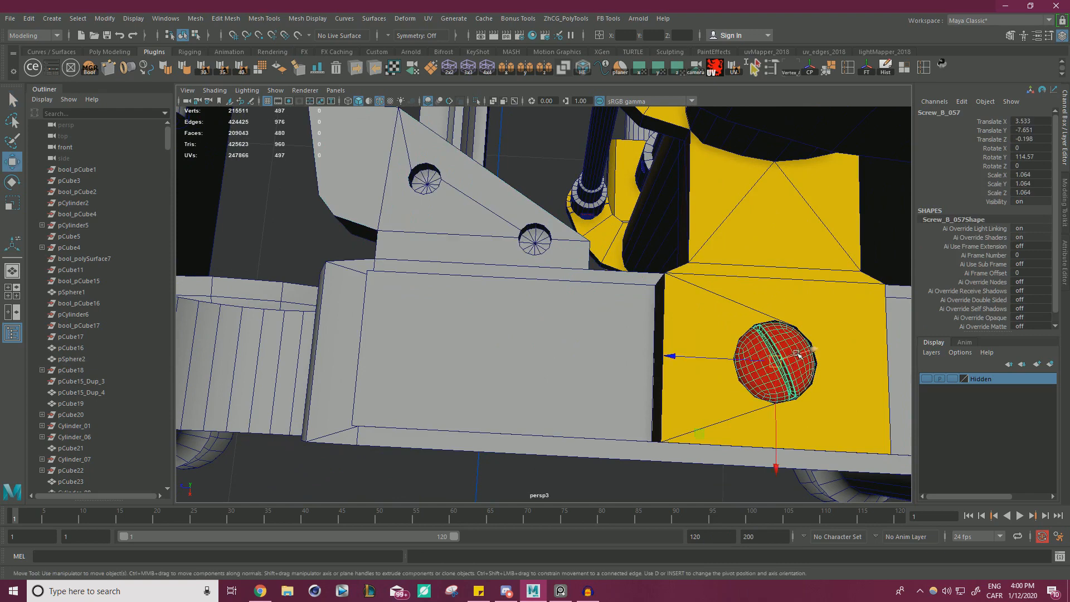
{"action": "key", "text": "v"}
{"action": "left_click_drag", "start_coordinate": [793, 367], "coordinate": [535, 244]}
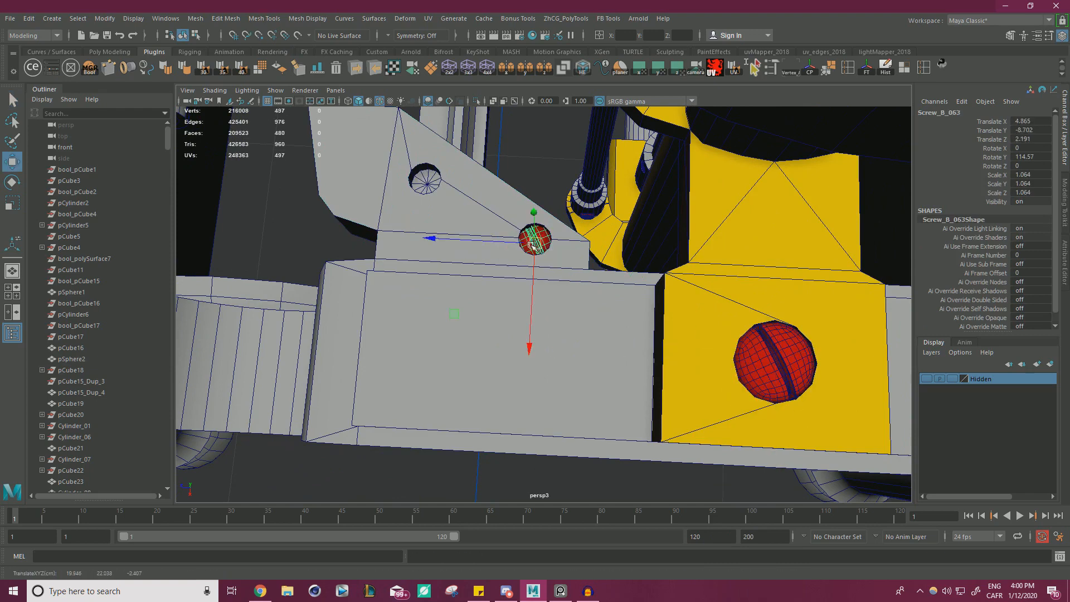
Scale the duplicated screw uniformly to 0.46 so that it fits inside the hole.
{"action": "right_click_drag", "start_coordinate": [533, 246], "coordinate": [605, 227], "text": "alt"}
{"action": "middle_click_drag", "start_coordinate": [605, 227], "coordinate": [624, 343], "text": "alt"}
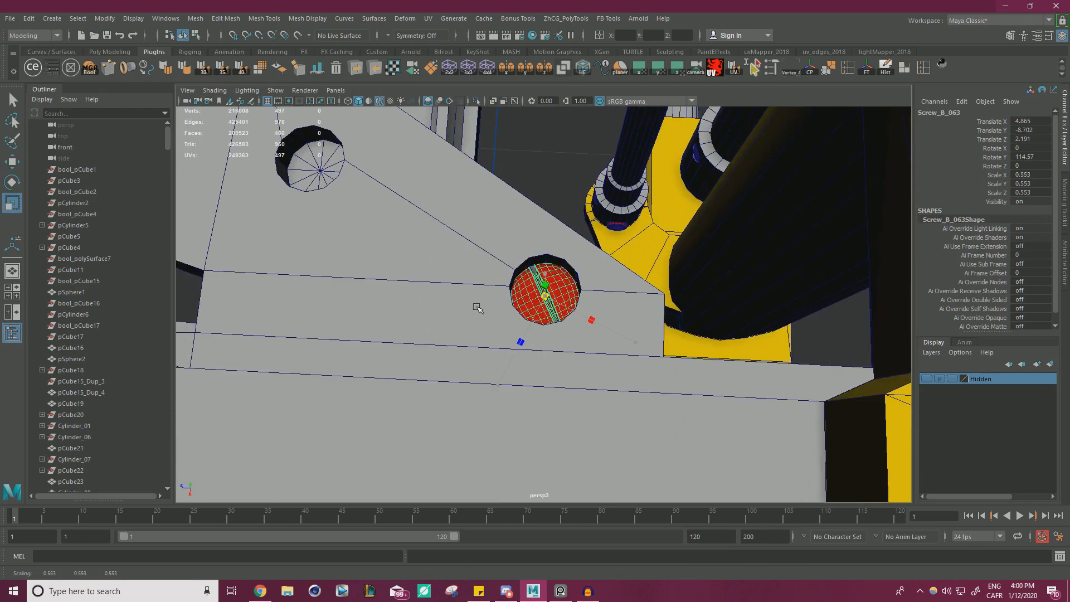
{"action": "left_click_drag", "start_coordinate": [574, 273], "coordinate": [546, 303], "text": "alt"}
{"action": "key", "text": "e"}
{"action": "key", "text": "r"}
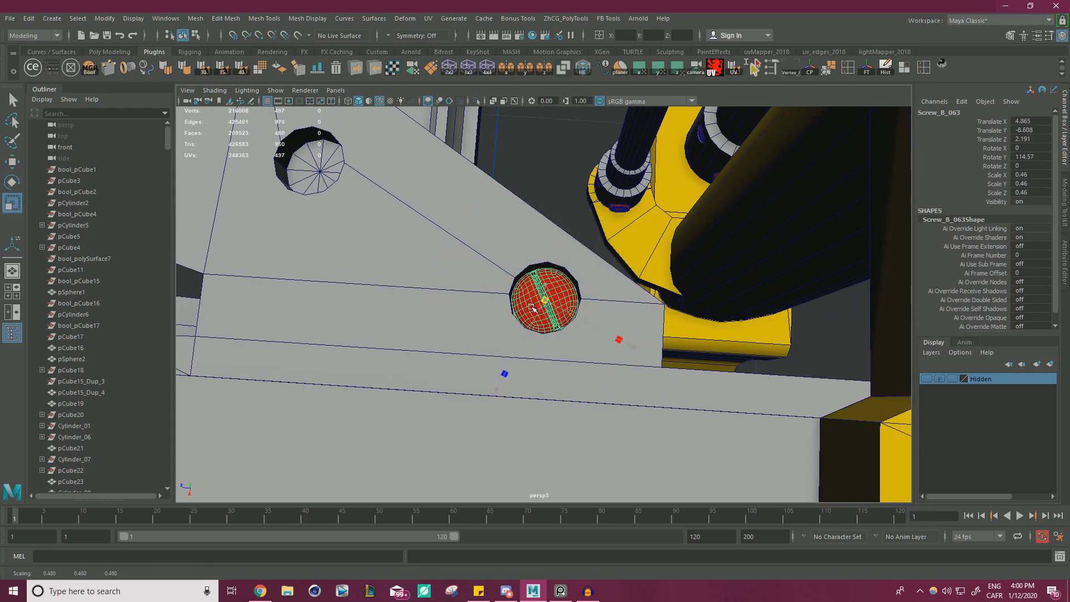
Raise the screw in its hole to Y -8.546 and rotate it to about 20.5° around Y.
{"action": "left_click_drag", "start_coordinate": [585, 267], "coordinate": [561, 392], "text": "alt"}
{"action": "key", "text": "e"}
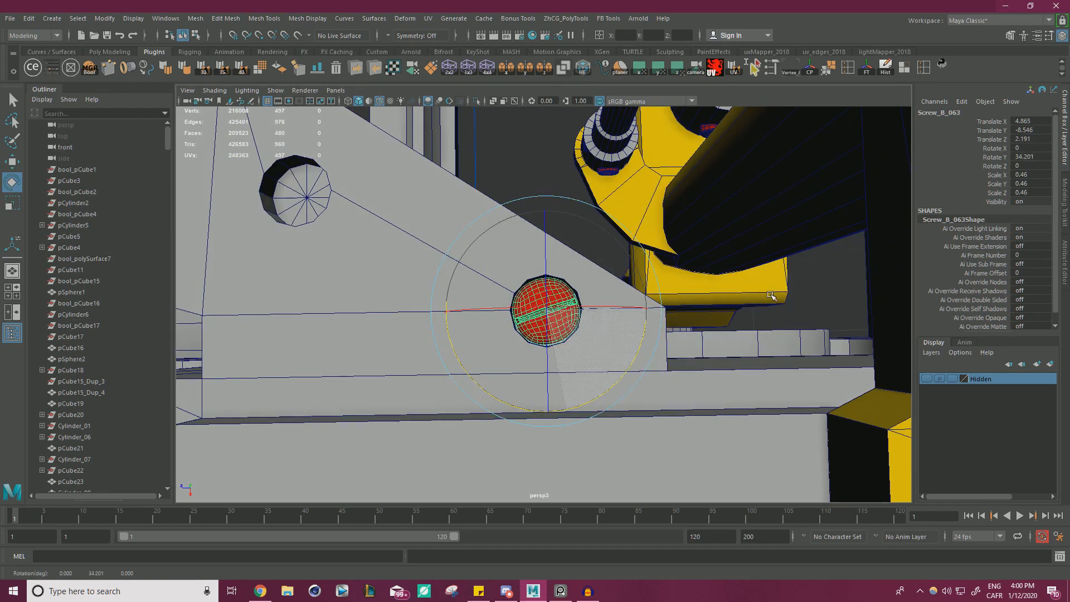
{"action": "left_click_drag", "start_coordinate": [771, 295], "coordinate": [804, 233]}
Duplicate the screw into the bracket's second hole and rotate the copy to about -54° around Y.
{"action": "key", "text": "w"}
{"action": "right_click_drag", "start_coordinate": [652, 239], "coordinate": [616, 256], "text": "alt"}
{"action": "middle_click_drag", "start_coordinate": [616, 257], "coordinate": [647, 263], "text": "alt"}
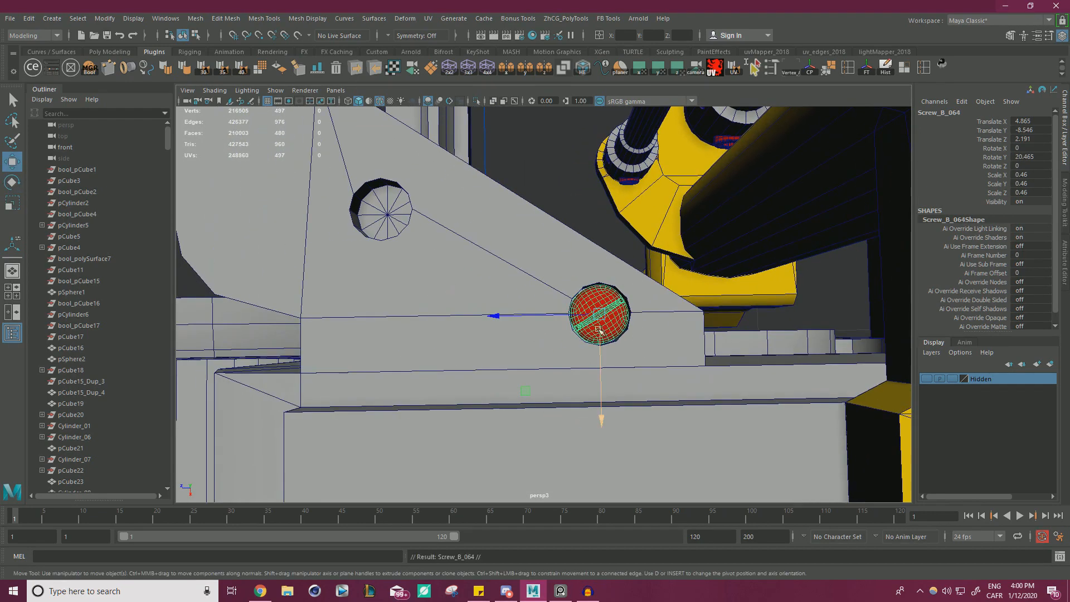
{"action": "left_click_drag", "start_coordinate": [599, 330], "coordinate": [462, 313]}
{"action": "key", "text": "e"}
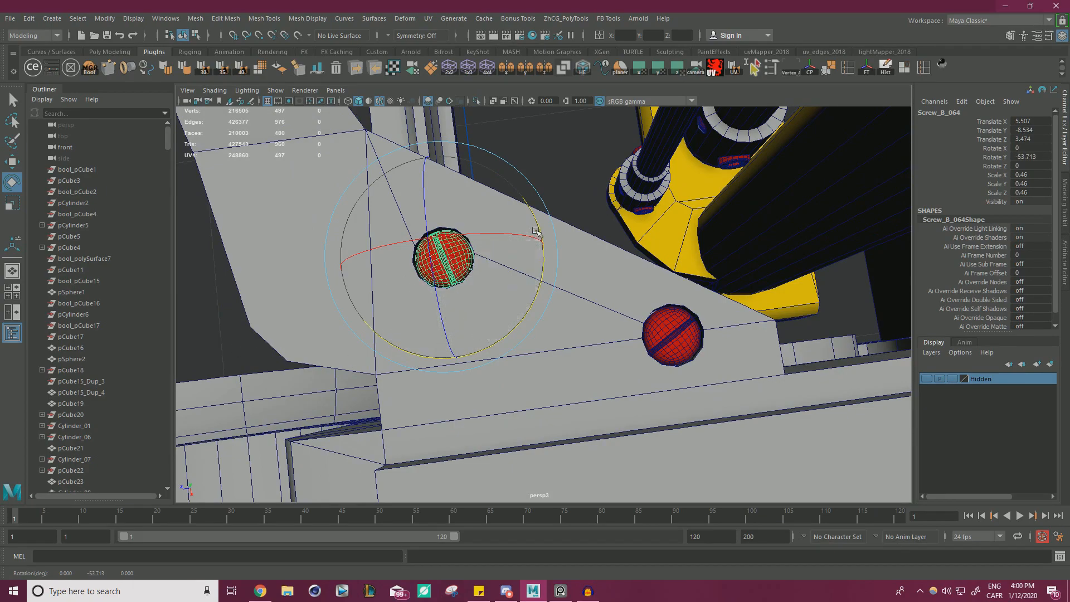
Select the curved bracket and mirror its geometry to the opposite side of the typewriter.
{"action": "key", "text": "w"}
{"action": "left_click", "coordinate": [568, 172]}
{"action": "left_click_drag", "start_coordinate": [568, 173], "coordinate": [440, 228], "text": "alt"}
{"action": "left_click", "coordinate": [578, 231]}
{"action": "right_click_drag", "start_coordinate": [574, 242], "coordinate": [452, 237], "text": "alt"}
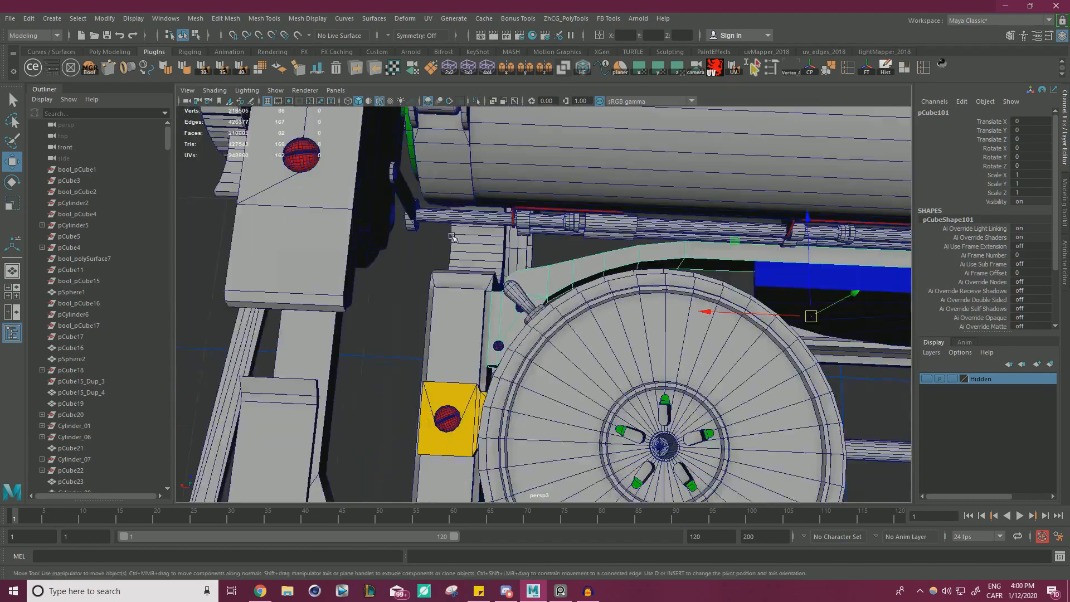
{"action": "middle_click_drag", "start_coordinate": [663, 245], "coordinate": [448, 240], "text": "alt"}
{"action": "right_click_drag", "start_coordinate": [569, 234], "coordinate": [590, 262], "text": "alt"}
{"action": "left_click_drag", "start_coordinate": [590, 263], "coordinate": [615, 279], "text": "alt"}
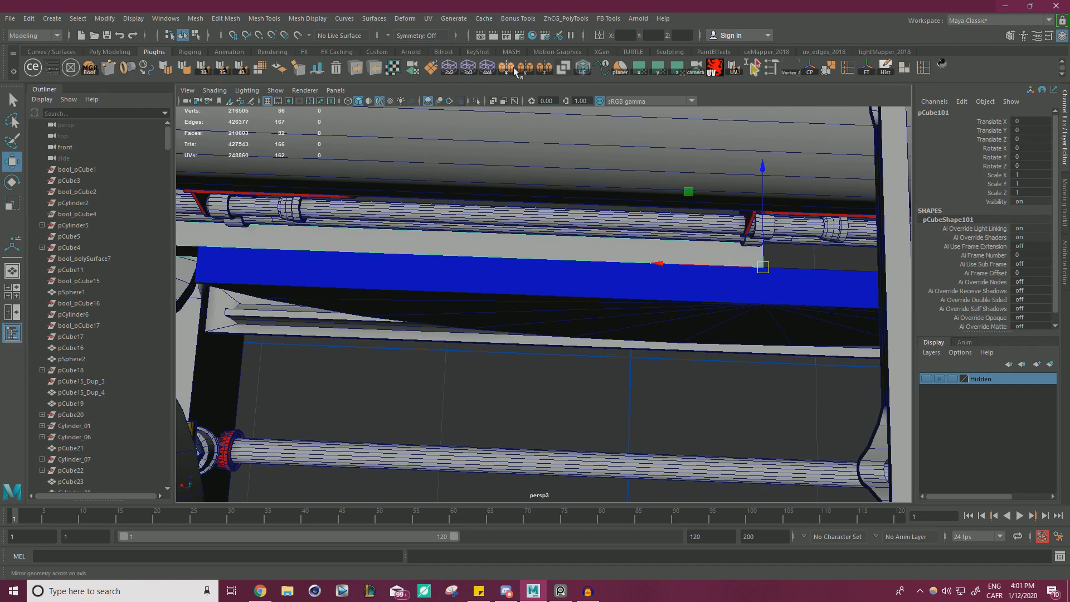
{"action": "left_click", "coordinate": [719, 257]}
{"action": "right_click_drag", "start_coordinate": [723, 250], "coordinate": [677, 254]}
{"action": "left_click_drag", "start_coordinate": [594, 418], "coordinate": [745, 291]}
{"action": "mouse_move", "coordinate": [641, 251]}
{"action": "right_mouse_down", "text": "shift"}
{"action": "mouse_move", "coordinate": [632, 239]}
{"action": "mouse_move", "coordinate": [671, 219]}
{"action": "mouse_move", "coordinate": [617, 251]}
{"action": "mouse_move", "coordinate": [652, 239]}
{"action": "right_mouse_up", "text": "shift"}
{"action": "key", "text": "q"}
{"action": "left_click", "coordinate": [620, 405]}
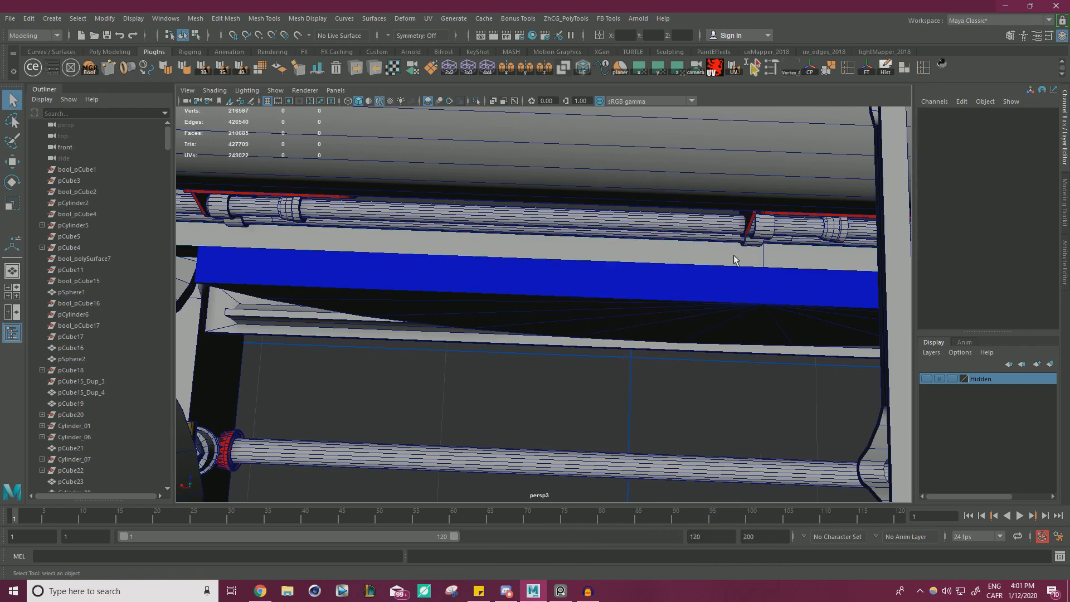
Select the seam edges where the mirrored bracket halves meet and delete them.
{"action": "left_click", "coordinate": [749, 255]}
{"action": "right_click_drag", "start_coordinate": [775, 249], "coordinate": [779, 234]}
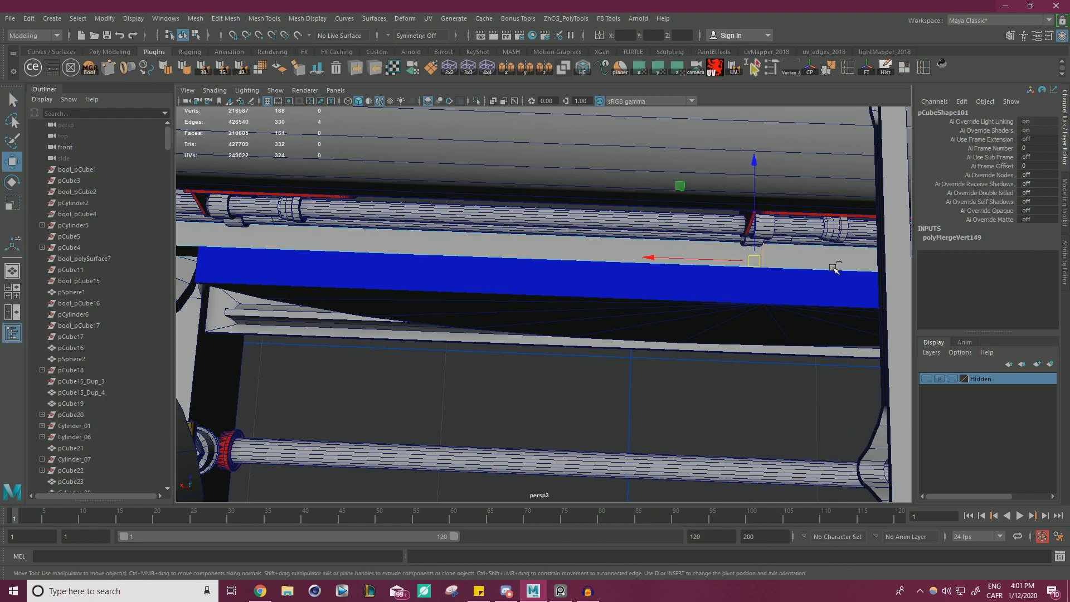
{"action": "right_click_drag", "start_coordinate": [833, 268], "coordinate": [696, 312], "text": "alt"}
{"action": "middle_click_drag", "start_coordinate": [769, 412], "coordinate": [448, 398], "text": "alt"}
{"action": "right_click_drag", "start_coordinate": [448, 398], "coordinate": [891, 268], "text": "alt"}
{"action": "middle_click_drag", "start_coordinate": [892, 267], "coordinate": [800, 317], "text": "alt"}
{"action": "left_click_drag", "start_coordinate": [800, 318], "coordinate": [694, 284], "text": "alt"}
{"action": "right_click_drag", "start_coordinate": [722, 172], "coordinate": [630, 245]}
{"action": "left_click", "coordinate": [761, 172]}
Duplicate a small bracket screw and move the copy across to the mirrored block end.
{"action": "middle_click_drag", "start_coordinate": [638, 446], "coordinate": [867, 215], "text": "alt"}
{"action": "middle_click_drag", "start_coordinate": [702, 496], "coordinate": [777, 299], "text": "alt"}
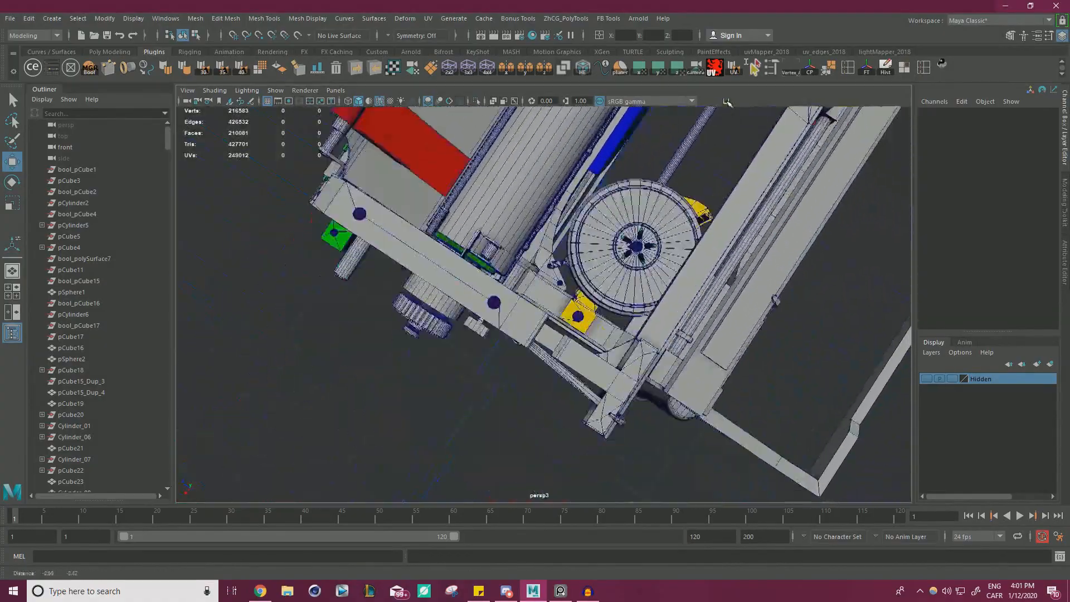
{"action": "right_click_drag", "start_coordinate": [557, 250], "coordinate": [663, 239], "text": "alt"}
{"action": "left_click", "coordinate": [563, 224]}
{"action": "left_click_drag", "start_coordinate": [565, 226], "coordinate": [473, 226], "text": "alt"}
{"action": "right_click_drag", "start_coordinate": [474, 225], "coordinate": [404, 228], "text": "alt"}
{"action": "middle_click_drag", "start_coordinate": [663, 229], "coordinate": [485, 211], "text": "alt"}
{"action": "middle_click_drag", "start_coordinate": [570, 222], "coordinate": [516, 195], "text": "alt"}
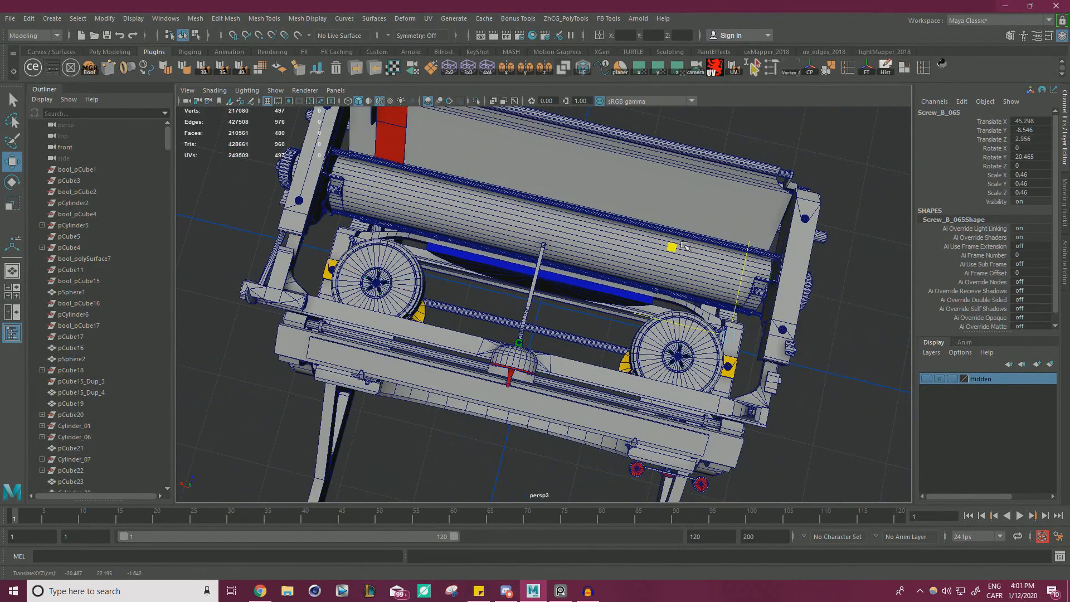
{"action": "left_click_drag", "start_coordinate": [685, 252], "coordinate": [563, 184], "text": "alt"}
{"action": "right_click_drag", "start_coordinate": [563, 223], "coordinate": [664, 251], "text": "alt"}
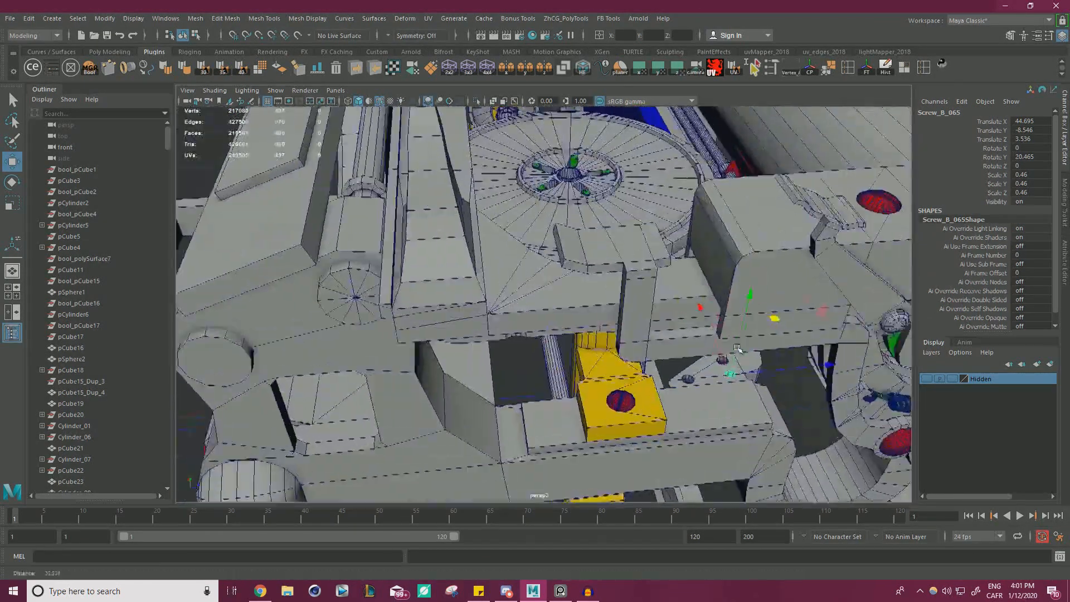
Snap the duplicated screw to the centre of the mirrored block end's hole nearest the bracket arm.
{"action": "middle_click_drag", "start_coordinate": [736, 345], "coordinate": [602, 301], "text": "alt"}
{"action": "right_click_drag", "start_coordinate": [601, 301], "coordinate": [702, 278], "text": "alt"}
{"action": "left_click_drag", "start_coordinate": [702, 279], "coordinate": [706, 316], "text": "alt"}
{"action": "middle_click_drag", "start_coordinate": [776, 429], "coordinate": [560, 352], "text": "alt"}
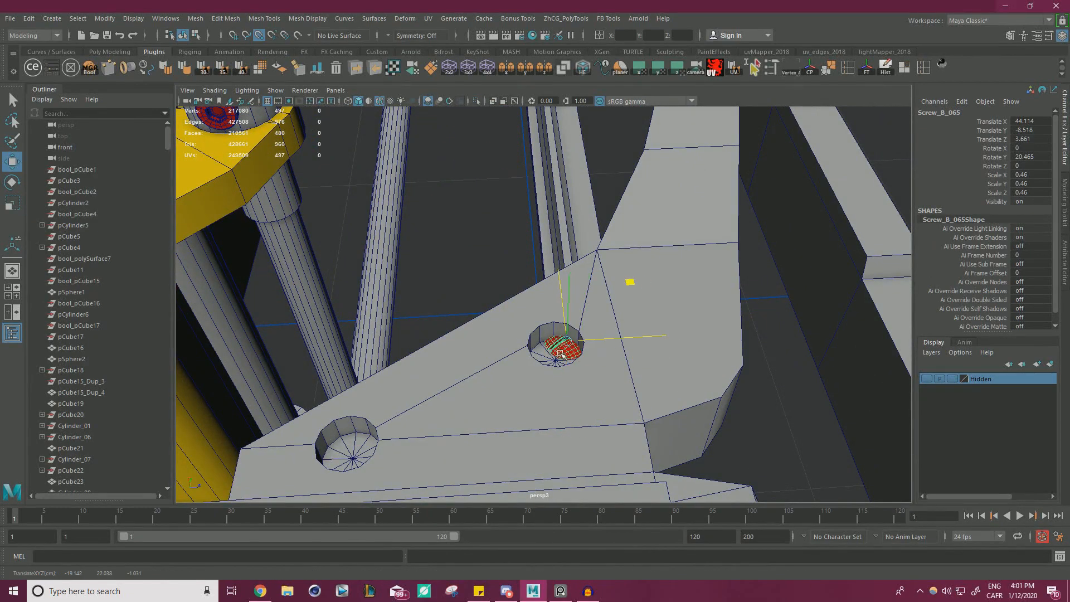
{"action": "left_click_drag", "start_coordinate": [576, 339], "coordinate": [557, 344], "text": "alt"}
{"action": "middle_click_drag", "start_coordinate": [556, 344], "coordinate": [572, 296], "text": "alt"}
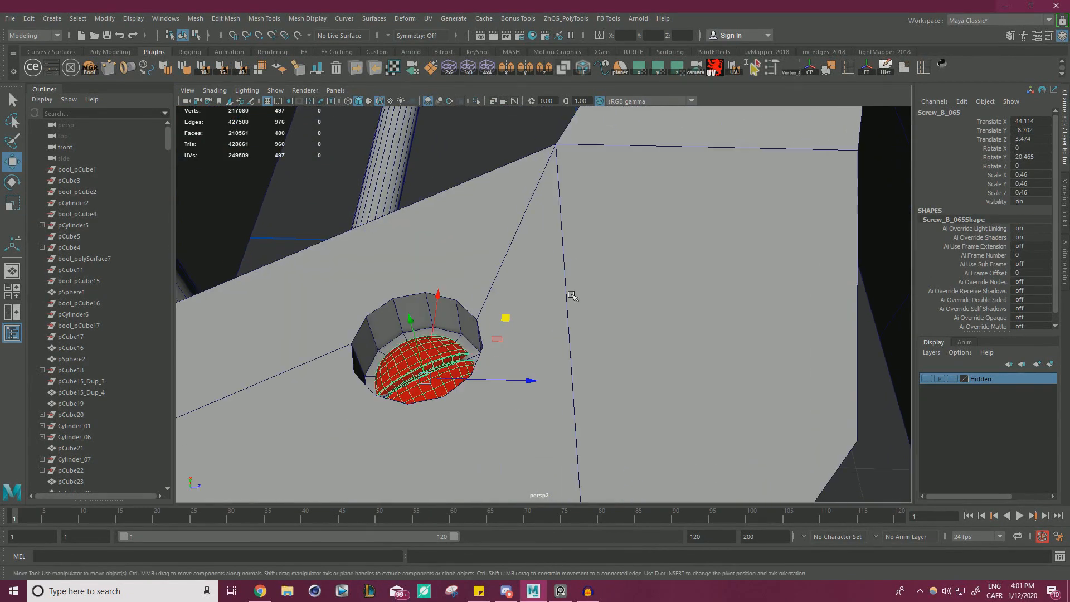
Raise the screw in its hole to Y -8.522 and rotate it to about 113.5° around Y.
{"action": "key", "text": "f"}
{"action": "right_click_drag", "start_coordinate": [573, 295], "coordinate": [544, 275], "text": "alt"}
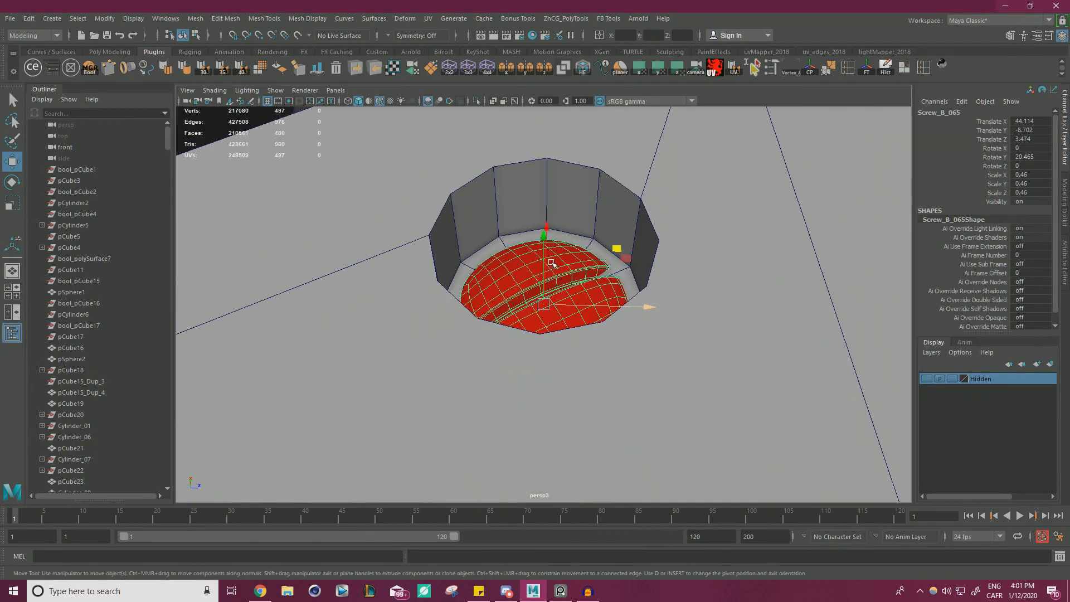
{"action": "left_click_drag", "start_coordinate": [542, 255], "coordinate": [558, 172]}
{"action": "key", "text": "e"}
{"action": "left_click_drag", "start_coordinate": [637, 303], "coordinate": [223, 366], "text": "alt"}
{"action": "key", "text": "w"}
{"action": "right_click_drag", "start_coordinate": [649, 301], "coordinate": [502, 298], "text": "alt"}
Duplicate the placed screw and snap the copy to the centre of the mirrored end's empty hole.
{"action": "middle_click_drag", "start_coordinate": [502, 298], "coordinate": [633, 239], "text": "alt"}
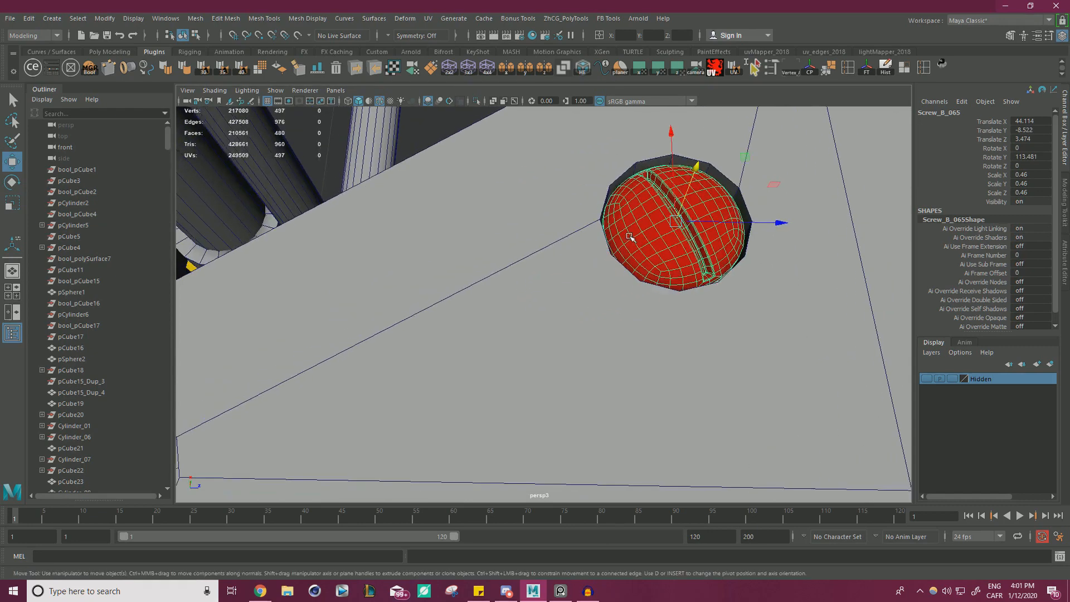
{"action": "right_click_drag", "start_coordinate": [633, 238], "coordinate": [524, 234], "text": "alt"}
{"action": "middle_click_drag", "start_coordinate": [524, 234], "coordinate": [641, 203], "text": "alt"}
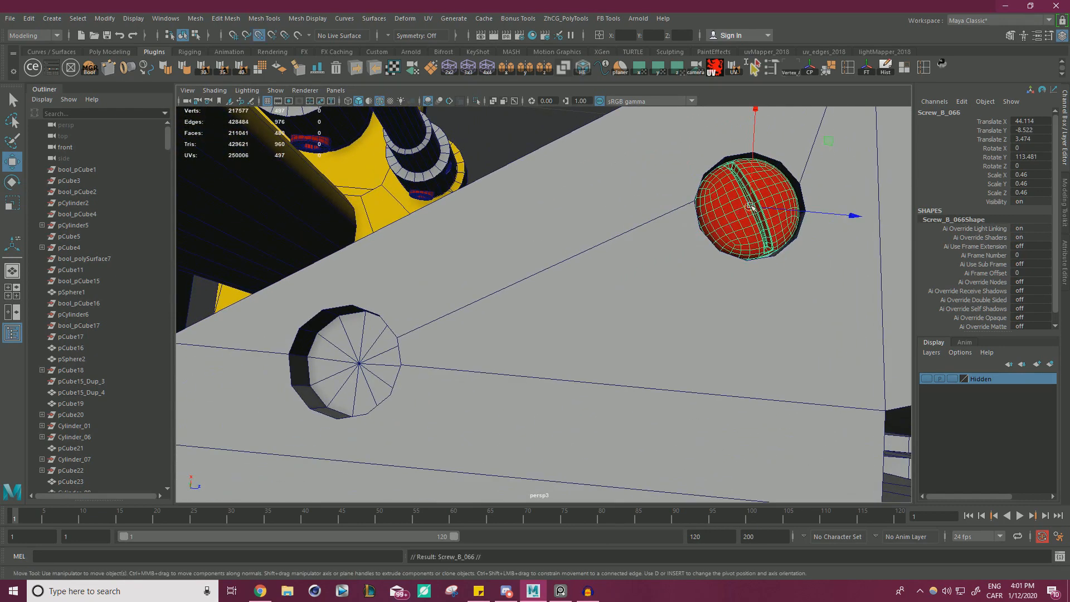
{"action": "left_click_drag", "start_coordinate": [751, 206], "coordinate": [334, 307]}
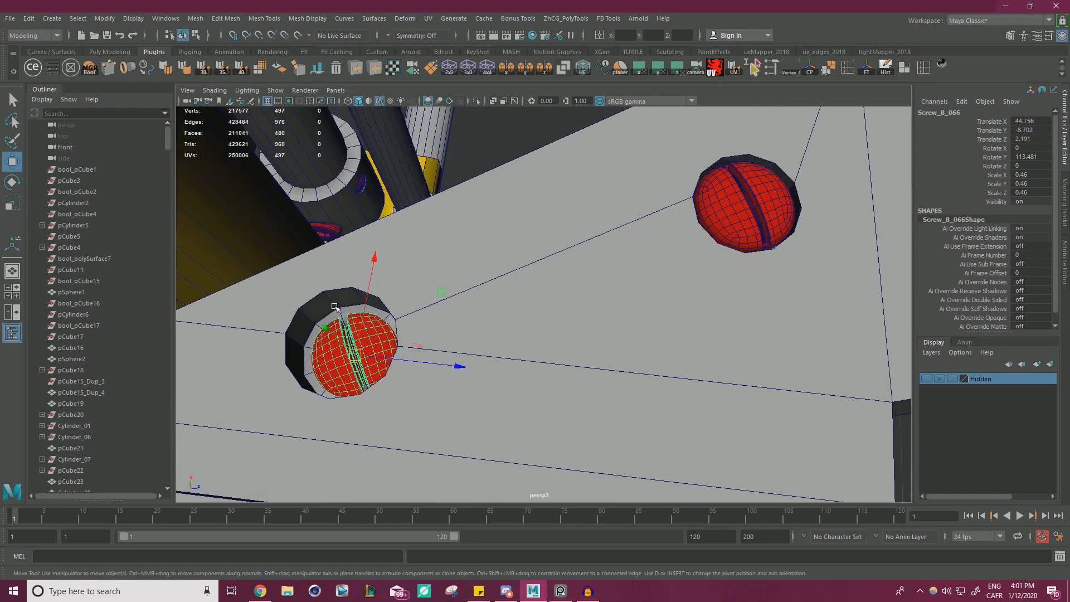
Raise the new screw to Y -8.622 and rotate it to about 223° around Y.
{"action": "middle_click_drag", "start_coordinate": [334, 307], "coordinate": [322, 326]}
{"action": "key", "text": "e"}
{"action": "left_click_drag", "start_coordinate": [486, 296], "coordinate": [509, 320], "text": "alt"}
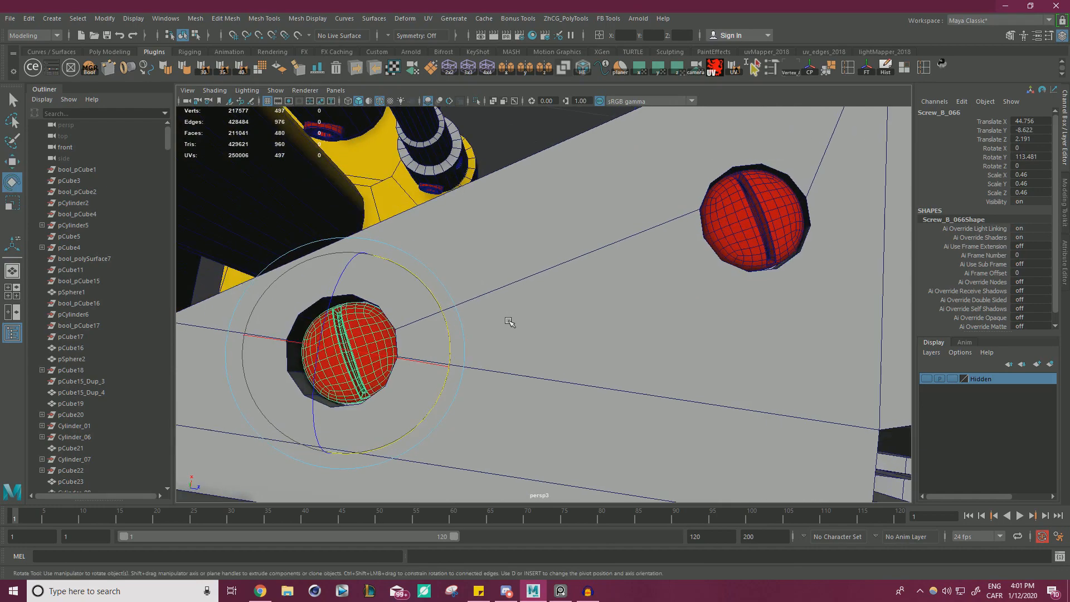
{"action": "middle_click_drag", "start_coordinate": [509, 319], "coordinate": [599, 291], "text": "alt"}
{"action": "left_click_drag", "start_coordinate": [507, 392], "coordinate": [237, 409]}
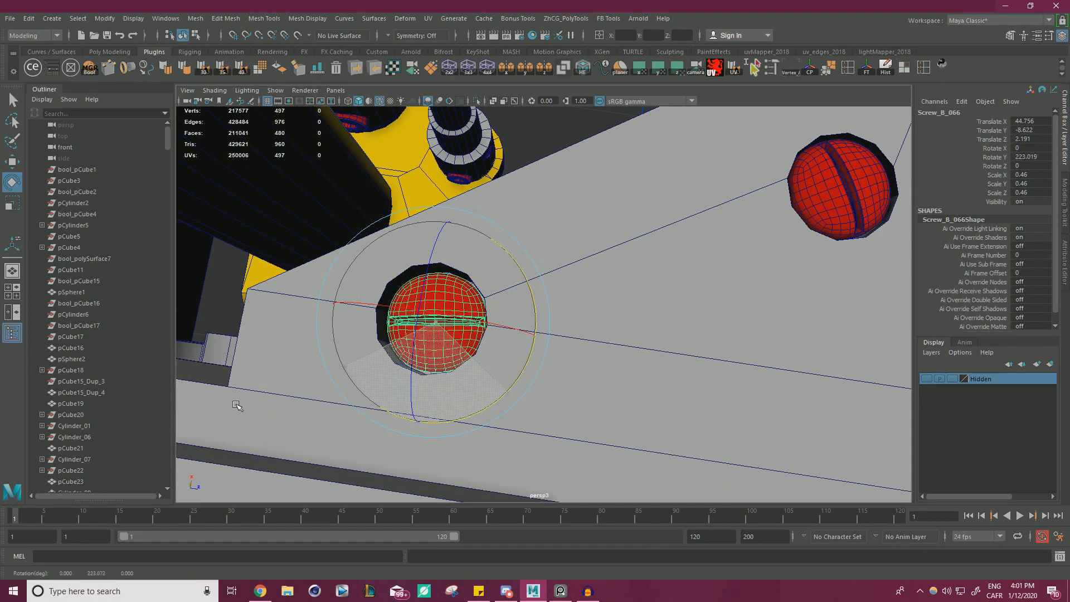
Inspect the typewriter from several sides, examining how the curved bracket's ends meet the frame rails.
{"action": "key", "text": "w"}
{"action": "left_click", "coordinate": [228, 316]}
{"action": "right_click_drag", "start_coordinate": [251, 320], "coordinate": [215, 313], "text": "alt"}
{"action": "right_click_drag", "start_coordinate": [479, 335], "coordinate": [383, 298], "text": "alt"}
{"action": "left_click_drag", "start_coordinate": [329, 329], "coordinate": [435, 295], "text": "alt"}
{"action": "right_click_drag", "start_coordinate": [468, 323], "coordinate": [400, 336], "text": "alt"}
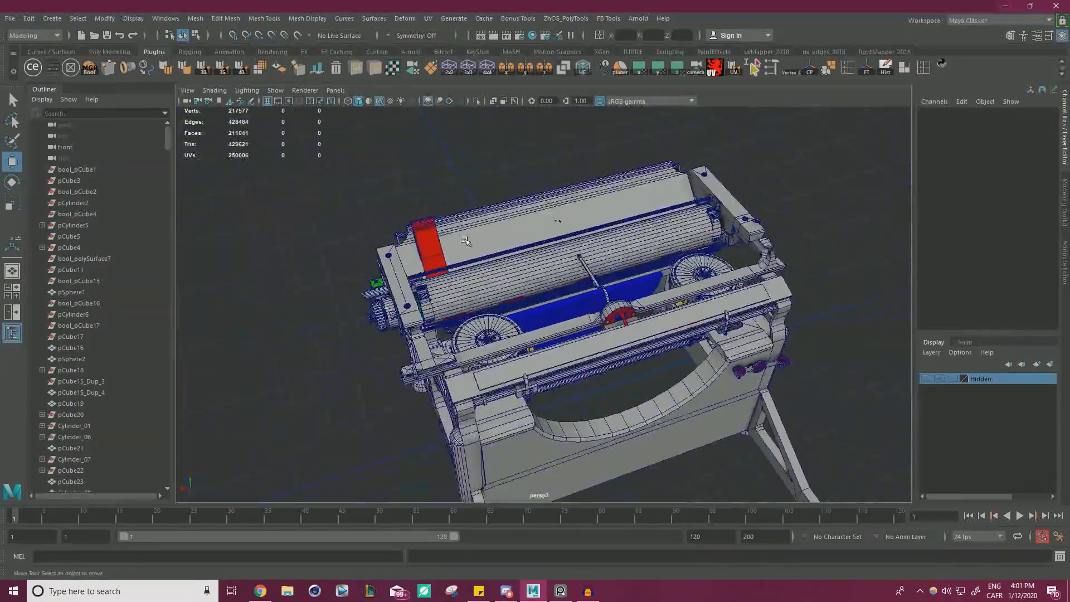
{"action": "left_click_drag", "start_coordinate": [400, 336], "coordinate": [525, 206], "text": "alt"}
{"action": "right_click_drag", "start_coordinate": [524, 206], "coordinate": [623, 279], "text": "alt"}
{"action": "left_click", "coordinate": [546, 466]}
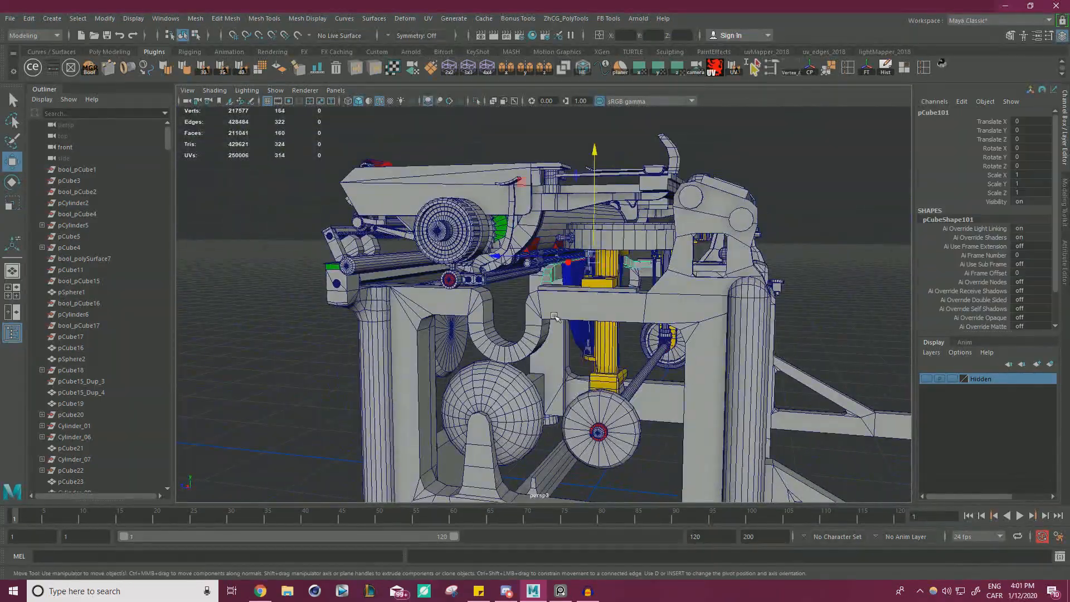
{"action": "left_click_drag", "start_coordinate": [684, 335], "coordinate": [609, 336], "text": "alt"}
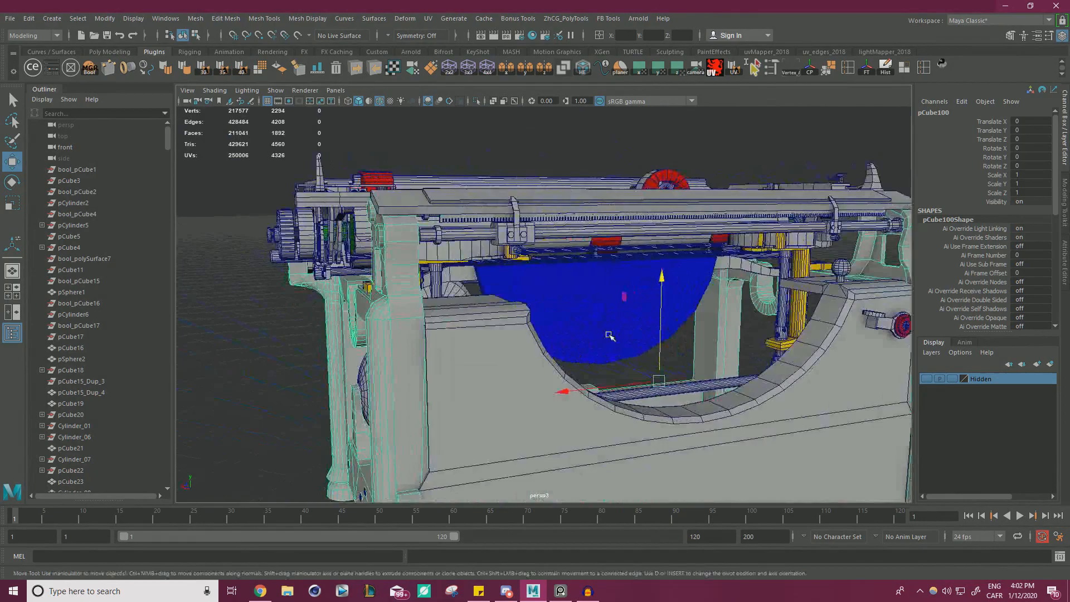
{"action": "left_click", "coordinate": [452, 226]}
{"action": "left_click_drag", "start_coordinate": [453, 227], "coordinate": [608, 242], "text": "alt"}
{"action": "right_click_drag", "start_coordinate": [607, 242], "coordinate": [647, 289], "text": "alt"}
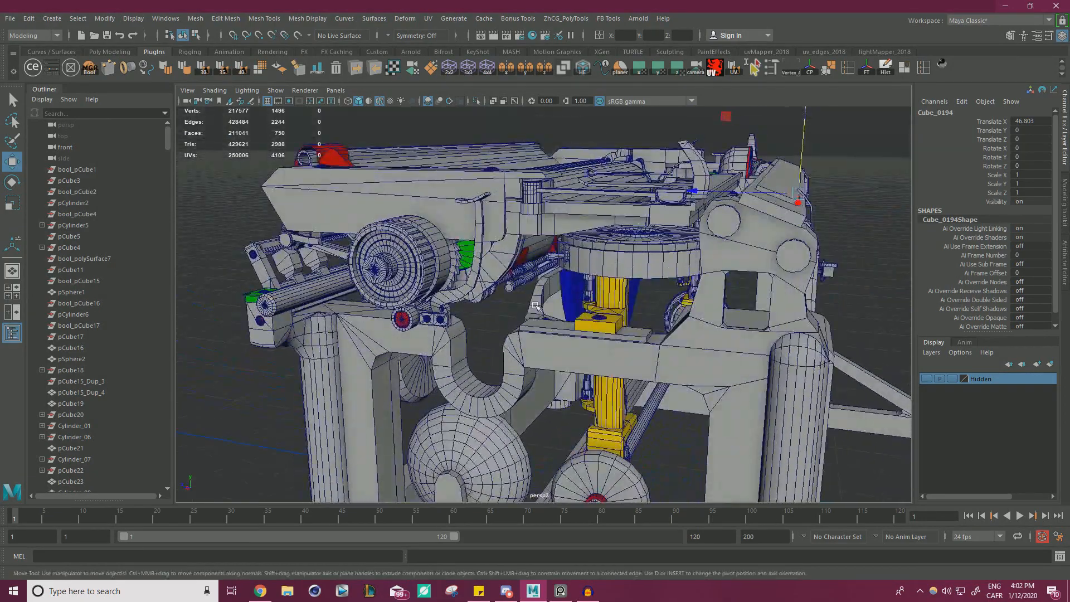
{"action": "left_click_drag", "start_coordinate": [563, 331], "coordinate": [608, 315], "text": "alt"}
{"action": "right_click_drag", "start_coordinate": [607, 315], "coordinate": [646, 299], "text": "alt"}
{"action": "middle_click_drag", "start_coordinate": [646, 300], "coordinate": [594, 225], "text": "alt"}
{"action": "left_click_drag", "start_coordinate": [594, 225], "coordinate": [602, 266], "text": "alt"}
{"action": "right_click_drag", "start_coordinate": [603, 267], "coordinate": [633, 282], "text": "alt"}
{"action": "middle_click_drag", "start_coordinate": [633, 282], "coordinate": [680, 307], "text": "alt"}
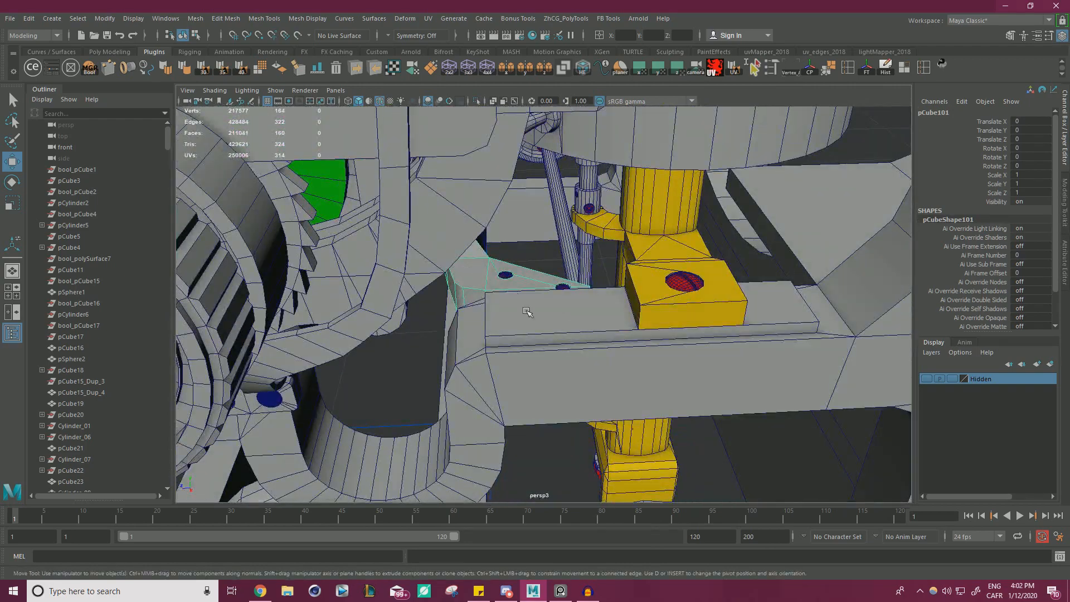
Isolate the curved bracket together with the typewriter frame and focus on one bracket end.
{"action": "left_click", "coordinate": [512, 304], "text": "shift"}
{"action": "left_click", "coordinate": [478, 105]}
{"action": "left_click_drag", "start_coordinate": [521, 166], "coordinate": [604, 287], "text": "alt"}
{"action": "right_click_drag", "start_coordinate": [604, 287], "coordinate": [680, 245], "text": "alt"}
{"action": "middle_click_drag", "start_coordinate": [680, 245], "coordinate": [601, 285], "text": "alt"}
{"action": "right_click_drag", "start_coordinate": [600, 285], "coordinate": [614, 277], "text": "alt"}
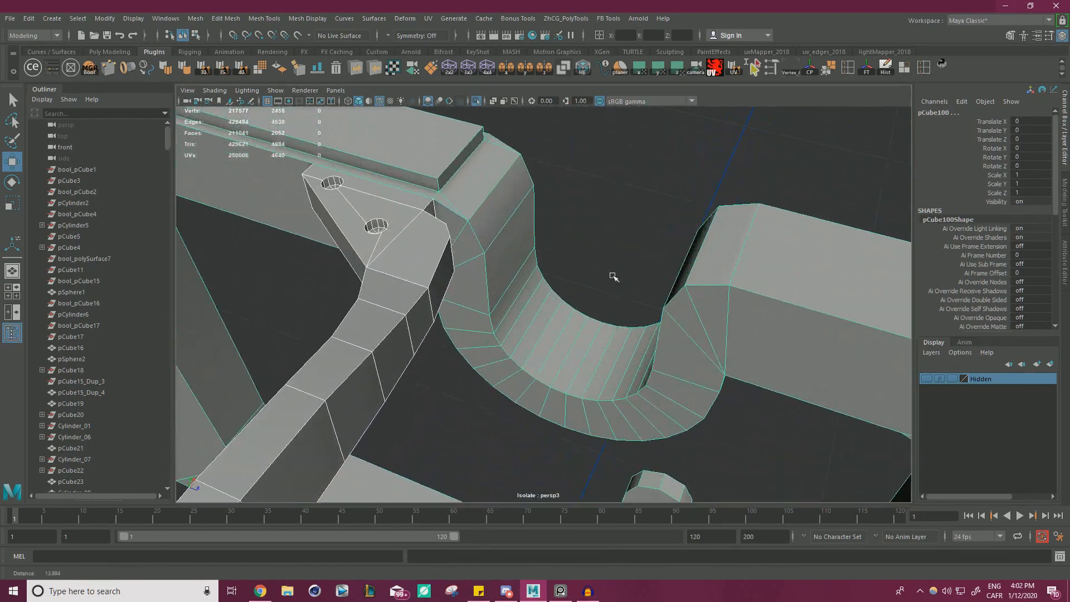
{"action": "middle_click_drag", "start_coordinate": [614, 277], "coordinate": [731, 318], "text": "alt"}
Cut the outline of the bracket's end into the side of the frame rail behind it with Multi-Cut.
{"action": "left_click", "coordinate": [705, 195]}
{"action": "left_click", "coordinate": [559, 252]}
{"action": "left_click_drag", "start_coordinate": [559, 252], "coordinate": [661, 239], "text": "alt"}
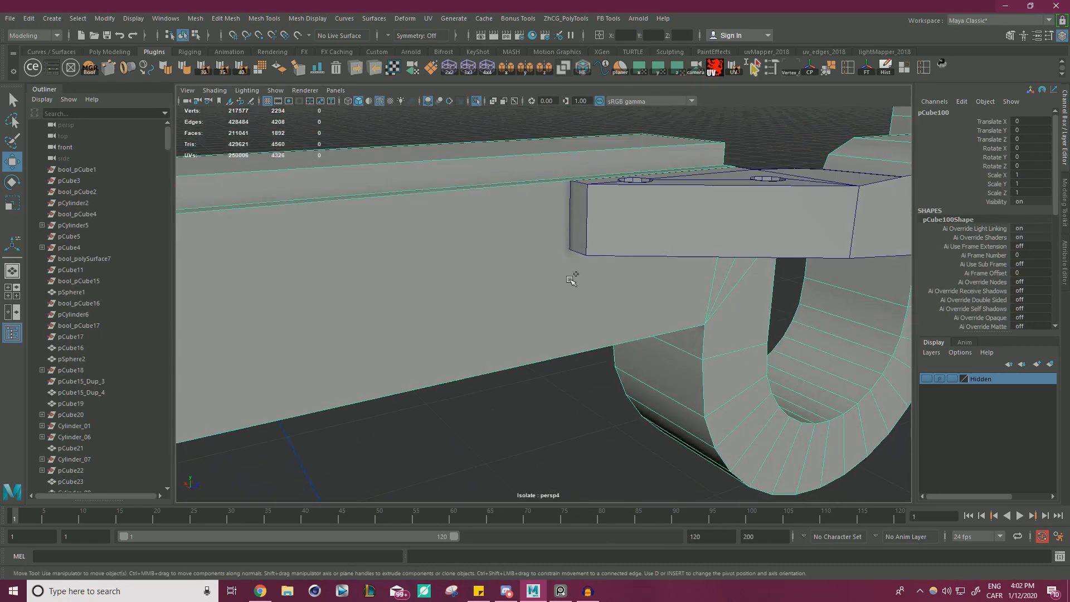
{"action": "left_click_drag", "start_coordinate": [571, 279], "coordinate": [548, 207], "text": "alt"}
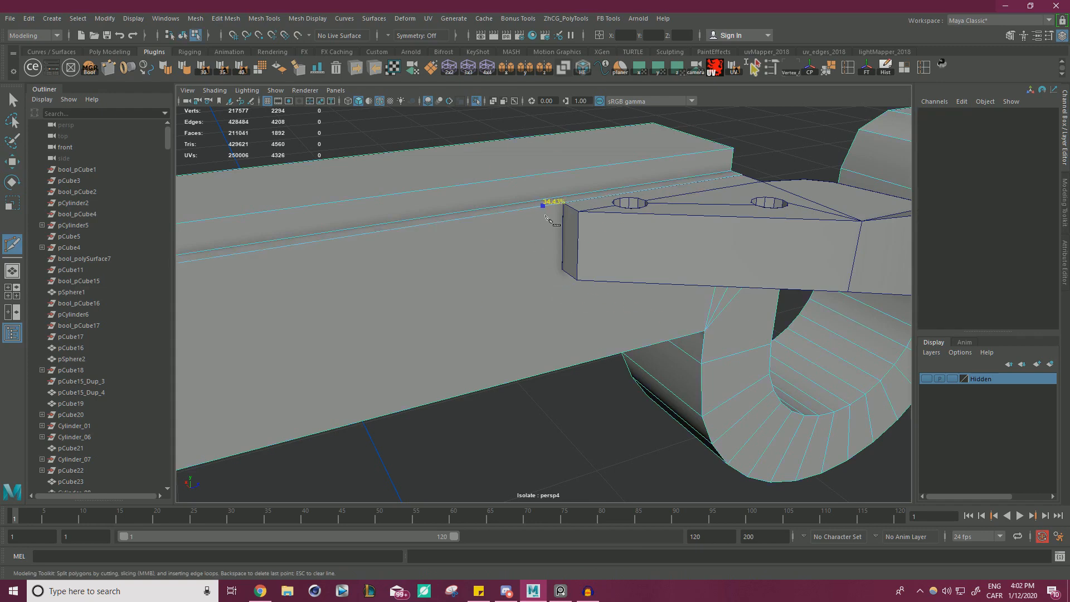
{"action": "left_click_drag", "start_coordinate": [559, 216], "coordinate": [563, 262], "text": "alt"}
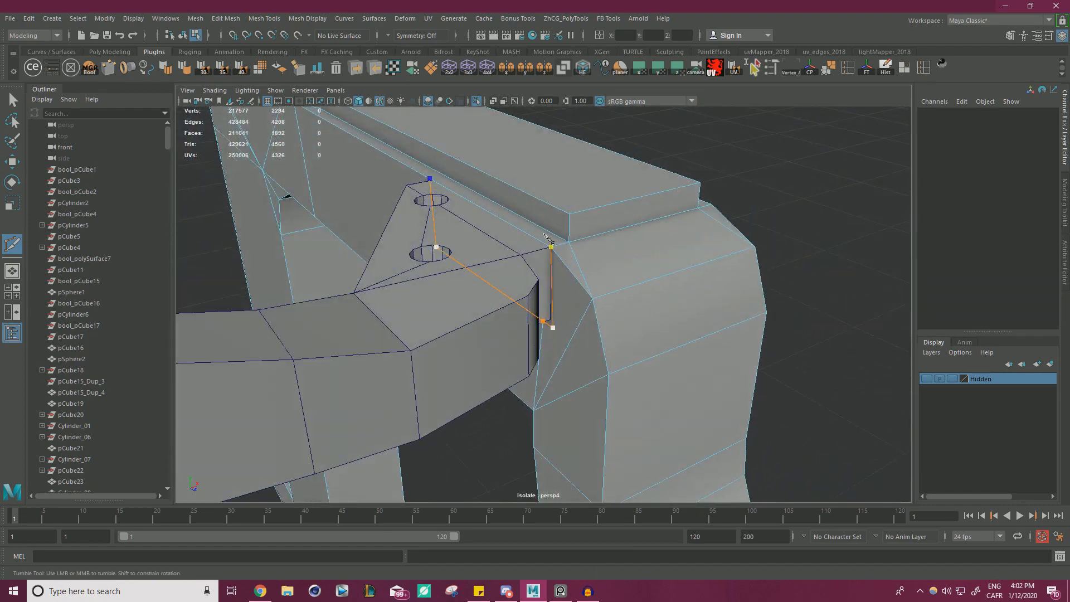
{"action": "key", "text": "w"}
Snap the stray cut vertex onto the outline's lower corner beside the U-shaped bend and merge the two vertices.
{"action": "left_click_drag", "start_coordinate": [681, 257], "coordinate": [643, 185], "text": "alt"}
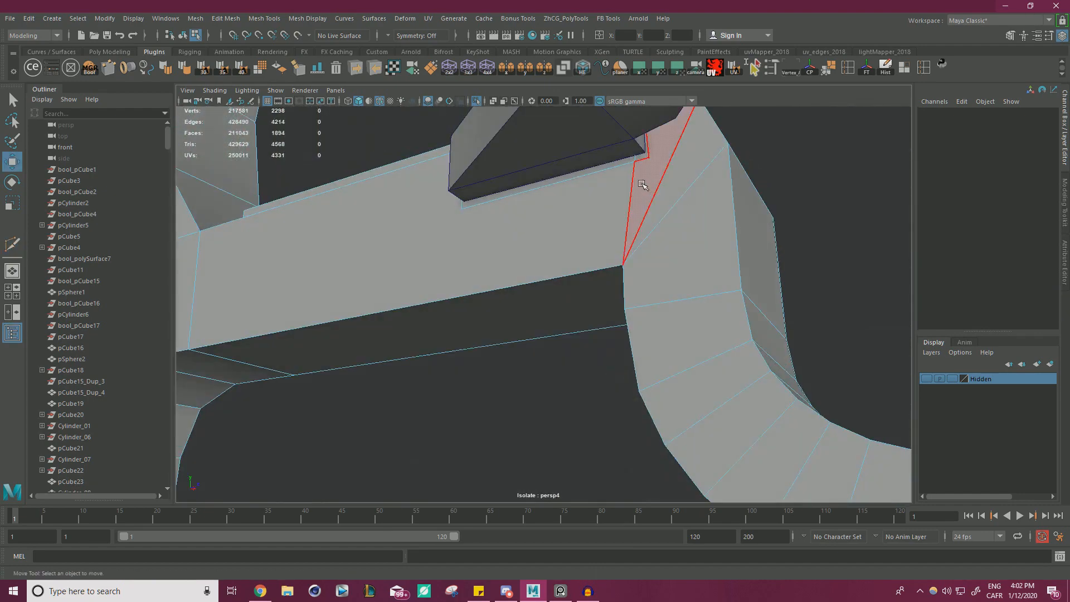
{"action": "right_click_drag", "start_coordinate": [641, 183], "coordinate": [581, 183]}
{"action": "left_click", "coordinate": [635, 163]}
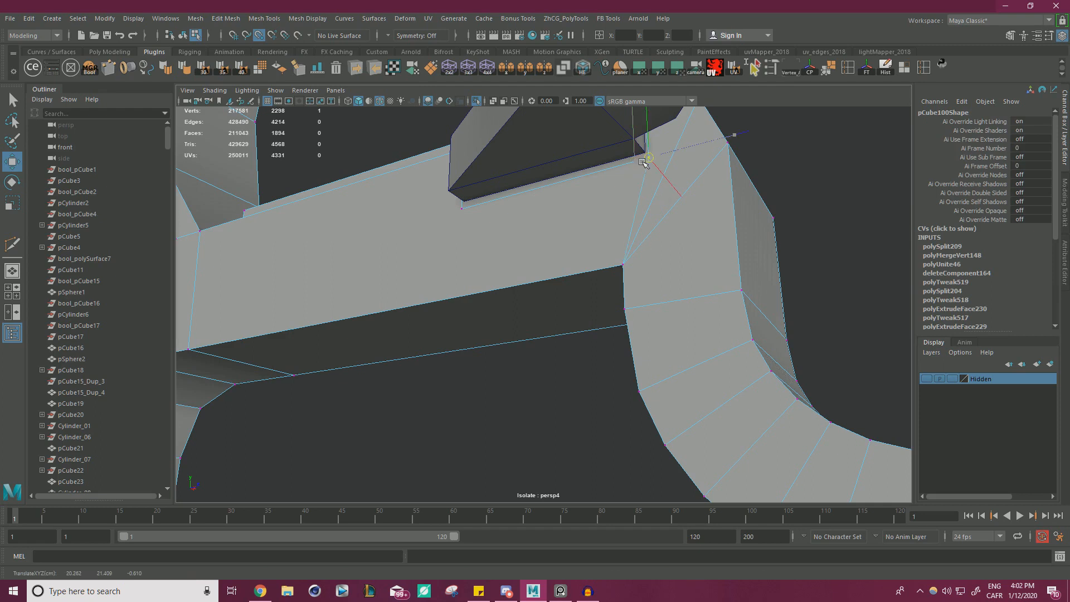
{"action": "right_click_drag", "start_coordinate": [845, 184], "coordinate": [858, 137], "text": "shift"}
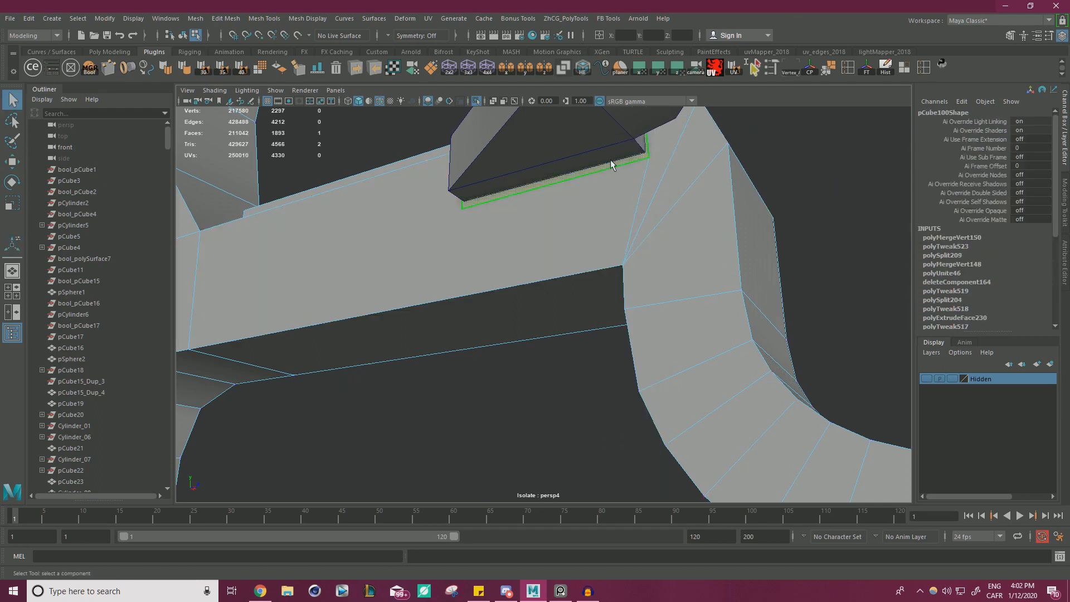
Delete the rail face enclosed by the cut and snap the opening's corner vertices onto the bracket end's corners.
{"action": "left_click", "coordinate": [610, 159]}
{"action": "key", "text": "w"}
{"action": "right_click_drag", "start_coordinate": [645, 176], "coordinate": [638, 177]}
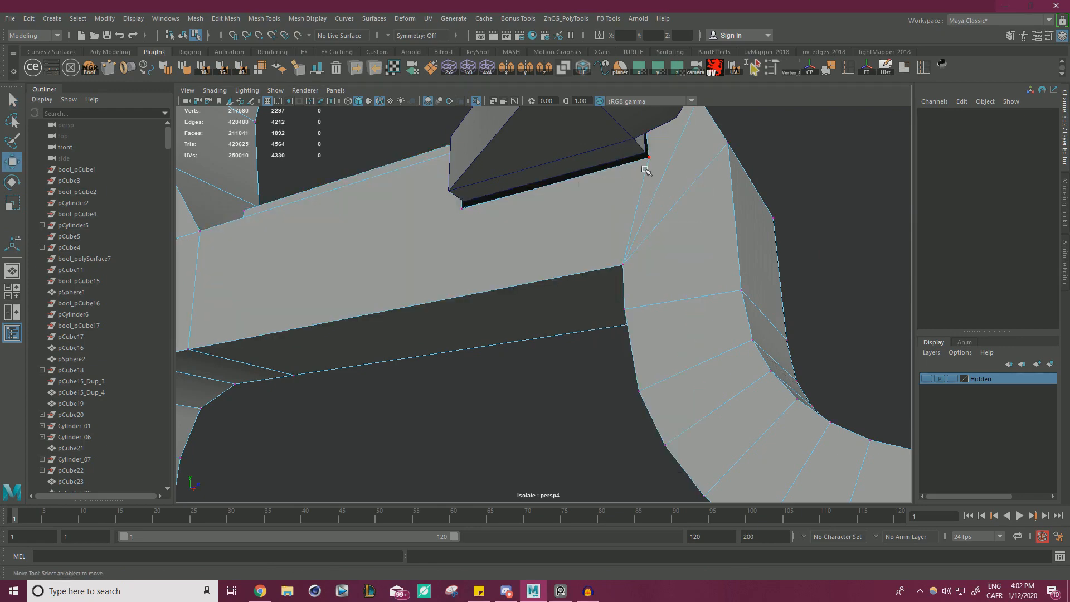
{"action": "left_click", "coordinate": [647, 159]}
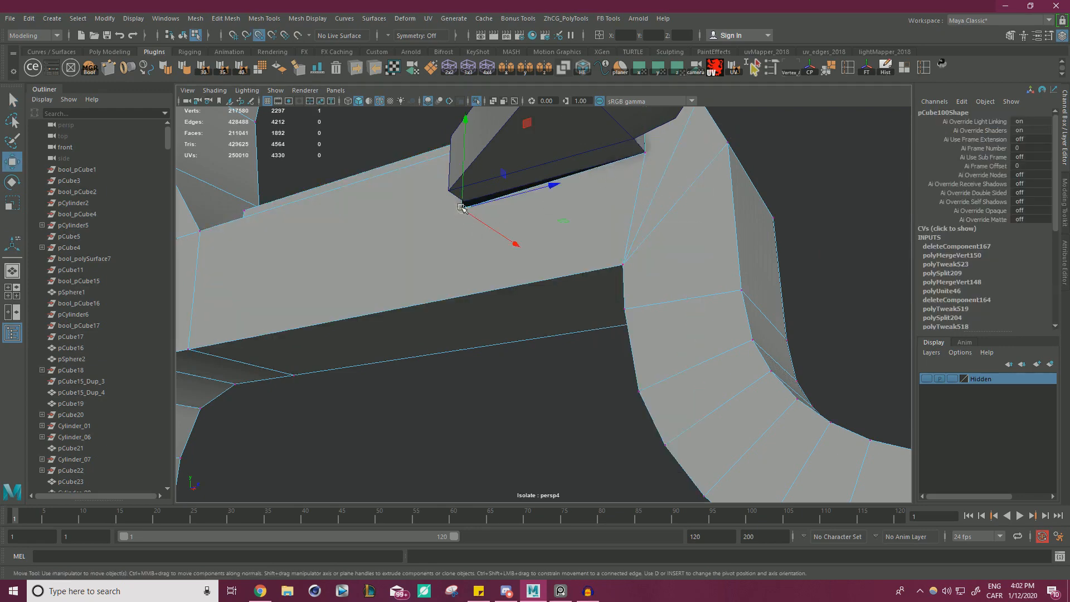
{"action": "left_click_drag", "start_coordinate": [589, 209], "coordinate": [516, 273], "text": "alt"}
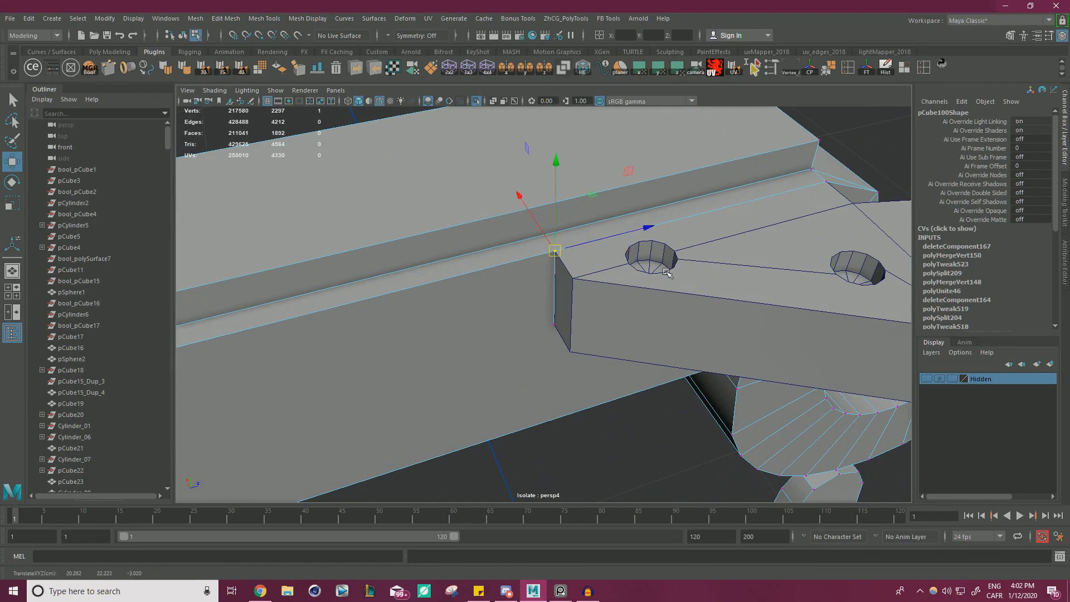
{"action": "left_click_drag", "start_coordinate": [666, 271], "coordinate": [604, 259], "text": "alt"}
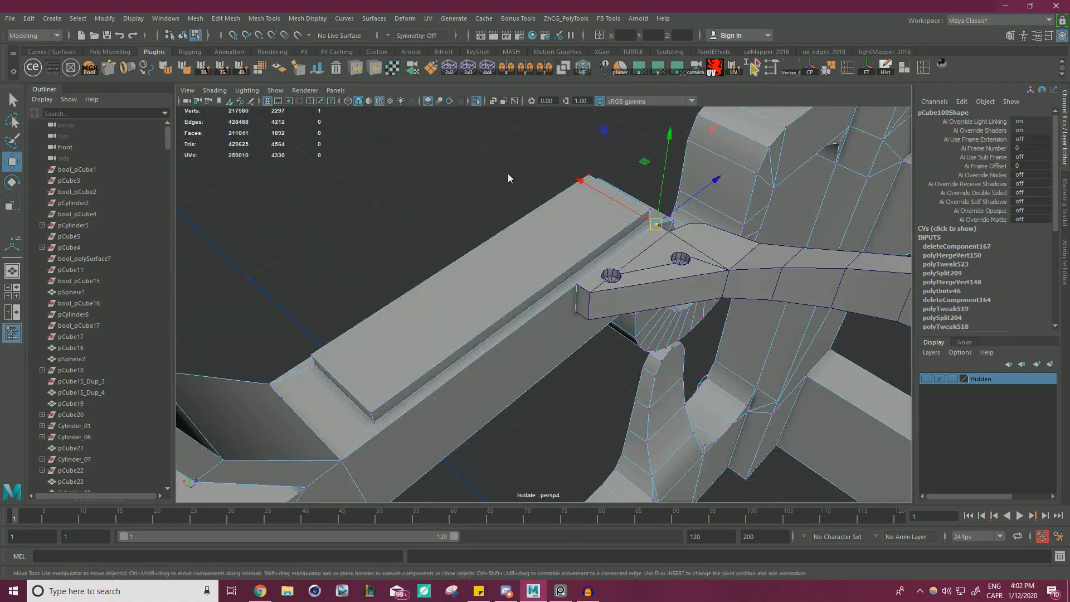
Cut the outline of the bracket's other end into the side of the opposite frame rail with Multi-Cut.
{"action": "right_click_drag", "start_coordinate": [508, 178], "coordinate": [541, 159]}
{"action": "left_click", "coordinate": [508, 198]}
{"action": "right_click_drag", "start_coordinate": [509, 198], "coordinate": [378, 217], "text": "alt"}
{"action": "left_click_drag", "start_coordinate": [442, 244], "coordinate": [574, 184], "text": "alt"}
{"action": "right_click_drag", "start_coordinate": [573, 184], "coordinate": [666, 243], "text": "alt"}
{"action": "left_click_drag", "start_coordinate": [667, 243], "coordinate": [602, 265], "text": "alt"}
{"action": "right_click_drag", "start_coordinate": [601, 265], "coordinate": [705, 292], "text": "alt"}
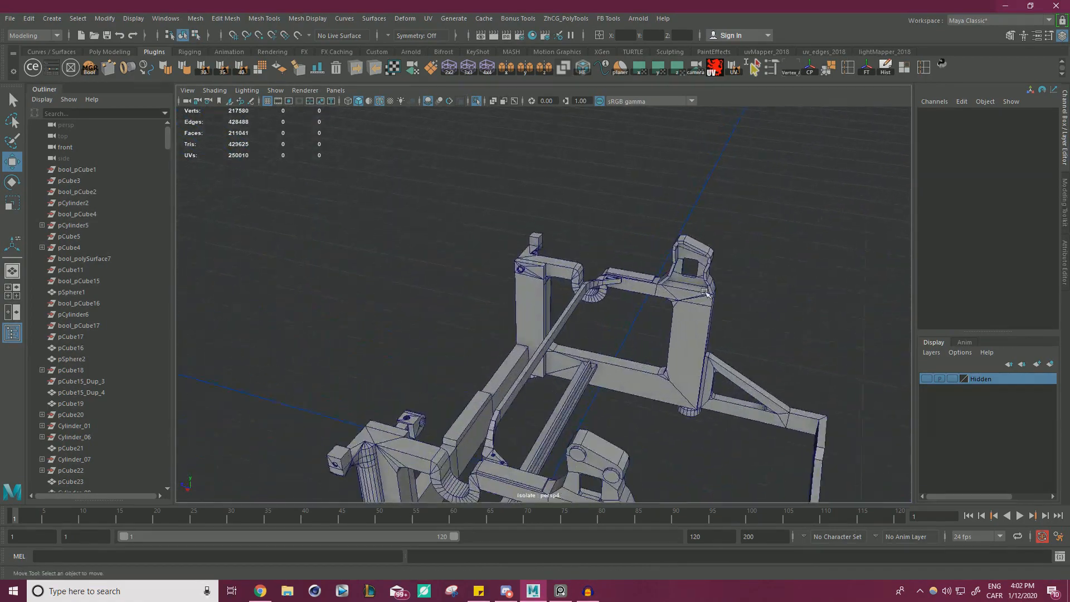
{"action": "left_click_drag", "start_coordinate": [704, 292], "coordinate": [602, 306], "text": "alt"}
{"action": "right_click_drag", "start_coordinate": [602, 307], "coordinate": [742, 324], "text": "alt"}
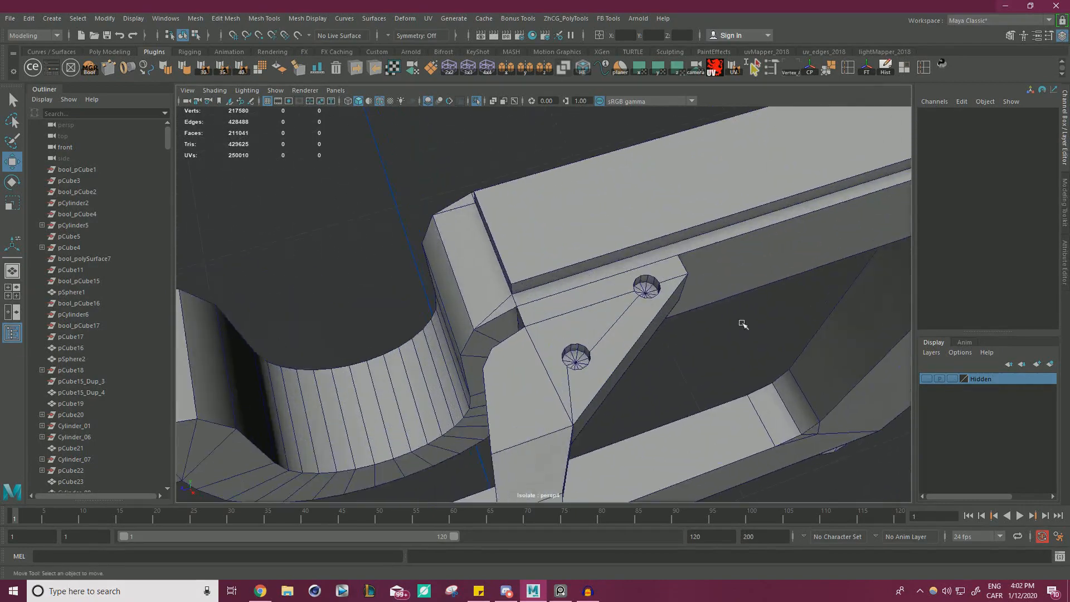
{"action": "left_click", "coordinate": [731, 251]}
{"action": "left_click_drag", "start_coordinate": [730, 251], "coordinate": [535, 184], "text": "alt"}
{"action": "right_click_drag", "start_coordinate": [535, 184], "coordinate": [507, 167], "text": "alt"}
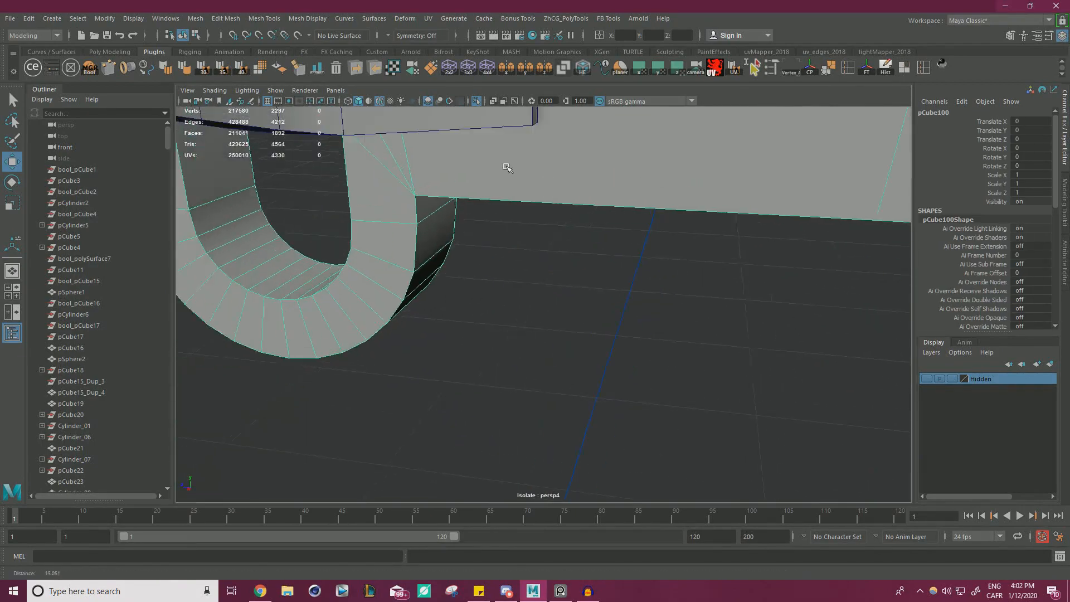
{"action": "left_click_drag", "start_coordinate": [507, 167], "coordinate": [508, 229], "text": "alt"}
{"action": "right_click_drag", "start_coordinate": [508, 230], "coordinate": [540, 245], "text": "alt"}
{"action": "key", "text": "ctrl+shift+x"}
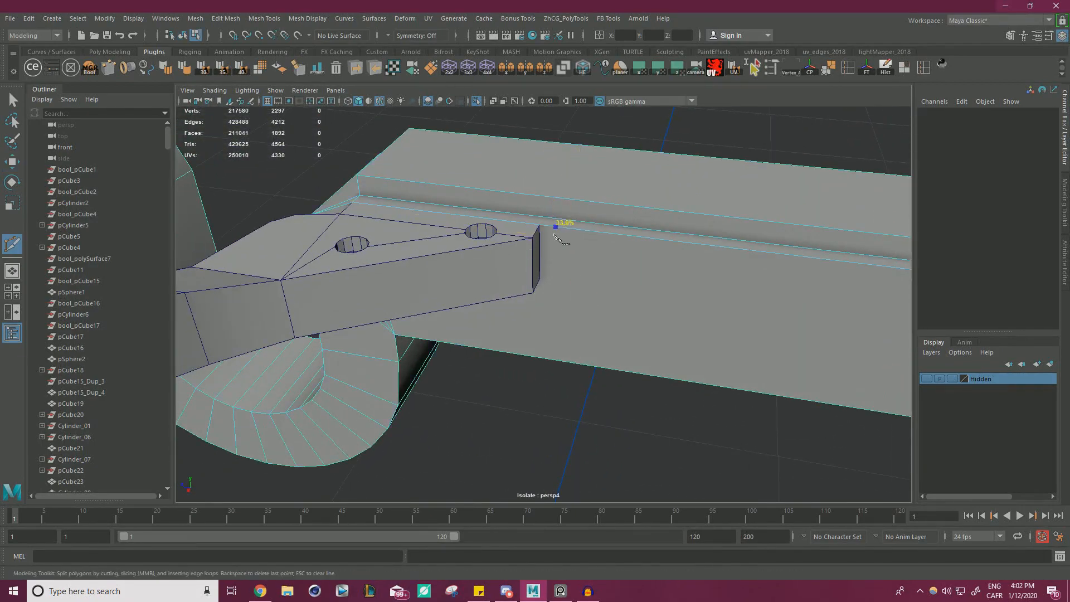
{"action": "left_click_drag", "start_coordinate": [547, 235], "coordinate": [576, 184], "text": "alt"}
{"action": "right_click_drag", "start_coordinate": [577, 184], "coordinate": [594, 202], "text": "alt"}
{"action": "middle_click_drag", "start_coordinate": [595, 203], "coordinate": [637, 251], "text": "alt"}
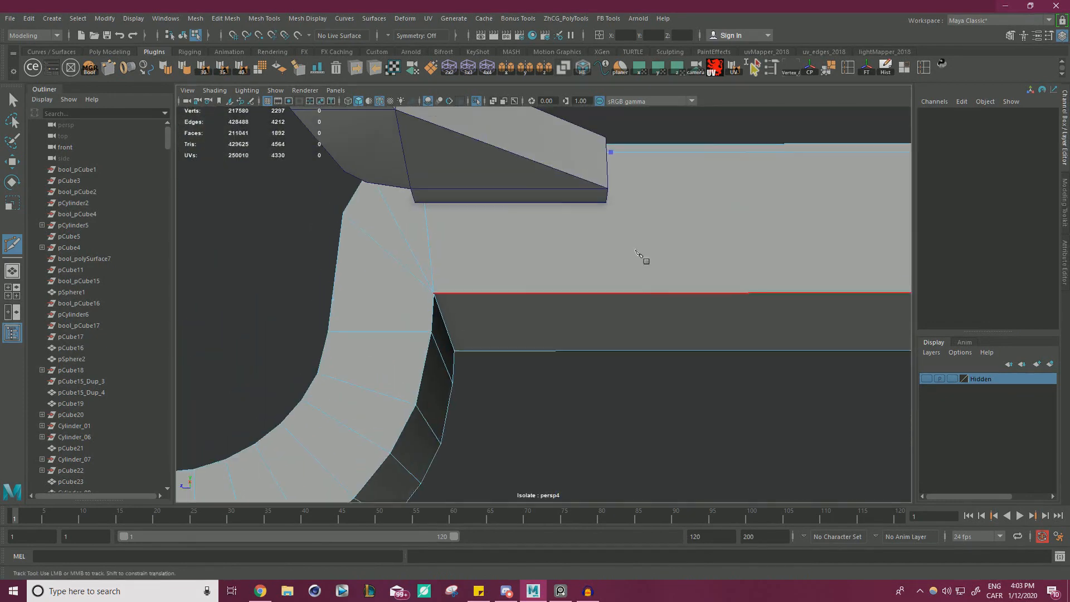
{"action": "left_click_drag", "start_coordinate": [616, 217], "coordinate": [583, 285], "text": "alt"}
{"action": "middle_click_drag", "start_coordinate": [583, 284], "coordinate": [543, 204], "text": "alt"}
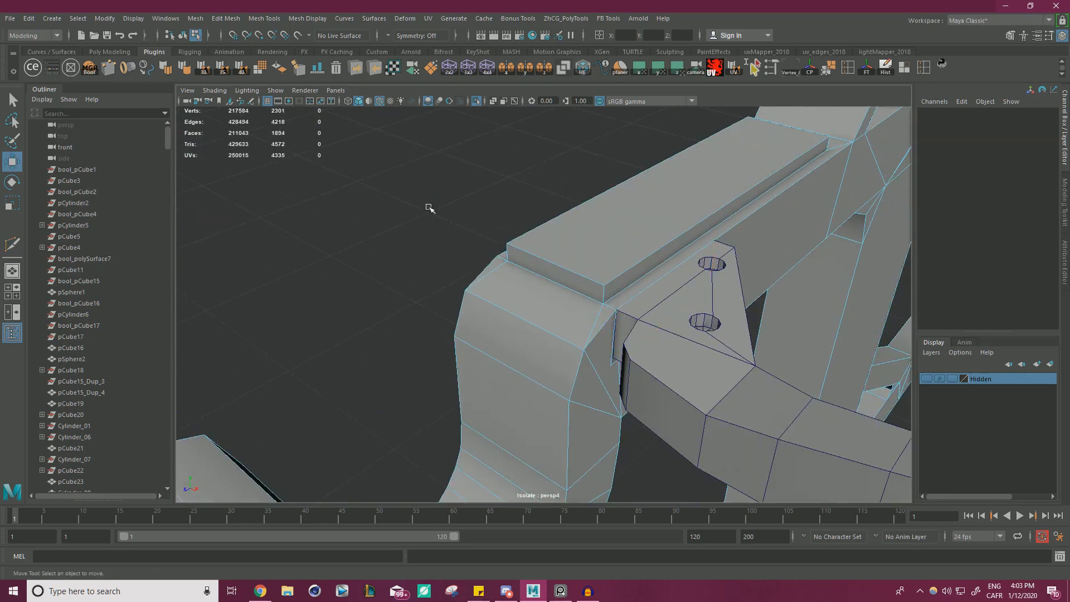
Delete the enclosed face on the opposite rail behind the bracket's end.
{"action": "left_click_drag", "start_coordinate": [429, 208], "coordinate": [330, 187], "text": "alt"}
{"action": "right_click_drag", "start_coordinate": [548, 224], "coordinate": [551, 251]}
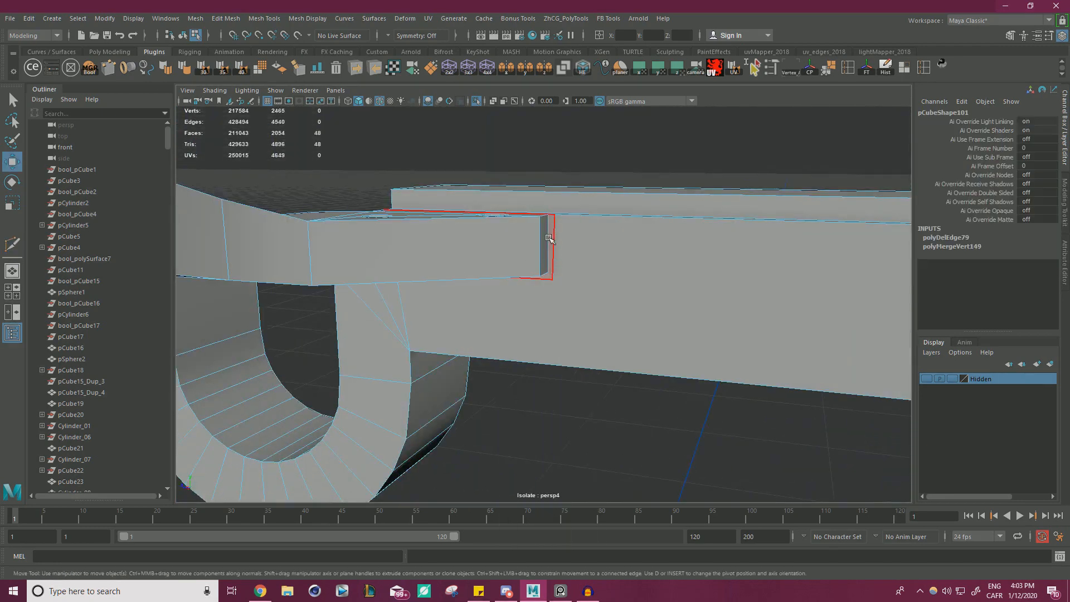
{"action": "left_click", "coordinate": [550, 238]}
{"action": "key", "text": "Delete"}
{"action": "left_click_drag", "start_coordinate": [626, 256], "coordinate": [559, 231], "text": "alt"}
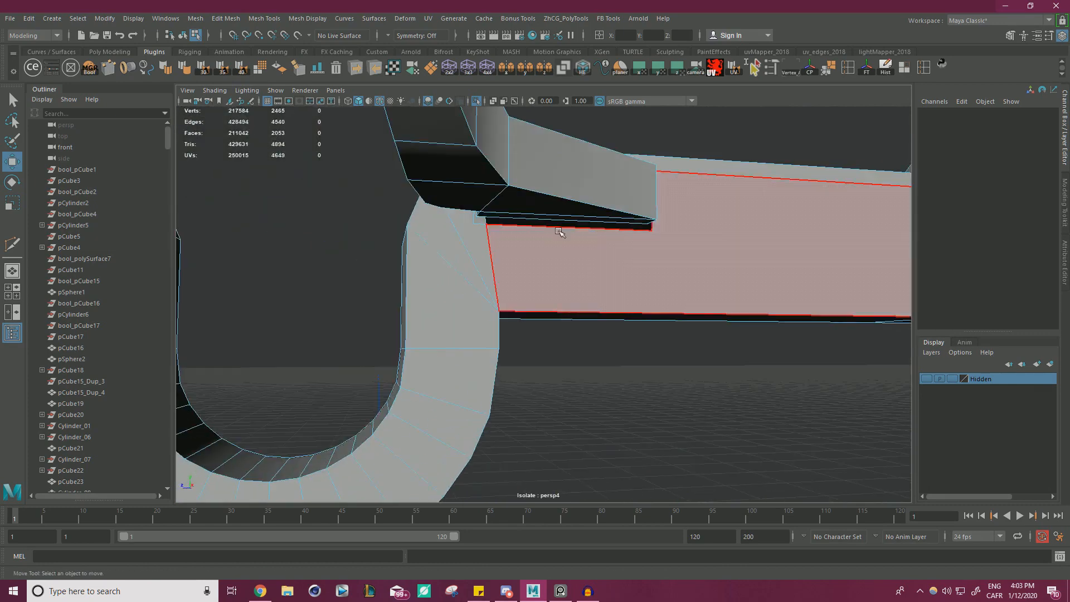
{"action": "left_click", "coordinate": [611, 258]}
{"action": "key", "text": "Delete"}
Snap the extra vertex at the opposite rail opening's lower inner corner onto its neighbour and merge them.
{"action": "right_click_drag", "start_coordinate": [482, 248], "coordinate": [462, 241]}
{"action": "left_click", "coordinate": [473, 225]}
{"action": "key", "text": "v"}
{"action": "left_click_drag", "start_coordinate": [472, 225], "coordinate": [487, 222]}
{"action": "right_click", "coordinate": [676, 262]}
{"action": "left_click", "coordinate": [703, 351]}
{"action": "right_click_drag", "start_coordinate": [677, 261], "coordinate": [647, 257]}
{"action": "left_click", "coordinate": [695, 258]}
{"action": "left_click_drag", "start_coordinate": [771, 398], "coordinate": [321, 82]}
{"action": "right_click_drag", "start_coordinate": [711, 234], "coordinate": [744, 189], "text": "shift"}
{"action": "left_click_drag", "start_coordinate": [485, 235], "coordinate": [566, 224], "text": "alt"}
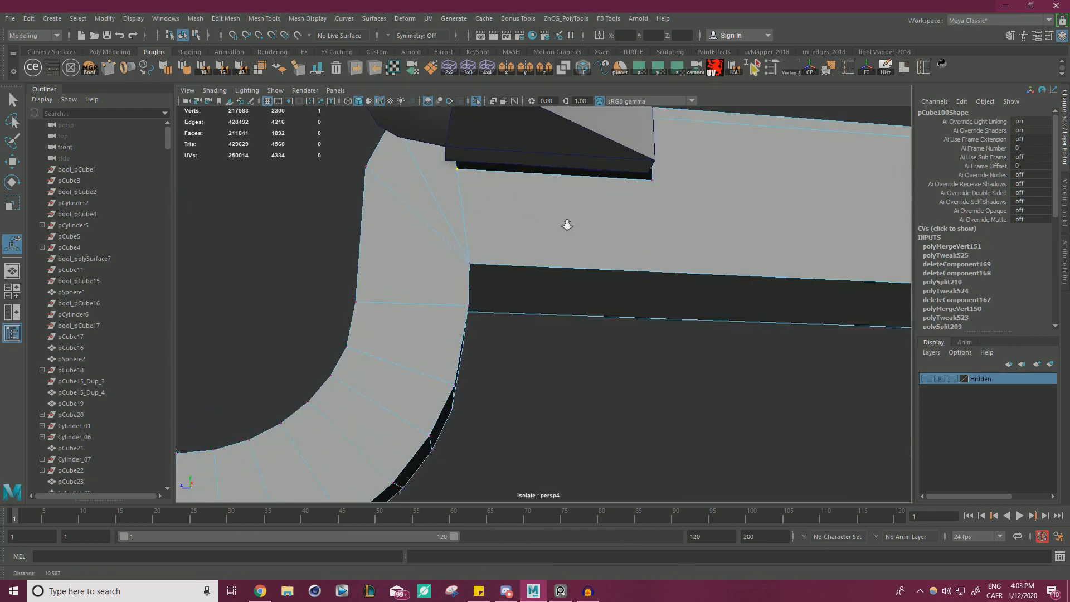
Snap the opposite rail opening's two lower corner vertices onto the lower corners of the bracket's end.
{"action": "right_click_drag", "start_coordinate": [566, 224], "coordinate": [659, 315], "text": "alt"}
{"action": "left_click", "coordinate": [273, 249]}
{"action": "left_click", "coordinate": [518, 252]}
{"action": "key", "text": "w"}
{"action": "key", "text": "v"}
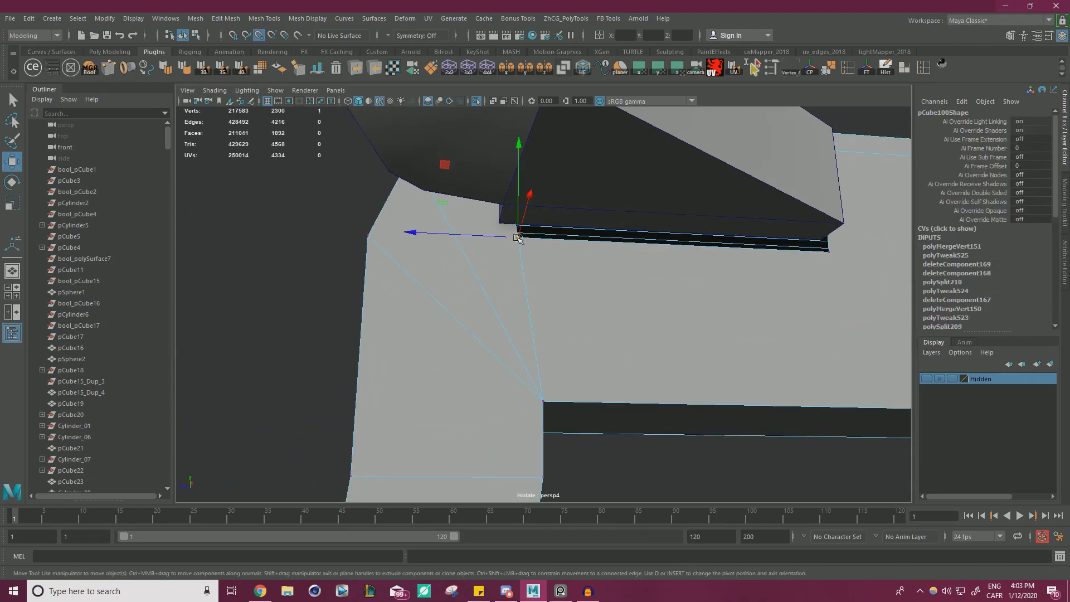
{"action": "left_click_drag", "start_coordinate": [518, 237], "coordinate": [500, 224]}
{"action": "left_click_drag", "start_coordinate": [660, 264], "coordinate": [602, 268], "text": "alt"}
{"action": "left_click", "coordinate": [531, 245]}
{"action": "key", "text": "v"}
{"action": "left_click_drag", "start_coordinate": [534, 245], "coordinate": [526, 229]}
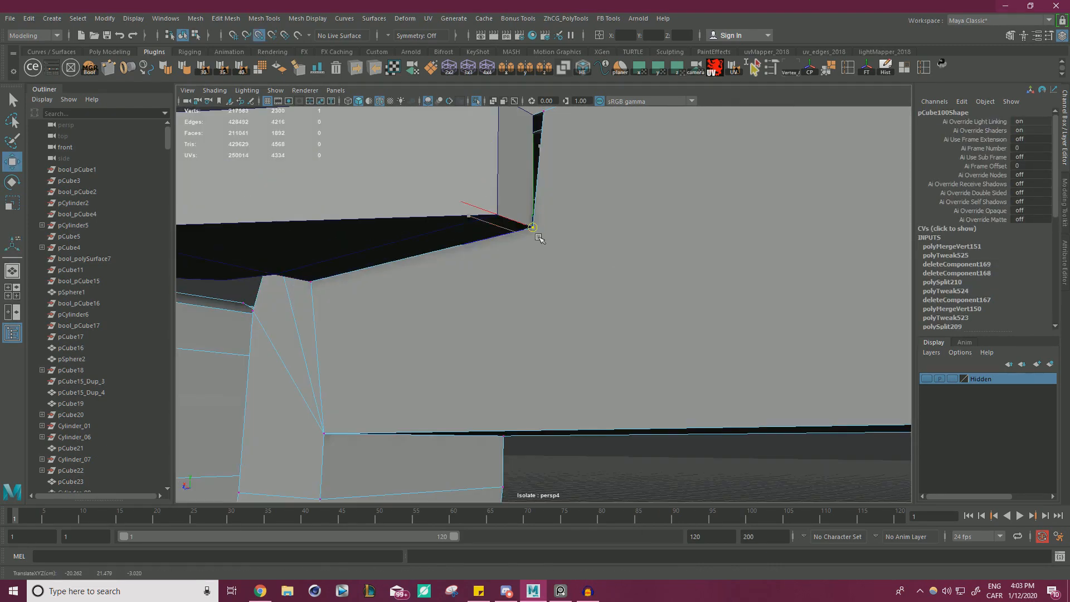
Snap the opening's upper outer corner vertex onto the matching upper corner of the bracket's end.
{"action": "left_click_drag", "start_coordinate": [630, 218], "coordinate": [639, 346], "text": "alt"}
{"action": "left_click", "coordinate": [583, 444]}
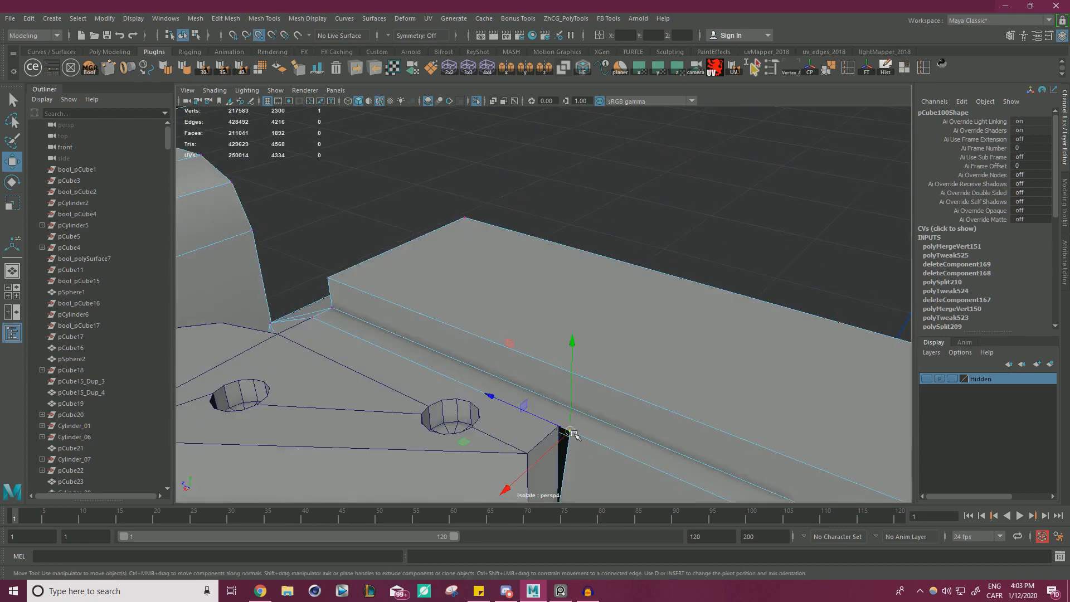
{"action": "key", "text": "v"}
{"action": "left_click_drag", "start_coordinate": [572, 432], "coordinate": [563, 429]}
Combine the frame and the curved bracket into a single mesh.
{"action": "left_click_drag", "start_coordinate": [537, 390], "coordinate": [616, 253], "text": "alt"}
{"action": "left_click", "coordinate": [613, 290]}
{"action": "right_click_drag", "start_coordinate": [615, 251], "coordinate": [649, 230]}
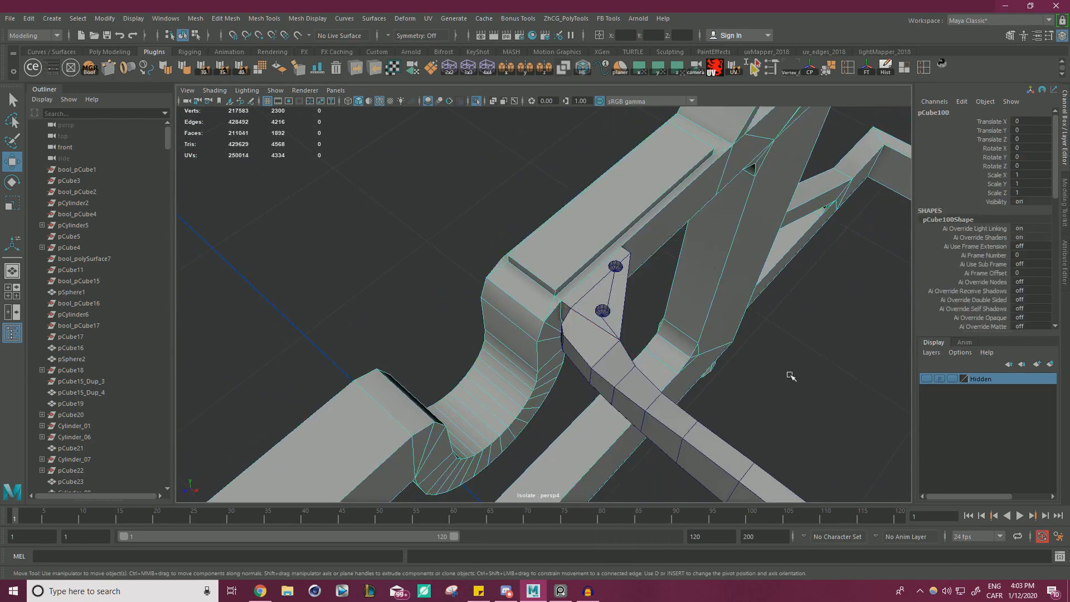
{"action": "left_click", "coordinate": [789, 374]}
{"action": "left_click", "coordinate": [606, 334]}
{"action": "left_click", "coordinate": [581, 234], "text": "shift"}
{"action": "left_click", "coordinate": [571, 212]}
{"action": "left_click", "coordinate": [605, 334], "text": "shift"}
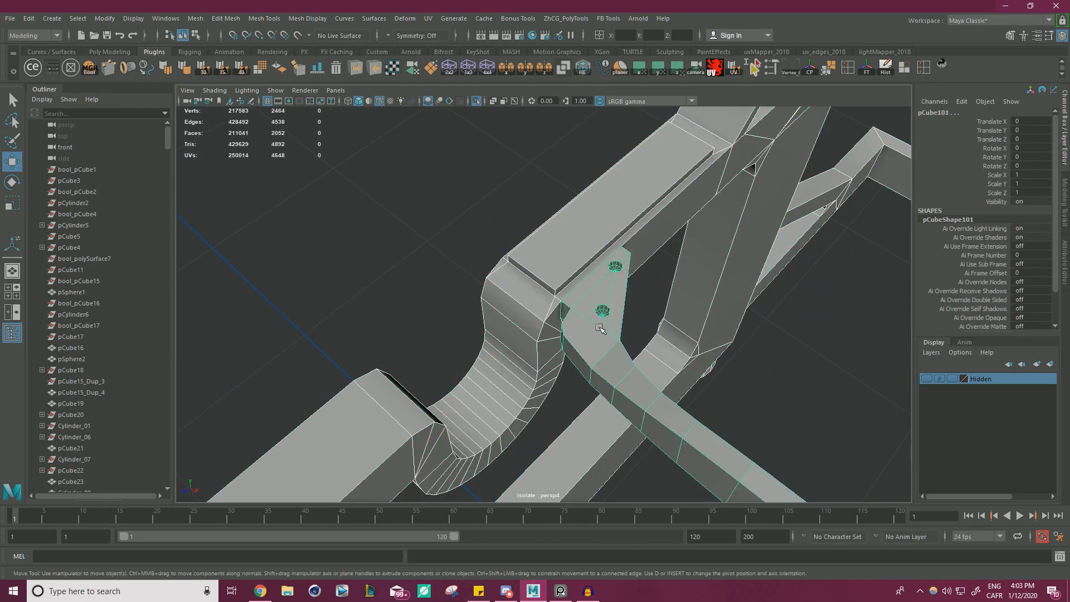
{"action": "left_click", "coordinate": [195, 18]}
{"action": "left_click", "coordinate": [230, 59]}
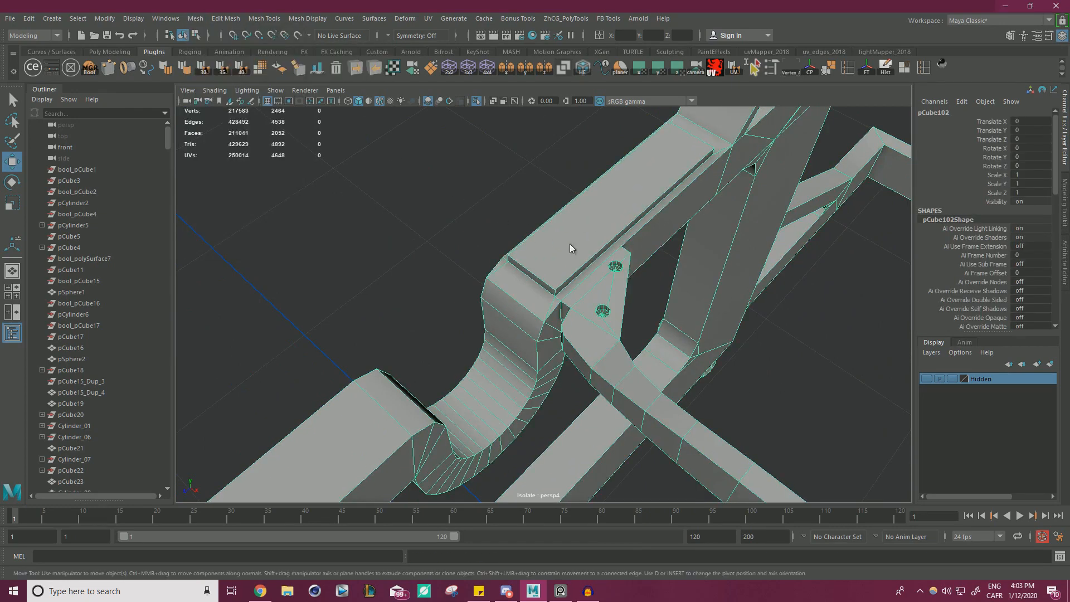
Merge the coincident vertices across the whole combined frame and return to object selection.
{"action": "scroll", "coordinate": [227, 256], "scroll_direction": "down", "scroll_amount": 6}
{"action": "left_click_drag", "start_coordinate": [415, 212], "coordinate": [886, 491]}
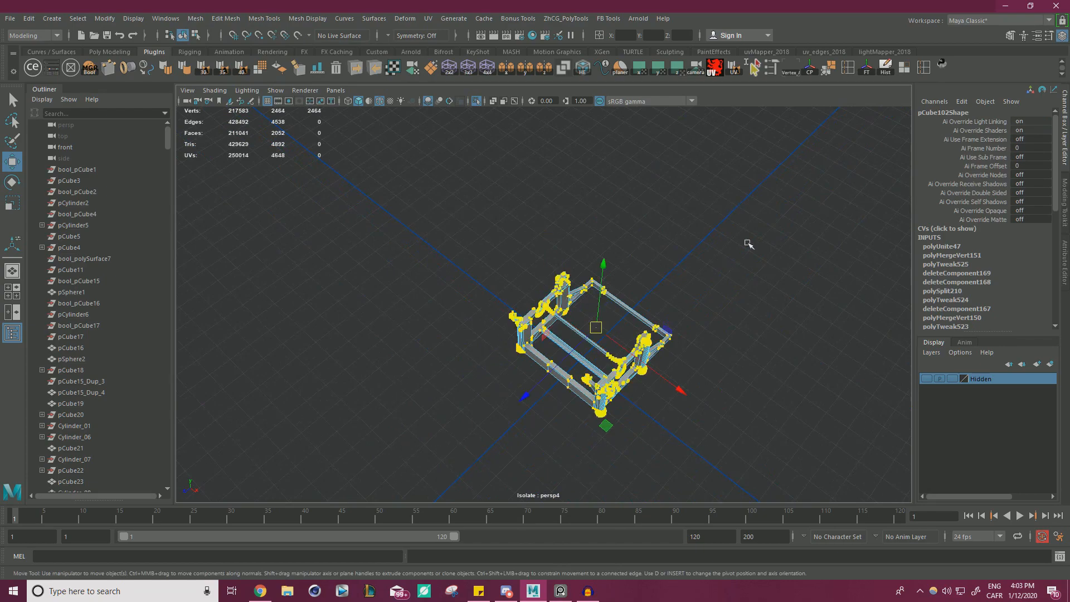
{"action": "right_click_drag", "start_coordinate": [747, 242], "coordinate": [807, 190], "text": "shift"}
{"action": "right_click_drag", "start_coordinate": [625, 289], "coordinate": [668, 251]}
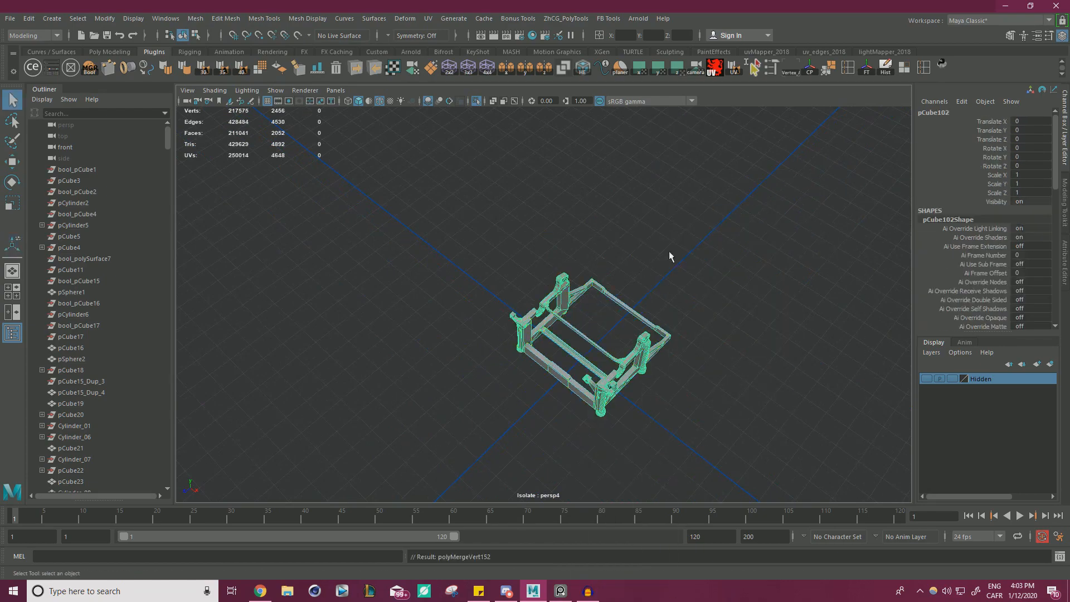
Deselect the combined frame and leave isolation to show the whole typewriter from the front.
{"action": "left_click", "coordinate": [682, 255]}
{"action": "left_click_drag", "start_coordinate": [682, 255], "coordinate": [446, 203], "text": "alt"}
{"action": "scroll", "coordinate": [624, 262], "scroll_direction": "up", "scroll_amount": 6}
{"action": "left_click_drag", "start_coordinate": [627, 264], "coordinate": [600, 187], "text": "alt"}
{"action": "left_click", "coordinate": [476, 101]}
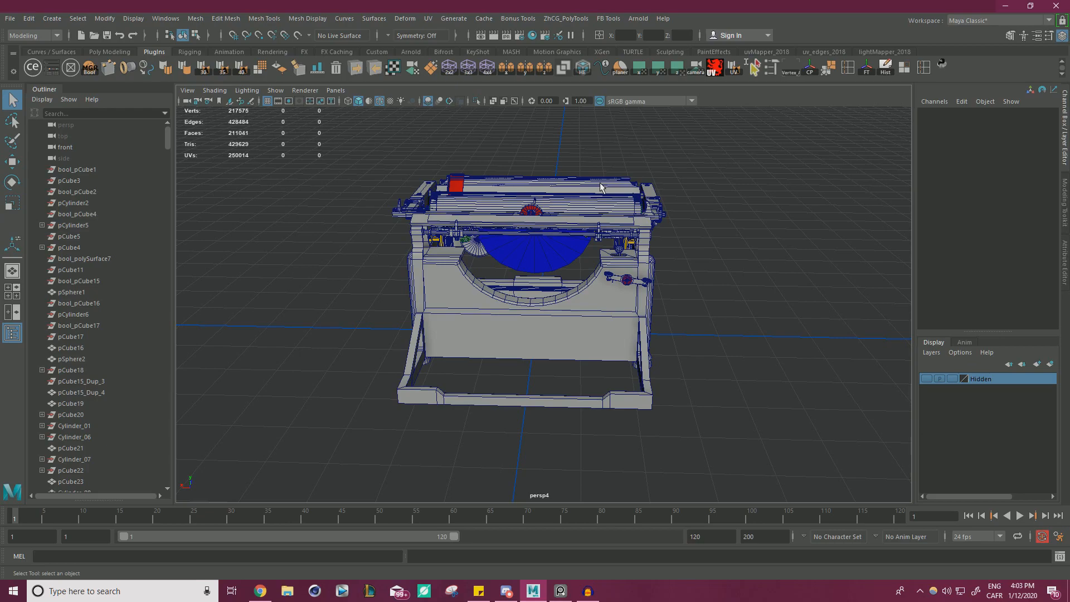
{"action": "right_click_drag", "start_coordinate": [511, 208], "coordinate": [635, 205], "text": "alt"}
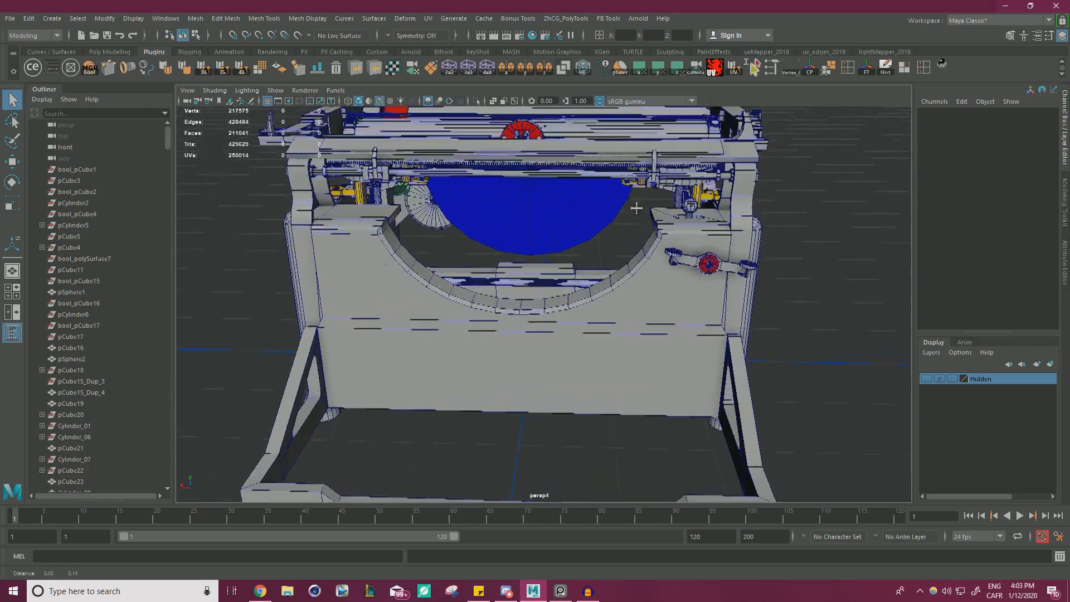
Select the blue half-disc behind the frame's curved opening and frame it closely from the front.
{"action": "left_click_drag", "start_coordinate": [568, 214], "coordinate": [683, 231], "text": "alt"}
{"action": "right_click_drag", "start_coordinate": [563, 248], "coordinate": [633, 265], "text": "alt"}
{"action": "left_click", "coordinate": [486, 207]}
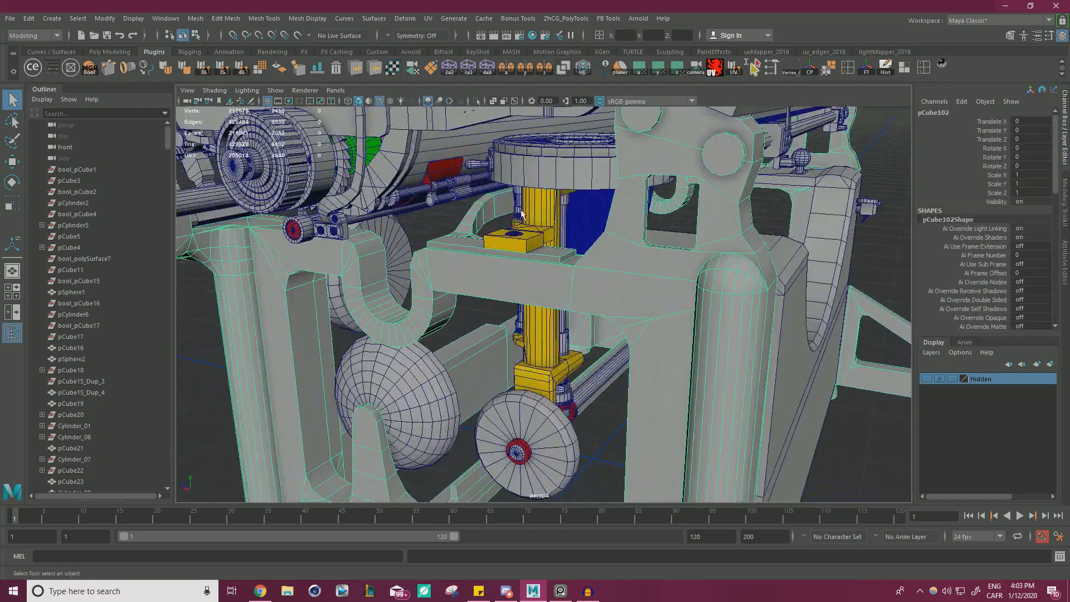
{"action": "left_click_drag", "start_coordinate": [620, 220], "coordinate": [609, 247], "text": "alt"}
{"action": "left_click", "coordinate": [575, 231]}
{"action": "key", "text": "w"}
{"action": "key", "text": "f"}
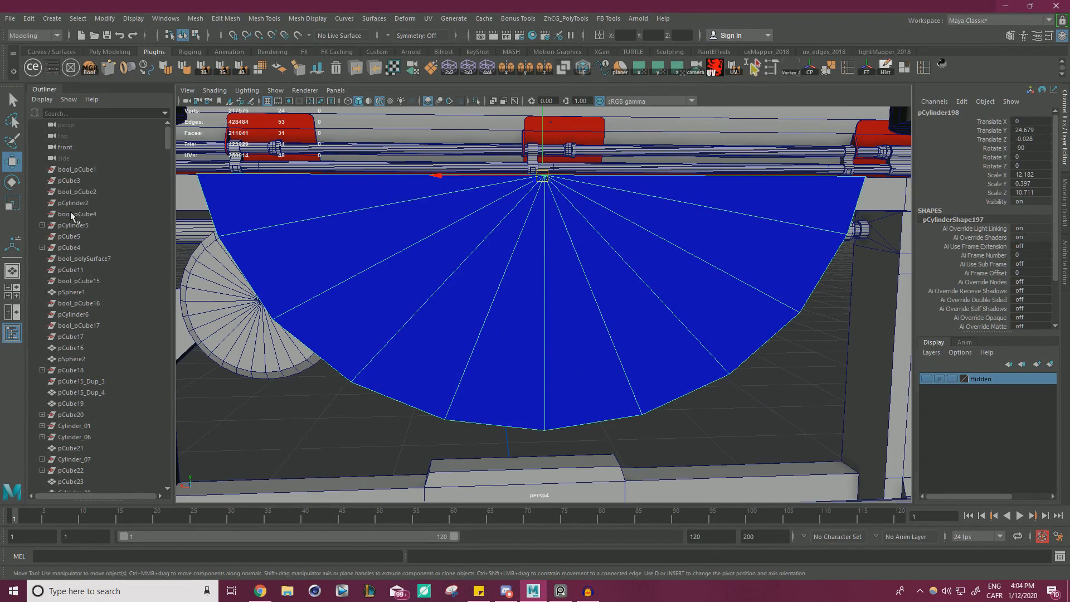
Switch to the reference board and examine the slotted semicircular type segment in the front-on Underwood photo.
{"action": "right_click_drag", "start_coordinate": [0, 251], "coordinate": [549, 268]}
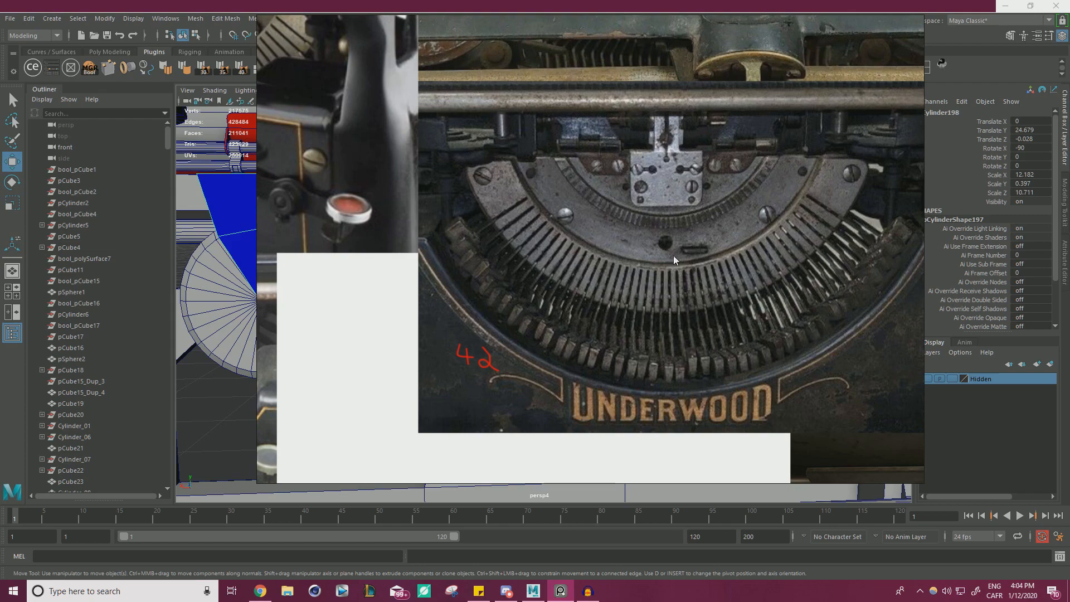
{"action": "scroll", "coordinate": [520, 233], "scroll_direction": "up", "scroll_amount": 5}
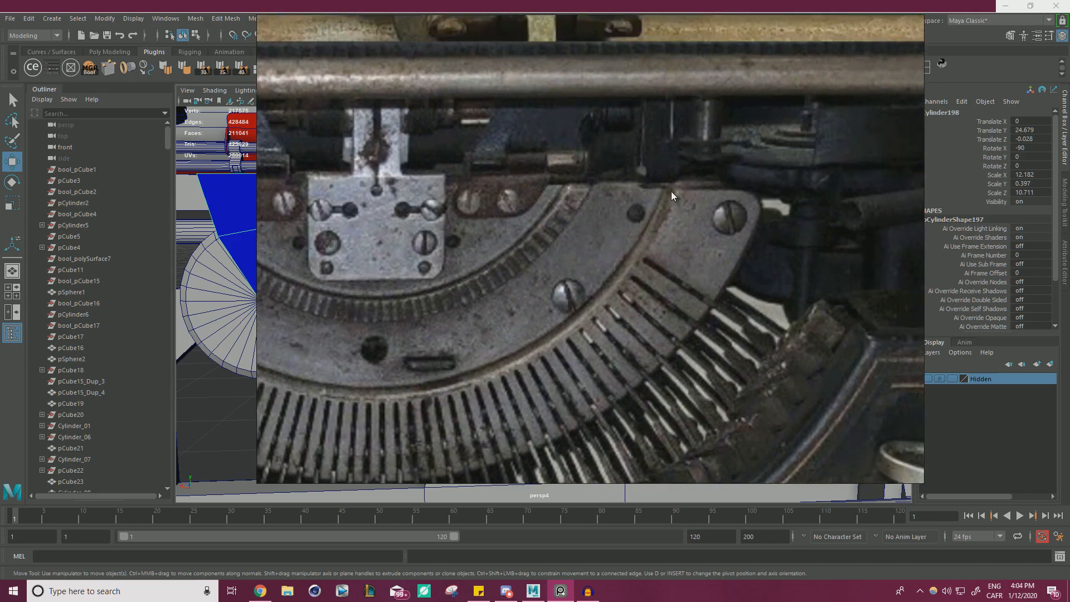
{"action": "middle_click_drag", "start_coordinate": [557, 288], "coordinate": [764, 277]}
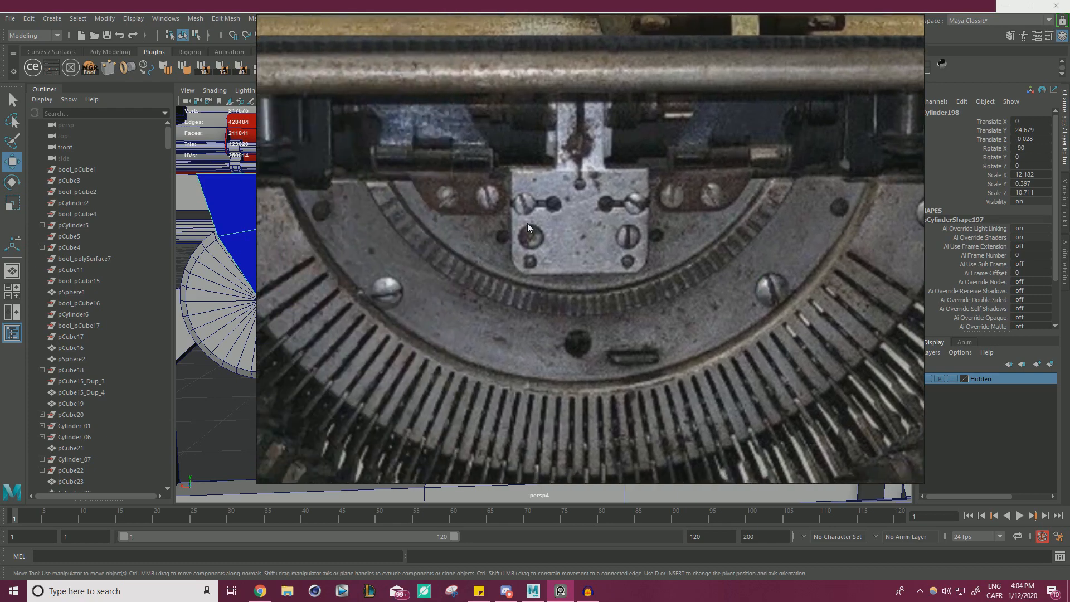
{"action": "middle_click_drag", "start_coordinate": [527, 223], "coordinate": [595, 258]}
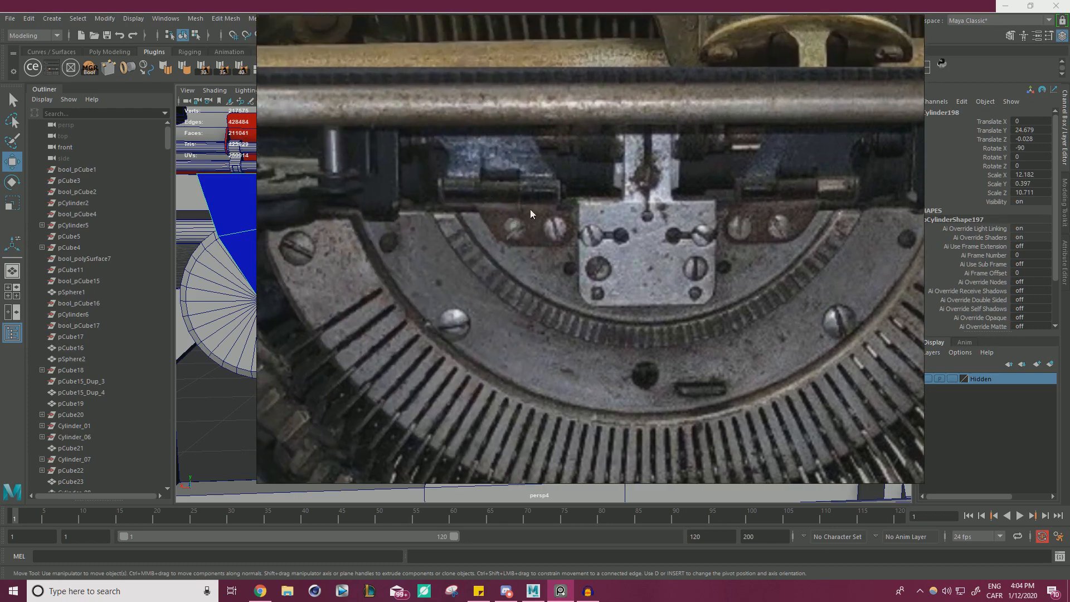
{"action": "scroll", "coordinate": [533, 223], "scroll_direction": "down", "scroll_amount": 3}
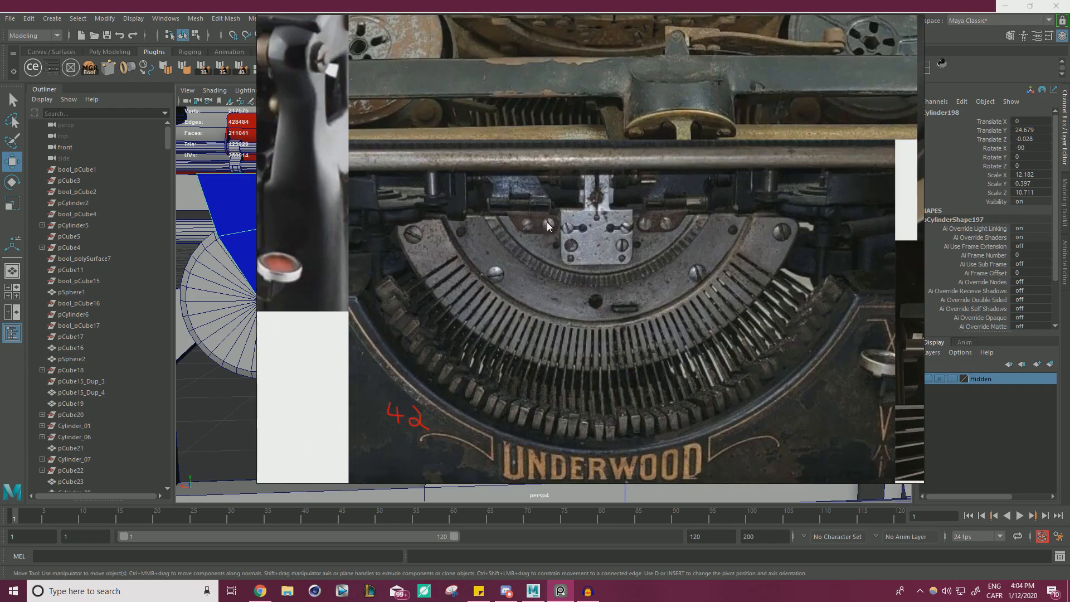
{"action": "scroll", "coordinate": [547, 221], "scroll_direction": "up", "scroll_amount": 2}
{"action": "scroll", "coordinate": [594, 283], "scroll_direction": "down", "scroll_amount": 3}
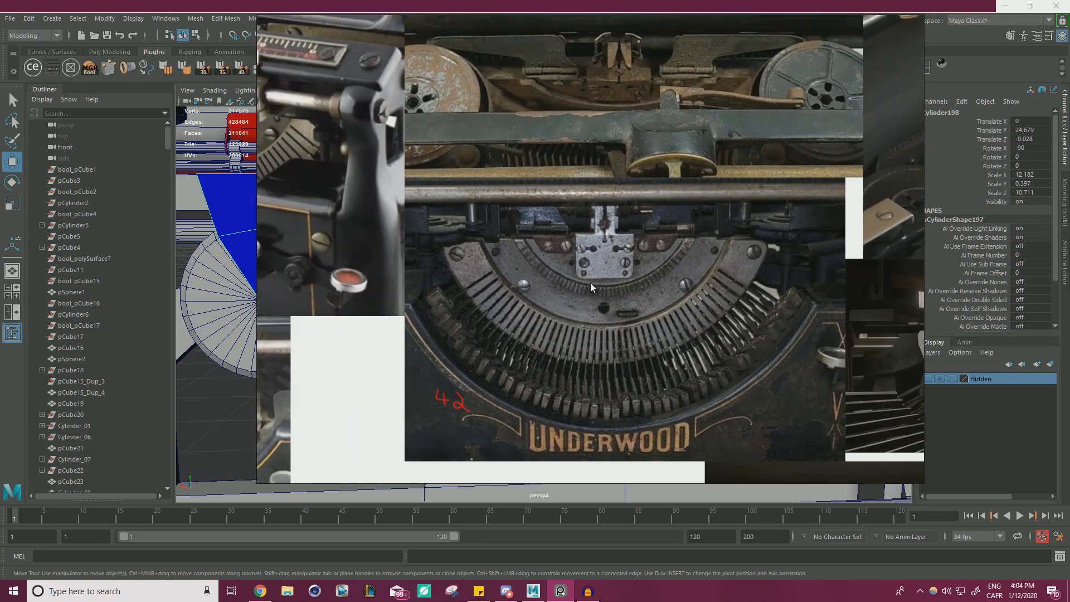
{"action": "middle_click_drag", "start_coordinate": [592, 284], "coordinate": [543, 163]}
{"action": "scroll", "coordinate": [640, 228], "scroll_direction": "down", "scroll_amount": 5}
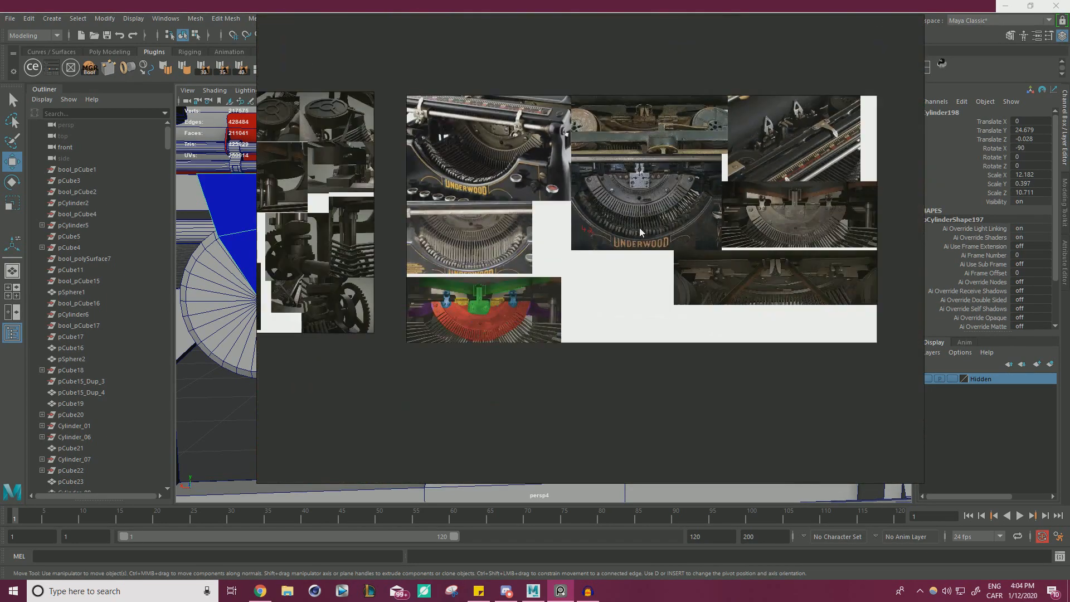
Compare the colour-coded type segment reference with the front-on Underwood photo to tell its separate parts apart.
{"action": "scroll", "coordinate": [477, 288], "scroll_direction": "up", "scroll_amount": 6}
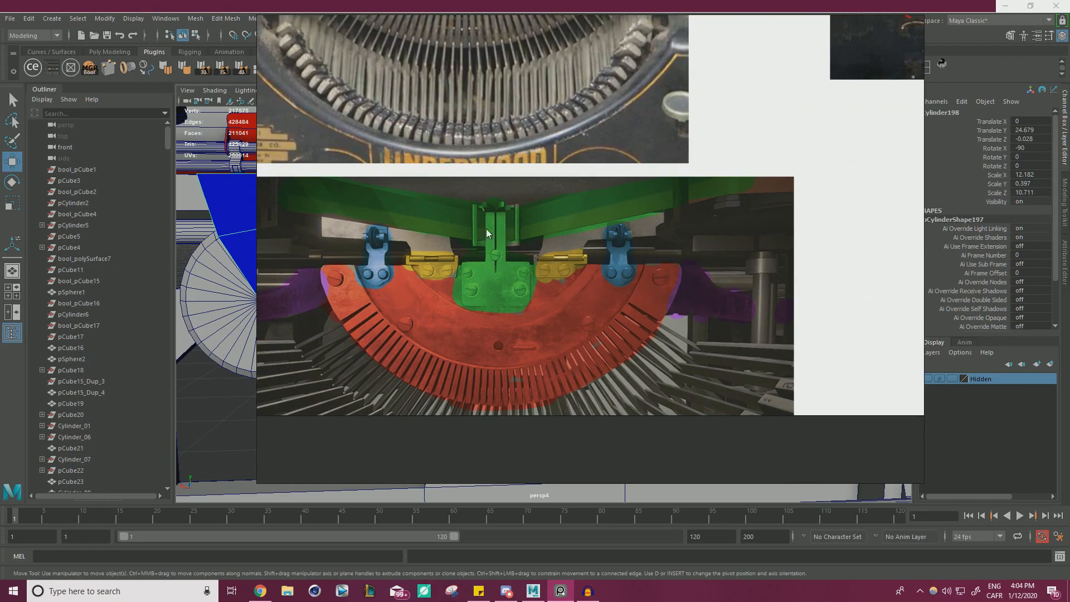
{"action": "scroll", "coordinate": [449, 322], "scroll_direction": "up", "scroll_amount": 3}
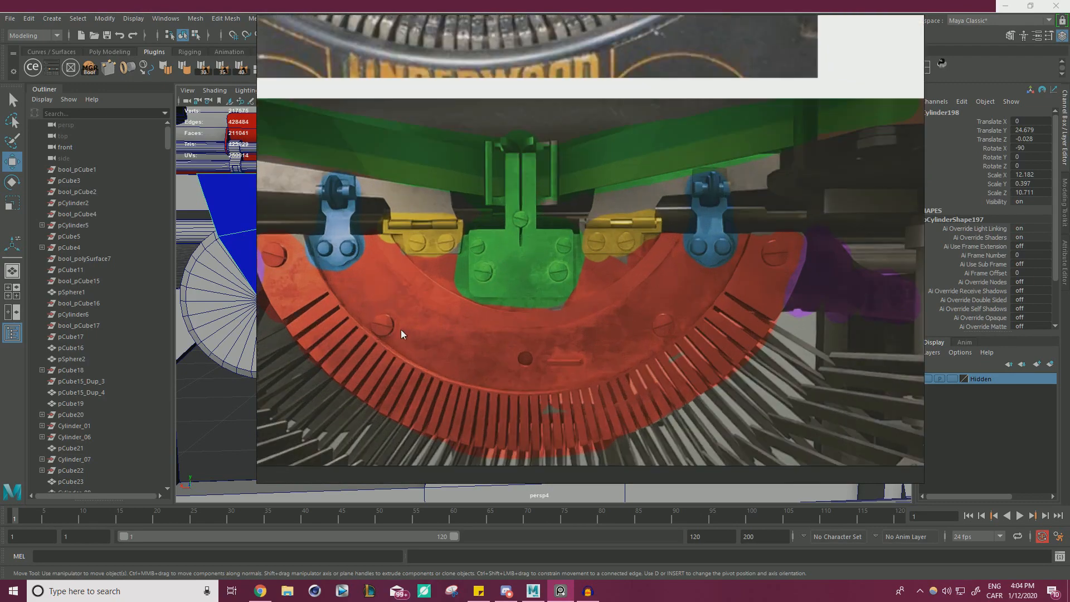
{"action": "scroll", "coordinate": [722, 329], "scroll_direction": "down", "scroll_amount": 5}
{"action": "scroll", "coordinate": [583, 189], "scroll_direction": "up", "scroll_amount": 6}
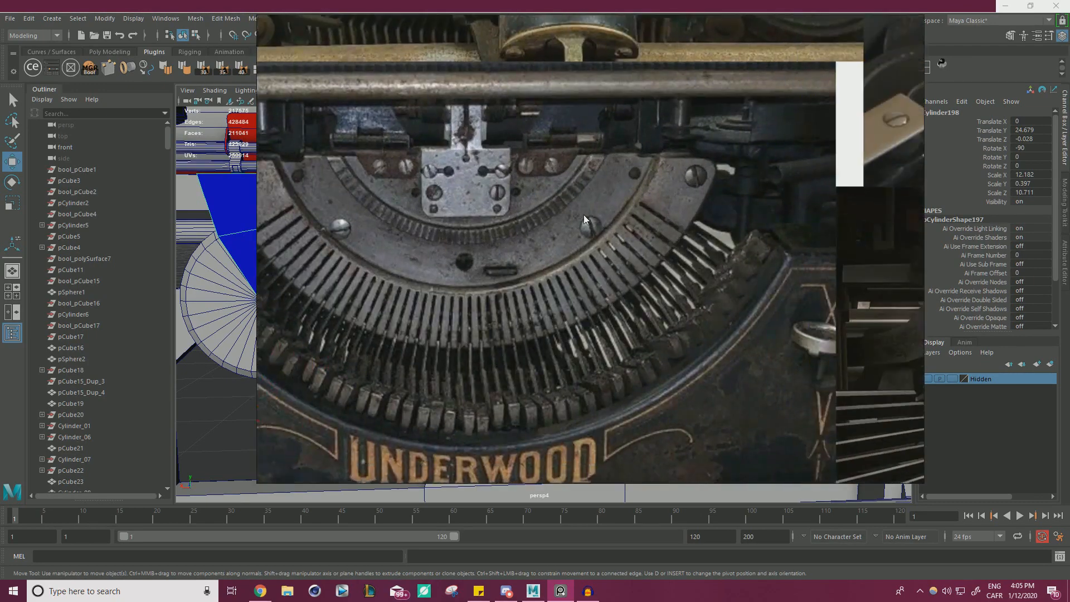
{"action": "middle_click_drag", "start_coordinate": [667, 222], "coordinate": [719, 222]}
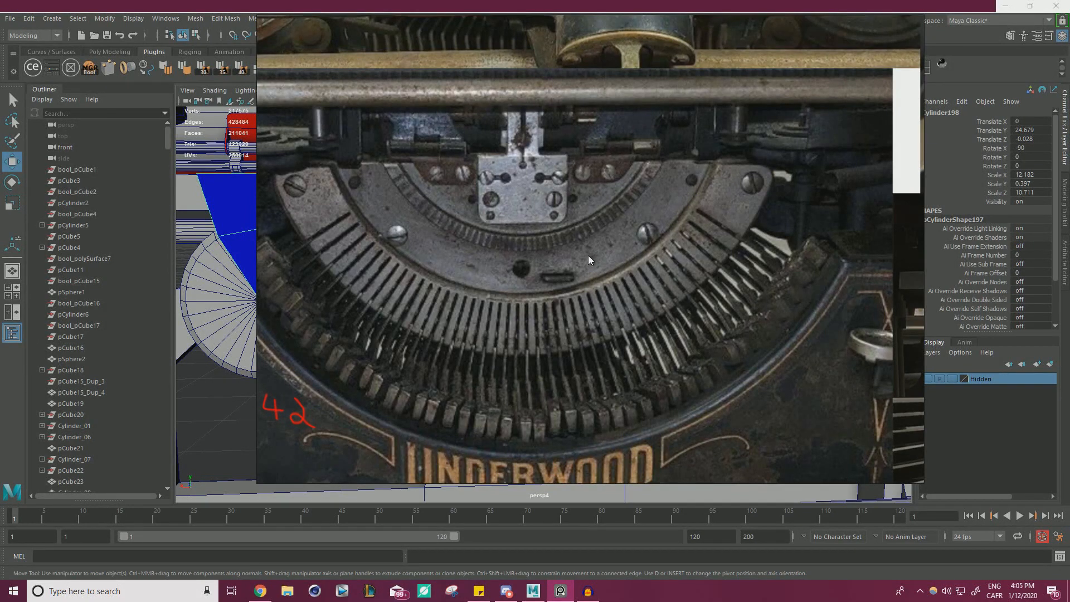
{"action": "scroll", "coordinate": [665, 222], "scroll_direction": "down", "scroll_amount": 5}
{"action": "scroll", "coordinate": [630, 223], "scroll_direction": "up", "scroll_amount": 3}
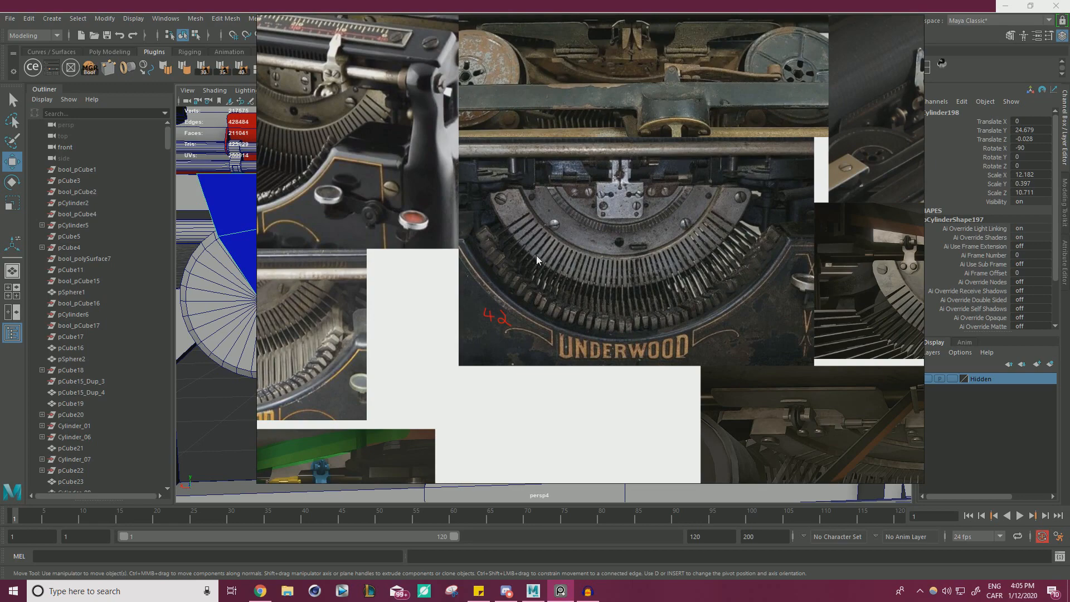
Examine the hinge and plate details between the ribbon spools in the upper typewriter reference photo.
{"action": "scroll", "coordinate": [618, 96], "scroll_direction": "up", "scroll_amount": 5}
{"action": "middle_click_drag", "start_coordinate": [599, 85], "coordinate": [609, 279]}
{"action": "scroll", "coordinate": [590, 267], "scroll_direction": "down", "scroll_amount": 1}
{"action": "scroll", "coordinate": [477, 196], "scroll_direction": "up", "scroll_amount": 1}
{"action": "scroll", "coordinate": [478, 196], "scroll_direction": "up", "scroll_amount": 1}
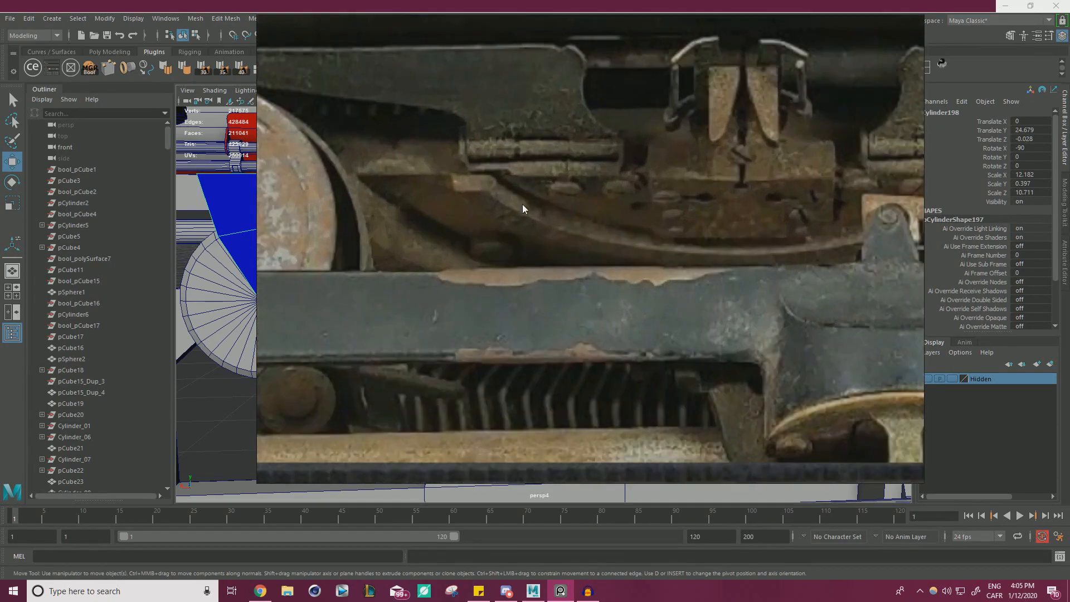
{"action": "scroll", "coordinate": [407, 167], "scroll_direction": "up", "scroll_amount": 1}
{"action": "middle_click_drag", "start_coordinate": [409, 167], "coordinate": [418, 194]}
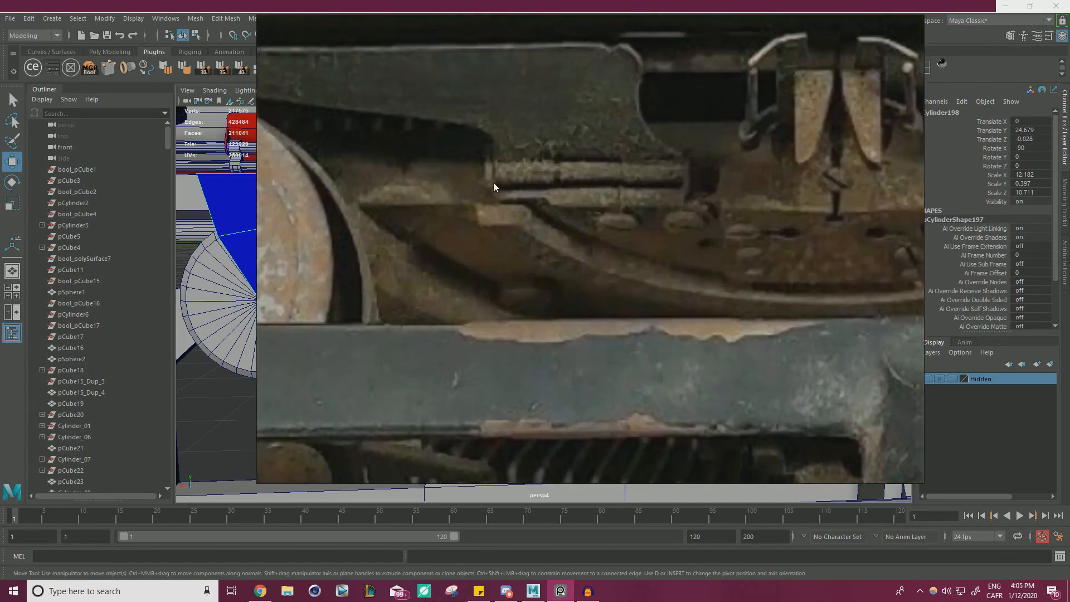
{"action": "scroll", "coordinate": [457, 184], "scroll_direction": "down", "scroll_amount": 8}
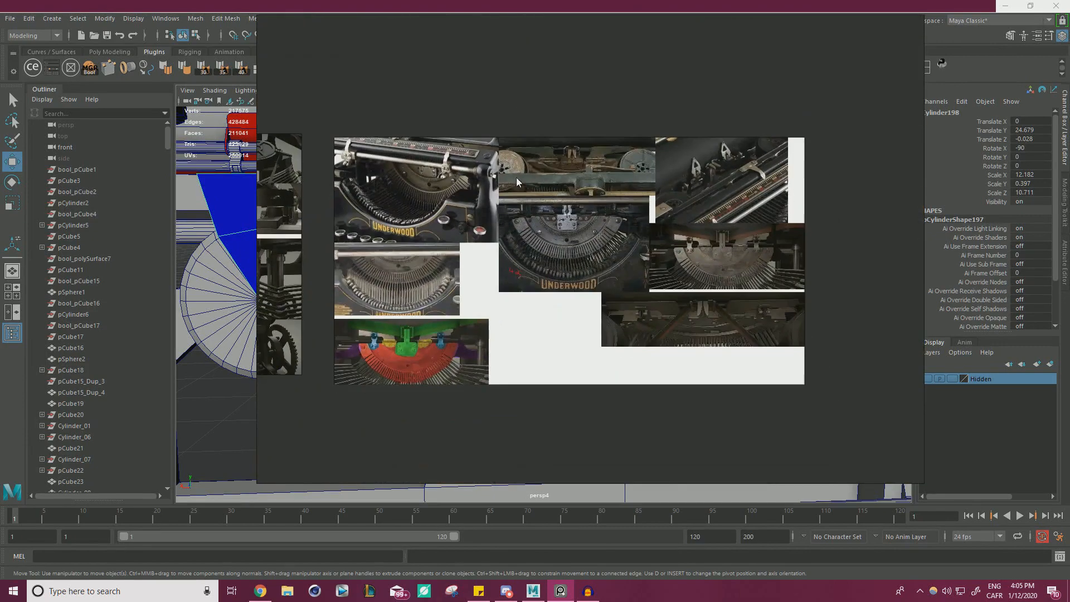
Examine the dark hinge-plate close-up and the angled Underwood photo for the segment's mounting, slots and screws.
{"action": "scroll", "coordinate": [744, 291], "scroll_direction": "up", "scroll_amount": 7}
{"action": "scroll", "coordinate": [571, 300], "scroll_direction": "down", "scroll_amount": 5}
{"action": "scroll", "coordinate": [518, 306], "scroll_direction": "up", "scroll_amount": 6}
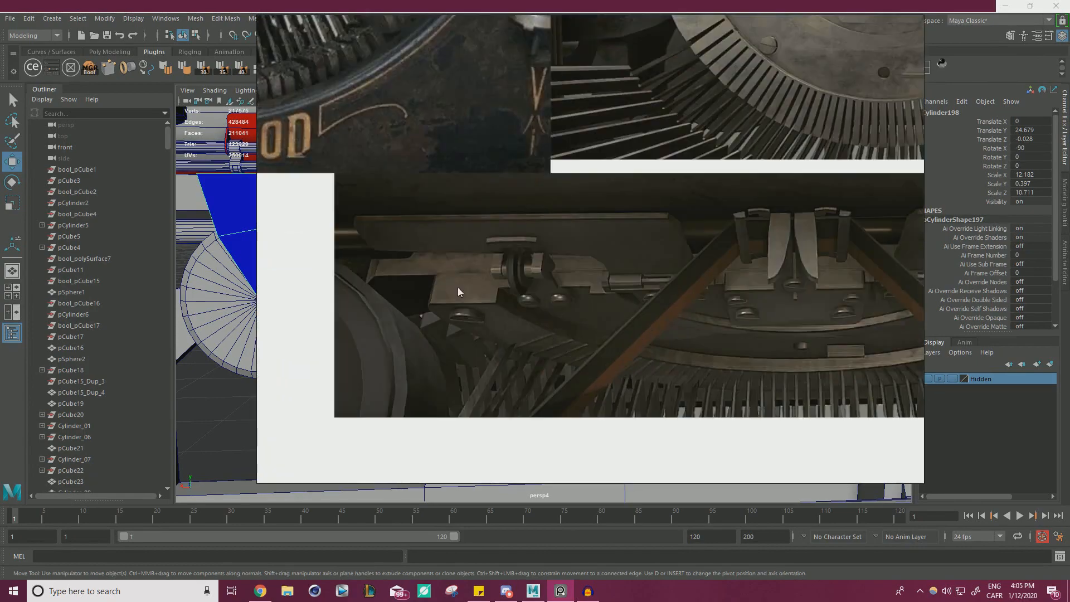
{"action": "middle_click_drag", "start_coordinate": [291, 264], "coordinate": [784, 289]}
{"action": "scroll", "coordinate": [787, 288], "scroll_direction": "down", "scroll_amount": 6}
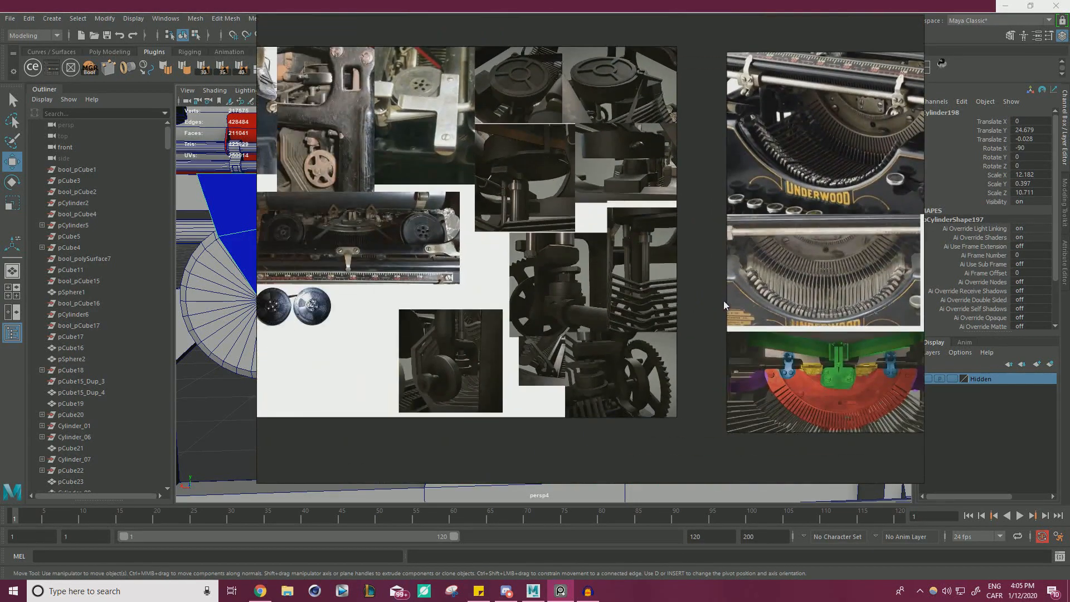
{"action": "middle_click_drag", "start_coordinate": [839, 370], "coordinate": [608, 324]}
{"action": "scroll", "coordinate": [610, 324], "scroll_direction": "up", "scroll_amount": 5}
{"action": "scroll", "coordinate": [580, 304], "scroll_direction": "down", "scroll_amount": 5}
{"action": "middle_click_drag", "start_coordinate": [580, 44], "coordinate": [659, 287]}
{"action": "scroll", "coordinate": [703, 312], "scroll_direction": "up", "scroll_amount": 6}
{"action": "scroll", "coordinate": [593, 325], "scroll_direction": "up", "scroll_amount": 2}
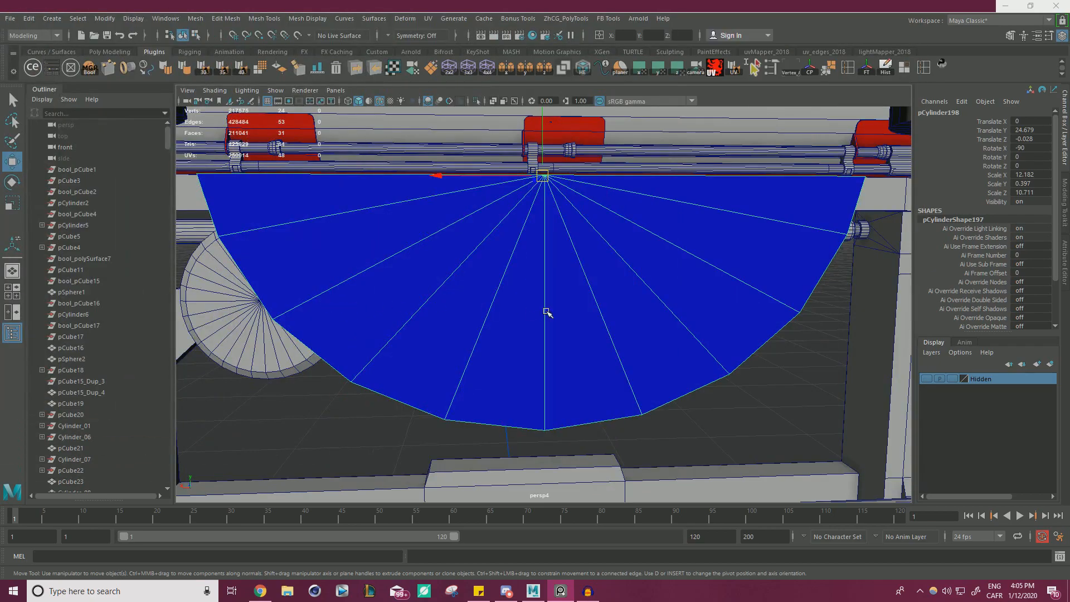
Return to the Maya model and examine the half-disc's fit inside the frame from the front and behind.
{"action": "right_click_drag", "start_coordinate": [547, 311], "coordinate": [447, 288], "text": "alt"}
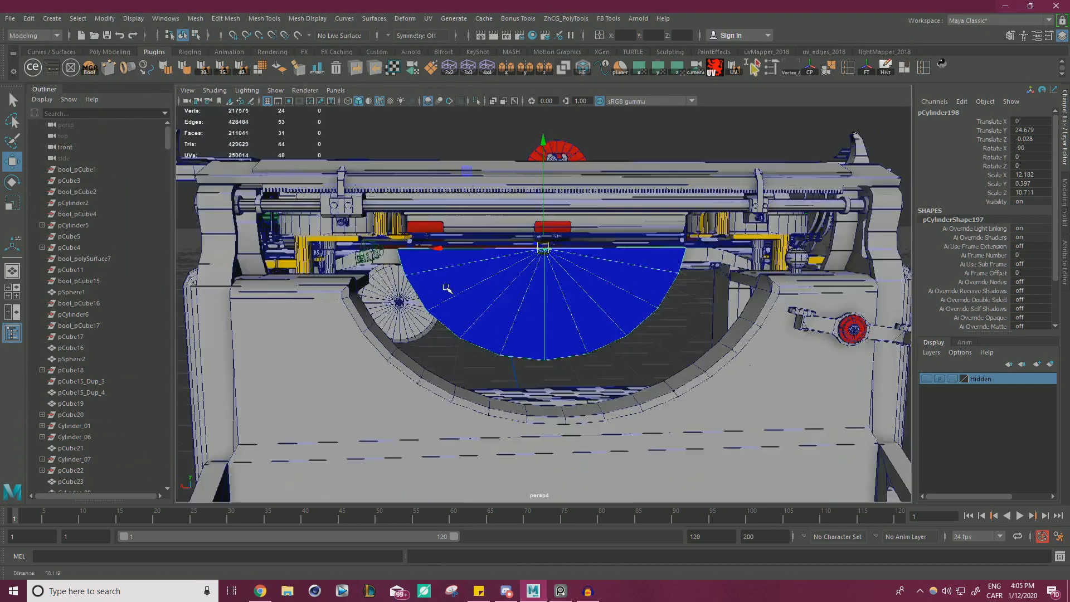
{"action": "left_click_drag", "start_coordinate": [446, 288], "coordinate": [538, 265], "text": "alt"}
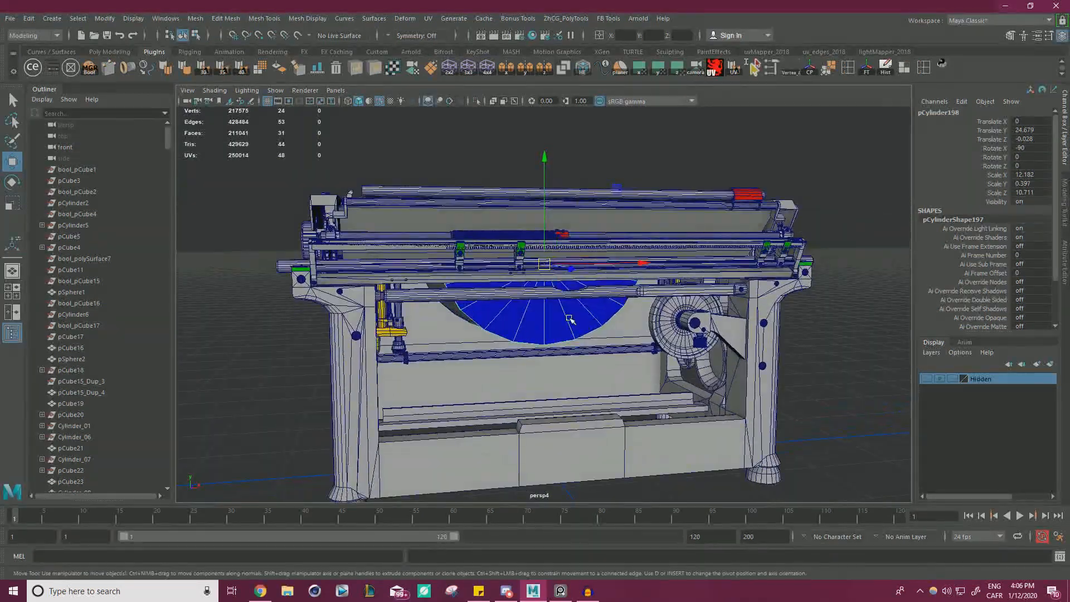
{"action": "left_click_drag", "start_coordinate": [649, 337], "coordinate": [723, 352], "text": "alt"}
{"action": "scroll", "coordinate": [723, 352], "scroll_direction": "up", "scroll_amount": 5}
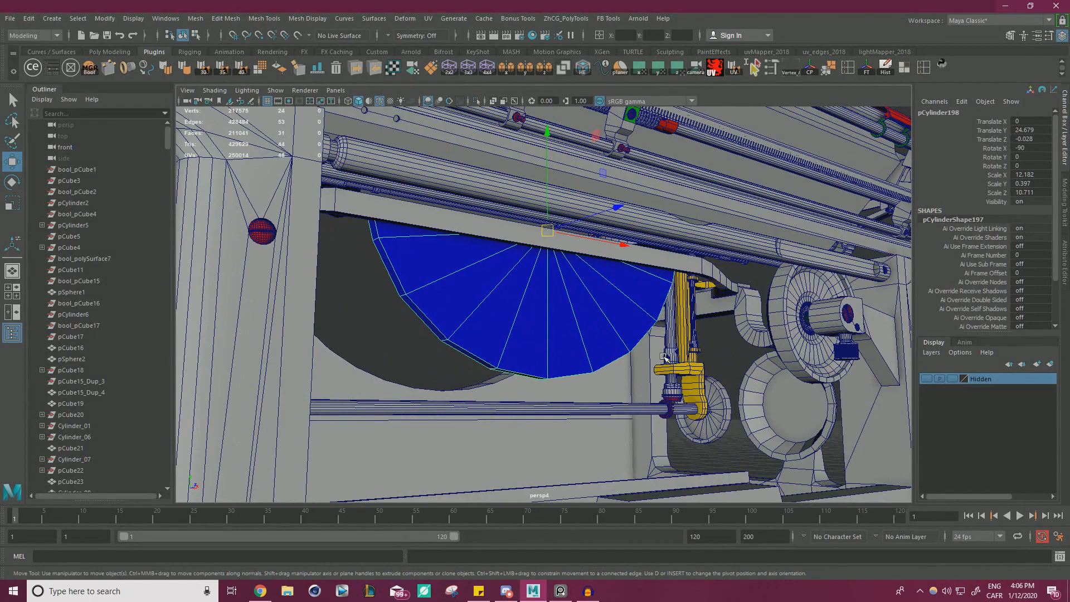
{"action": "scroll", "coordinate": [663, 356], "scroll_direction": "down", "scroll_amount": 6}
{"action": "left_click_drag", "start_coordinate": [663, 357], "coordinate": [718, 358], "text": "alt"}
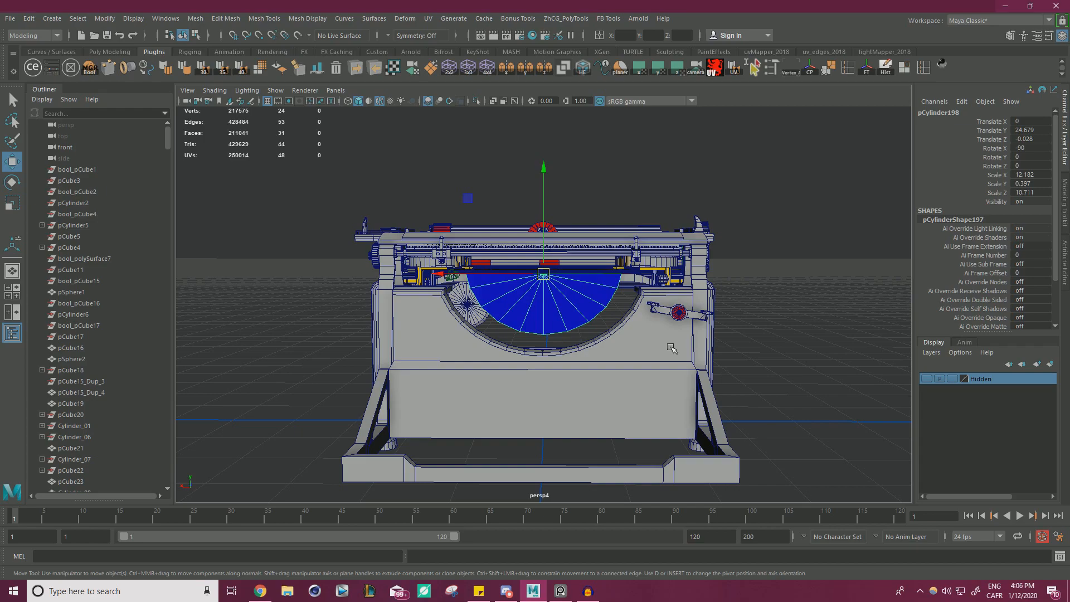
{"action": "left_click_drag", "start_coordinate": [678, 314], "coordinate": [613, 322], "text": "alt"}
{"action": "scroll", "coordinate": [607, 320], "scroll_direction": "up", "scroll_amount": 5}
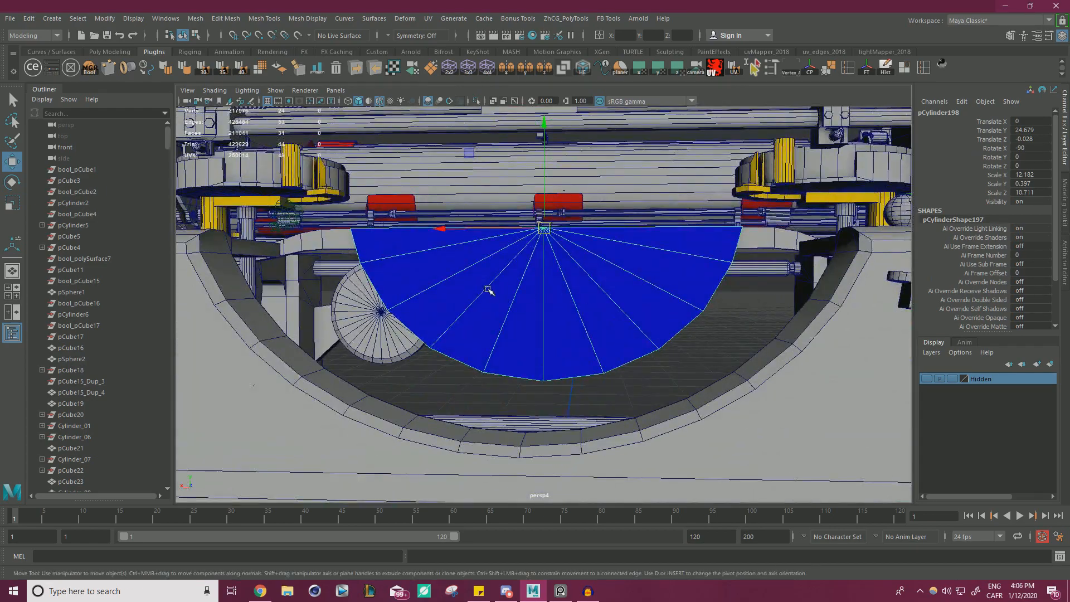
Select the front panel with the curved opening for scaling in a full-size front view.
{"action": "key", "text": "space"}
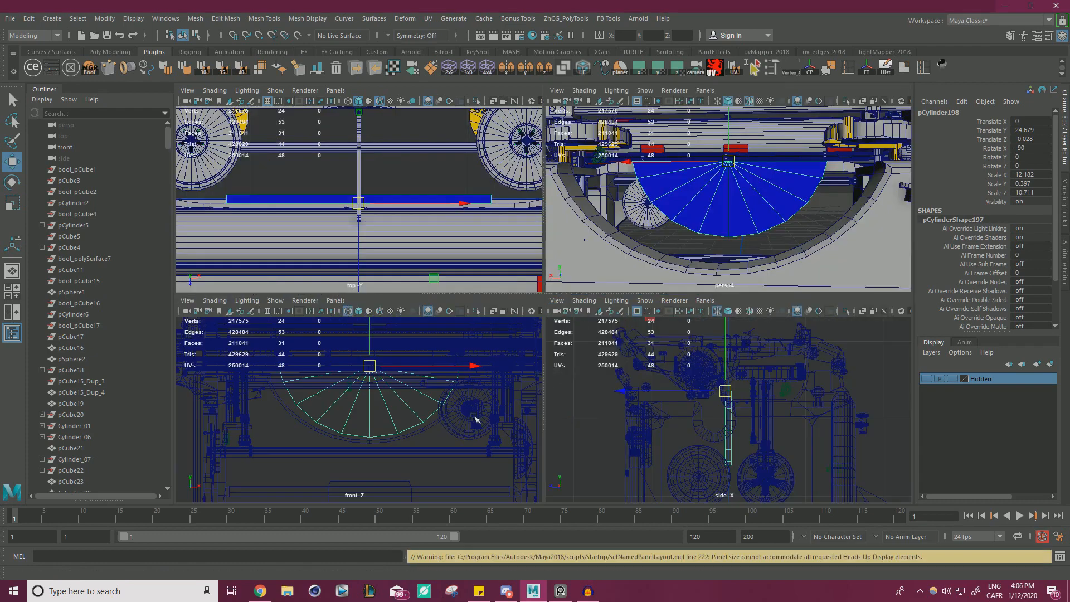
{"action": "key", "text": "space"}
{"action": "middle_click_drag", "start_coordinate": [506, 351], "coordinate": [471, 351], "text": "alt"}
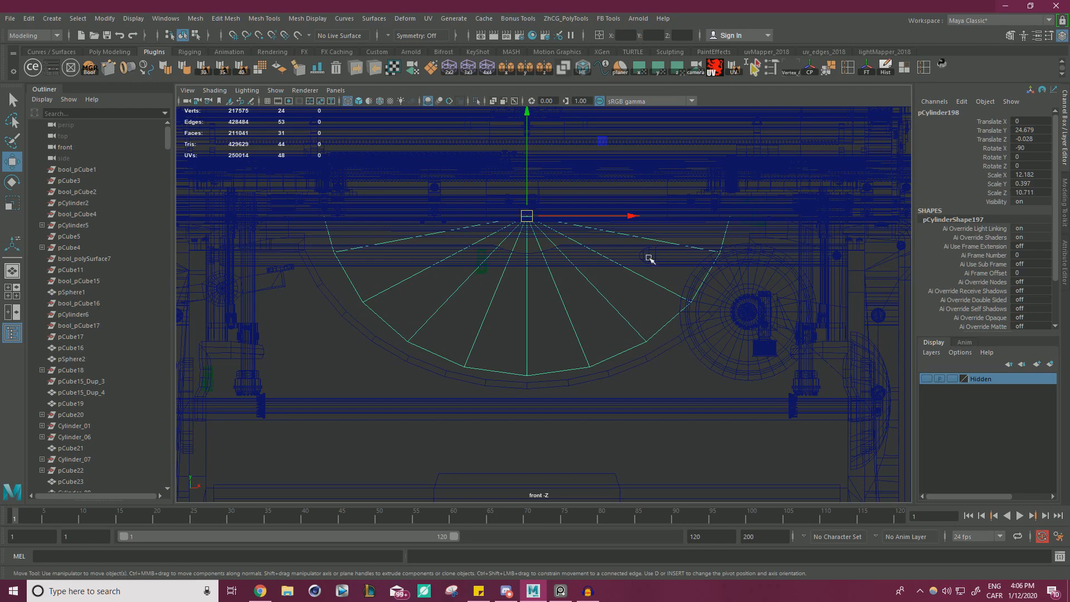
{"action": "key", "text": "r"}
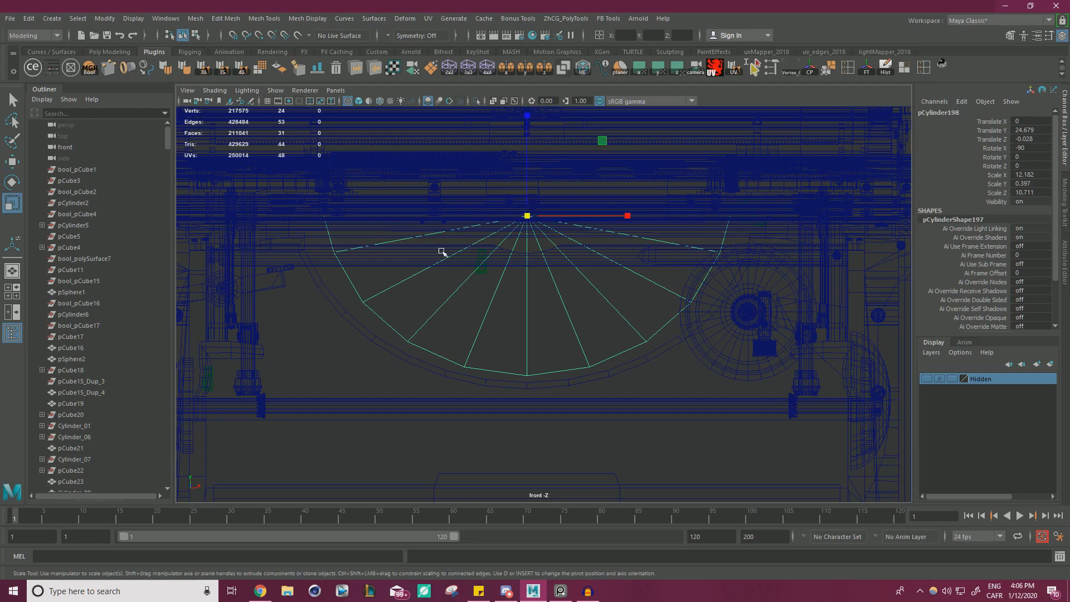
{"action": "left_click", "coordinate": [188, 91]}
{"action": "mouse_move", "coordinate": [260, 340]}
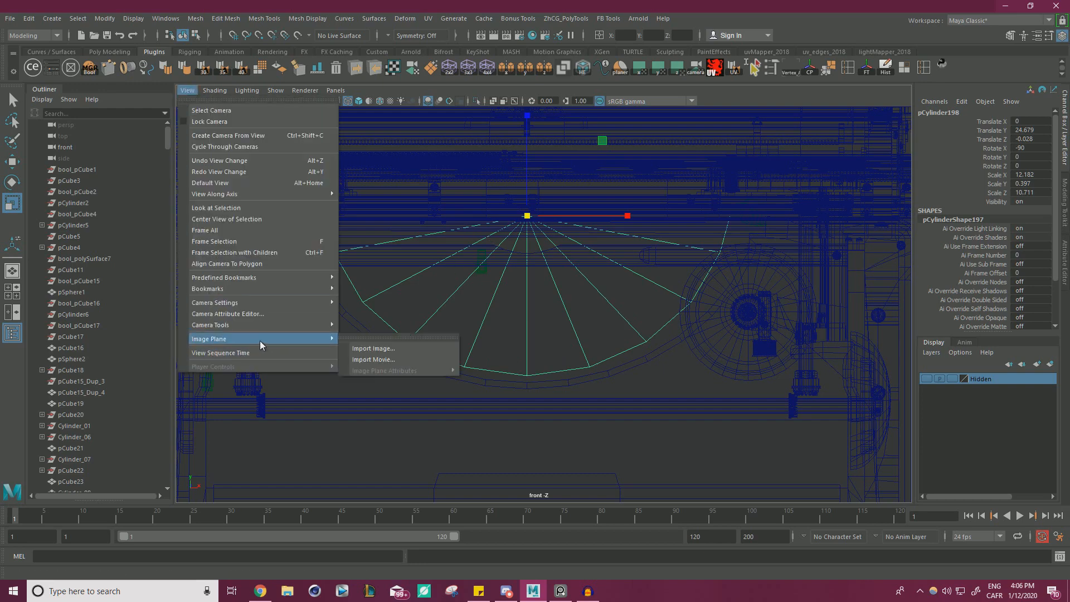
{"action": "left_click", "coordinate": [664, 334]}
{"action": "left_click", "coordinate": [390, 337]}
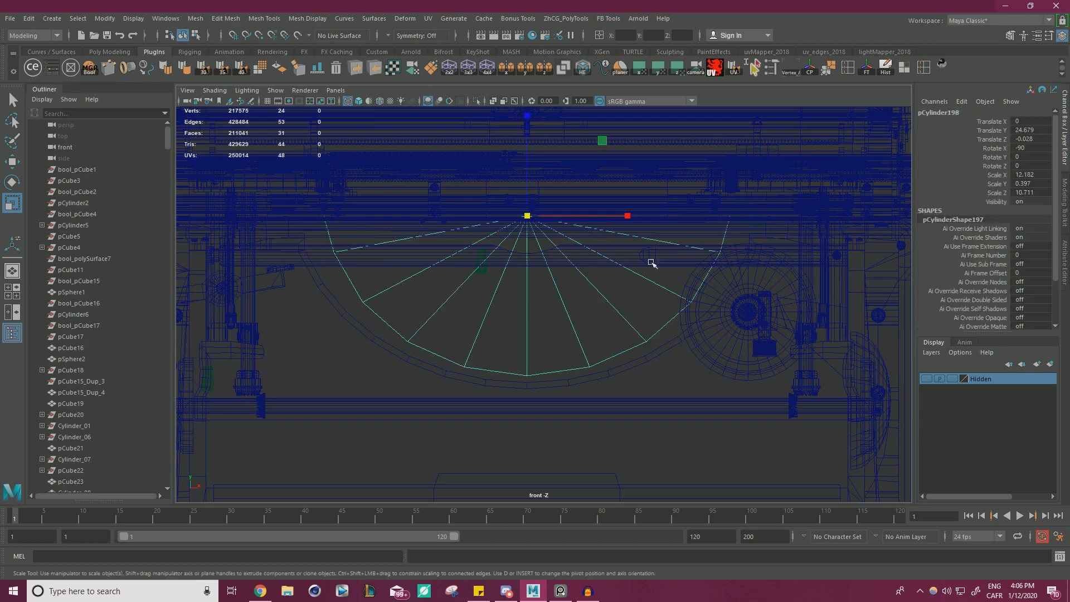
{"action": "left_click", "coordinate": [363, 314]}
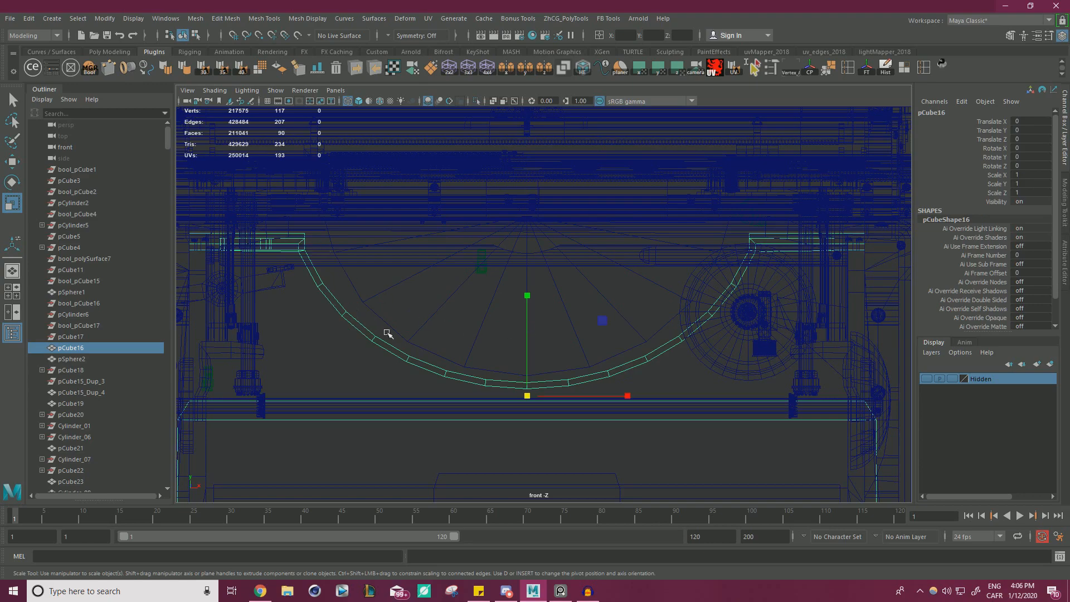
Select the vertices around the front panel's curved opening and scale them inward horizontally to narrow it.
{"action": "key", "text": "space"}
{"action": "left_click_drag", "start_coordinate": [736, 232], "coordinate": [593, 216], "text": "alt"}
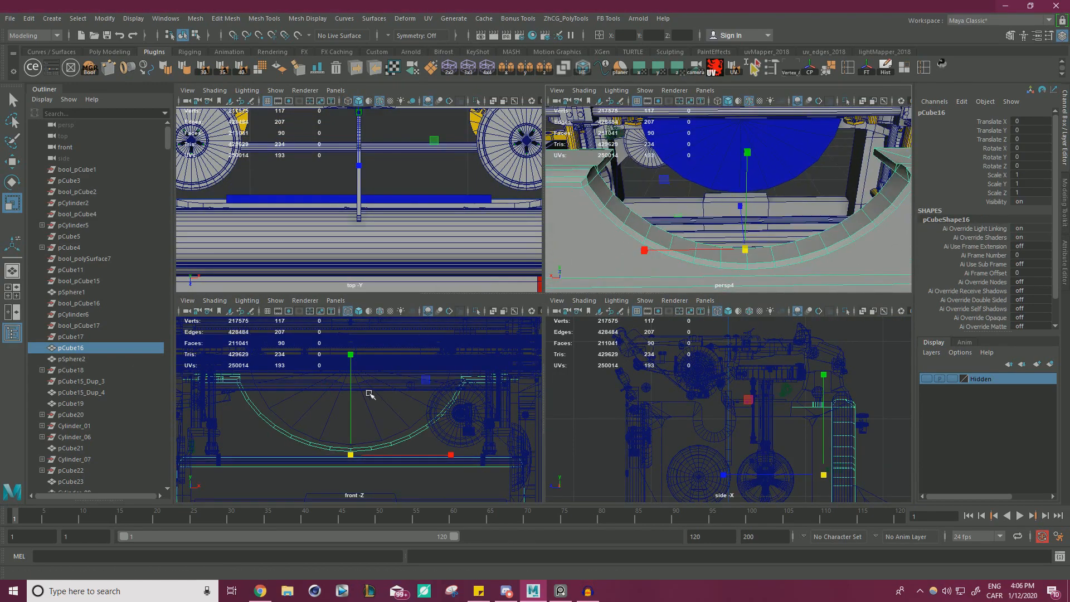
{"action": "key", "text": "space"}
{"action": "scroll", "coordinate": [434, 317], "scroll_direction": "down", "scroll_amount": 2}
{"action": "middle_click_drag", "start_coordinate": [385, 283], "coordinate": [608, 256], "text": "alt"}
{"action": "right_click_drag", "start_coordinate": [323, 261], "coordinate": [289, 264]}
{"action": "middle_click_drag", "start_coordinate": [713, 263], "coordinate": [454, 267], "text": "alt"}
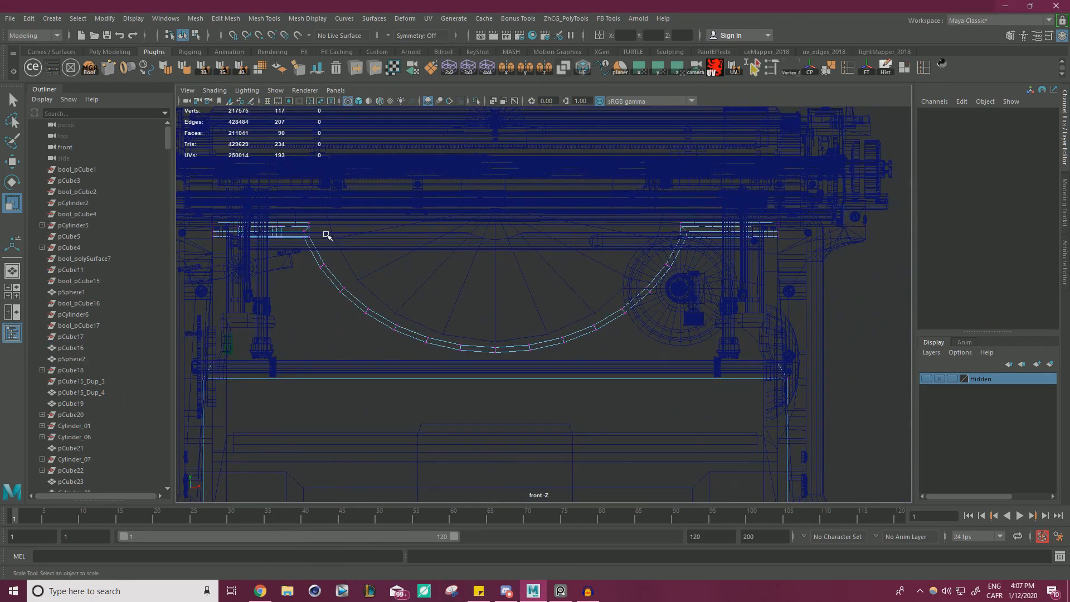
{"action": "left_click_drag", "start_coordinate": [706, 208], "coordinate": [295, 365]}
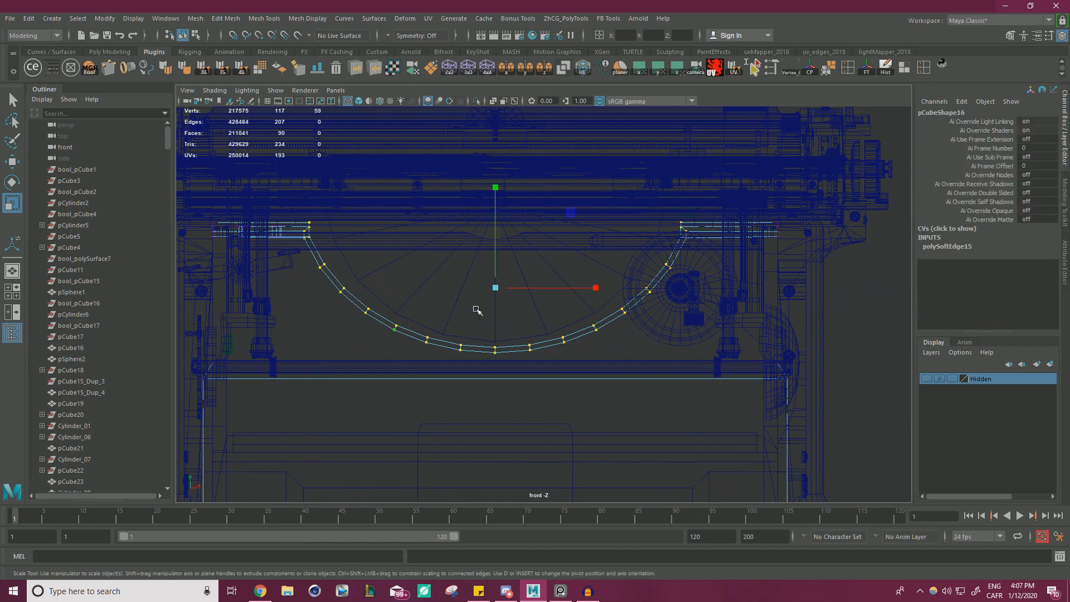
{"action": "left_click_drag", "start_coordinate": [603, 287], "coordinate": [588, 287]}
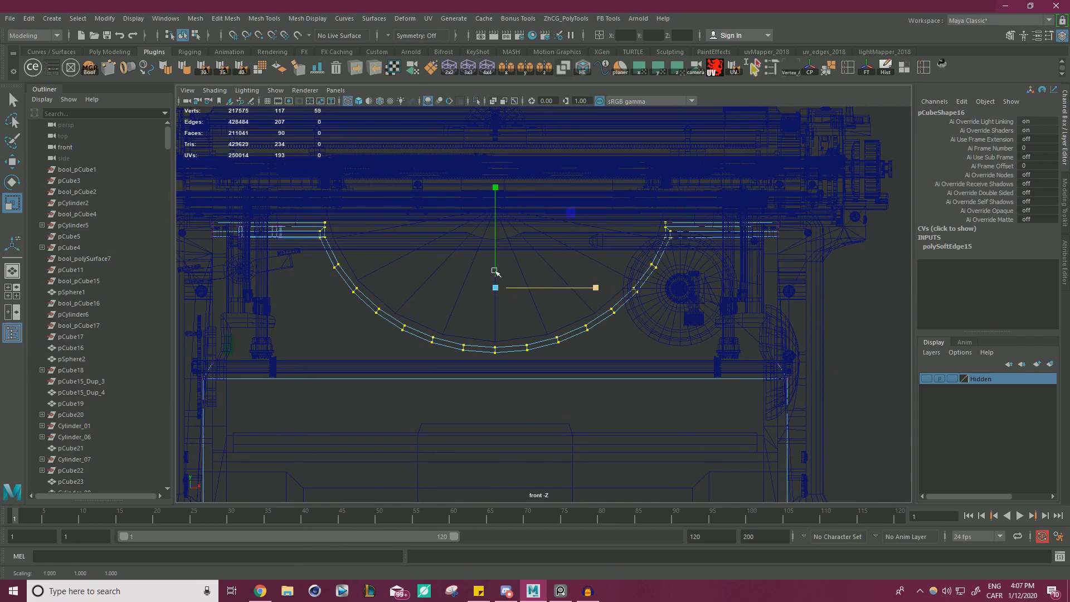
Try widening the front panel's curved opening horizontally, and undo the horizontal scaling of its vertices.
{"action": "right_click_drag", "start_coordinate": [495, 271], "coordinate": [504, 273], "text": "alt"}
{"action": "middle_click_drag", "start_coordinate": [504, 273], "coordinate": [526, 299], "text": "alt"}
{"action": "right_click_drag", "start_coordinate": [525, 299], "coordinate": [585, 296], "text": "alt"}
{"action": "middle_click_drag", "start_coordinate": [585, 295], "coordinate": [596, 298], "text": "alt"}
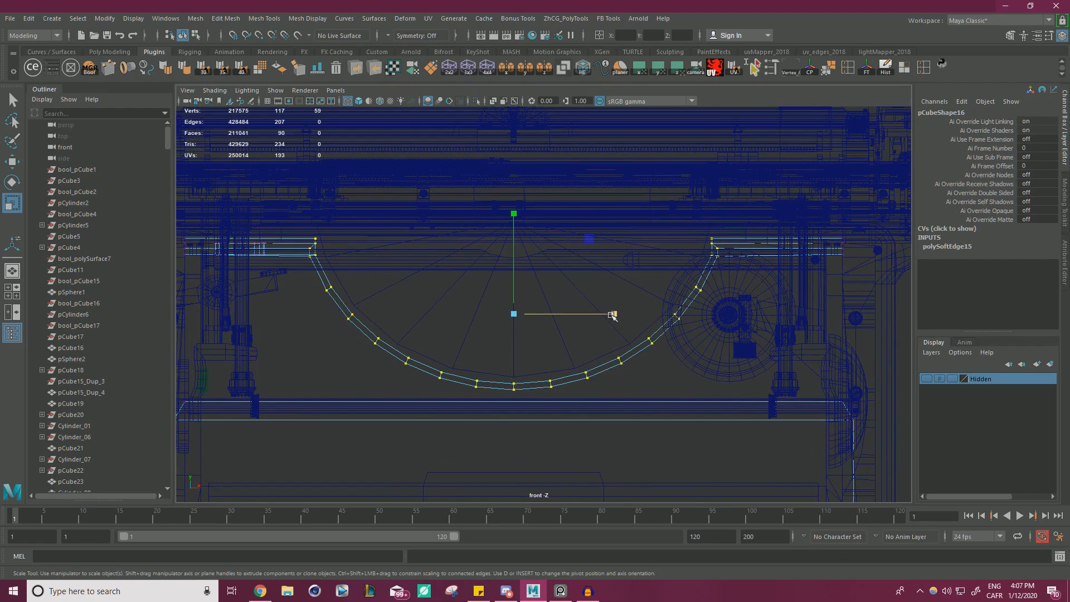
{"action": "left_click_drag", "start_coordinate": [611, 315], "coordinate": [616, 316]}
{"action": "key", "text": "ctrl+z"}
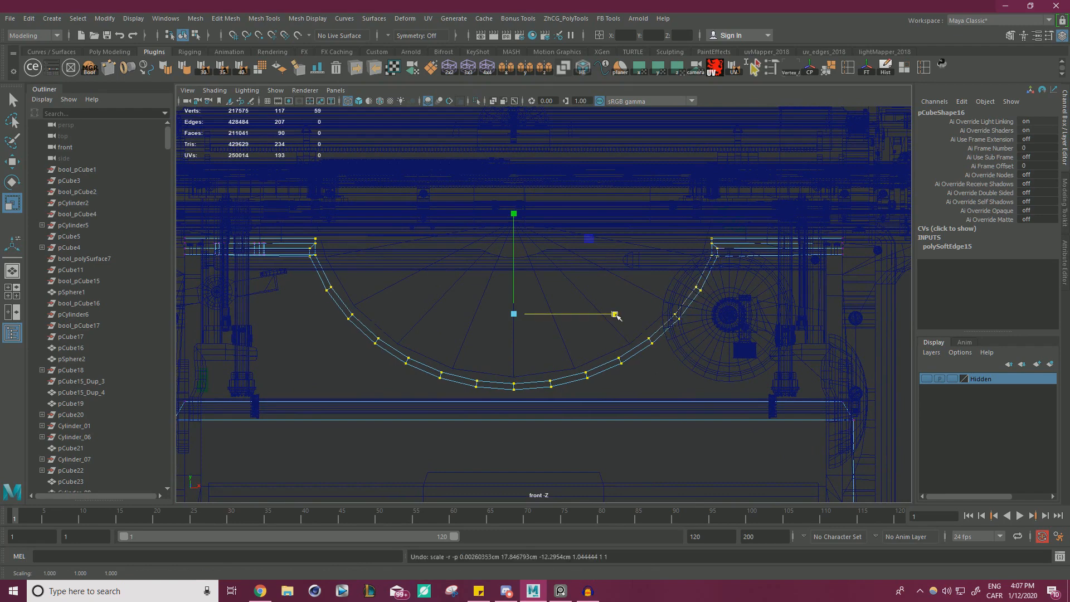
{"action": "key", "text": "ctrl+z"}
Try widening the half-disc to a Scale X of 12.859, check it against the angled typewriter photo, and undo the change.
{"action": "left_click", "coordinate": [490, 308]}
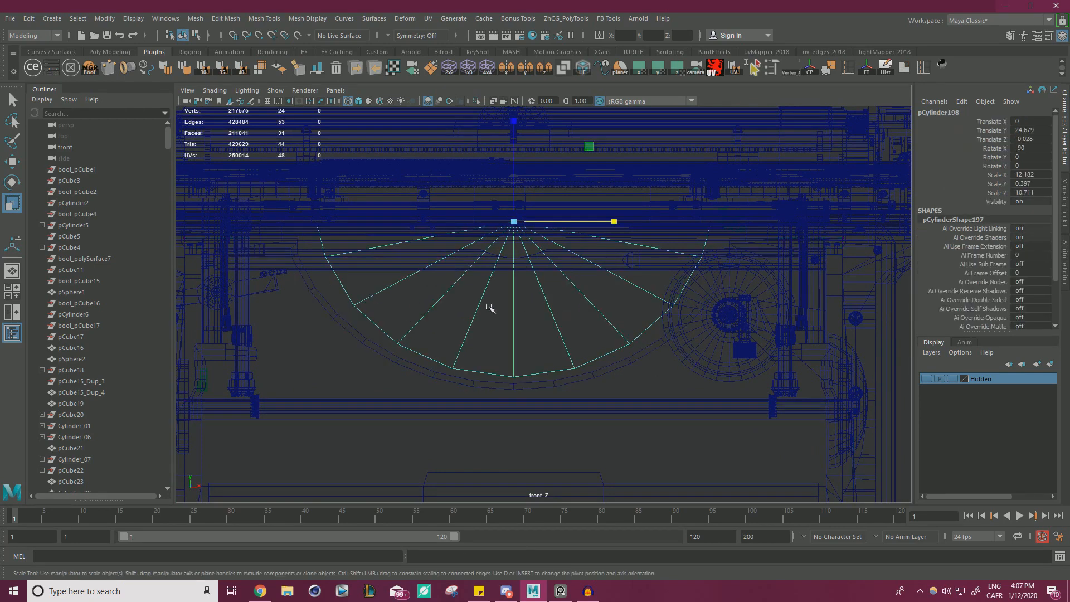
{"action": "left_click_drag", "start_coordinate": [597, 223], "coordinate": [618, 220]}
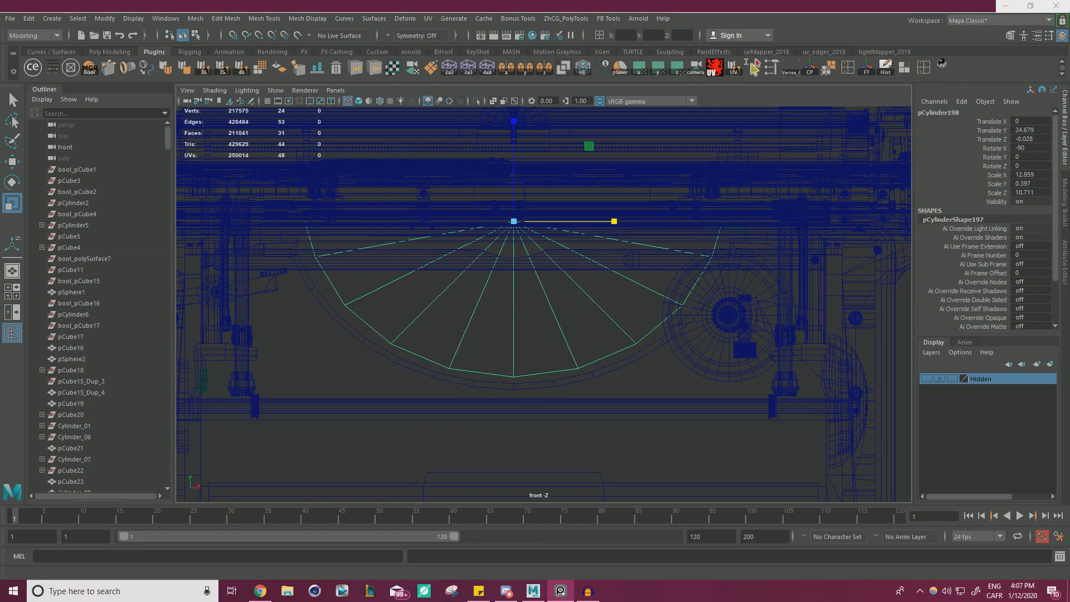
{"action": "right_click_drag", "start_coordinate": [0, 412], "coordinate": [441, 418]}
{"action": "scroll", "coordinate": [445, 412], "scroll_direction": "down", "scroll_amount": 5}
{"action": "scroll", "coordinate": [384, 240], "scroll_direction": "up", "scroll_amount": 7}
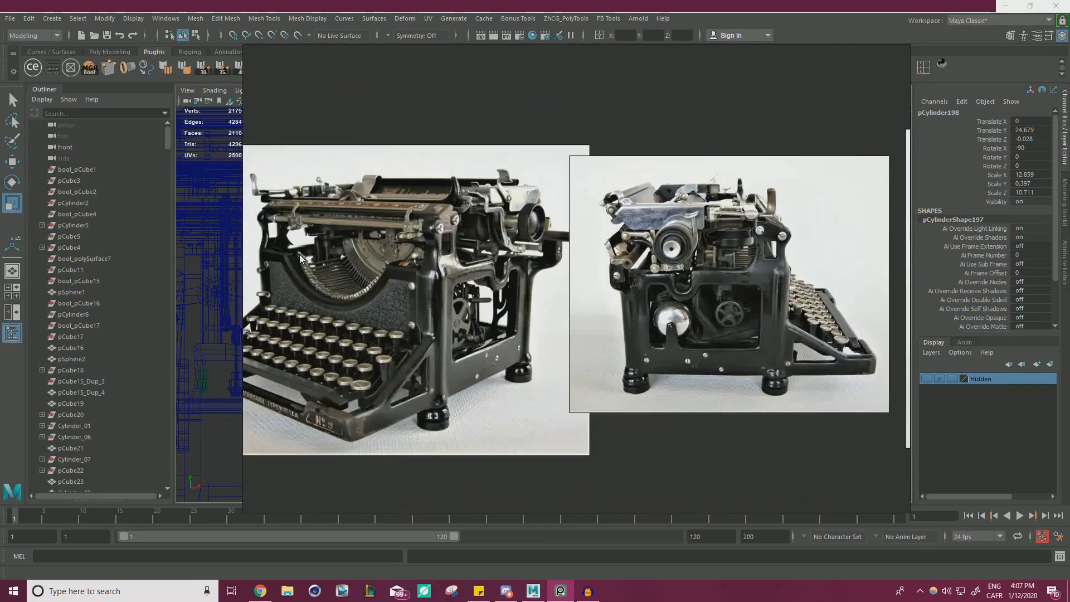
{"action": "right_click_drag", "start_coordinate": [371, 255], "coordinate": [0, 266]}
{"action": "right_click_drag", "start_coordinate": [374, 282], "coordinate": [369, 272], "text": "alt"}
{"action": "key", "text": "ctrl+z"}
{"action": "key", "text": "ctrl+z"}
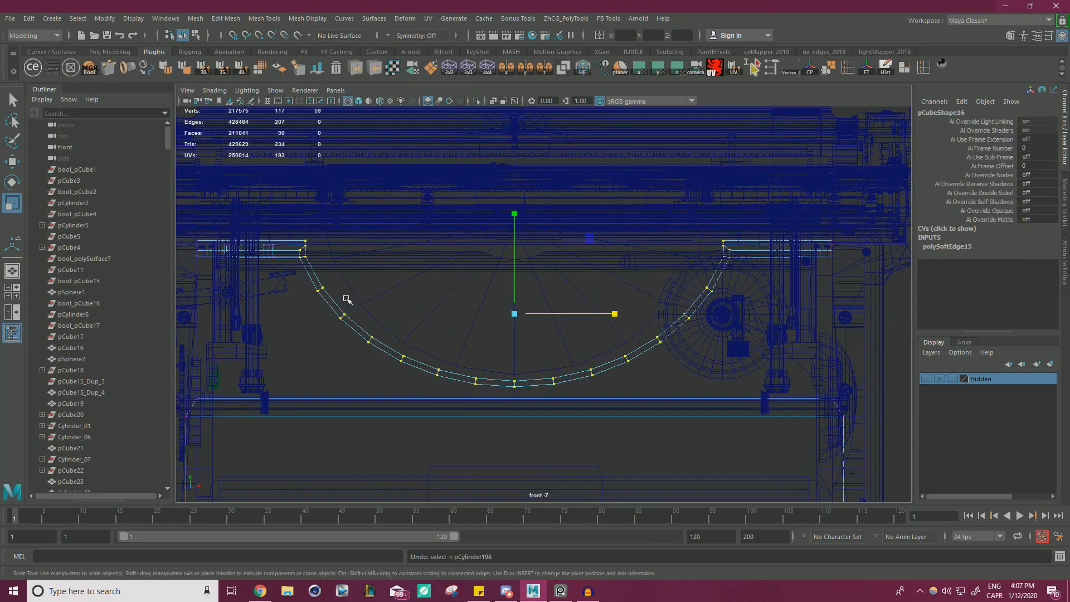
Scale the opening's vertices inward horizontally to about 0.93 and compare the perspective view with the angled reference photo.
{"action": "left_click_drag", "start_coordinate": [612, 314], "coordinate": [609, 310]}
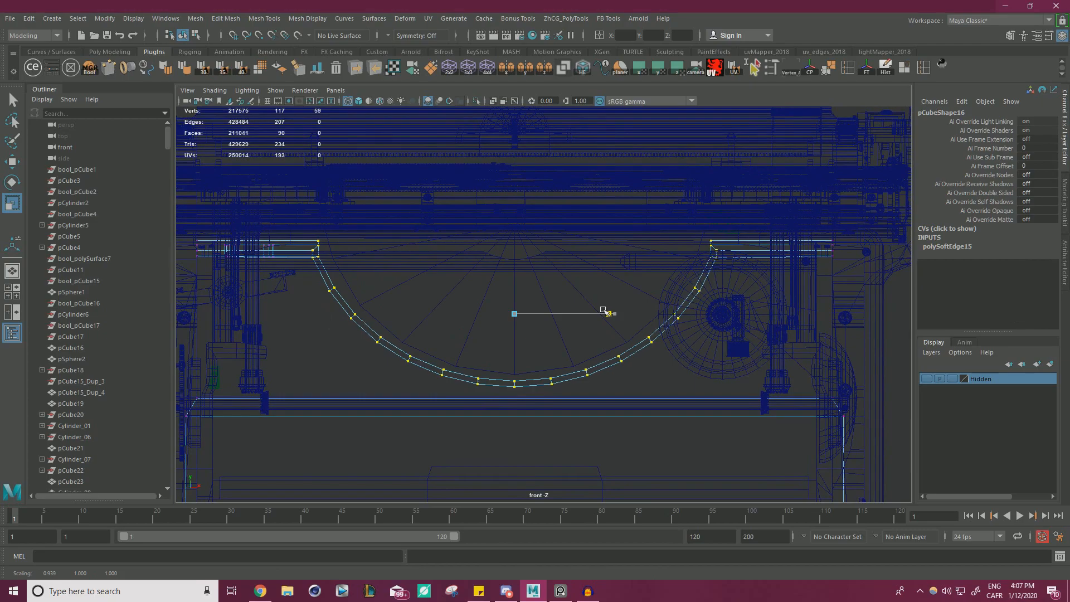
{"action": "key", "text": "space"}
{"action": "key", "text": "space"}
{"action": "right_click_drag", "start_coordinate": [730, 231], "coordinate": [562, 244], "text": "alt"}
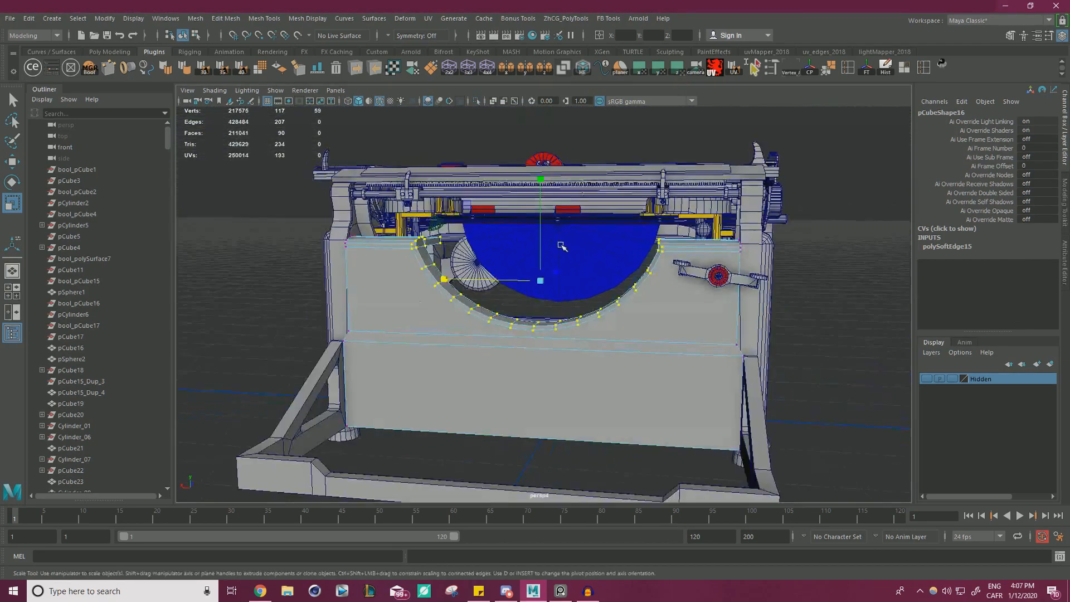
{"action": "left_click_drag", "start_coordinate": [562, 244], "coordinate": [458, 264], "text": "alt"}
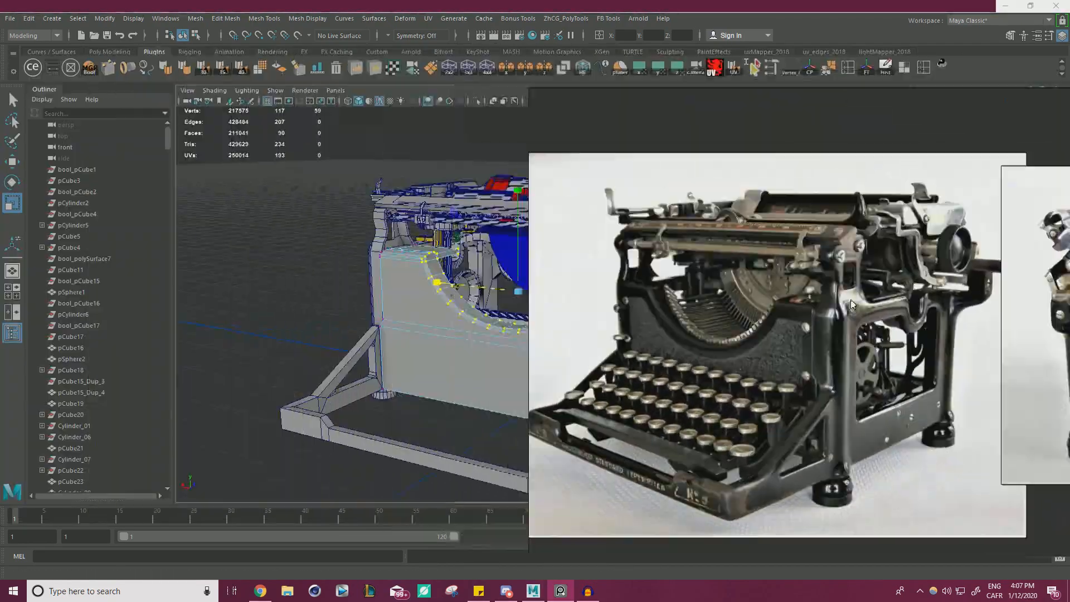
{"action": "right_click_drag", "start_coordinate": [595, 315], "coordinate": [415, 309], "text": "alt"}
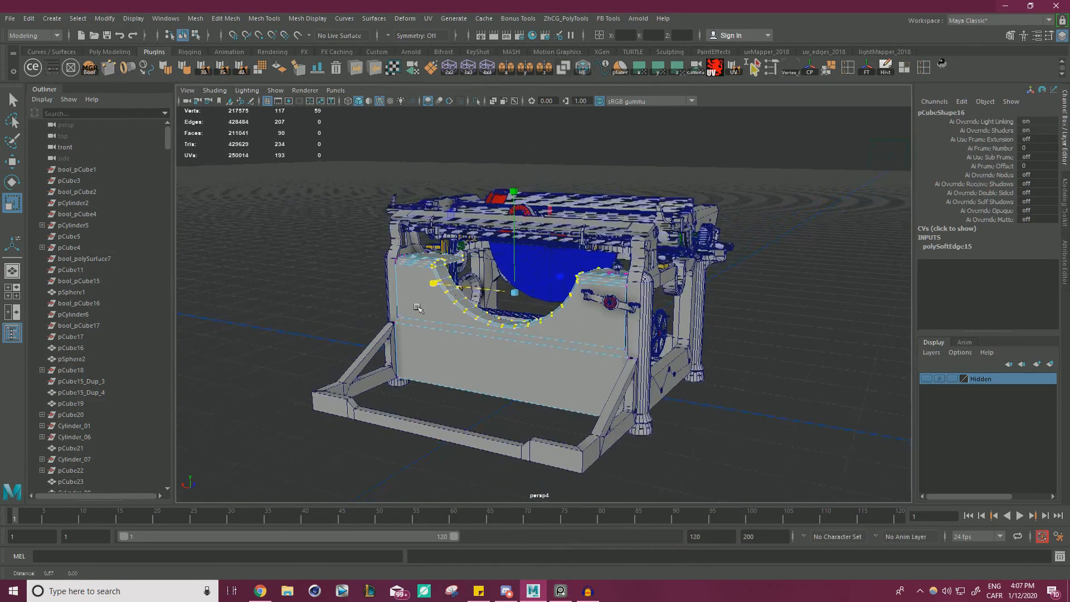
{"action": "middle_click_drag", "start_coordinate": [416, 308], "coordinate": [365, 303], "text": "alt"}
{"action": "key", "text": "alt+Tab"}
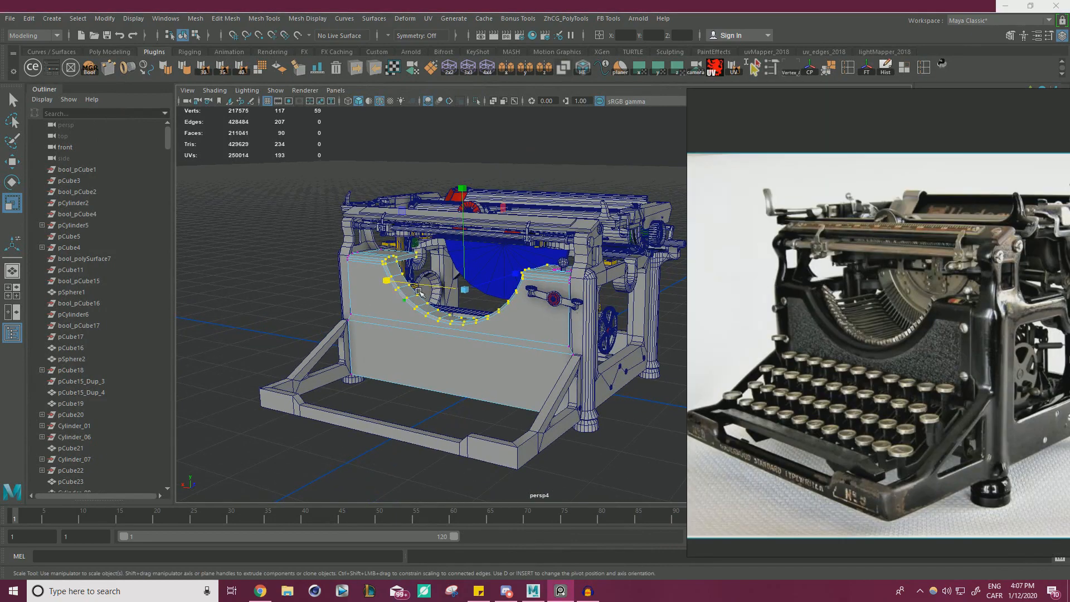
Return the front panel to object mode and clear the selection.
{"action": "left_click_drag", "start_coordinate": [419, 291], "coordinate": [394, 259], "text": "alt"}
{"action": "right_click", "coordinate": [394, 259]}
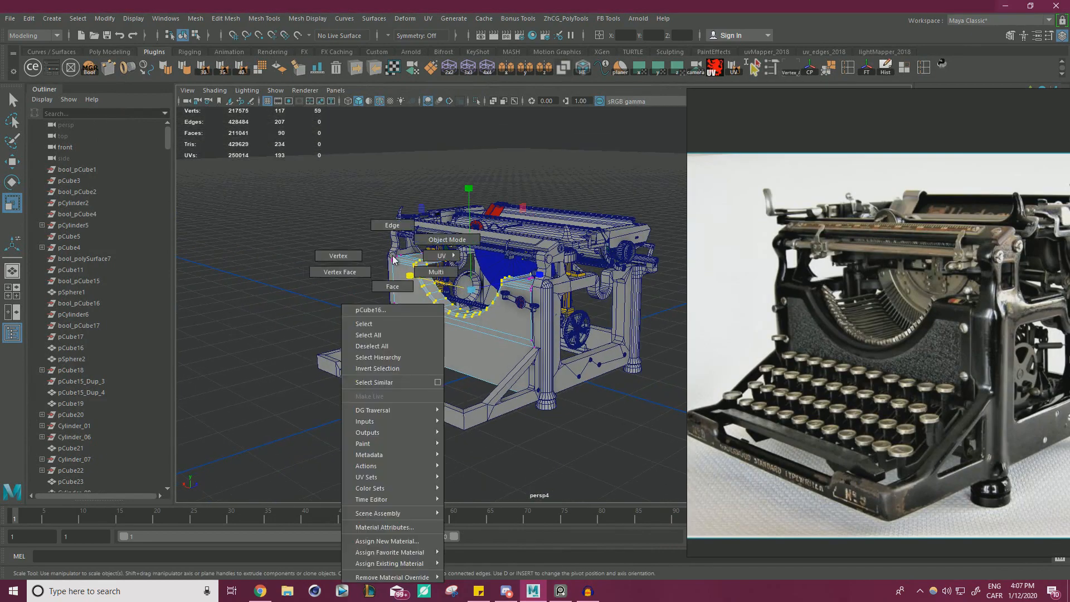
{"action": "right_click_drag", "start_coordinate": [393, 259], "coordinate": [443, 240]}
{"action": "left_click", "coordinate": [372, 196]}
{"action": "left_click_drag", "start_coordinate": [373, 196], "coordinate": [515, 274], "text": "alt"}
{"action": "left_click_drag", "start_coordinate": [441, 283], "coordinate": [392, 292], "text": "alt"}
Find the front-view typewriter photo on the reference board and place it beside the model for comparison.
{"action": "right_click_drag", "start_coordinate": [862, 269], "coordinate": [344, 244]}
{"action": "scroll", "coordinate": [485, 286], "scroll_direction": "down", "scroll_amount": 10}
{"action": "middle_click_drag", "start_coordinate": [587, 190], "coordinate": [500, 337]}
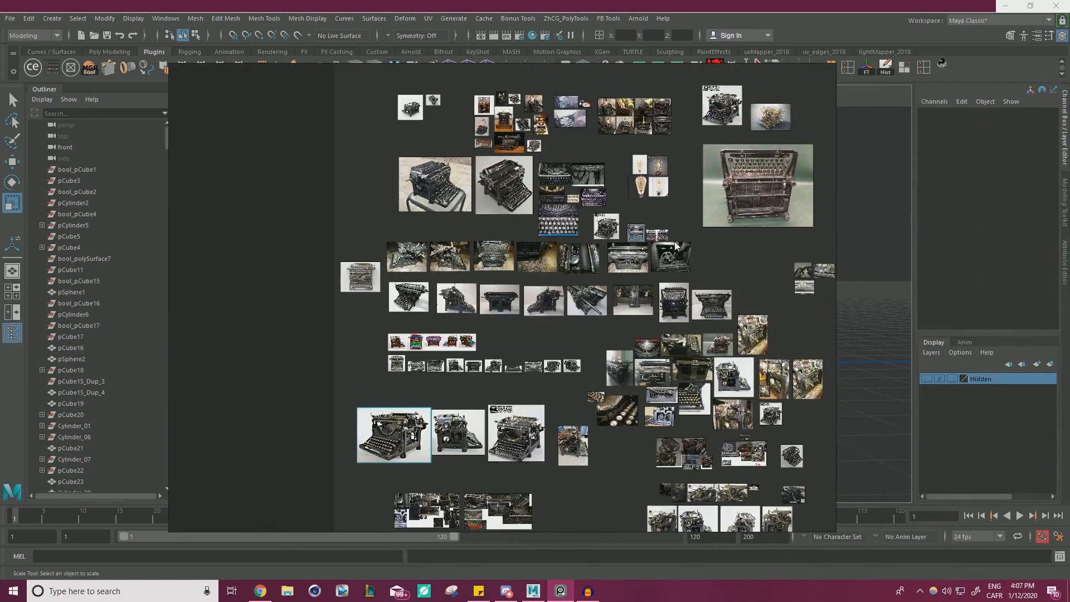
{"action": "scroll", "coordinate": [490, 266], "scroll_direction": "up", "scroll_amount": 6}
{"action": "scroll", "coordinate": [490, 308], "scroll_direction": "up", "scroll_amount": 6}
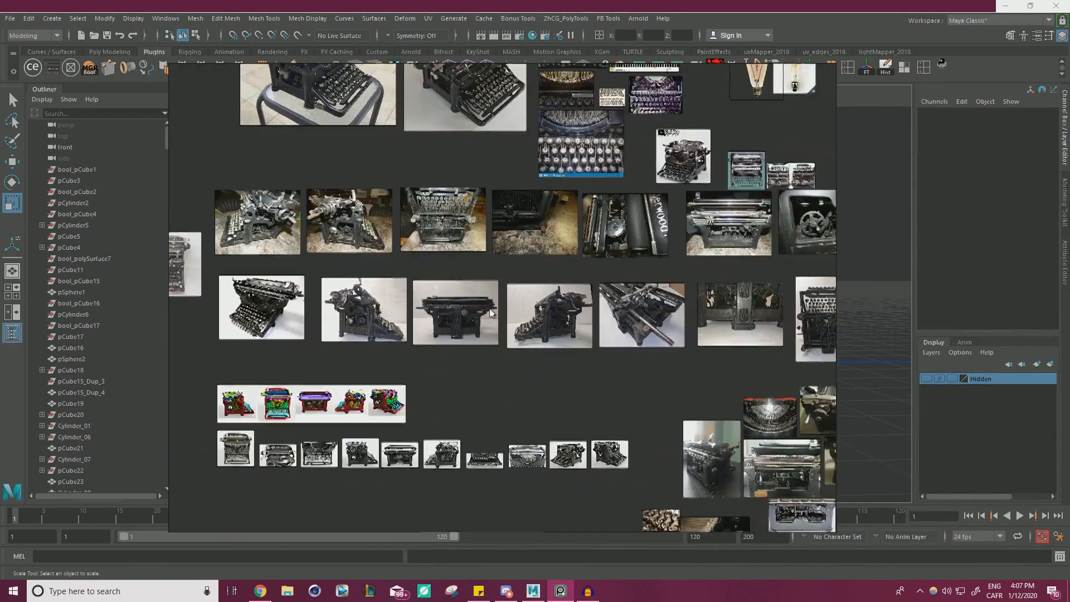
{"action": "middle_click_drag", "start_coordinate": [312, 356], "coordinate": [878, 279]}
{"action": "scroll", "coordinate": [330, 265], "scroll_direction": "up", "scroll_amount": 10}
{"action": "middle_click_drag", "start_coordinate": [281, 280], "coordinate": [412, 317]}
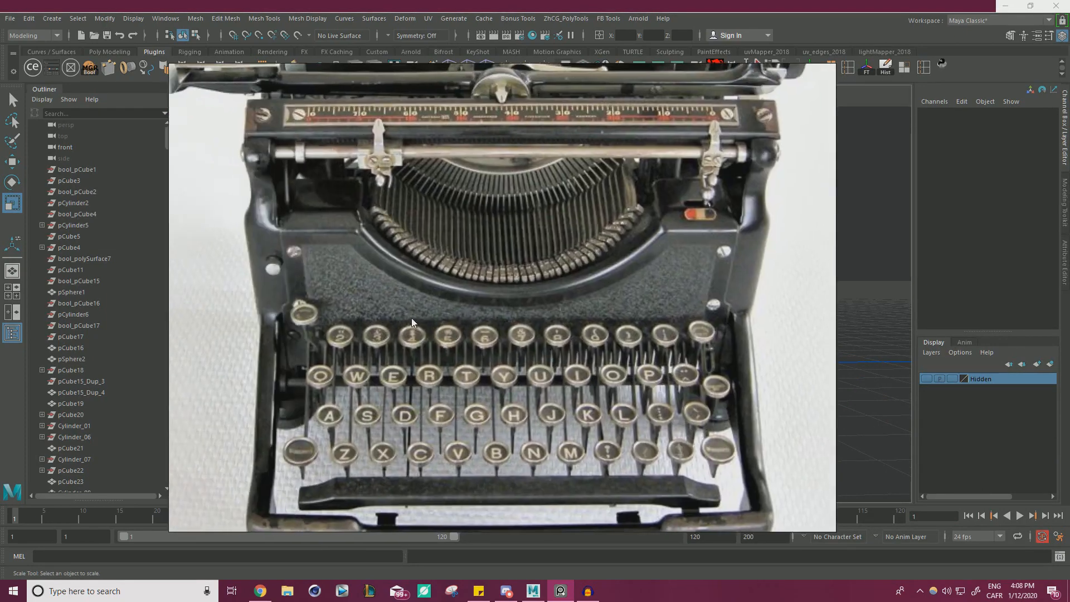
{"action": "right_click_drag", "start_coordinate": [269, 280], "coordinate": [727, 285]}
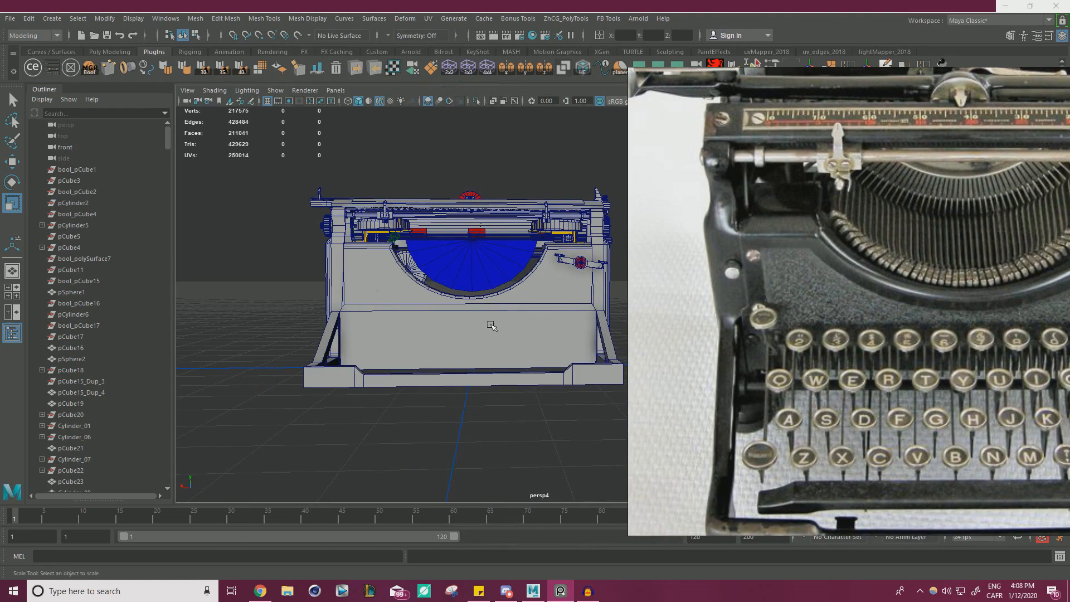
Extrude the front panel's upper face around the curved opening with an Offset of 1.7.
{"action": "left_click", "coordinate": [371, 286]}
{"action": "right_click_drag", "start_coordinate": [369, 261], "coordinate": [477, 273]}
{"action": "left_click", "coordinate": [387, 278]}
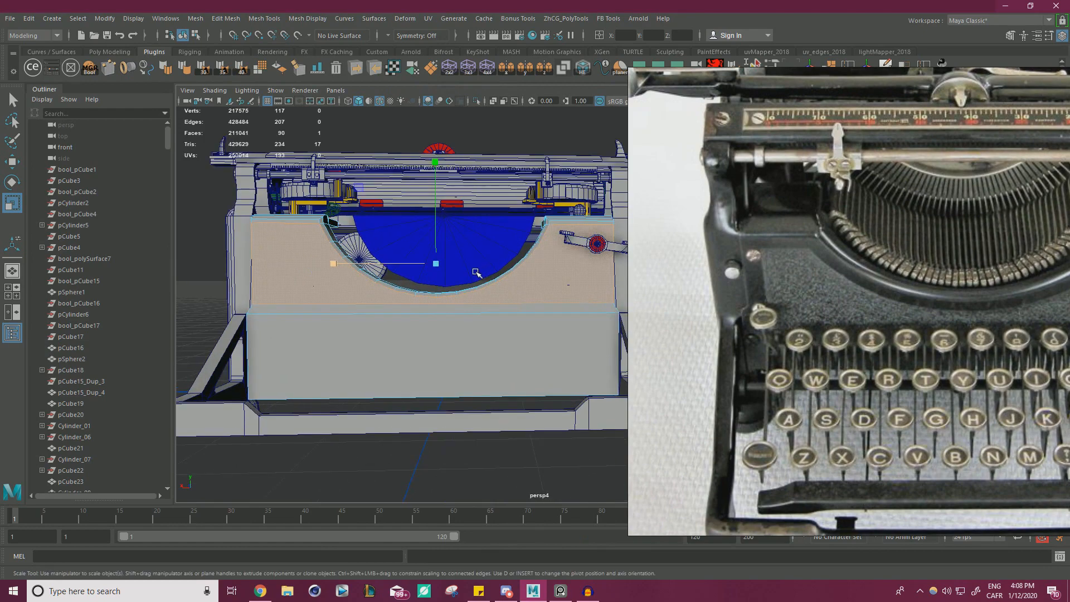
{"action": "key", "text": "ctrl+e"}
{"action": "right_click_drag", "start_coordinate": [735, 222], "coordinate": [1067, 228]}
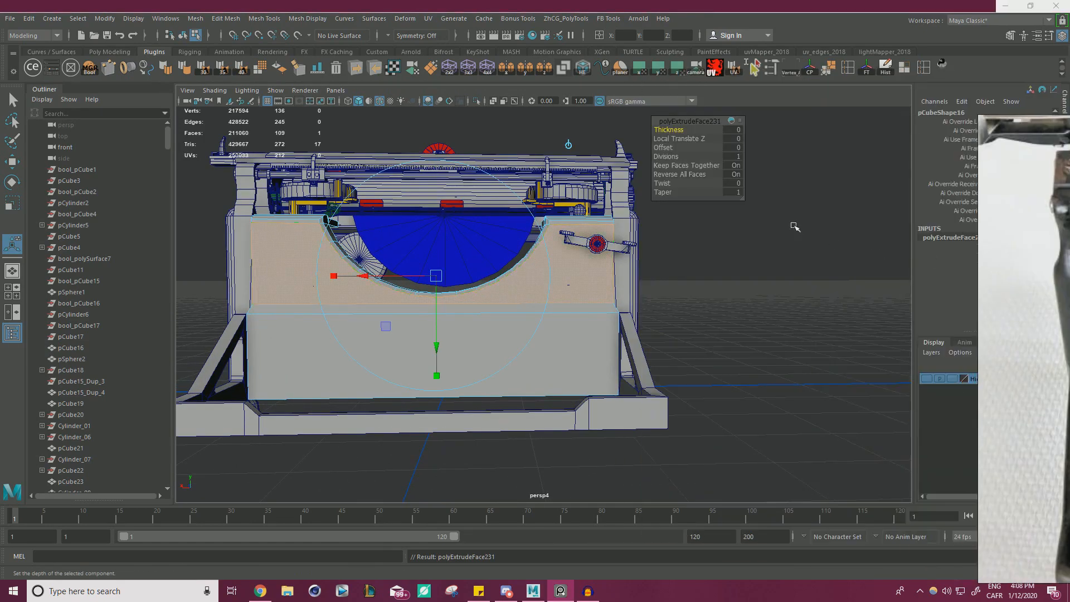
{"action": "left_click_drag", "start_coordinate": [660, 151], "coordinate": [675, 147]}
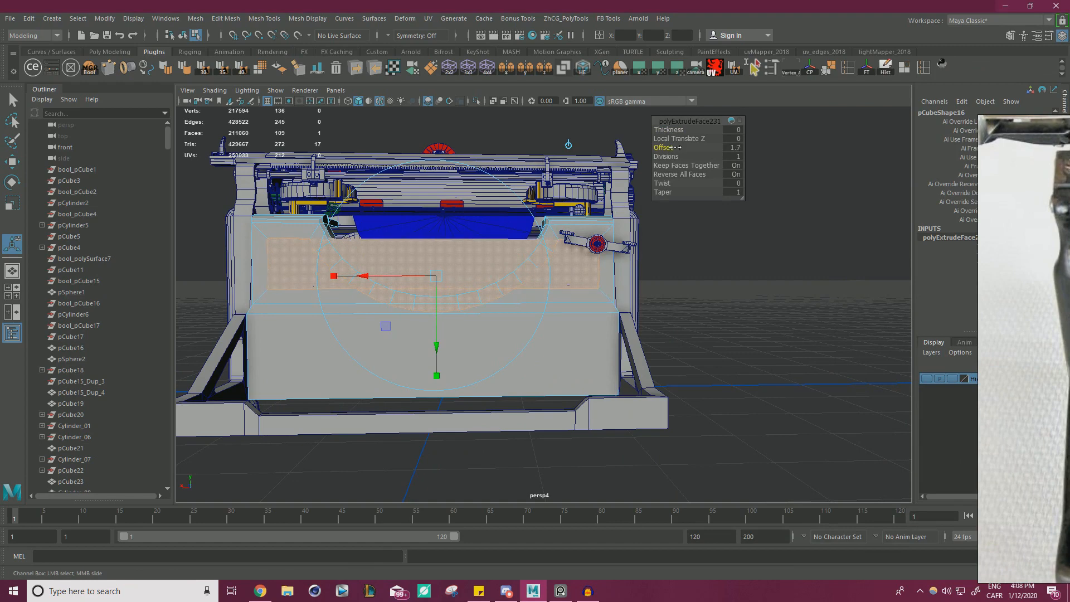
Compare the inset face with the front-view photo and undo the extrusion.
{"action": "right_click_drag", "start_coordinate": [1020, 245], "coordinate": [589, 196]}
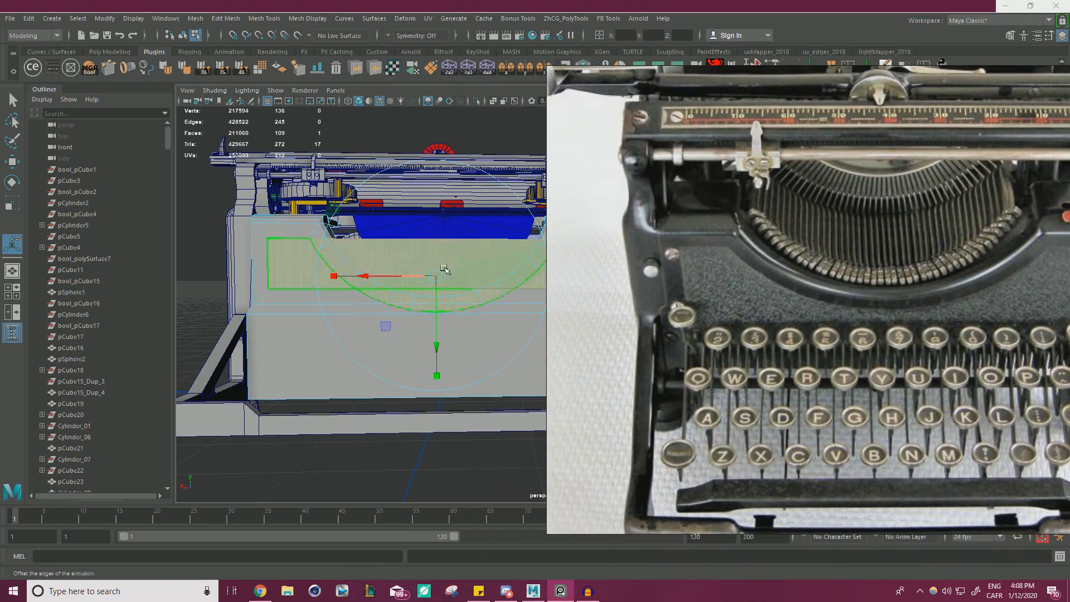
{"action": "right_click_drag", "start_coordinate": [353, 260], "coordinate": [308, 258], "text": "alt"}
{"action": "right_click_drag", "start_coordinate": [753, 264], "coordinate": [1069, 282]}
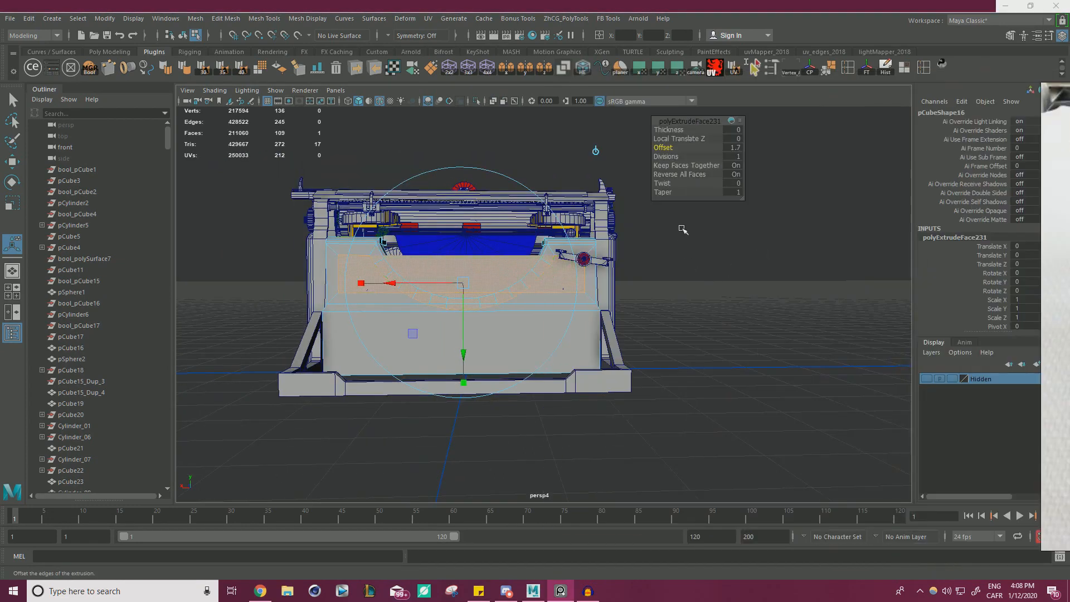
{"action": "key", "text": "ctrl+z"}
{"action": "key", "text": "ctrl+z"}
{"action": "key", "text": "w"}
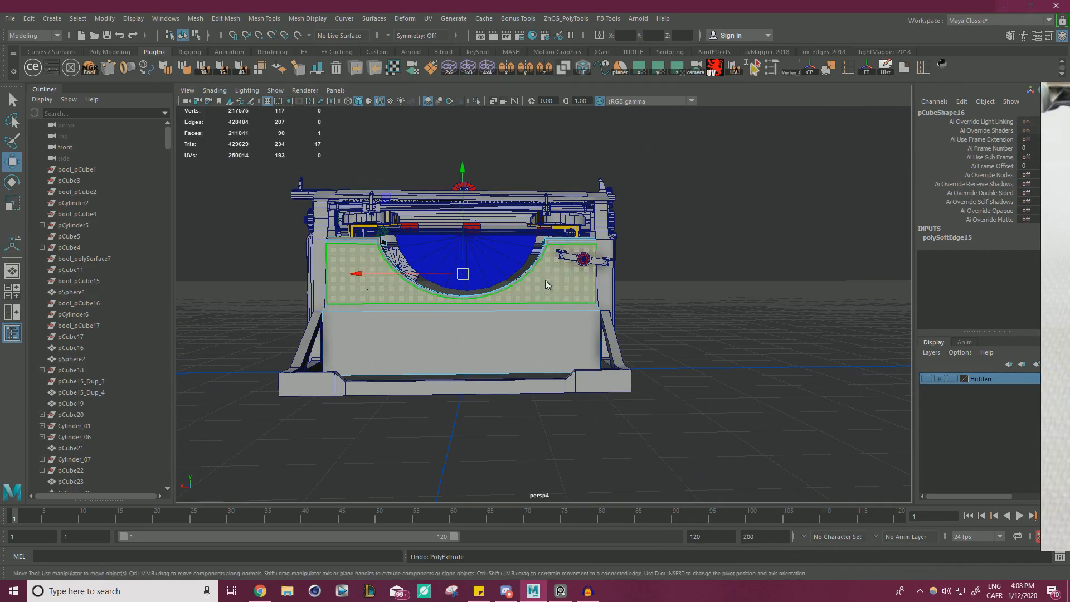
Return the front panel to object mode and select the blue half-disc inside the opening.
{"action": "right_click_drag", "start_coordinate": [546, 284], "coordinate": [589, 249]}
{"action": "left_click", "coordinate": [747, 306]}
{"action": "left_click_drag", "start_coordinate": [747, 306], "coordinate": [677, 340], "text": "alt"}
{"action": "right_click_drag", "start_coordinate": [677, 340], "coordinate": [724, 340], "text": "alt"}
{"action": "left_click_drag", "start_coordinate": [694, 332], "coordinate": [717, 333], "text": "alt"}
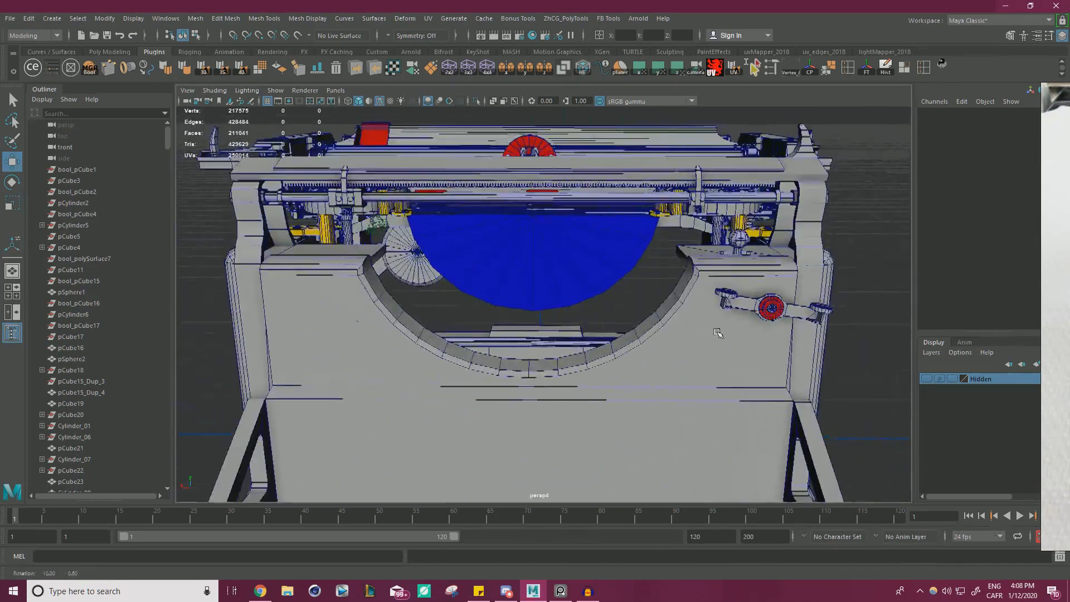
{"action": "right_click_drag", "start_coordinate": [717, 333], "coordinate": [609, 322], "text": "alt"}
{"action": "left_click", "coordinate": [551, 285]}
{"action": "right_click_drag", "start_coordinate": [580, 287], "coordinate": [543, 329], "text": "alt"}
{"action": "left_click_drag", "start_coordinate": [542, 329], "coordinate": [542, 309], "text": "alt"}
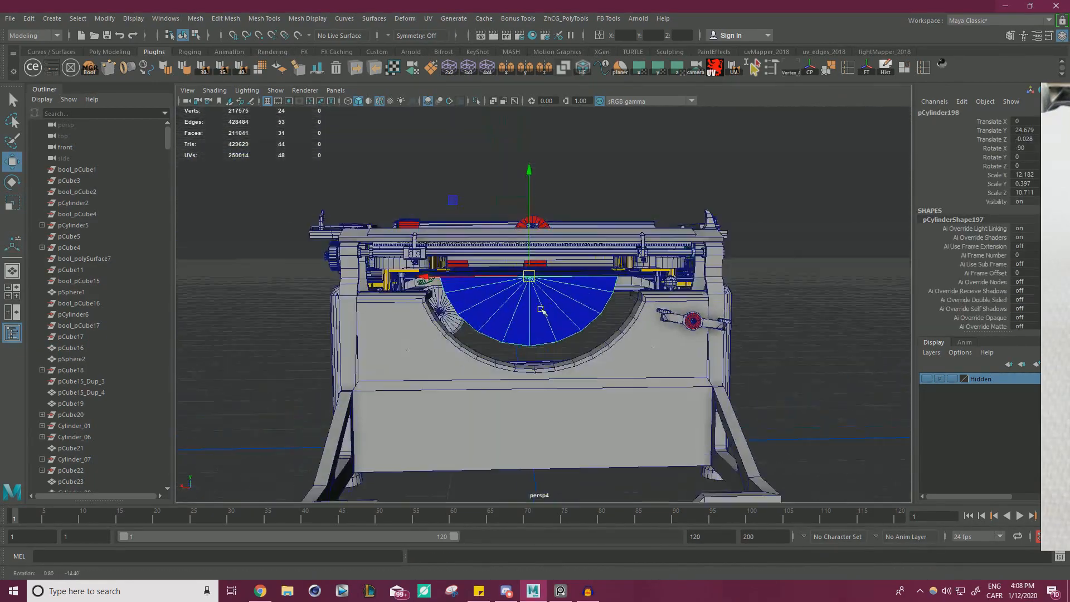
Select all the radial edges of the half-disc together with their edge loops.
{"action": "scroll", "coordinate": [541, 310], "scroll_direction": "up", "scroll_amount": 5}
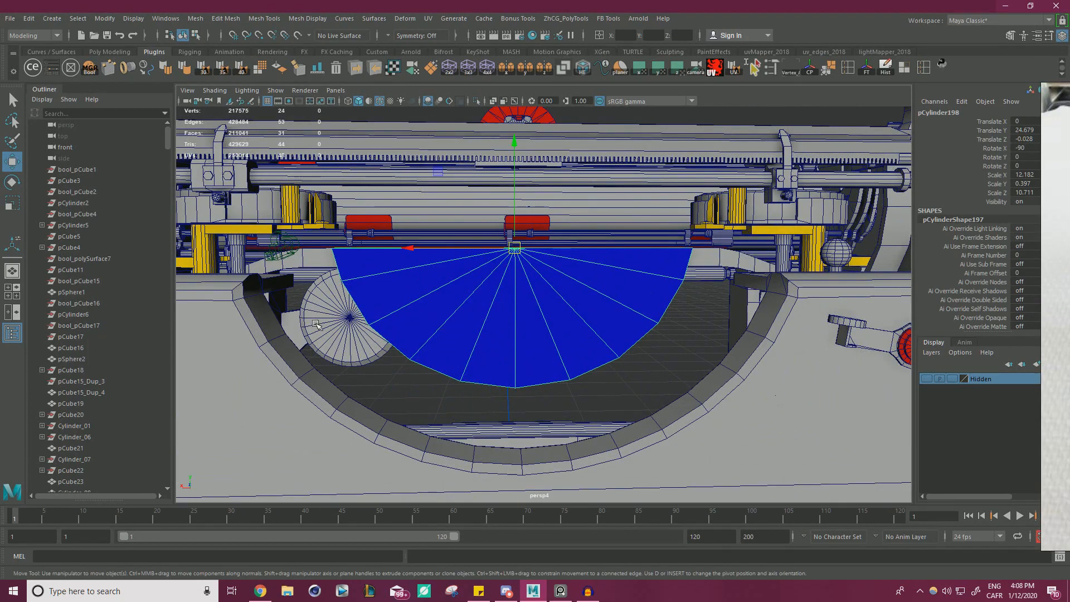
{"action": "scroll", "coordinate": [415, 281], "scroll_direction": "up", "scroll_amount": 2}
{"action": "right_click_drag", "start_coordinate": [380, 276], "coordinate": [379, 248]}
{"action": "double_click", "coordinate": [341, 270]}
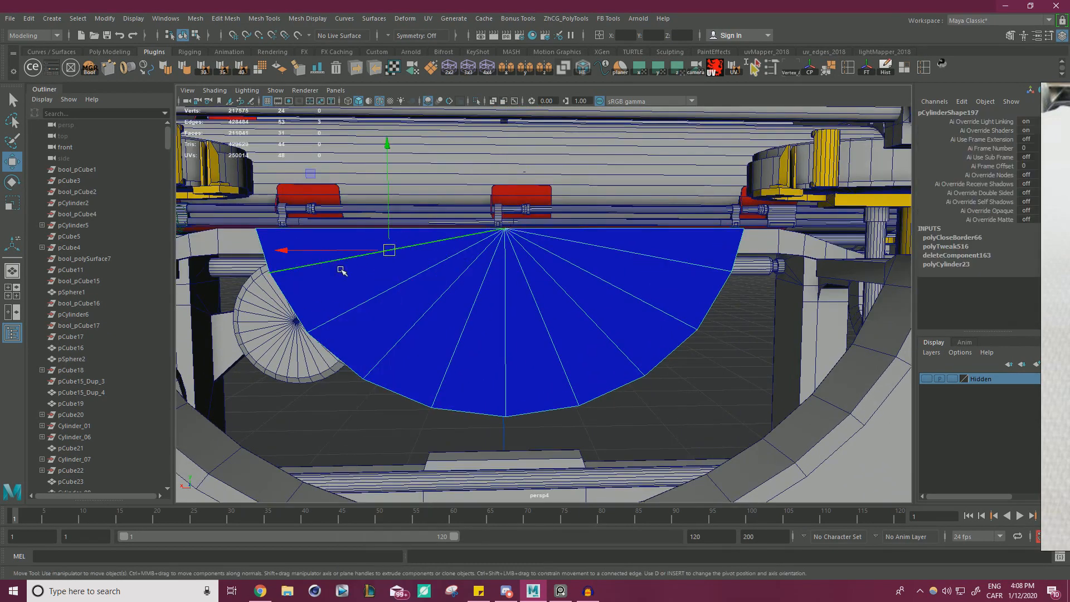
{"action": "double_click", "coordinate": [348, 310], "text": "shift"}
{"action": "double_click", "coordinate": [398, 342], "text": "shift"}
{"action": "double_click", "coordinate": [454, 352], "text": "shift"}
{"action": "double_click", "coordinate": [502, 355], "text": "shift"}
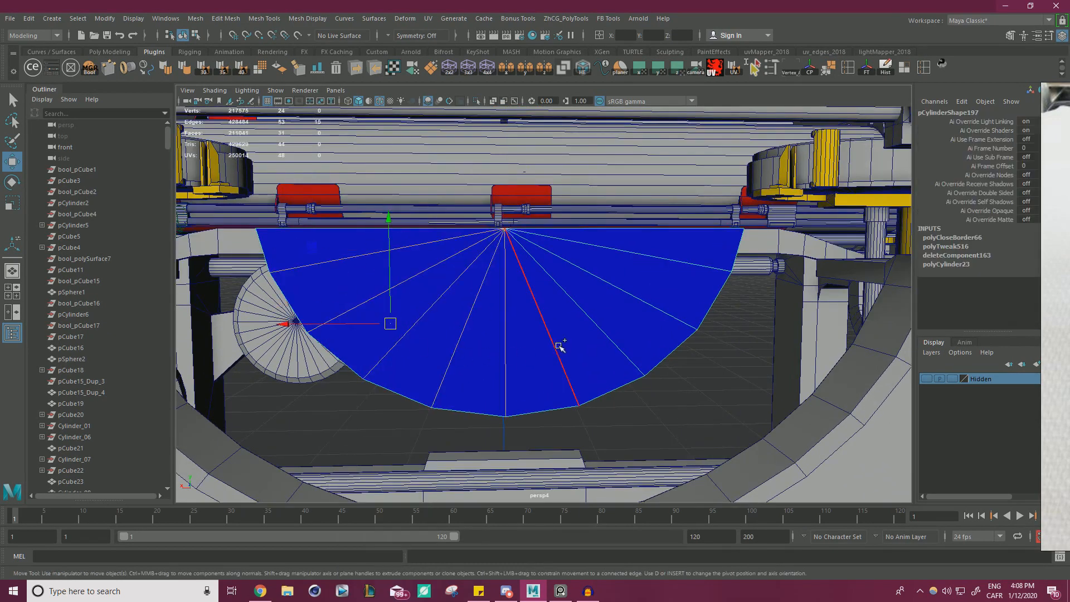
{"action": "double_click", "coordinate": [559, 345], "text": "shift"}
{"action": "double_click", "coordinate": [609, 334], "text": "shift"}
{"action": "double_click", "coordinate": [652, 307], "text": "shift"}
{"action": "double_click", "coordinate": [686, 263], "text": "shift"}
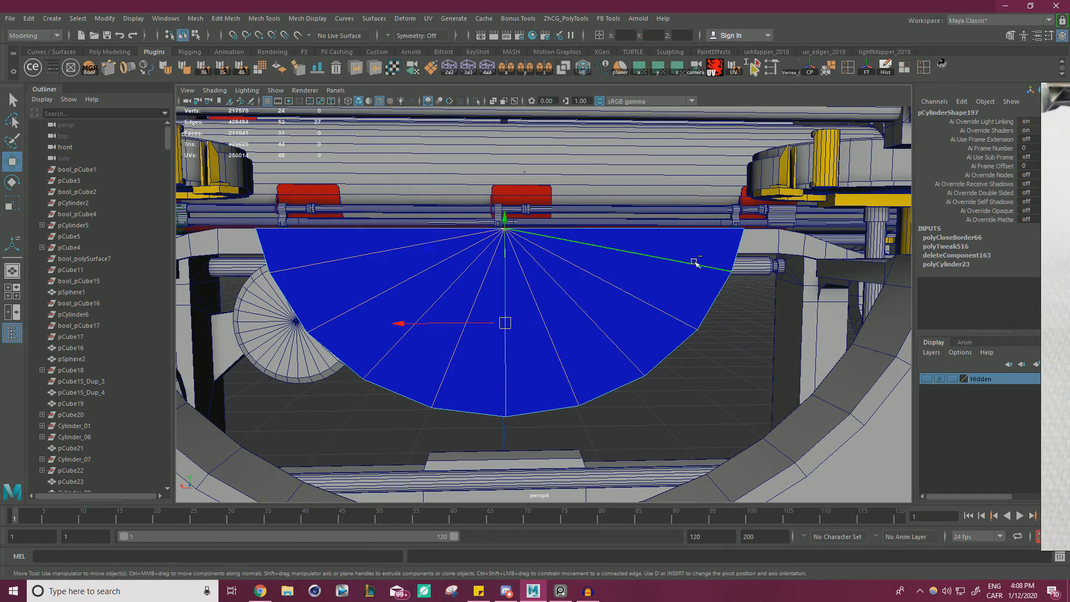
Try bevelling the half-disc's radial edges with 2 segments, undo the bevel, and leave edge selection for object mode.
{"action": "key", "text": "ctrl+b"}
{"action": "mouse_move", "coordinate": [673, 127]}
{"action": "left_mouse_down"}
{"action": "mouse_move", "coordinate": [691, 127]}
{"action": "mouse_move", "coordinate": [677, 138]}
{"action": "left_mouse_up"}
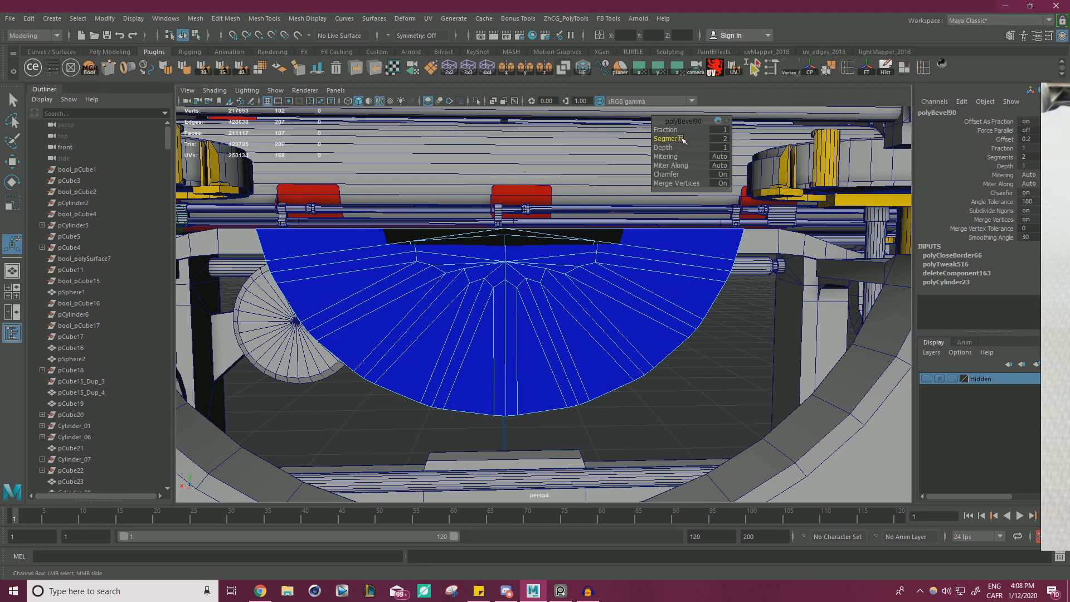
{"action": "key", "text": "ctrl+z"}
{"action": "key", "text": "ctrl+z"}
{"action": "key", "text": "ctrl+z"}
{"action": "key", "text": "ctrl+z"}
{"action": "key", "text": "w"}
{"action": "right_click", "coordinate": [587, 270]}
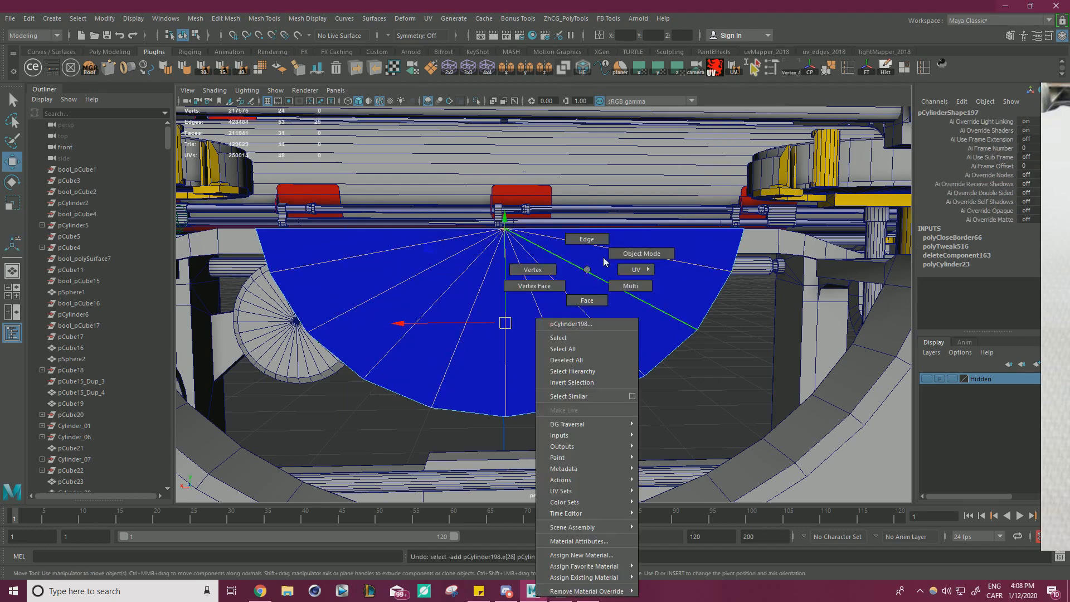
{"action": "right_click_drag", "start_coordinate": [603, 259], "coordinate": [640, 254]}
{"action": "left_click", "coordinate": [713, 377]}
Select the half-disc and isolate it in the perspective view.
{"action": "left_click", "coordinate": [628, 314]}
{"action": "right_click_drag", "start_coordinate": [628, 314], "coordinate": [575, 318], "text": "alt"}
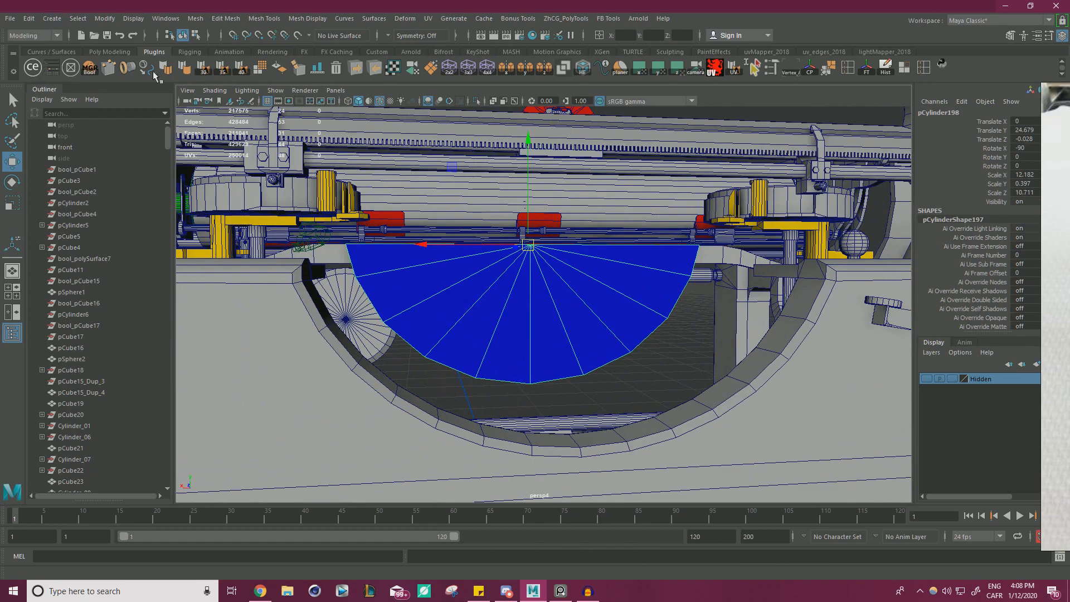
{"action": "left_click", "coordinate": [676, 341]}
{"action": "left_click", "coordinate": [616, 326]}
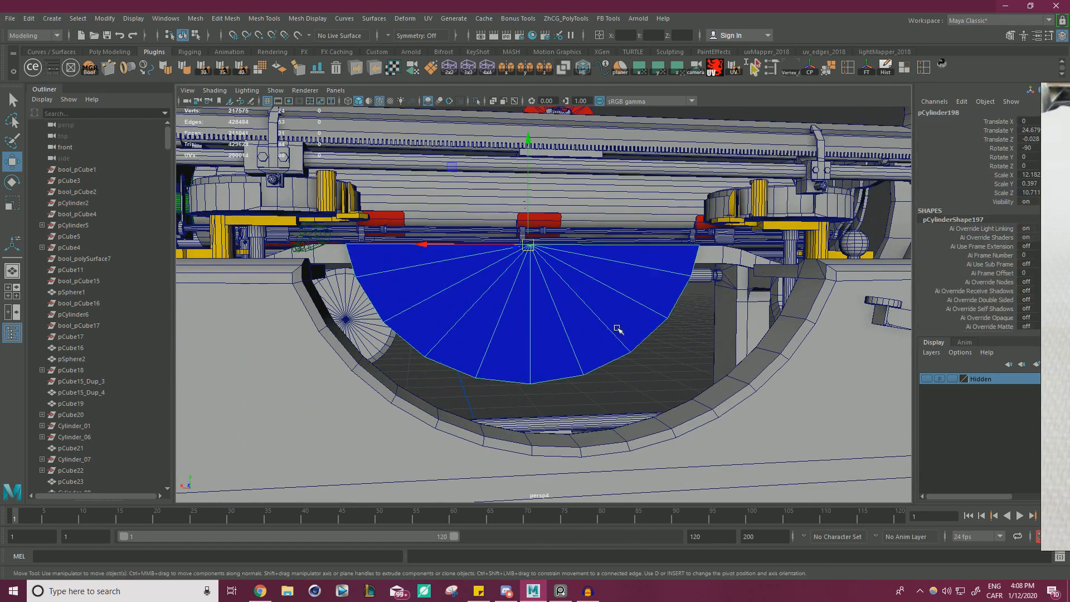
{"action": "left_click", "coordinate": [476, 101]}
{"action": "left_click_drag", "start_coordinate": [449, 220], "coordinate": [521, 203], "text": "alt"}
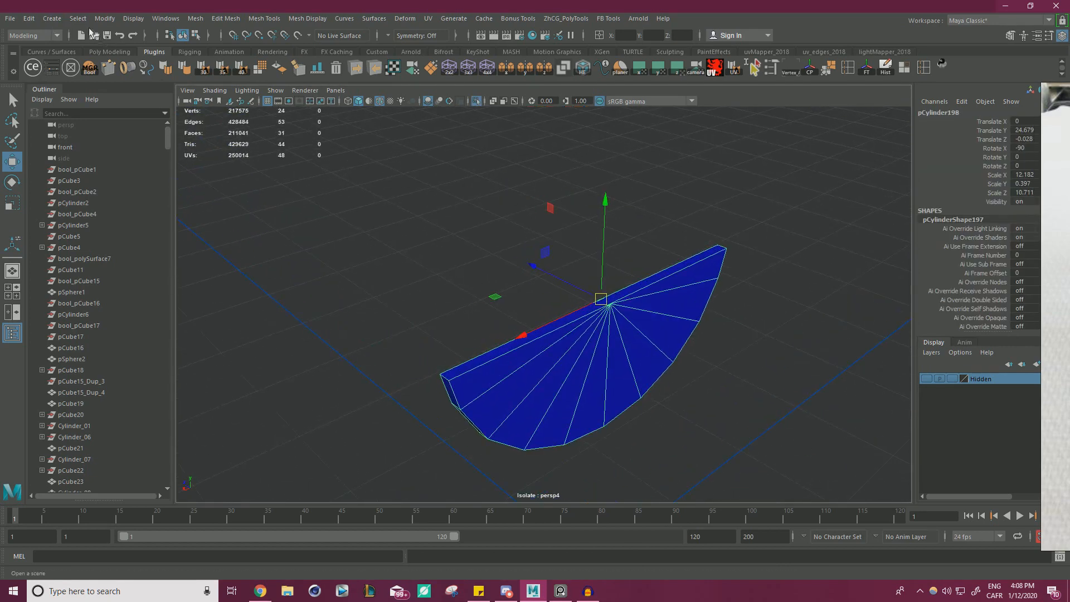
Create a polygon cylinder and raise it to the middle of the half-disc's straight upper edge, at about Translate Y 23.556.
{"action": "left_click", "coordinate": [52, 18]}
{"action": "mouse_move", "coordinate": [87, 61]}
{"action": "left_click", "coordinate": [246, 103]}
{"action": "left_click_drag", "start_coordinate": [289, 116], "coordinate": [636, 256], "text": "alt"}
{"action": "key", "text": "v"}
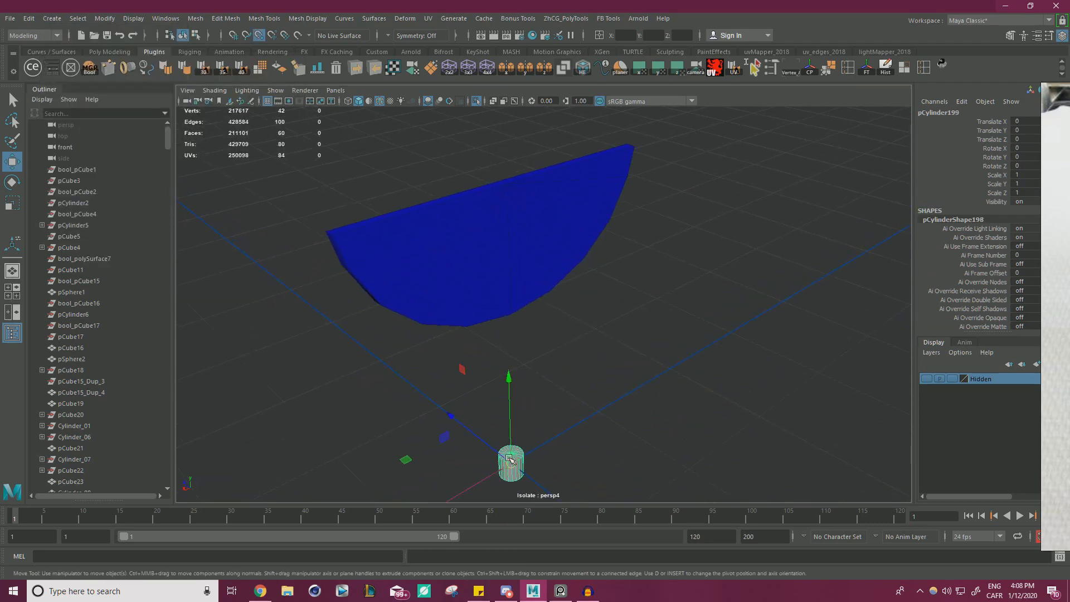
{"action": "left_click_drag", "start_coordinate": [510, 432], "coordinate": [510, 194]}
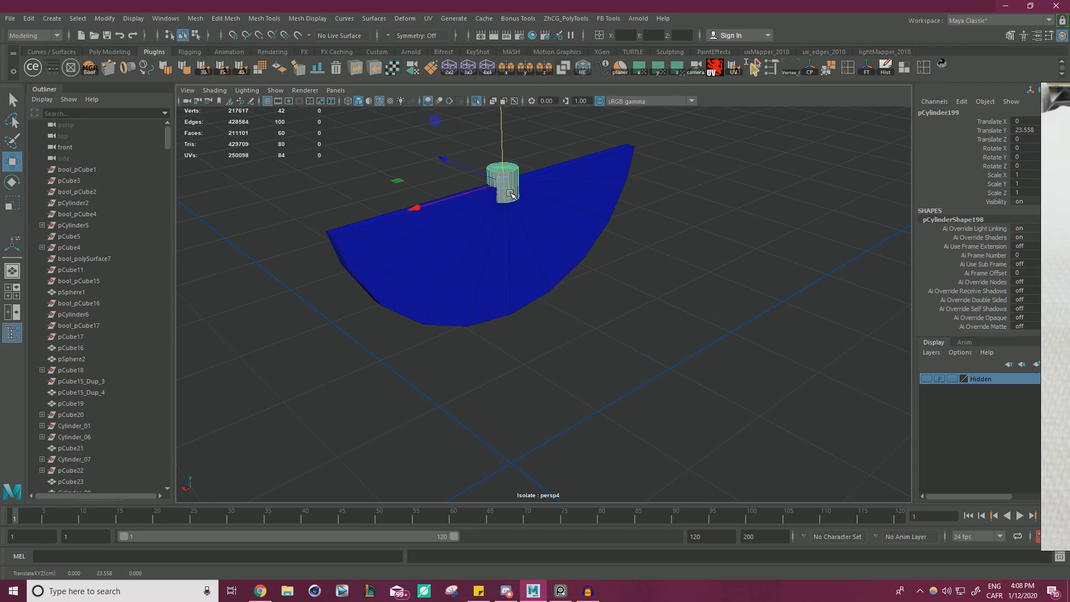
Rotate the cylinder -90 degrees about X so its round cap faces the front of the half-disc.
{"action": "key", "text": "e"}
{"action": "left_click_drag", "start_coordinate": [564, 161], "coordinate": [585, 236]}
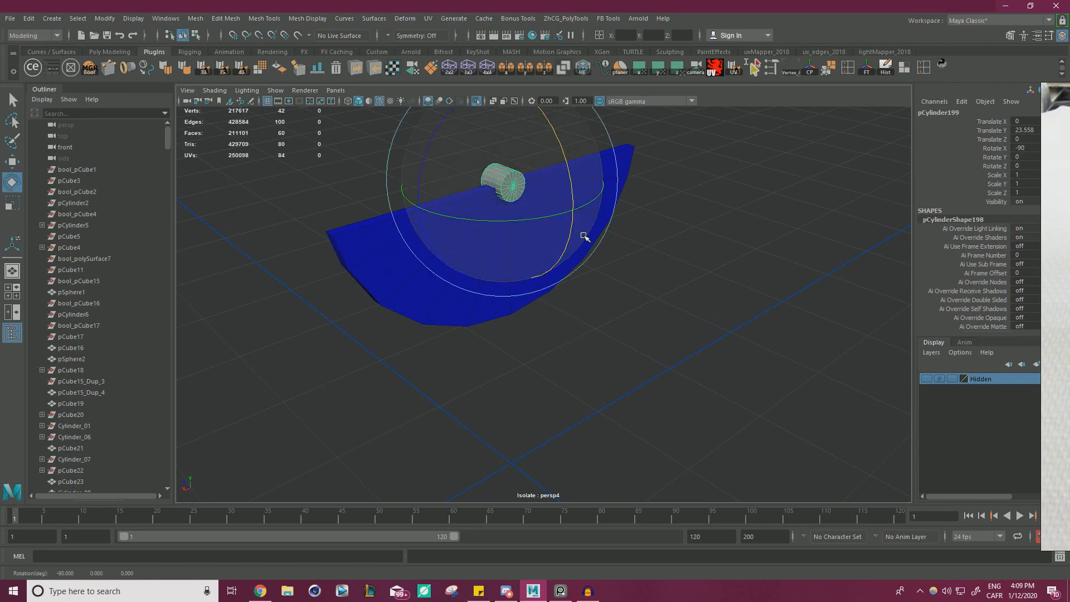
{"action": "key", "text": "t"}
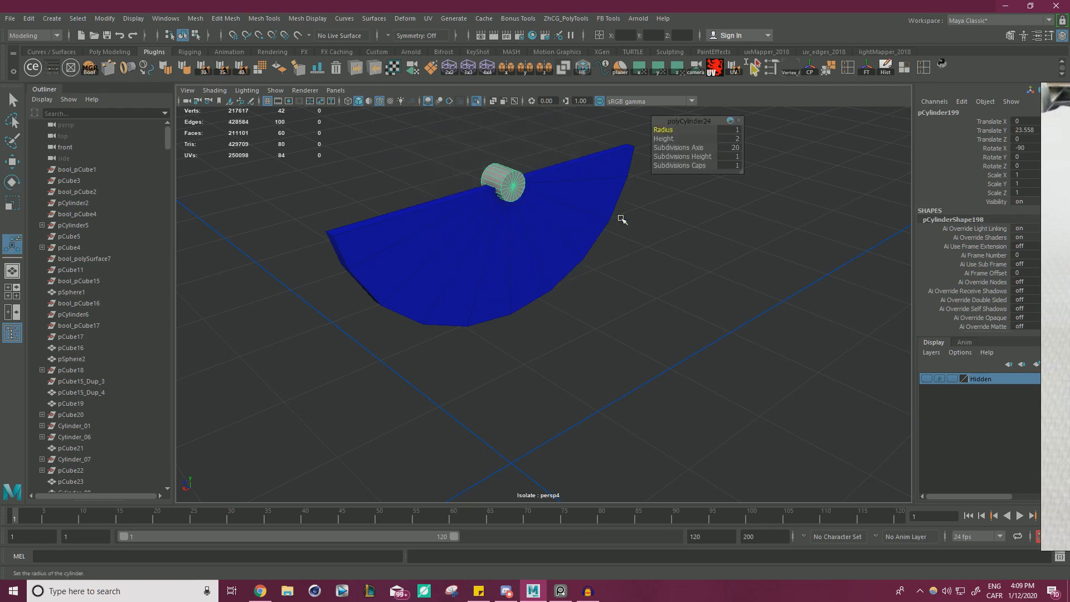
{"action": "key", "text": "ctrl+z"}
{"action": "key", "text": "w"}
{"action": "key", "text": "e"}
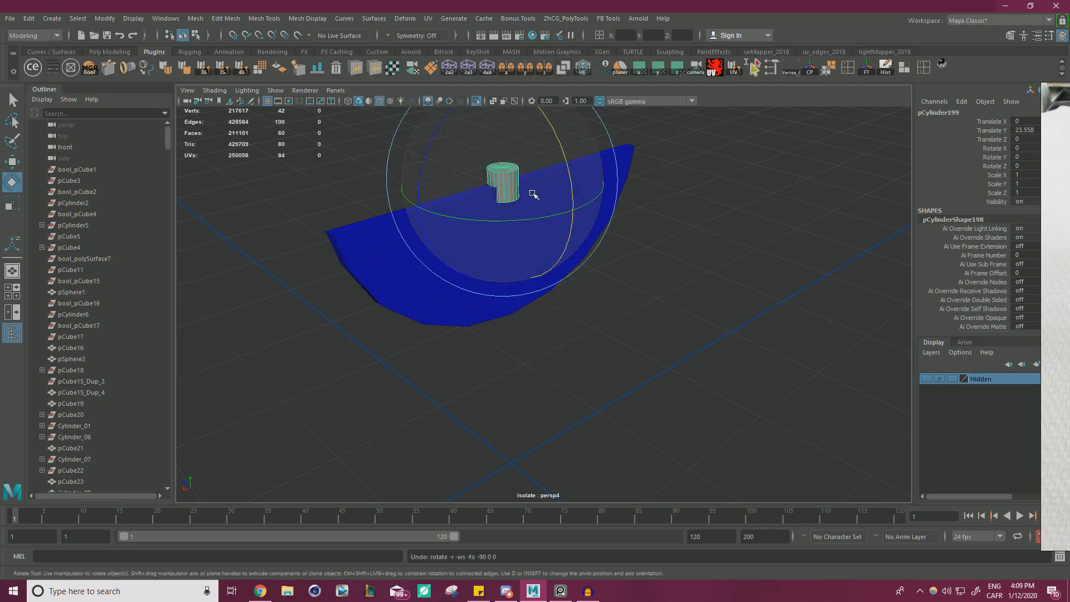
{"action": "left_click_drag", "start_coordinate": [556, 148], "coordinate": [591, 222]}
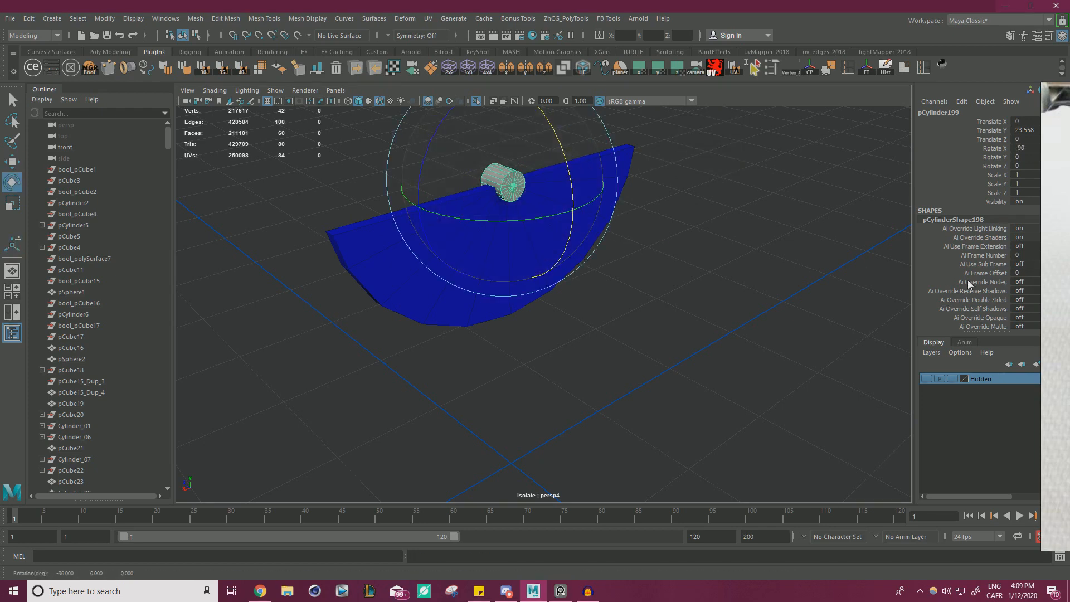
Set the cylinder's Subdivisions Axis to 60.
{"action": "scroll", "coordinate": [968, 285], "scroll_direction": "down", "scroll_amount": 1}
{"action": "right_click_drag", "start_coordinate": [1053, 290], "coordinate": [1069, 290]}
{"action": "left_click", "coordinate": [969, 320]}
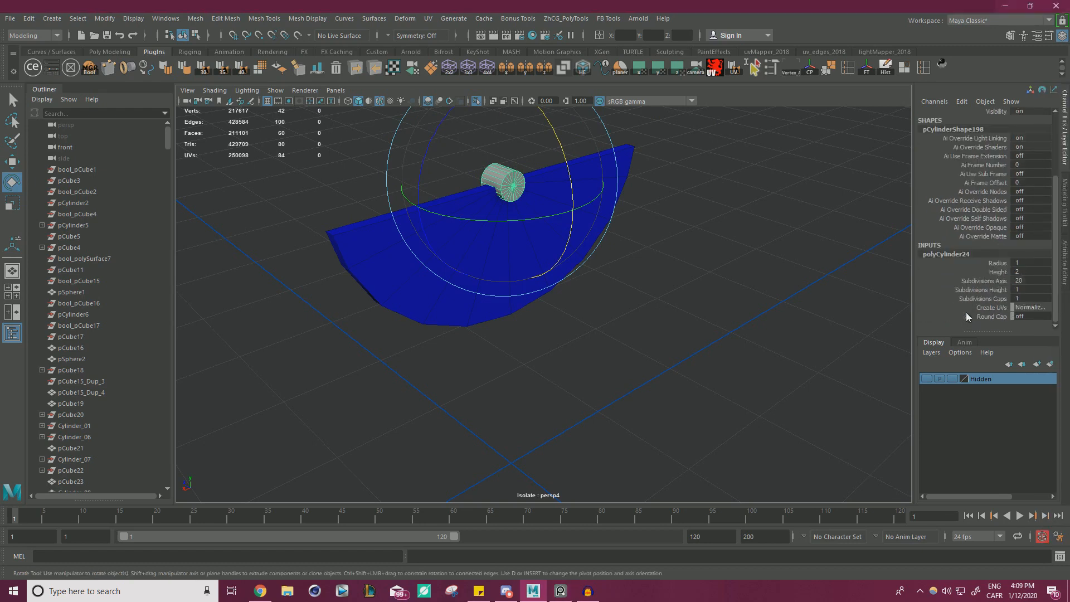
{"action": "left_click", "coordinate": [1002, 285]}
{"action": "middle_click_drag", "start_coordinate": [684, 265], "coordinate": [780, 265]}
{"action": "key", "text": "ctrl+z"}
{"action": "left_click", "coordinate": [1028, 283]}
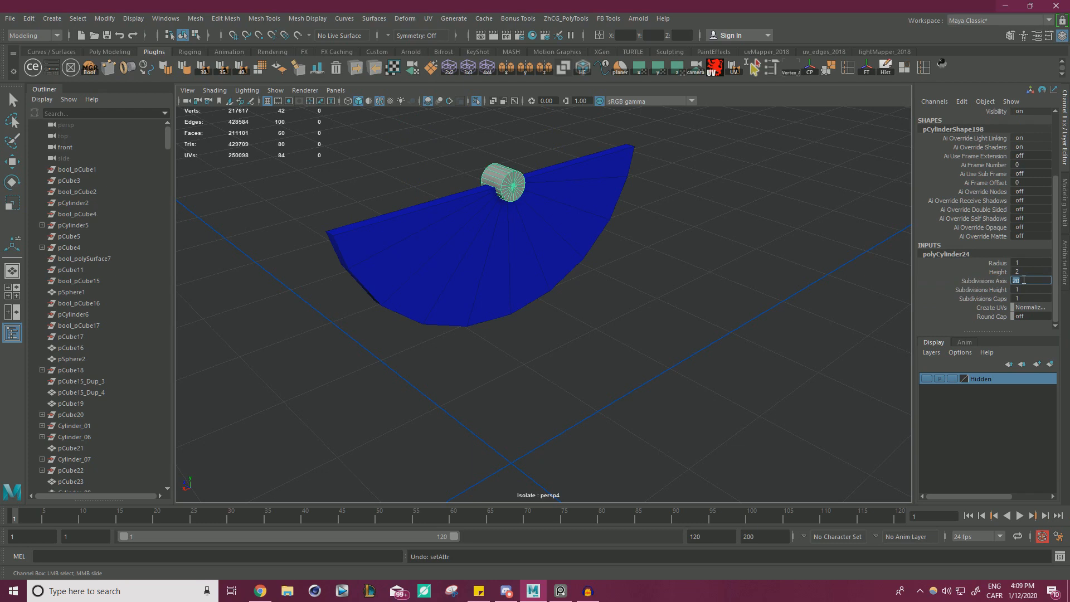
{"action": "key", "text": "Return"}
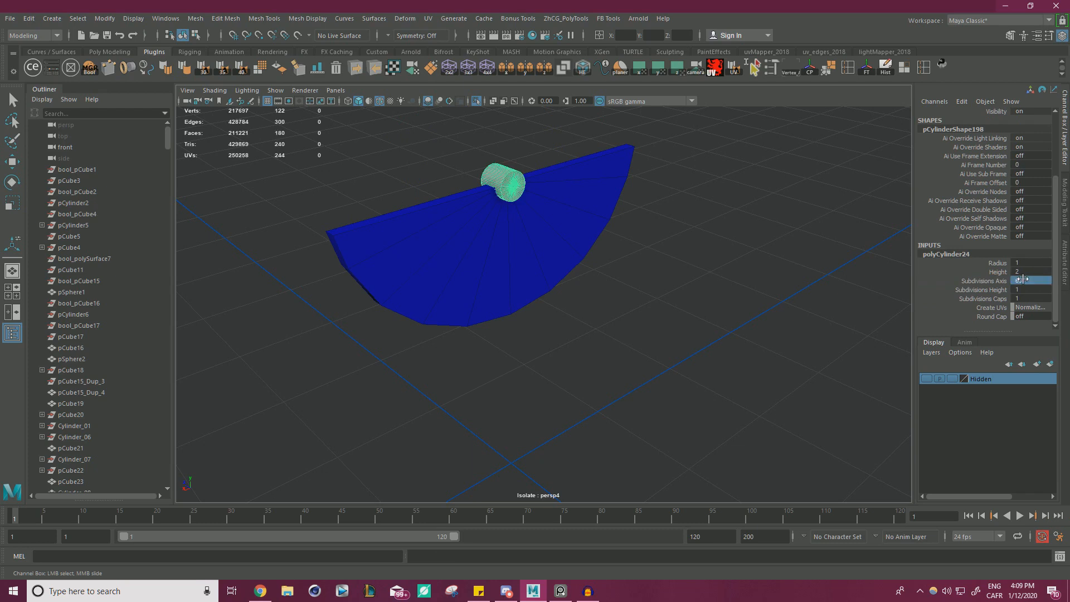
Scale the cylinder to about 9.403 in X and Z so its round edge reaches the bottom of the half-disc.
{"action": "key", "text": "r"}
{"action": "left_click_drag", "start_coordinate": [504, 238], "coordinate": [506, 194], "text": "alt"}
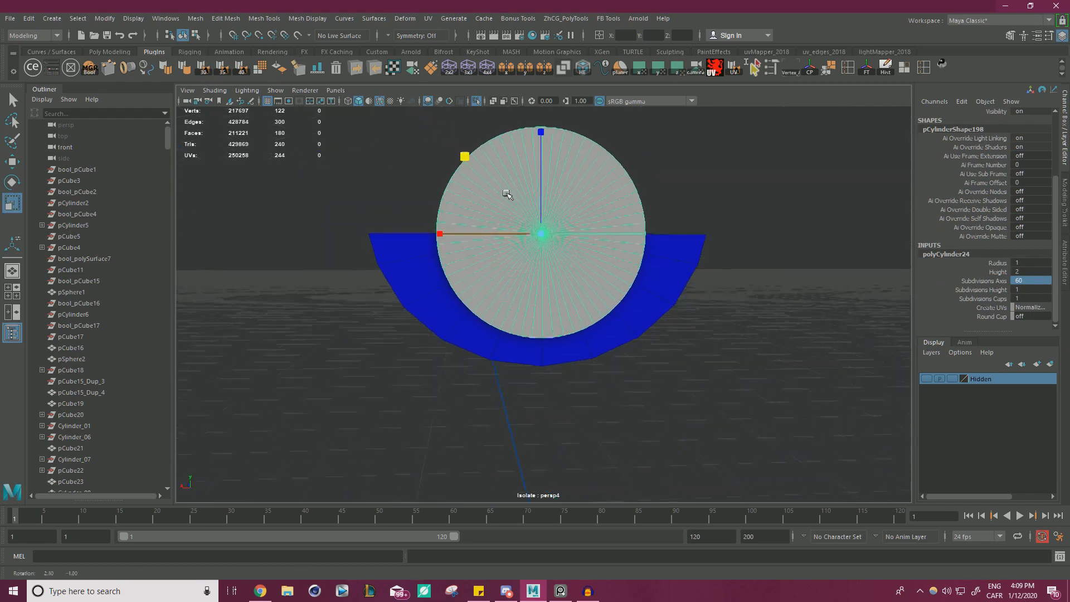
{"action": "middle_click_drag", "start_coordinate": [478, 191], "coordinate": [513, 172], "text": "alt"}
{"action": "left_click_drag", "start_coordinate": [513, 172], "coordinate": [503, 159], "text": "alt"}
{"action": "left_click_drag", "start_coordinate": [484, 119], "coordinate": [501, 137], "text": "alt"}
{"action": "left_click_drag", "start_coordinate": [555, 168], "coordinate": [529, 207], "text": "alt"}
{"action": "right_click_drag", "start_coordinate": [458, 166], "coordinate": [457, 198]}
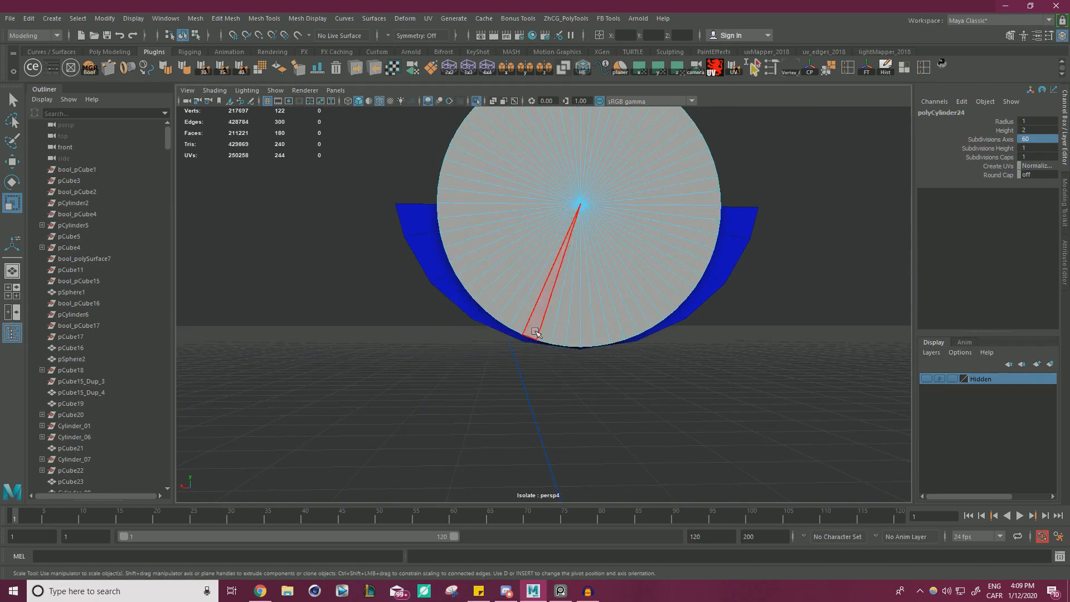
Select the faces of the cylinder's upper half and delete them, leaving a half-cylinder.
{"action": "middle_click_drag", "start_coordinate": [552, 298], "coordinate": [494, 368], "text": "alt"}
{"action": "left_click_drag", "start_coordinate": [494, 367], "coordinate": [491, 381], "text": "alt"}
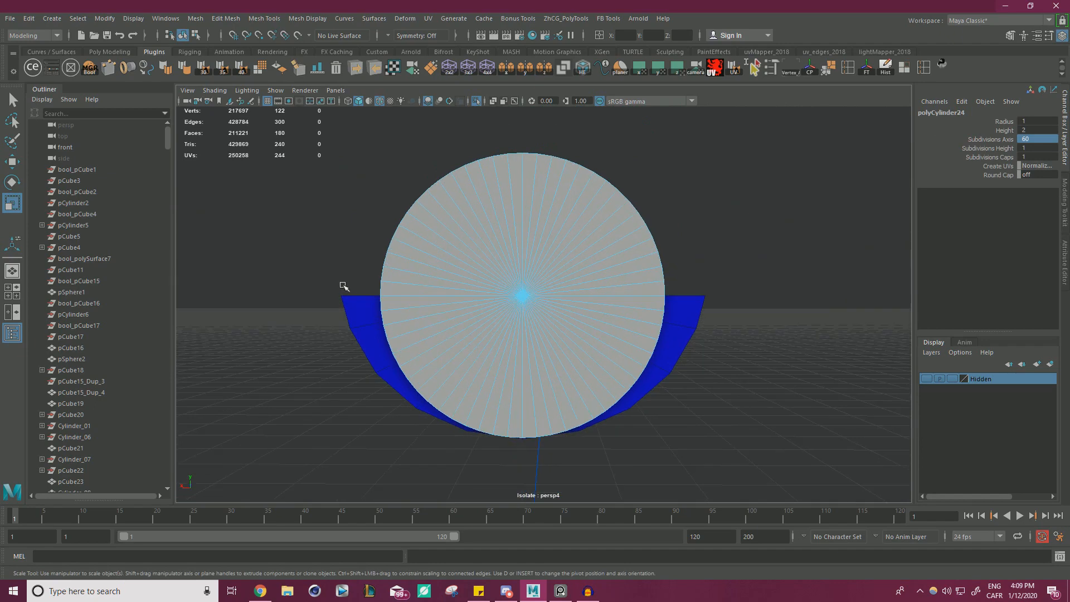
{"action": "left_click_drag", "start_coordinate": [342, 285], "coordinate": [575, 198]}
{"action": "key", "text": "Delete"}
{"action": "right_click_drag", "start_coordinate": [574, 198], "coordinate": [576, 144]}
Select the open border along the half-cylinder's straight upper side and fill the hole.
{"action": "left_click", "coordinate": [566, 321]}
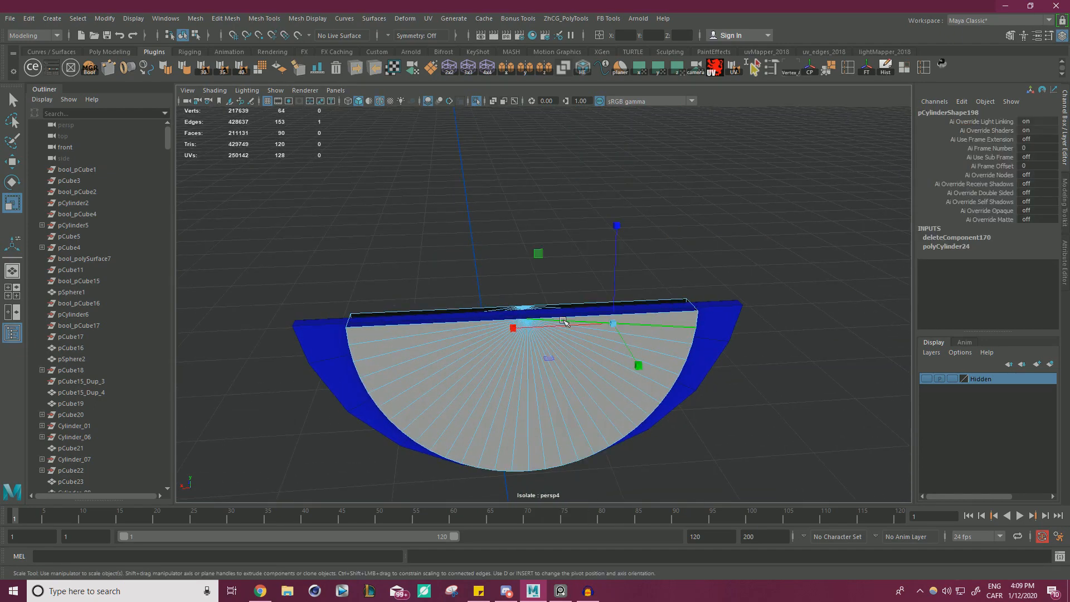
{"action": "left_click", "coordinate": [599, 316]}
{"action": "double_click", "coordinate": [667, 308]}
{"action": "right_click_drag", "start_coordinate": [669, 308], "coordinate": [712, 351], "text": "shift"}
{"action": "right_click_drag", "start_coordinate": [683, 221], "coordinate": [740, 182]}
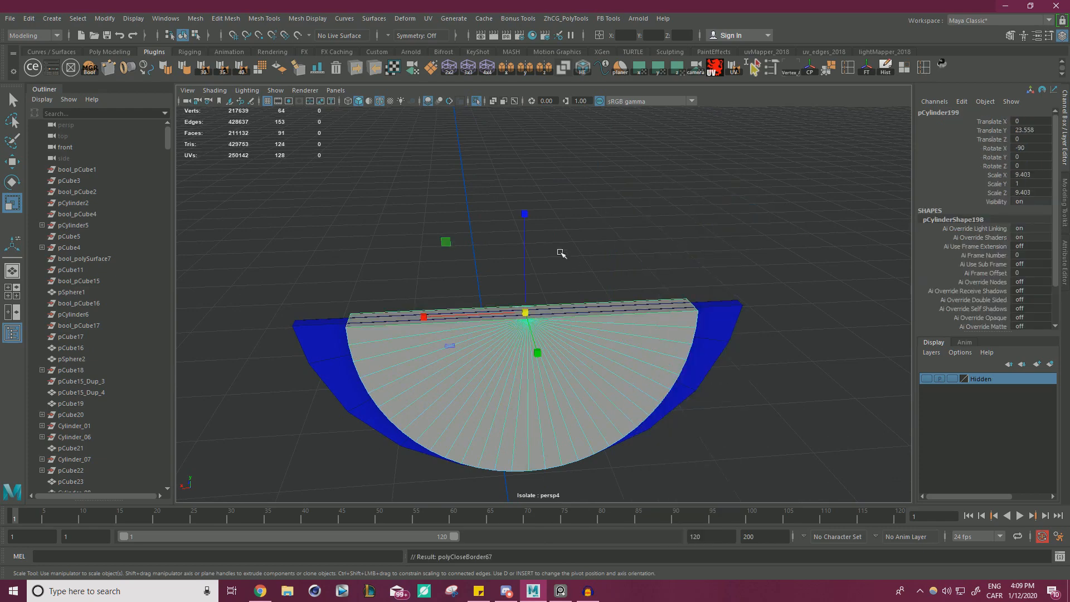
Widen the half-cylinder to a Scale X of about 11.953 to match the old half-disc's width.
{"action": "left_click_drag", "start_coordinate": [561, 253], "coordinate": [485, 272], "text": "alt"}
{"action": "left_click_drag", "start_coordinate": [422, 283], "coordinate": [402, 282]}
{"action": "left_click_drag", "start_coordinate": [402, 282], "coordinate": [502, 296], "text": "alt"}
{"action": "right_click_drag", "start_coordinate": [458, 238], "coordinate": [503, 220]}
Move the vertices of the half-cylinder's front and back sides to match the old half-disc's thickness.
{"action": "left_click", "coordinate": [645, 352]}
{"action": "left_click_drag", "start_coordinate": [647, 352], "coordinate": [723, 323], "text": "alt"}
{"action": "right_click_drag", "start_coordinate": [753, 257], "coordinate": [702, 261]}
{"action": "left_click_drag", "start_coordinate": [699, 273], "coordinate": [697, 249], "text": "alt"}
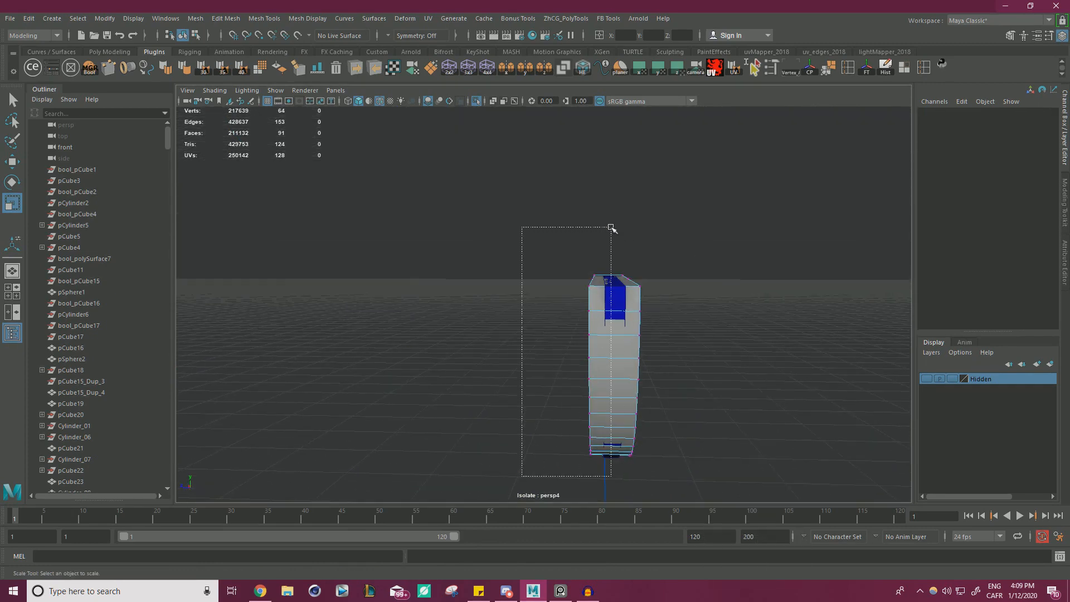
{"action": "left_click_drag", "start_coordinate": [611, 228], "coordinate": [611, 228]}
{"action": "left_click_drag", "start_coordinate": [611, 228], "coordinate": [681, 351], "text": "alt"}
{"action": "key", "text": "w"}
{"action": "left_click_drag", "start_coordinate": [509, 353], "coordinate": [522, 354]}
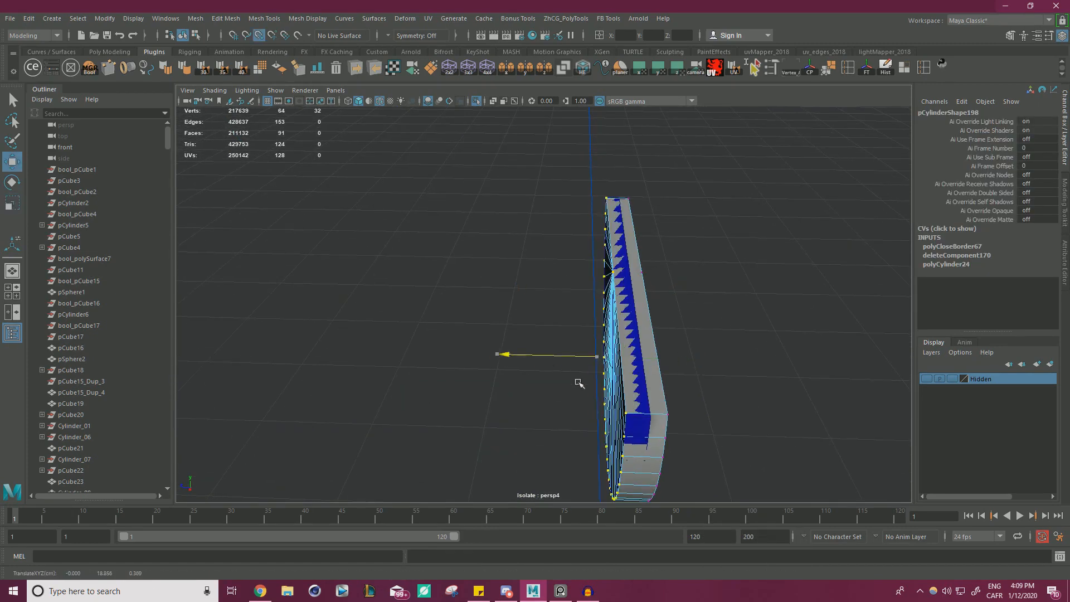
{"action": "left_click_drag", "start_coordinate": [628, 417], "coordinate": [611, 266], "text": "alt"}
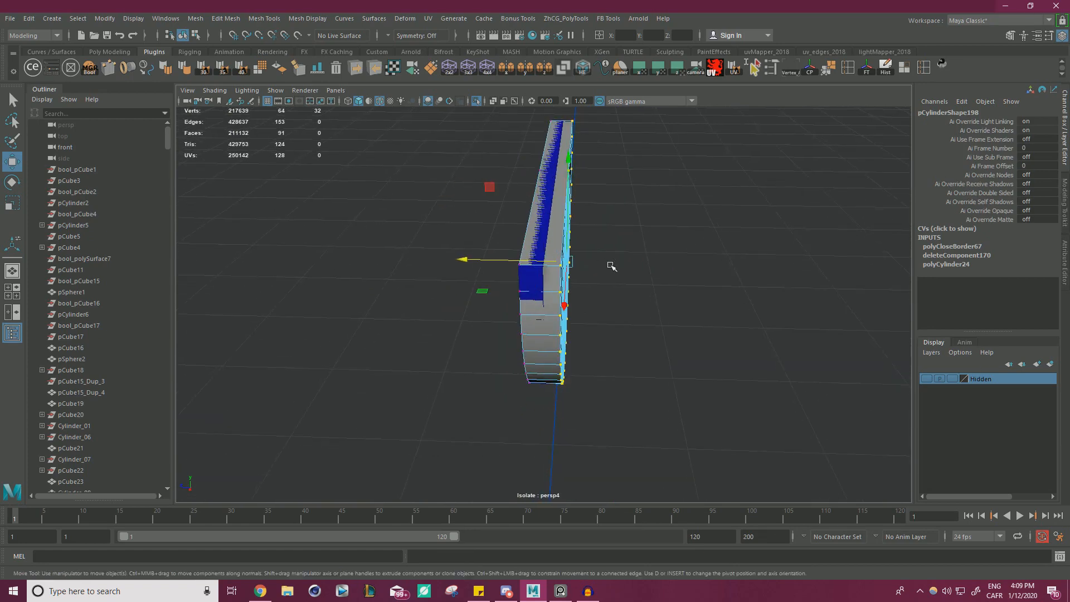
{"action": "left_click_drag", "start_coordinate": [608, 266], "coordinate": [492, 258], "text": "alt"}
{"action": "right_click_drag", "start_coordinate": [624, 220], "coordinate": [661, 203]}
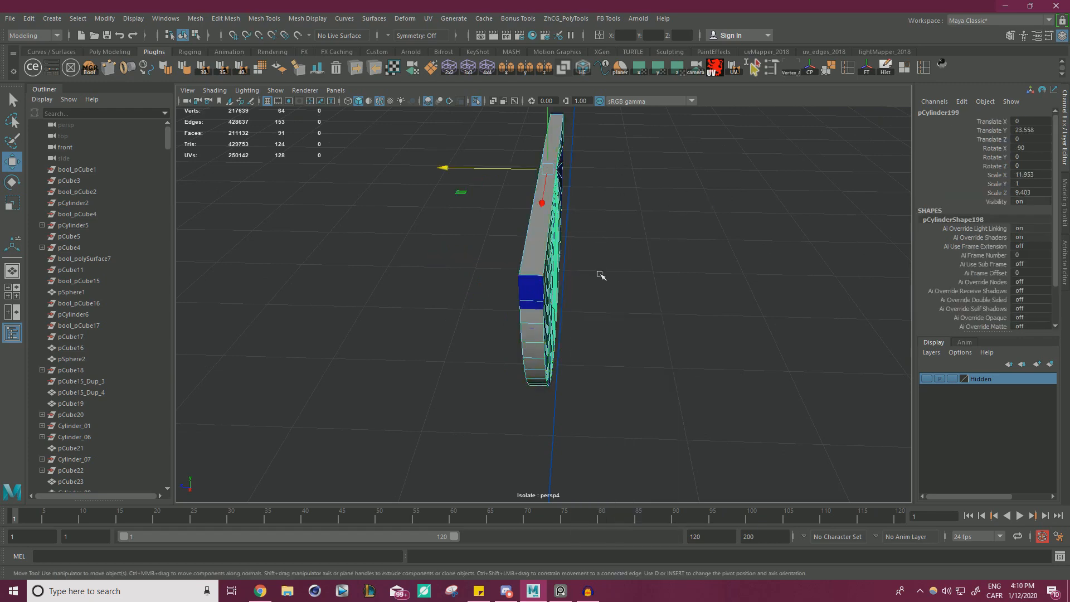
Delete the old low-poly half-disc, select the new one and leave isolation to show the full typewriter.
{"action": "left_click", "coordinate": [530, 282]}
{"action": "key", "text": "Delete"}
{"action": "scroll", "coordinate": [396, 281], "scroll_direction": "down", "scroll_amount": 3}
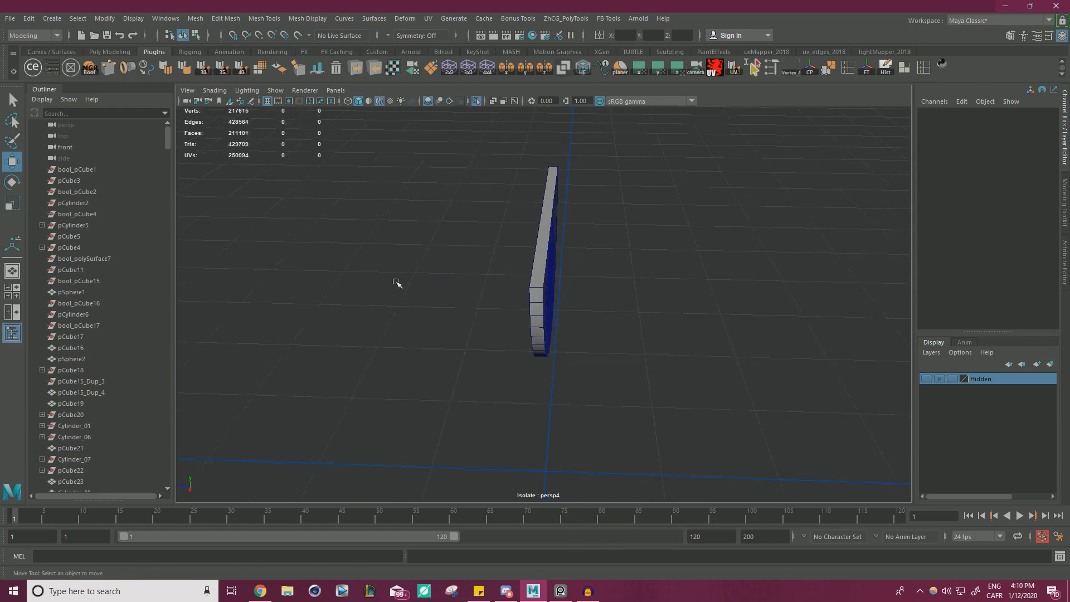
{"action": "left_click_drag", "start_coordinate": [396, 281], "coordinate": [305, 272], "text": "alt"}
{"action": "scroll", "coordinate": [312, 270], "scroll_direction": "up", "scroll_amount": 3}
{"action": "left_click_drag", "start_coordinate": [545, 219], "coordinate": [446, 127]}
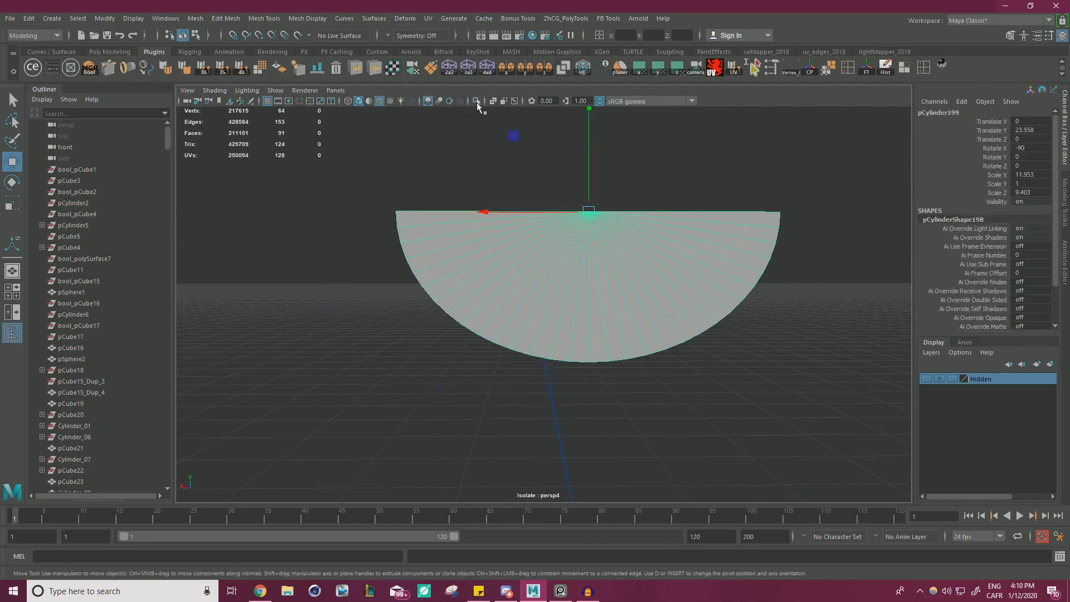
{"action": "left_click", "coordinate": [477, 103]}
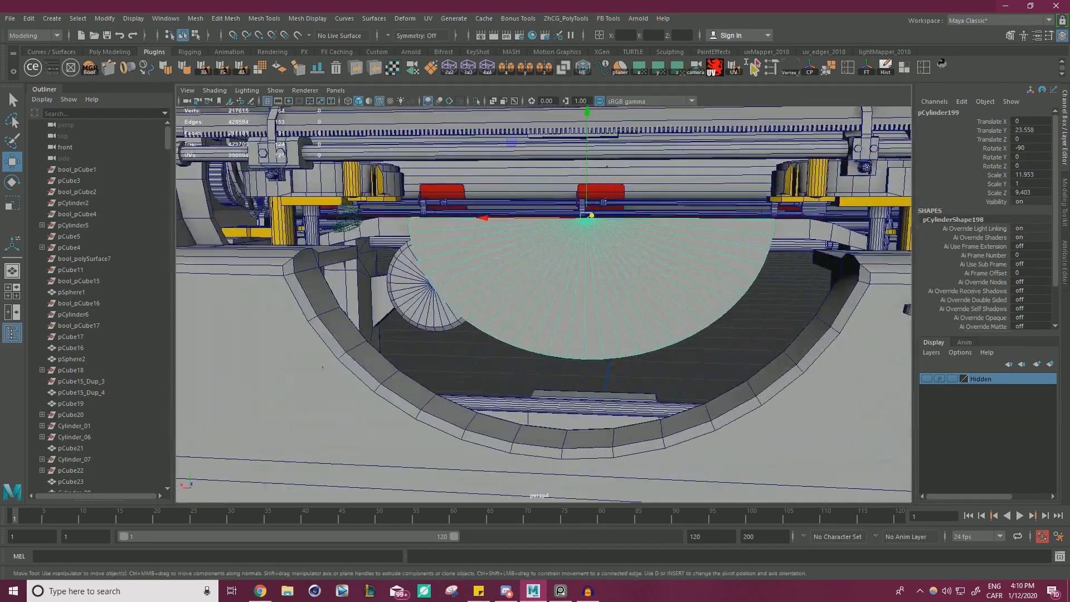
Switch to the reference board, place the Underwood type-segment photo beside the viewport, and compare the new half-disc with it.
{"action": "key", "text": "alt+Tab"}
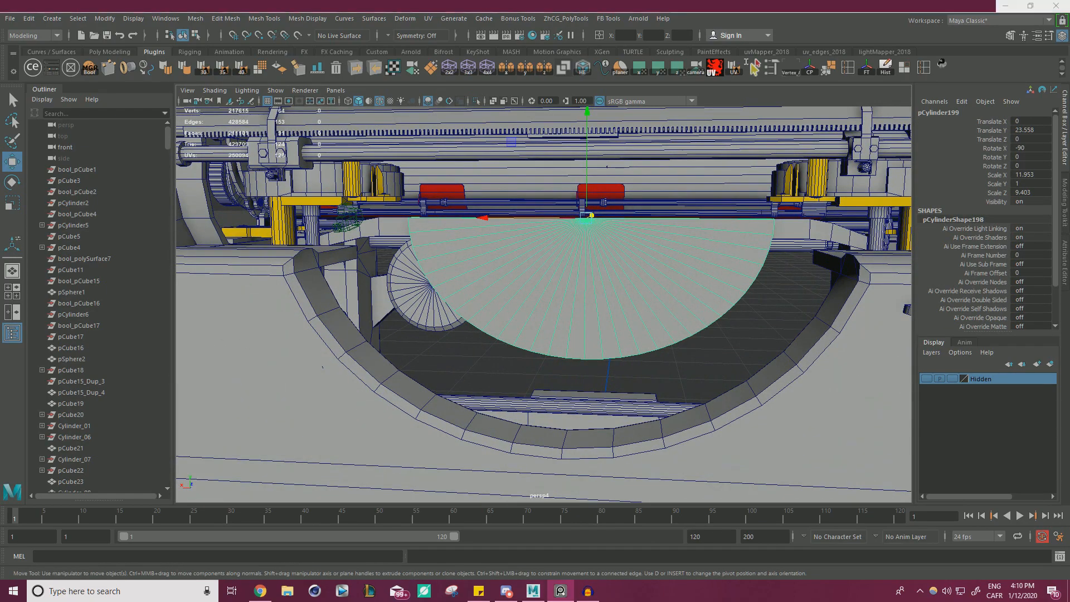
{"action": "scroll", "coordinate": [552, 346], "scroll_direction": "down", "scroll_amount": 9}
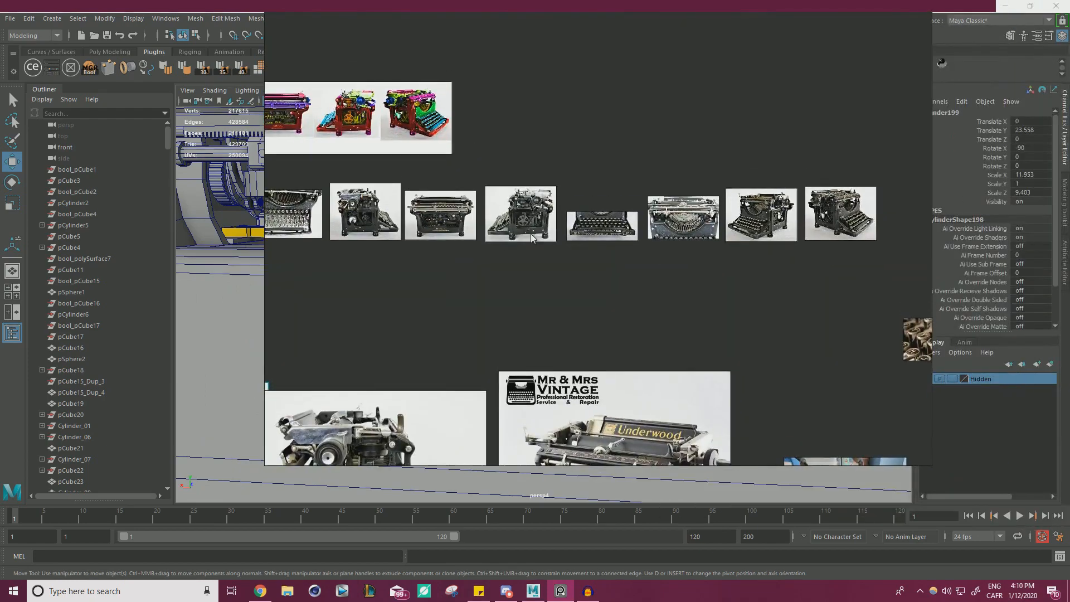
{"action": "scroll", "coordinate": [548, 351], "scroll_direction": "up", "scroll_amount": 11}
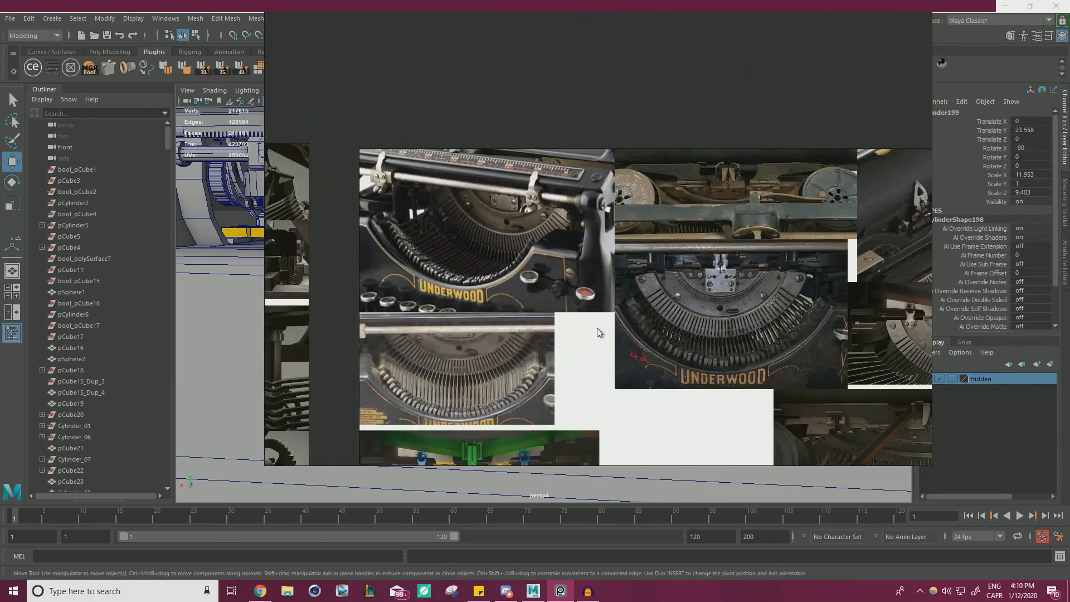
{"action": "scroll", "coordinate": [613, 326], "scroll_direction": "up", "scroll_amount": 2}
{"action": "right_click_drag", "start_coordinate": [521, 293], "coordinate": [0, 304]}
{"action": "right_click_drag", "start_coordinate": [204, 296], "coordinate": [115, 288]}
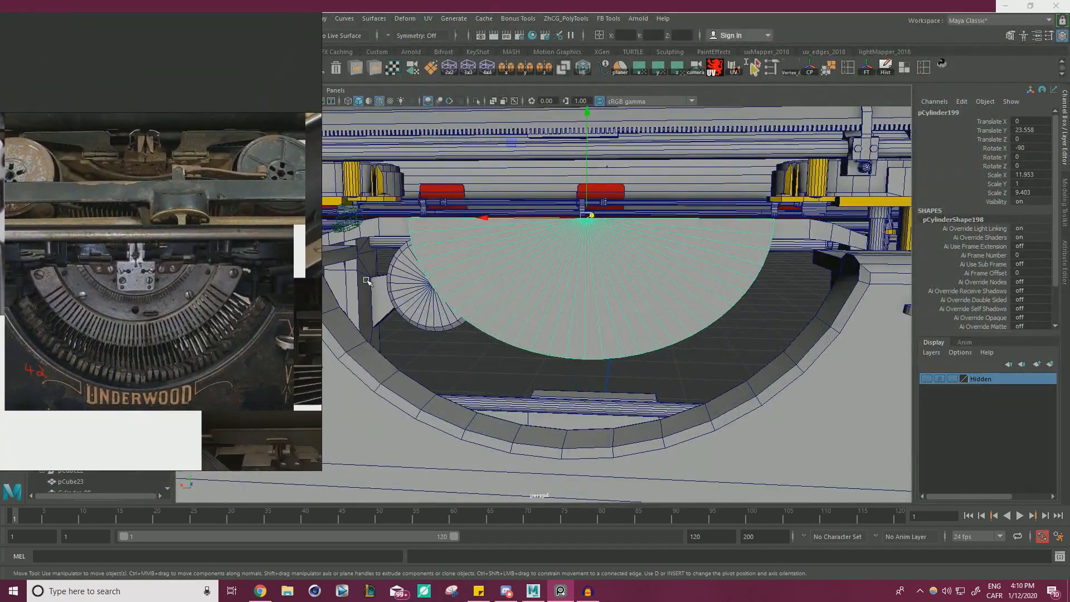
{"action": "left_click_drag", "start_coordinate": [436, 239], "coordinate": [514, 247], "text": "alt"}
{"action": "left_click_drag", "start_coordinate": [619, 264], "coordinate": [553, 270], "text": "alt"}
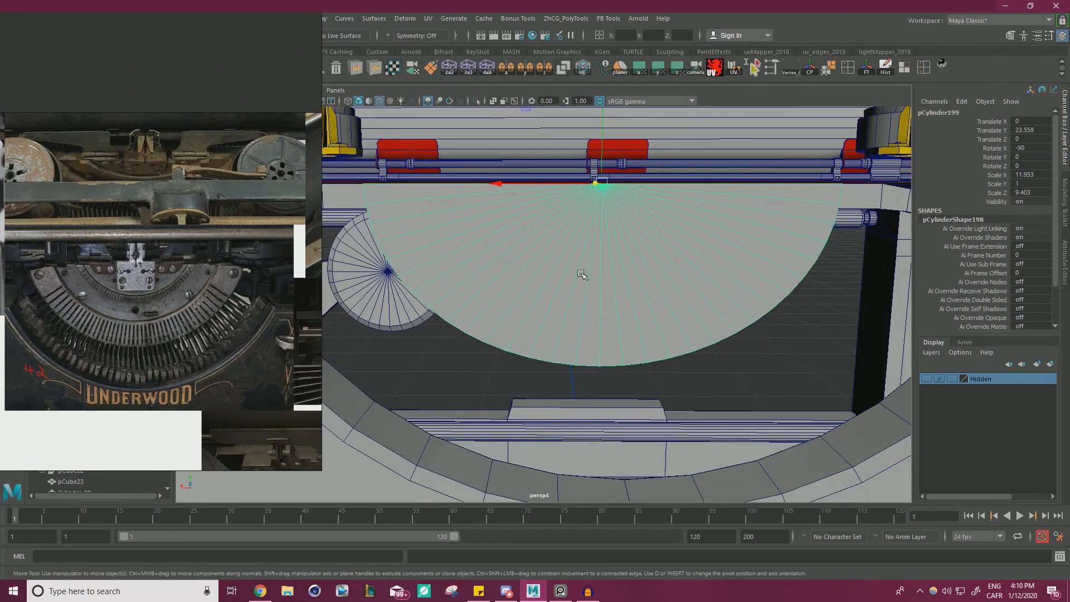
{"action": "right_click_drag", "start_coordinate": [581, 274], "coordinate": [355, 272], "text": "alt"}
{"action": "left_click_drag", "start_coordinate": [521, 245], "coordinate": [454, 252], "text": "alt"}
{"action": "right_click_drag", "start_coordinate": [474, 290], "coordinate": [679, 320], "text": "alt"}
{"action": "mouse_move", "coordinate": [549, 279]}
{"action": "left_mouse_down", "text": "alt"}
{"action": "mouse_move", "coordinate": [580, 283]}
{"action": "mouse_move", "coordinate": [541, 276]}
{"action": "left_mouse_up", "text": "alt"}
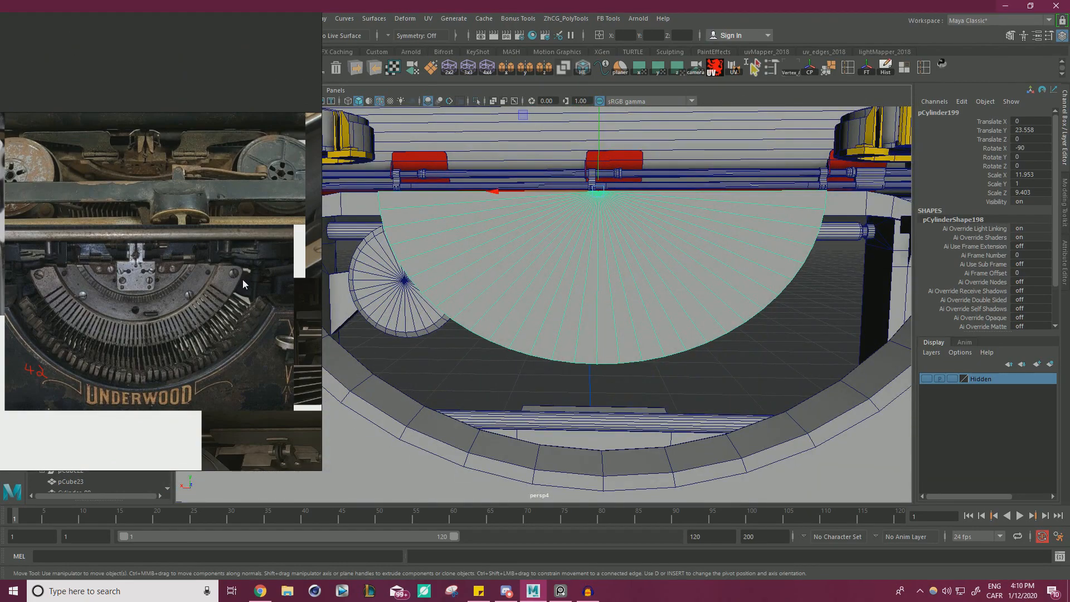
Bevel the corner edges at both ends of the half-disc's straight side with 2 segments and a 0.6 fraction.
{"action": "middle_click_drag", "start_coordinate": [458, 234], "coordinate": [549, 273], "text": "alt"}
{"action": "right_click_drag", "start_coordinate": [549, 273], "coordinate": [690, 328], "text": "alt"}
{"action": "left_click_drag", "start_coordinate": [691, 334], "coordinate": [547, 281], "text": "alt"}
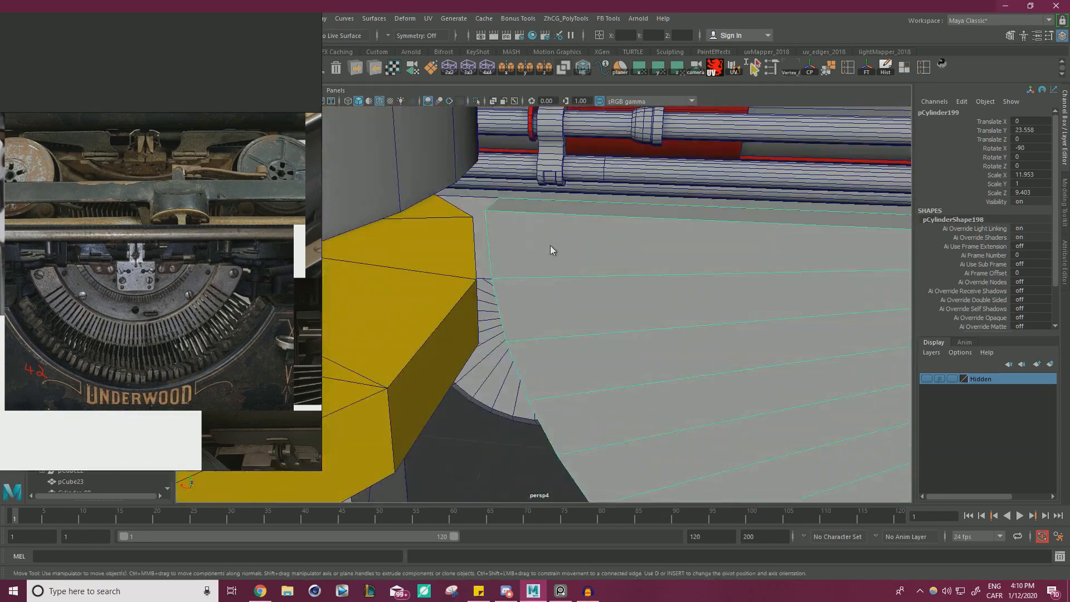
{"action": "right_click_drag", "start_coordinate": [550, 249], "coordinate": [549, 217]}
{"action": "left_click", "coordinate": [492, 203]}
{"action": "left_click_drag", "start_coordinate": [493, 203], "coordinate": [602, 252], "text": "alt"}
{"action": "key", "text": "ctrl+b"}
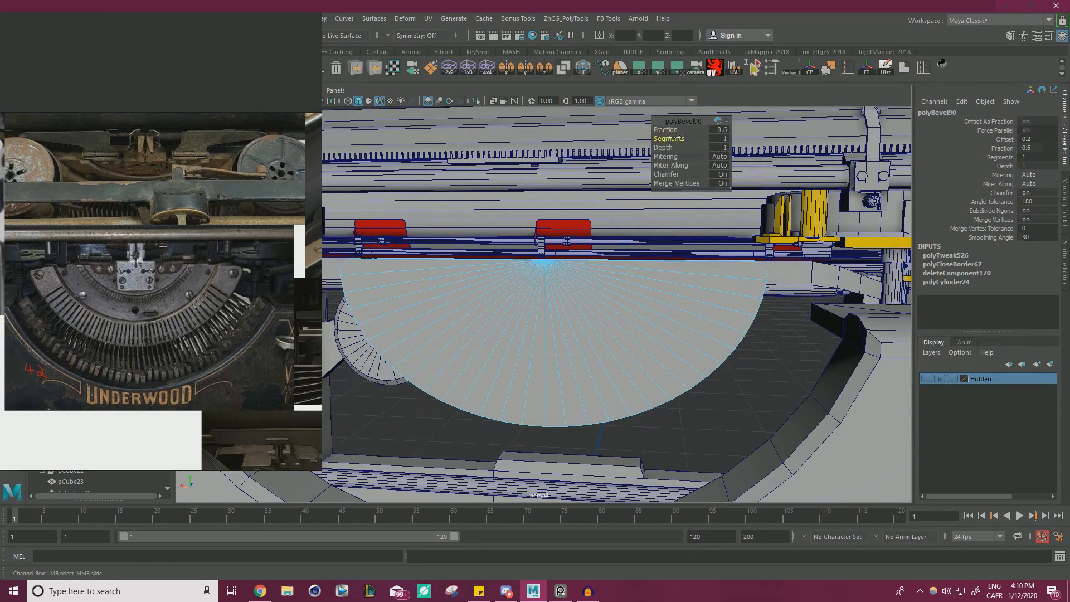
{"action": "scroll", "coordinate": [733, 247], "scroll_direction": "down", "scroll_amount": 3}
{"action": "left_click_drag", "start_coordinate": [734, 246], "coordinate": [681, 269], "text": "alt"}
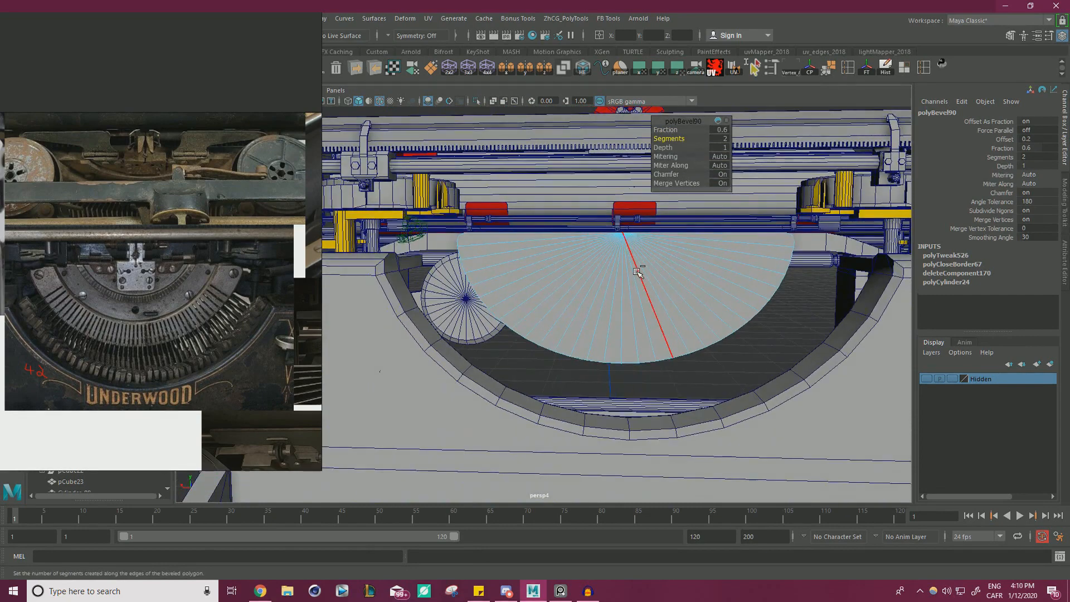
{"action": "key", "text": "w"}
{"action": "right_click_drag", "start_coordinate": [636, 269], "coordinate": [689, 251]}
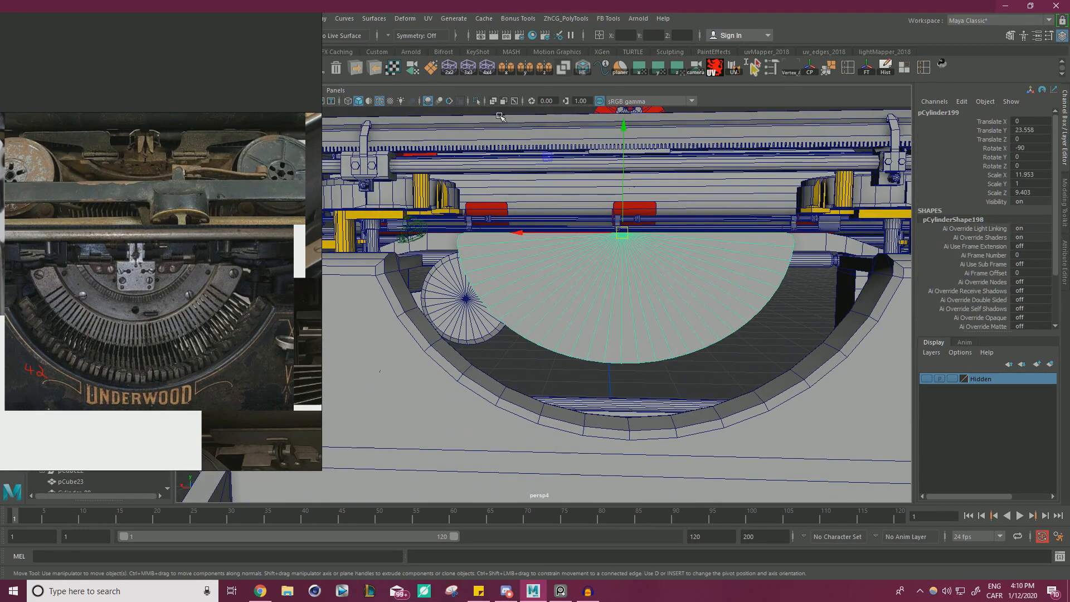
Isolate the bevelled half-disc and bring its flat upper face into view.
{"action": "left_click", "coordinate": [477, 101]}
{"action": "left_click", "coordinate": [186, 195]}
{"action": "key", "text": "ctrl+m"}
{"action": "left_click_drag", "start_coordinate": [563, 255], "coordinate": [656, 332], "text": "alt"}
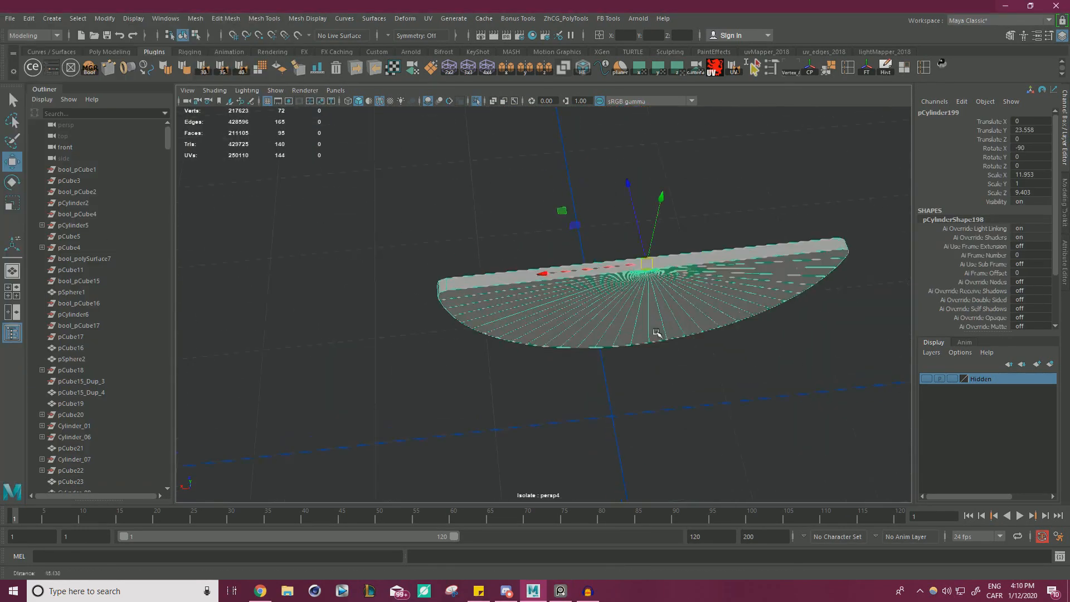
{"action": "scroll", "coordinate": [656, 332], "scroll_direction": "up", "scroll_amount": 4}
{"action": "middle_click_drag", "start_coordinate": [714, 290], "coordinate": [609, 296], "text": "alt"}
{"action": "scroll", "coordinate": [609, 295], "scroll_direction": "up", "scroll_amount": 3}
Cut an edge across the middle of the flat upper face between the two centre vertices, and leave isolation.
{"action": "right_click_drag", "start_coordinate": [671, 208], "coordinate": [785, 280]}
{"action": "left_click", "coordinate": [643, 176]}
{"action": "left_click", "coordinate": [660, 211], "text": "shift"}
{"action": "key", "text": "w"}
{"action": "right_click_drag", "start_coordinate": [605, 191], "coordinate": [657, 174]}
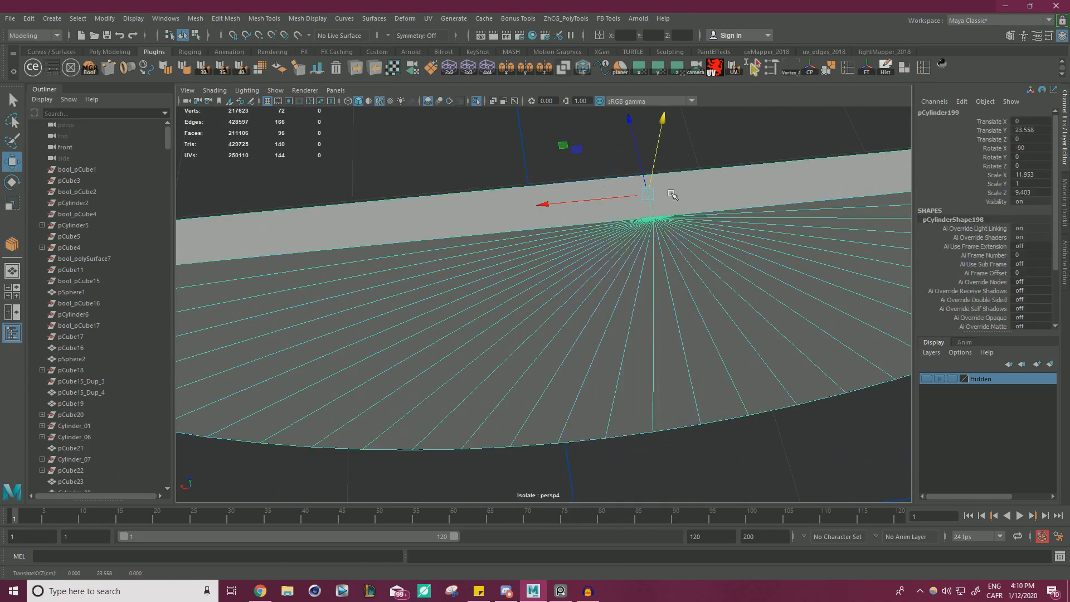
{"action": "scroll", "coordinate": [664, 191], "scroll_direction": "down", "scroll_amount": 4}
{"action": "mouse_move", "coordinate": [664, 191]}
{"action": "left_mouse_down", "text": "alt"}
{"action": "mouse_move", "coordinate": [547, 178]}
{"action": "mouse_move", "coordinate": [745, 193]}
{"action": "mouse_move", "coordinate": [676, 203]}
{"action": "left_mouse_up", "text": "alt"}
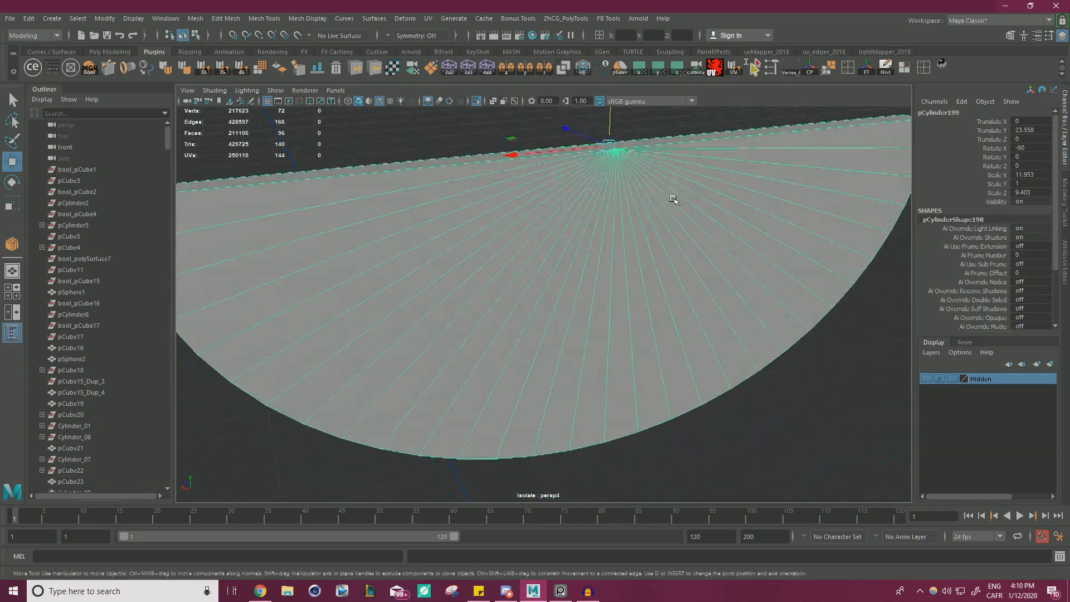
{"action": "right_click_drag", "start_coordinate": [675, 202], "coordinate": [502, 207], "text": "alt"}
{"action": "left_click_drag", "start_coordinate": [501, 208], "coordinate": [349, 220], "text": "alt"}
{"action": "left_click", "coordinate": [478, 101]}
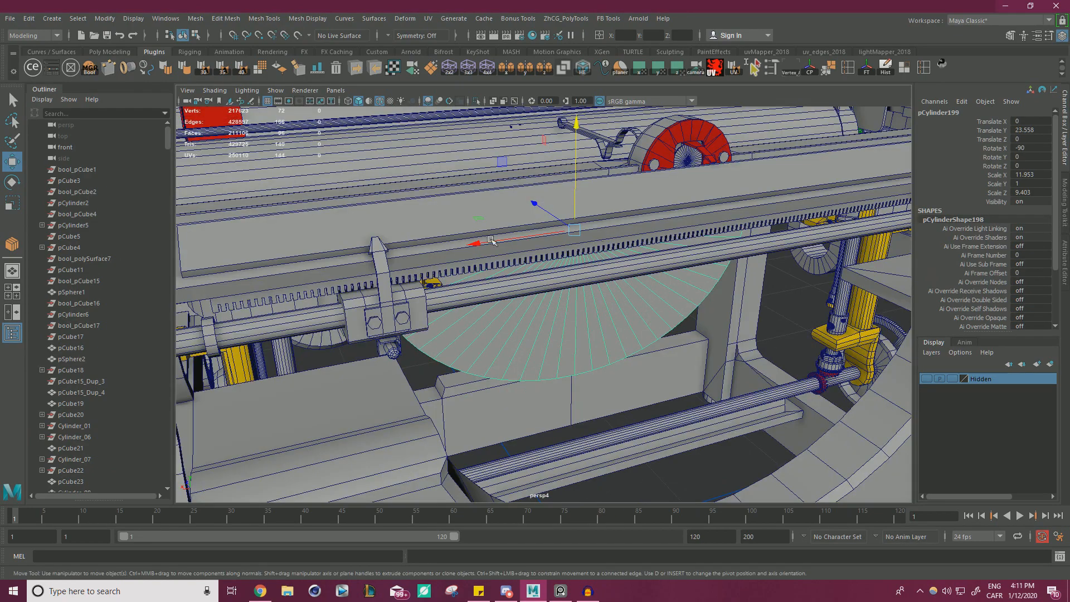
Switch to the reference board, examine the type segment's concentric bands, and keep the photo beside a front view of the half-disc.
{"action": "key", "text": "alt+Tab"}
{"action": "scroll", "coordinate": [401, 303], "scroll_direction": "up", "scroll_amount": 5}
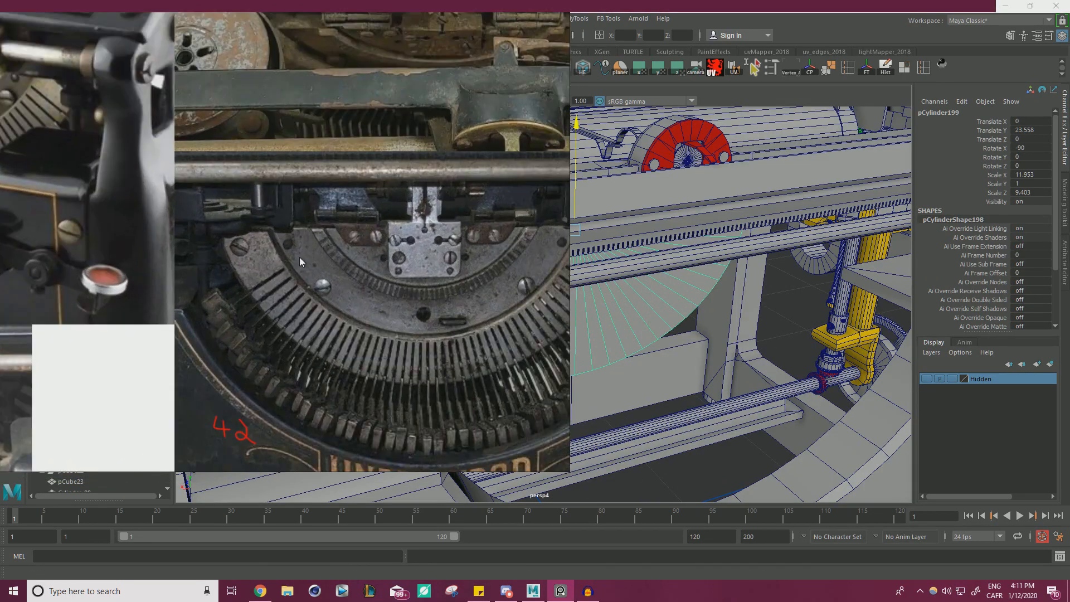
{"action": "right_click_drag", "start_coordinate": [450, 277], "coordinate": [295, 287]}
{"action": "scroll", "coordinate": [296, 287], "scroll_direction": "down", "scroll_amount": 2}
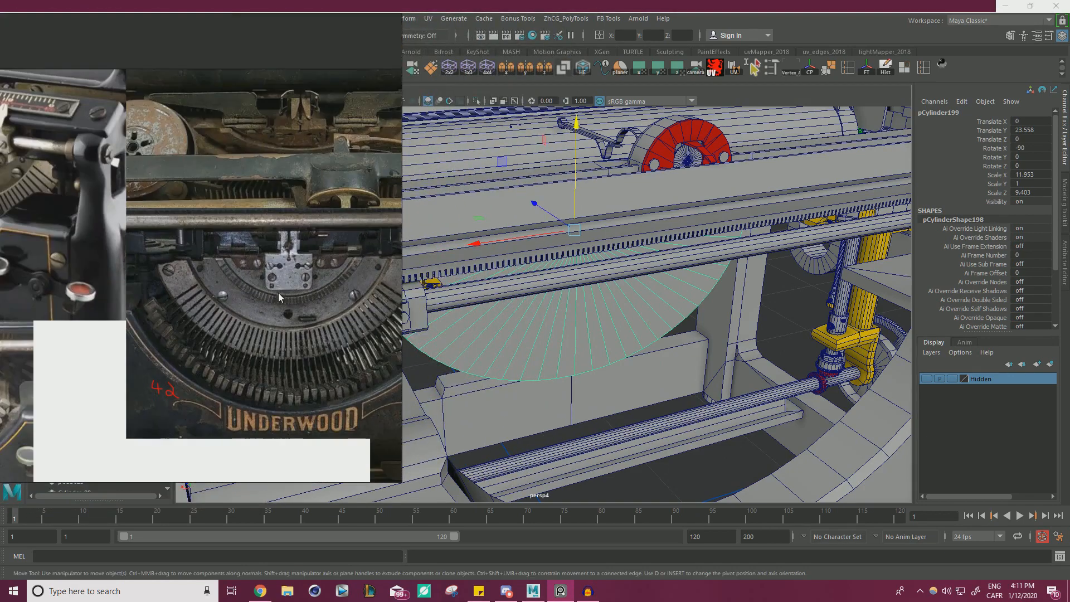
{"action": "middle_click_drag", "start_coordinate": [278, 292], "coordinate": [230, 96]}
{"action": "right_click_drag", "start_coordinate": [260, 133], "coordinate": [175, 477]}
{"action": "left_click_drag", "start_coordinate": [579, 387], "coordinate": [506, 341], "text": "alt"}
{"action": "right_click_drag", "start_coordinate": [506, 341], "coordinate": [474, 317], "text": "alt"}
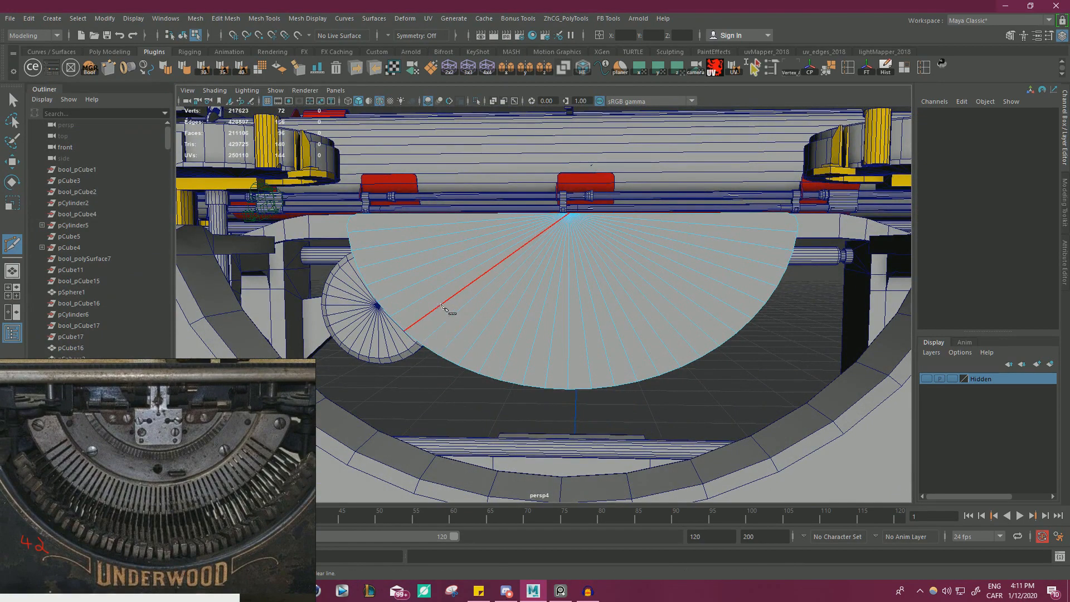
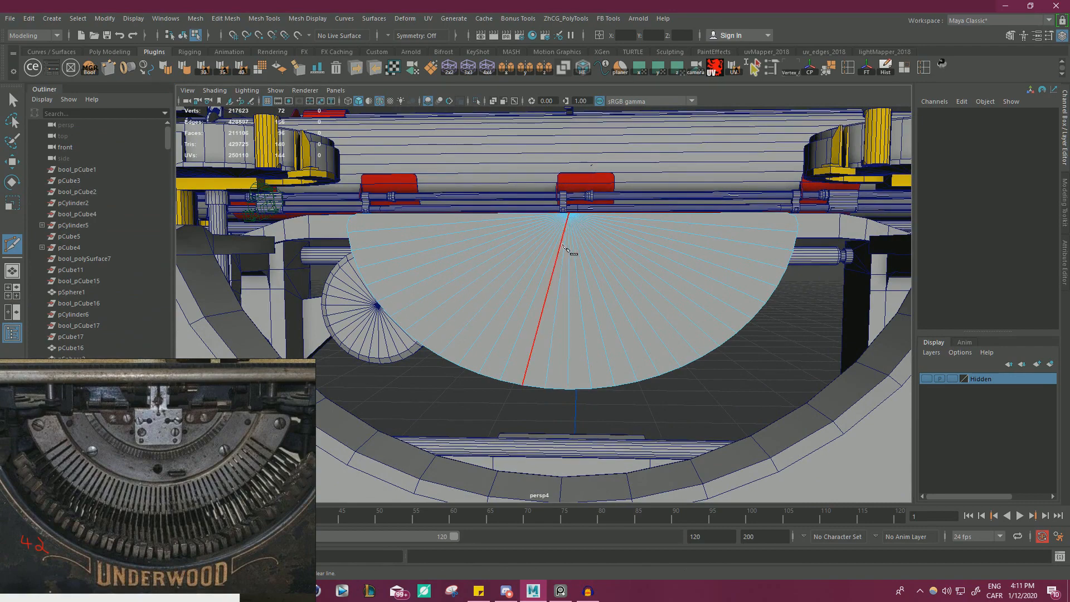
Try to inset the faces of the half-disc's flat front by extruding them with an offset of 1.3.
{"action": "key", "text": "w"}
{"action": "right_click_drag", "start_coordinate": [458, 234], "coordinate": [455, 262]}
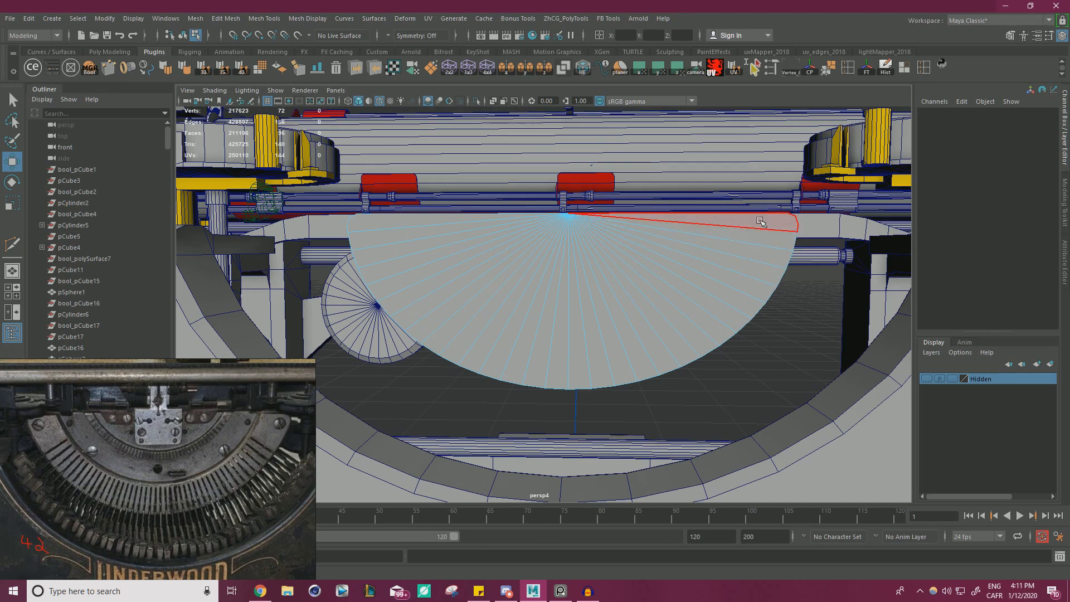
{"action": "left_click", "coordinate": [547, 309]}
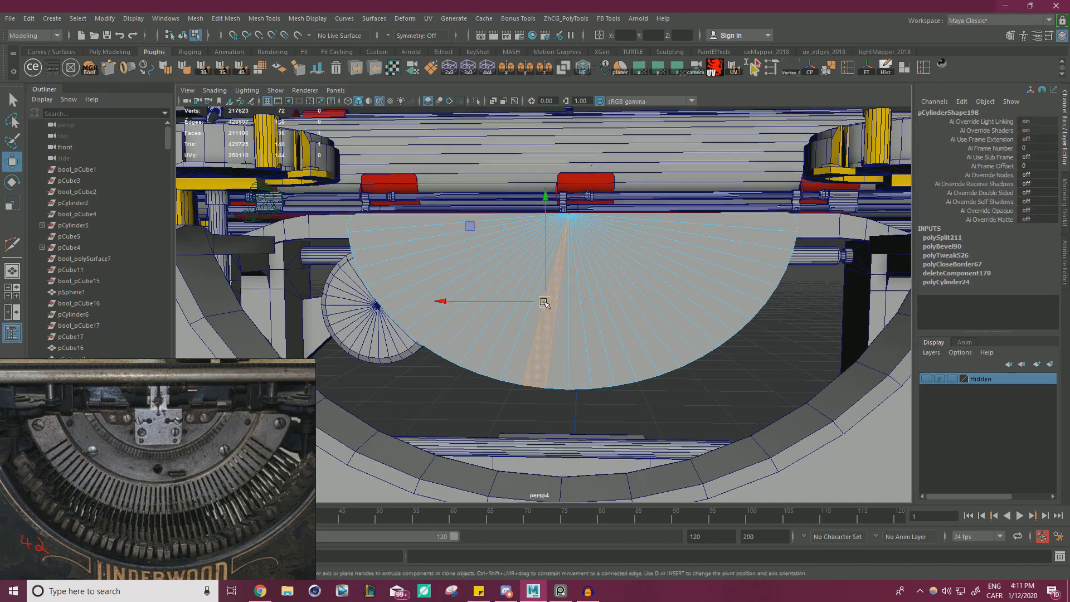
{"action": "left_click", "coordinate": [560, 334]}
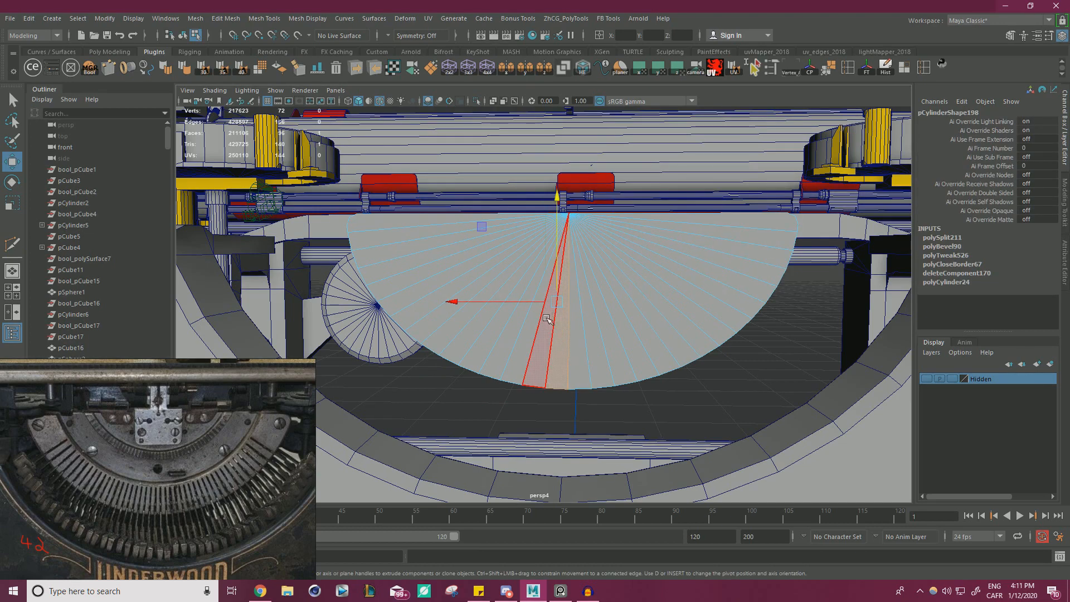
{"action": "left_click_drag", "start_coordinate": [518, 152], "coordinate": [584, 229]}
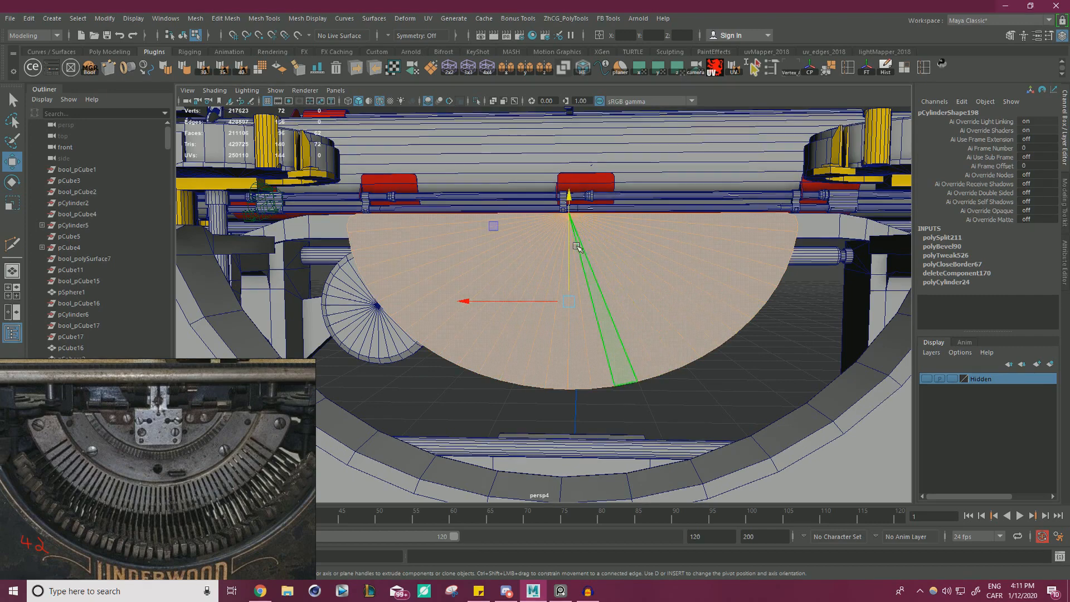
{"action": "key", "text": "ctrl+e"}
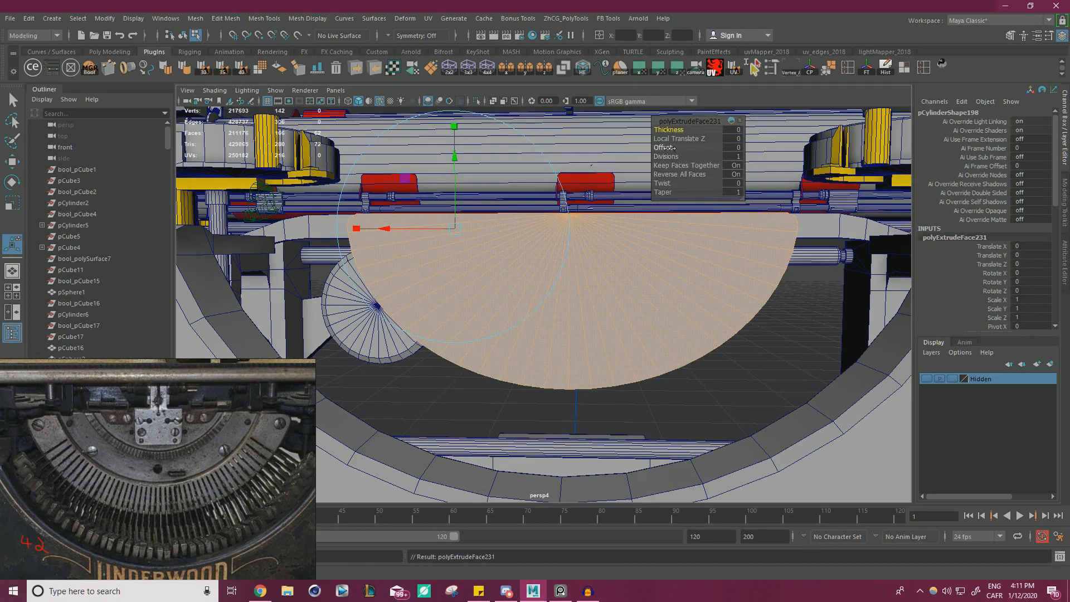
{"action": "left_click_drag", "start_coordinate": [669, 147], "coordinate": [676, 147]}
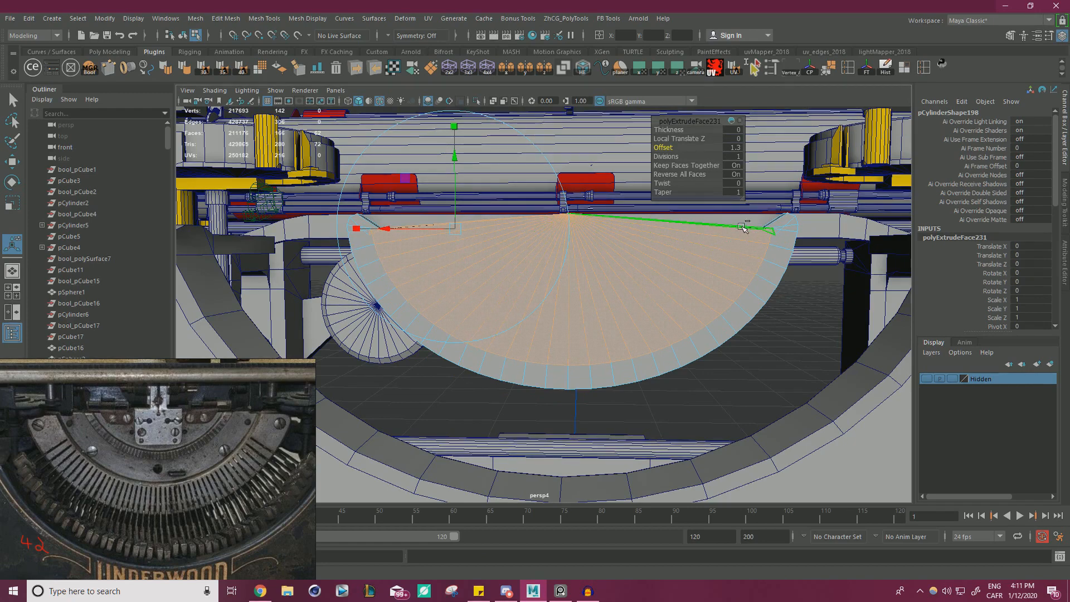
{"action": "key", "text": "ctrl+z"}
{"action": "key", "text": "ctrl+z"}
{"action": "key", "text": "w"}
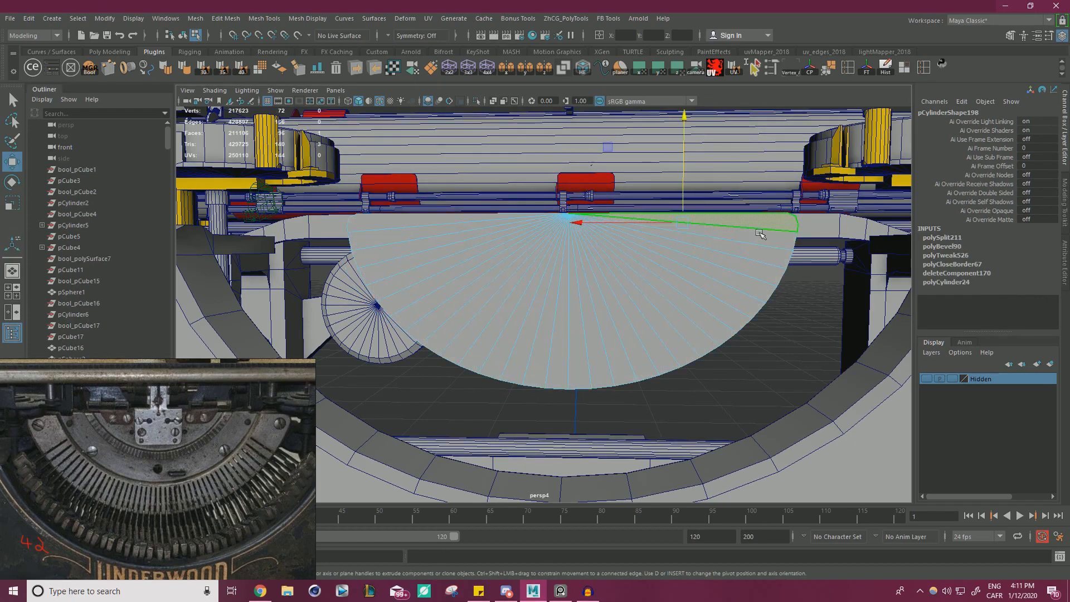
{"action": "left_click", "coordinate": [759, 238], "text": "shift"}
{"action": "left_click", "coordinate": [756, 253], "text": "shift"}
{"action": "left_click", "coordinate": [746, 279], "text": "shift"}
{"action": "left_click", "coordinate": [752, 267], "text": "shift"}
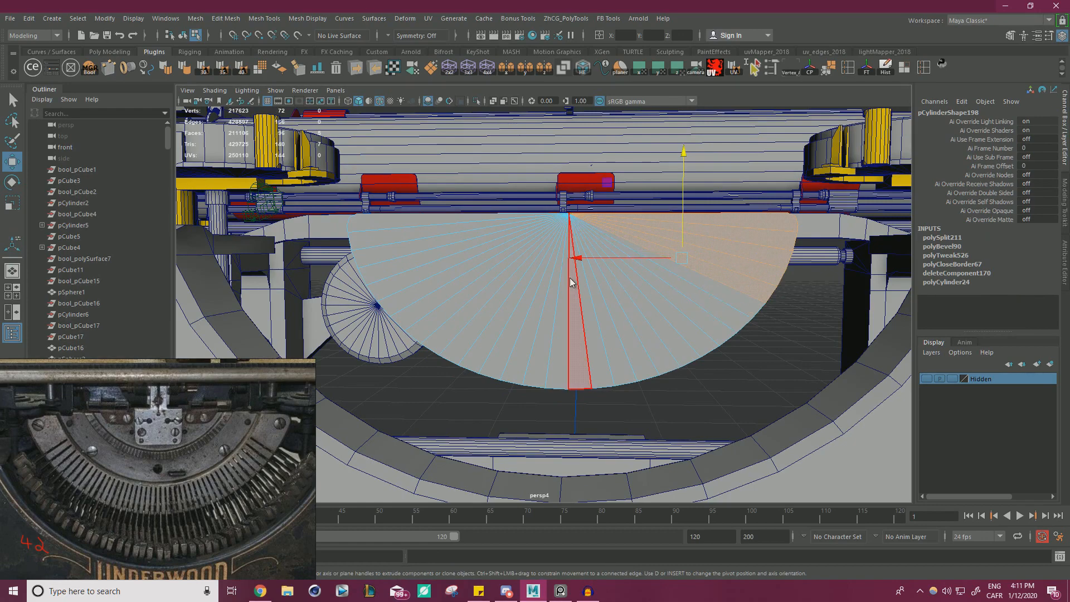
{"action": "right_click_drag", "start_coordinate": [570, 278], "coordinate": [684, 240]}
{"action": "left_click", "coordinate": [733, 375]}
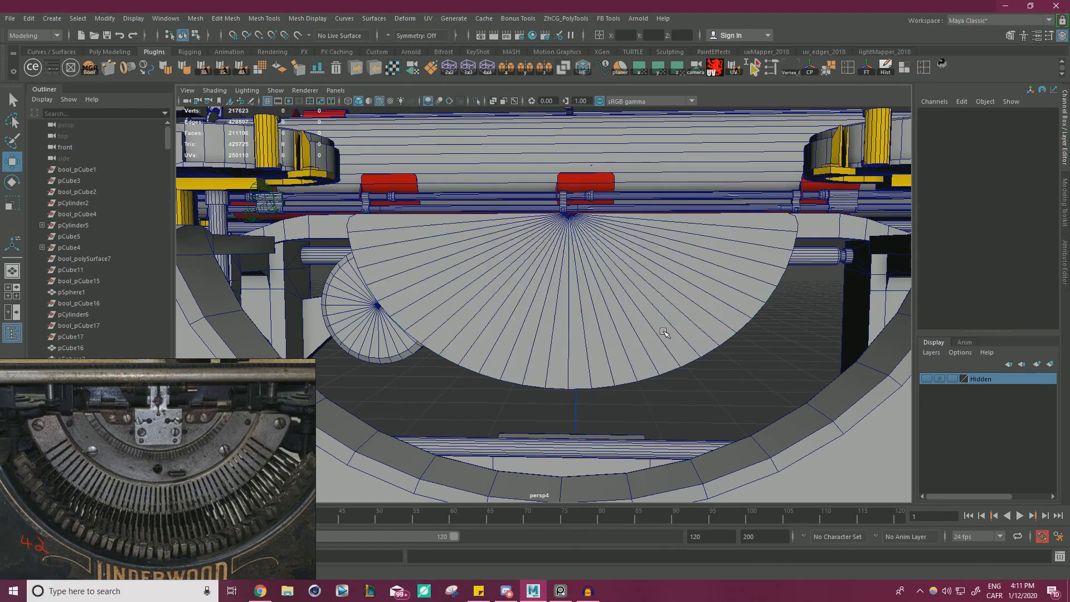
Isolate the half-disc and connect the two bevelled-corner vertices at one end of its flat face to the centre vertex.
{"action": "left_click", "coordinate": [664, 332]}
{"action": "key", "text": "ctrl+1"}
{"action": "left_click_drag", "start_coordinate": [664, 332], "coordinate": [363, 234], "text": "alt"}
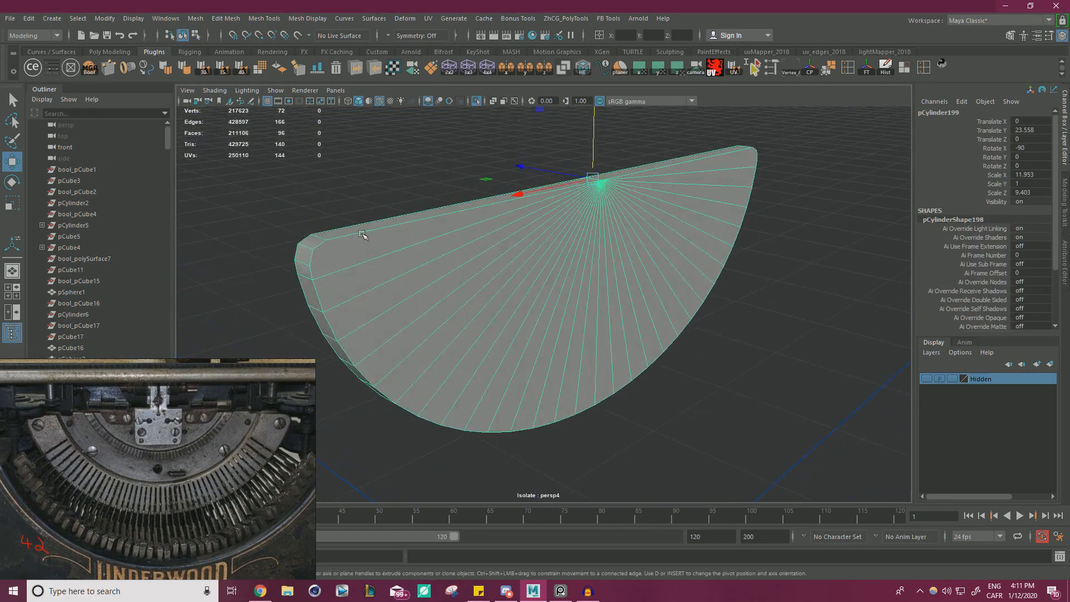
{"action": "right_click_drag", "start_coordinate": [362, 234], "coordinate": [299, 232]}
{"action": "left_click", "coordinate": [312, 255]}
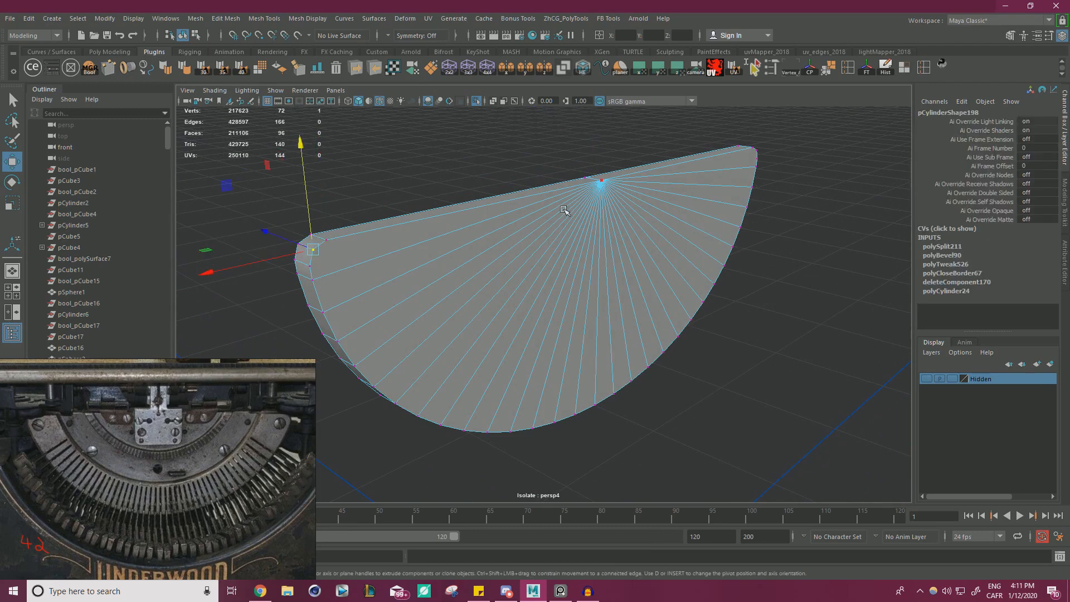
{"action": "right_click_drag", "start_coordinate": [588, 256], "coordinate": [577, 319], "text": "shift"}
{"action": "key", "text": "w"}
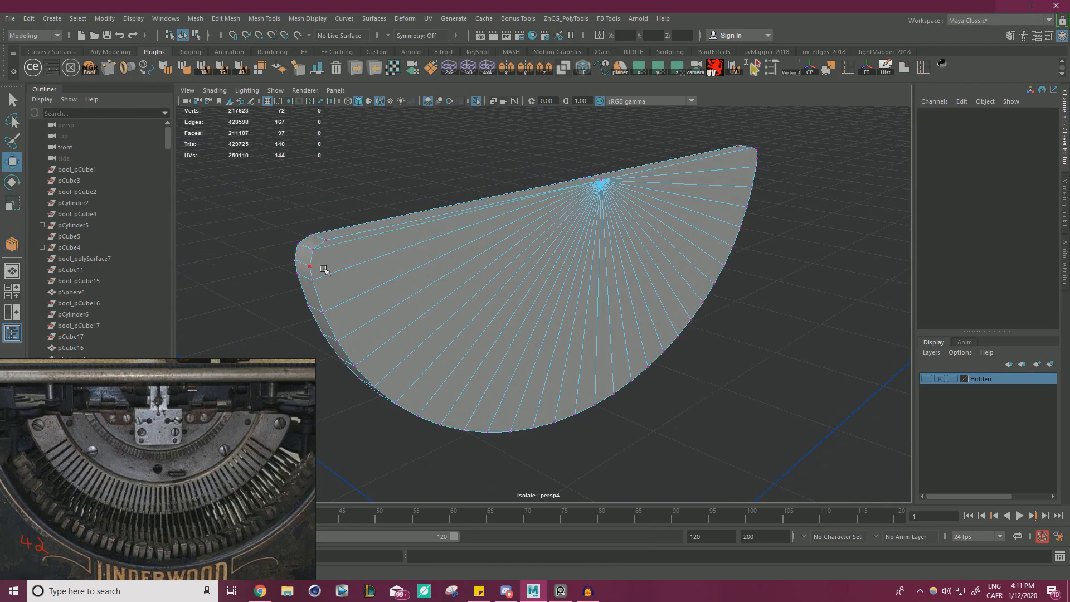
{"action": "left_click", "coordinate": [324, 269]}
{"action": "right_click_drag", "start_coordinate": [610, 263], "coordinate": [592, 256], "text": "shift"}
{"action": "key", "text": "w"}
Connect the two bevelled-corner vertices at the other end of the same flat face to the centre vertex.
{"action": "scroll", "coordinate": [488, 236], "scroll_direction": "down", "scroll_amount": 2}
{"action": "left_click_drag", "start_coordinate": [488, 237], "coordinate": [384, 243], "text": "alt"}
{"action": "left_click_drag", "start_coordinate": [574, 243], "coordinate": [502, 260], "text": "alt"}
{"action": "scroll", "coordinate": [501, 260], "scroll_direction": "up", "scroll_amount": 1}
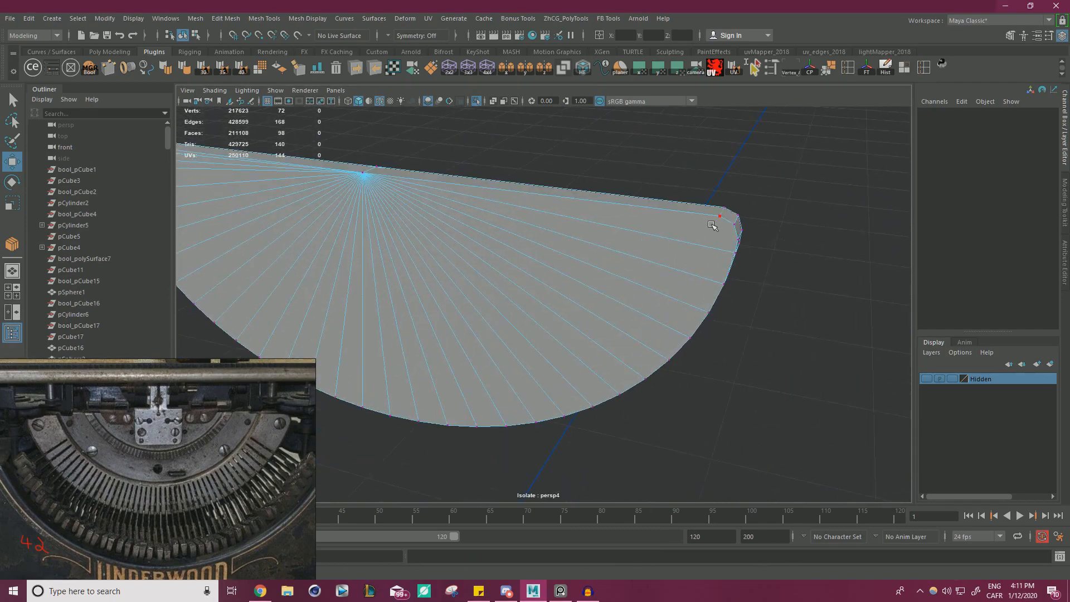
{"action": "left_click", "coordinate": [732, 226]}
{"action": "left_click", "coordinate": [377, 180], "text": "shift"}
{"action": "right_click_drag", "start_coordinate": [501, 233], "coordinate": [485, 227], "text": "shift"}
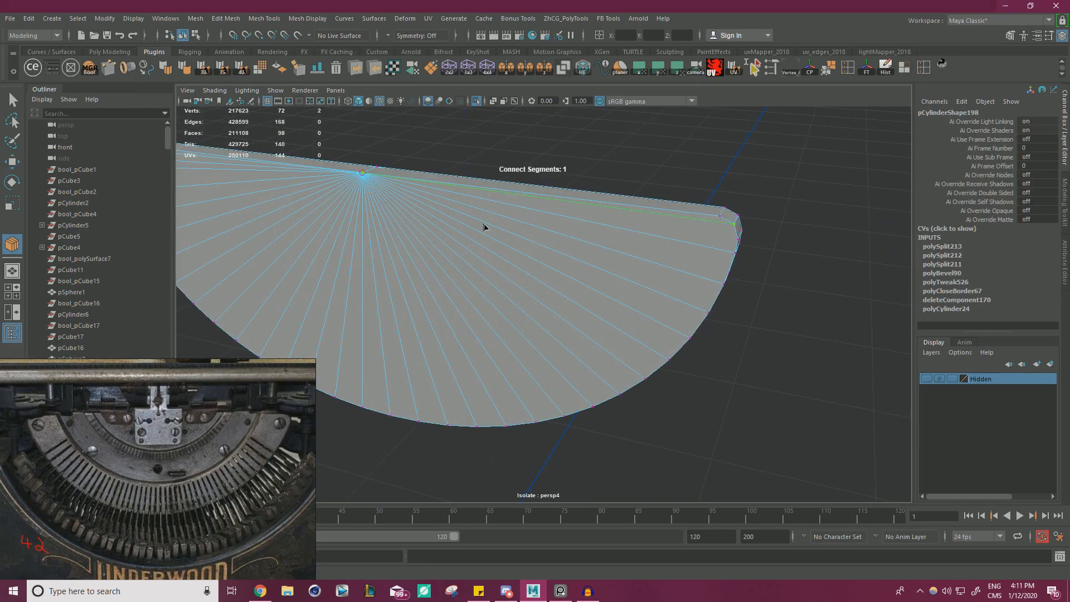
{"action": "key", "text": "w"}
{"action": "left_click", "coordinate": [736, 240]}
{"action": "left_click_drag", "start_coordinate": [736, 239], "coordinate": [522, 224], "text": "alt"}
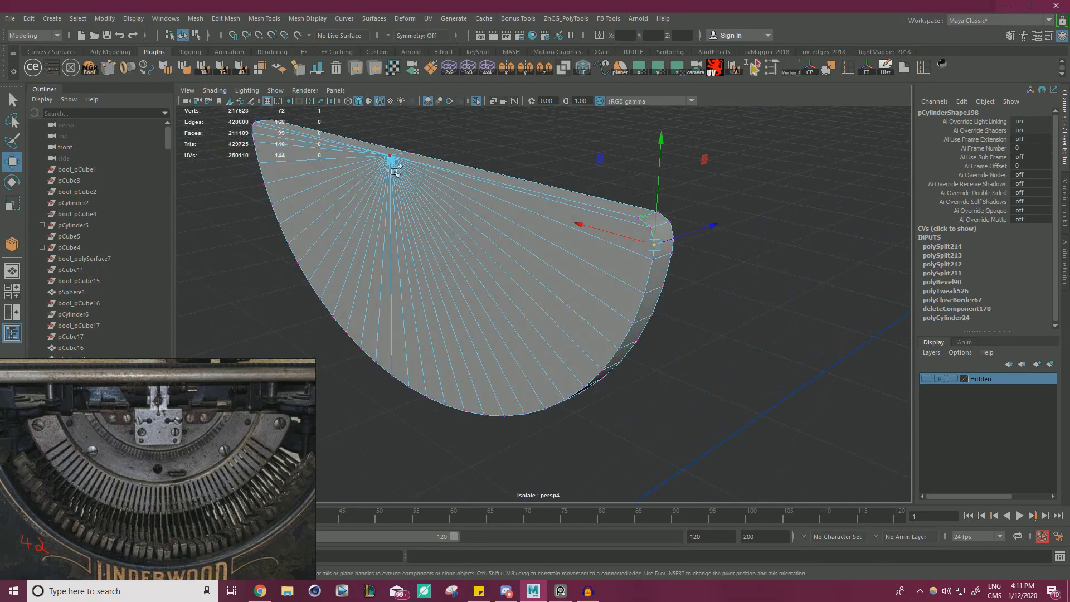
{"action": "right_click_drag", "start_coordinate": [529, 264], "coordinate": [529, 262], "text": "shift"}
{"action": "key", "text": "w"}
{"action": "scroll", "coordinate": [504, 239], "scroll_direction": "down", "scroll_amount": 2}
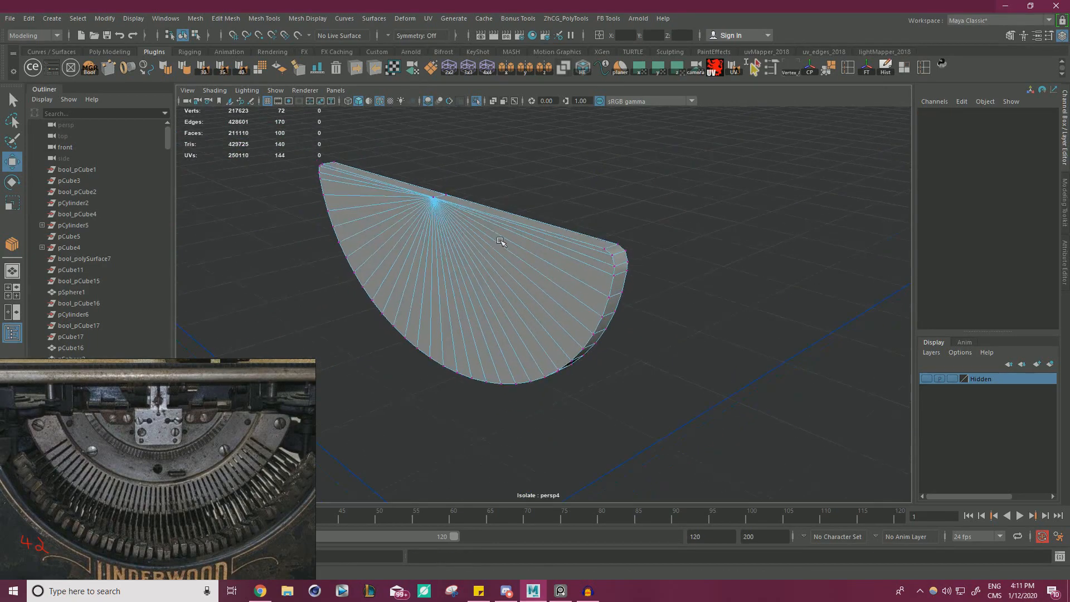
On the opposite flat face, connect the two bevelled-corner vertices at one end to the centre vertex.
{"action": "left_click_drag", "start_coordinate": [504, 239], "coordinate": [358, 292], "text": "alt"}
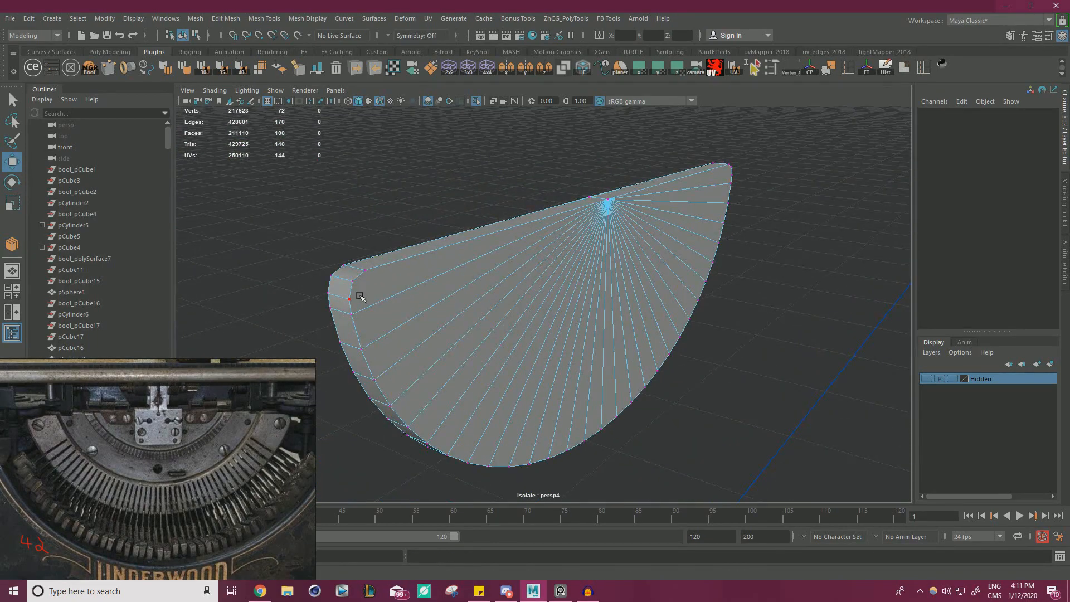
{"action": "left_click", "coordinate": [362, 286]}
{"action": "left_click", "coordinate": [363, 287]}
{"action": "left_click", "coordinate": [610, 208], "text": "shift"}
{"action": "right_click_drag", "start_coordinate": [610, 212], "coordinate": [612, 352], "text": "shift"}
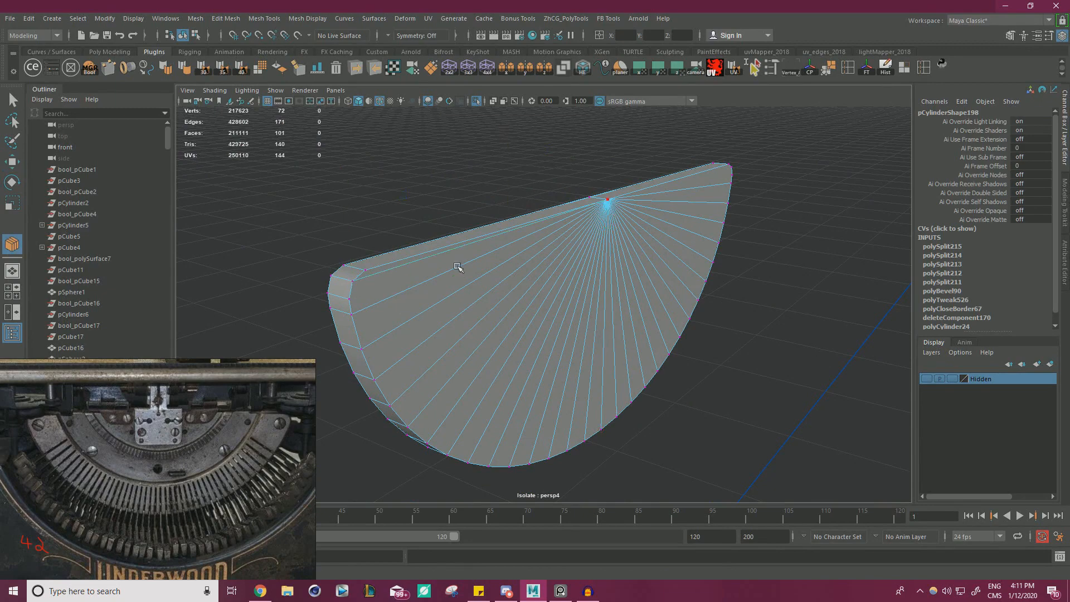
{"action": "left_click", "coordinate": [351, 299]}
{"action": "left_click", "coordinate": [607, 200], "text": "shift"}
{"action": "right_click_drag", "start_coordinate": [677, 270], "coordinate": [715, 336], "text": "shift"}
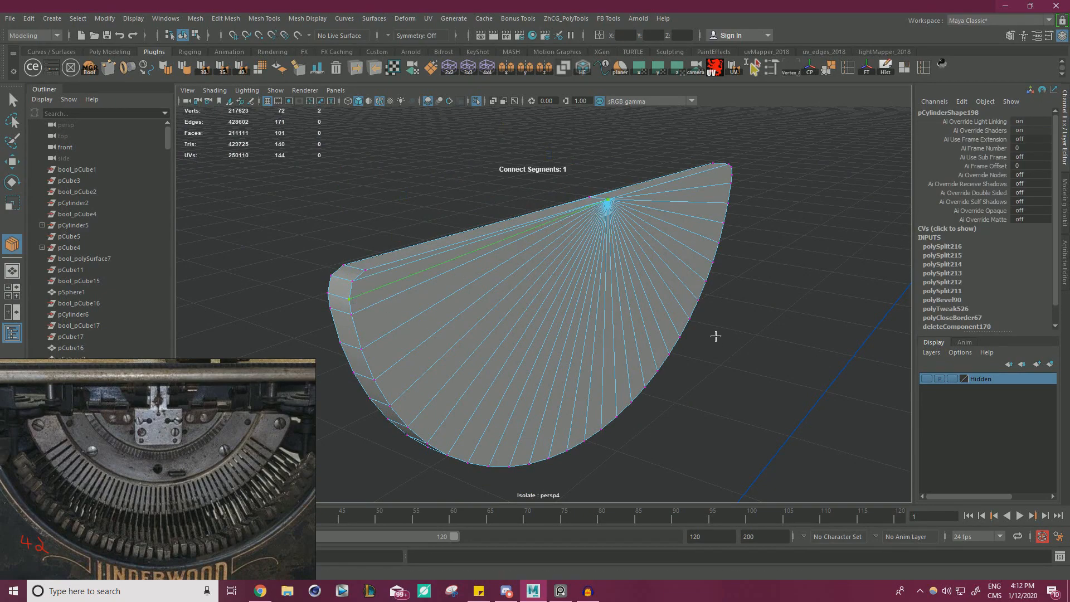
{"action": "key", "text": "w"}
Finish the opposite flat face by connecting the two bevelled-corner vertices at its remaining end to the centre vertex.
{"action": "left_click_drag", "start_coordinate": [716, 336], "coordinate": [767, 288], "text": "alt"}
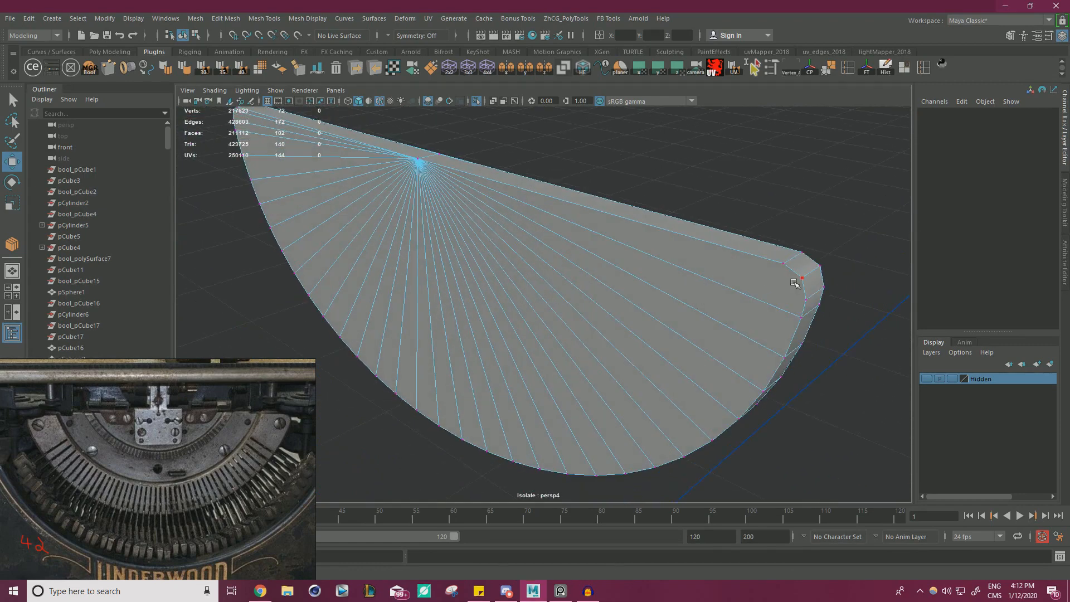
{"action": "left_click", "coordinate": [419, 160], "text": "shift"}
{"action": "right_click_drag", "start_coordinate": [452, 191], "coordinate": [574, 293], "text": "shift"}
{"action": "key", "text": "w"}
{"action": "left_click", "coordinate": [805, 300]}
{"action": "left_click", "coordinate": [419, 160], "text": "shift"}
{"action": "right_click_drag", "start_coordinate": [429, 195], "coordinate": [542, 306], "text": "shift"}
{"action": "key", "text": "w"}
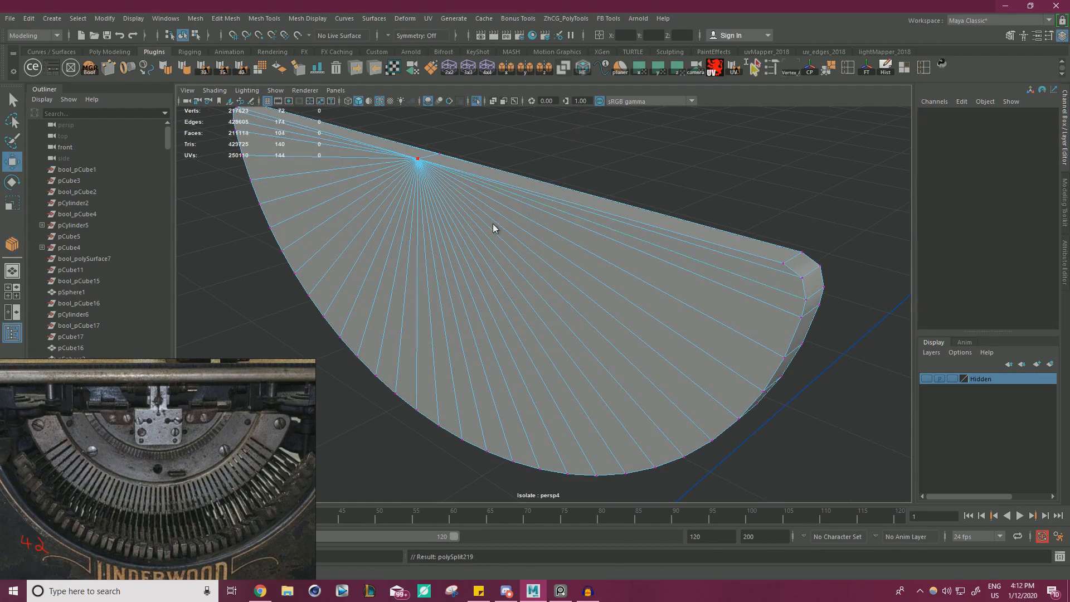
Select every triangular face across the half-disc's flat front and extrude them together with an offset of 0.7.
{"action": "right_click_drag", "start_coordinate": [495, 227], "coordinate": [643, 175]}
{"action": "left_click_drag", "start_coordinate": [643, 175], "coordinate": [473, 178], "text": "alt"}
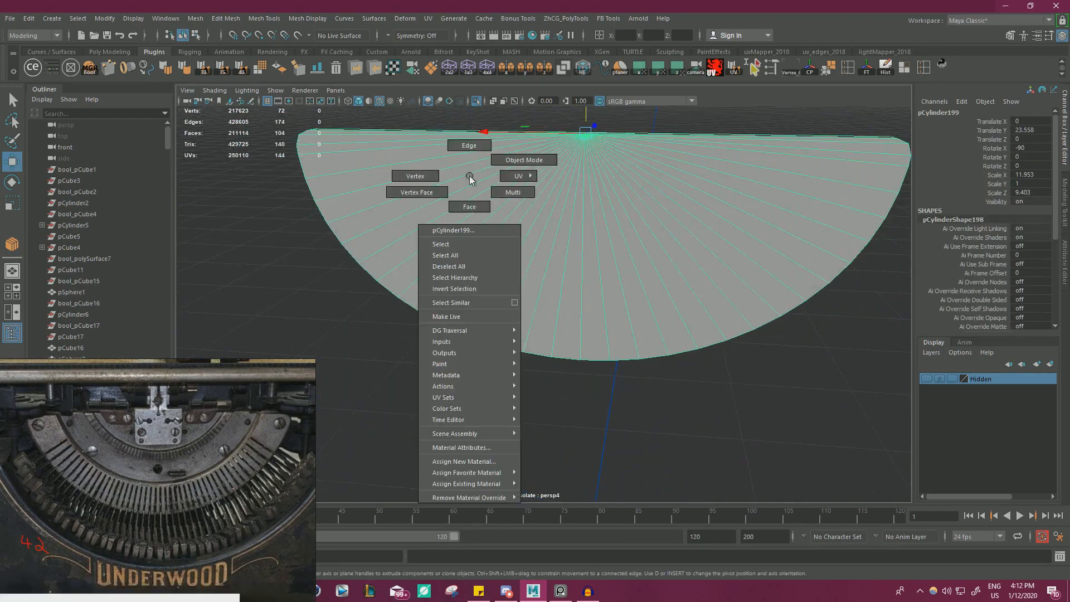
{"action": "right_click_drag", "start_coordinate": [469, 177], "coordinate": [470, 196]}
{"action": "left_click", "coordinate": [320, 142]}
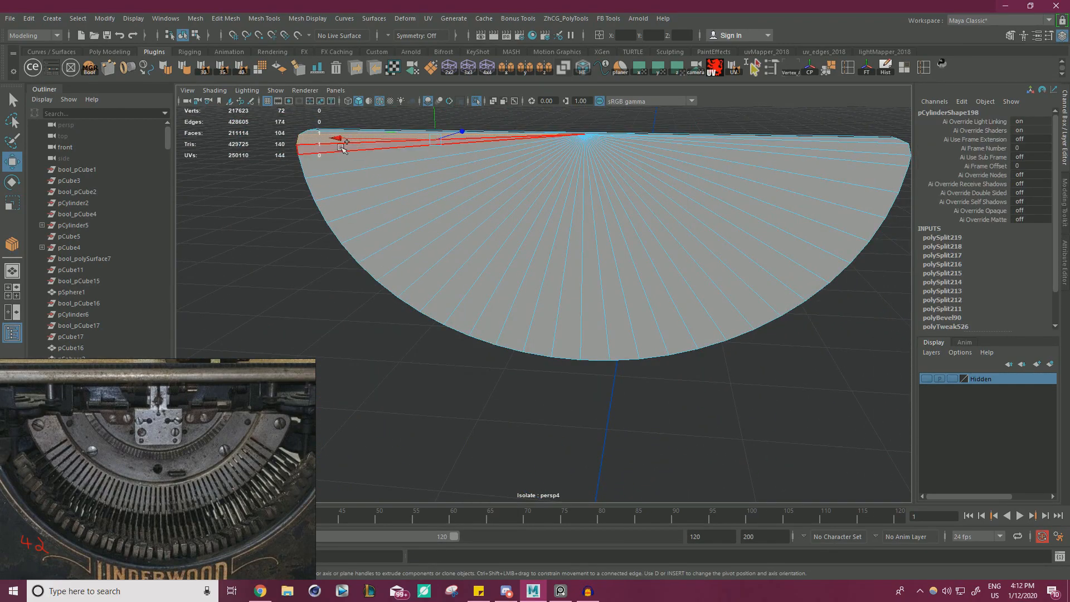
{"action": "left_click", "coordinate": [338, 148], "text": "shift"}
{"action": "left_click_drag", "start_coordinate": [496, 192], "coordinate": [554, 207], "text": "alt"}
{"action": "middle_click_drag", "start_coordinate": [557, 208], "coordinate": [640, 231], "text": "alt"}
{"action": "left_click", "coordinate": [410, 185], "text": "shift"}
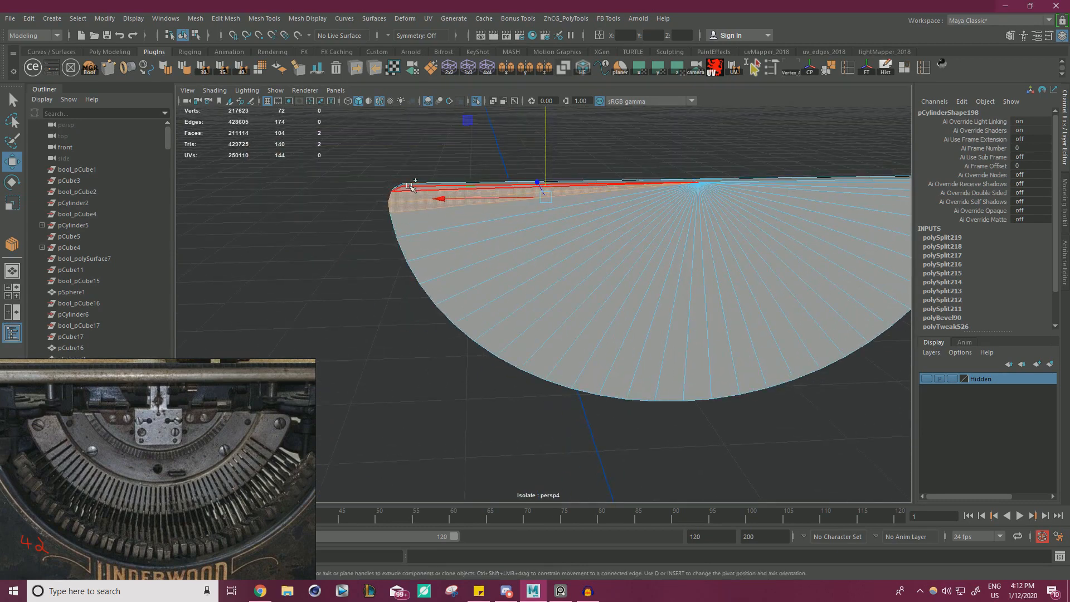
{"action": "left_click", "coordinate": [417, 228], "text": "shift"}
{"action": "left_click", "coordinate": [440, 242], "text": "shift"}
{"action": "left_click", "coordinate": [463, 259], "text": "shift"}
{"action": "left_click", "coordinate": [489, 271], "text": "shift"}
{"action": "left_click", "coordinate": [514, 283], "text": "shift"}
{"action": "left_click", "coordinate": [529, 292], "text": "shift"}
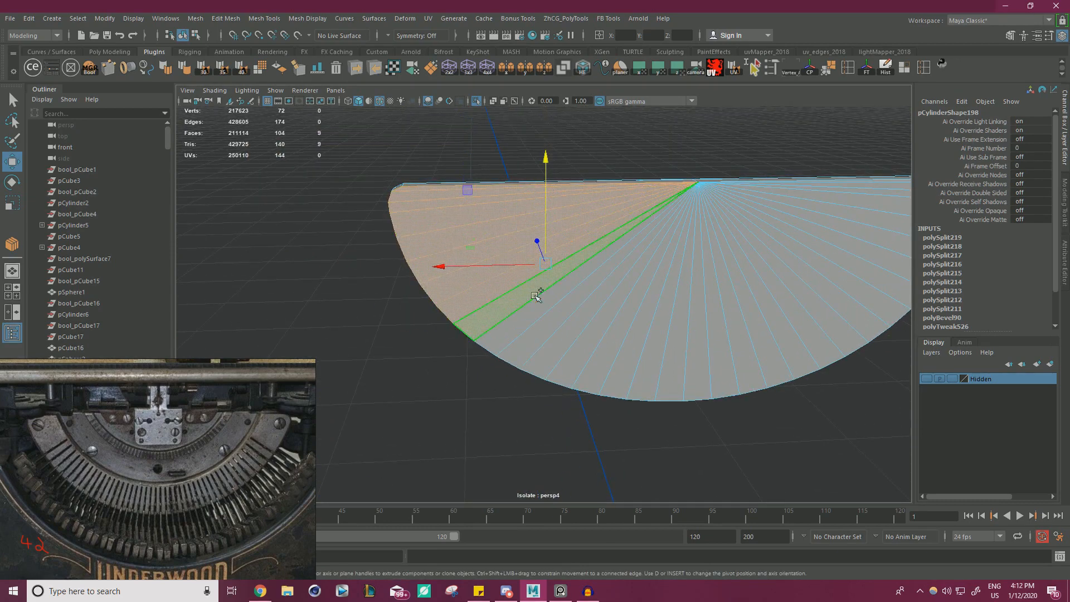
{"action": "left_click", "coordinate": [545, 303], "text": "shift"}
{"action": "left_click", "coordinate": [560, 322], "text": "shift"}
{"action": "left_click", "coordinate": [580, 330], "text": "shift"}
{"action": "left_click", "coordinate": [598, 335], "text": "shift"}
{"action": "left_click", "coordinate": [616, 341], "text": "shift"}
{"action": "left_click", "coordinate": [638, 342], "text": "shift"}
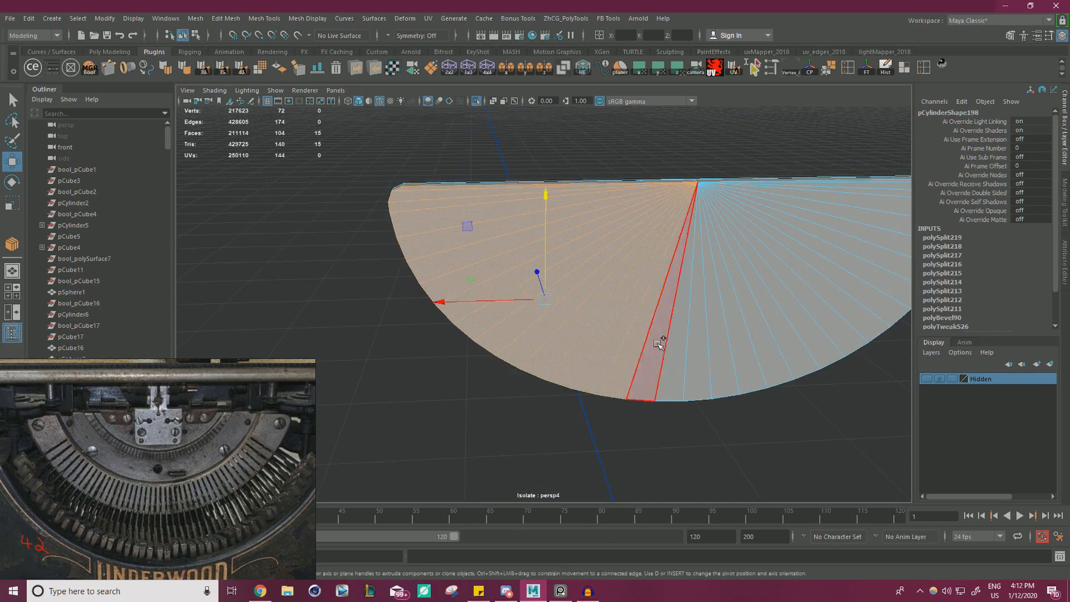
{"action": "left_click", "coordinate": [660, 342], "text": "shift"}
{"action": "left_click", "coordinate": [678, 342], "text": "shift"}
{"action": "left_click", "coordinate": [701, 338], "text": "shift"}
{"action": "left_click", "coordinate": [724, 333], "text": "shift"}
{"action": "left_click", "coordinate": [745, 329], "text": "shift"}
{"action": "left_click", "coordinate": [768, 323], "text": "shift"}
{"action": "left_click", "coordinate": [789, 318], "text": "shift"}
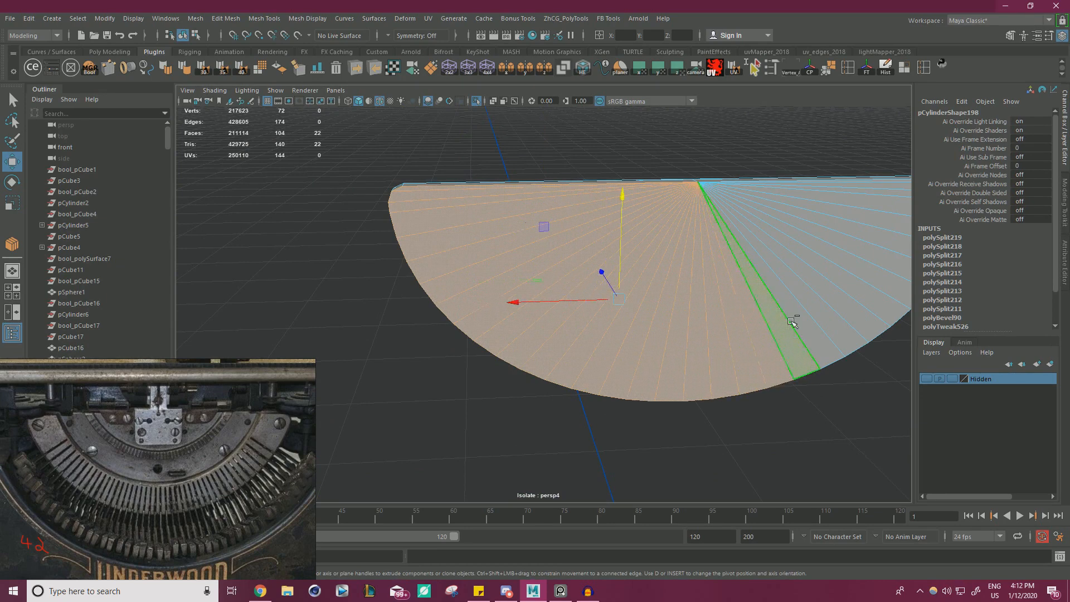
{"action": "left_click", "coordinate": [807, 313], "text": "shift"}
{"action": "left_click", "coordinate": [825, 306], "text": "shift"}
{"action": "left_click", "coordinate": [844, 287], "text": "shift"}
{"action": "left_click", "coordinate": [861, 269], "text": "shift"}
{"action": "left_click", "coordinate": [872, 254], "text": "shift"}
{"action": "left_click", "coordinate": [880, 240], "text": "shift"}
{"action": "left_click", "coordinate": [887, 226], "text": "shift"}
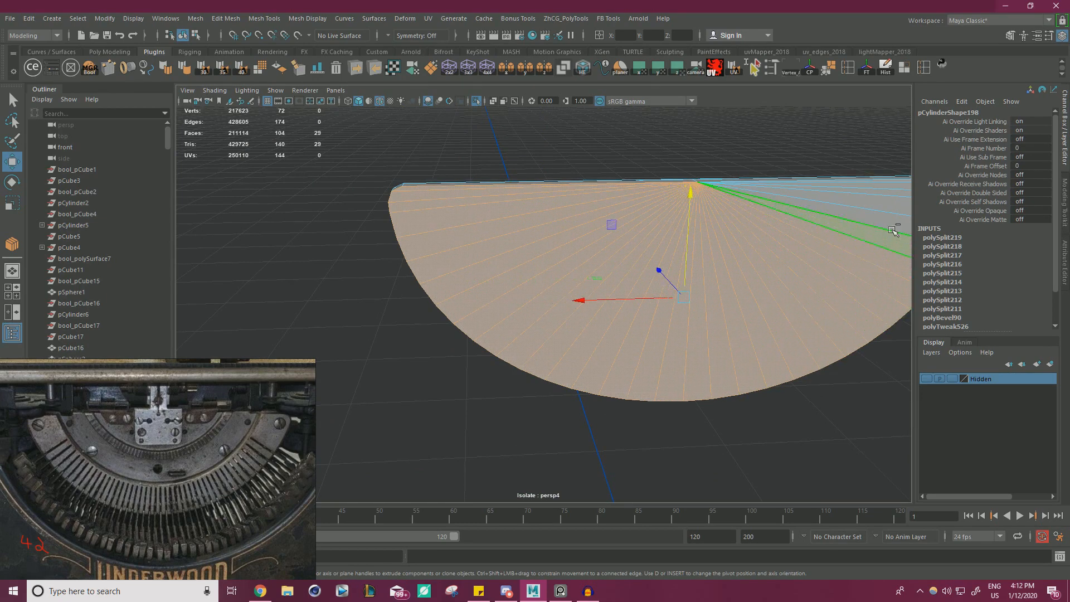
{"action": "left_click", "coordinate": [891, 210], "text": "shift"}
{"action": "left_click", "coordinate": [890, 210], "text": "shift"}
{"action": "left_click", "coordinate": [899, 194], "text": "shift"}
{"action": "left_click", "coordinate": [898, 188], "text": "shift"}
{"action": "left_click", "coordinate": [896, 182], "text": "shift"}
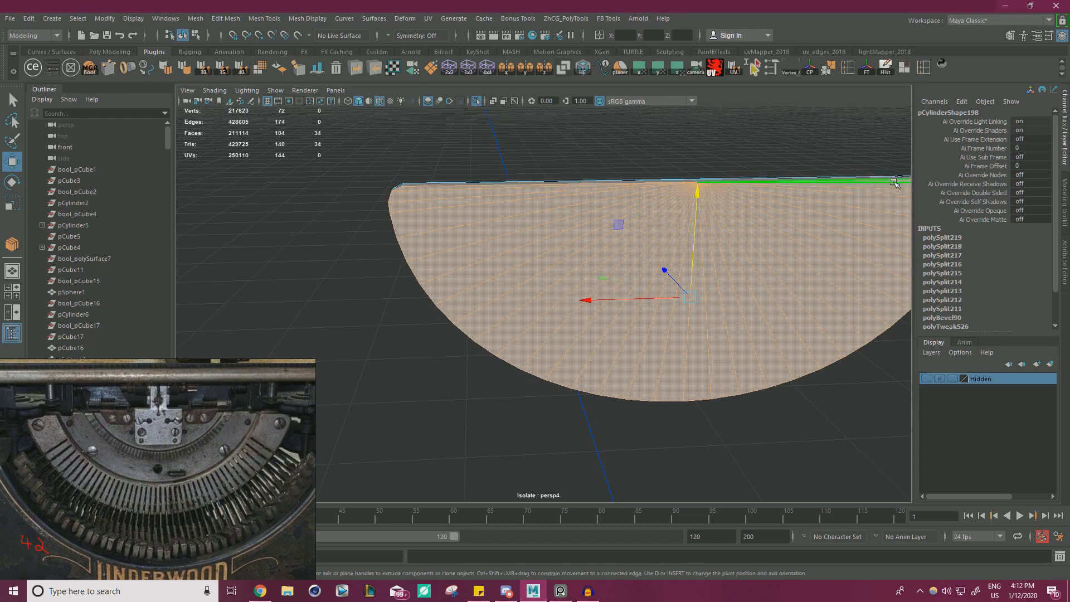
{"action": "right_click_drag", "start_coordinate": [825, 184], "coordinate": [641, 187], "text": "alt"}
{"action": "middle_click_drag", "start_coordinate": [571, 184], "coordinate": [491, 200], "text": "alt"}
{"action": "right_click_drag", "start_coordinate": [491, 200], "coordinate": [633, 203], "text": "alt"}
{"action": "left_click_drag", "start_coordinate": [633, 203], "coordinate": [628, 196], "text": "alt"}
{"action": "key", "text": "ctrl+e"}
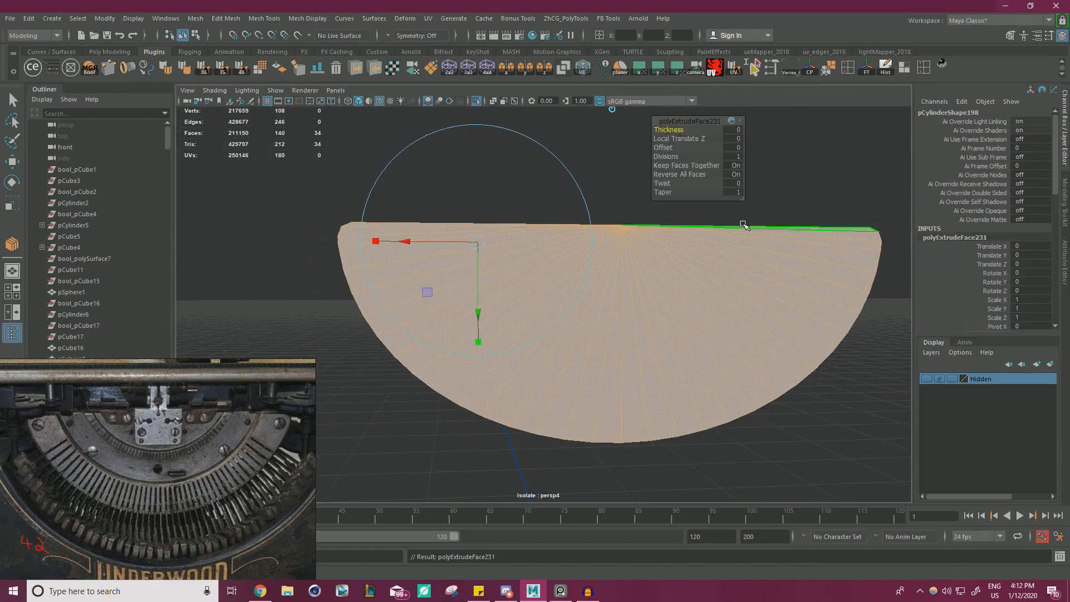
{"action": "left_click_drag", "start_coordinate": [662, 147], "coordinate": [677, 147]}
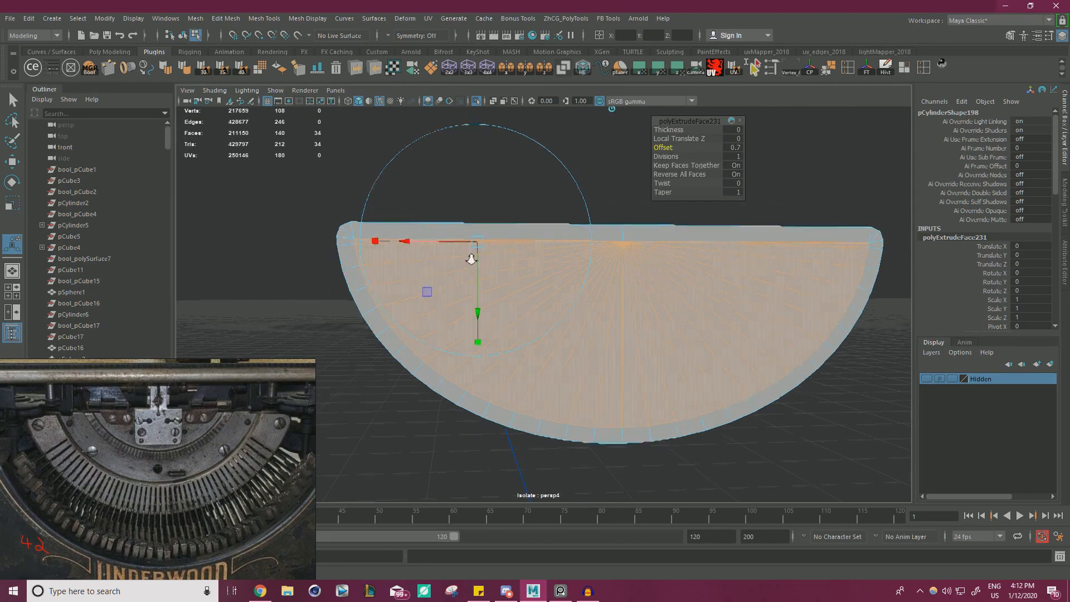
{"action": "left_click_drag", "start_coordinate": [470, 251], "coordinate": [571, 246], "text": "alt"}
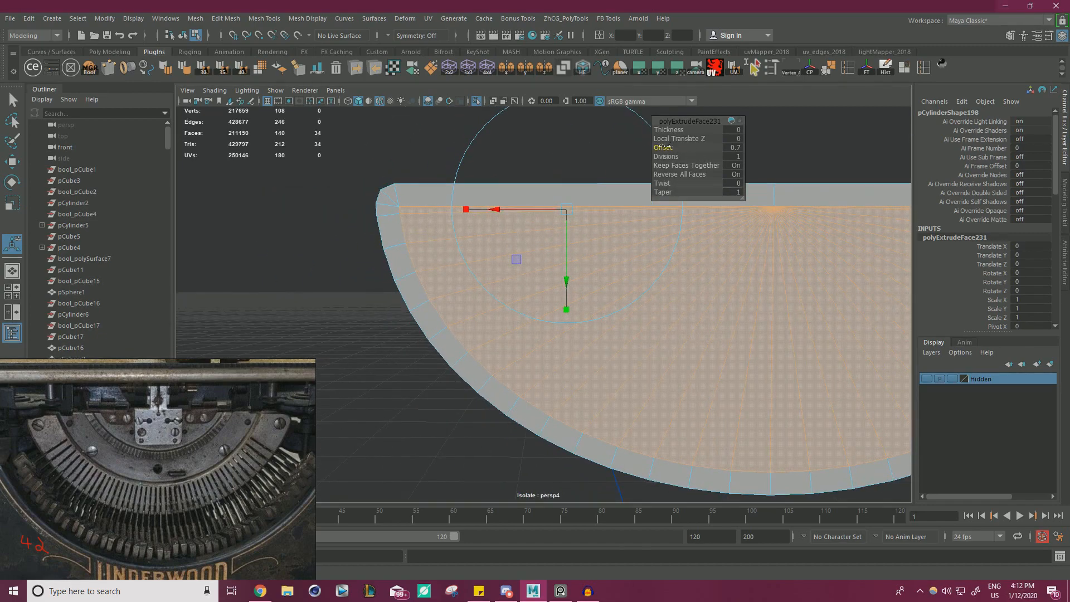
{"action": "mouse_move", "coordinate": [666, 147]}
{"action": "left_mouse_down"}
{"action": "mouse_move", "coordinate": [677, 148]}
{"action": "mouse_move", "coordinate": [663, 150]}
{"action": "left_mouse_up"}
Merge the crowded inset vertices at the first bevelled corner of the half-disc into one vertex.
{"action": "scroll", "coordinate": [580, 245], "scroll_direction": "up", "scroll_amount": 3}
{"action": "middle_click_drag", "start_coordinate": [580, 248], "coordinate": [682, 296], "text": "alt"}
{"action": "scroll", "coordinate": [339, 242], "scroll_direction": "up", "scroll_amount": 2}
{"action": "right_click_drag", "start_coordinate": [305, 182], "coordinate": [253, 180]}
{"action": "scroll", "coordinate": [441, 208], "scroll_direction": "up", "scroll_amount": 2}
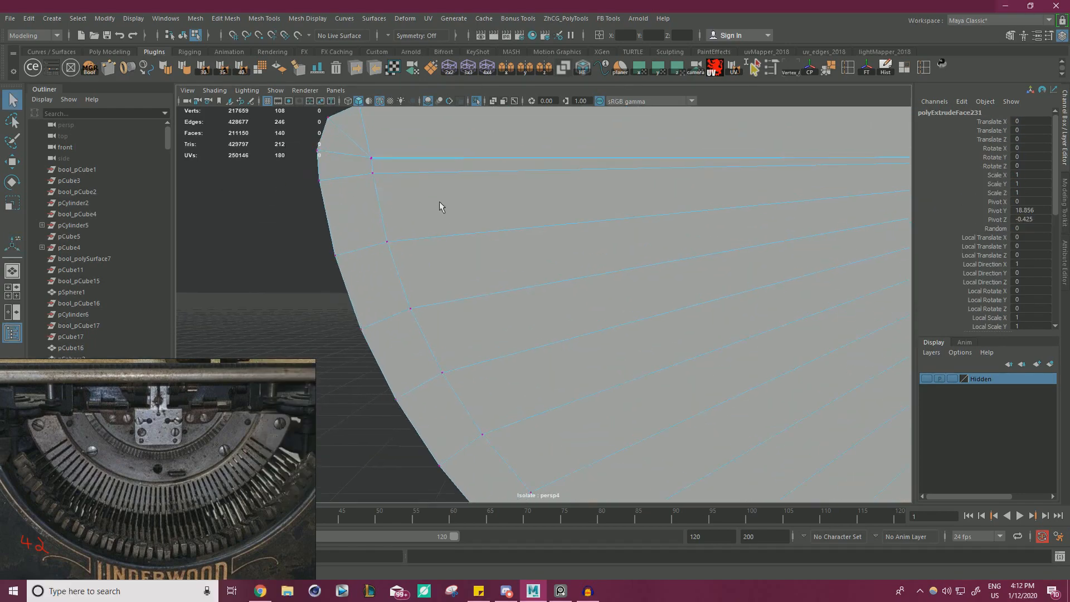
{"action": "middle_click_drag", "start_coordinate": [442, 208], "coordinate": [490, 241], "text": "alt"}
{"action": "scroll", "coordinate": [490, 241], "scroll_direction": "up", "scroll_amount": 1}
{"action": "left_click_drag", "start_coordinate": [415, 177], "coordinate": [415, 178]}
{"action": "right_click_drag", "start_coordinate": [436, 169], "coordinate": [429, 104], "text": "shift"}
Merge the crowded inset vertices at the half-disc's opposite bevelled corner and select the inset vertex just below them.
{"action": "left_click_drag", "start_coordinate": [445, 168], "coordinate": [331, 197], "text": "alt"}
{"action": "middle_click_drag", "start_coordinate": [331, 198], "coordinate": [238, 205], "text": "alt"}
{"action": "scroll", "coordinate": [611, 261], "scroll_direction": "up", "scroll_amount": 3}
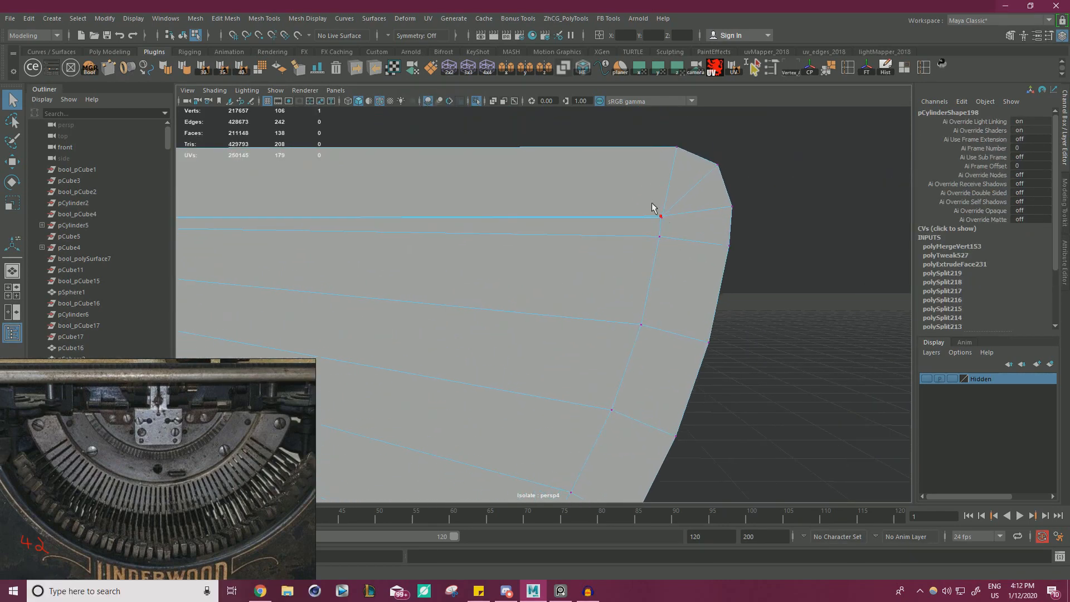
{"action": "left_click", "coordinate": [661, 240]}
{"action": "key", "text": "w"}
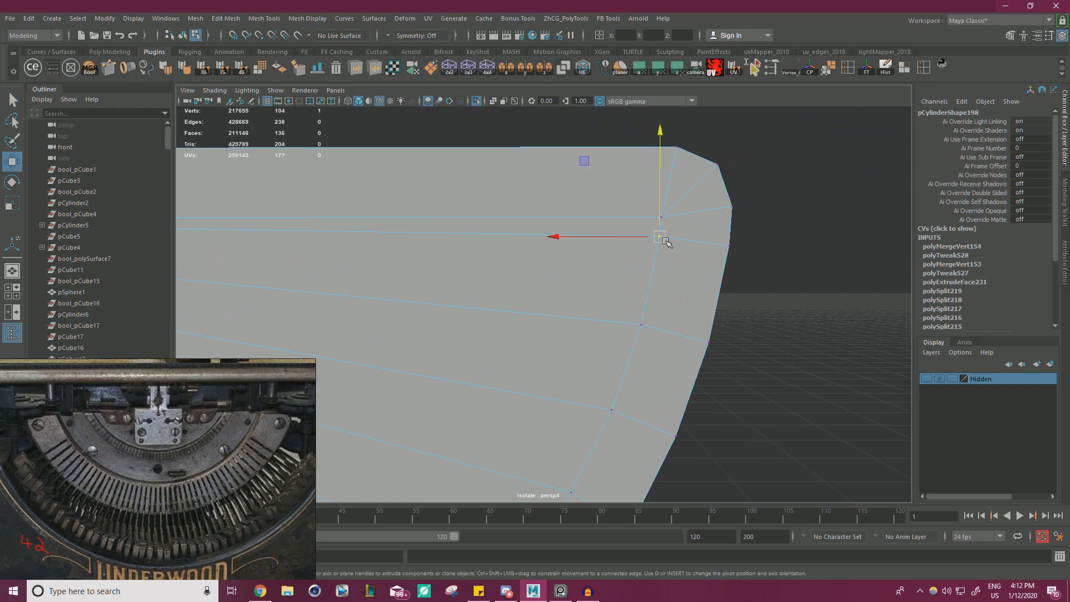
Snap the inset vertex below each bevelled corner onto the merged corner vertex and merge all vertices with a 0.0001 distance threshold.
{"action": "left_click_drag", "start_coordinate": [662, 229], "coordinate": [482, 228], "text": "alt"}
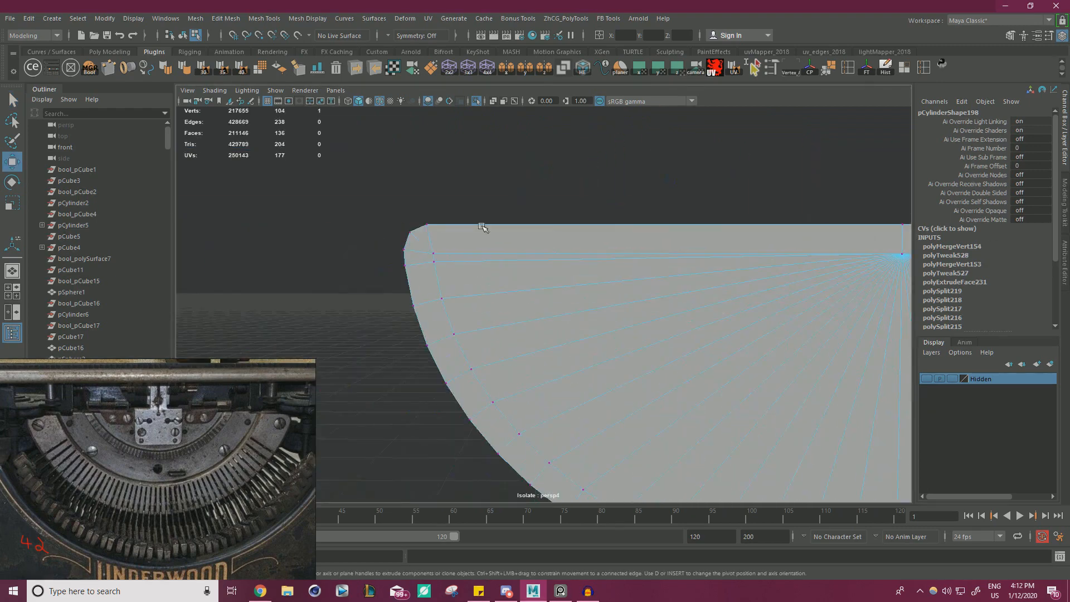
{"action": "left_click_drag", "start_coordinate": [437, 263], "coordinate": [434, 253]}
{"action": "scroll", "coordinate": [277, 219], "scroll_direction": "down", "scroll_amount": 8}
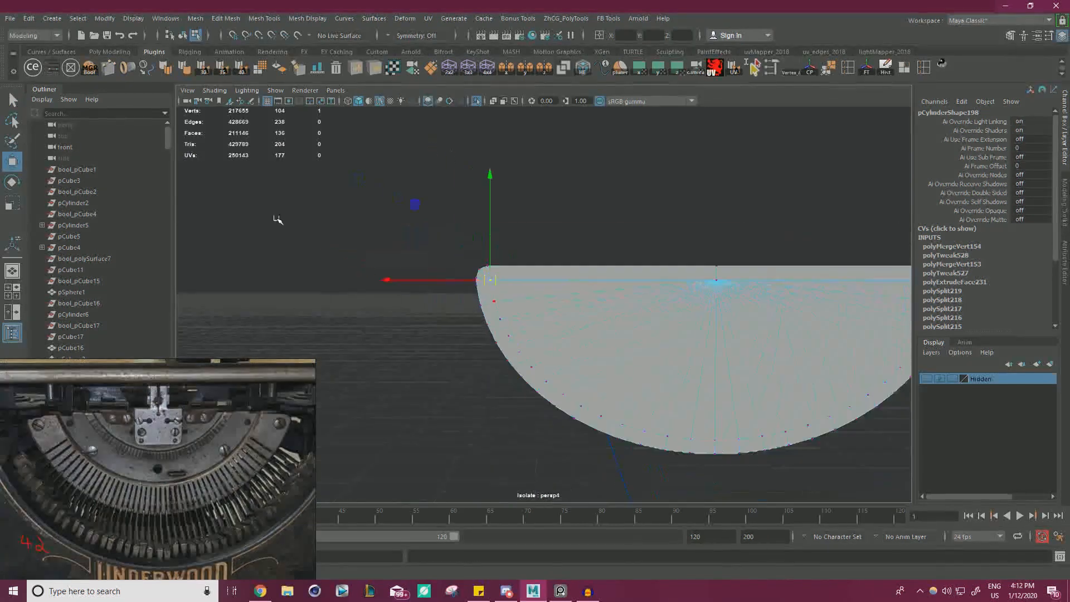
{"action": "left_click_drag", "start_coordinate": [360, 174], "coordinate": [797, 401]}
{"action": "right_click_drag", "start_coordinate": [624, 289], "coordinate": [619, 246], "text": "shift"}
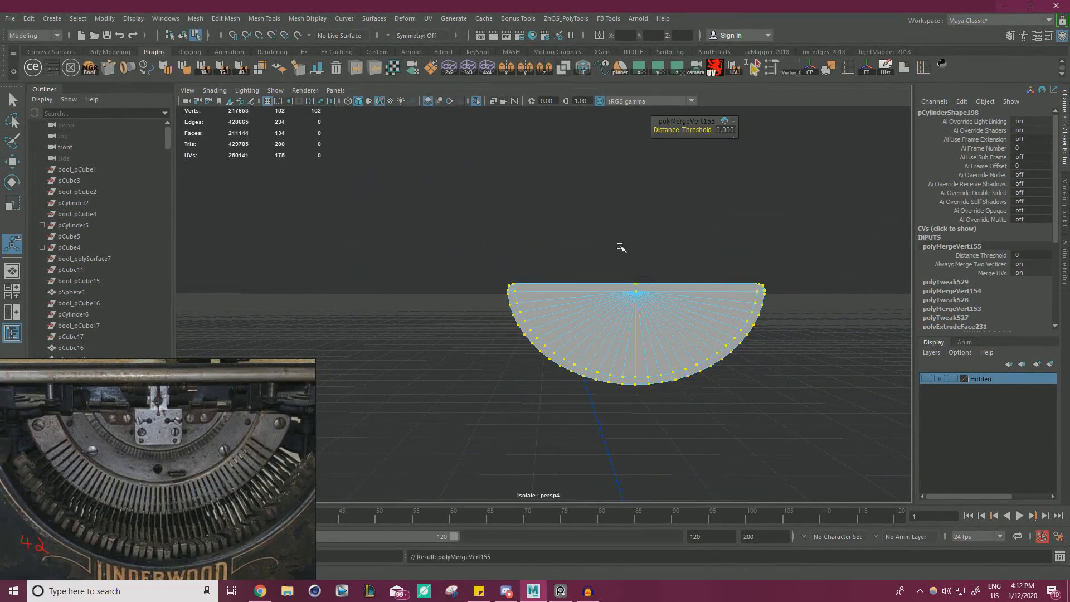
Select the inset edge loop around the half-disc and snap its pivot to the centre vertex.
{"action": "scroll", "coordinate": [507, 298], "scroll_direction": "up", "scroll_amount": 4}
{"action": "right_click_drag", "start_coordinate": [495, 293], "coordinate": [491, 266]}
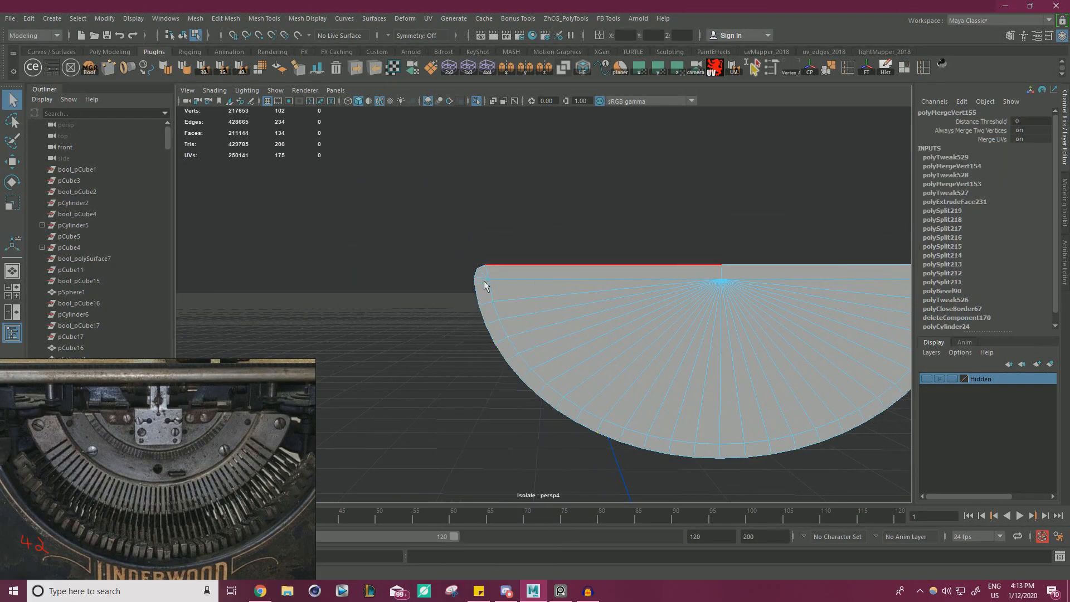
{"action": "double_click", "coordinate": [491, 288]}
{"action": "key", "text": "w"}
{"action": "middle_click_drag", "start_coordinate": [716, 280], "coordinate": [585, 249], "text": "alt"}
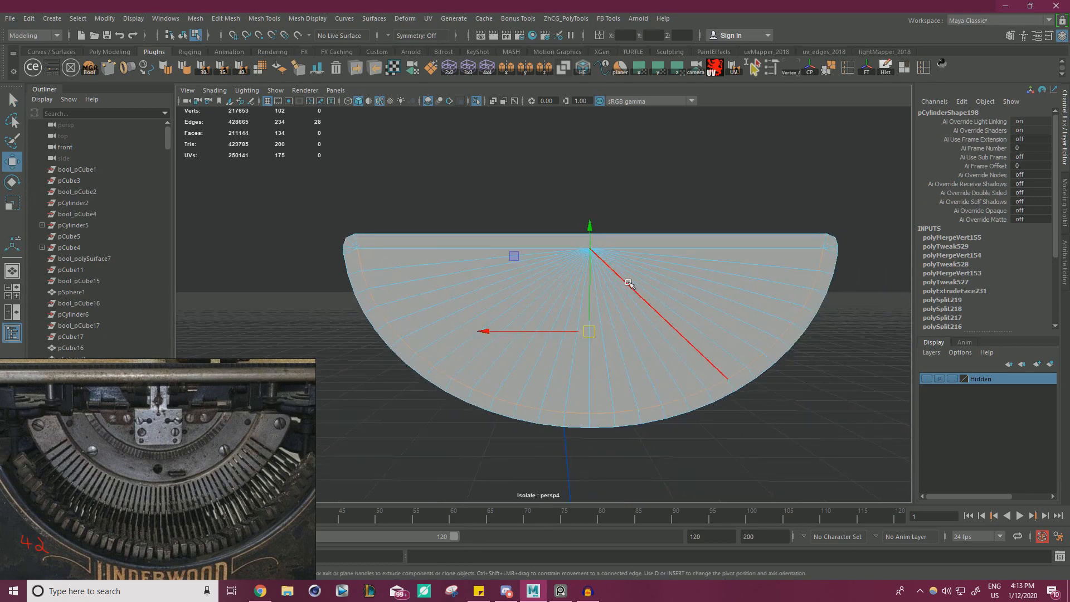
{"action": "key", "text": "d"}
{"action": "key", "text": "v"}
{"action": "left_click_drag", "start_coordinate": [590, 332], "coordinate": [589, 273]}
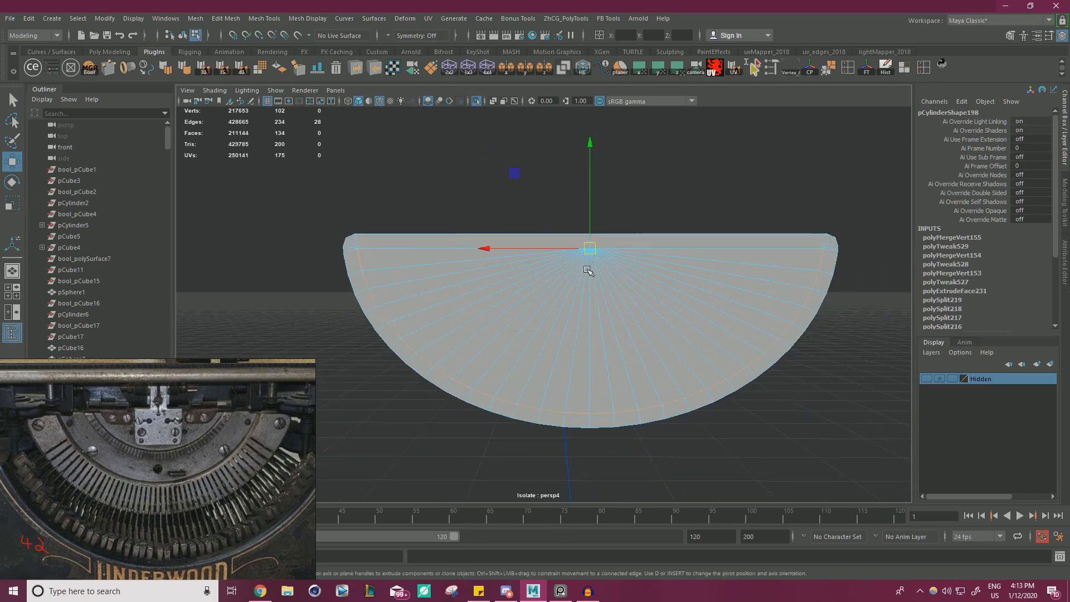
Scale the inset edge loop inward about the centre vertex into an arc slightly under half the half-disc's width.
{"action": "key", "text": "r"}
{"action": "left_click_drag", "start_coordinate": [508, 184], "coordinate": [518, 180]}
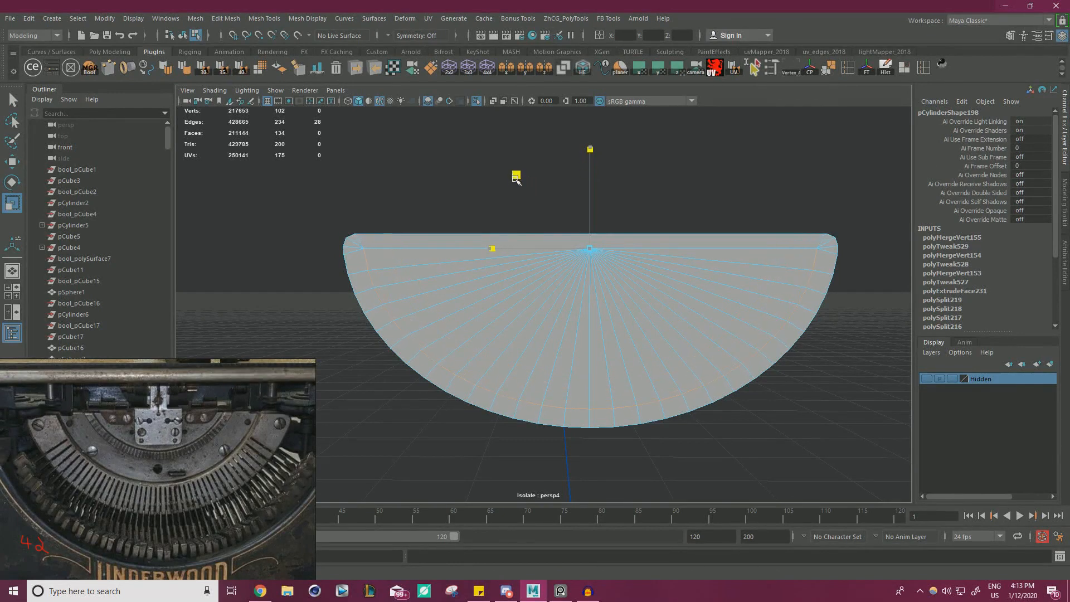
{"action": "left_click_drag", "start_coordinate": [516, 179], "coordinate": [524, 188]}
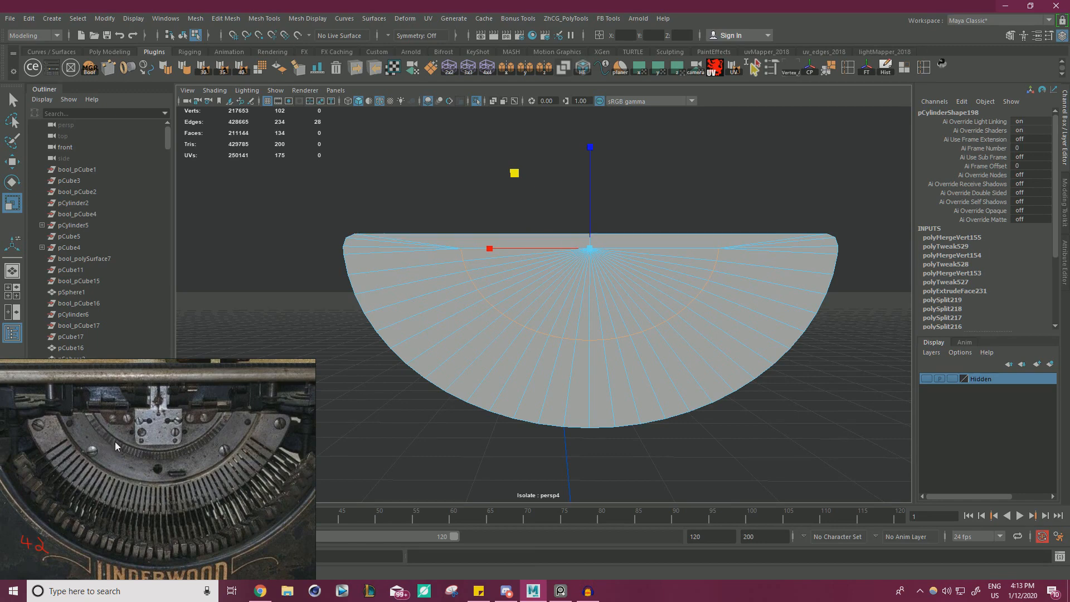
{"action": "mouse_move", "coordinate": [511, 171]}
{"action": "left_mouse_down"}
{"action": "mouse_move", "coordinate": [518, 176]}
{"action": "mouse_move", "coordinate": [500, 155]}
{"action": "left_mouse_up"}
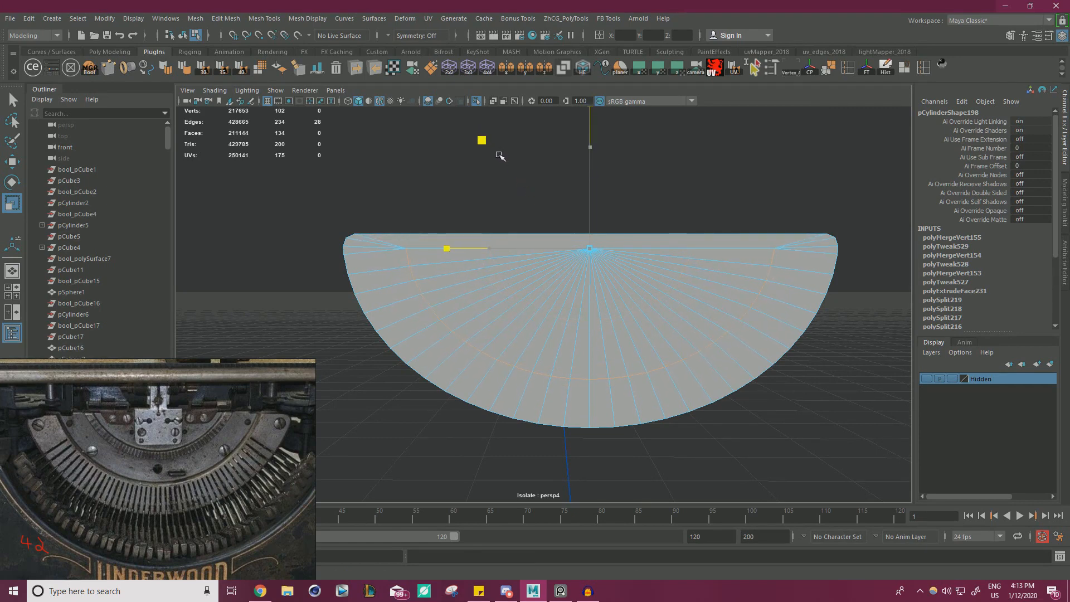
{"action": "mouse_move", "coordinate": [500, 156]}
{"action": "left_mouse_down"}
{"action": "mouse_move", "coordinate": [530, 198]}
{"action": "mouse_move", "coordinate": [525, 187]}
{"action": "left_mouse_up"}
{"action": "left_click_drag", "start_coordinate": [529, 188], "coordinate": [525, 186]}
{"action": "right_click_drag", "start_coordinate": [593, 251], "coordinate": [567, 274]}
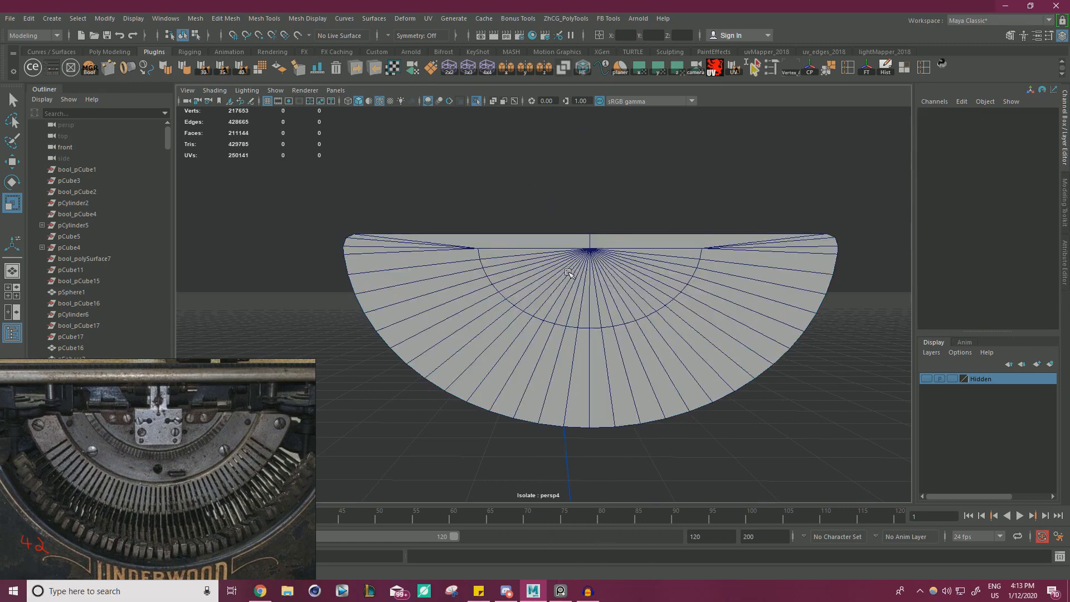
Delete the half-disc's rim faces and its back side so only the front surface remains.
{"action": "left_click", "coordinate": [569, 272]}
{"action": "left_click_drag", "start_coordinate": [580, 254], "coordinate": [836, 279], "text": "alt"}
{"action": "right_click_drag", "start_coordinate": [453, 259], "coordinate": [452, 286]}
{"action": "left_click", "coordinate": [443, 275]}
{"action": "key", "text": "Delete"}
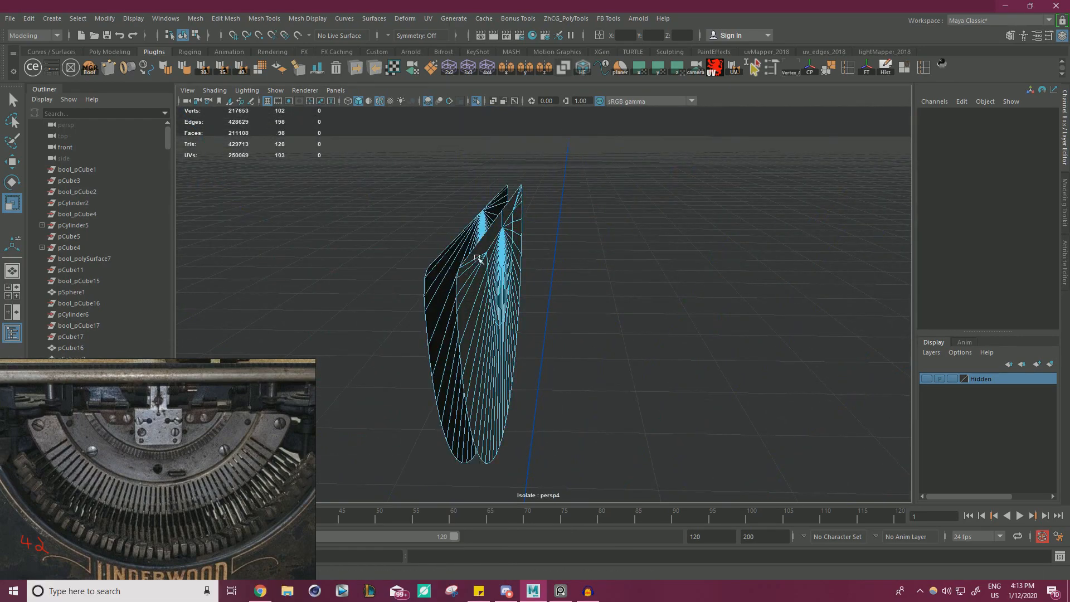
{"action": "left_click_drag", "start_coordinate": [478, 258], "coordinate": [293, 275], "text": "alt"}
{"action": "left_click", "coordinate": [467, 281]}
{"action": "key", "text": "Delete"}
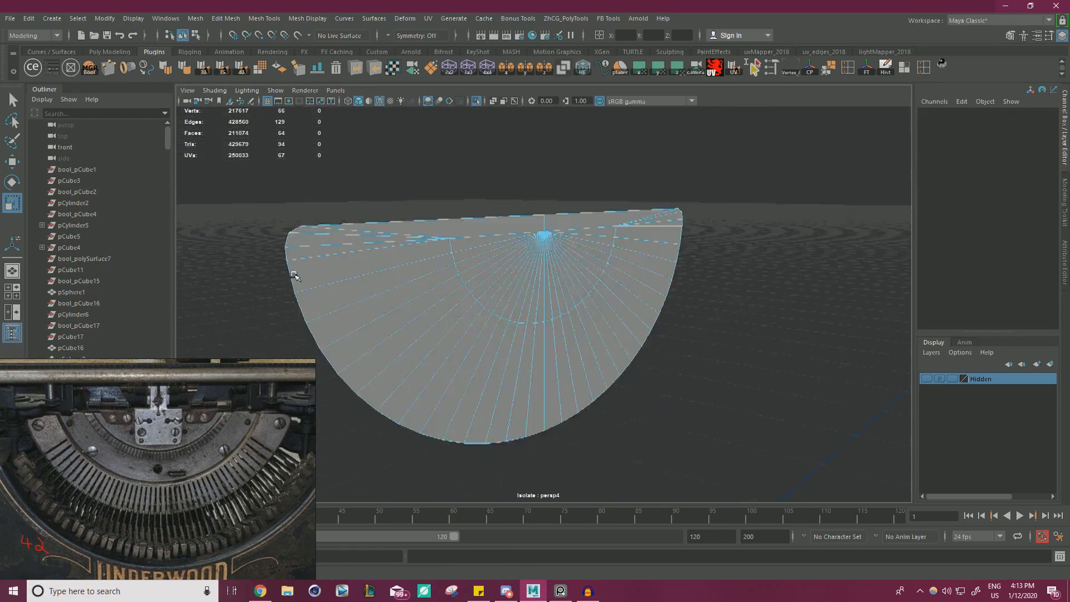
Cut an edge from each end of the inner arc up to the half-disc's straight edge.
{"action": "right_click_drag", "start_coordinate": [294, 274], "coordinate": [468, 228], "text": "alt"}
{"action": "left_click_drag", "start_coordinate": [468, 229], "coordinate": [444, 249], "text": "alt"}
{"action": "right_click_drag", "start_coordinate": [444, 249], "coordinate": [465, 276], "text": "alt"}
{"action": "middle_click_drag", "start_coordinate": [465, 275], "coordinate": [568, 311], "text": "alt"}
{"action": "key", "text": "ctrl+shift+x"}
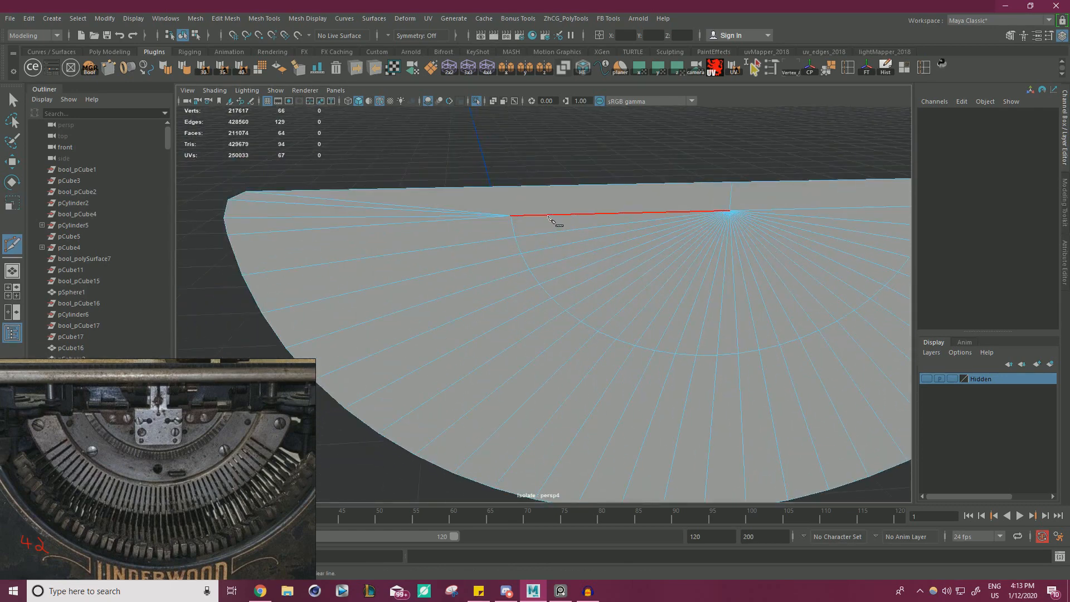
{"action": "left_click", "coordinate": [509, 215]}
{"action": "left_click_drag", "start_coordinate": [476, 193], "coordinate": [508, 187]}
{"action": "right_click", "coordinate": [547, 158]}
{"action": "middle_click_drag", "start_coordinate": [547, 173], "coordinate": [422, 190], "text": "alt"}
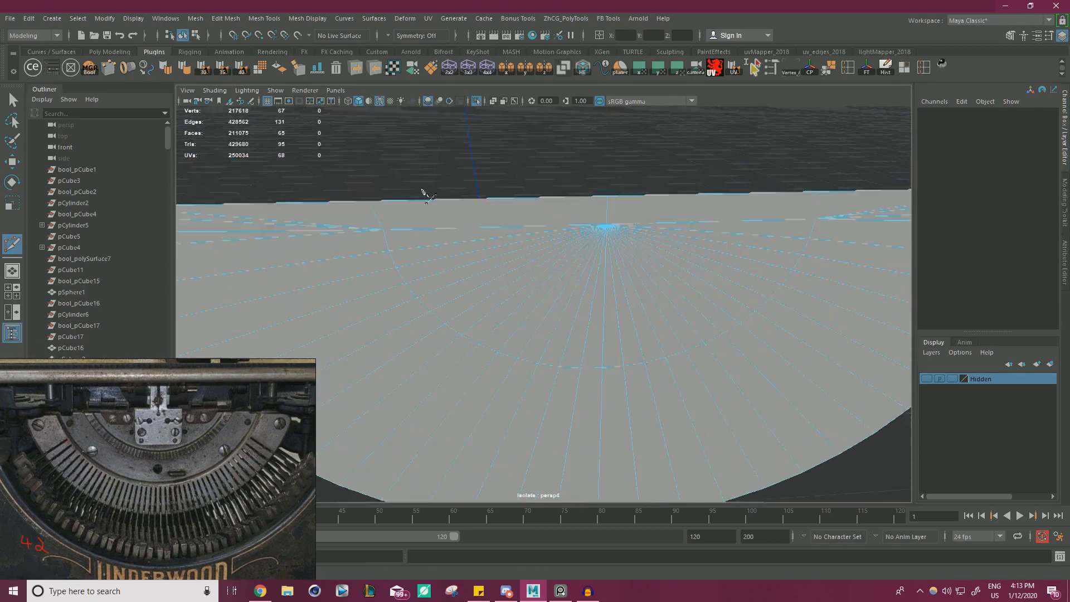
{"action": "left_click", "coordinate": [778, 224]}
{"action": "left_click", "coordinate": [784, 196]}
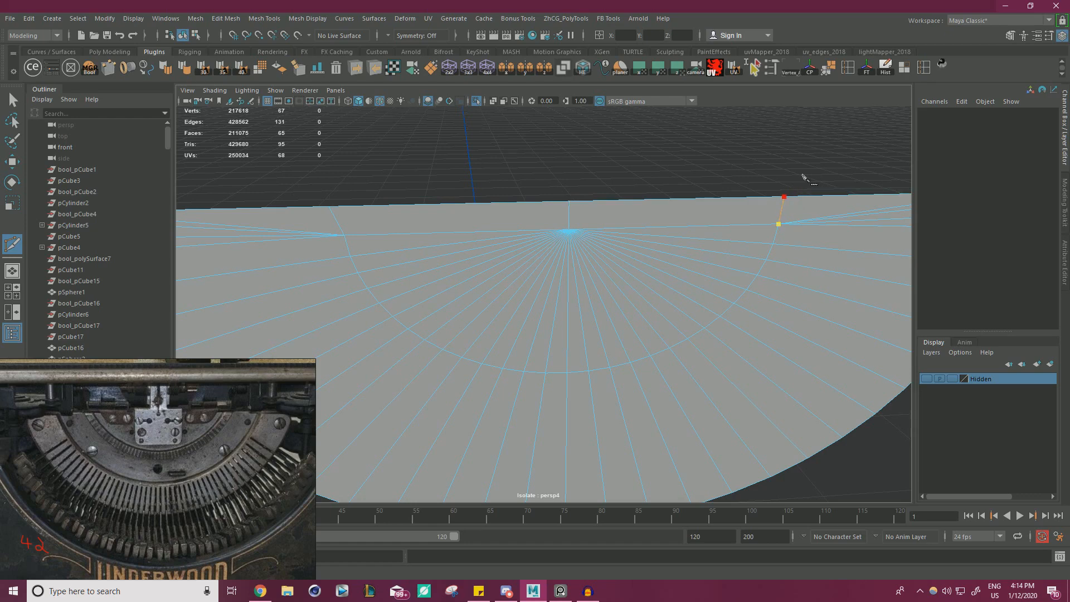
{"action": "key", "text": "w"}
Scale the two cut vertices on the straight edge and the arc's end vertices to even out both ends of the inner arc.
{"action": "right_click_drag", "start_coordinate": [342, 222], "coordinate": [346, 209]}
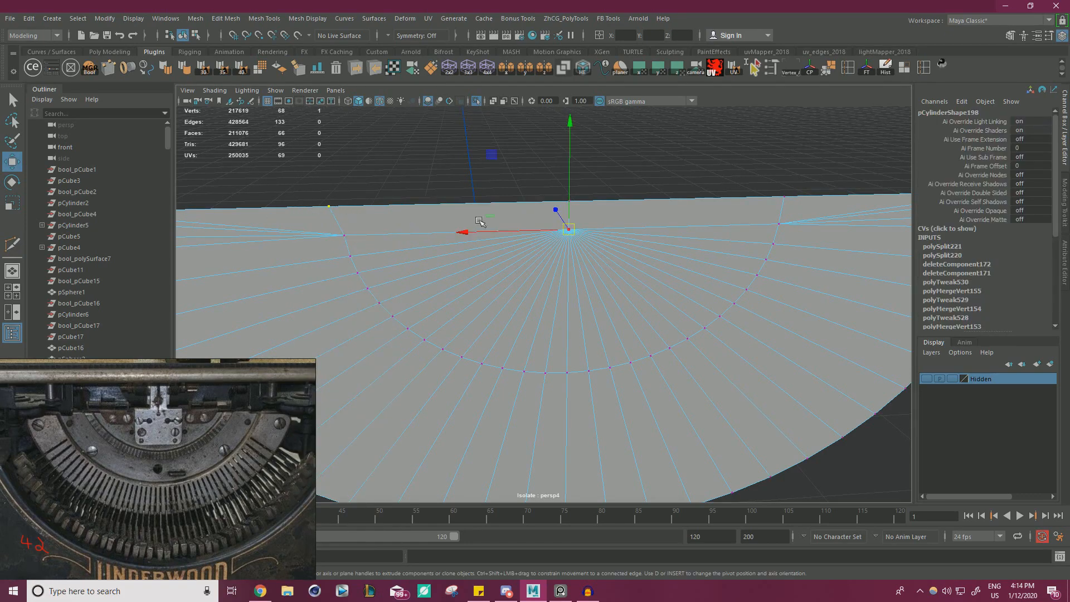
{"action": "key", "text": "ctrl+z"}
{"action": "key", "text": "v"}
{"action": "left_click_drag", "start_coordinate": [276, 208], "coordinate": [481, 243]}
{"action": "left_click", "coordinate": [781, 196]}
{"action": "left_click", "coordinate": [352, 214], "text": "shift"}
{"action": "key", "text": "r"}
{"action": "left_click", "coordinate": [370, 246]}
{"action": "left_click", "coordinate": [763, 240], "text": "shift"}
Select all the faces inside the inner arc and extract them as a separate piece.
{"action": "right_click_drag", "start_coordinate": [481, 244], "coordinate": [481, 273], "text": "alt"}
{"action": "left_click_drag", "start_coordinate": [500, 206], "coordinate": [591, 273]}
{"action": "key", "text": "w"}
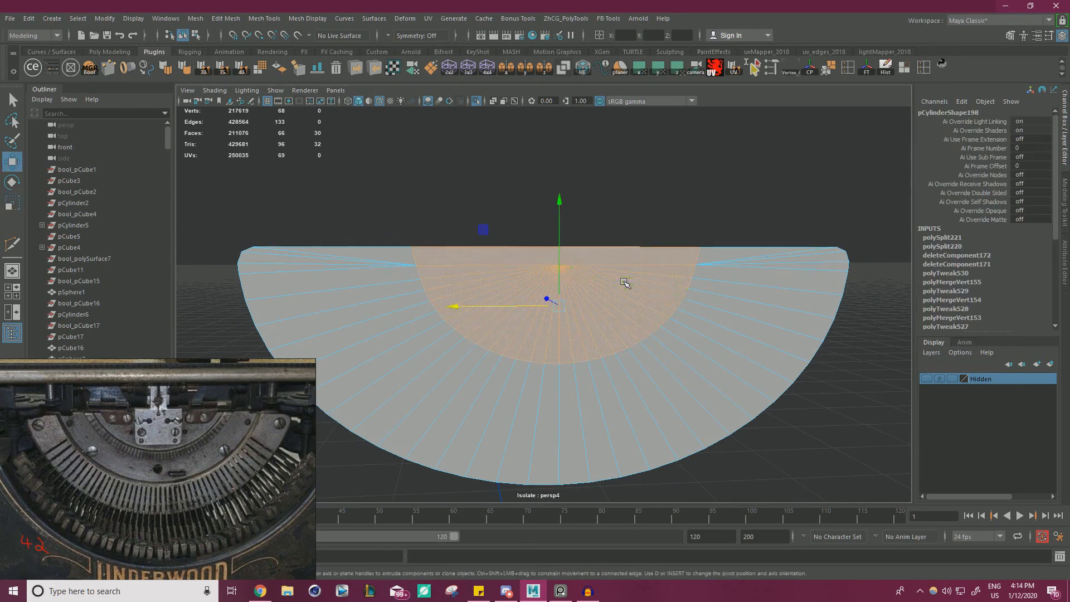
{"action": "right_click_drag", "start_coordinate": [586, 256], "coordinate": [669, 241], "text": "alt"}
{"action": "right_click_drag", "start_coordinate": [638, 175], "coordinate": [652, 353], "text": "shift"}
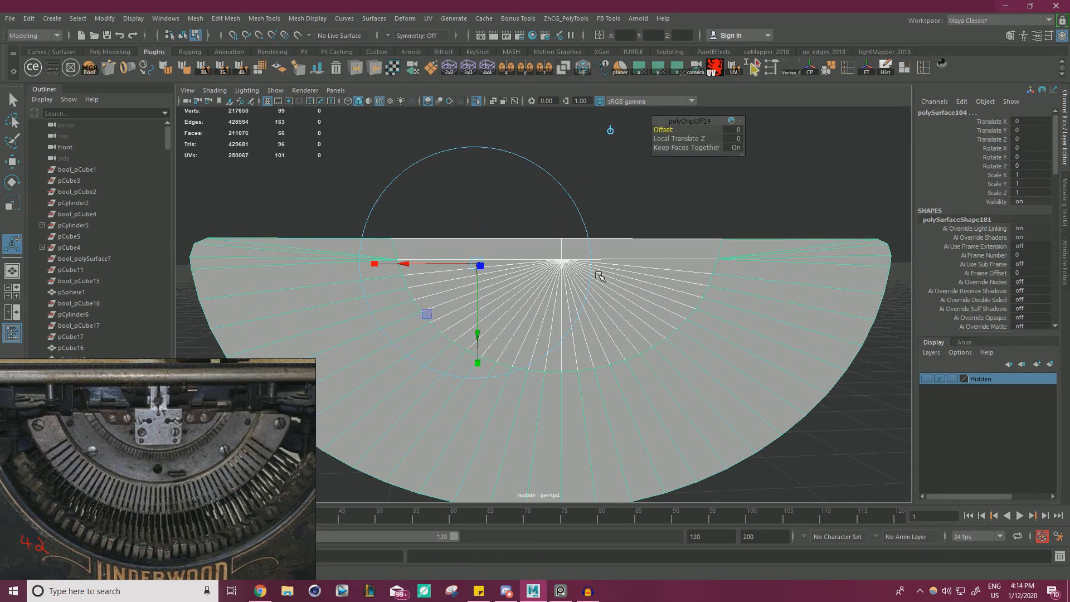
{"action": "right_click_drag", "start_coordinate": [598, 270], "coordinate": [652, 260]}
{"action": "key", "text": "q"}
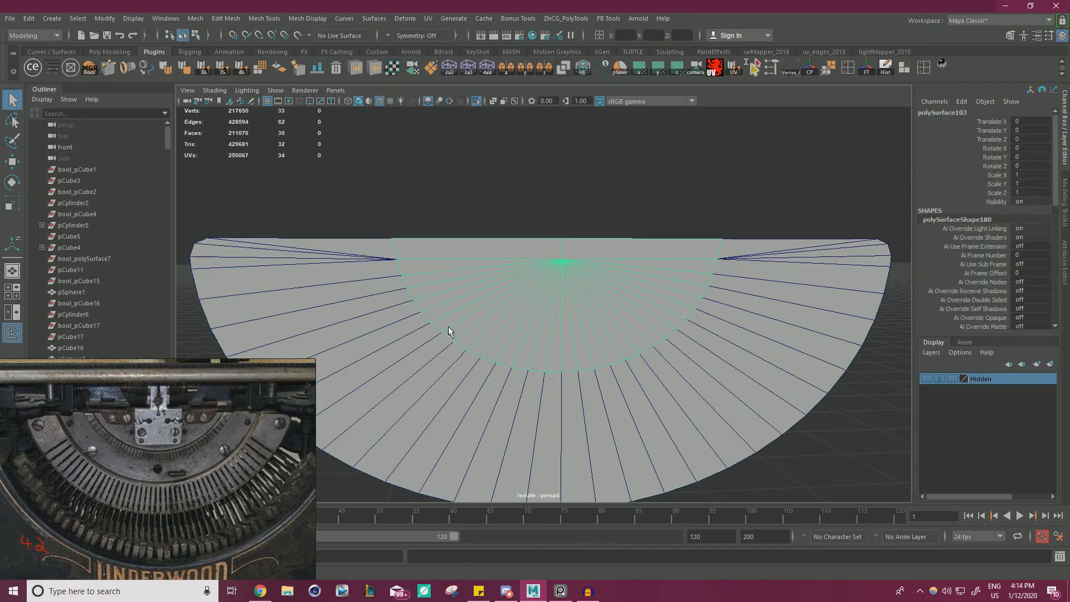
Select the outer band and insert a curved edge loop midway between its inner and outer rims.
{"action": "left_click", "coordinate": [410, 325]}
{"action": "left_click_drag", "start_coordinate": [436, 303], "coordinate": [397, 257], "text": "alt"}
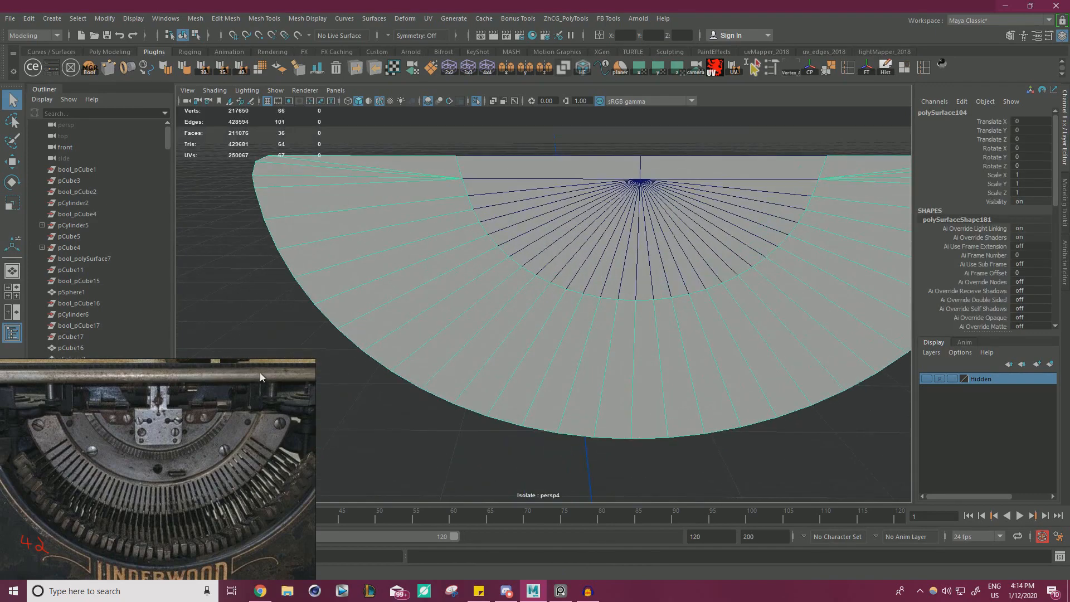
{"action": "scroll", "coordinate": [607, 331], "scroll_direction": "down", "scroll_amount": 2}
{"action": "middle_click_drag", "start_coordinate": [613, 327], "coordinate": [593, 301], "text": "alt"}
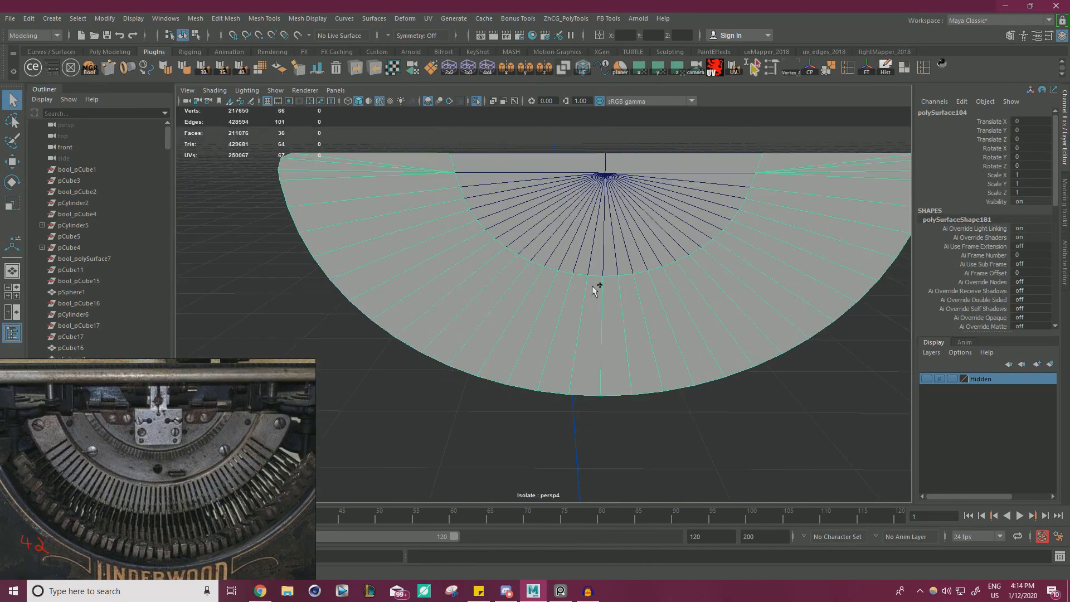
{"action": "key", "text": "ctrl+shift+x"}
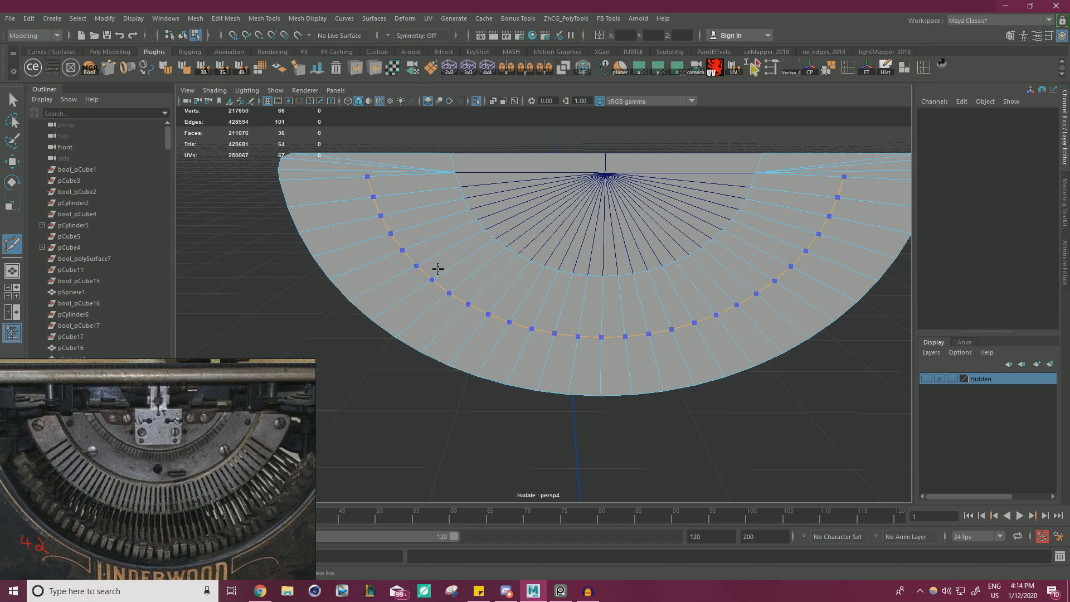
{"action": "middle_click", "coordinate": [438, 268], "text": "ctrl"}
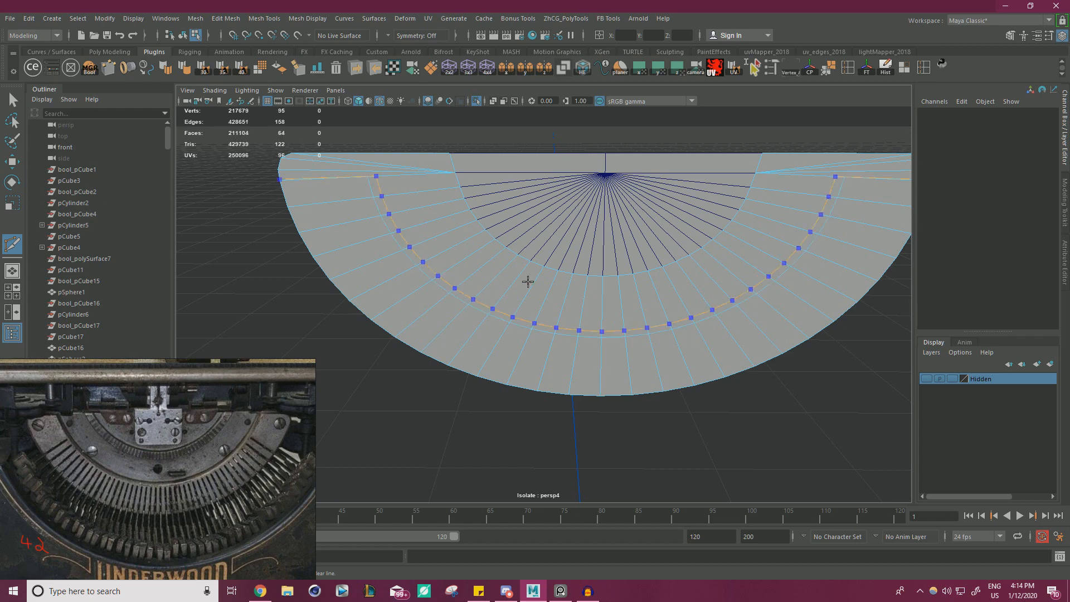
Try to select the row of faces along the outer side of the new edge loop.
{"action": "key", "text": "w"}
{"action": "middle_click_drag", "start_coordinate": [539, 226], "coordinate": [452, 221], "text": "alt"}
{"action": "left_click_drag", "start_coordinate": [563, 211], "coordinate": [553, 264], "text": "alt"}
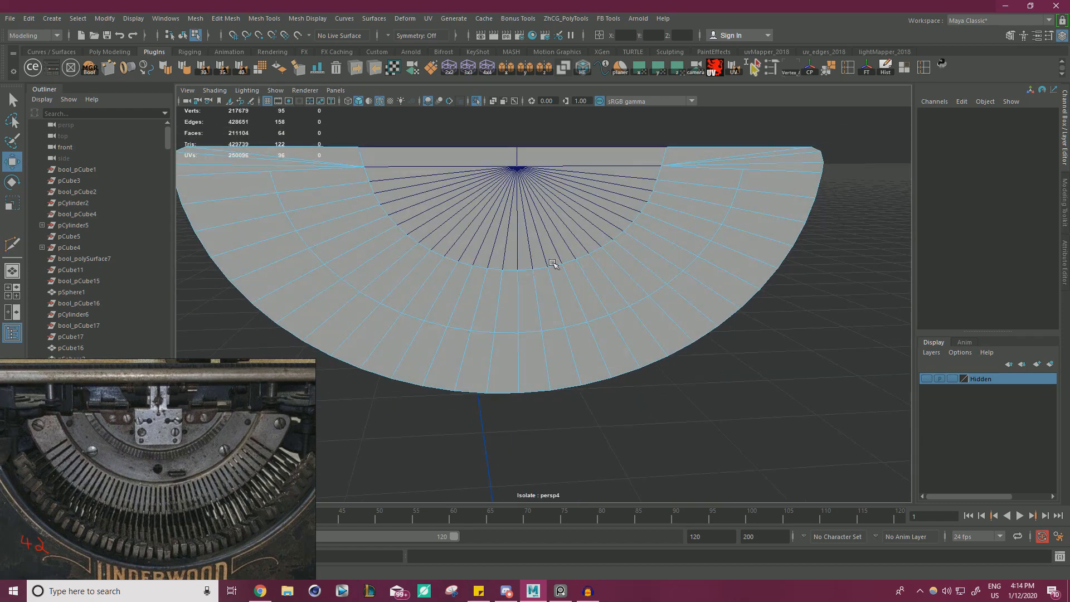
{"action": "right_click_drag", "start_coordinate": [571, 344], "coordinate": [573, 301]}
{"action": "left_click", "coordinate": [604, 339]}
{"action": "double_click", "coordinate": [587, 348], "text": "shift"}
{"action": "left_click_drag", "start_coordinate": [595, 358], "coordinate": [540, 375], "text": "alt"}
{"action": "left_click_drag", "start_coordinate": [483, 298], "coordinate": [294, 254], "text": "alt"}
Undo the face selection, the outer band's edge loop and the extraction of the inner faces.
{"action": "key", "text": "ctrl+z"}
{"action": "key", "text": "ctrl+z"}
{"action": "key", "text": "ctrl+z"}
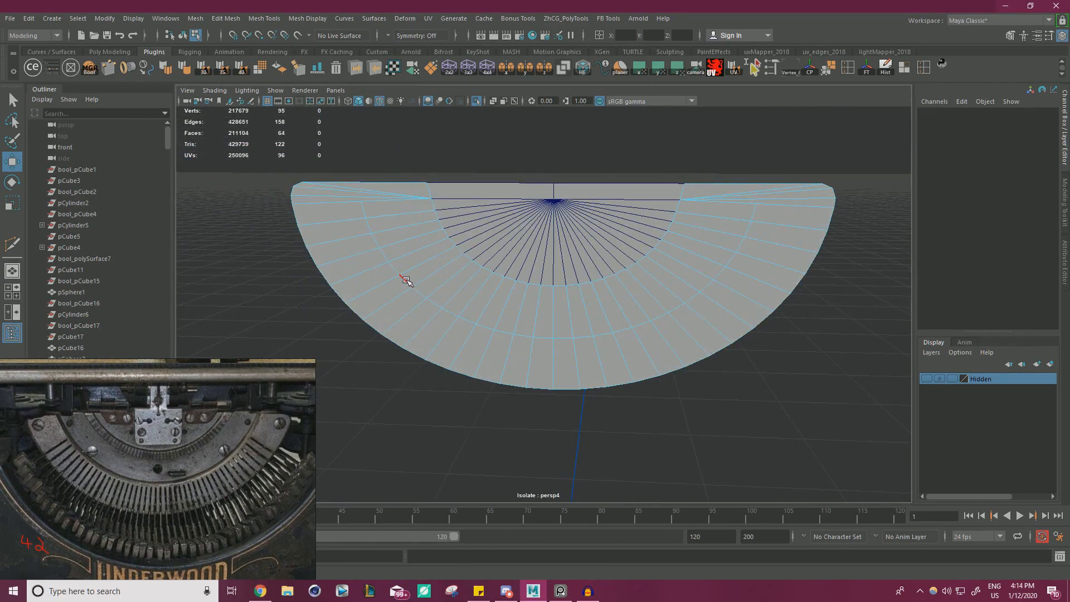
{"action": "key", "text": "ctrl+z"}
{"action": "key", "text": "ctrl+z"}
{"action": "key", "text": "ctrl+z"}
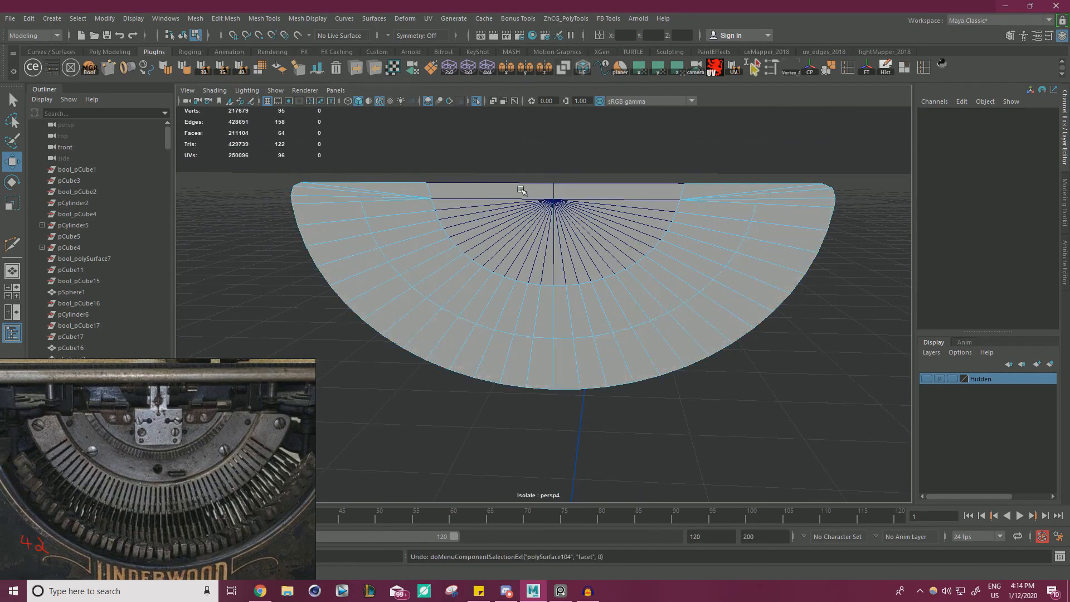
{"action": "key", "text": "ctrl+z"}
{"action": "key", "text": "ctrl+z"}
{"action": "key", "text": "ctrl+z"}
{"action": "key", "text": "ctrl+z"}
{"action": "key", "text": "ctrl+z"}
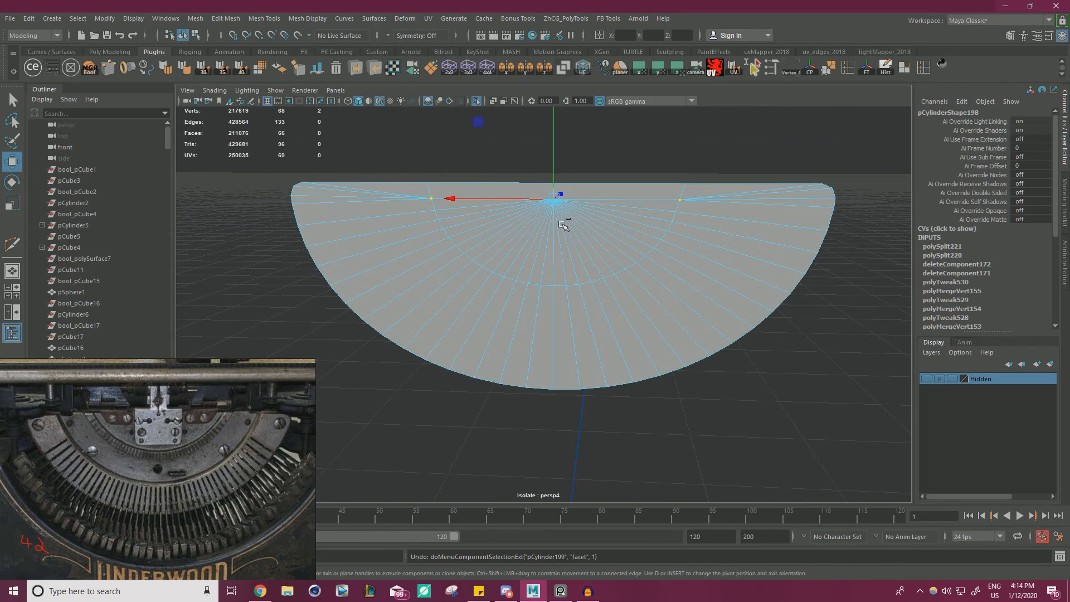
Select the inner arc's edge loop and snap its scaling pivot to the centre vertex.
{"action": "right_click_drag", "start_coordinate": [662, 222], "coordinate": [662, 192]}
{"action": "double_click", "coordinate": [672, 222]}
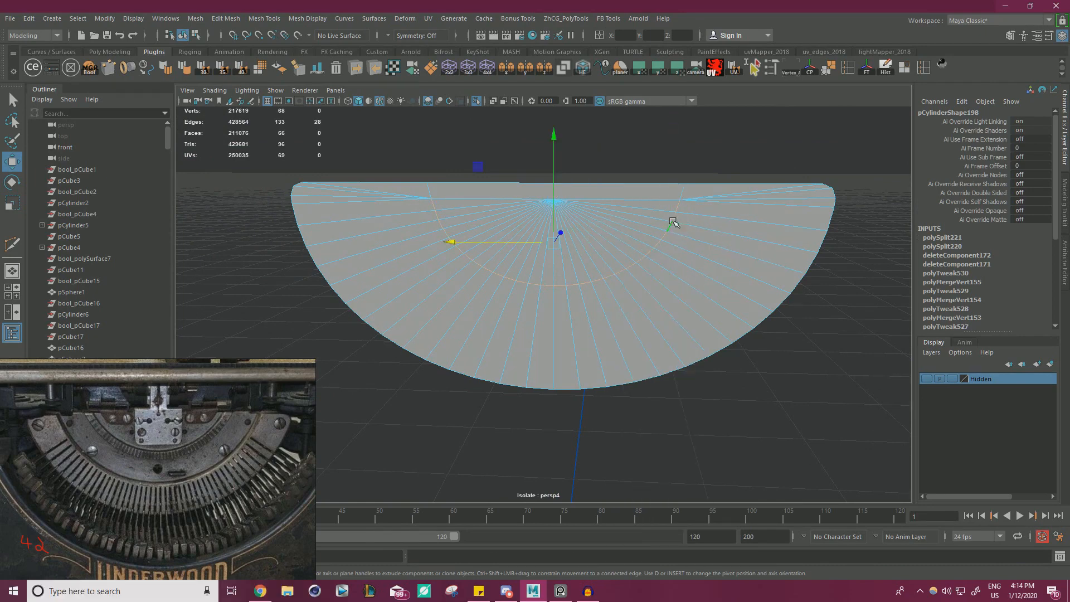
{"action": "key", "text": "r"}
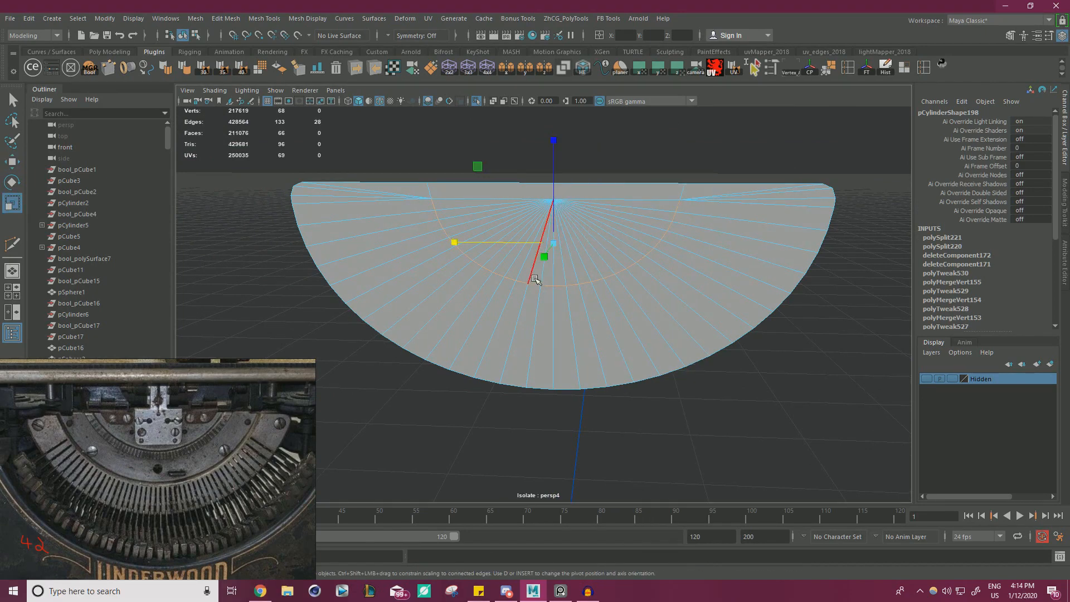
{"action": "left_click_drag", "start_coordinate": [572, 255], "coordinate": [608, 258], "text": "alt"}
{"action": "key", "text": "d"}
{"action": "key", "text": "v"}
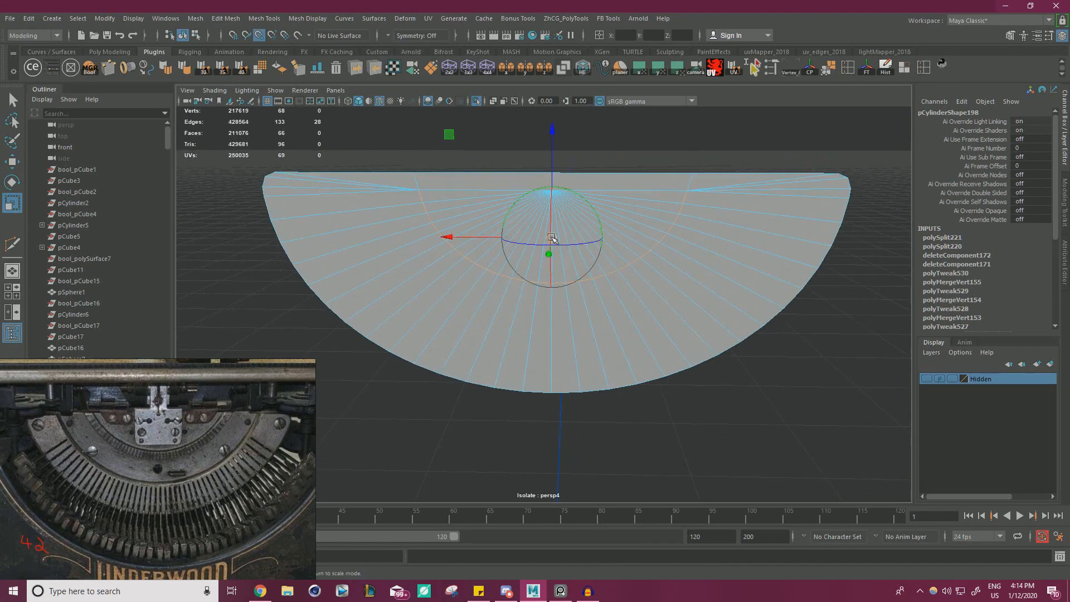
{"action": "left_click_drag", "start_coordinate": [552, 238], "coordinate": [554, 208]}
{"action": "middle_click_drag", "start_coordinate": [518, 157], "coordinate": [525, 213], "text": "alt"}
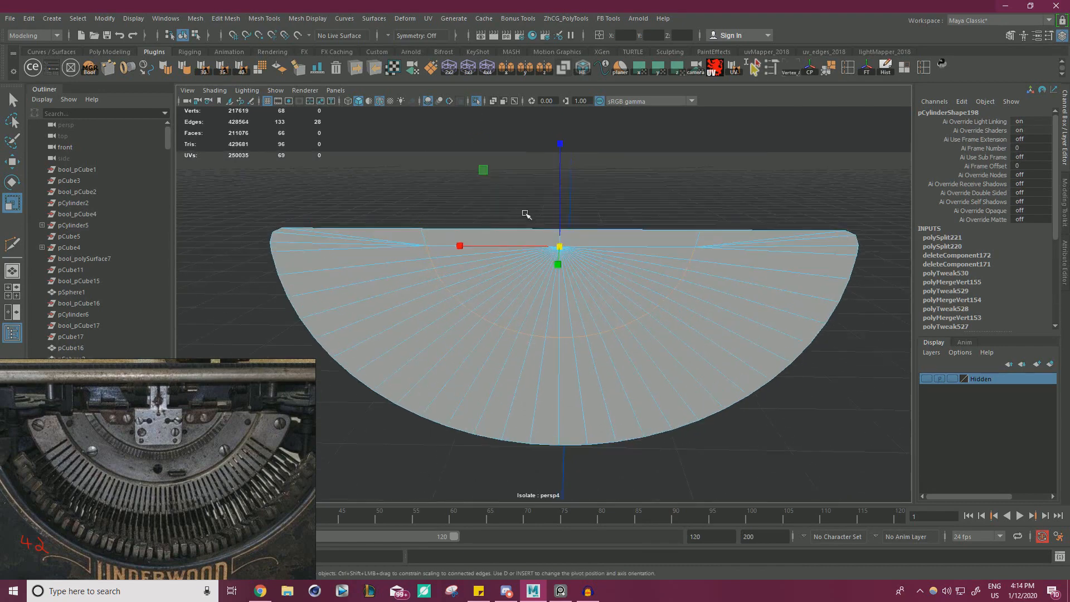
Scale the inner arc slightly flatter vertically and slightly narrower horizontally about the centre vertex, and deselect it.
{"action": "left_click_drag", "start_coordinate": [526, 212], "coordinate": [486, 182], "text": "alt"}
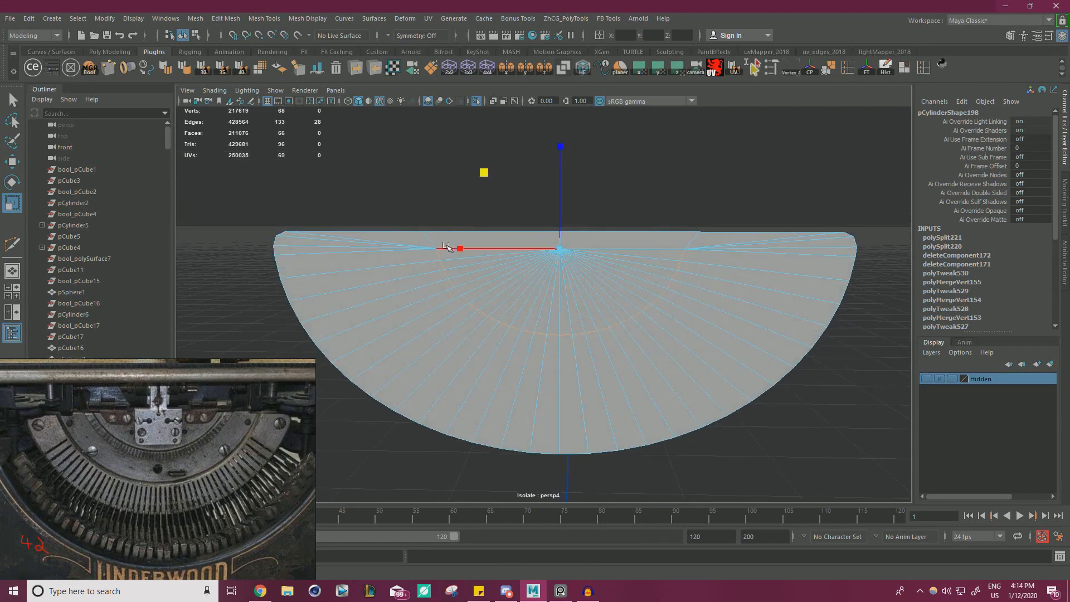
{"action": "left_click_drag", "start_coordinate": [458, 246], "coordinate": [452, 244]}
{"action": "left_click_drag", "start_coordinate": [559, 192], "coordinate": [559, 195]}
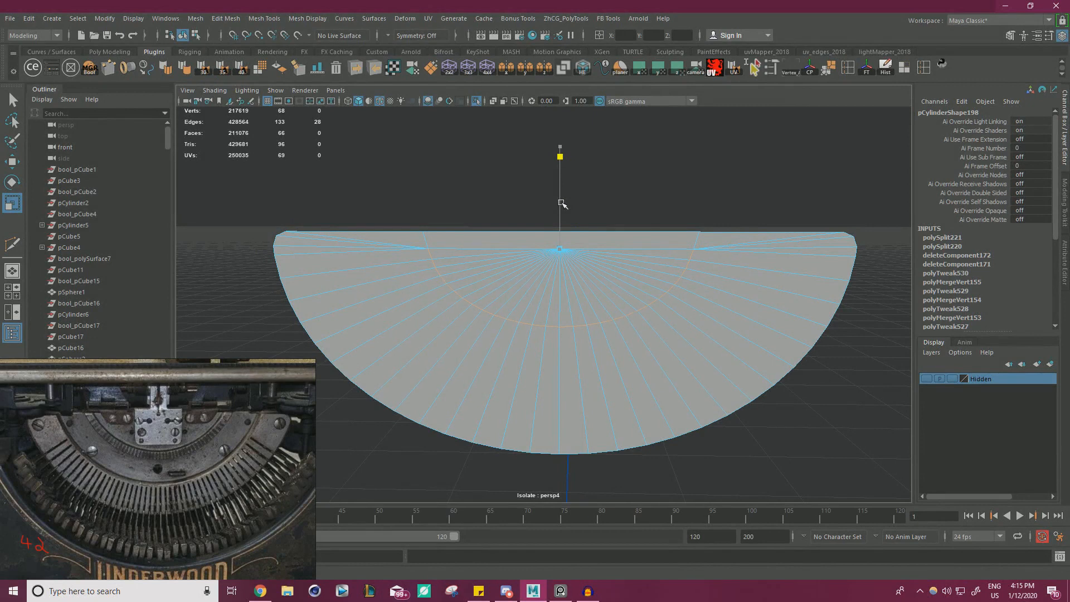
{"action": "left_click_drag", "start_coordinate": [561, 203], "coordinate": [561, 203]}
{"action": "left_click_drag", "start_coordinate": [459, 248], "coordinate": [471, 248]}
{"action": "left_click_drag", "start_coordinate": [472, 249], "coordinate": [472, 249]}
{"action": "right_click_drag", "start_coordinate": [523, 248], "coordinate": [648, 197]}
{"action": "left_click", "coordinate": [654, 197]}
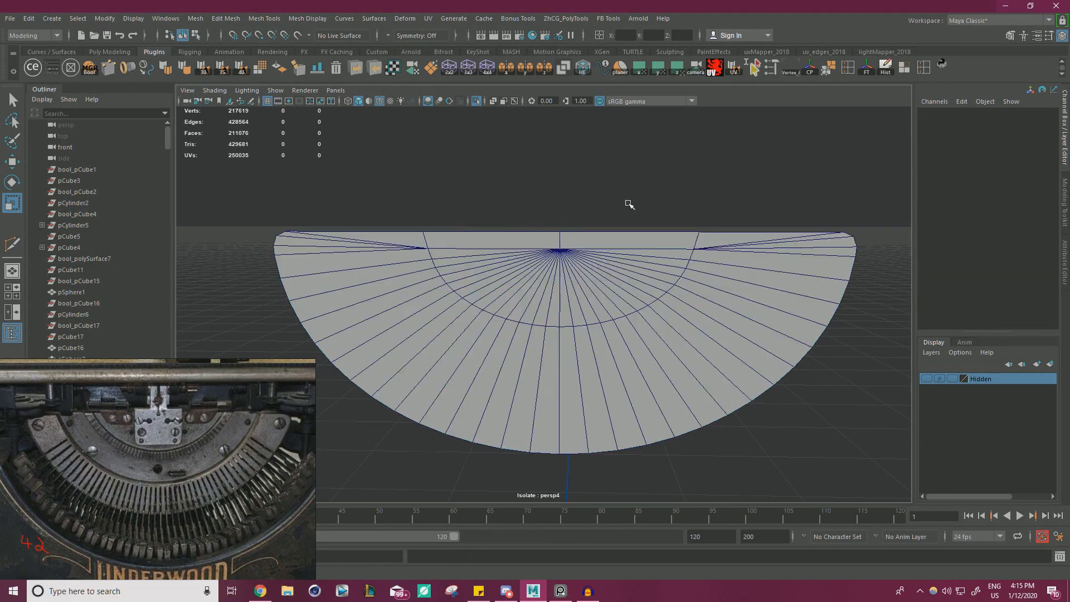
Select the vertices at both ends of the inner arc, scale them slightly outward horizontally, and clear the selection.
{"action": "left_click_drag", "start_coordinate": [627, 202], "coordinate": [594, 216], "text": "alt"}
{"action": "left_click", "coordinate": [484, 260]}
{"action": "right_click_drag", "start_coordinate": [477, 251], "coordinate": [428, 254]}
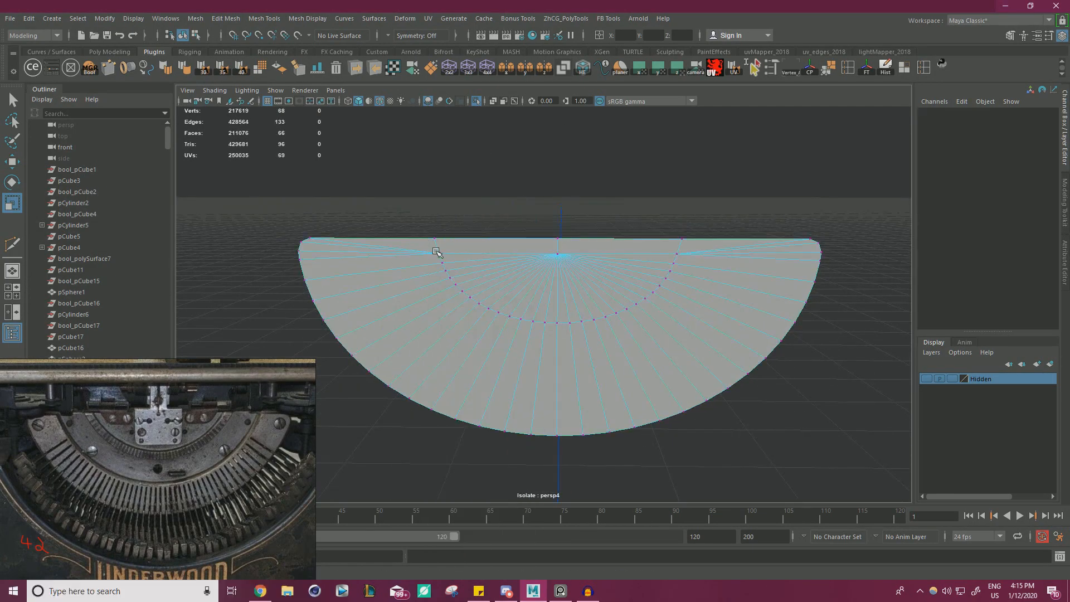
{"action": "left_click", "coordinate": [436, 252]}
{"action": "right_click_drag", "start_coordinate": [562, 252], "coordinate": [617, 255], "text": "alt"}
{"action": "left_click", "coordinate": [724, 235], "text": "shift"}
{"action": "key", "text": "w"}
{"action": "left_click", "coordinate": [562, 198]}
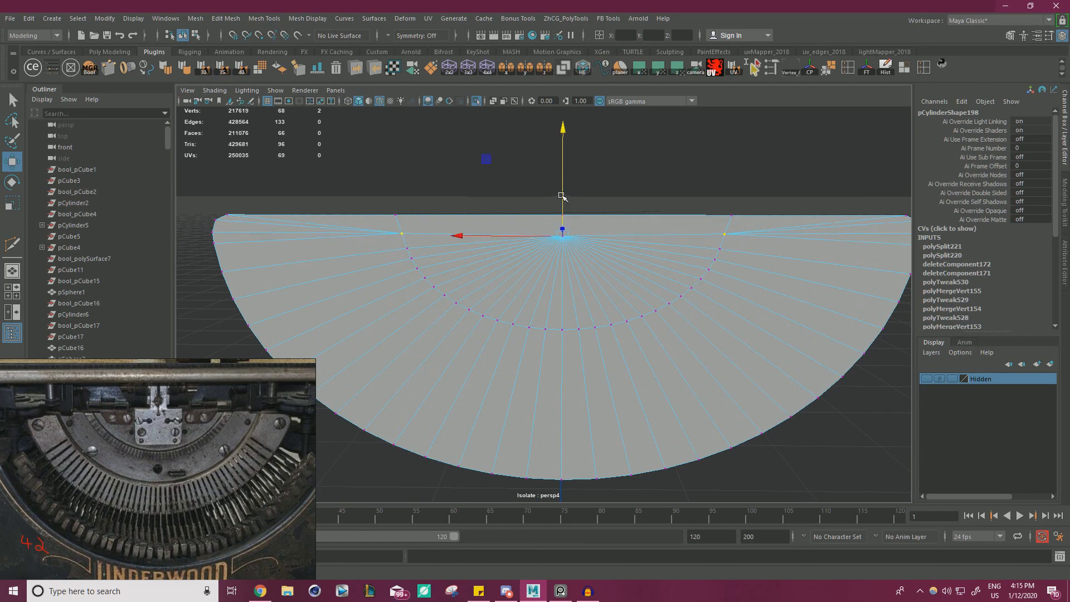
{"action": "key", "text": "t"}
{"action": "key", "text": "r"}
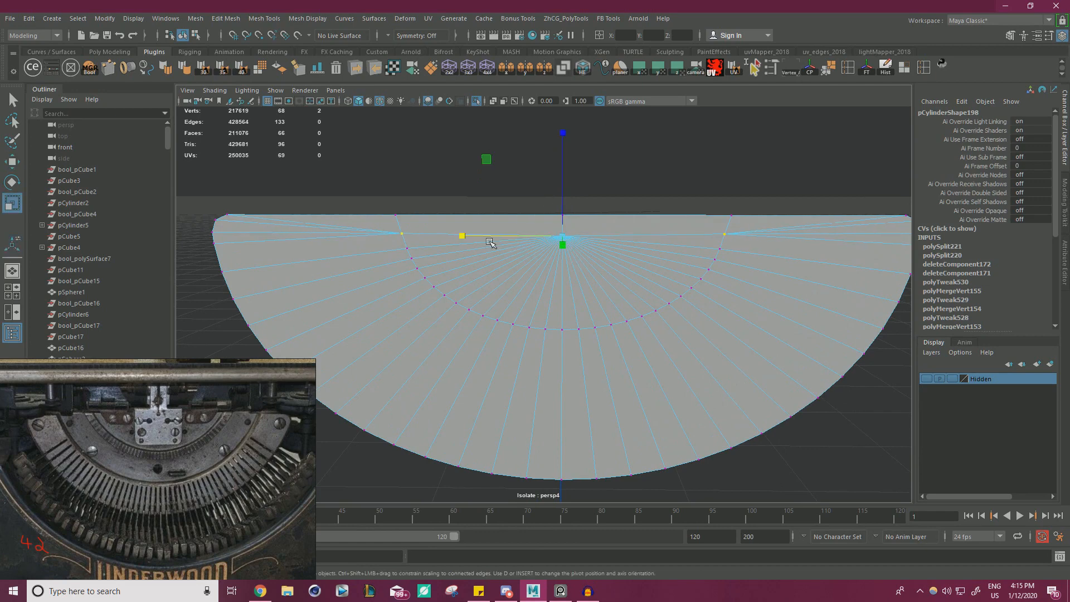
{"action": "left_click_drag", "start_coordinate": [465, 236], "coordinate": [464, 235]}
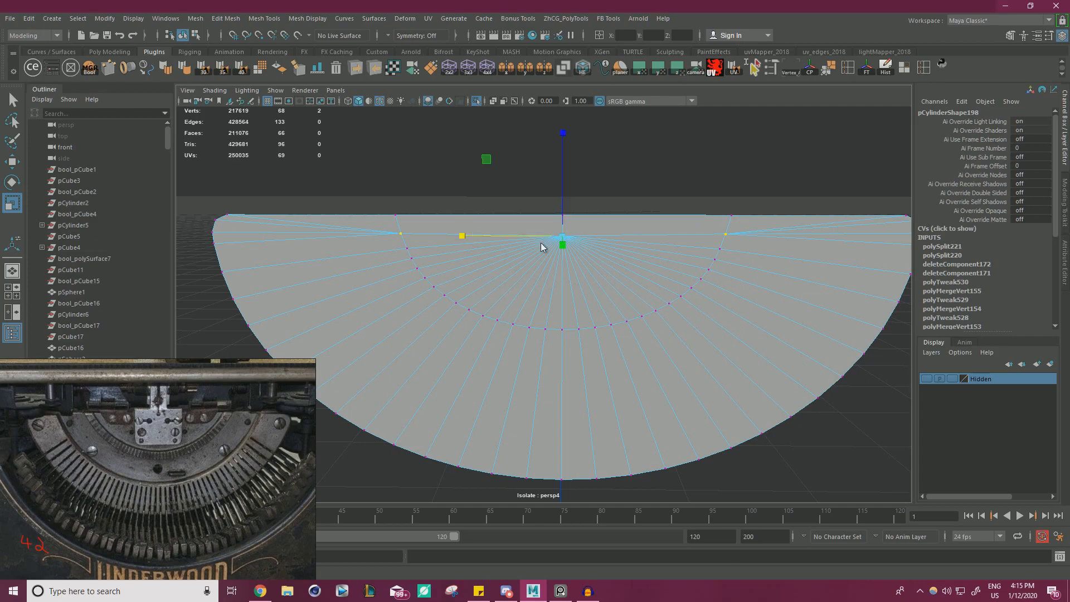
{"action": "right_click_drag", "start_coordinate": [542, 244], "coordinate": [413, 229]}
{"action": "left_click", "coordinate": [639, 171]}
Extract the fan faces enclosed by the inner arc as a separate piece and deselect it.
{"action": "left_click_drag", "start_coordinate": [413, 229], "coordinate": [431, 221], "text": "alt"}
{"action": "right_click_drag", "start_coordinate": [431, 221], "coordinate": [587, 306], "text": "alt"}
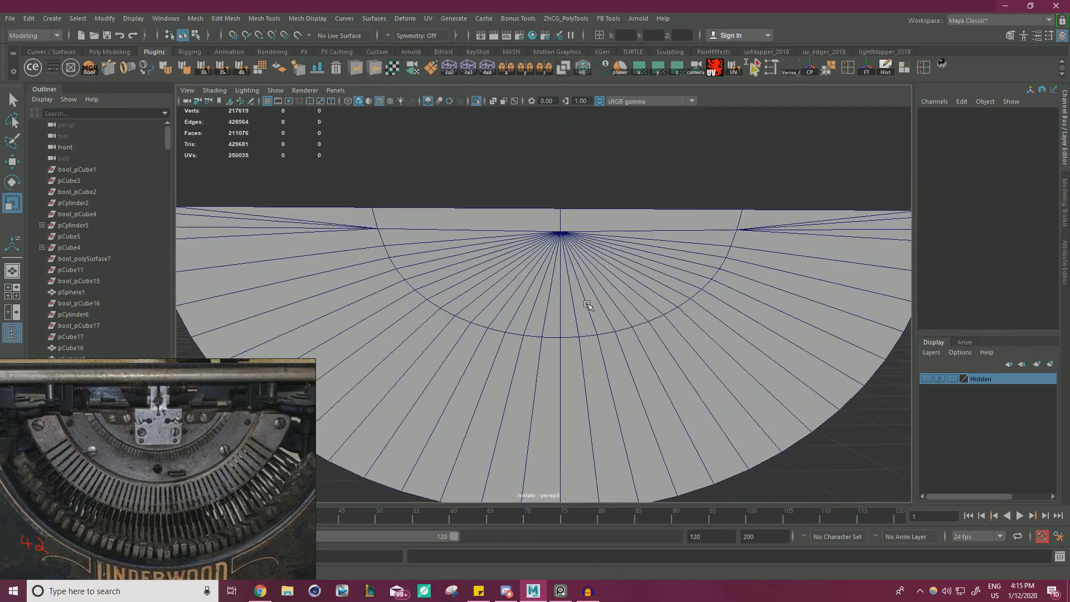
{"action": "left_click_drag", "start_coordinate": [587, 306], "coordinate": [561, 236], "text": "alt"}
{"action": "right_click_drag", "start_coordinate": [561, 236], "coordinate": [574, 210], "text": "alt"}
{"action": "middle_click_drag", "start_coordinate": [574, 210], "coordinate": [562, 240], "text": "alt"}
{"action": "left_click", "coordinate": [562, 240]}
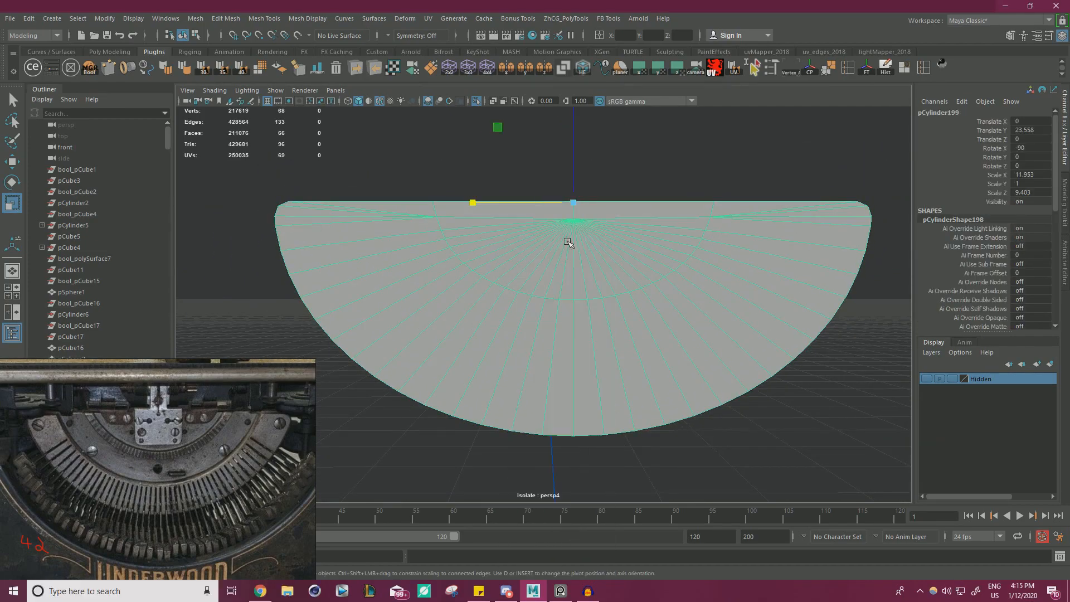
{"action": "right_click_drag", "start_coordinate": [568, 240], "coordinate": [568, 269]}
{"action": "left_click_drag", "start_coordinate": [554, 234], "coordinate": [610, 212]}
{"action": "right_click_drag", "start_coordinate": [616, 215], "coordinate": [598, 395], "text": "shift"}
{"action": "key", "text": "q"}
{"action": "left_click", "coordinate": [756, 172]}
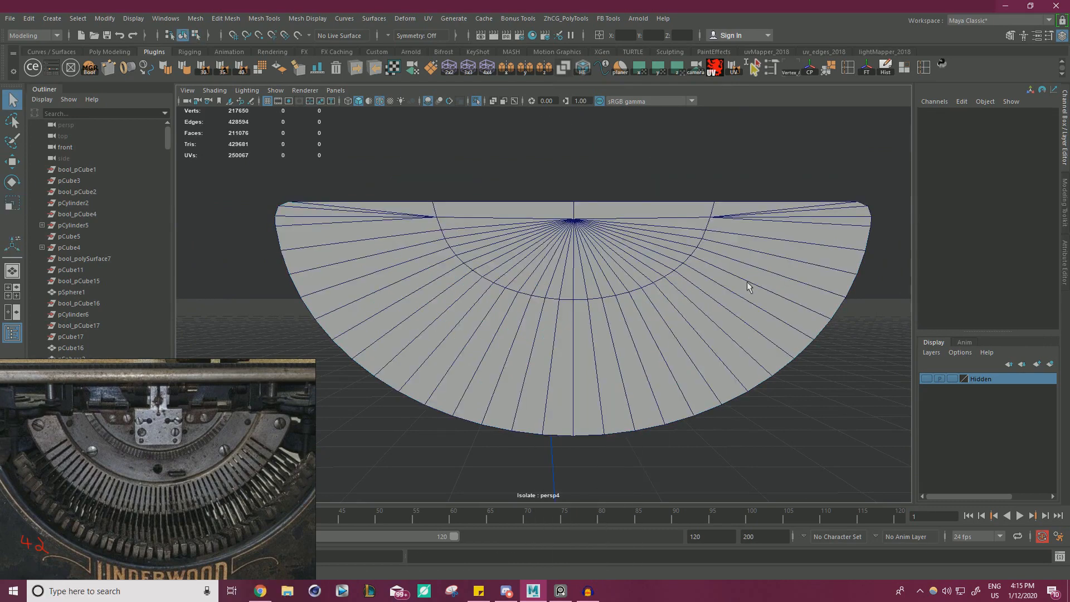
Try to insert an edge loop midway around the outer band, and undo it.
{"action": "left_click", "coordinate": [741, 280]}
{"action": "key", "text": "ctrl+shift+x"}
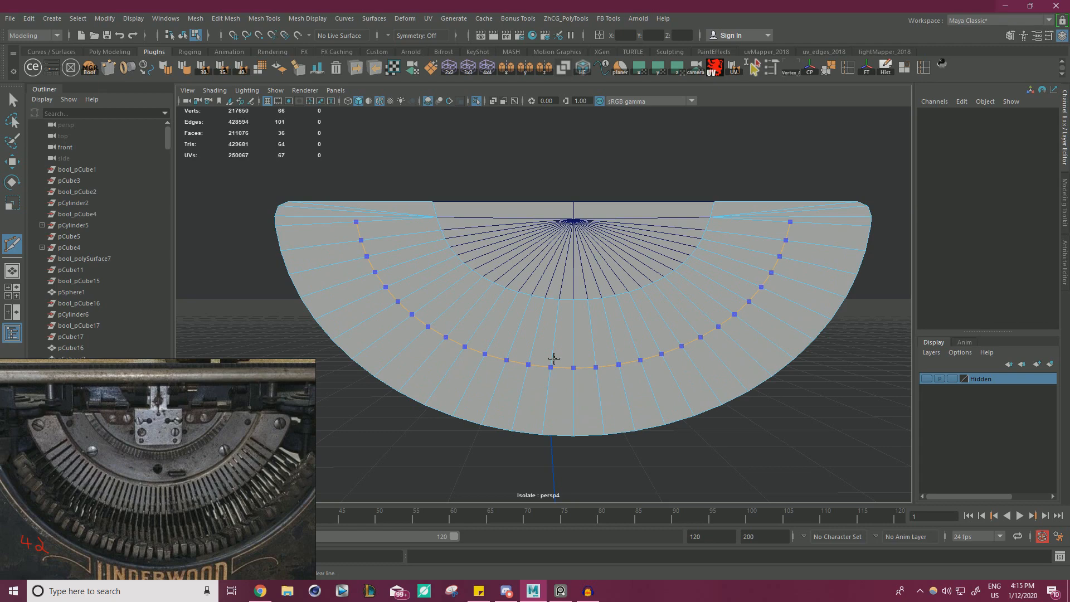
{"action": "left_click", "coordinate": [554, 358], "text": "ctrl"}
{"action": "key", "text": "w"}
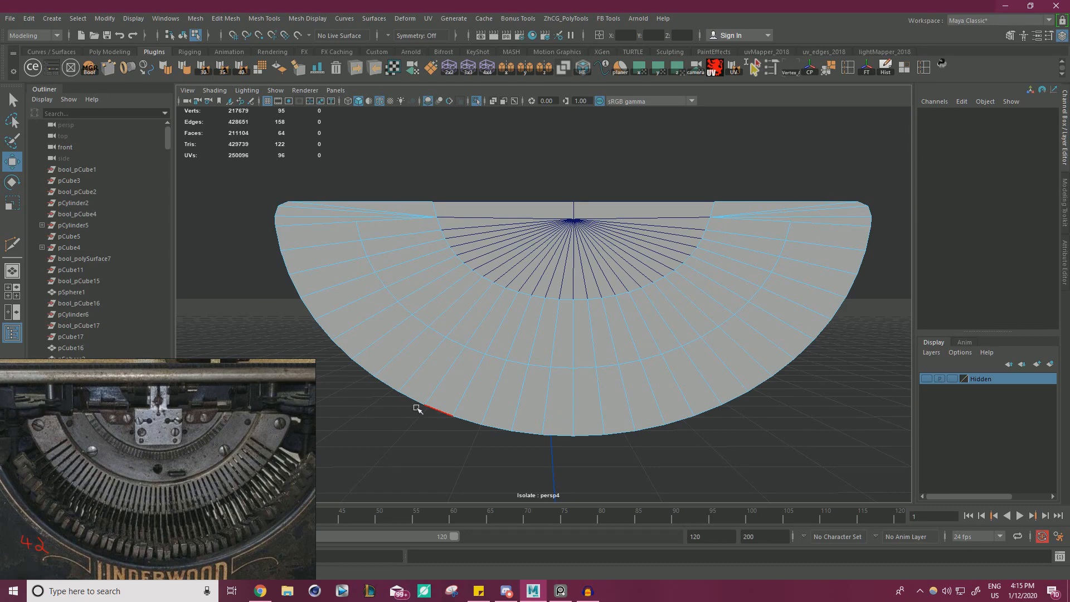
{"action": "key", "text": "ctrl+z"}
Insert an edge loop around the outer band, slightly nearer the inner arc than the outer rim.
{"action": "middle_click_drag", "start_coordinate": [692, 423], "coordinate": [619, 360], "text": "alt"}
{"action": "right_click_drag", "start_coordinate": [618, 361], "coordinate": [488, 316], "text": "alt"}
{"action": "middle_click_drag", "start_coordinate": [488, 316], "coordinate": [549, 339], "text": "alt"}
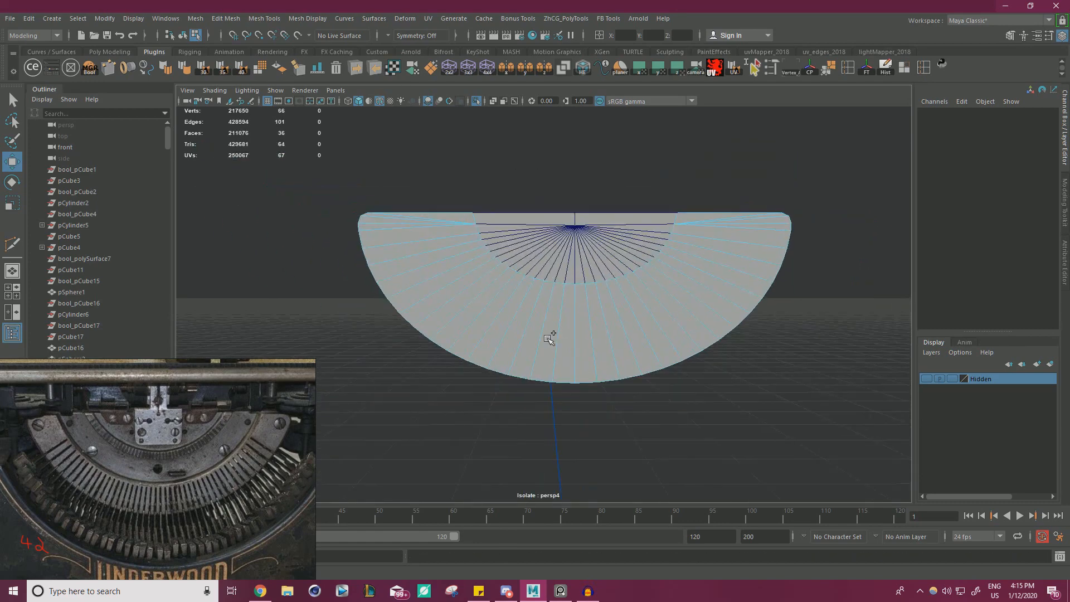
{"action": "key", "text": "y"}
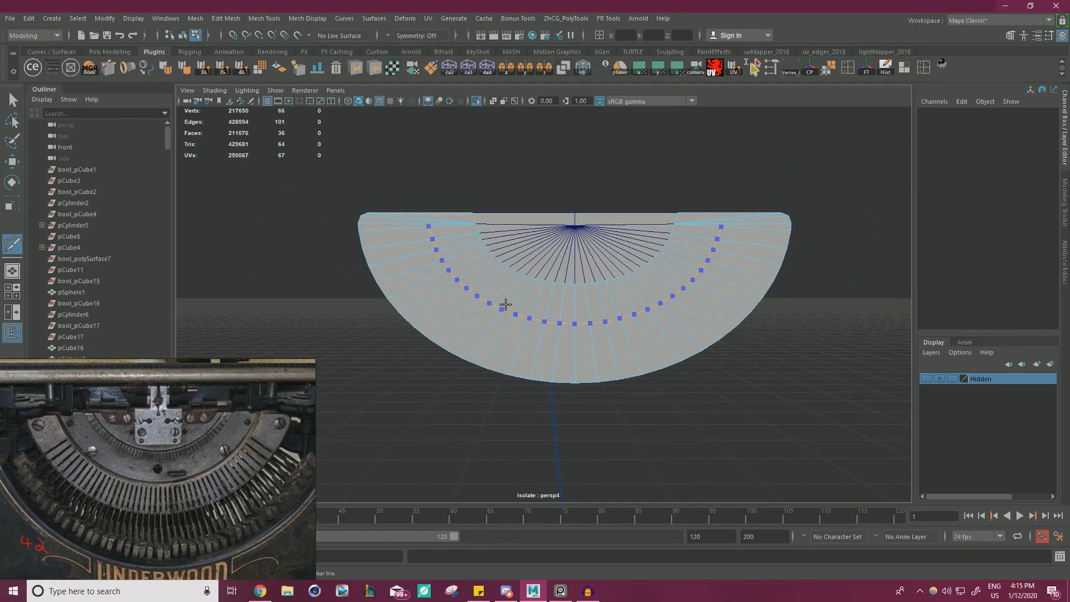
{"action": "key", "text": "ctrl+shift"}
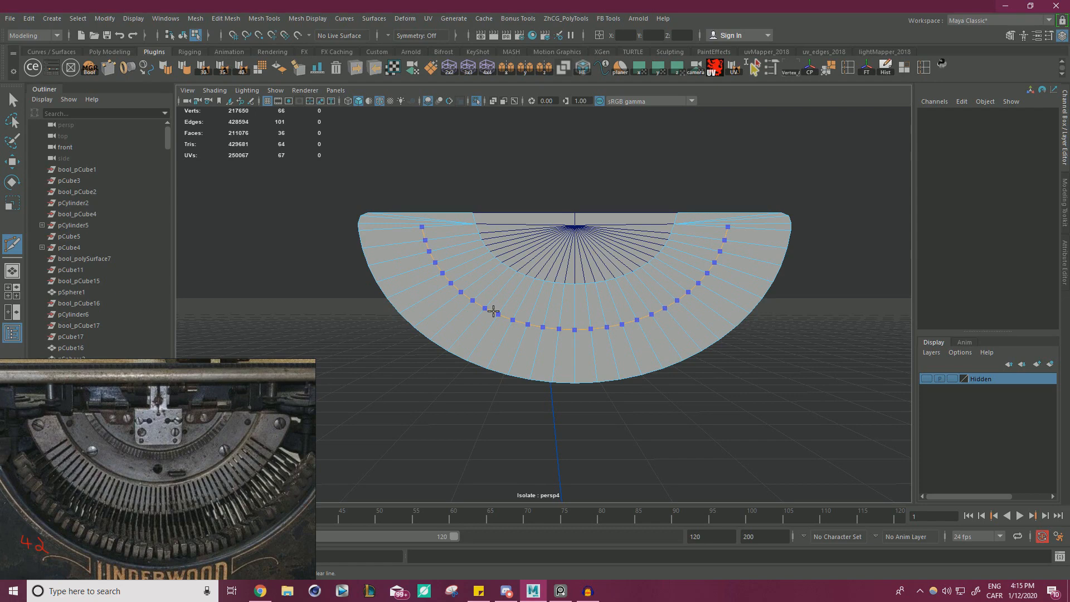
{"action": "left_click", "coordinate": [493, 311], "text": "ctrl"}
{"action": "key", "text": "w"}
{"action": "right_click_drag", "start_coordinate": [585, 269], "coordinate": [628, 287]}
{"action": "double_click", "coordinate": [576, 261]}
{"action": "right_click_drag", "start_coordinate": [572, 254], "coordinate": [607, 229]}
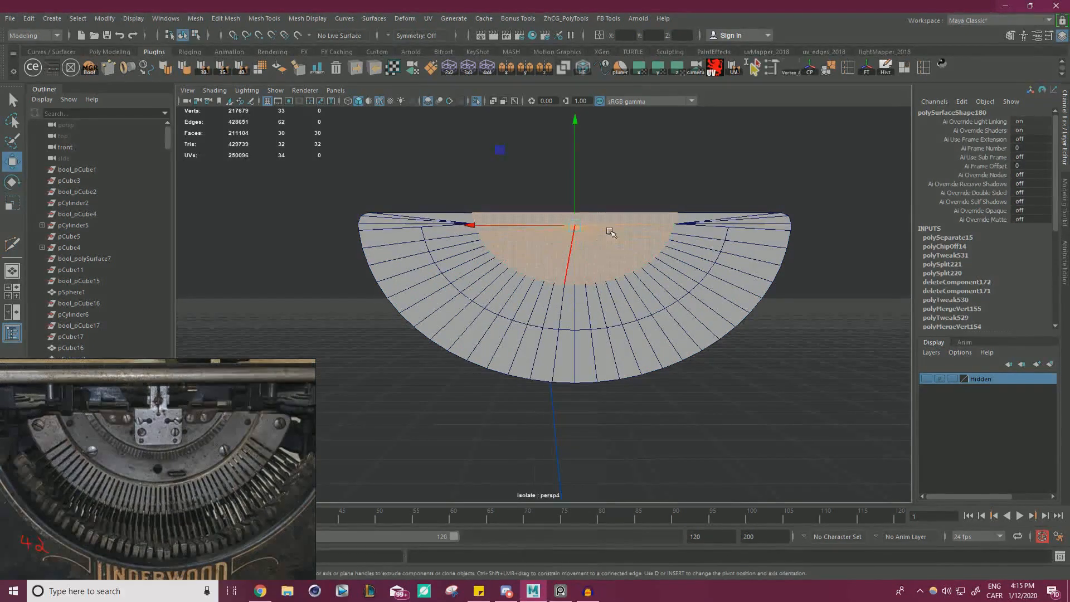
{"action": "left_click", "coordinate": [631, 193]}
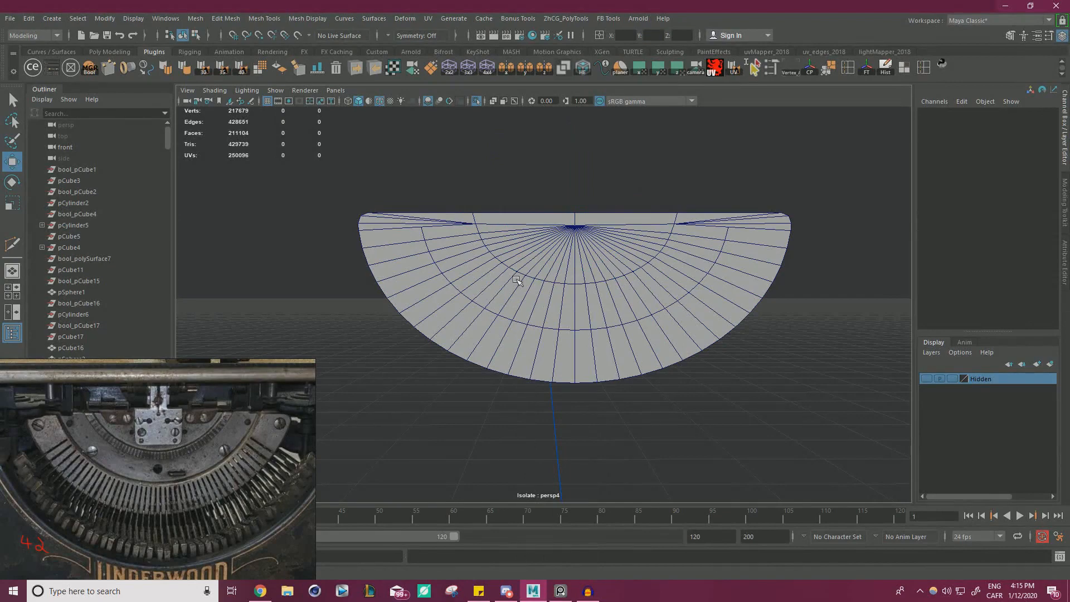
Extend one end of the outer band's edge loop to the straight top edge by cutting across the converging spokes.
{"action": "left_click", "coordinate": [613, 349]}
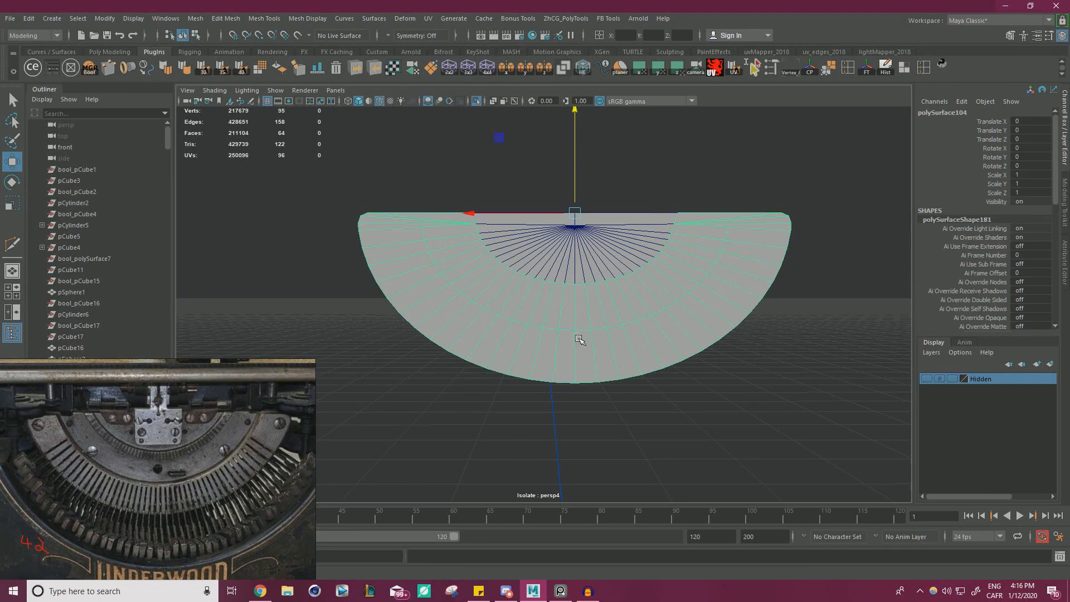
{"action": "scroll", "coordinate": [574, 338], "scroll_direction": "up", "scroll_amount": 5}
{"action": "middle_click_drag", "start_coordinate": [527, 316], "coordinate": [558, 341], "text": "alt"}
{"action": "right_click_drag", "start_coordinate": [557, 341], "coordinate": [645, 325], "text": "alt"}
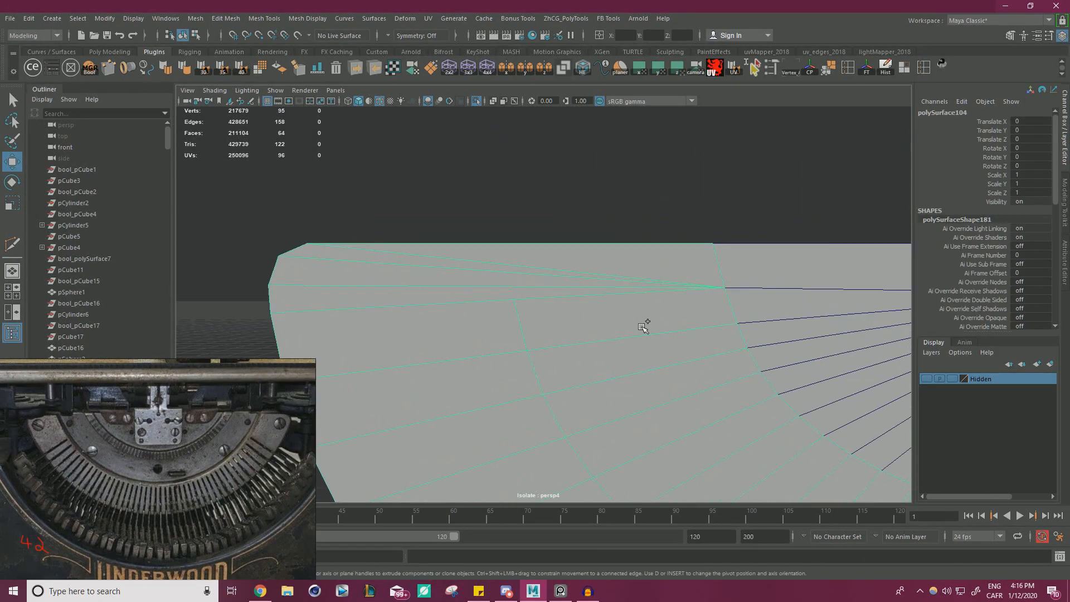
{"action": "key", "text": "ctrl+shift+x"}
{"action": "left_click", "coordinate": [514, 299]}
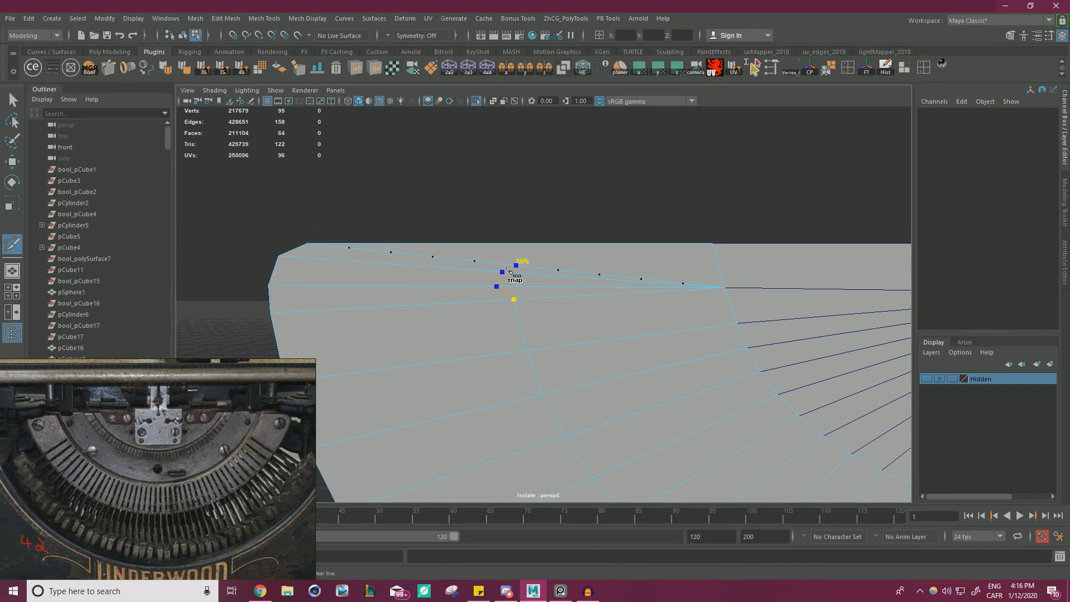
{"action": "left_click", "coordinate": [508, 248], "text": "shift"}
{"action": "right_click", "coordinate": [508, 248]}
Cut across the converging spokes at the band's opposite end, joining the loop to the straight top edge.
{"action": "right_click_drag", "start_coordinate": [498, 207], "coordinate": [374, 334], "text": "alt"}
{"action": "middle_click_drag", "start_coordinate": [373, 334], "coordinate": [234, 335], "text": "alt"}
{"action": "middle_click_drag", "start_coordinate": [724, 318], "coordinate": [518, 329], "text": "alt"}
{"action": "right_click_drag", "start_coordinate": [518, 329], "coordinate": [705, 322], "text": "alt"}
{"action": "middle_click_drag", "start_coordinate": [704, 322], "coordinate": [649, 323], "text": "alt"}
{"action": "right_click_drag", "start_coordinate": [650, 323], "coordinate": [693, 347], "text": "alt"}
{"action": "left_click", "coordinate": [624, 325]}
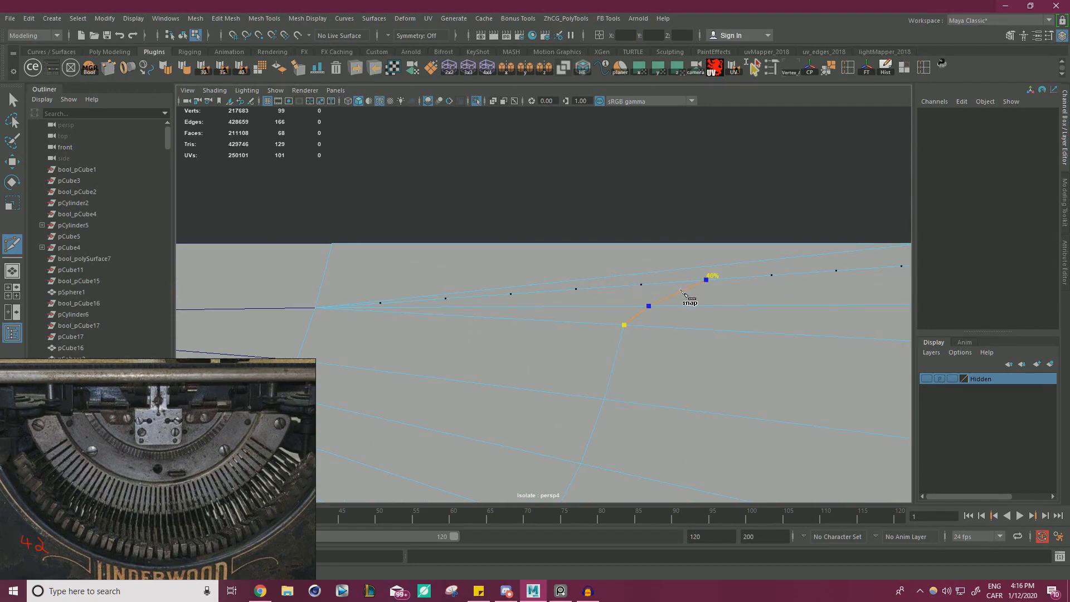
{"action": "left_click_drag", "start_coordinate": [643, 295], "coordinate": [648, 276], "text": "shift"}
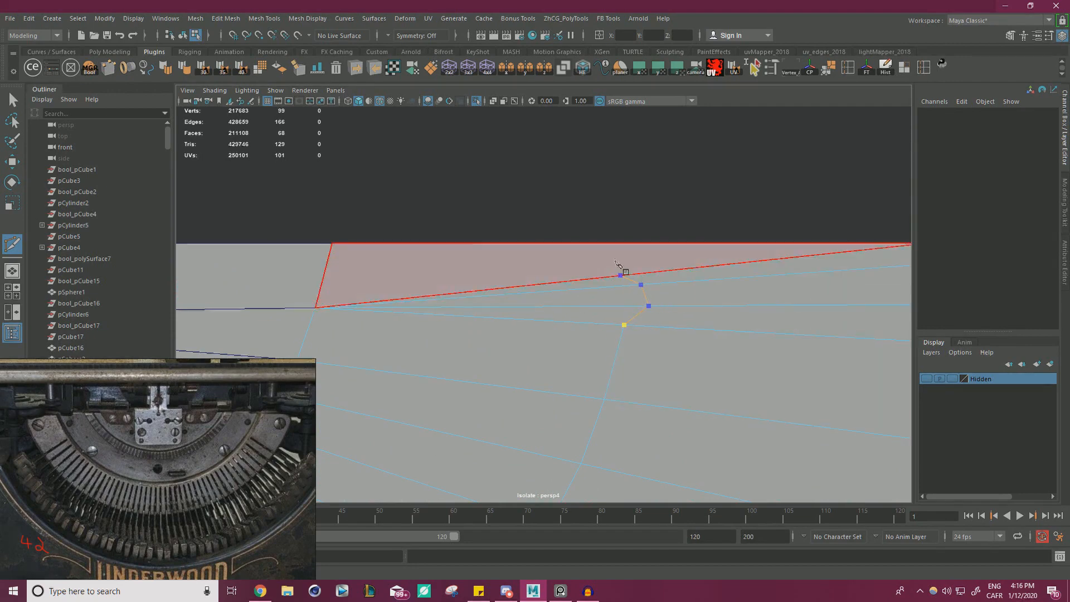
{"action": "left_click", "coordinate": [628, 244]}
{"action": "key", "text": "w"}
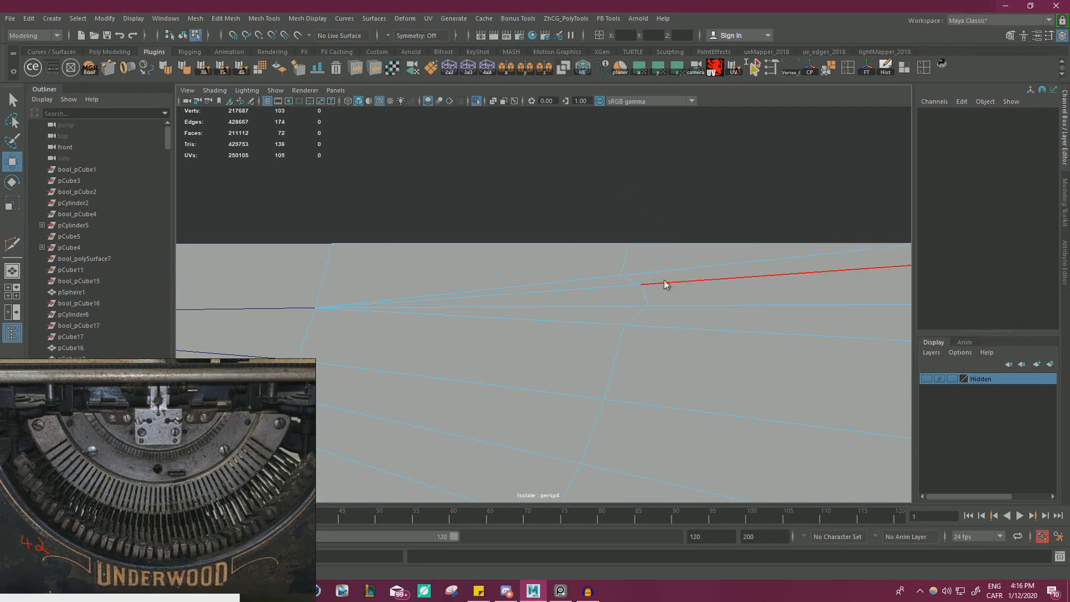
Select the first pair of cut vertices beyond the loop's ends and scale them slightly inward horizontally to follow the arc.
{"action": "left_click", "coordinate": [656, 312]}
{"action": "right_click_drag", "start_coordinate": [656, 313], "coordinate": [7, 323], "text": "alt"}
{"action": "middle_click_drag", "start_coordinate": [7, 323], "coordinate": [408, 319], "text": "alt"}
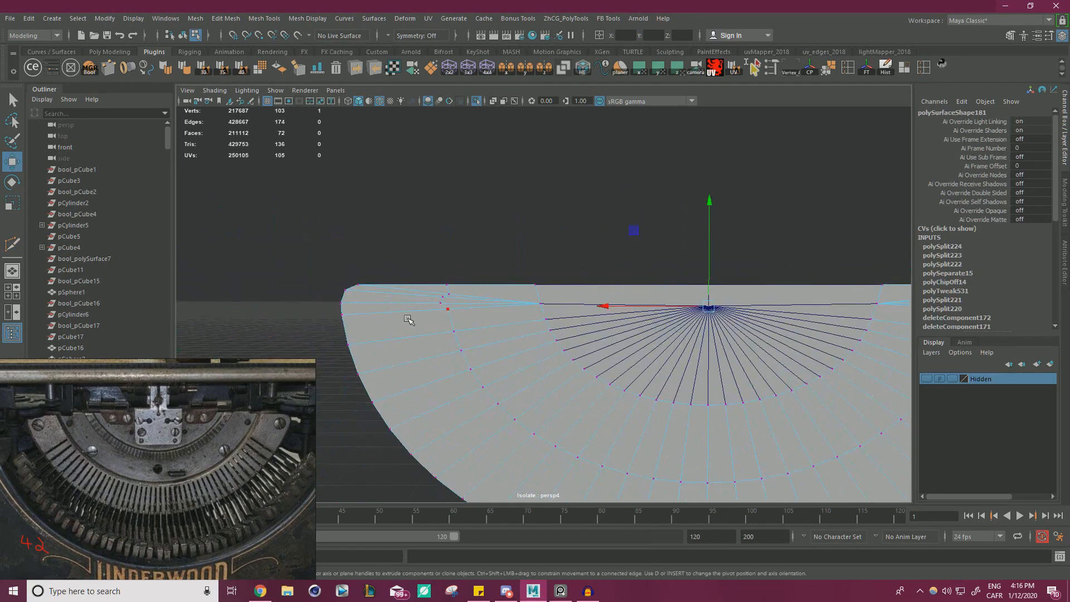
{"action": "left_click", "coordinate": [435, 303], "text": "shift"}
{"action": "right_click_drag", "start_coordinate": [436, 304], "coordinate": [635, 336], "text": "alt"}
{"action": "key", "text": "r"}
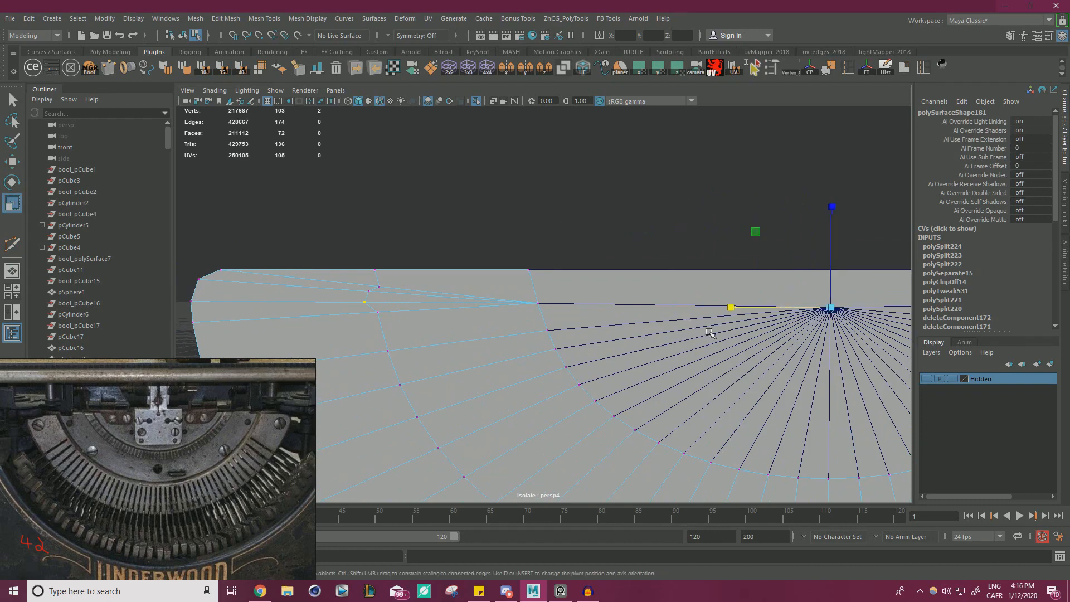
{"action": "left_click_drag", "start_coordinate": [737, 307], "coordinate": [737, 307]}
Scale the next pair of cut vertices slightly inward horizontally to line up with the loop.
{"action": "left_click_drag", "start_coordinate": [596, 286], "coordinate": [460, 279], "text": "alt"}
{"action": "left_click", "coordinate": [725, 290], "text": "shift"}
{"action": "key", "text": "f"}
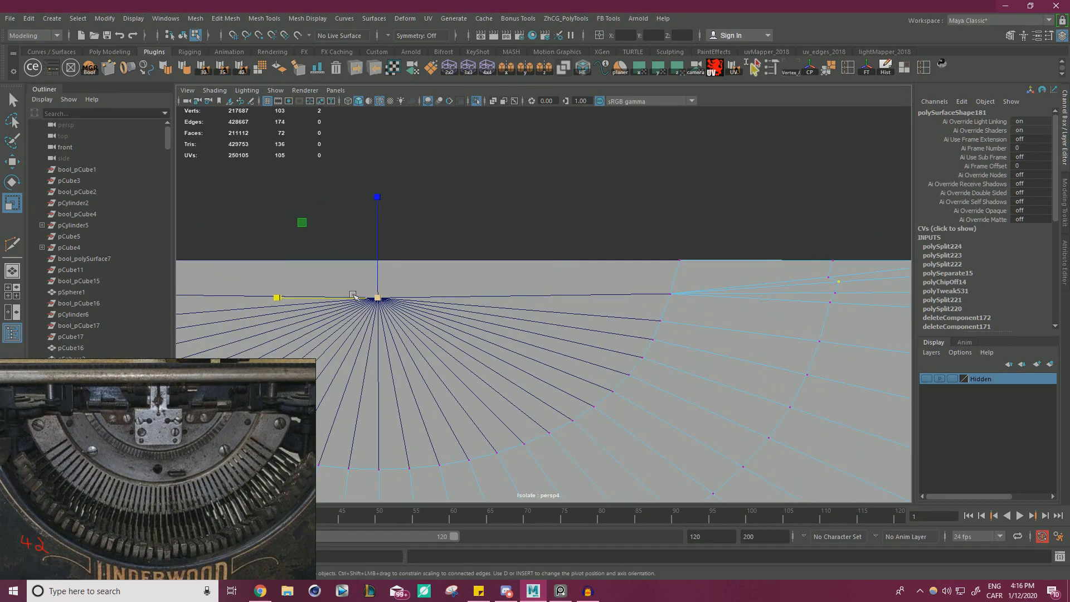
{"action": "left_click_drag", "start_coordinate": [275, 300], "coordinate": [279, 300]}
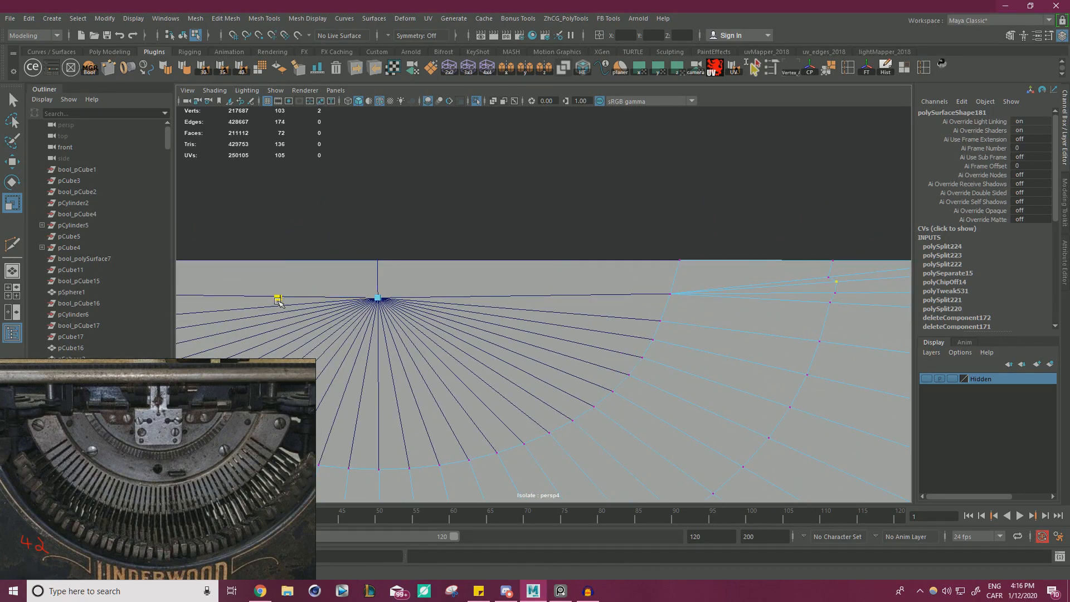
Snap the cut vertex just below the top edge onto its lower neighbour at both ends of the band.
{"action": "scroll", "coordinate": [562, 270], "scroll_direction": "down", "scroll_amount": 3}
{"action": "middle_click_drag", "start_coordinate": [190, 274], "coordinate": [532, 279], "text": "alt"}
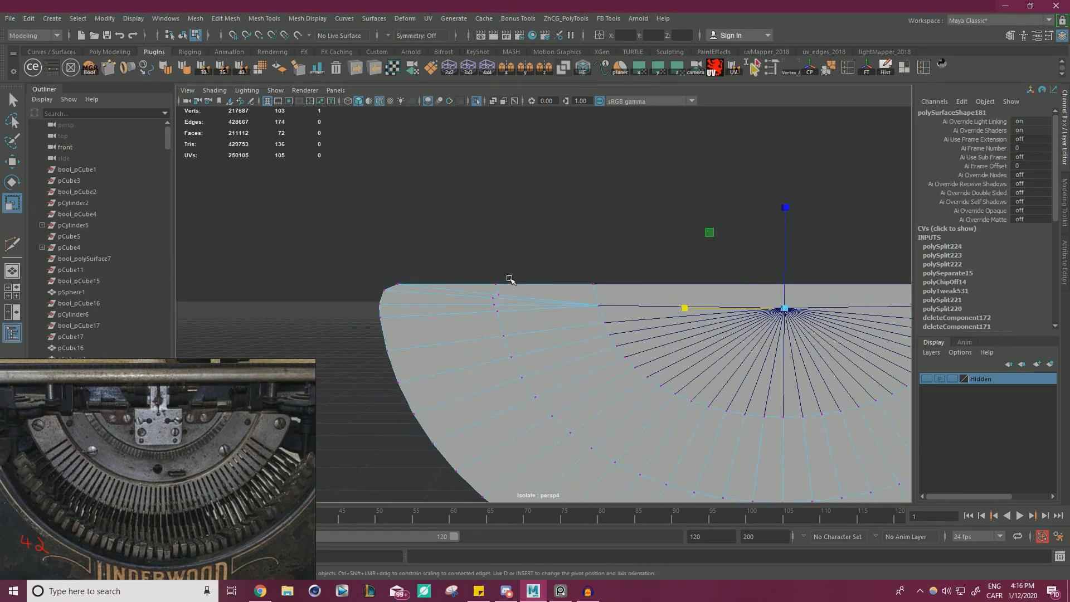
{"action": "scroll", "coordinate": [491, 284], "scroll_direction": "up", "scroll_amount": 5}
{"action": "left_click", "coordinate": [431, 318], "text": "shift"}
{"action": "key", "text": "w"}
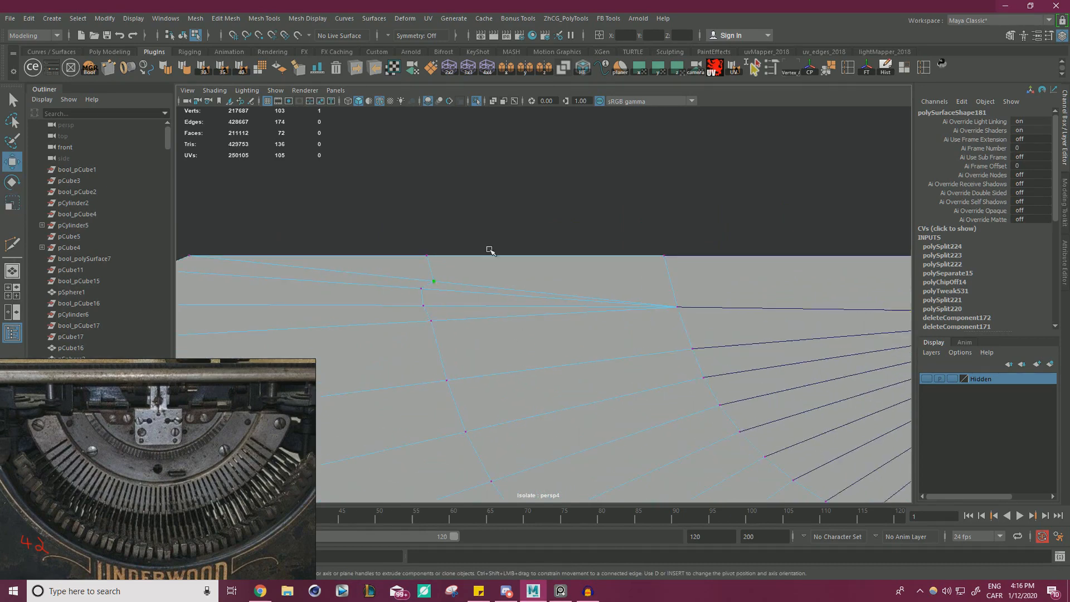
{"action": "key", "text": "d"}
{"action": "key", "text": "v"}
{"action": "left_click_drag", "start_coordinate": [434, 283], "coordinate": [430, 286]}
{"action": "scroll", "coordinate": [500, 237], "scroll_direction": "down", "scroll_amount": 5}
{"action": "scroll", "coordinate": [659, 251], "scroll_direction": "up", "scroll_amount": 8}
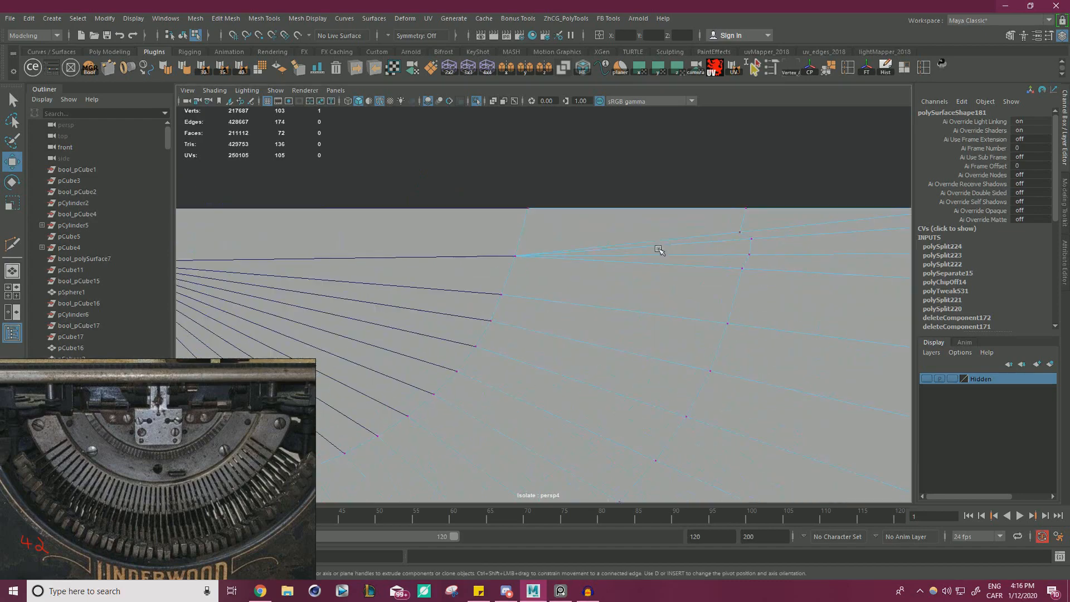
{"action": "scroll", "coordinate": [640, 268], "scroll_direction": "down", "scroll_amount": 8}
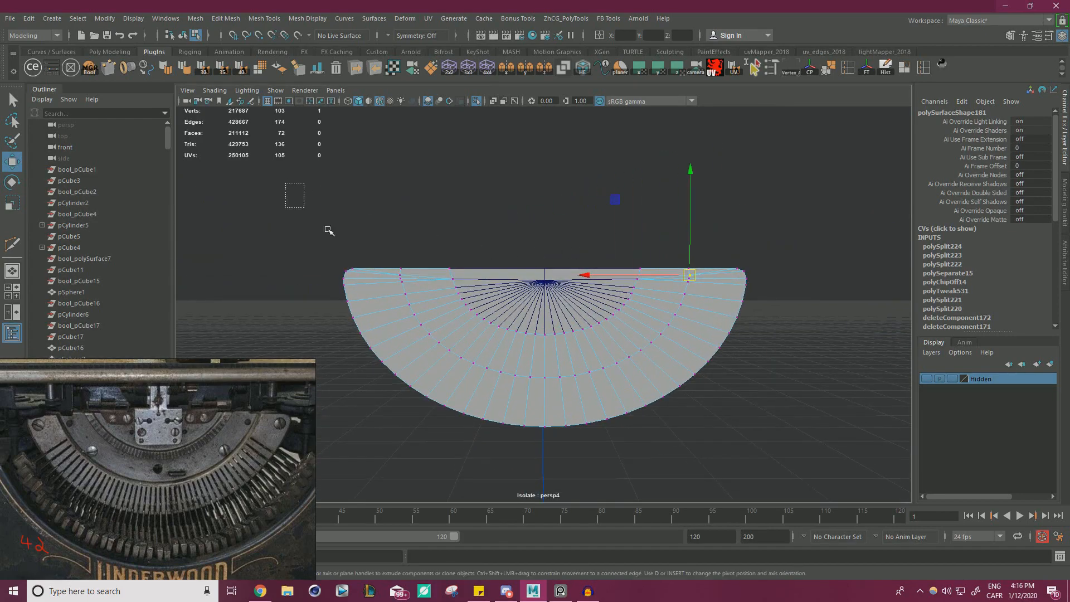
Select all vertices of the outer band and merge the overlapping ones.
{"action": "left_click_drag", "start_coordinate": [329, 230], "coordinate": [881, 486]}
{"action": "right_click_drag", "start_coordinate": [705, 310], "coordinate": [862, 297], "text": "shift"}
{"action": "middle_click_drag", "start_coordinate": [286, 180], "coordinate": [316, 178], "text": "alt"}
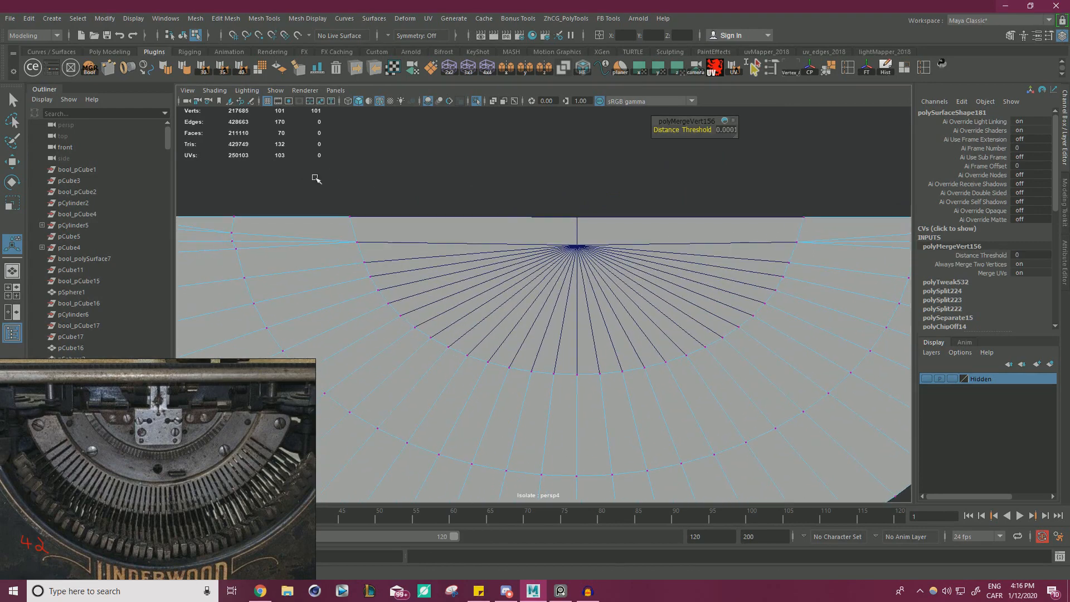
Scale the loop's two vertices on the straight top edge slightly outward horizontally.
{"action": "left_click_drag", "start_coordinate": [226, 212], "coordinate": [223, 219]}
{"action": "middle_click_drag", "start_coordinate": [814, 179], "coordinate": [648, 187], "text": "alt"}
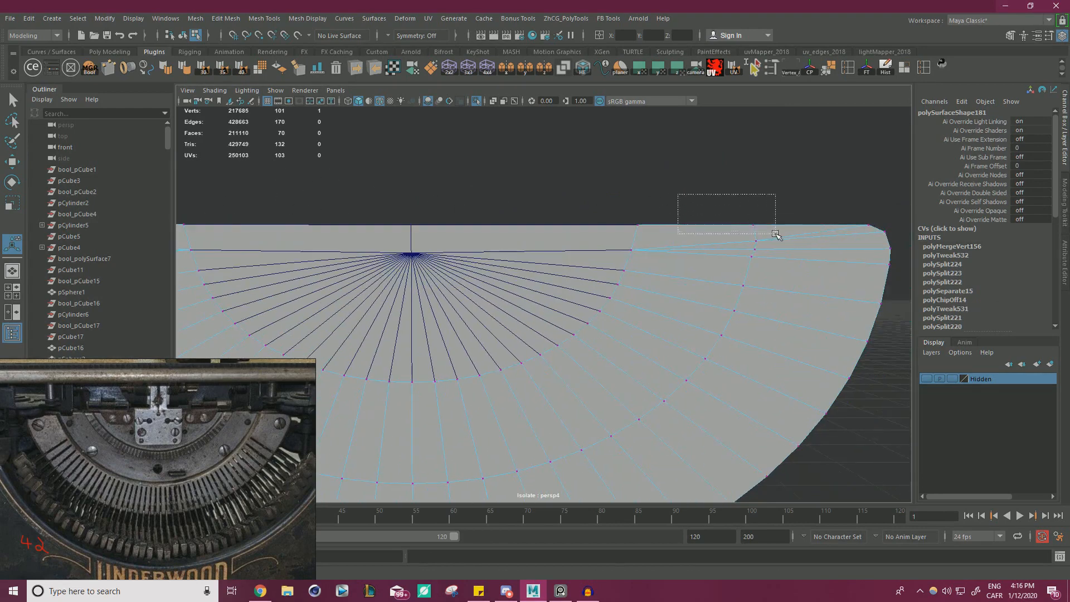
{"action": "left_click_drag", "start_coordinate": [775, 234], "coordinate": [776, 234], "text": "shift"}
{"action": "middle_click_drag", "start_coordinate": [572, 200], "coordinate": [678, 206], "text": "alt"}
{"action": "key", "text": "w"}
{"action": "right_click_drag", "start_coordinate": [483, 203], "coordinate": [431, 195], "text": "alt"}
{"action": "middle_click_drag", "start_coordinate": [424, 198], "coordinate": [496, 202], "text": "alt"}
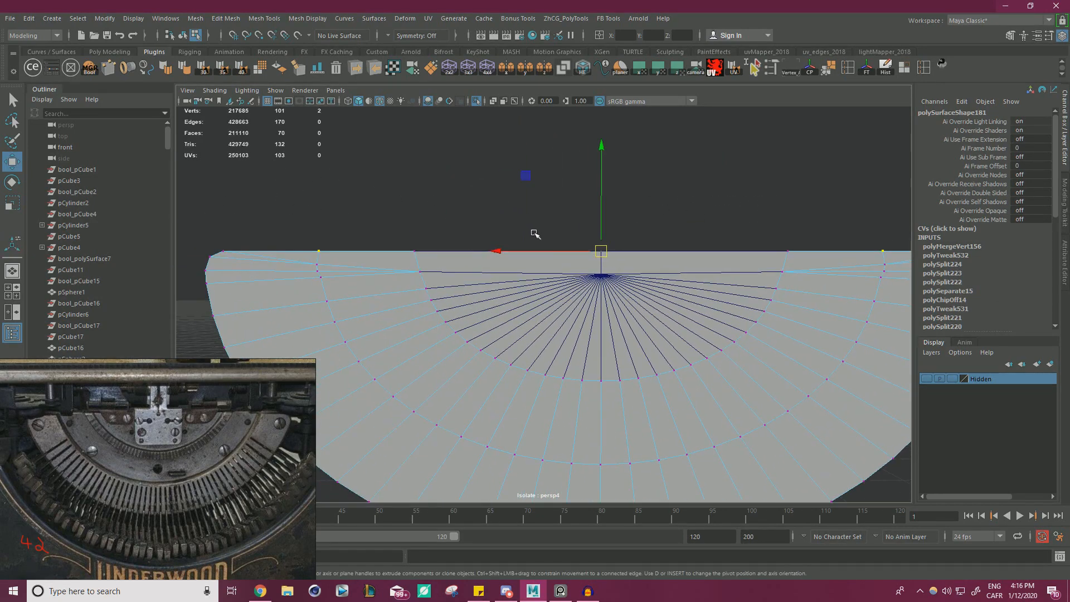
{"action": "key", "text": "r"}
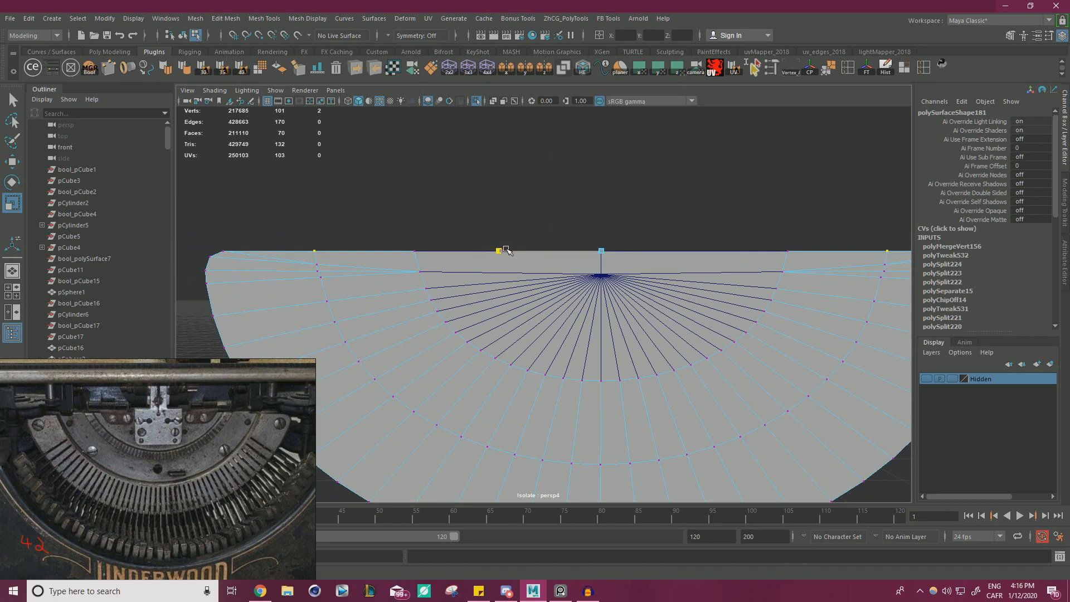
{"action": "left_click_drag", "start_coordinate": [503, 248], "coordinate": [503, 248]}
Snap the extra vertex near the top of the middle loop onto its lower neighbour at both ends of the band.
{"action": "scroll", "coordinate": [449, 277], "scroll_direction": "up", "scroll_amount": 2}
{"action": "middle_click_drag", "start_coordinate": [315, 286], "coordinate": [443, 297], "text": "alt"}
{"action": "scroll", "coordinate": [443, 297], "scroll_direction": "up", "scroll_amount": 2}
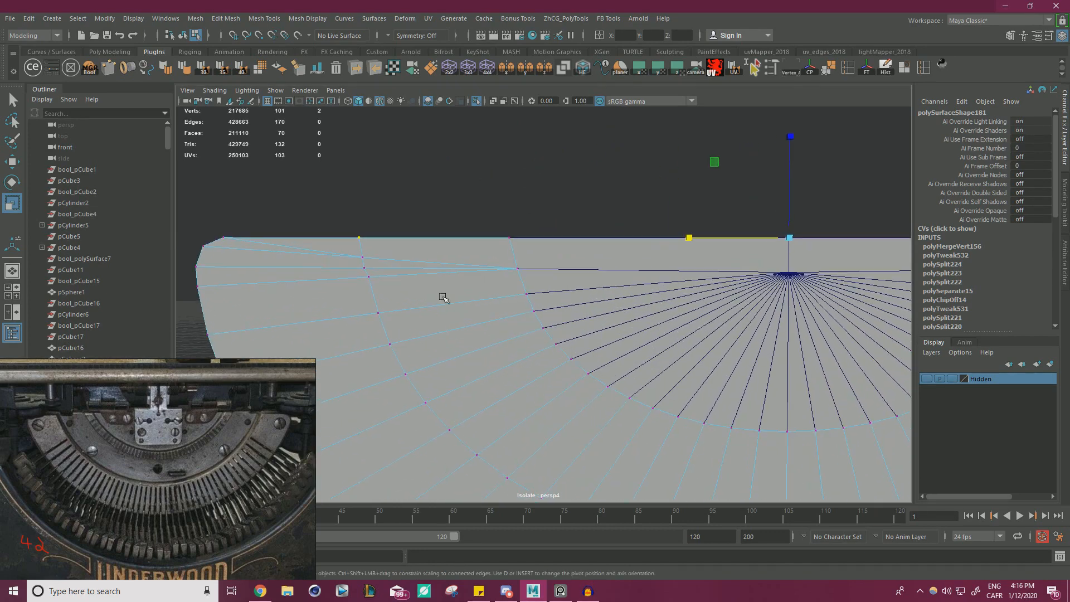
{"action": "key", "text": "w"}
{"action": "left_click", "coordinate": [364, 270]}
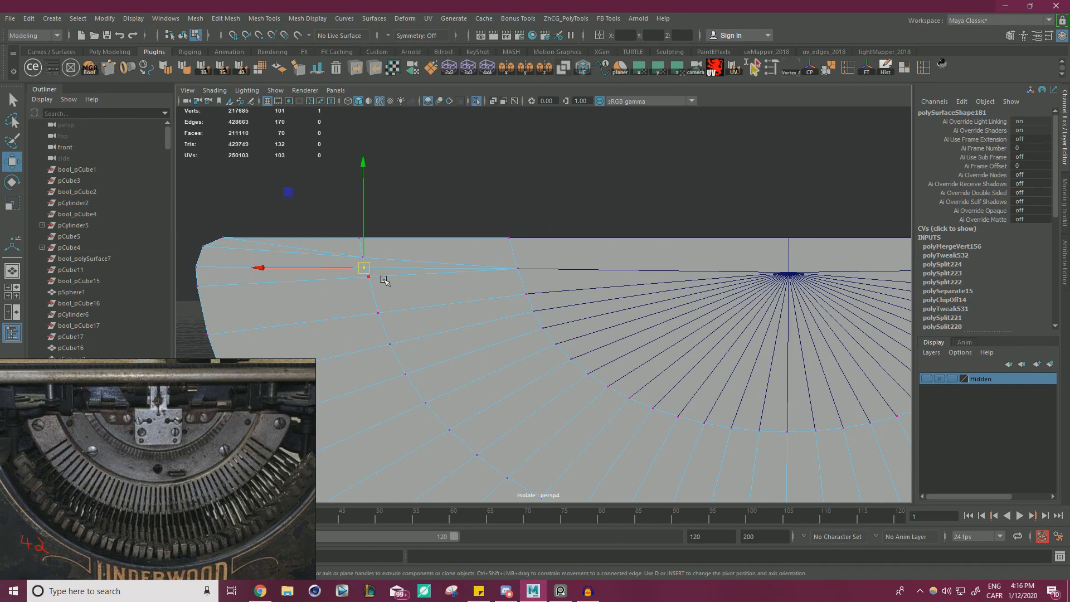
{"action": "key", "text": "v"}
{"action": "middle_click_drag", "start_coordinate": [385, 281], "coordinate": [369, 277]}
{"action": "left_click", "coordinate": [354, 258]}
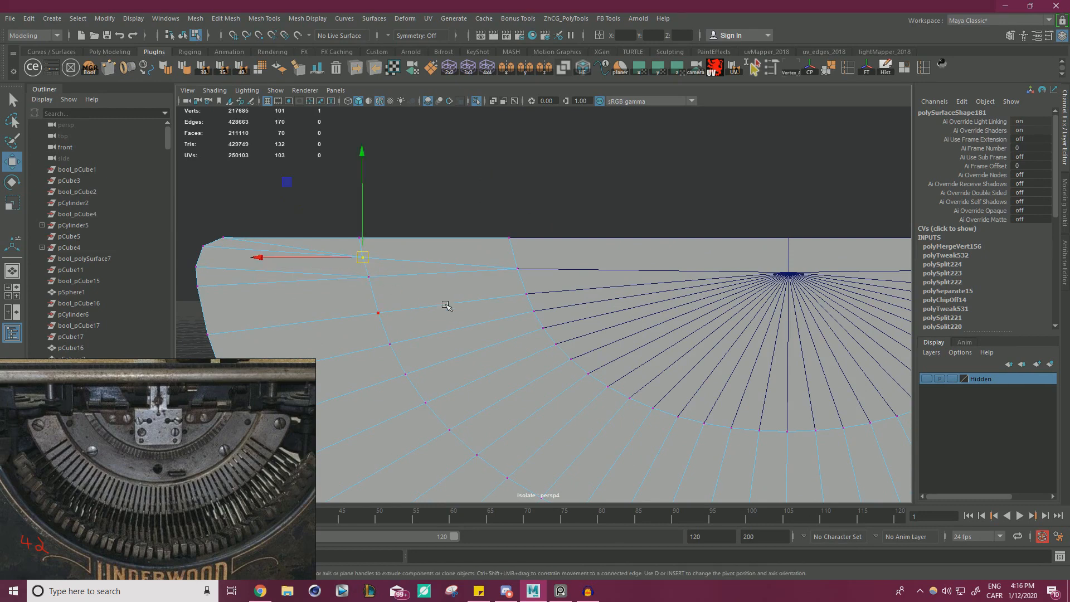
{"action": "middle_click_drag", "start_coordinate": [584, 236], "coordinate": [187, 228], "text": "alt"}
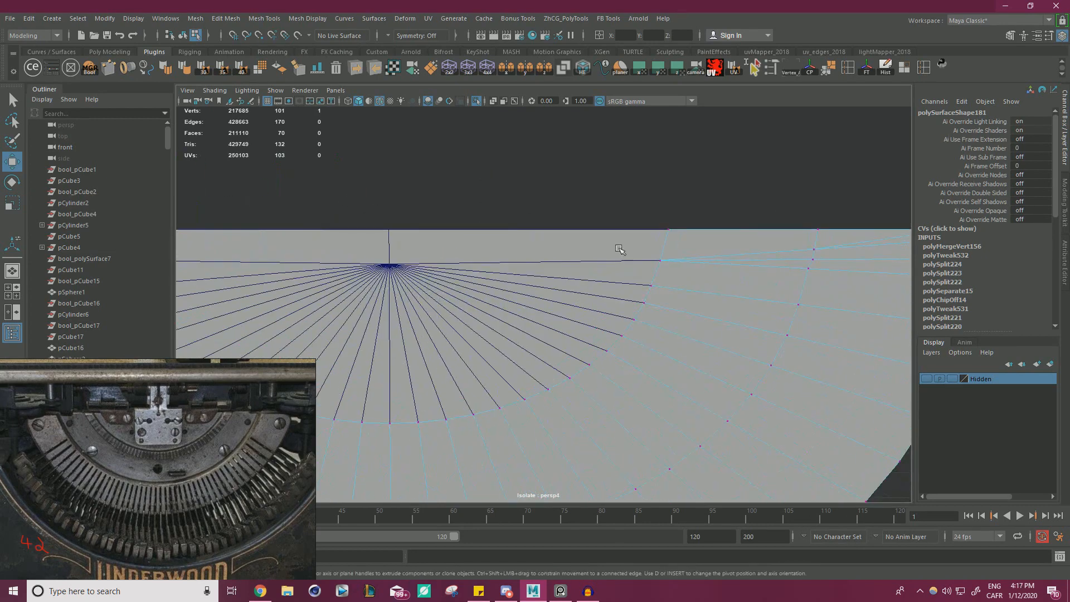
{"action": "left_click", "coordinate": [820, 262]}
{"action": "key", "text": "v"}
{"action": "middle_click_drag", "start_coordinate": [815, 264], "coordinate": [813, 270]}
Select all vertices of the band and merge the overlapping ones.
{"action": "right_click_drag", "start_coordinate": [834, 279], "coordinate": [618, 271], "text": "alt"}
{"action": "middle_click_drag", "start_coordinate": [610, 264], "coordinate": [706, 241], "text": "alt"}
{"action": "left_click_drag", "start_coordinate": [383, 201], "coordinate": [821, 417]}
{"action": "right_click_drag", "start_coordinate": [676, 280], "coordinate": [803, 322], "text": "shift"}
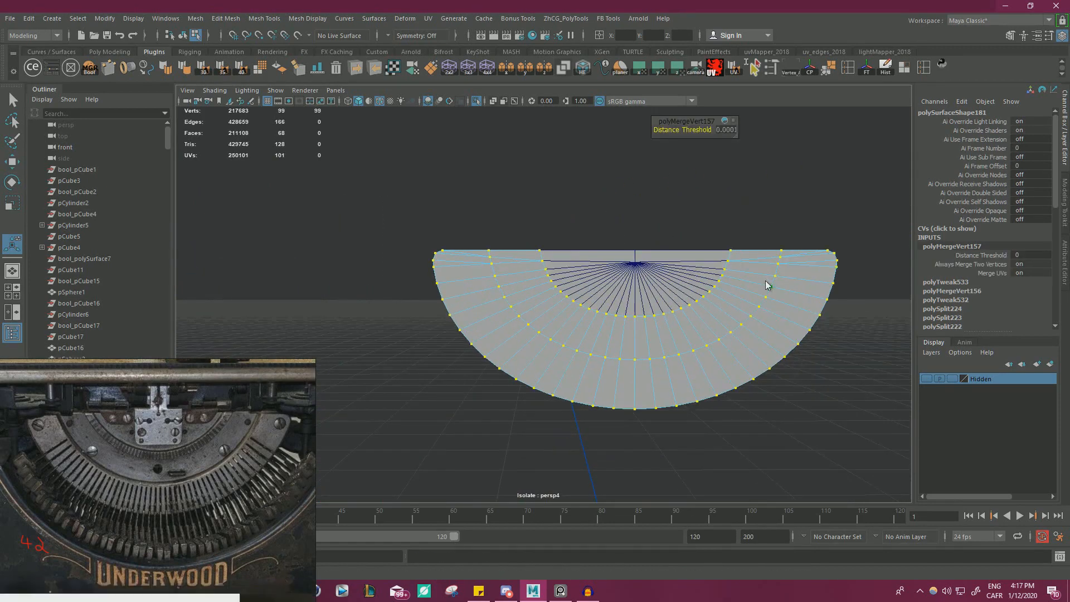
Select the ring of faces outside the middle loop, including both end faces, and extract it as a separate object.
{"action": "right_click_drag", "start_coordinate": [765, 283], "coordinate": [768, 313]}
{"action": "key", "text": "q"}
{"action": "middle_click_drag", "start_coordinate": [794, 303], "coordinate": [775, 297], "text": "alt"}
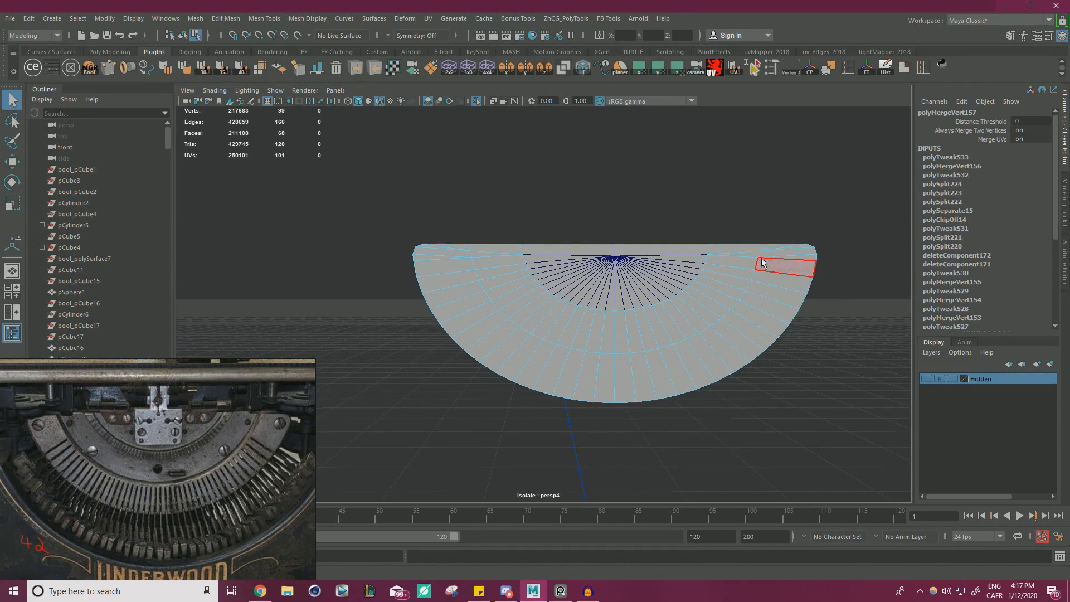
{"action": "right_click_drag", "start_coordinate": [739, 249], "coordinate": [787, 261], "text": "alt"}
{"action": "middle_click_drag", "start_coordinate": [787, 257], "coordinate": [684, 250], "text": "alt"}
{"action": "left_click_drag", "start_coordinate": [806, 199], "coordinate": [864, 322]}
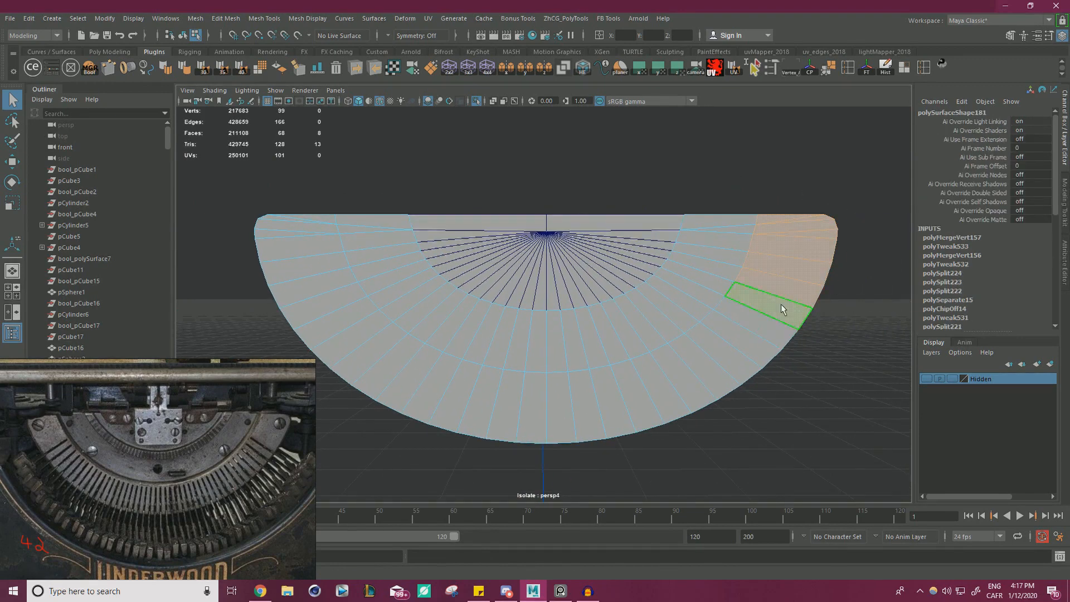
{"action": "double_click", "coordinate": [758, 321], "text": "shift"}
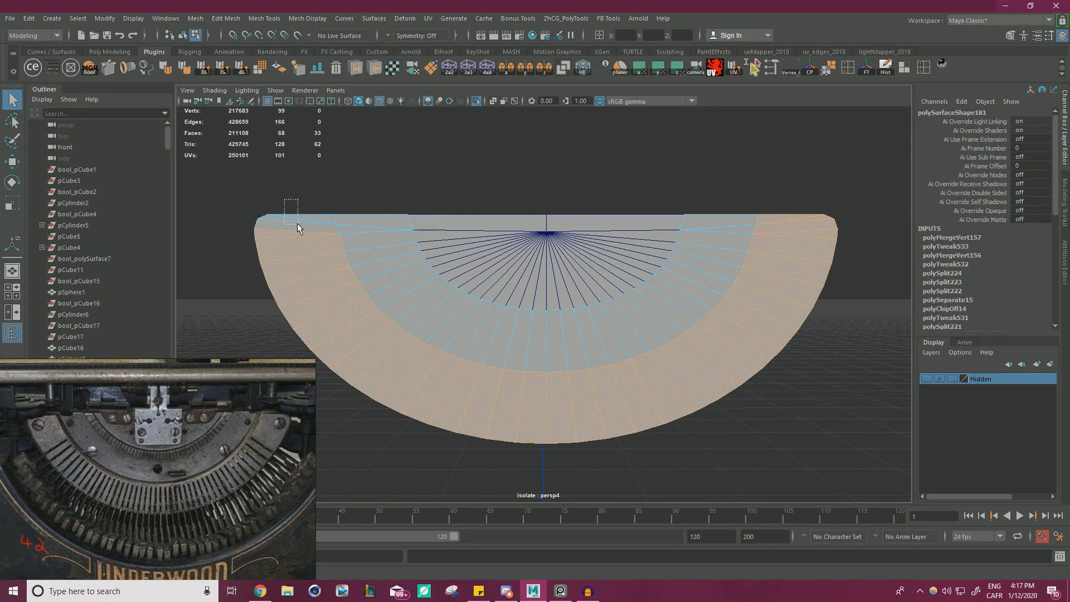
{"action": "right_click_drag", "start_coordinate": [383, 222], "coordinate": [396, 409], "text": "shift"}
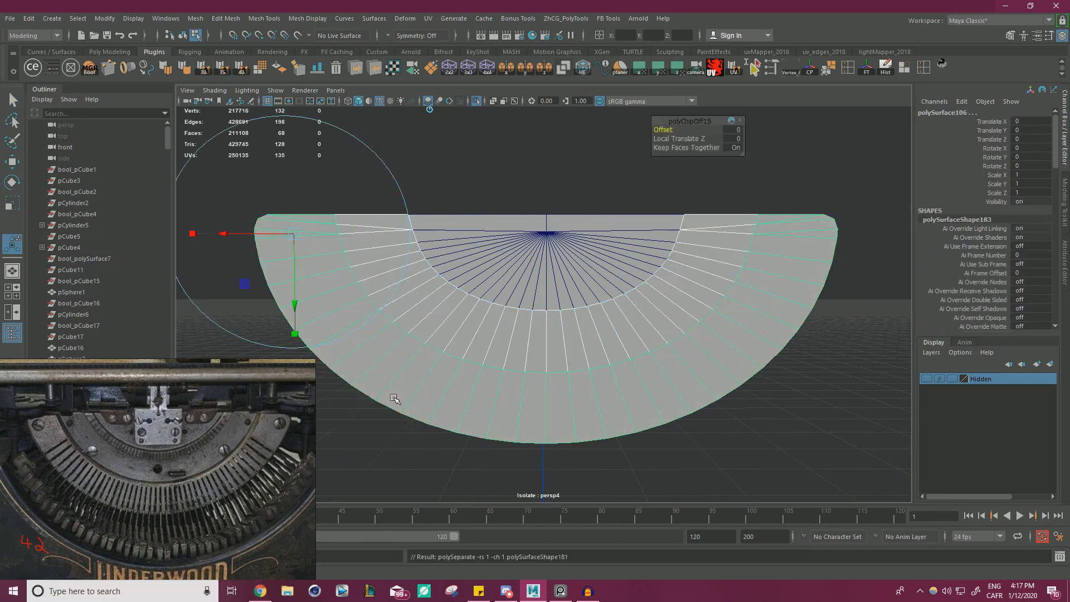
Examine the extracted outer band, middle band and inner half-disc individually as separate objects.
{"action": "right_click_drag", "start_coordinate": [432, 245], "coordinate": [460, 223]}
{"action": "left_click", "coordinate": [436, 162]}
{"action": "left_click", "coordinate": [452, 272]}
{"action": "left_click", "coordinate": [420, 291]}
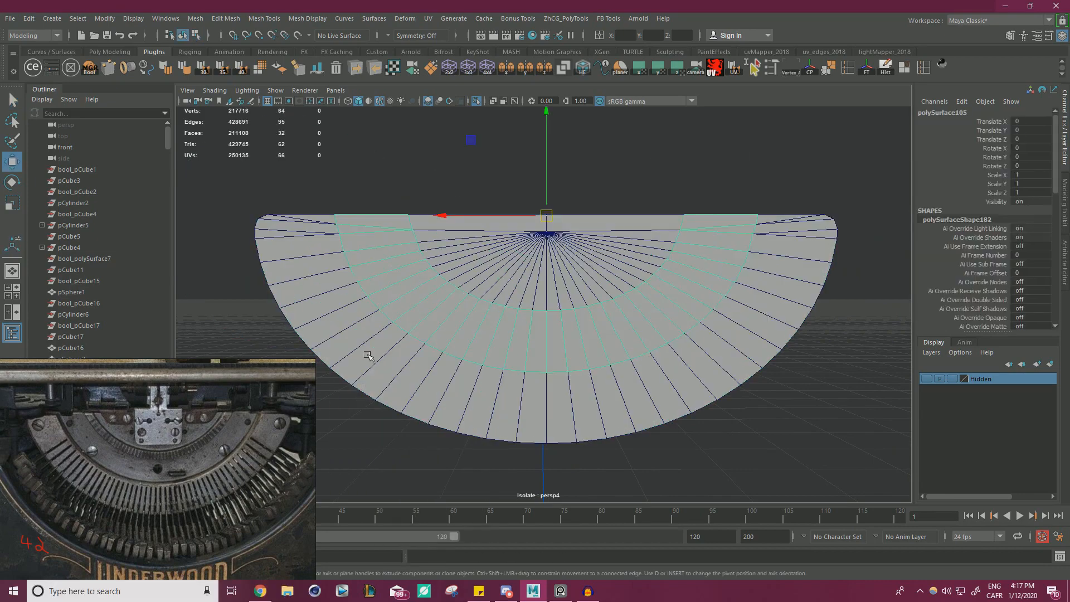
{"action": "left_click", "coordinate": [379, 334]}
{"action": "left_click", "coordinate": [807, 401]}
{"action": "left_click", "coordinate": [746, 350]}
{"action": "left_click", "coordinate": [663, 293]}
{"action": "left_click", "coordinate": [616, 254]}
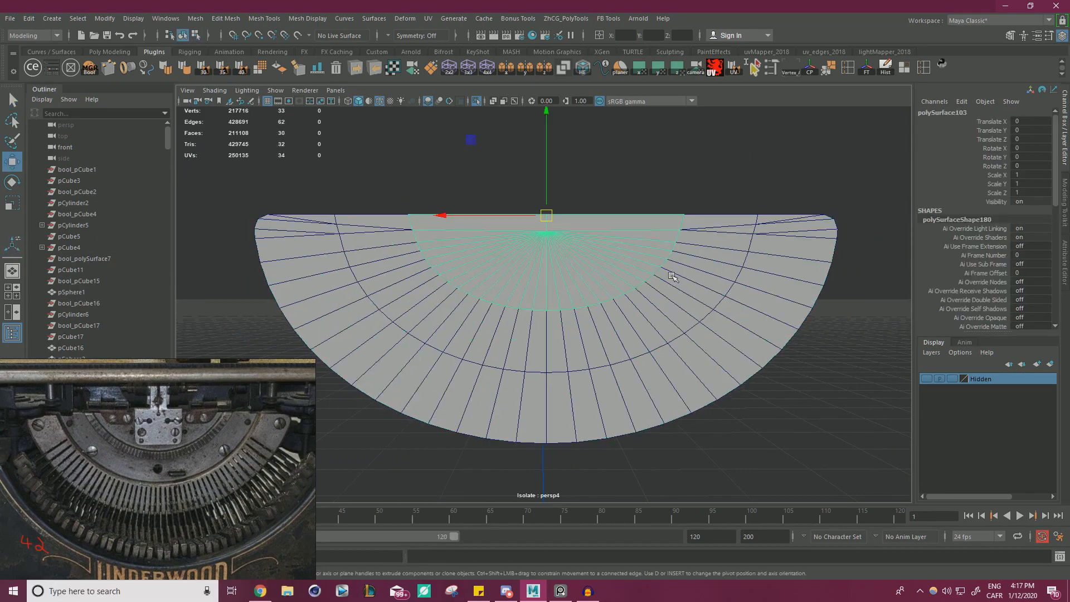
Select all three half-disc pieces, center their pivots and delete their construction history.
{"action": "left_click_drag", "start_coordinate": [634, 171], "coordinate": [708, 334]}
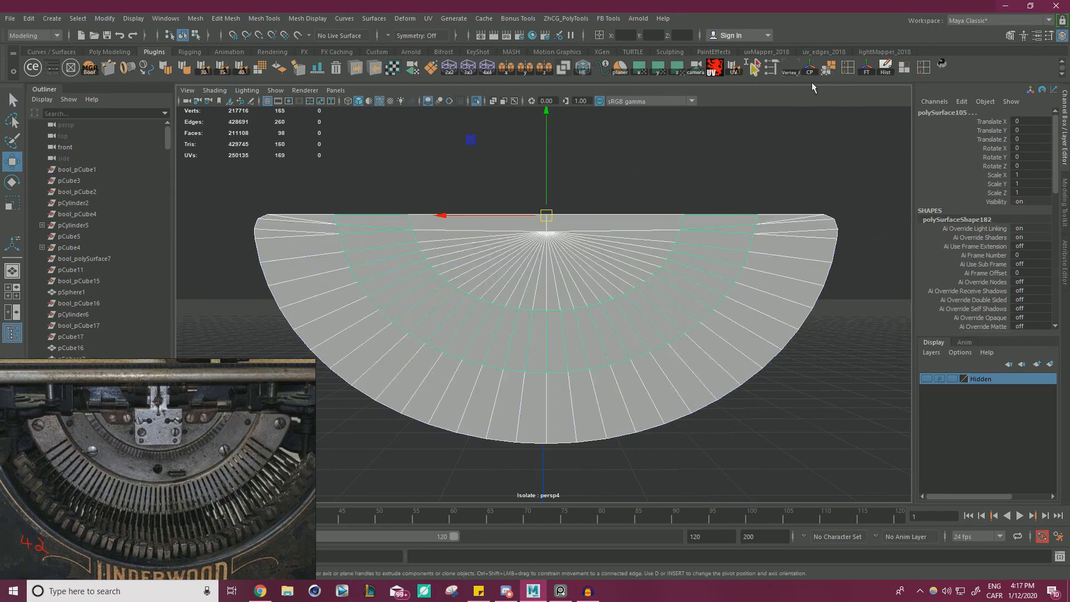
{"action": "left_click", "coordinate": [811, 70]}
{"action": "left_click", "coordinate": [884, 72]}
{"action": "left_click", "coordinate": [714, 201]}
{"action": "left_click", "coordinate": [654, 258]}
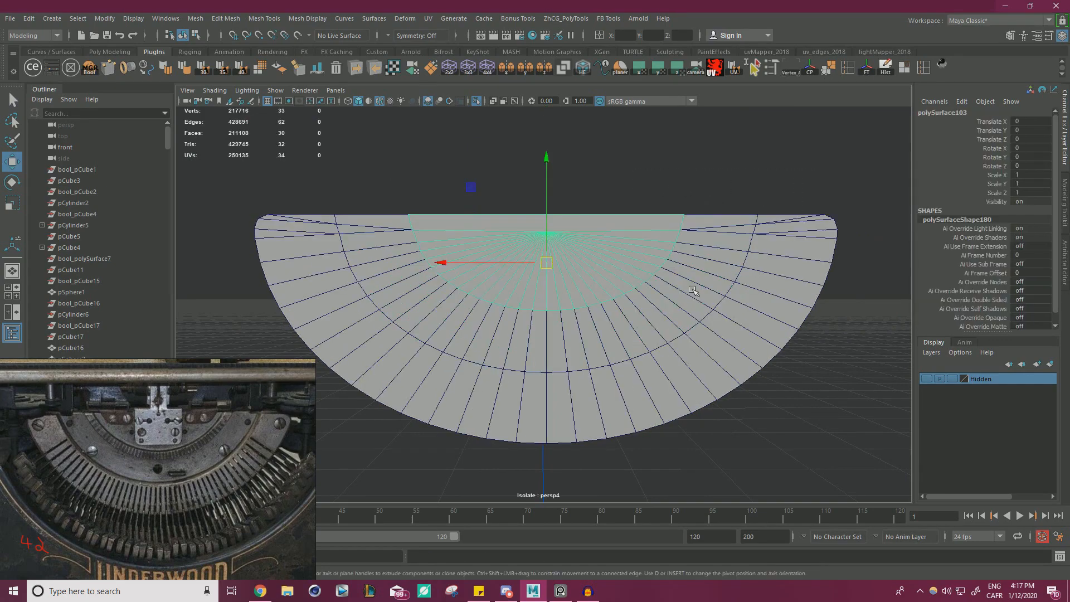
{"action": "left_click", "coordinate": [694, 294]}
{"action": "left_click", "coordinate": [729, 346]}
{"action": "right_click_drag", "start_coordinate": [725, 351], "coordinate": [678, 375], "text": "alt"}
{"action": "left_click_drag", "start_coordinate": [678, 375], "coordinate": [747, 370], "text": "alt"}
{"action": "left_click", "coordinate": [736, 360]}
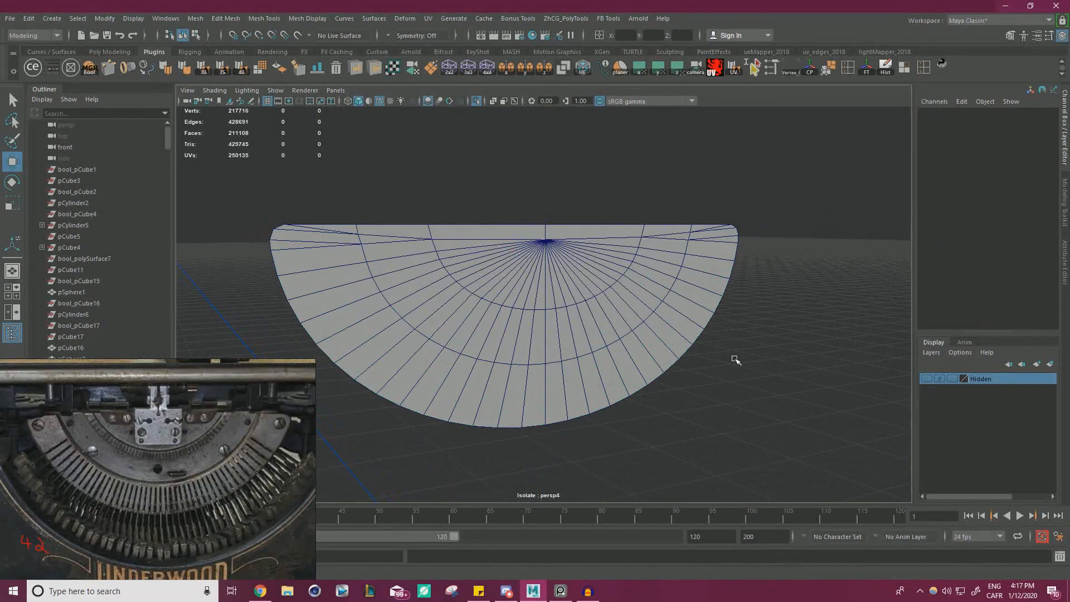
Select the three half-disc pieces, bring the full typewriter back out of isolation and save the scene.
{"action": "left_click", "coordinate": [715, 305]}
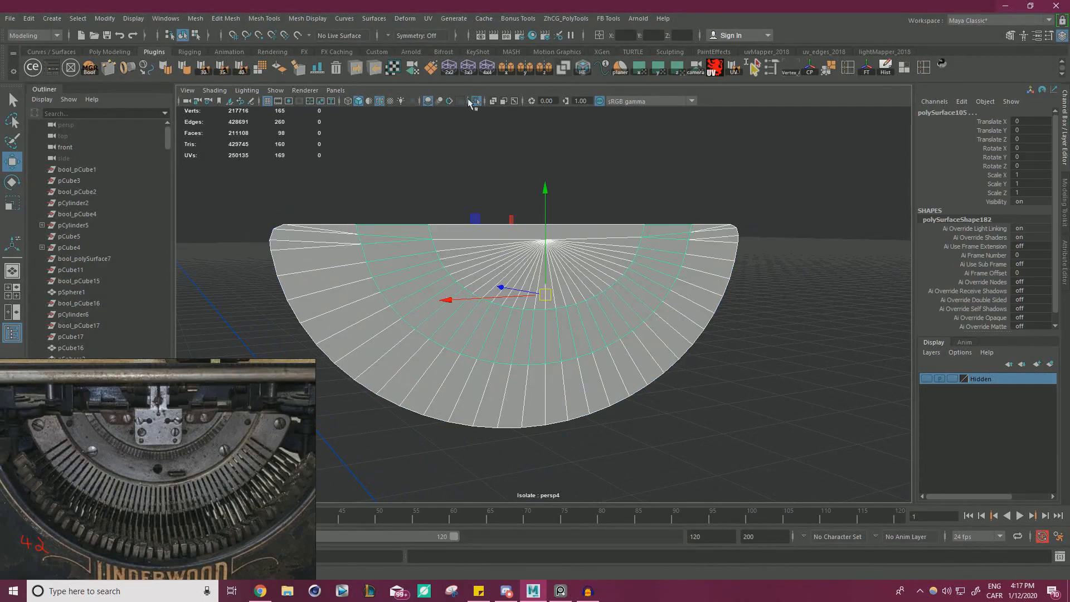
{"action": "left_click", "coordinate": [476, 102]}
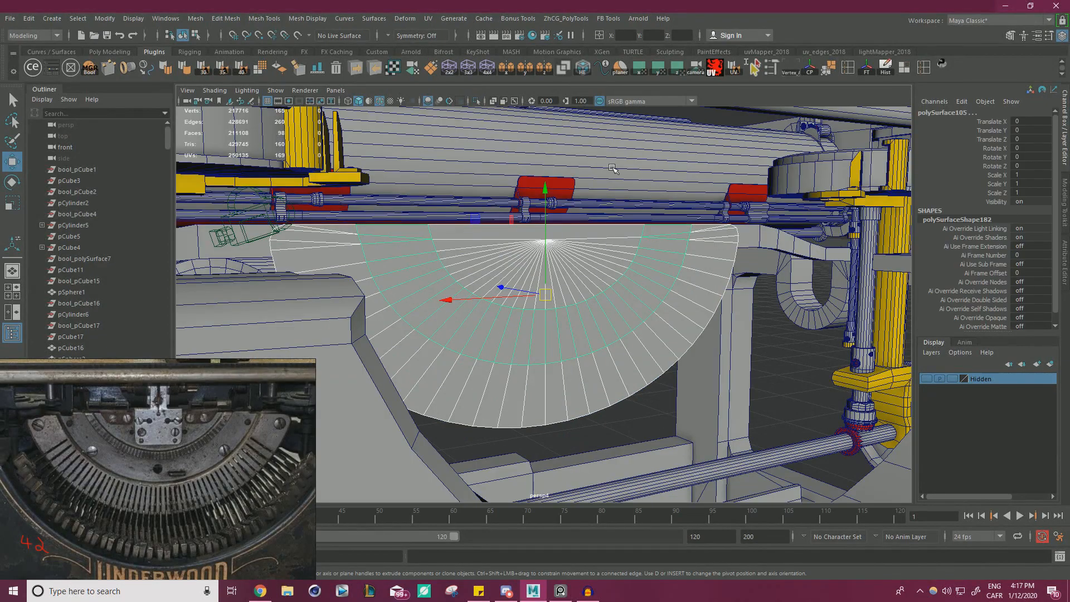
{"action": "scroll", "coordinate": [735, 312], "scroll_direction": "down", "scroll_amount": 4}
{"action": "left_click_drag", "start_coordinate": [736, 312], "coordinate": [539, 353], "text": "alt"}
{"action": "scroll", "coordinate": [735, 313], "scroll_direction": "down", "scroll_amount": 3}
{"action": "scroll", "coordinate": [736, 315], "scroll_direction": "up", "scroll_amount": 4}
{"action": "scroll", "coordinate": [709, 347], "scroll_direction": "up", "scroll_amount": 2}
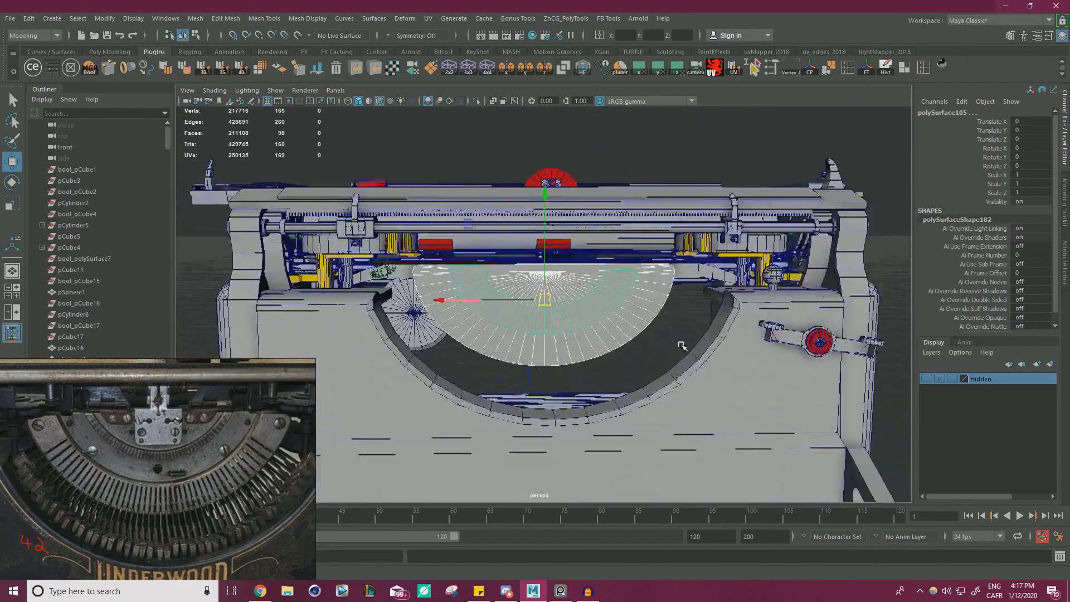
{"action": "scroll", "coordinate": [709, 346], "scroll_direction": "down", "scroll_amount": 5}
{"action": "scroll", "coordinate": [539, 352], "scroll_direction": "up", "scroll_amount": 2}
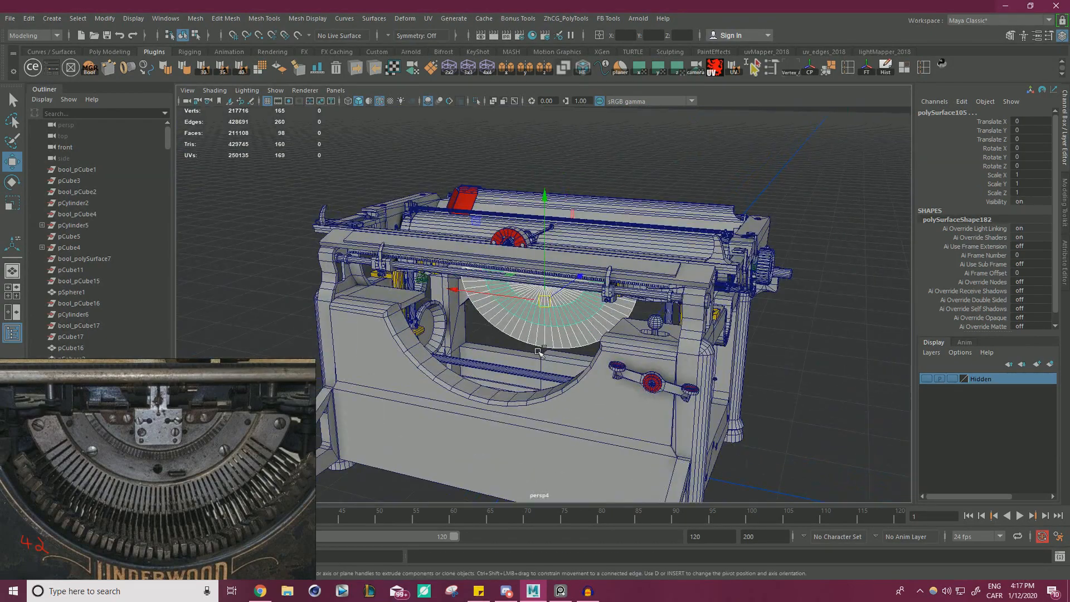
{"action": "key", "text": "ctrl+s"}
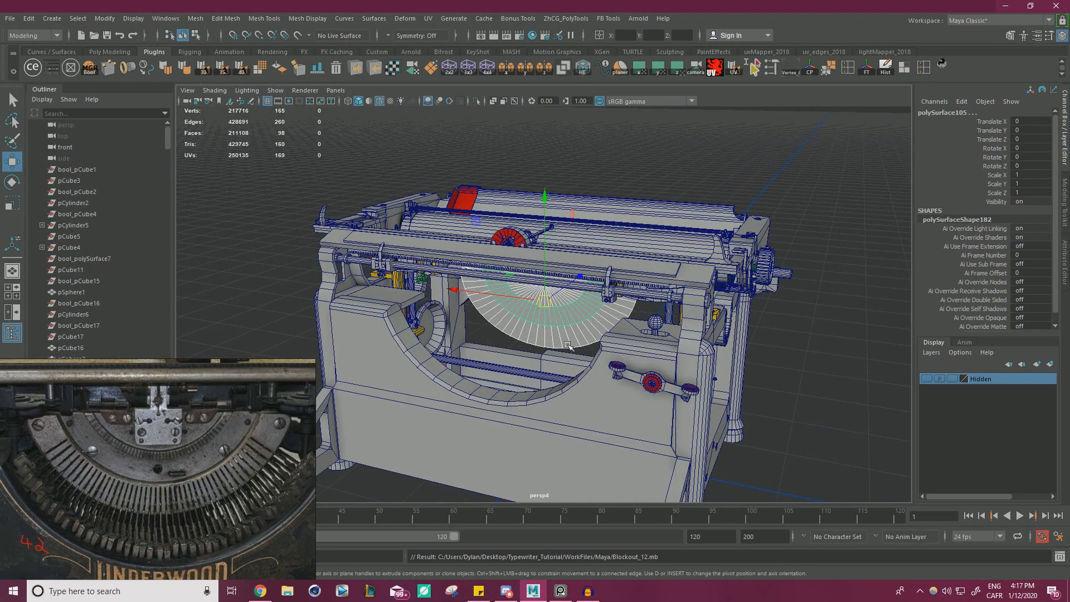
Select the innermost half-disc and examine its placement inside the typewriter frame.
{"action": "left_click", "coordinate": [568, 344]}
{"action": "left_click", "coordinate": [573, 314]}
{"action": "left_click", "coordinate": [569, 297]}
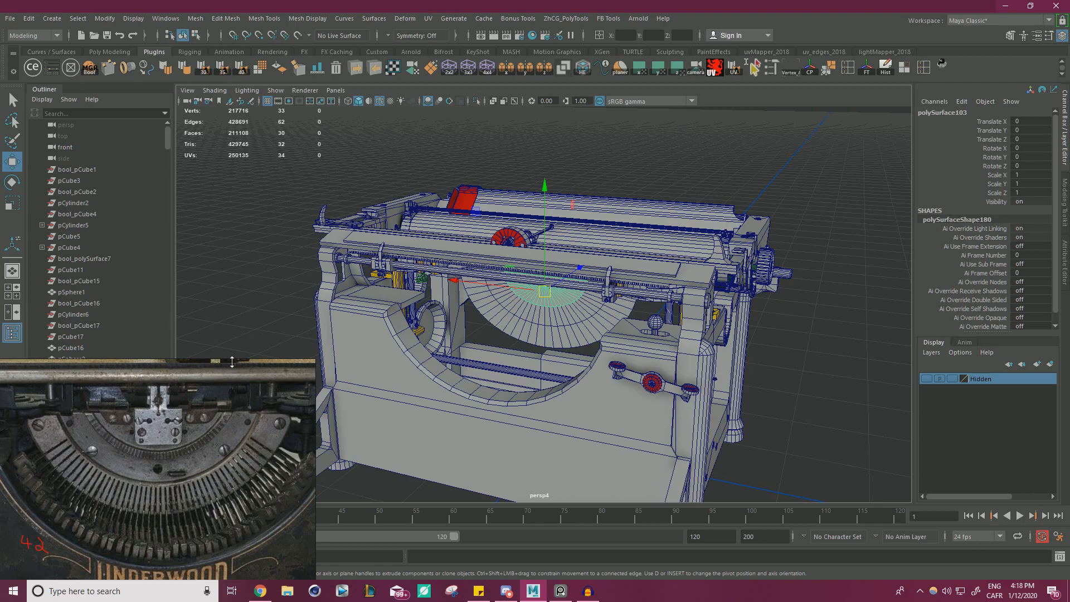
{"action": "scroll", "coordinate": [618, 304], "scroll_direction": "up", "scroll_amount": 2}
{"action": "scroll", "coordinate": [618, 304], "scroll_direction": "up", "scroll_amount": 3}
{"action": "scroll", "coordinate": [618, 304], "scroll_direction": "down", "scroll_amount": 2}
{"action": "mouse_move", "coordinate": [618, 304]}
{"action": "left_mouse_down", "text": "alt"}
{"action": "mouse_move", "coordinate": [635, 312]}
{"action": "mouse_move", "coordinate": [599, 312]}
{"action": "left_mouse_up", "text": "alt"}
{"action": "scroll", "coordinate": [626, 318], "scroll_direction": "up", "scroll_amount": 4}
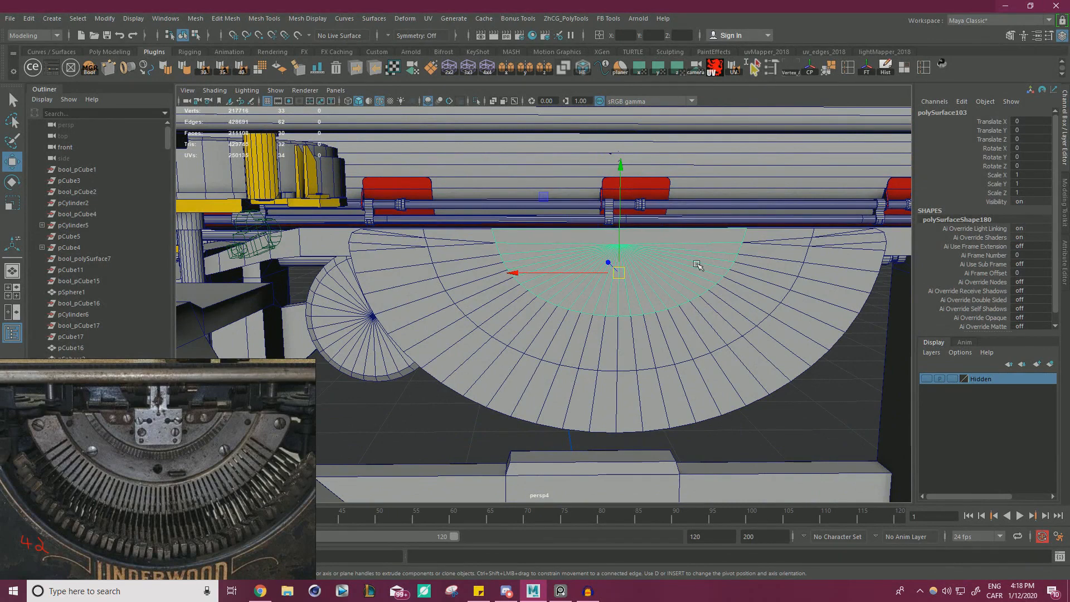
{"action": "left_click_drag", "start_coordinate": [697, 264], "coordinate": [622, 312], "text": "alt"}
{"action": "scroll", "coordinate": [623, 312], "scroll_direction": "up", "scroll_amount": 4}
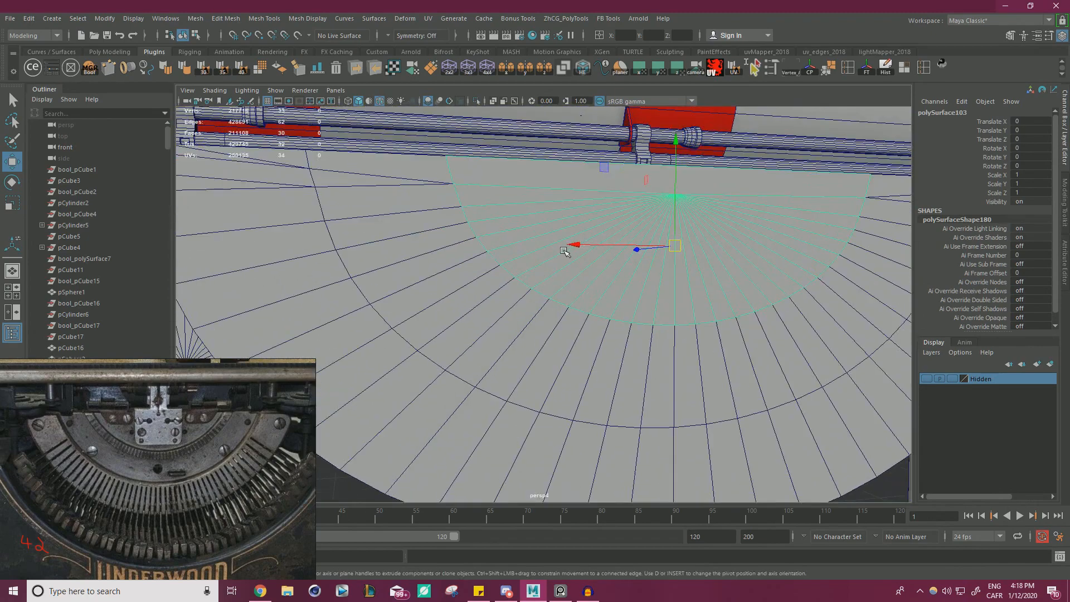
Extrude all faces of the innermost half-disc backward to give it thickness.
{"action": "left_click_drag", "start_coordinate": [598, 257], "coordinate": [619, 354], "text": "alt"}
{"action": "left_click_drag", "start_coordinate": [491, 261], "coordinate": [544, 258], "text": "alt"}
{"action": "right_click_drag", "start_coordinate": [545, 258], "coordinate": [541, 274]}
{"action": "left_click_drag", "start_coordinate": [542, 274], "coordinate": [551, 282], "text": "alt"}
{"action": "left_click_drag", "start_coordinate": [548, 209], "coordinate": [565, 215], "text": "shift"}
{"action": "left_click_drag", "start_coordinate": [653, 258], "coordinate": [707, 253], "text": "alt"}
{"action": "left_click_drag", "start_coordinate": [641, 255], "coordinate": [549, 238], "text": "alt"}
{"action": "key", "text": "ctrl+z"}
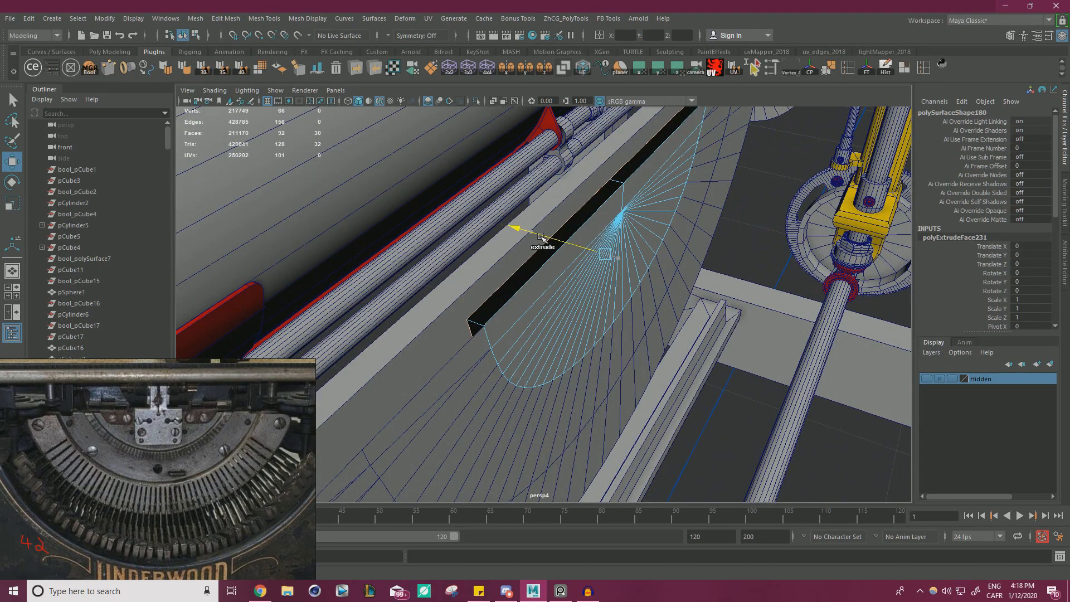
Select all faces of the extruded innermost half-disc and reverse their normals.
{"action": "left_click_drag", "start_coordinate": [530, 274], "coordinate": [424, 212], "text": "alt"}
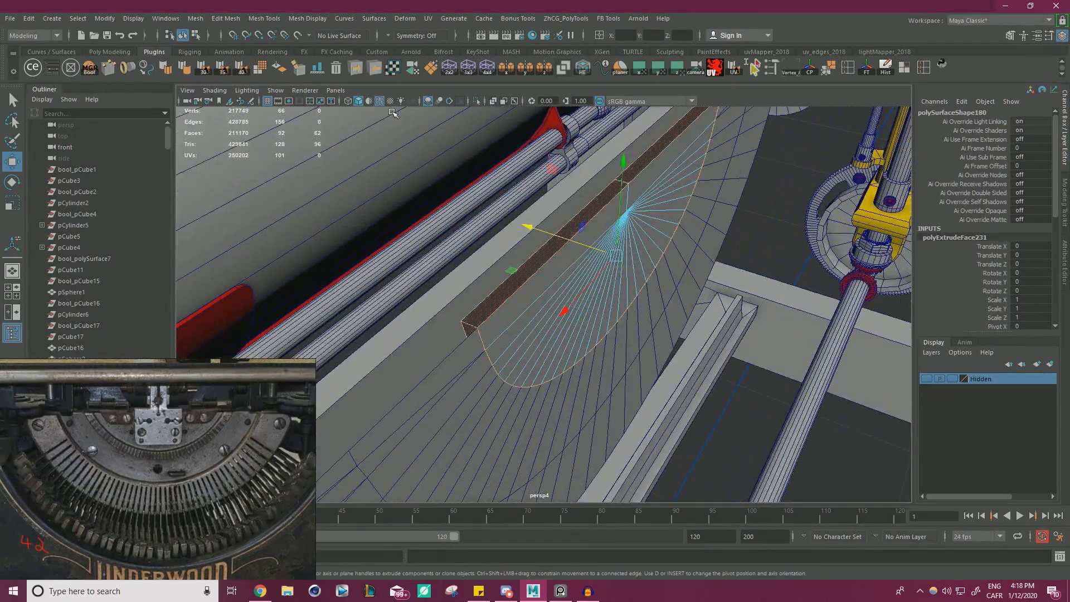
{"action": "left_click", "coordinate": [280, 69]}
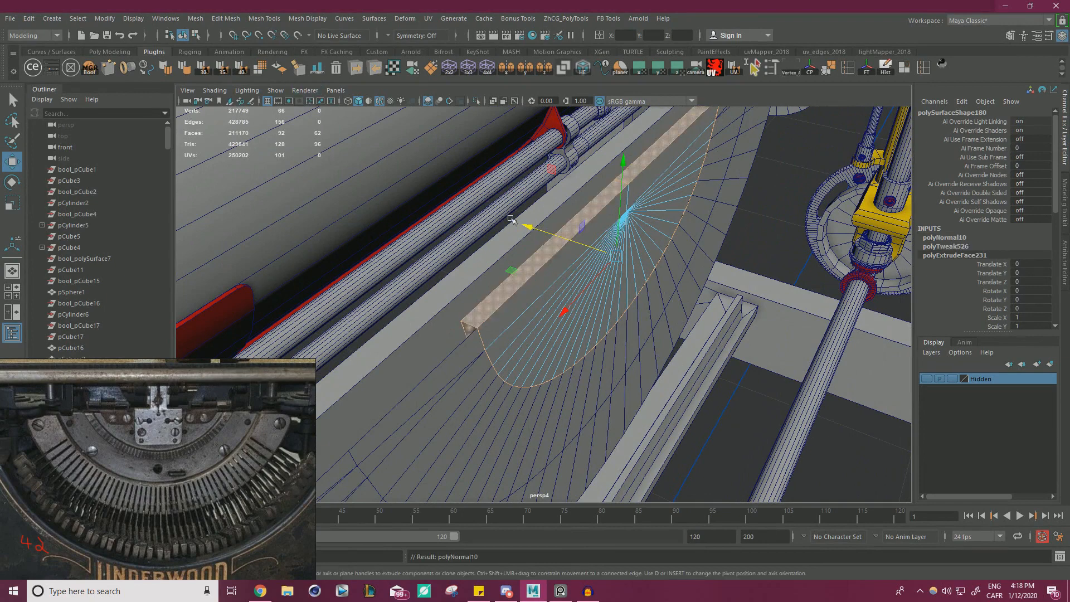
{"action": "left_click_drag", "start_coordinate": [511, 219], "coordinate": [547, 235], "text": "alt"}
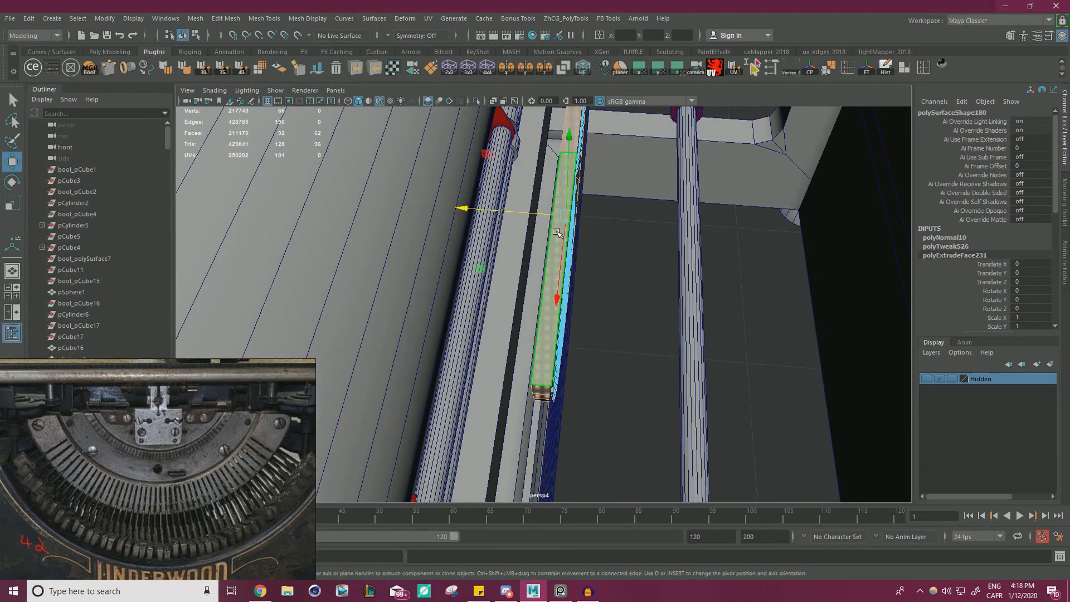
{"action": "right_click_drag", "start_coordinate": [556, 232], "coordinate": [518, 233]}
Select the back vertices of the extruded half-disc and snap them farther back along the depth axis to thicken it.
{"action": "left_click_drag", "start_coordinate": [521, 237], "coordinate": [489, 392], "text": "alt"}
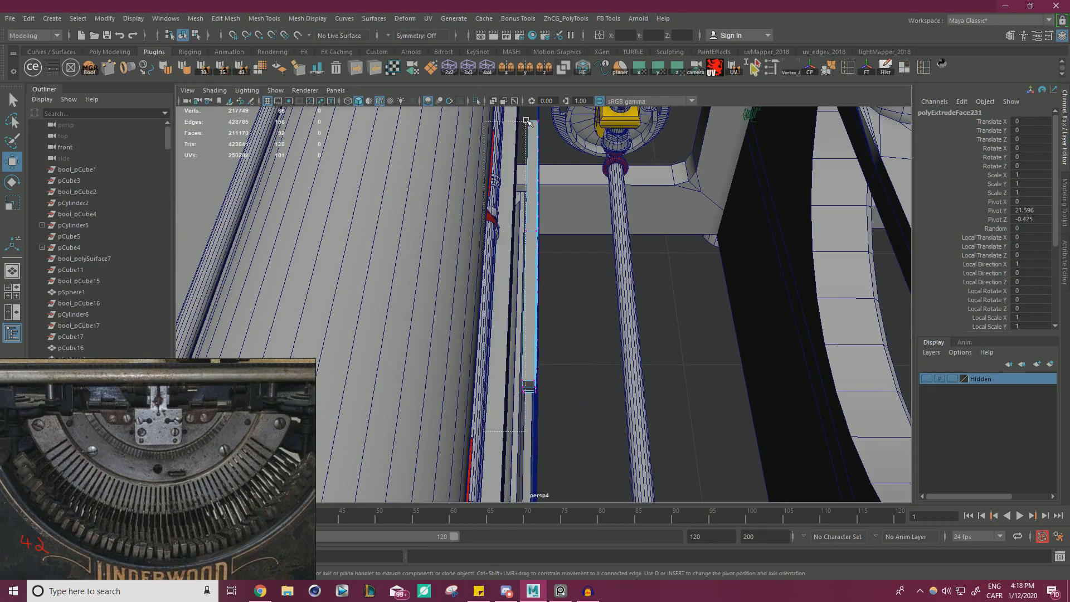
{"action": "left_click_drag", "start_coordinate": [533, 107], "coordinate": [533, 109]}
{"action": "left_click_drag", "start_coordinate": [526, 161], "coordinate": [491, 240], "text": "alt"}
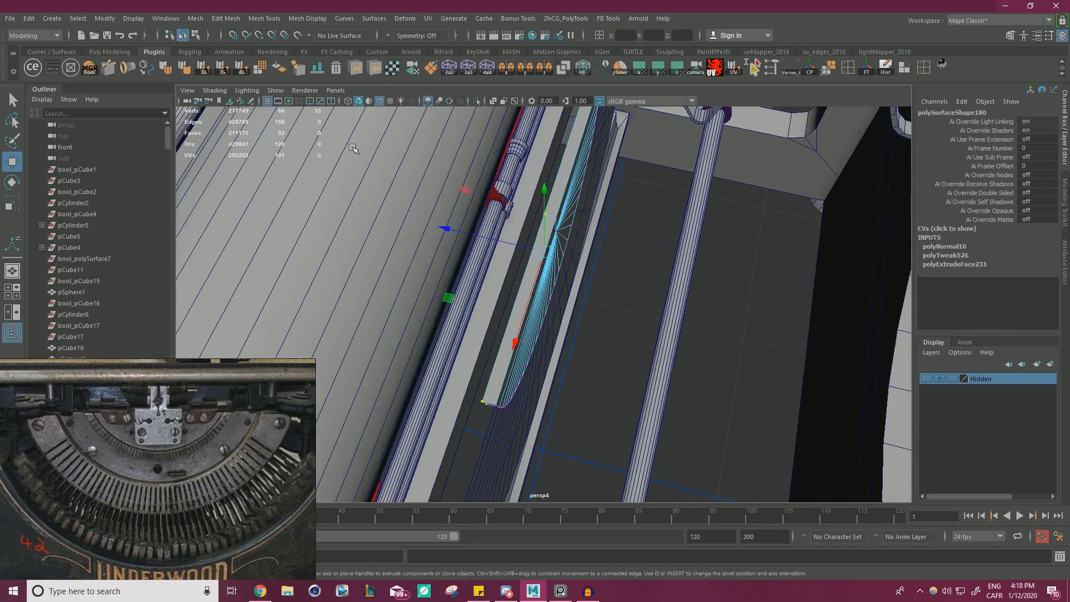
{"action": "key", "text": "4"}
{"action": "left_click_drag", "start_coordinate": [651, 270], "coordinate": [673, 213], "text": "alt"}
{"action": "key", "text": "5"}
{"action": "mouse_move", "coordinate": [604, 212]}
{"action": "left_mouse_down", "text": "alt"}
{"action": "mouse_move", "coordinate": [554, 247]}
{"action": "mouse_move", "coordinate": [582, 200]}
{"action": "left_mouse_up", "text": "alt"}
{"action": "key", "text": "v"}
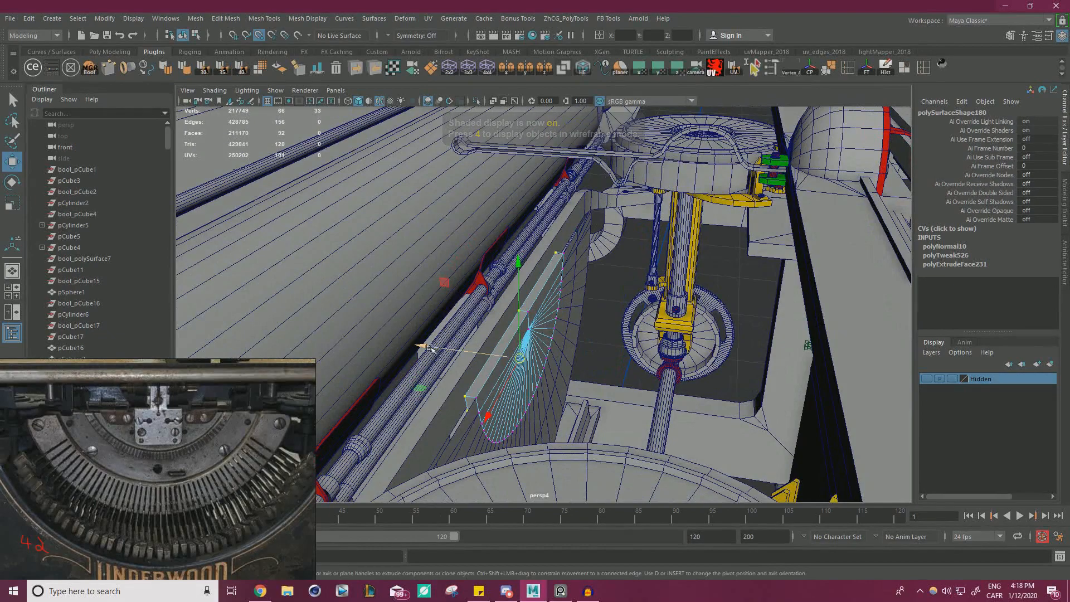
{"action": "left_click_drag", "start_coordinate": [429, 349], "coordinate": [546, 263]}
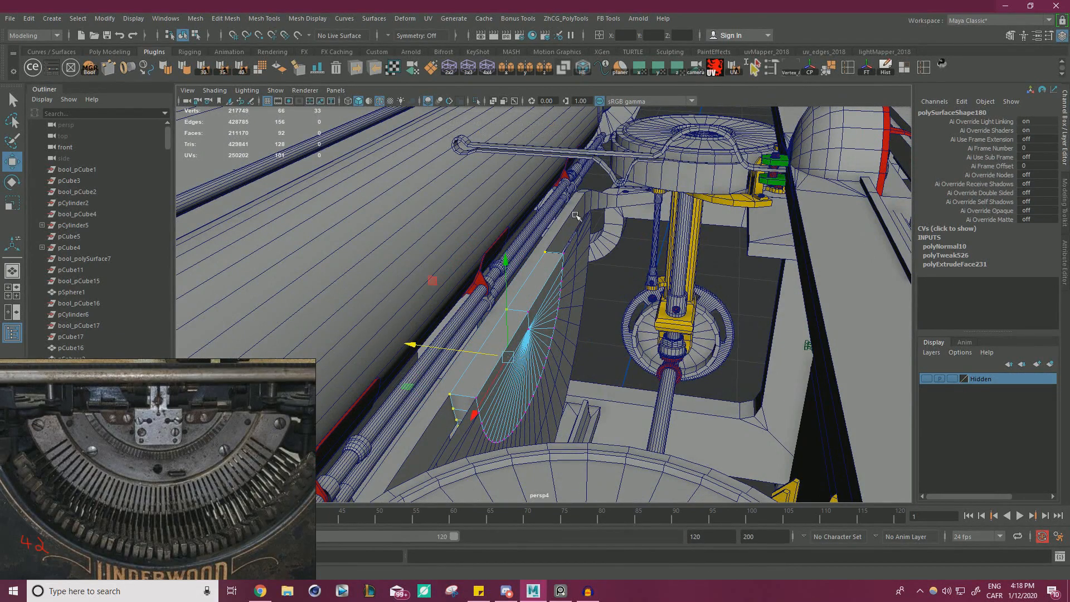
Examine the thickened innermost half-disc and its top and end faces from several angles.
{"action": "left_click_drag", "start_coordinate": [576, 216], "coordinate": [571, 303], "text": "alt"}
{"action": "middle_click_drag", "start_coordinate": [570, 303], "coordinate": [587, 263], "text": "alt"}
{"action": "right_click_drag", "start_coordinate": [588, 262], "coordinate": [624, 291], "text": "alt"}
{"action": "left_click_drag", "start_coordinate": [624, 292], "coordinate": [591, 355], "text": "alt"}
{"action": "middle_click_drag", "start_coordinate": [590, 355], "coordinate": [624, 302], "text": "alt"}
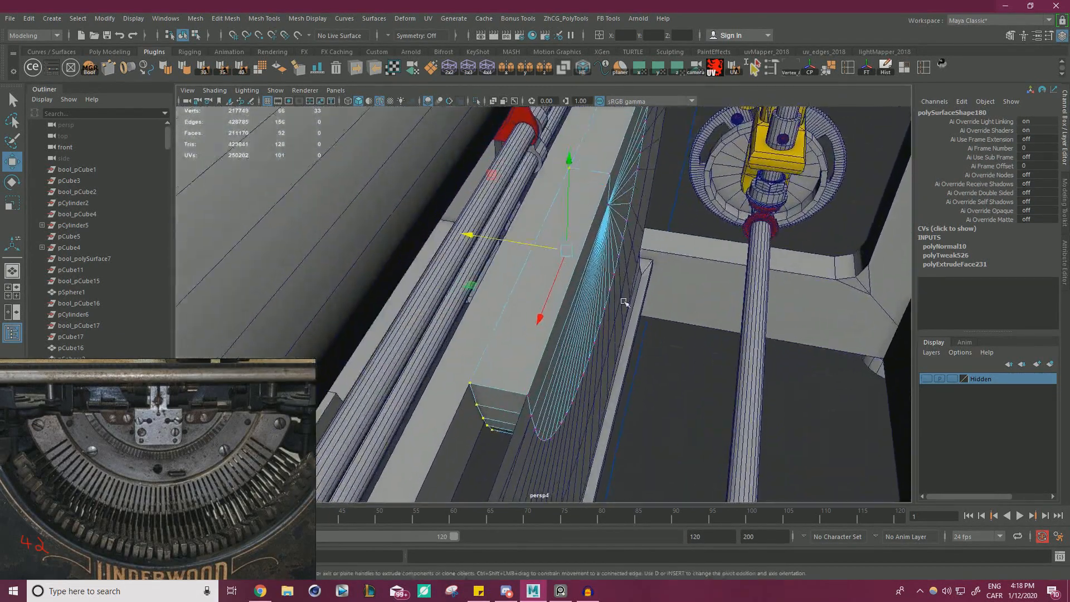
{"action": "right_click_drag", "start_coordinate": [624, 302], "coordinate": [579, 312], "text": "alt"}
{"action": "left_click_drag", "start_coordinate": [580, 312], "coordinate": [604, 327], "text": "alt"}
{"action": "right_click_drag", "start_coordinate": [584, 336], "coordinate": [476, 346]}
{"action": "left_click", "coordinate": [586, 325]}
{"action": "mouse_move", "coordinate": [475, 346]}
{"action": "left_mouse_down", "text": "alt"}
{"action": "mouse_move", "coordinate": [437, 351]}
{"action": "mouse_move", "coordinate": [458, 347]}
{"action": "left_mouse_up", "text": "alt"}
{"action": "right_click_drag", "start_coordinate": [459, 346], "coordinate": [582, 332], "text": "alt"}
{"action": "left_click", "coordinate": [503, 321]}
{"action": "middle_click_drag", "start_coordinate": [582, 331], "coordinate": [607, 300], "text": "alt"}
{"action": "right_click_drag", "start_coordinate": [607, 299], "coordinate": [625, 293], "text": "alt"}
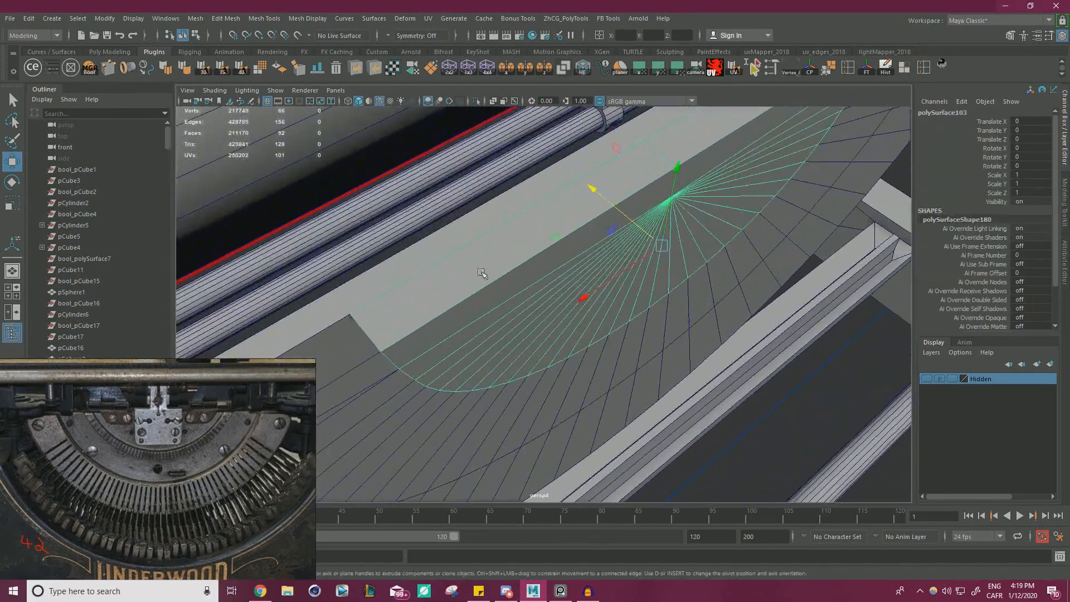
Select all front faces of the innermost half-disc and shift them along the depth axis to adjust its thickness.
{"action": "right_click_drag", "start_coordinate": [469, 267], "coordinate": [464, 291]}
{"action": "left_click", "coordinate": [532, 281]}
{"action": "left_click_drag", "start_coordinate": [607, 282], "coordinate": [642, 225], "text": "alt"}
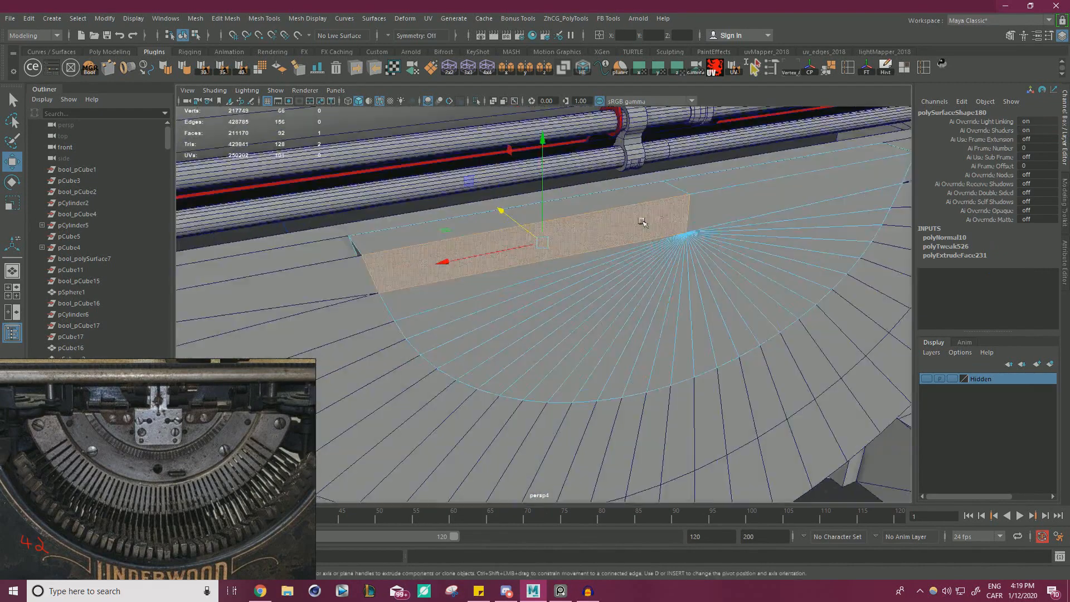
{"action": "left_click", "coordinate": [741, 221], "text": "shift"}
{"action": "left_click", "coordinate": [852, 203], "text": "shift"}
{"action": "left_click", "coordinate": [862, 218], "text": "shift"}
{"action": "left_click", "coordinate": [863, 246], "text": "shift"}
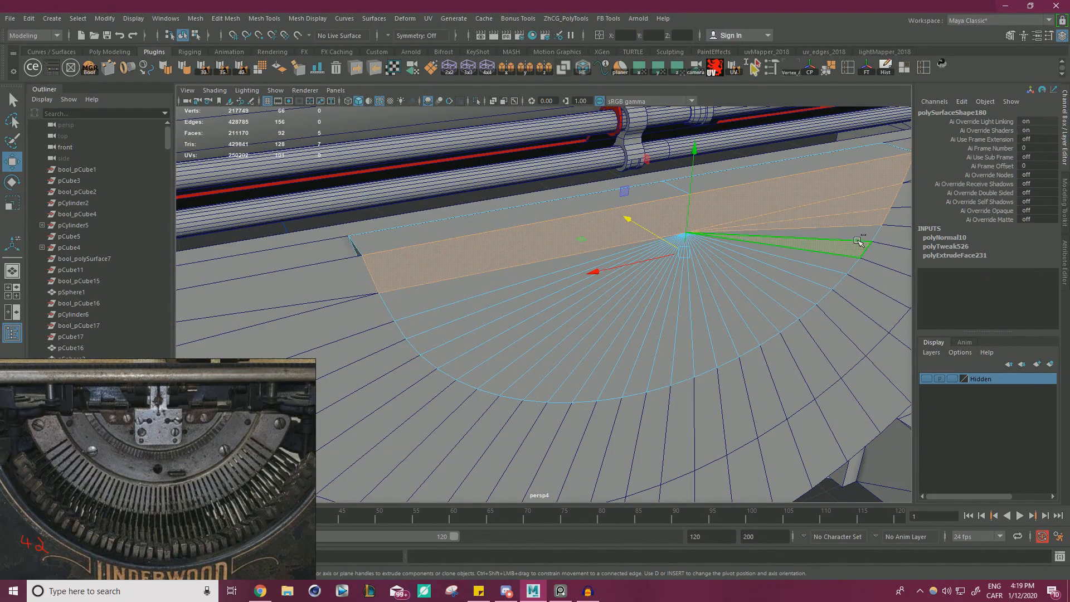
{"action": "left_click", "coordinate": [864, 234], "text": "shift"}
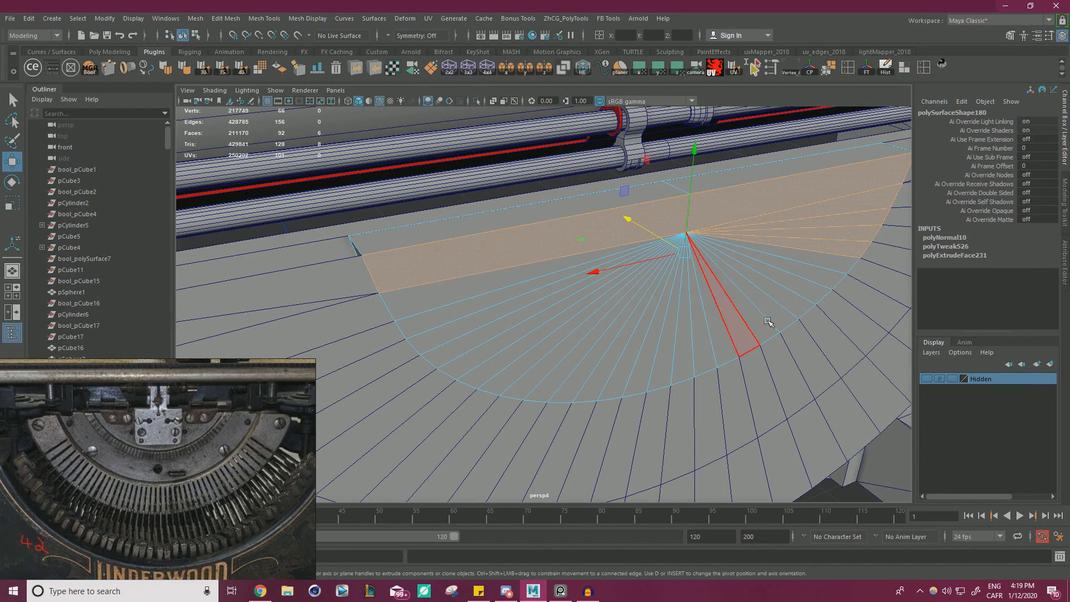
{"action": "left_click", "coordinate": [838, 261], "text": "shift"}
{"action": "left_click", "coordinate": [835, 275], "text": "shift"}
{"action": "left_click", "coordinate": [806, 289], "text": "shift"}
{"action": "left_click", "coordinate": [788, 301], "text": "shift"}
{"action": "left_click", "coordinate": [773, 311], "text": "shift"}
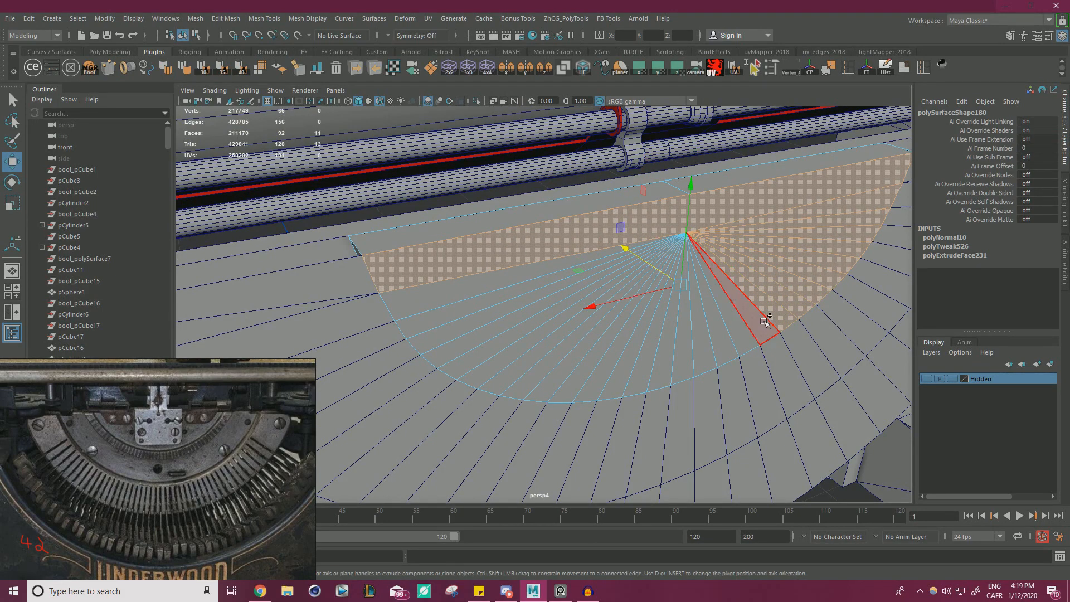
{"action": "left_click", "coordinate": [761, 326], "text": "shift"}
{"action": "left_click", "coordinate": [743, 341], "text": "shift"}
{"action": "left_click", "coordinate": [723, 353], "text": "shift"}
{"action": "left_click", "coordinate": [703, 361], "text": "shift"}
{"action": "left_click", "coordinate": [678, 372], "text": "shift"}
{"action": "left_click", "coordinate": [656, 378], "text": "shift"}
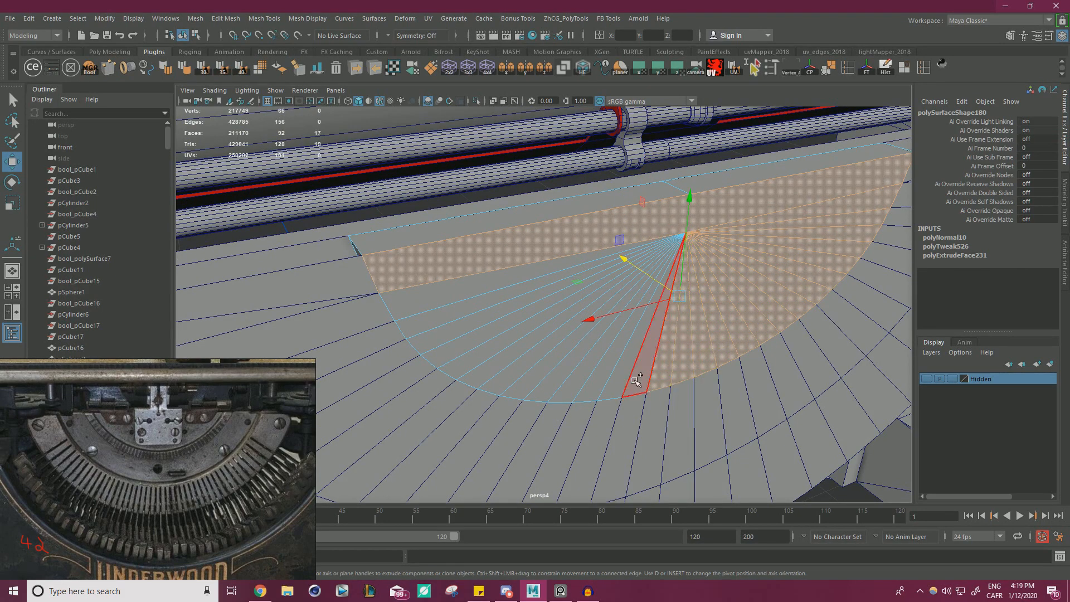
{"action": "left_click", "coordinate": [637, 382], "text": "shift"}
{"action": "left_click", "coordinate": [612, 383], "text": "shift"}
{"action": "left_click", "coordinate": [592, 385], "text": "shift"}
{"action": "left_click", "coordinate": [570, 386], "text": "shift"}
{"action": "left_click", "coordinate": [541, 387], "text": "shift"}
{"action": "left_click", "coordinate": [510, 379], "text": "shift"}
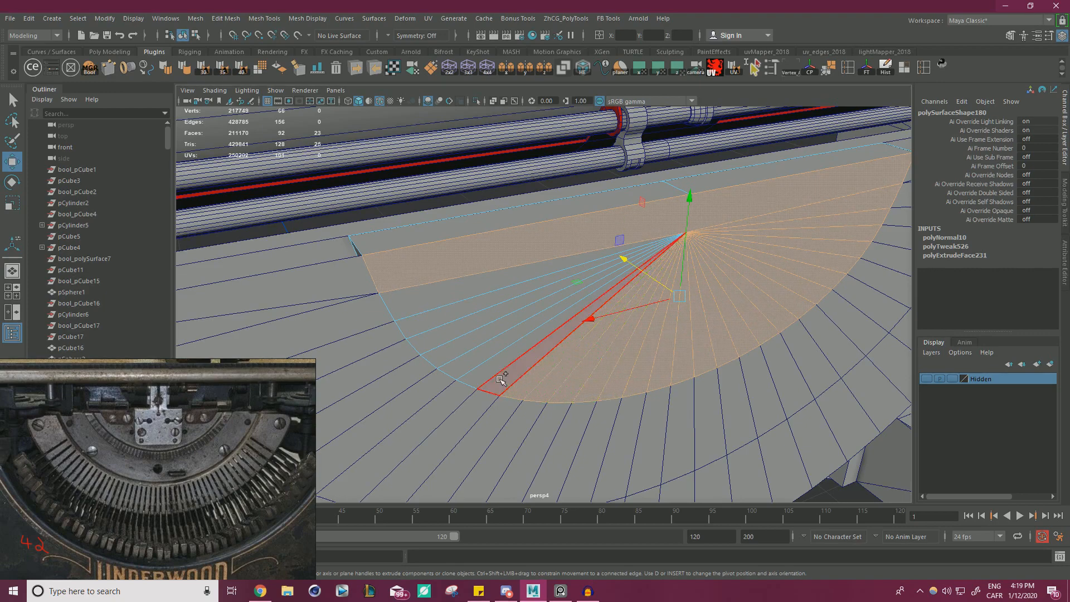
{"action": "left_click", "coordinate": [488, 369], "text": "shift"}
{"action": "left_click", "coordinate": [468, 357], "text": "shift"}
{"action": "left_click", "coordinate": [447, 349], "text": "shift"}
{"action": "left_click", "coordinate": [431, 341], "text": "shift"}
{"action": "left_click", "coordinate": [430, 341], "text": "shift"}
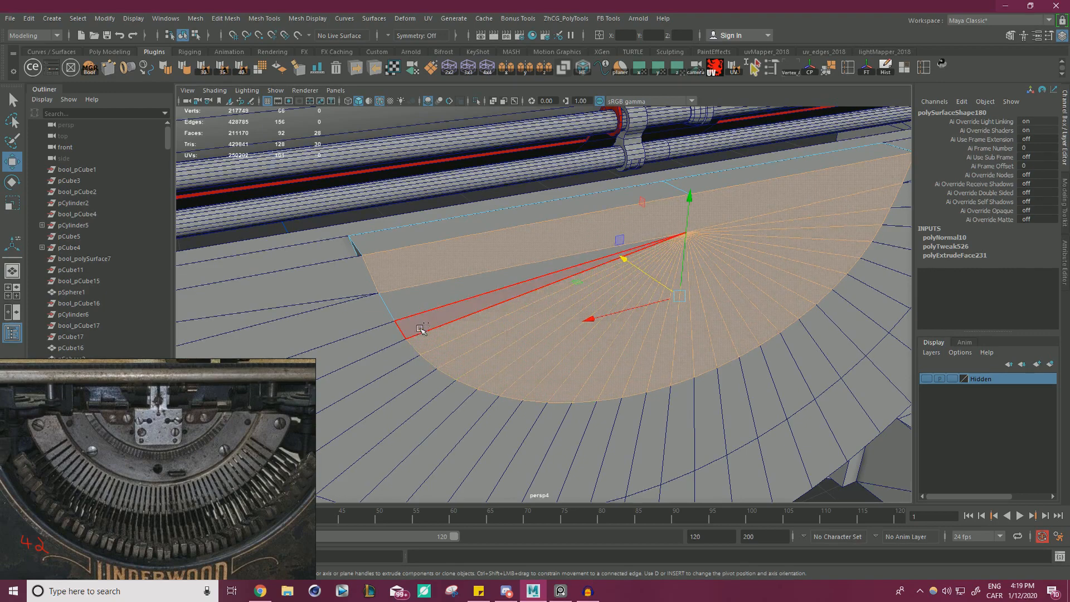
{"action": "left_click", "coordinate": [419, 326], "text": "shift"}
{"action": "left_click", "coordinate": [405, 308], "text": "shift"}
{"action": "left_click_drag", "start_coordinate": [540, 323], "coordinate": [615, 325], "text": "alt"}
{"action": "left_click_drag", "start_coordinate": [544, 242], "coordinate": [522, 238]}
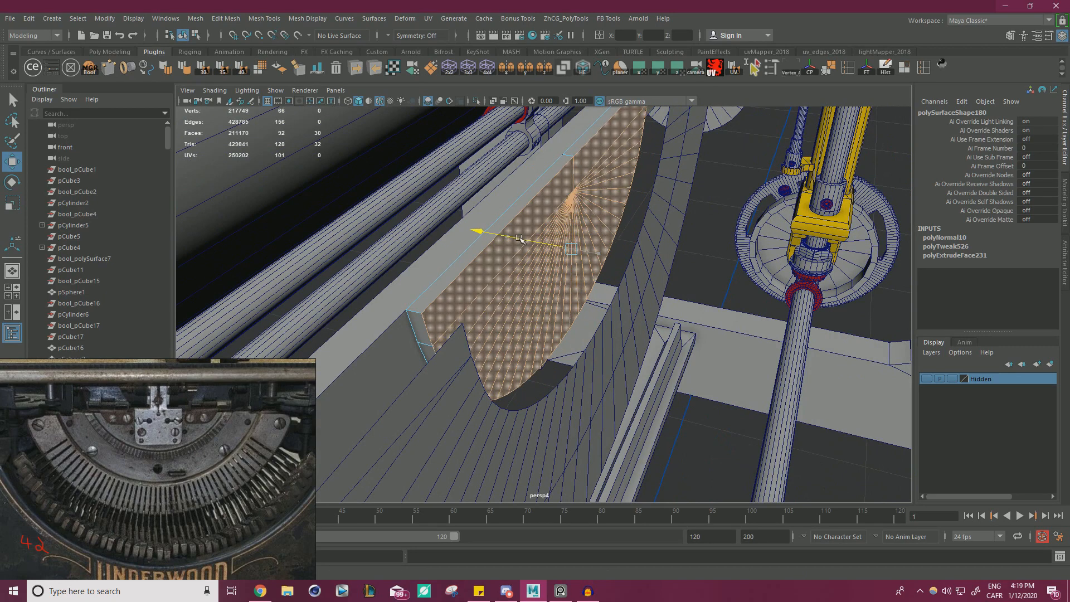
{"action": "right_click_drag", "start_coordinate": [494, 271], "coordinate": [543, 252]}
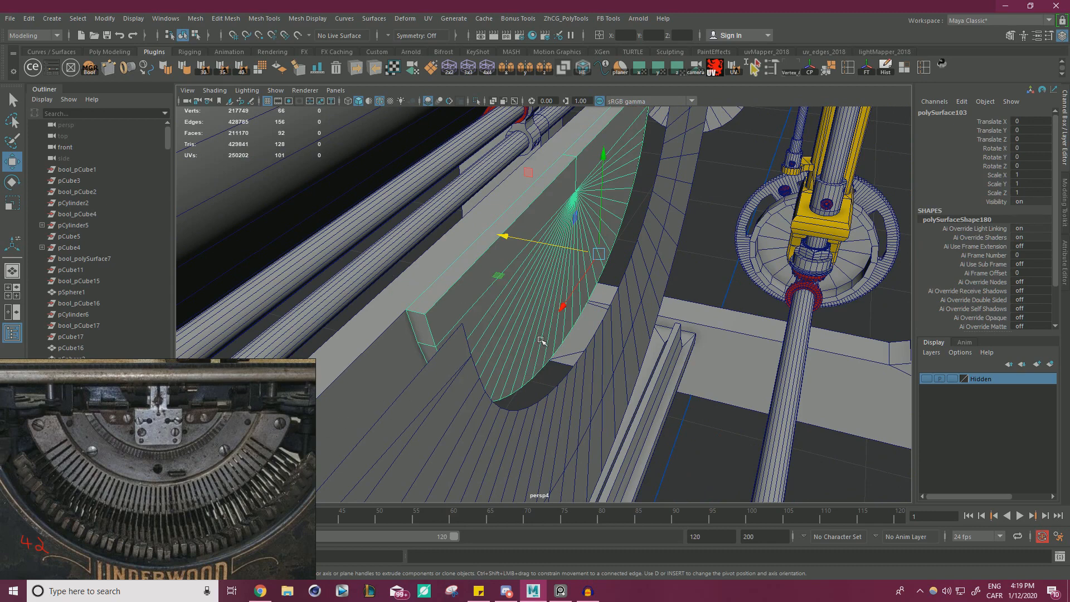
Pull the middle half-ring band forward along the depth axis, clear of the innermost half-disc.
{"action": "left_click", "coordinate": [433, 405]}
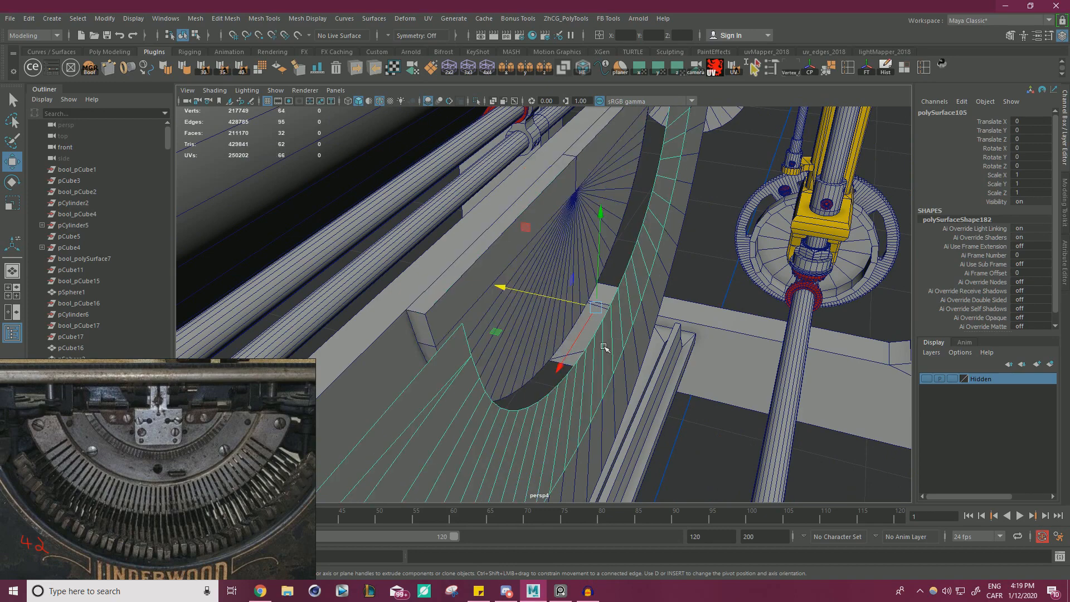
{"action": "left_click_drag", "start_coordinate": [604, 347], "coordinate": [522, 357], "text": "alt"}
{"action": "left_click_drag", "start_coordinate": [541, 233], "coordinate": [571, 241]}
Extrude all faces of the middle half-ring band to give it thickness and reverse their normals.
{"action": "right_click_drag", "start_coordinate": [535, 389], "coordinate": [538, 348]}
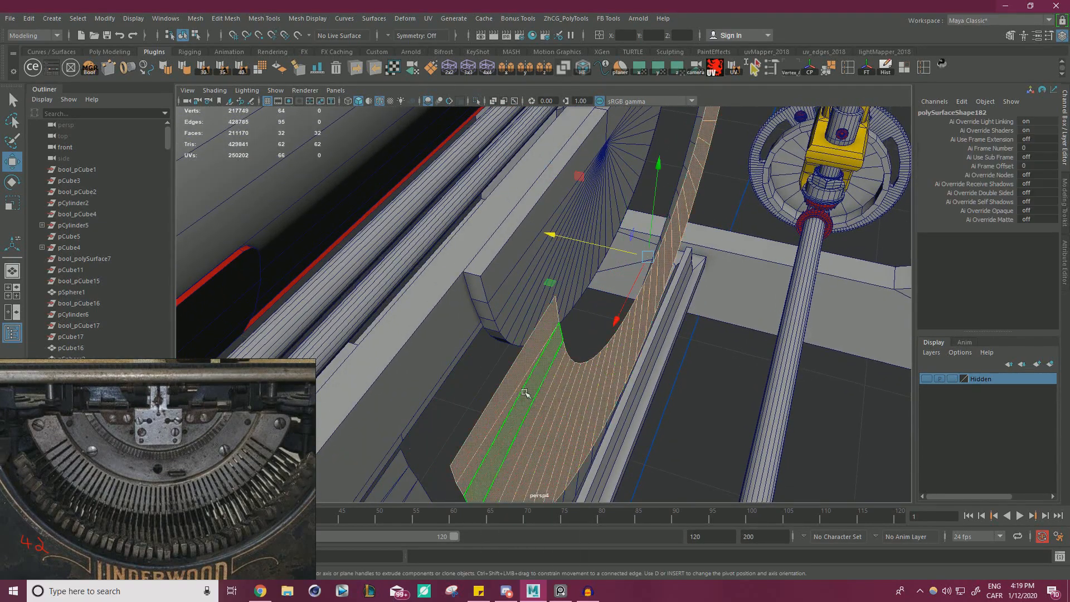
{"action": "left_click_drag", "start_coordinate": [565, 239], "coordinate": [536, 334], "text": "shift"}
{"action": "left_click", "coordinate": [529, 334], "text": "shift"}
{"action": "double_click", "coordinate": [520, 378], "text": "shift"}
{"action": "left_click_drag", "start_coordinate": [556, 367], "coordinate": [604, 356], "text": "alt"}
{"action": "left_click", "coordinate": [280, 69]}
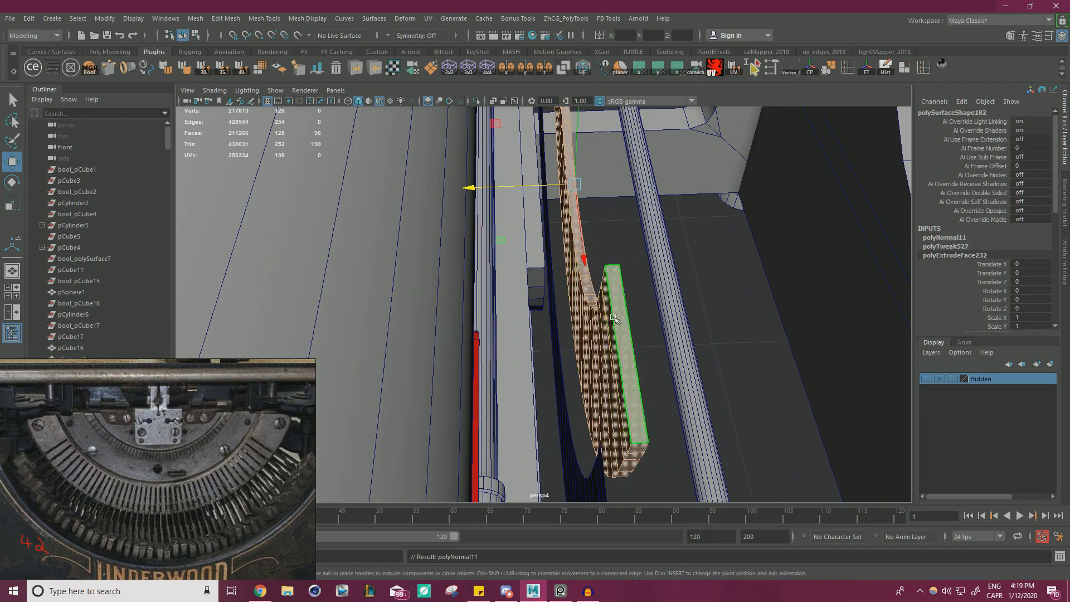
Snap the middle band's pivot to its back corner vertex, and snap the band back along the depth axis against the frame bar.
{"action": "double_click", "coordinate": [682, 265]}
{"action": "left_click", "coordinate": [605, 336]}
{"action": "left_click_drag", "start_coordinate": [604, 336], "coordinate": [671, 314], "text": "alt"}
{"action": "key", "text": "d"}
{"action": "left_click_drag", "start_coordinate": [642, 208], "coordinate": [565, 280]}
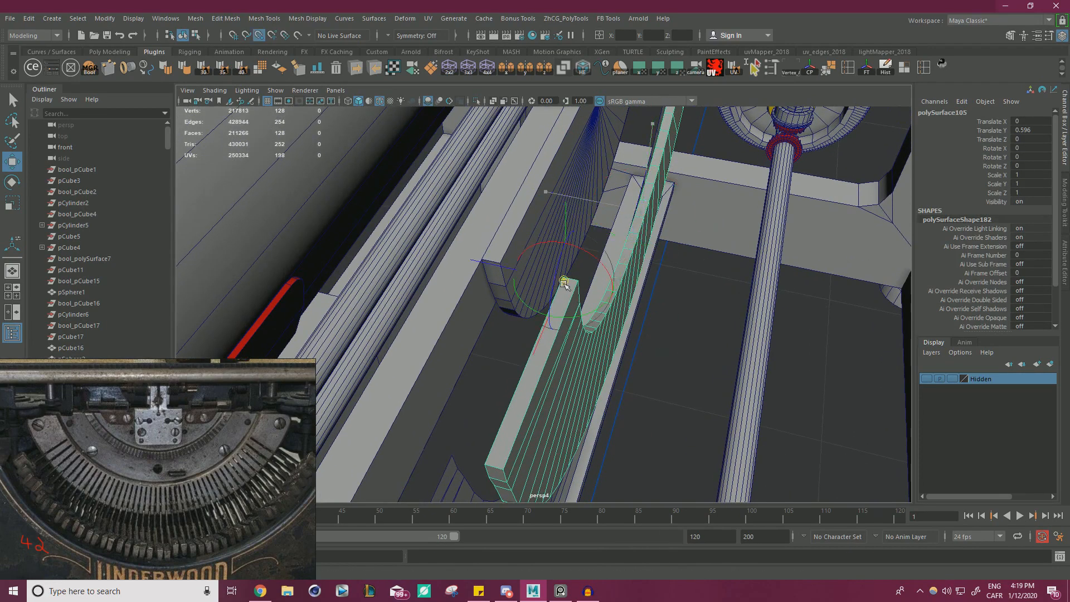
{"action": "key", "text": "v"}
{"action": "left_click_drag", "start_coordinate": [486, 263], "coordinate": [480, 259]}
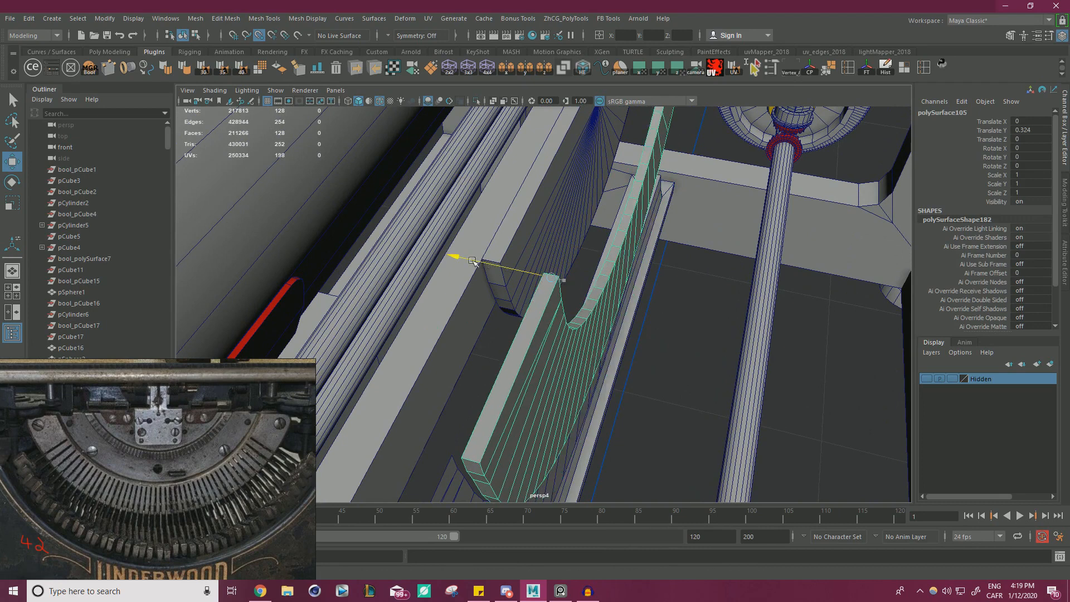
{"action": "left_click_drag", "start_coordinate": [606, 298], "coordinate": [606, 308], "text": "alt"}
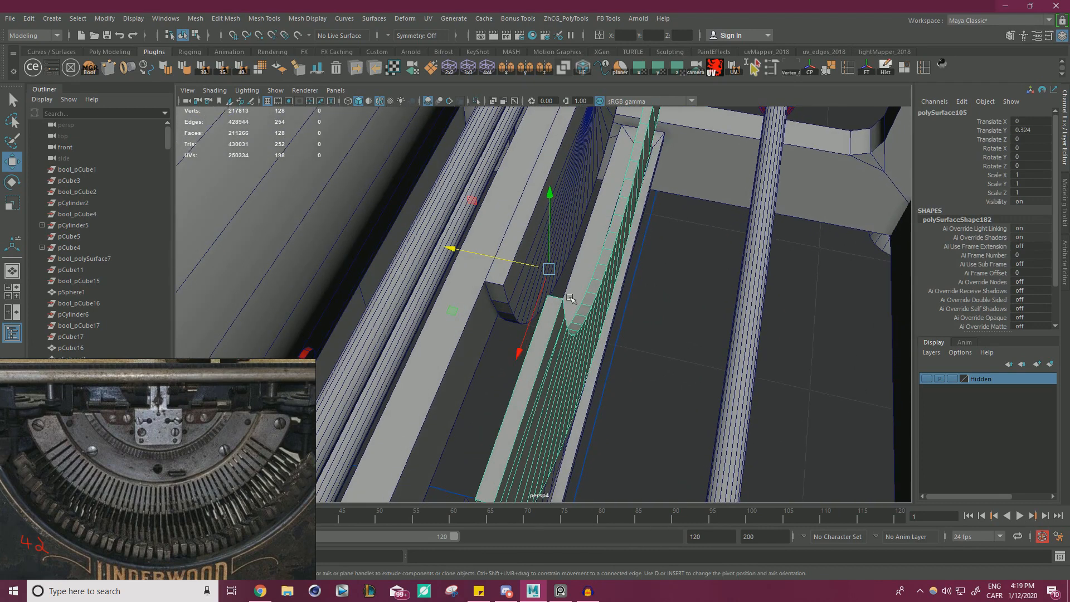
{"action": "key", "text": "d"}
{"action": "key", "text": "v"}
{"action": "left_click_drag", "start_coordinate": [549, 269], "coordinate": [447, 244]}
{"action": "key", "text": "v"}
Scale the middle band along its depth axis to about 0.516 so it is thinner than the innermost half-disc.
{"action": "key", "text": "r"}
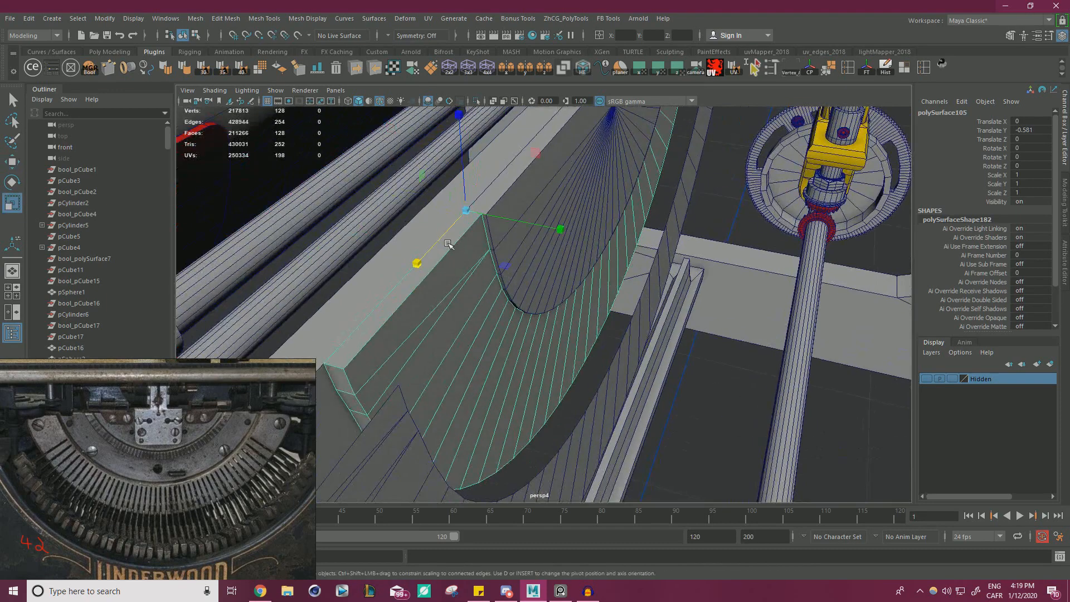
{"action": "left_click_drag", "start_coordinate": [529, 227], "coordinate": [280, 381]}
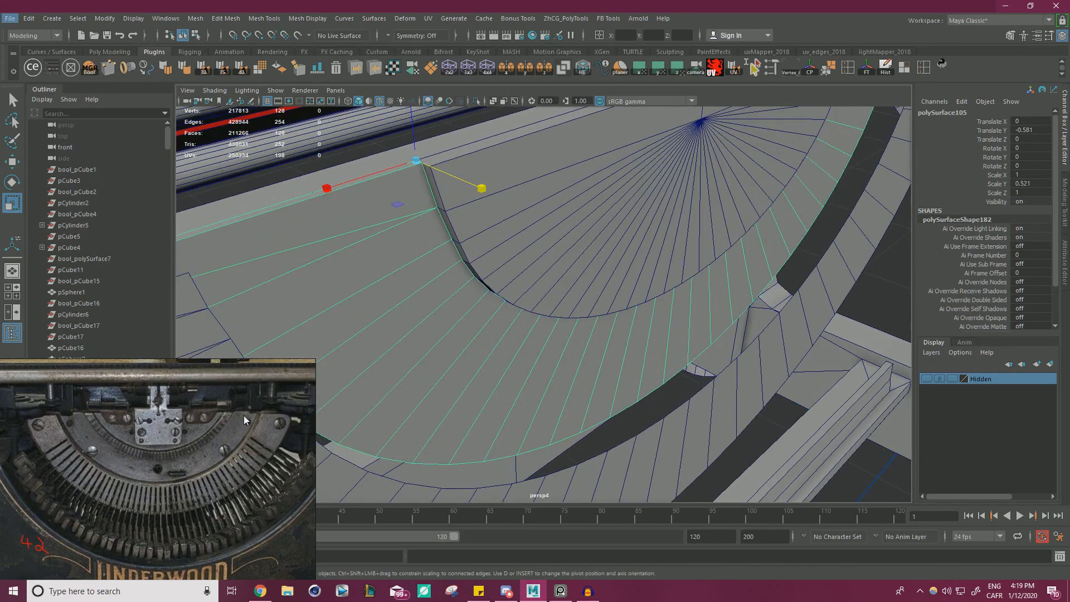
{"action": "left_click_drag", "start_coordinate": [549, 301], "coordinate": [581, 253], "text": "alt"}
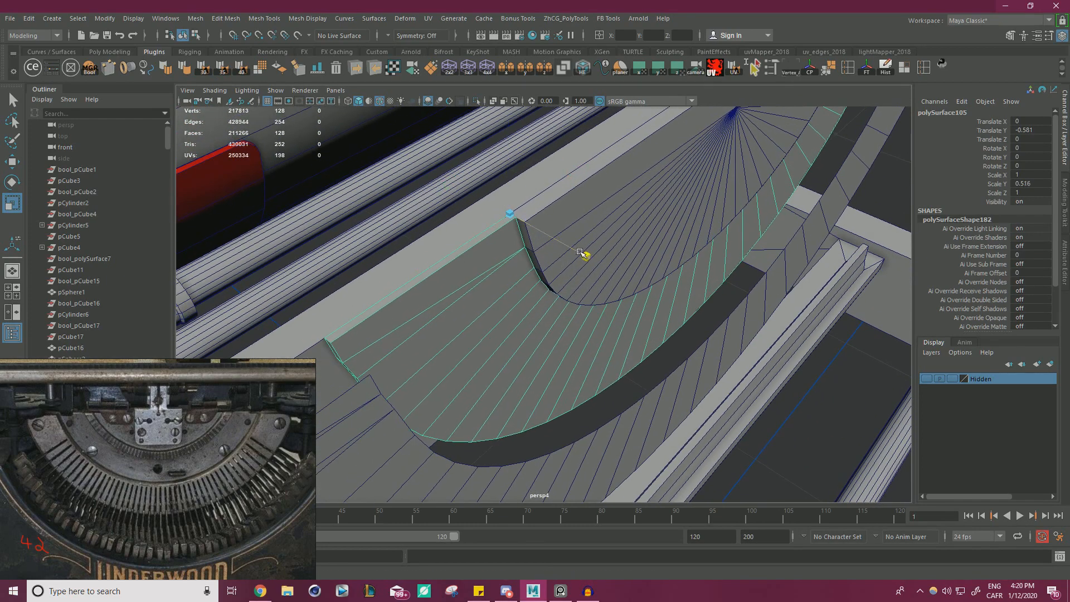
Insert an edge loop with Multi-Cut close to the middle band's inner curve and cut its first end up to the top edge.
{"action": "key", "text": "ctrl+shift+x"}
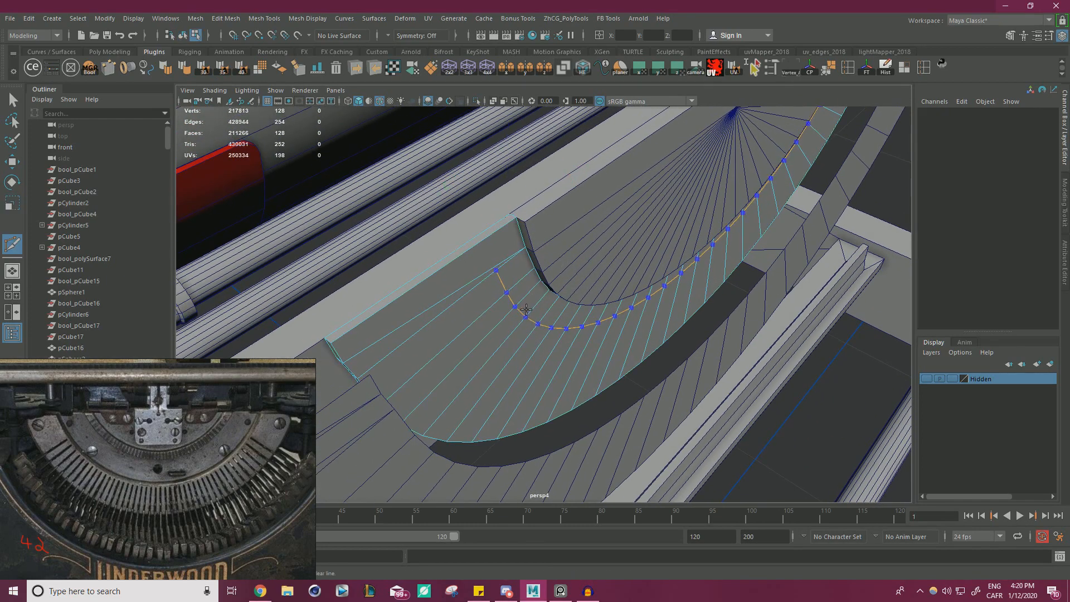
{"action": "left_click_drag", "start_coordinate": [547, 292], "coordinate": [525, 298], "text": "alt"}
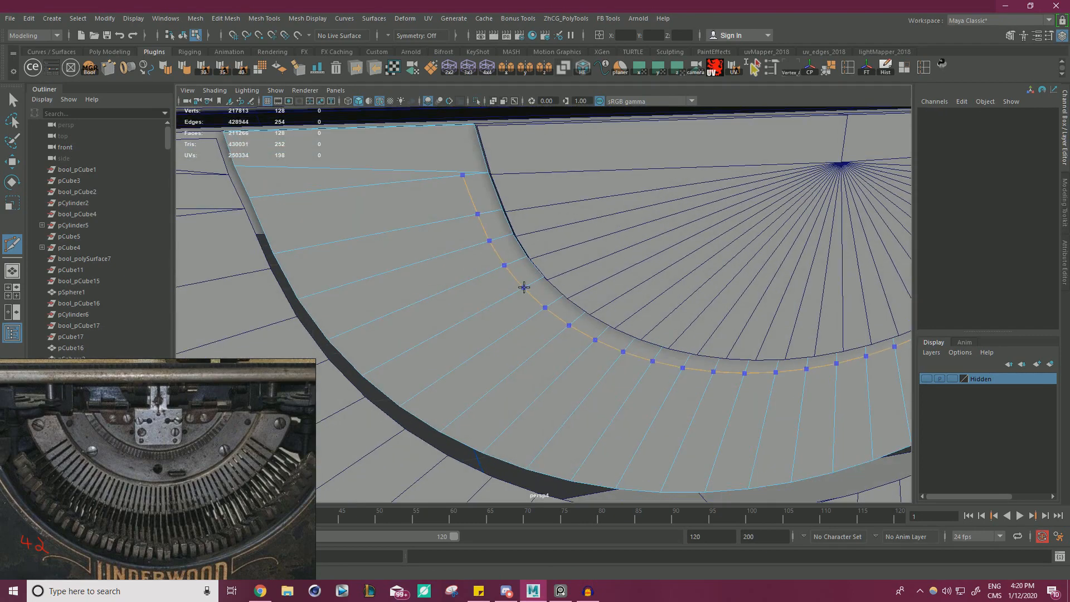
{"action": "left_click", "coordinate": [521, 287], "text": "ctrl"}
{"action": "left_click_drag", "start_coordinate": [458, 235], "coordinate": [461, 250], "text": "alt"}
{"action": "scroll", "coordinate": [462, 241], "scroll_direction": "up", "scroll_amount": 1}
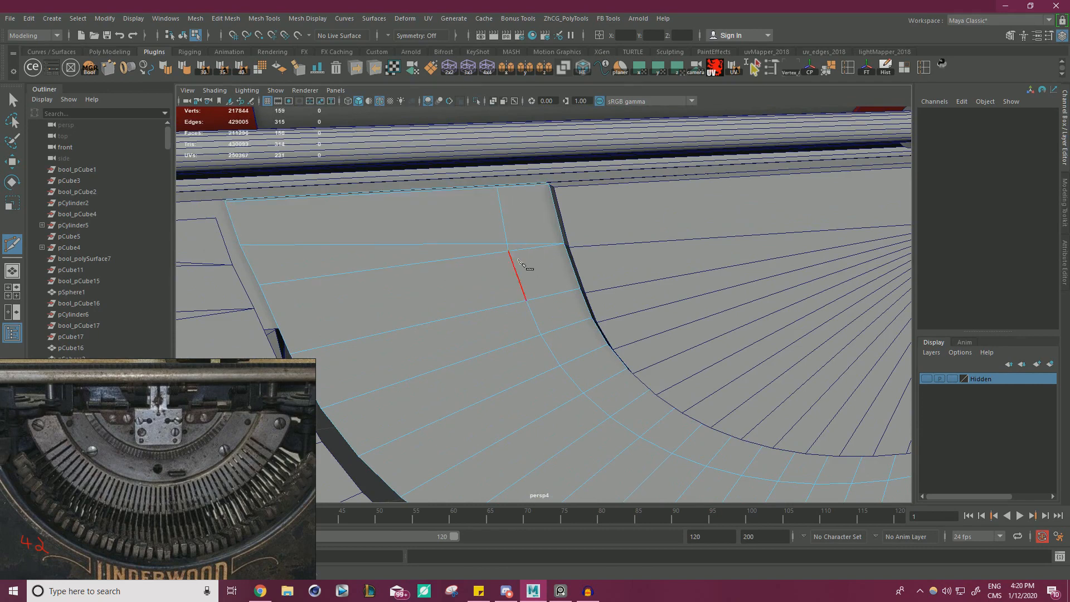
Snap the extra vertex at the first end of the new loop onto the loop's end vertex and merge the two.
{"action": "key", "text": "w"}
{"action": "right_click_drag", "start_coordinate": [511, 237], "coordinate": [464, 218]}
{"action": "left_click", "coordinate": [506, 240]}
{"action": "key", "text": "v"}
{"action": "left_click_drag", "start_coordinate": [507, 244], "coordinate": [508, 251]}
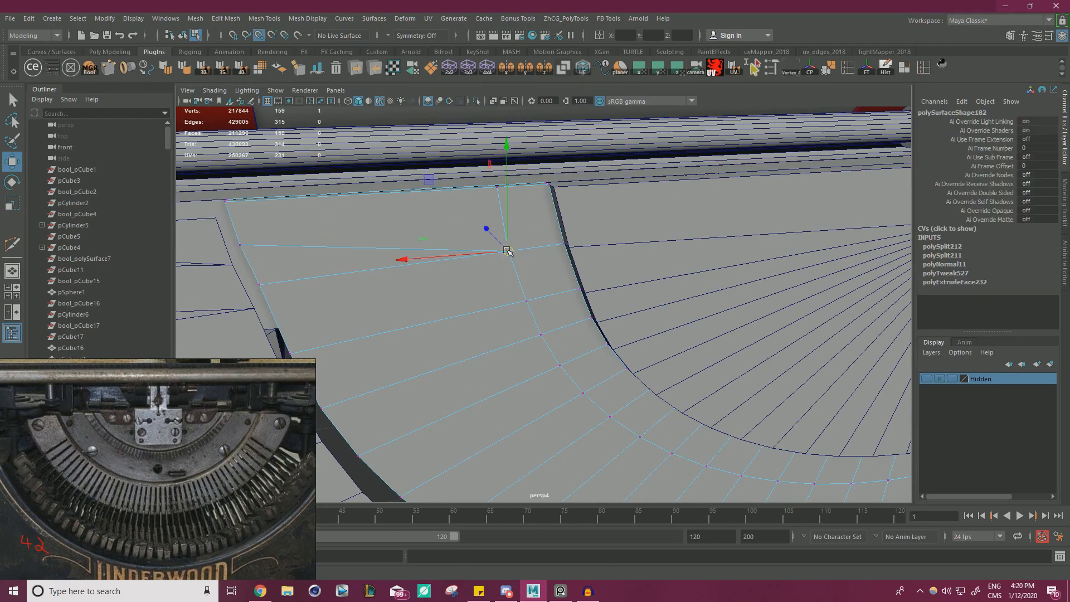
{"action": "right_click_drag", "start_coordinate": [508, 251], "coordinate": [458, 270], "text": "alt"}
{"action": "left_click_drag", "start_coordinate": [459, 270], "coordinate": [497, 289], "text": "alt"}
{"action": "middle_click_drag", "start_coordinate": [496, 289], "coordinate": [212, 278], "text": "alt"}
Cut from the loop's end vertex at the opposite end of the band up to the top edge.
{"action": "left_click_drag", "start_coordinate": [468, 273], "coordinate": [538, 302], "text": "alt"}
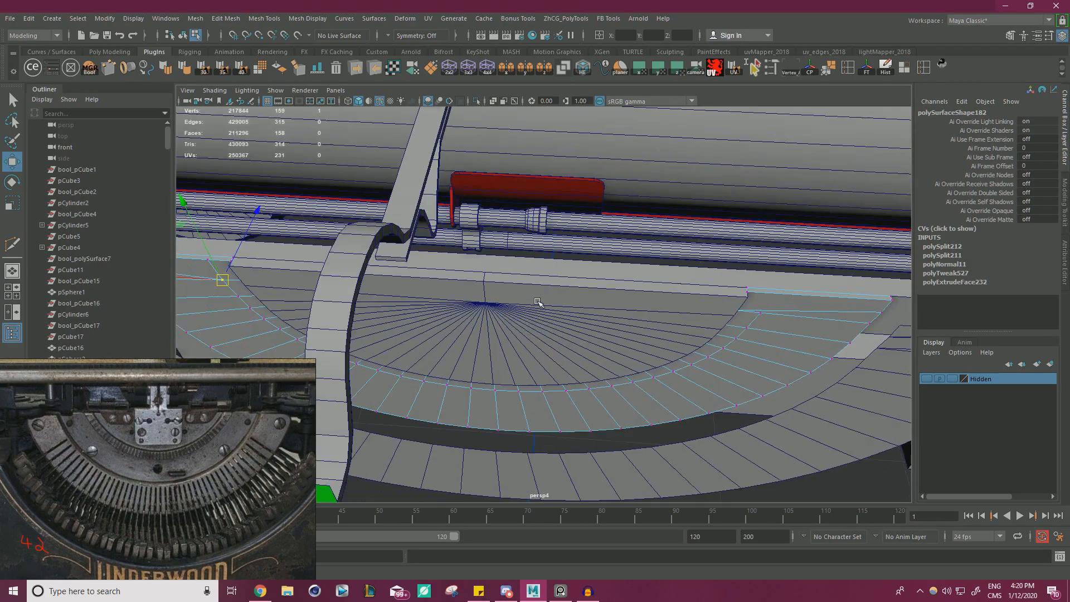
{"action": "right_click_drag", "start_coordinate": [537, 301], "coordinate": [652, 296], "text": "alt"}
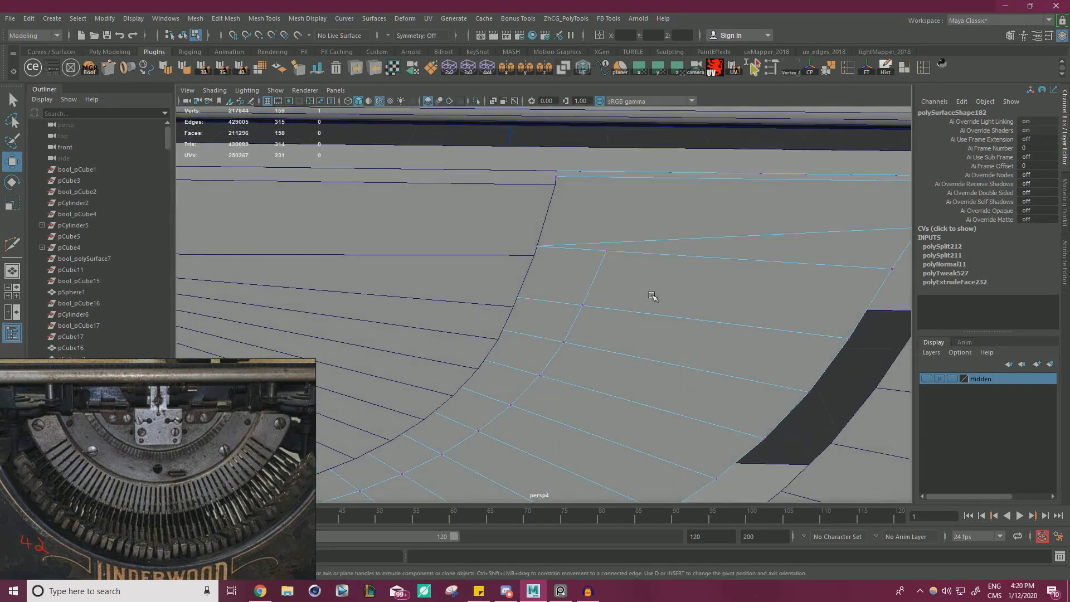
{"action": "key", "text": "ctrl+shift+x"}
{"action": "left_click", "coordinate": [606, 252]}
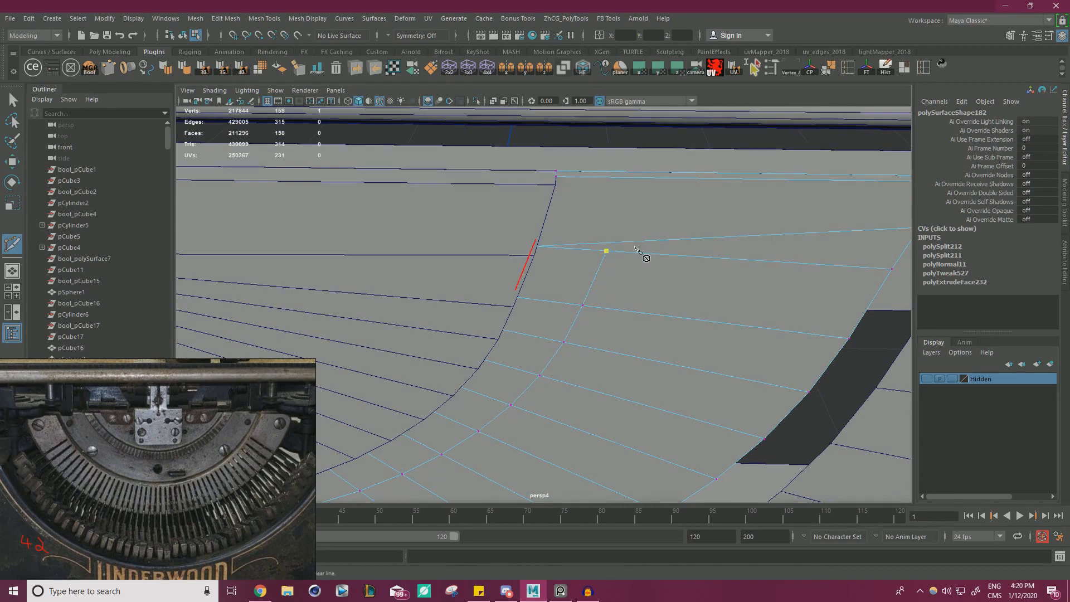
{"action": "left_click", "coordinate": [615, 177]}
{"action": "right_click", "coordinate": [615, 178]}
{"action": "key", "text": "w"}
Snap the extra vertex at the band's opposite end onto the adjacent loop end vertex and merge them.
{"action": "left_click", "coordinate": [608, 242]}
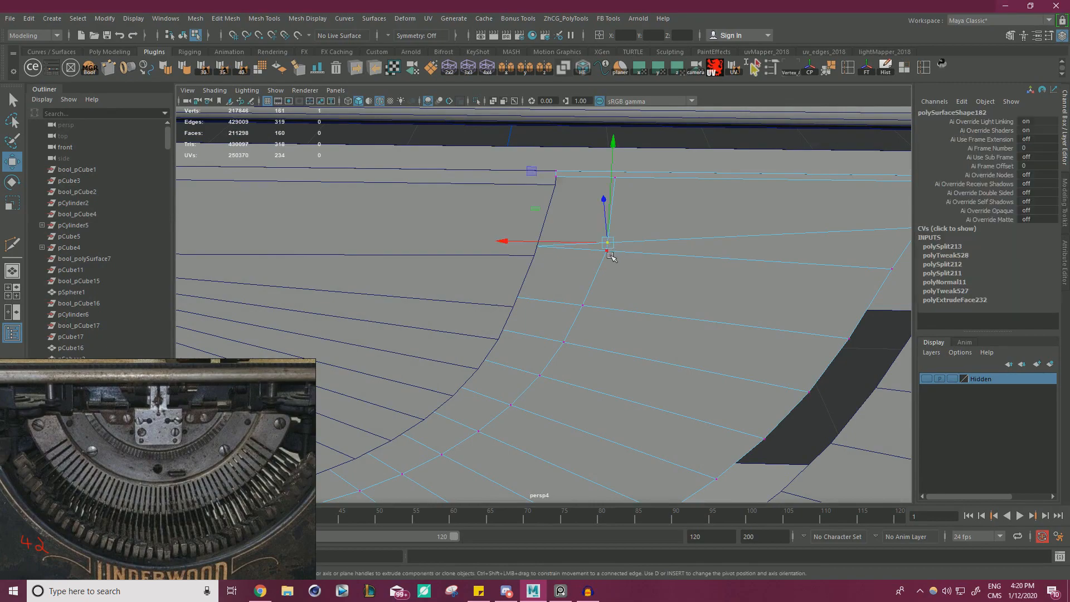
{"action": "key", "text": "v"}
{"action": "left_click_drag", "start_coordinate": [609, 244], "coordinate": [568, 298]}
{"action": "scroll", "coordinate": [639, 271], "scroll_direction": "down", "scroll_amount": 2}
{"action": "scroll", "coordinate": [642, 273], "scroll_direction": "down", "scroll_amount": 8}
{"action": "scroll", "coordinate": [569, 298], "scroll_direction": "down", "scroll_amount": 4}
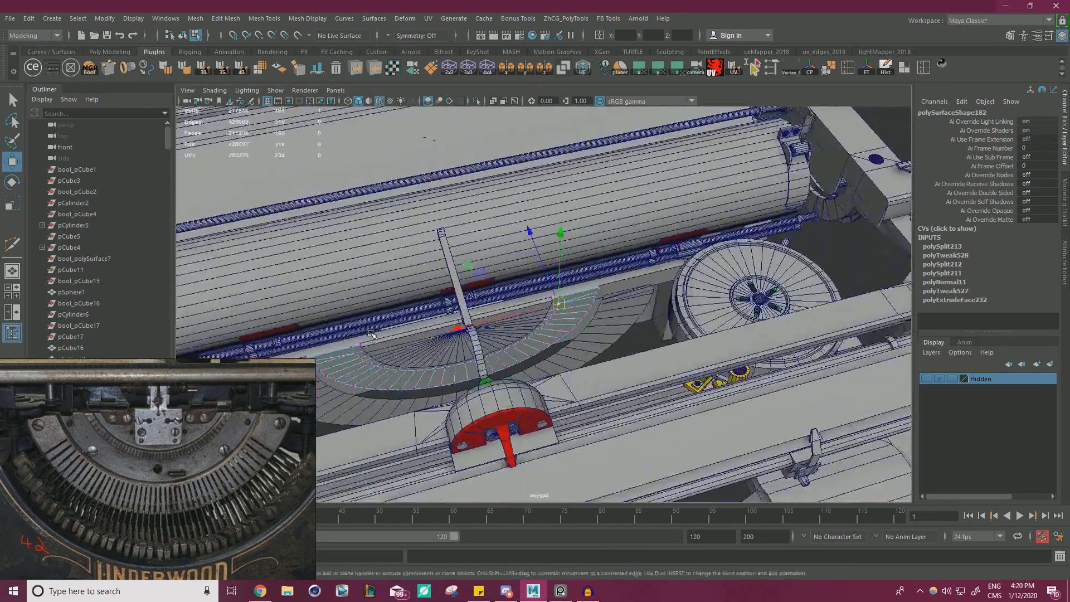
Snap the top-edge vertex at each end of the loop along X into line with the loop vertex below it.
{"action": "left_click_drag", "start_coordinate": [446, 251], "coordinate": [294, 237], "text": "alt"}
{"action": "right_click_drag", "start_coordinate": [565, 313], "coordinate": [619, 259], "text": "shift"}
{"action": "scroll", "coordinate": [654, 308], "scroll_direction": "up", "scroll_amount": 7}
{"action": "left_click", "coordinate": [593, 288]}
{"action": "key", "text": "w"}
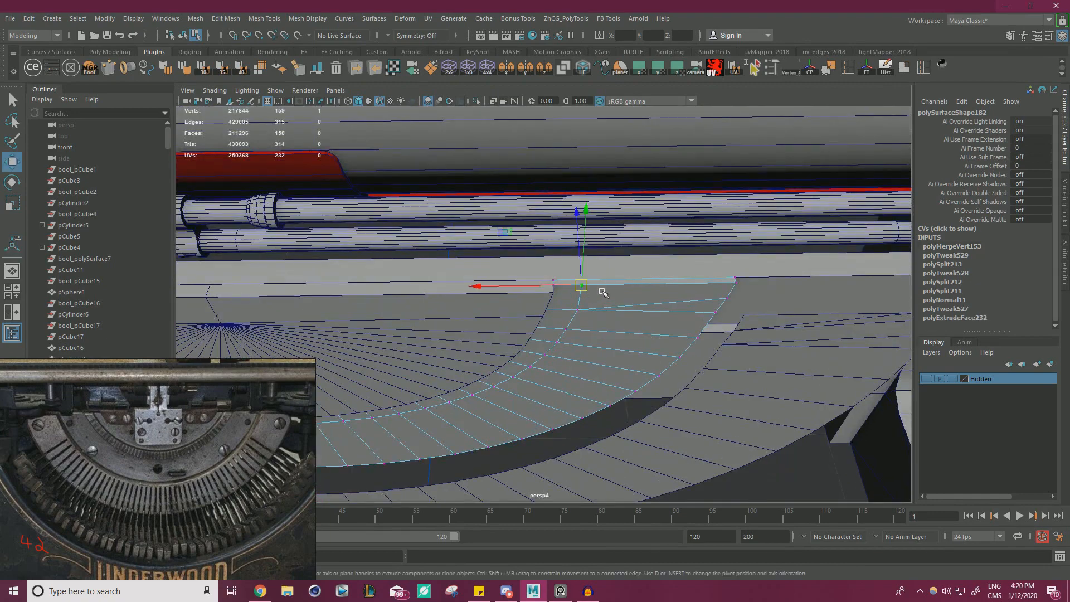
{"action": "left_click_drag", "start_coordinate": [458, 271], "coordinate": [466, 310], "text": "alt"}
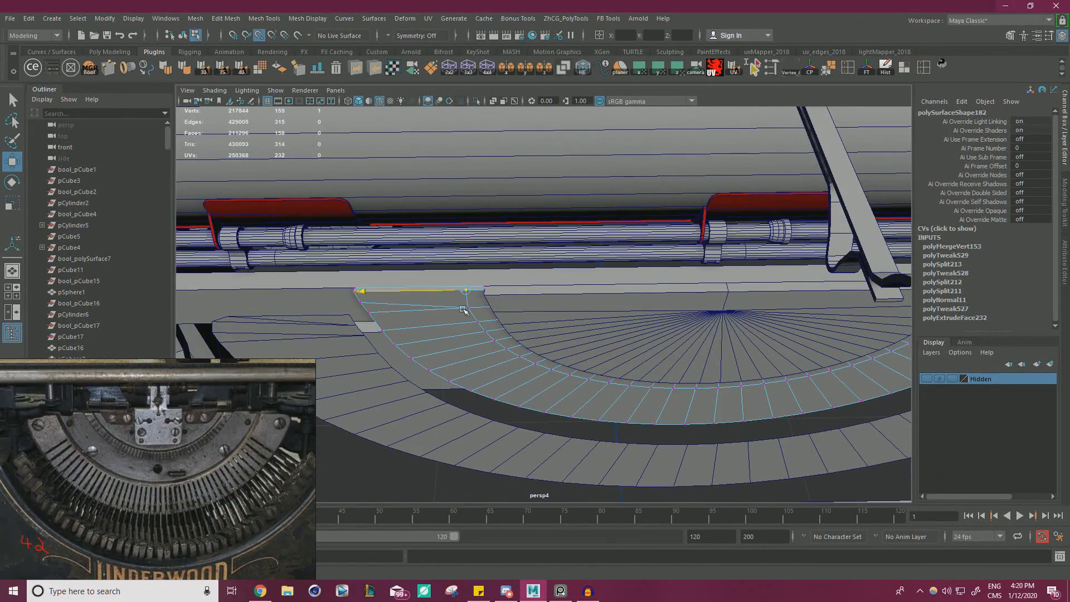
{"action": "middle_click_drag", "start_coordinate": [468, 310], "coordinate": [270, 313], "text": "alt"}
Select the loop's top-edge vertices at both ends of the band and scale them slightly apart along X.
{"action": "scroll", "coordinate": [269, 313], "scroll_direction": "down", "scroll_amount": 1}
{"action": "left_click", "coordinate": [768, 289], "text": "shift"}
{"action": "key", "text": "r"}
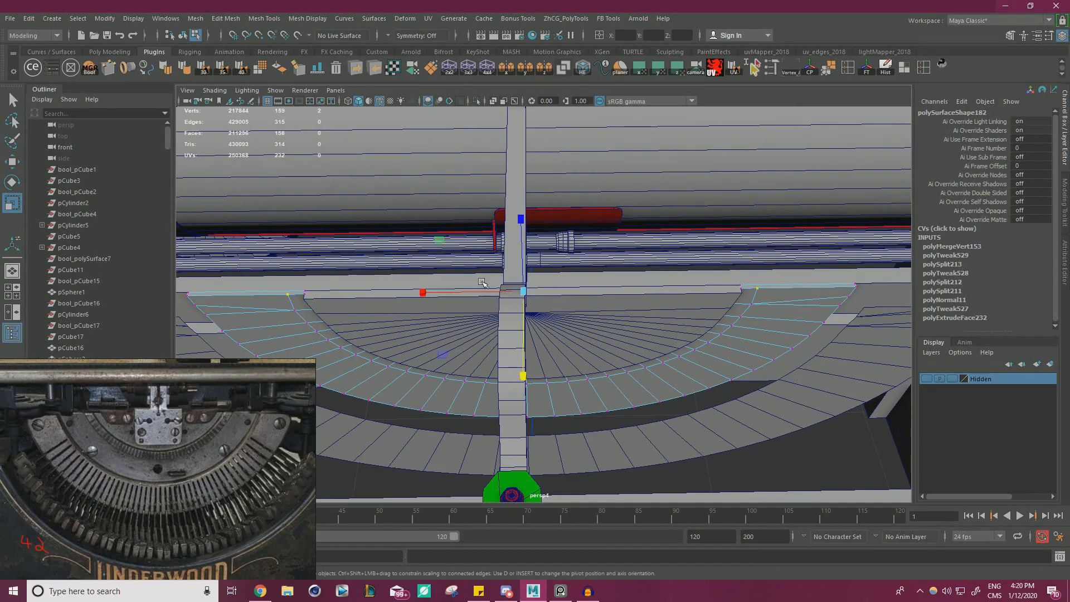
{"action": "middle_click_drag", "start_coordinate": [564, 313], "coordinate": [711, 296], "text": "alt"}
{"action": "scroll", "coordinate": [712, 295], "scroll_direction": "up", "scroll_amount": 4}
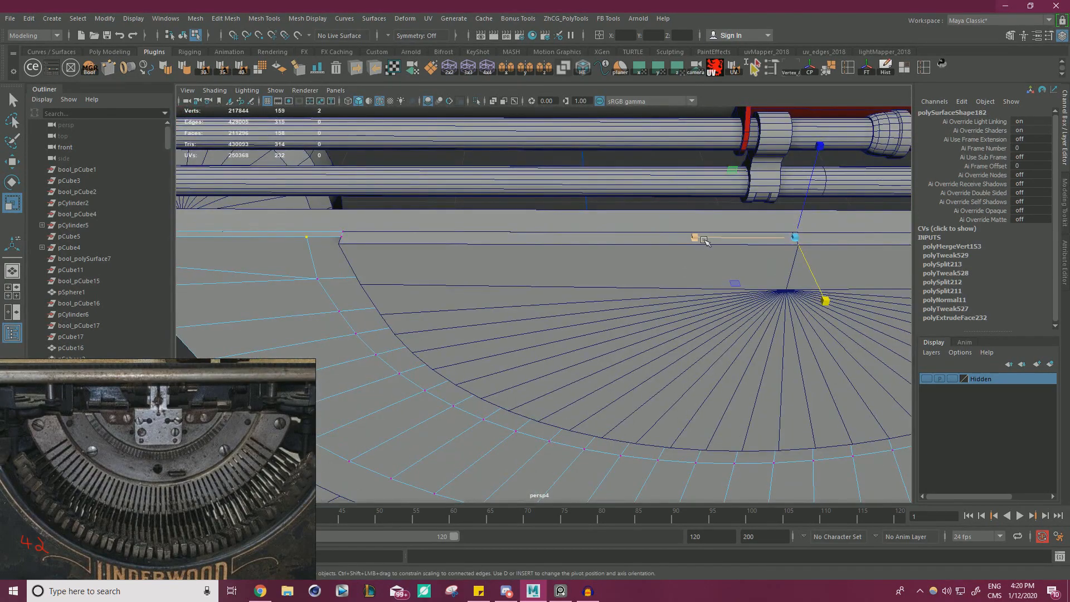
{"action": "left_click_drag", "start_coordinate": [705, 241], "coordinate": [702, 238]}
Select the full strip of faces along the inner edge of the half-disc band.
{"action": "left_click_drag", "start_coordinate": [734, 283], "coordinate": [530, 260], "text": "alt"}
{"action": "middle_click_drag", "start_coordinate": [530, 261], "coordinate": [560, 218], "text": "alt"}
{"action": "right_click_drag", "start_coordinate": [361, 189], "coordinate": [361, 204]}
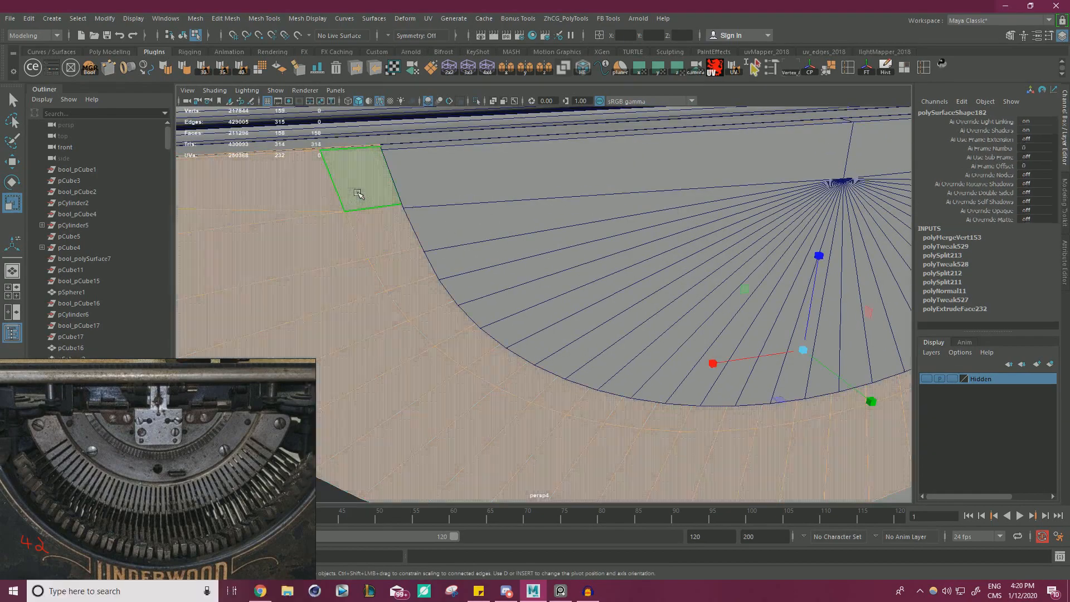
{"action": "left_click", "coordinate": [360, 196]}
{"action": "left_click_drag", "start_coordinate": [360, 195], "coordinate": [401, 207], "text": "alt"}
{"action": "middle_click_drag", "start_coordinate": [501, 222], "coordinate": [234, 214], "text": "alt"}
{"action": "double_click", "coordinate": [488, 188], "text": "shift"}
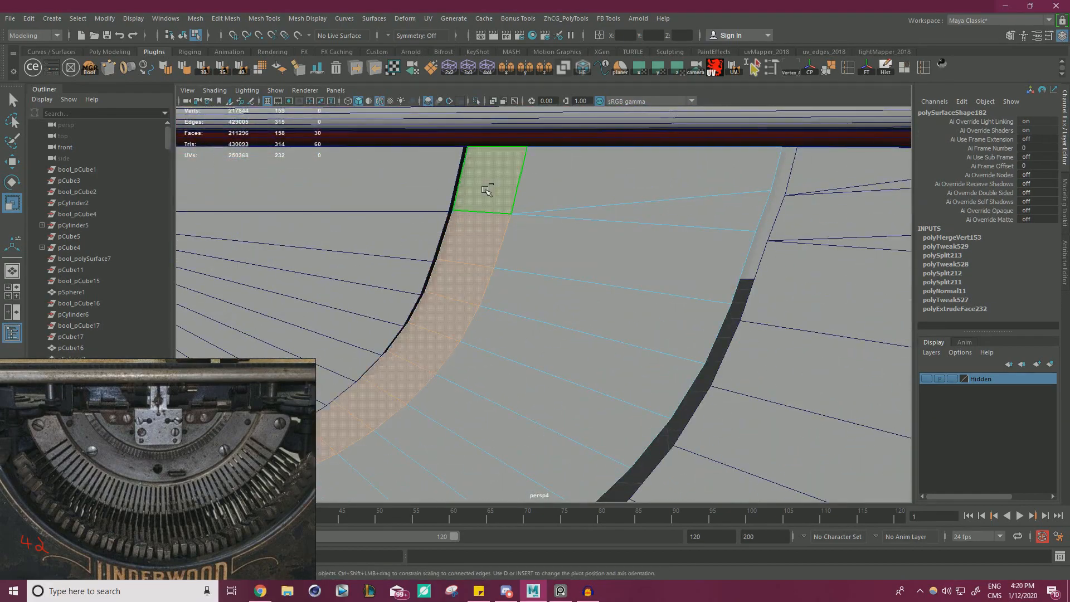
{"action": "left_click_drag", "start_coordinate": [529, 215], "coordinate": [580, 335], "text": "alt"}
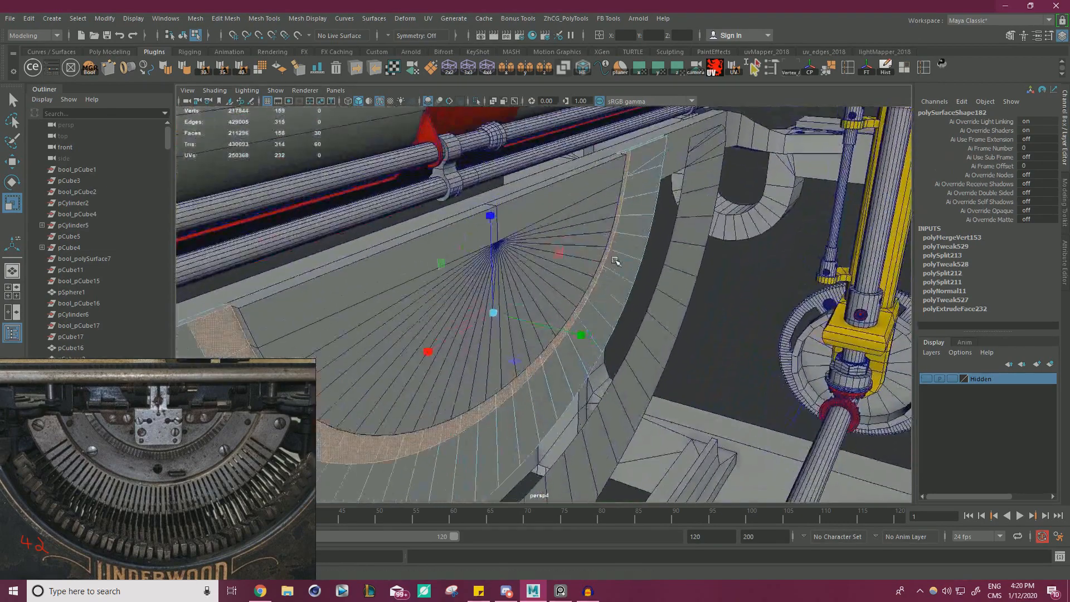
Try to extrude the selected strip of faces by moving it out along Z.
{"action": "key", "text": "q"}
{"action": "key", "text": "w"}
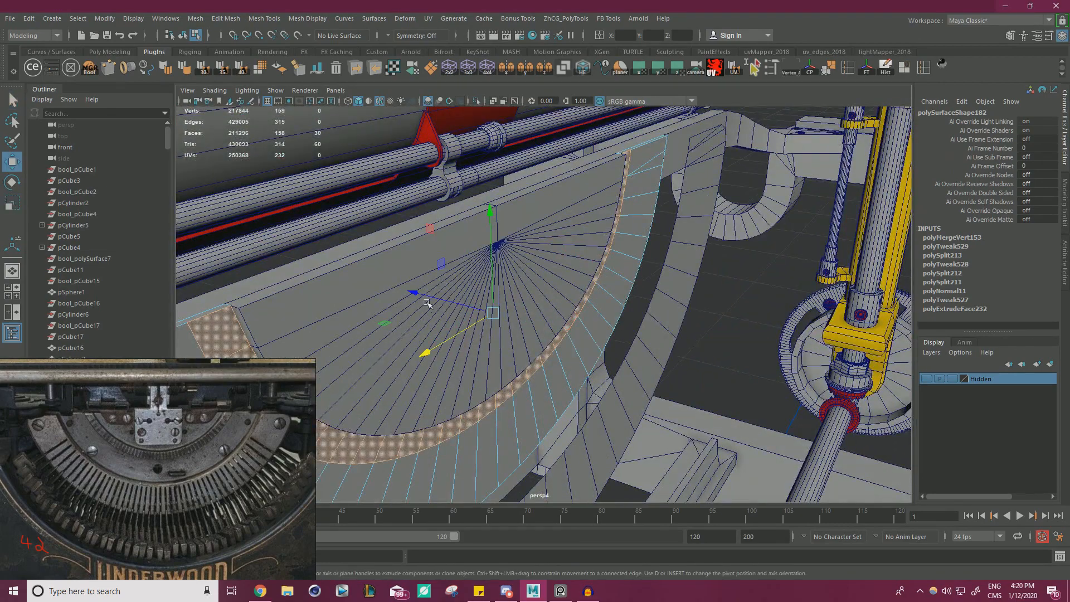
{"action": "left_click_drag", "start_coordinate": [426, 303], "coordinate": [443, 303], "text": "shift"}
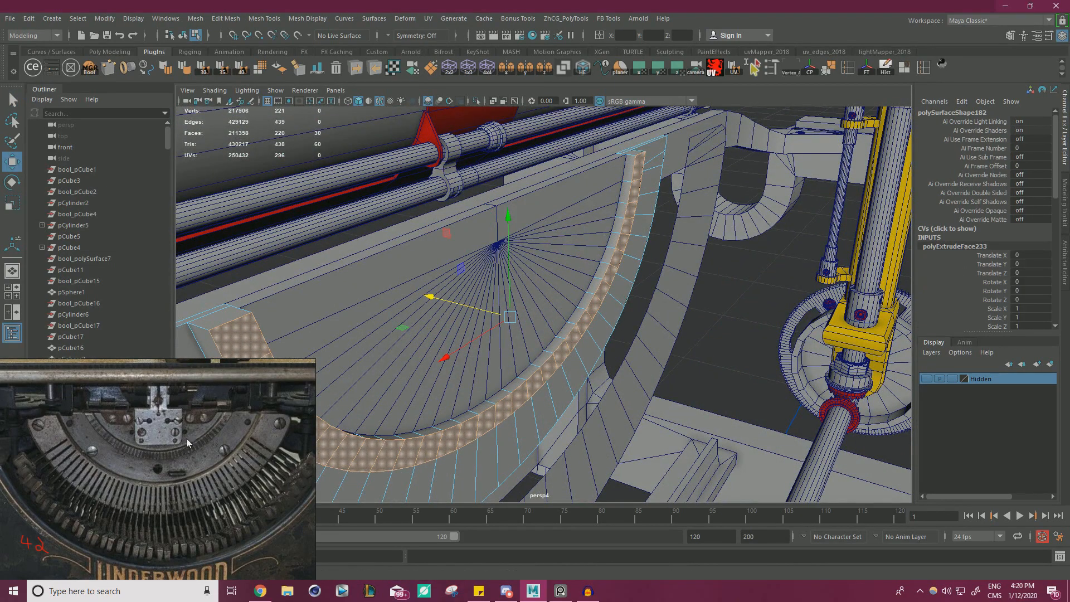
{"action": "left_click_drag", "start_coordinate": [368, 395], "coordinate": [477, 262], "text": "alt"}
{"action": "key", "text": "ctrl+z"}
{"action": "key", "text": "ctrl+z"}
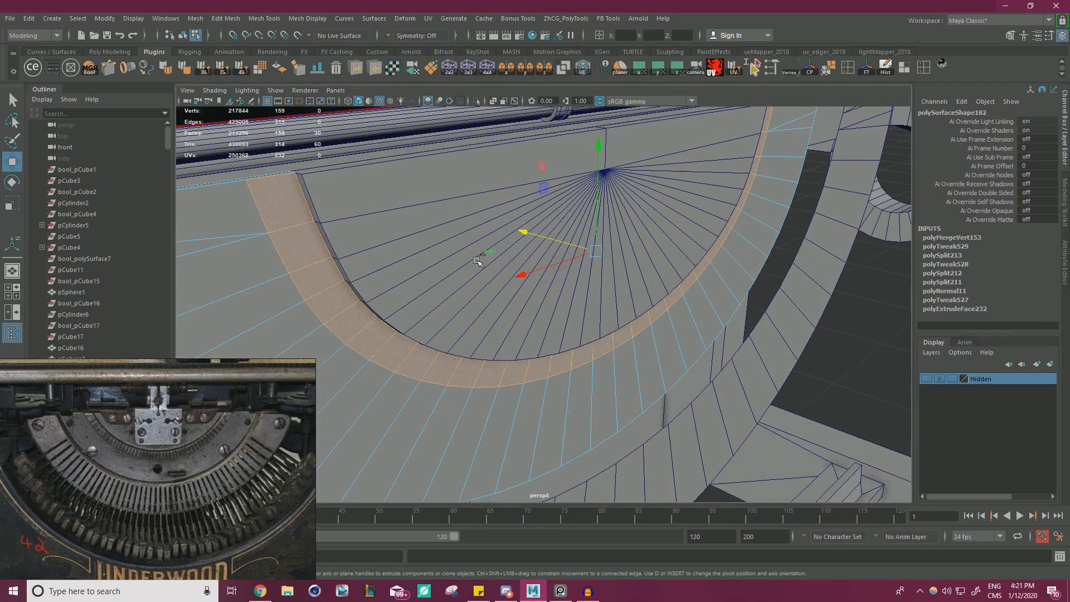
Extrude the inner strip of faces with a thickness of 0.3.
{"action": "key", "text": "ctrl+e"}
{"action": "left_click_drag", "start_coordinate": [667, 132], "coordinate": [683, 132]}
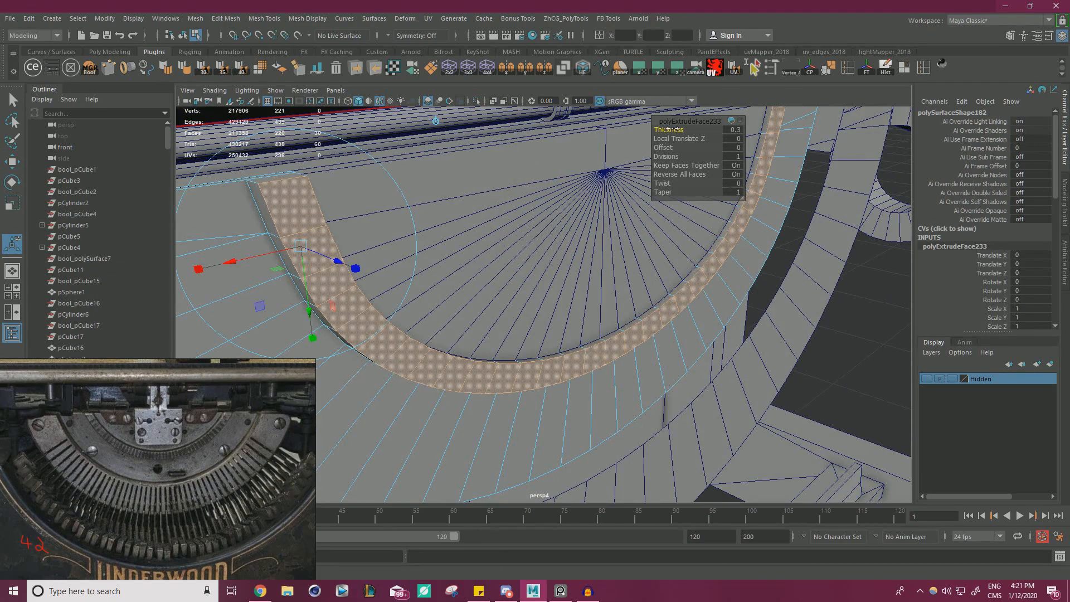
{"action": "left_click_drag", "start_coordinate": [607, 181], "coordinate": [344, 380], "text": "alt"}
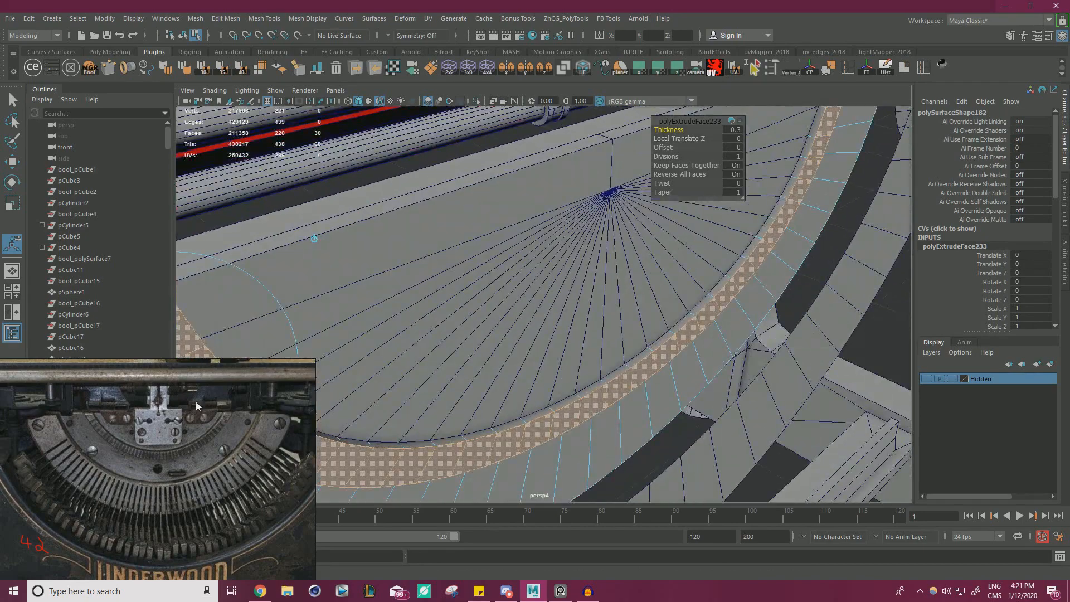
{"action": "left_click_drag", "start_coordinate": [578, 315], "coordinate": [718, 223], "text": "alt"}
Try to inset the extruded strip with an offset of 0.05.
{"action": "left_click_drag", "start_coordinate": [663, 146], "coordinate": [667, 144]}
{"action": "key", "text": "ctrl+z"}
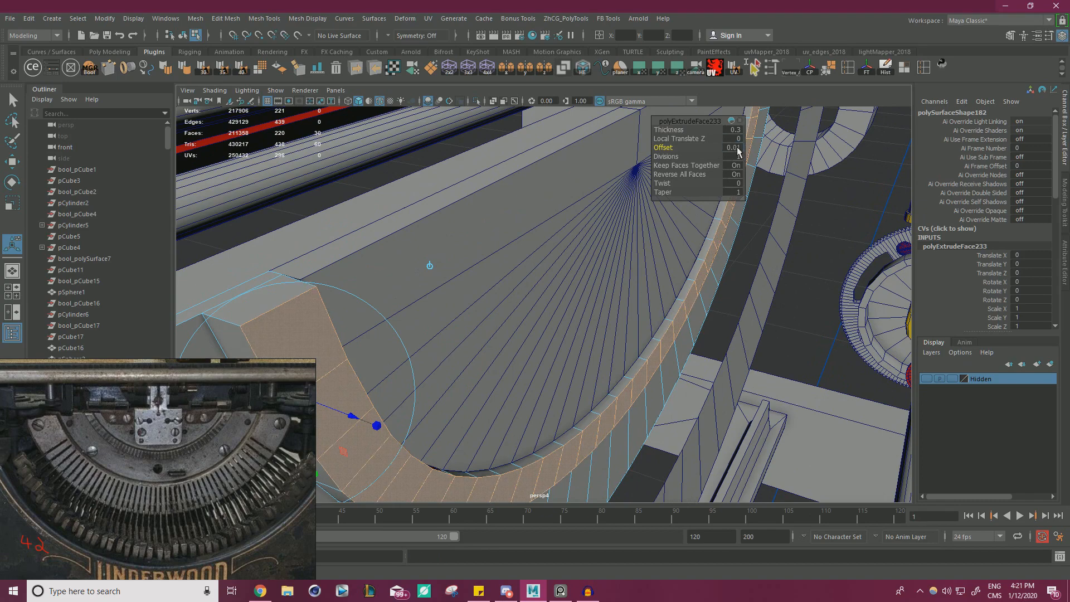
{"action": "left_click_drag", "start_coordinate": [577, 241], "coordinate": [504, 273], "text": "alt"}
{"action": "scroll", "coordinate": [504, 273], "scroll_direction": "up", "scroll_amount": 2}
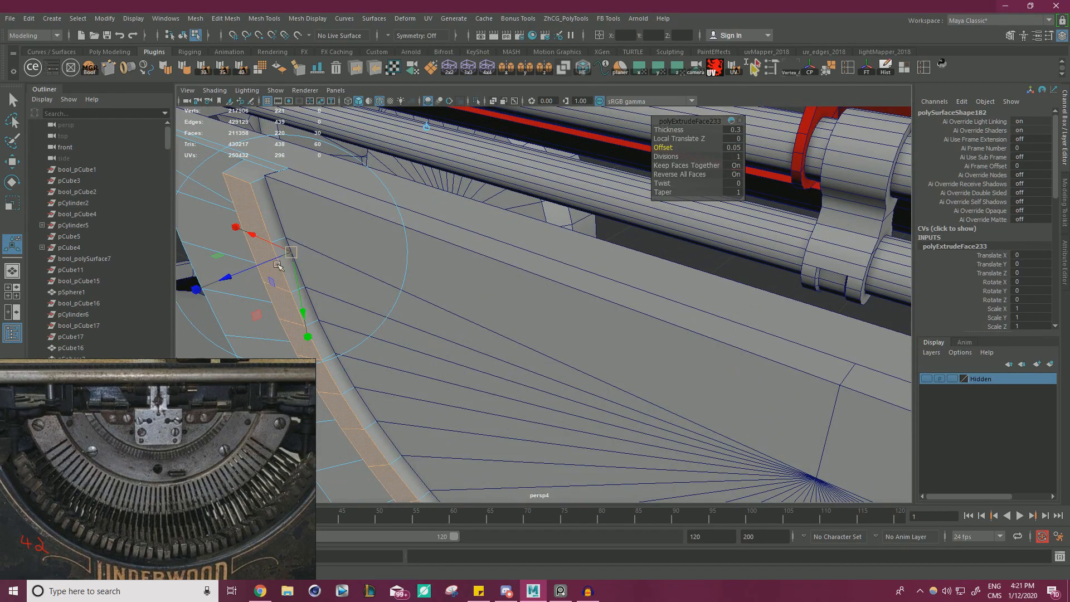
{"action": "key", "text": "w"}
{"action": "left_click_drag", "start_coordinate": [451, 291], "coordinate": [649, 295], "text": "alt"}
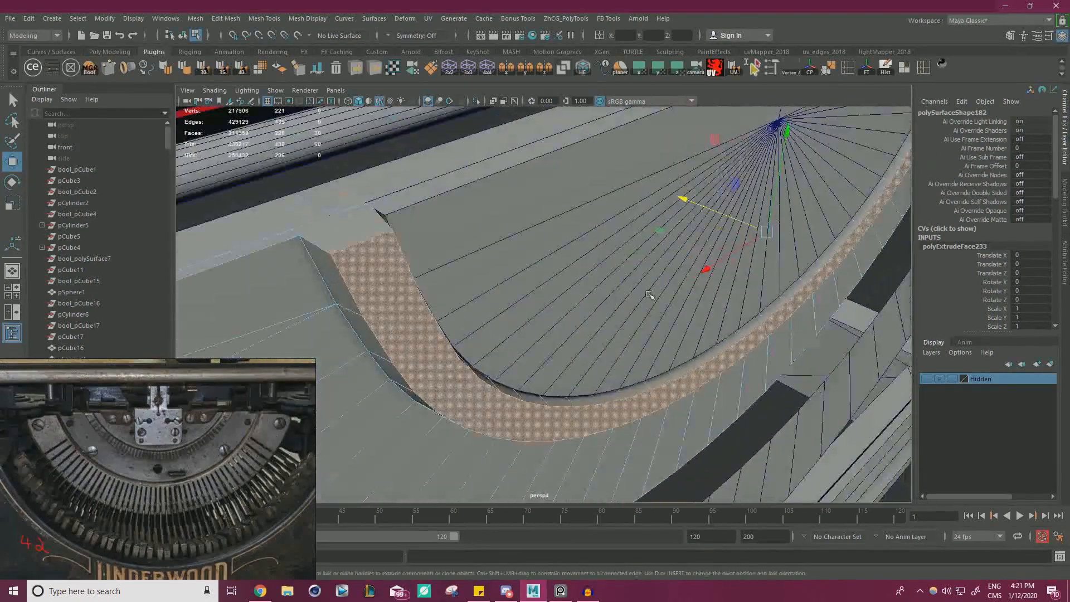
{"action": "left_click_drag", "start_coordinate": [726, 217], "coordinate": [432, 264], "text": "alt"}
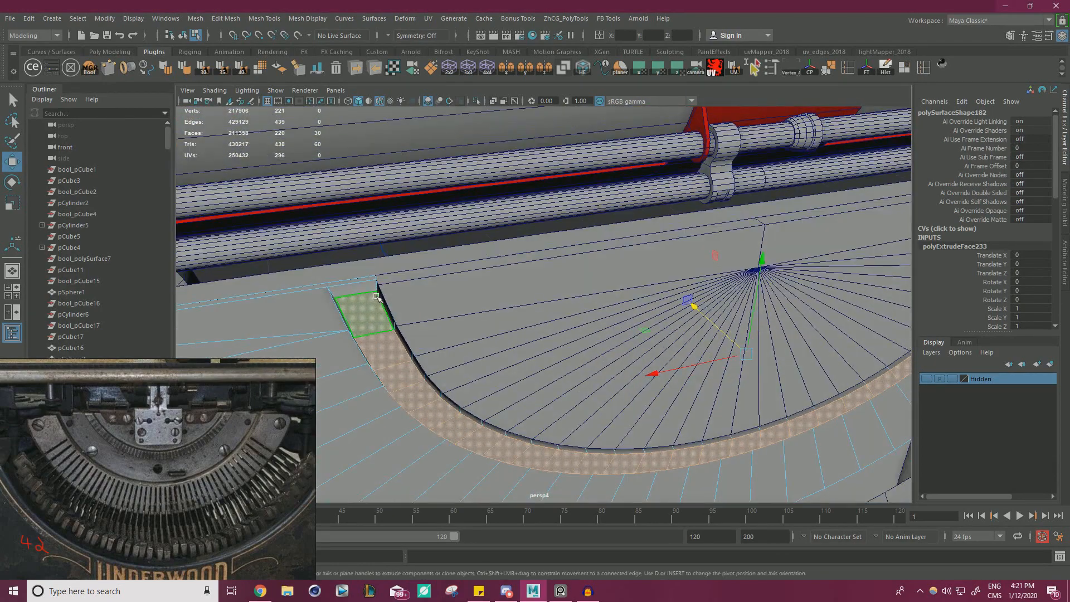
Undo the extrusion's offset and thickness settings and move the strip's faces out along Z to form a raised rim.
{"action": "key", "text": "ctrl+z"}
{"action": "key", "text": "ctrl+z"}
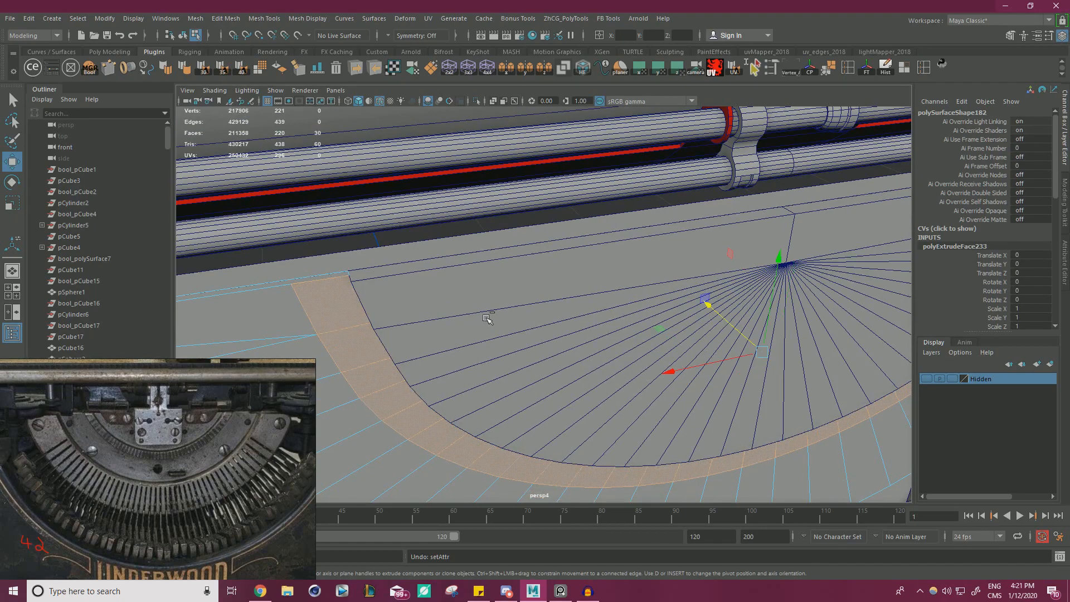
{"action": "left_click_drag", "start_coordinate": [725, 324], "coordinate": [742, 330], "text": "shift"}
{"action": "left_click_drag", "start_coordinate": [657, 320], "coordinate": [545, 277], "text": "alt"}
Select the raised rim's inner and outer front edge loops and bevel them with a fraction of 0.3.
{"action": "right_click_drag", "start_coordinate": [497, 250], "coordinate": [495, 232]}
{"action": "double_click", "coordinate": [491, 233]}
{"action": "left_click_drag", "start_coordinate": [491, 233], "coordinate": [383, 296], "text": "alt"}
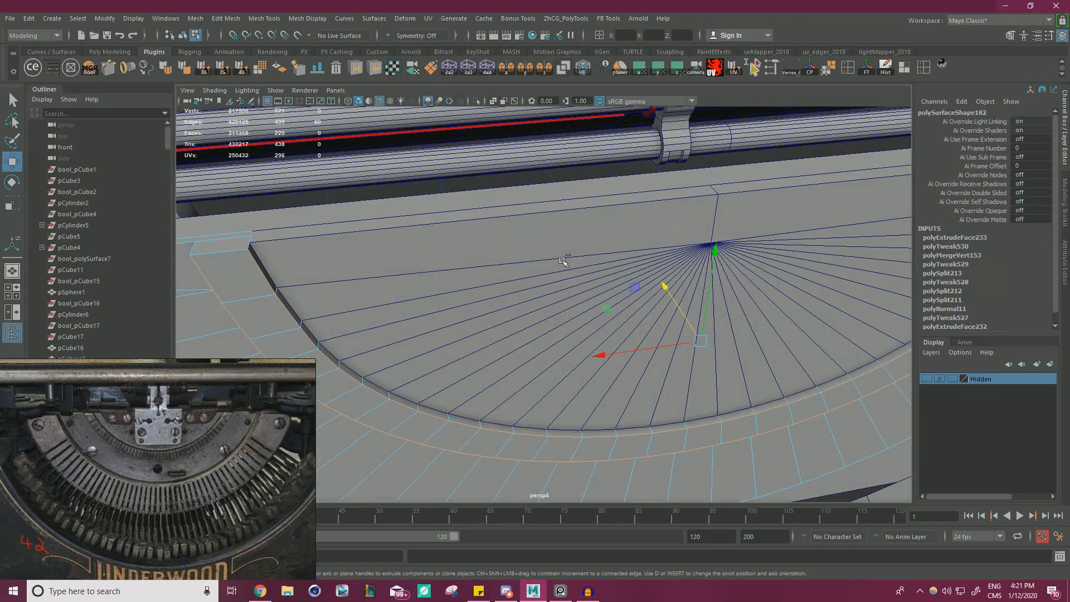
{"action": "key", "text": "ctrl+b"}
{"action": "left_click_drag", "start_coordinate": [669, 128], "coordinate": [669, 130]}
{"action": "left_click_drag", "start_coordinate": [442, 248], "coordinate": [572, 272], "text": "alt"}
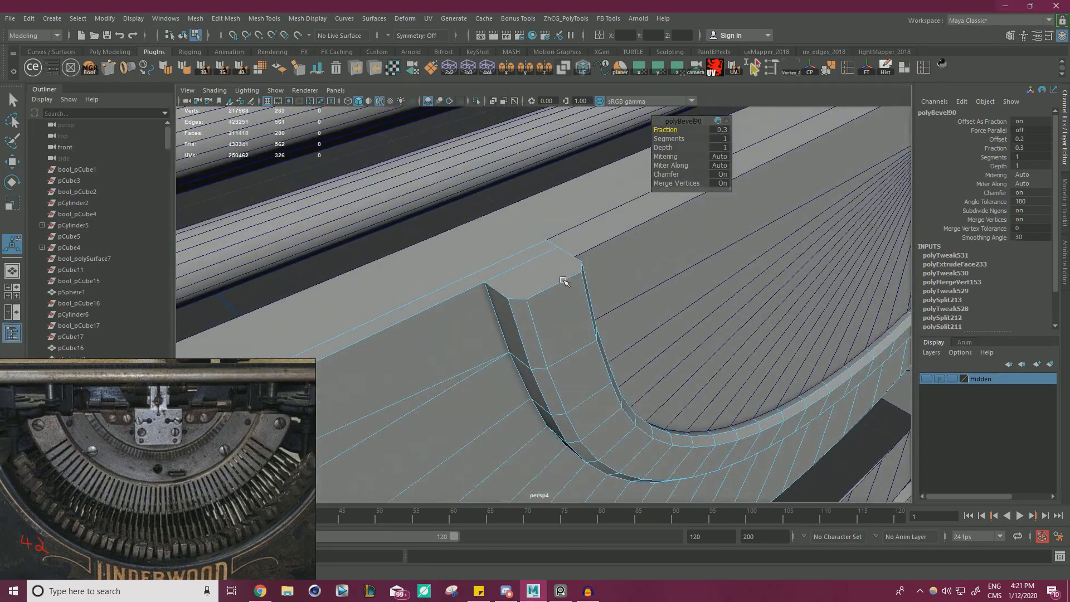
Select the half-disc band as an object and isolate it around the rim's end.
{"action": "right_click_drag", "start_coordinate": [557, 285], "coordinate": [582, 267]}
{"action": "key", "text": "w"}
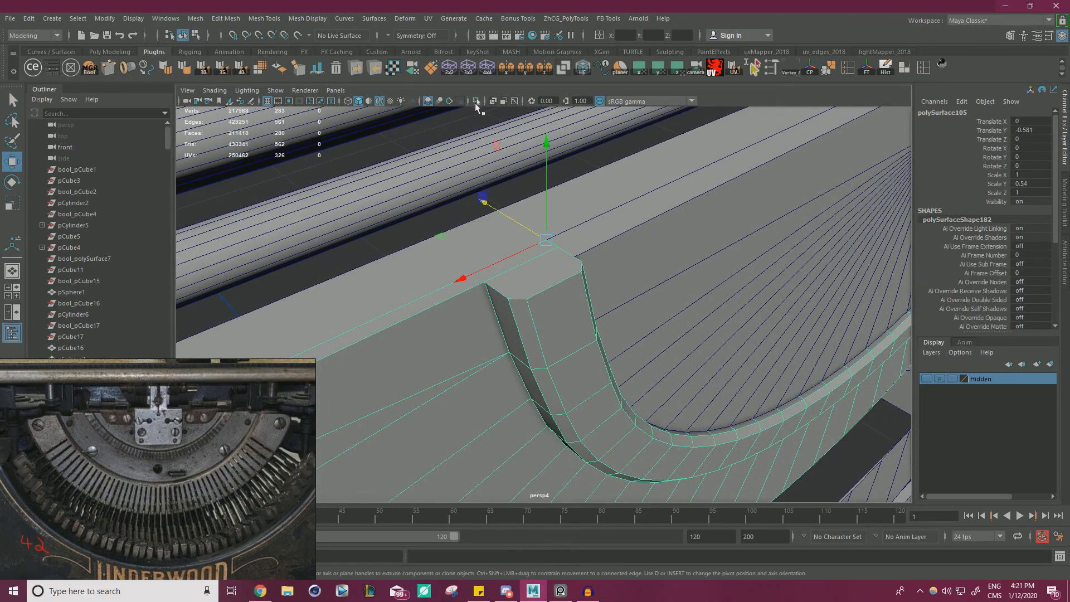
{"action": "left_click", "coordinate": [477, 102]}
{"action": "left_click_drag", "start_coordinate": [526, 222], "coordinate": [612, 189], "text": "alt"}
{"action": "right_click_drag", "start_coordinate": [585, 190], "coordinate": [520, 176]}
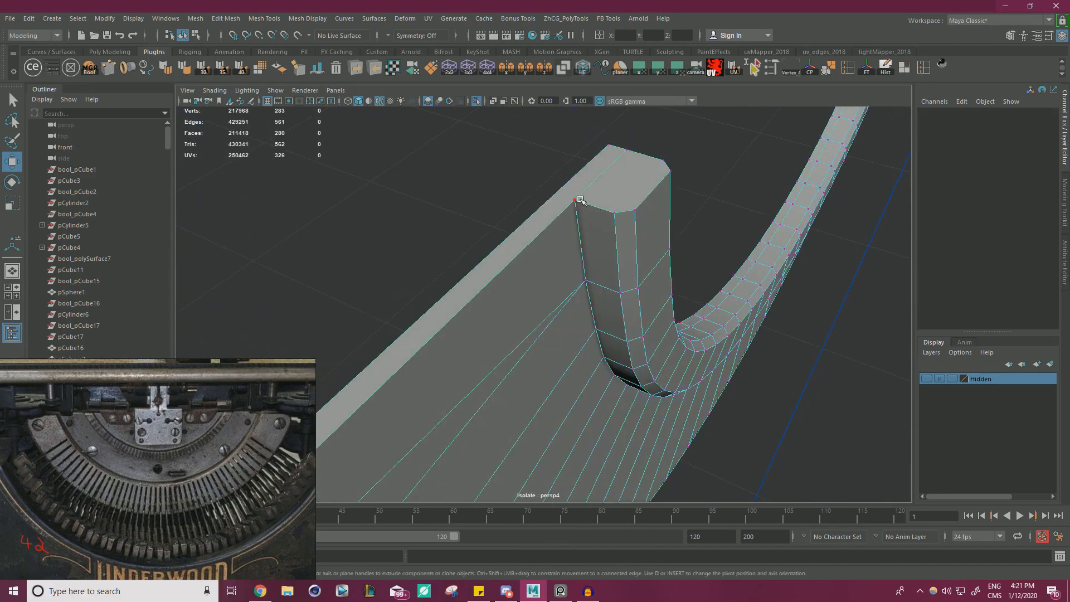
Connect the rim's outer corner vertex to the back corner vertex on its end face and delete the stray edge beside the cut.
{"action": "left_click", "coordinate": [576, 201]}
{"action": "left_click", "coordinate": [608, 146], "text": "shift"}
{"action": "right_click_drag", "start_coordinate": [610, 154], "coordinate": [673, 296], "text": "shift"}
{"action": "key", "text": "Return"}
{"action": "right_click_drag", "start_coordinate": [611, 187], "coordinate": [612, 167]}
{"action": "key", "text": "Delete"}
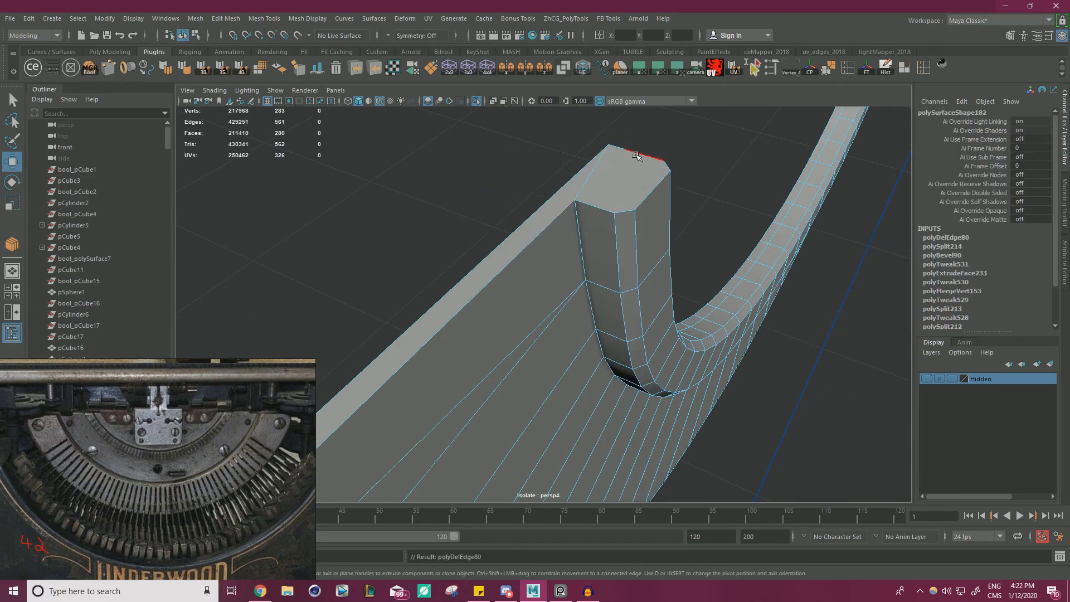
Cut an edge across the rim's end face between the bevel vertices on its two sides.
{"action": "right_click_drag", "start_coordinate": [644, 191], "coordinate": [600, 192]}
{"action": "left_click", "coordinate": [663, 161]}
{"action": "left_click", "coordinate": [614, 210], "text": "shift"}
{"action": "left_click_drag", "start_coordinate": [615, 212], "coordinate": [627, 233], "text": "alt"}
{"action": "right_click_drag", "start_coordinate": [629, 234], "coordinate": [724, 264], "text": "alt"}
{"action": "key", "text": "w"}
{"action": "left_click", "coordinate": [647, 141]}
{"action": "right_click_drag", "start_coordinate": [643, 146], "coordinate": [516, 191], "text": "alt"}
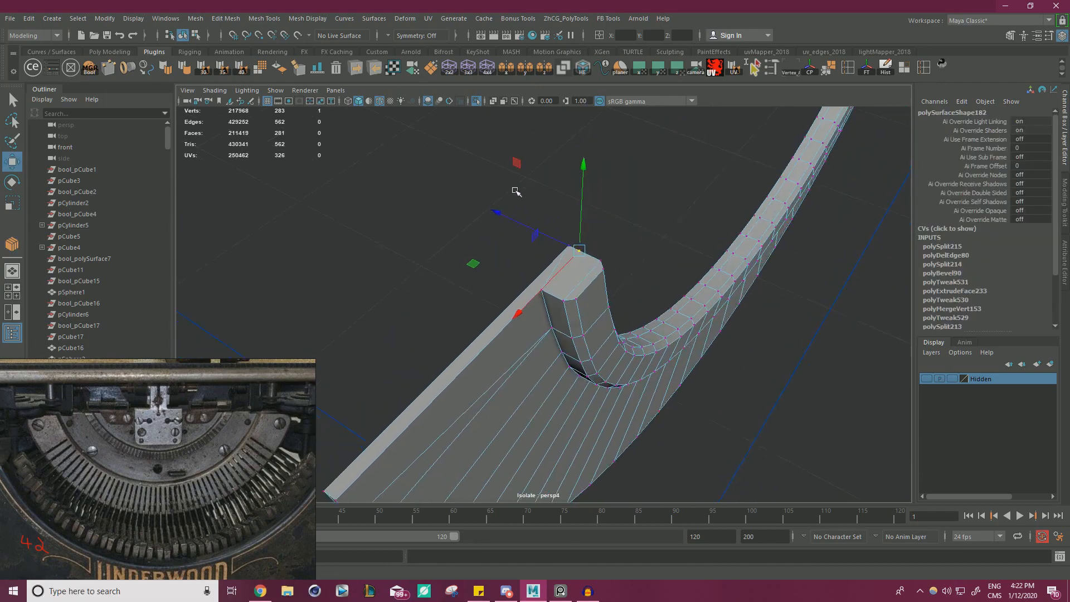
{"action": "left_click_drag", "start_coordinate": [516, 191], "coordinate": [668, 261], "text": "alt"}
{"action": "left_click", "coordinate": [471, 305], "text": "shift"}
{"action": "right_click_drag", "start_coordinate": [471, 305], "coordinate": [598, 330], "text": "shift"}
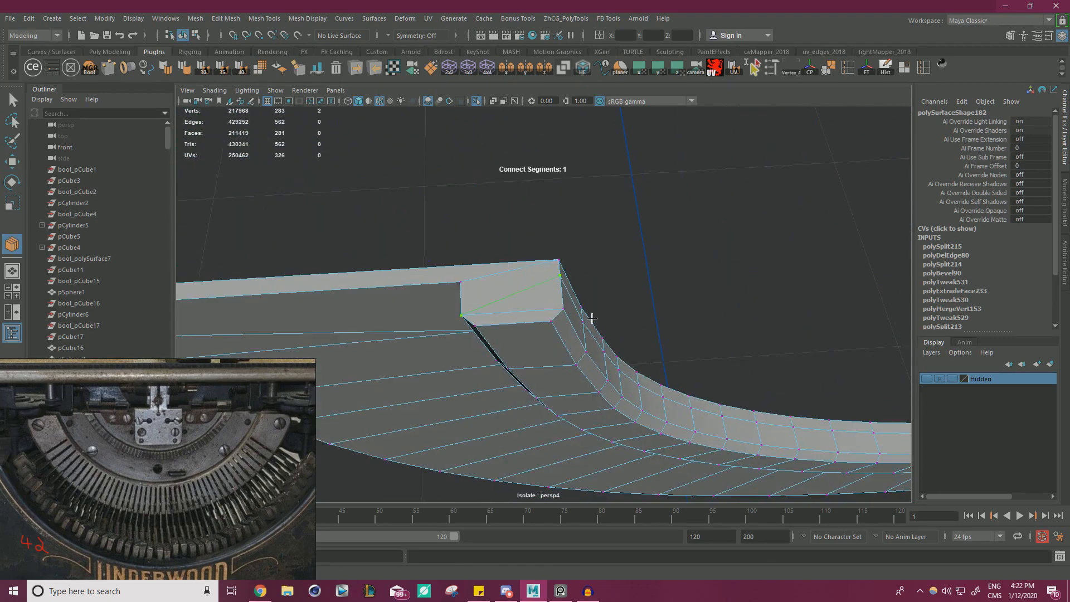
{"action": "key", "text": "w"}
{"action": "left_click_drag", "start_coordinate": [617, 301], "coordinate": [518, 251], "text": "alt"}
{"action": "key", "text": "ctrl+z"}
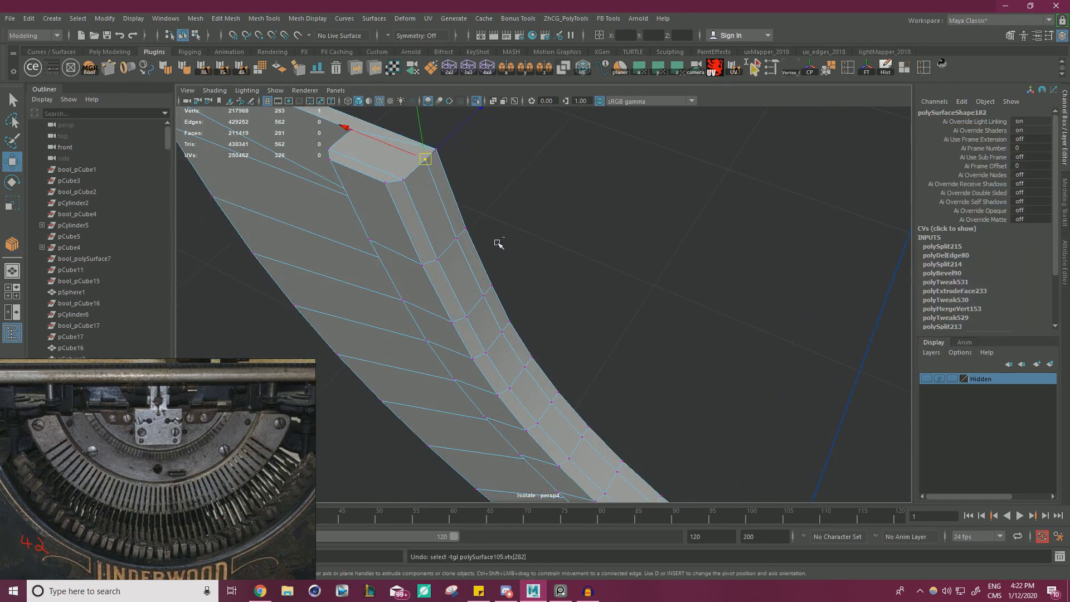
Select the edge loop along the rim's inner side and follow it to the opposite end.
{"action": "mouse_move", "coordinate": [428, 206]}
{"action": "left_mouse_down", "text": "alt"}
{"action": "mouse_move", "coordinate": [312, 176]}
{"action": "mouse_move", "coordinate": [430, 189]}
{"action": "left_mouse_up", "text": "alt"}
{"action": "right_click_drag", "start_coordinate": [430, 189], "coordinate": [429, 153]}
{"action": "double_click", "coordinate": [436, 181]}
{"action": "left_click_drag", "start_coordinate": [436, 182], "coordinate": [588, 251], "text": "alt"}
{"action": "key", "text": "ctrl+z"}
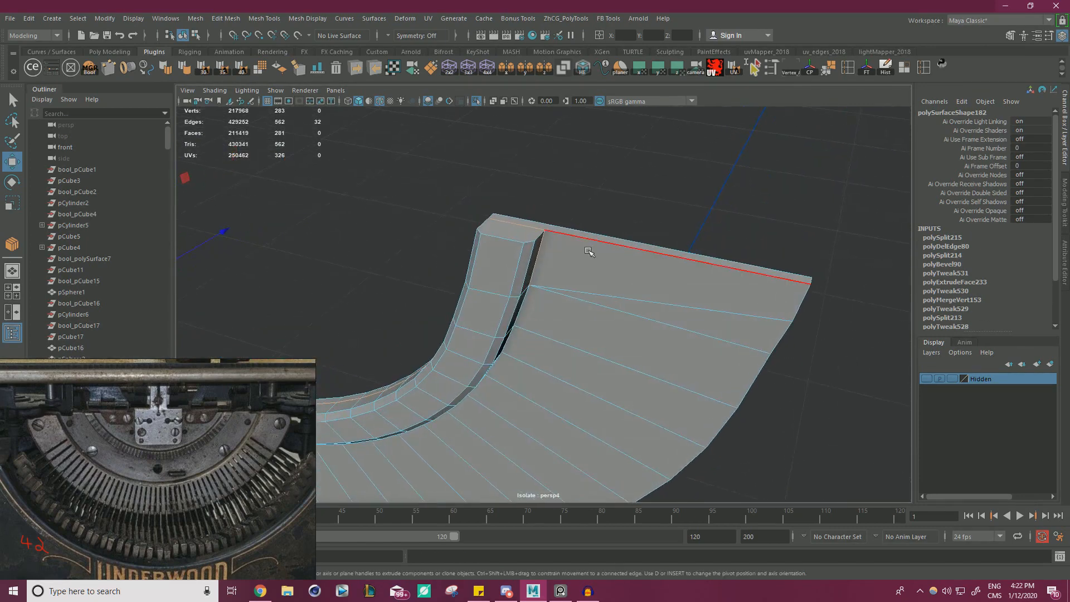
At the rim's opposite end, connect the back corner vertex to the outer corner vertex and delete the stray edge beside it.
{"action": "left_click_drag", "start_coordinate": [514, 257], "coordinate": [508, 282], "text": "alt"}
{"action": "right_click", "coordinate": [506, 269]}
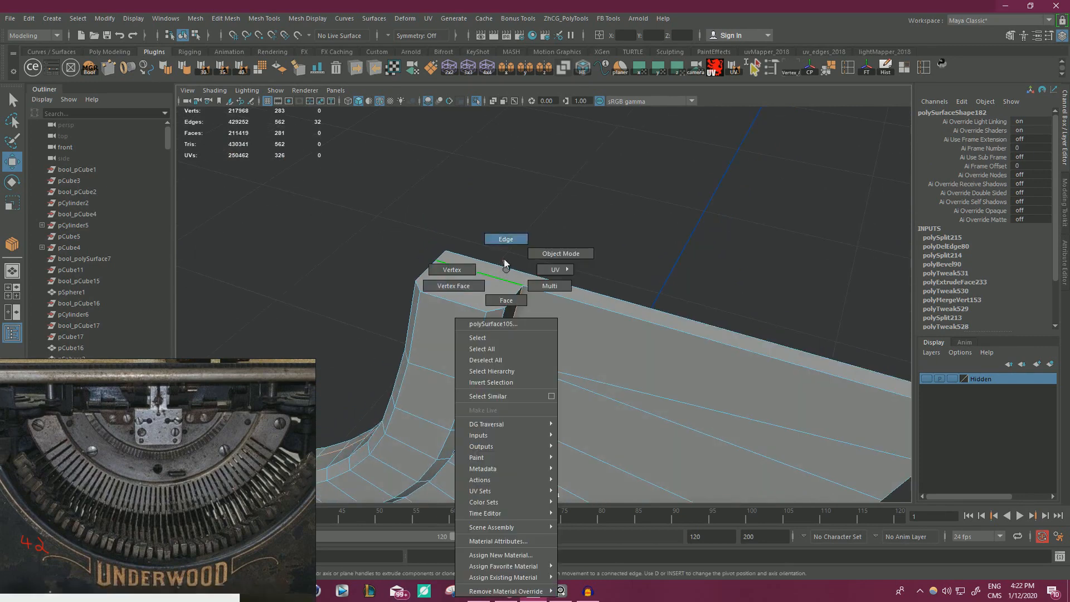
{"action": "right_click_drag", "start_coordinate": [506, 265], "coordinate": [603, 269]}
{"action": "left_click", "coordinate": [454, 253], "text": "shift"}
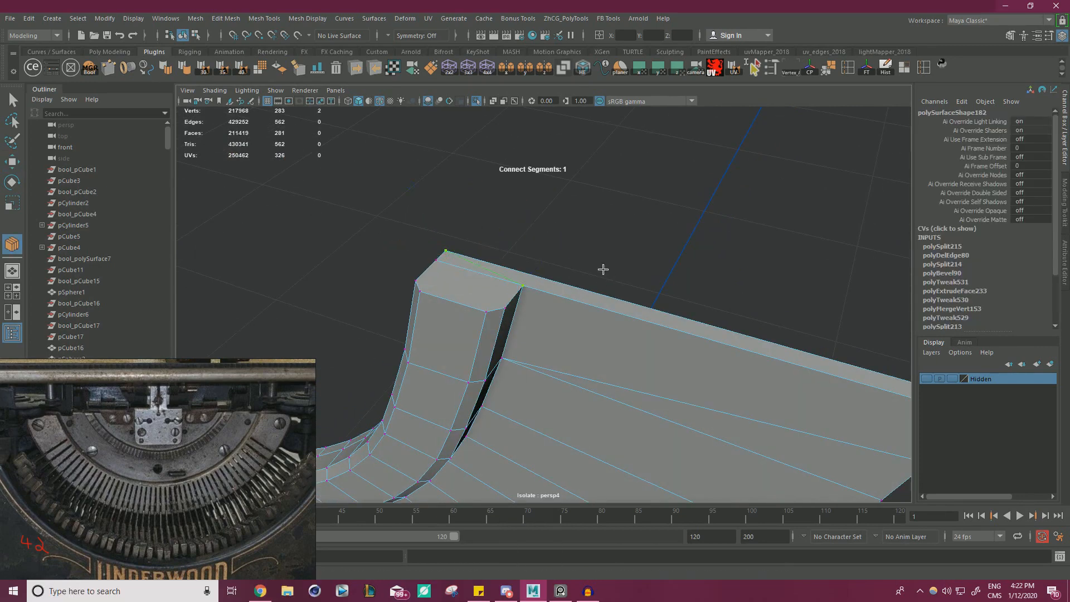
{"action": "right_click_drag", "start_coordinate": [477, 270], "coordinate": [480, 234]}
{"action": "left_click", "coordinate": [471, 268]}
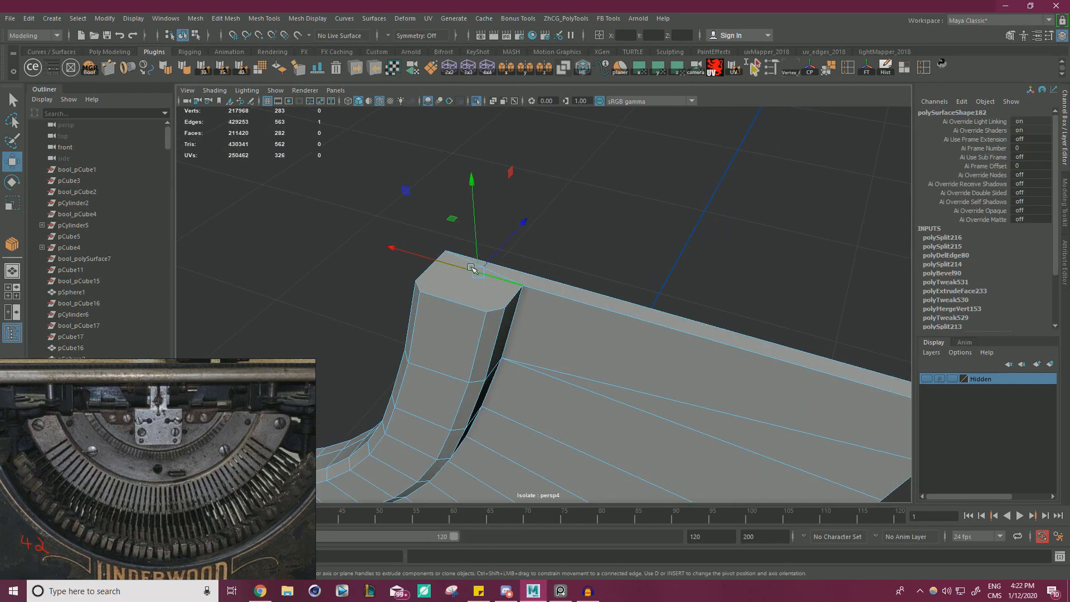
{"action": "key", "text": "Delete"}
Cut an edge between the bevel vertices on both sides of the opposite end face.
{"action": "left_click_drag", "start_coordinate": [472, 266], "coordinate": [478, 212], "text": "alt"}
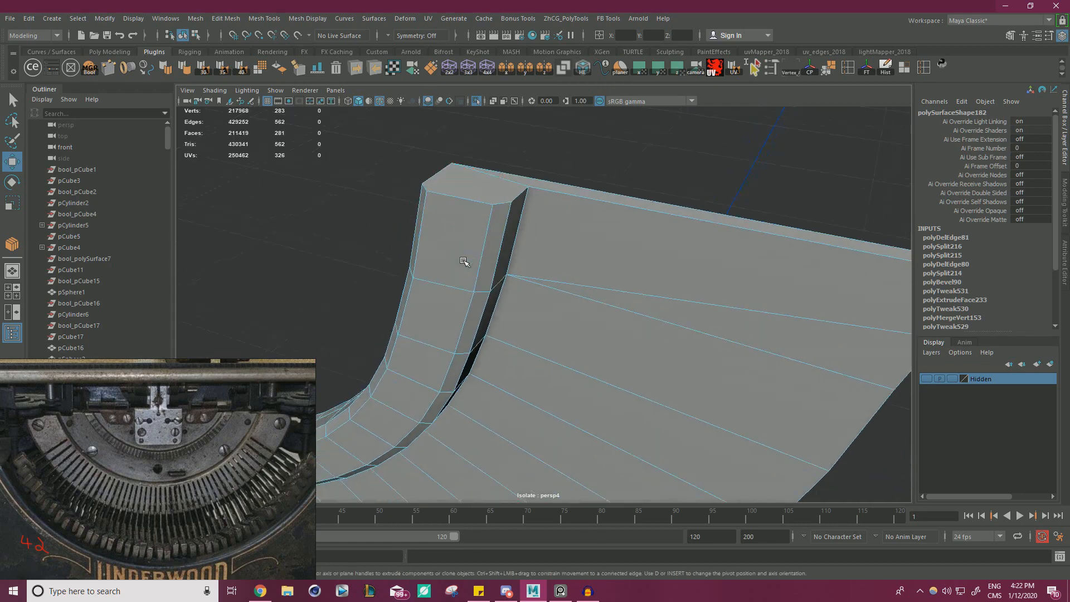
{"action": "right_click_drag", "start_coordinate": [476, 205], "coordinate": [444, 204]}
{"action": "left_click", "coordinate": [509, 200]}
{"action": "left_click_drag", "start_coordinate": [510, 200], "coordinate": [480, 243], "text": "alt"}
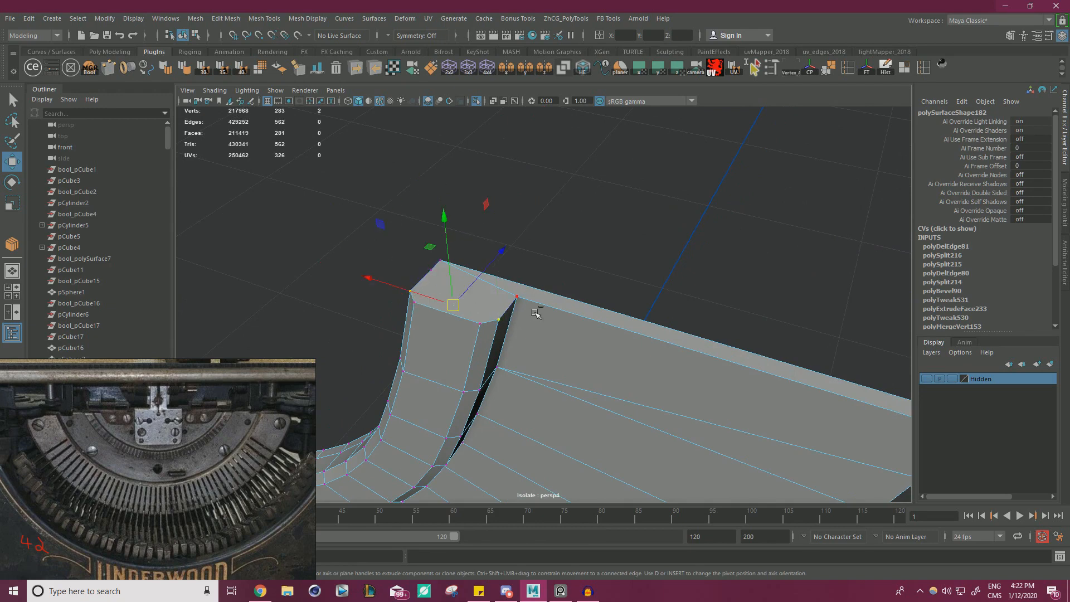
{"action": "key", "text": "y"}
{"action": "key", "text": "w"}
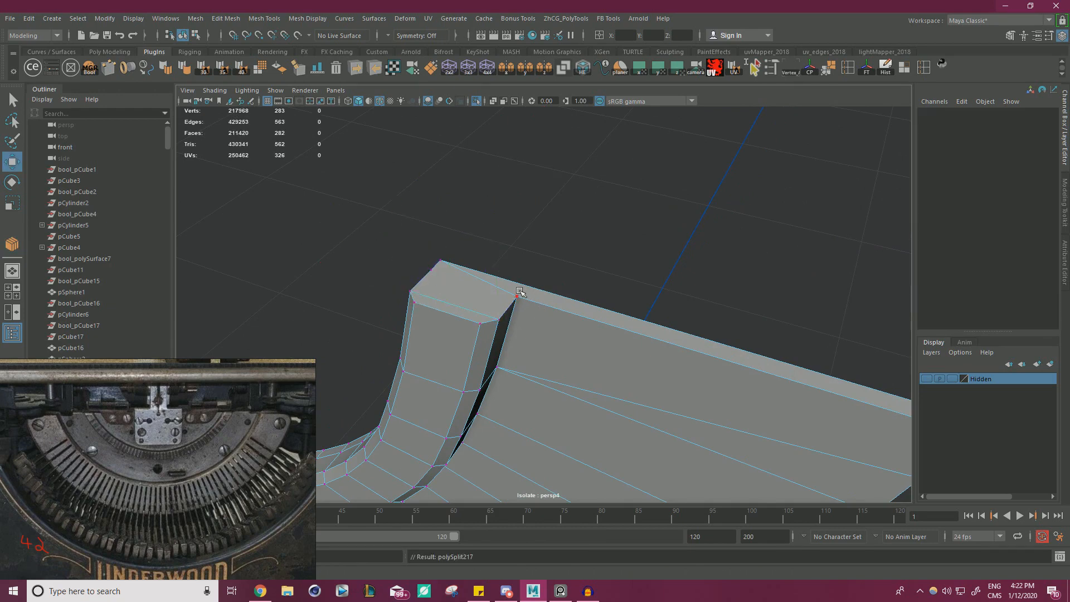
Delete the extra edge loop along the rim's inner side with its vertices, and turn off the isolated view.
{"action": "left_click_drag", "start_coordinate": [522, 292], "coordinate": [576, 303], "text": "alt"}
{"action": "double_click", "coordinate": [782, 251]}
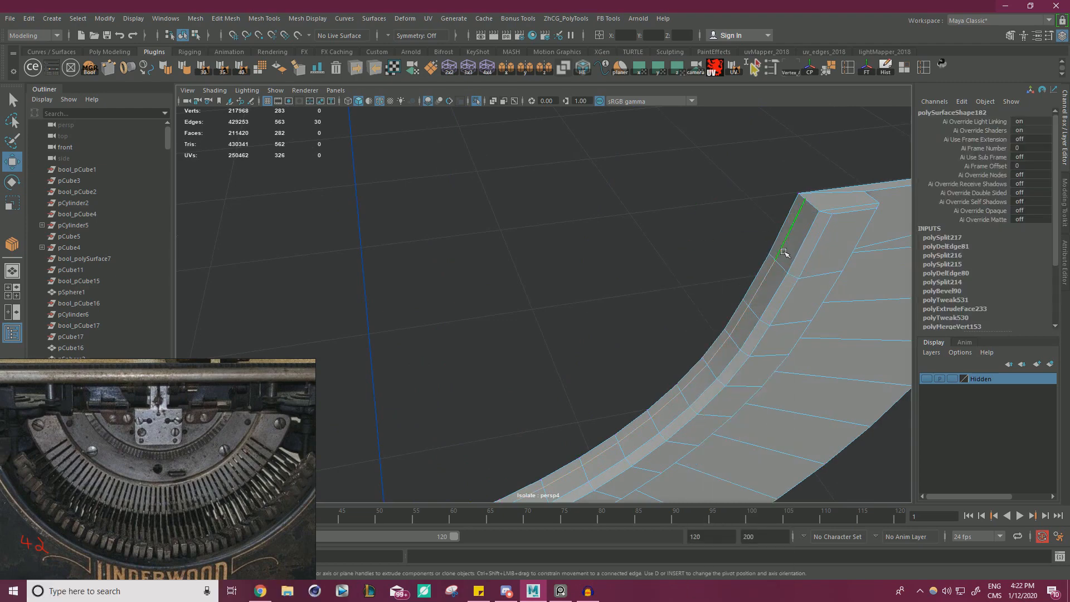
{"action": "key", "text": "ctrl+Delete"}
{"action": "left_click_drag", "start_coordinate": [776, 254], "coordinate": [604, 207], "text": "alt"}
{"action": "right_click_drag", "start_coordinate": [365, 214], "coordinate": [424, 181]}
{"action": "left_click", "coordinate": [525, 179]}
{"action": "key", "text": "ctrl+z"}
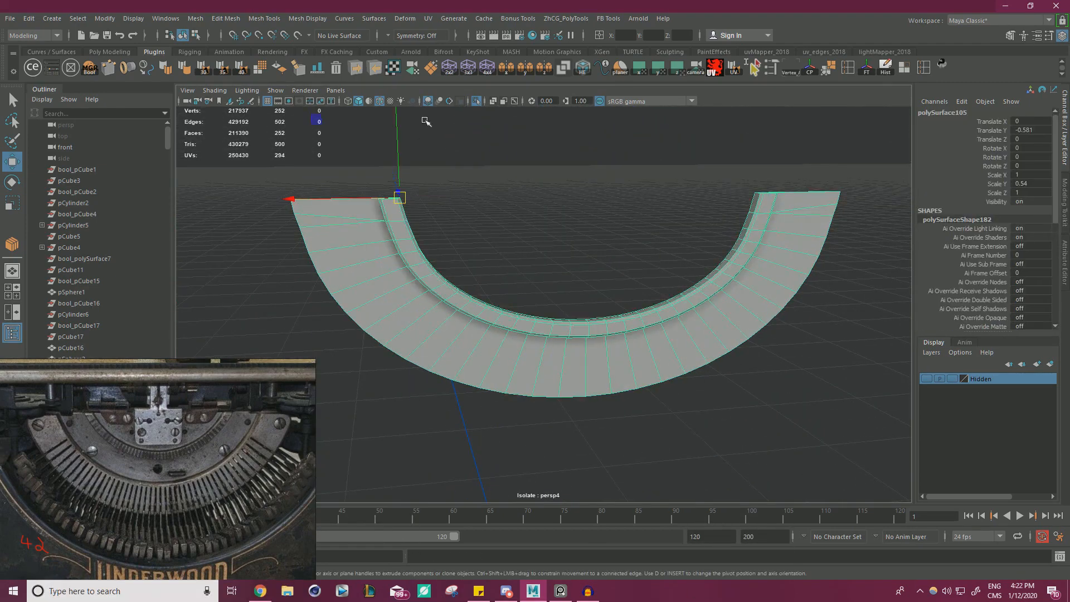
{"action": "left_click", "coordinate": [476, 101]}
Select the outermost half-disc band surrounding the type segment for face editing.
{"action": "scroll", "coordinate": [579, 223], "scroll_direction": "down", "scroll_amount": 7}
{"action": "left_click_drag", "start_coordinate": [682, 312], "coordinate": [757, 337], "text": "alt"}
{"action": "scroll", "coordinate": [652, 299], "scroll_direction": "up", "scroll_amount": 6}
{"action": "scroll", "coordinate": [653, 301], "scroll_direction": "down", "scroll_amount": 5}
{"action": "left_click", "coordinate": [757, 337]}
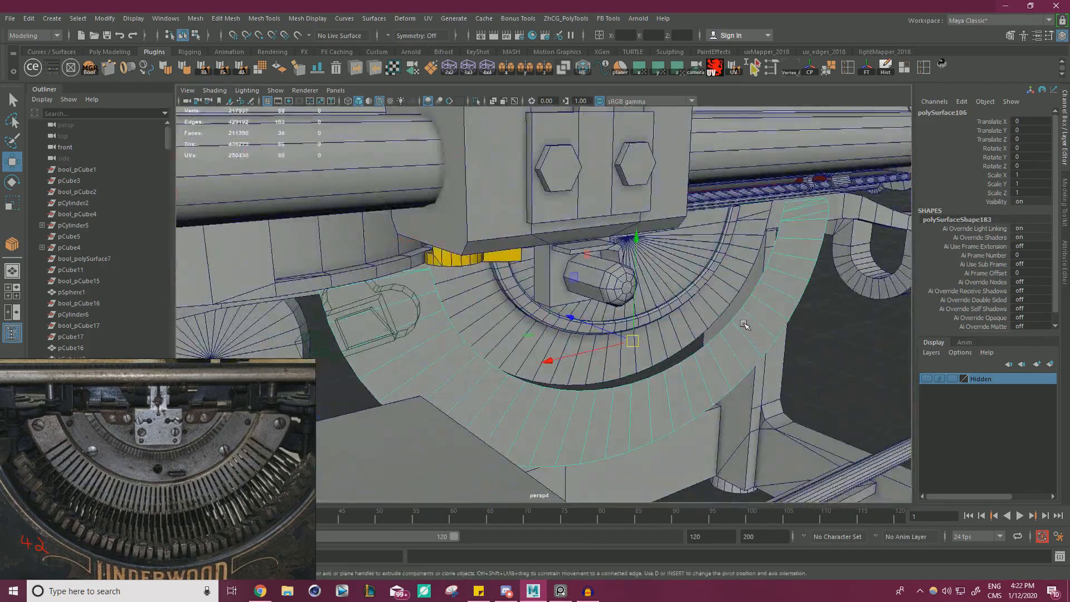
{"action": "middle_click_drag", "start_coordinate": [758, 337], "coordinate": [699, 321], "text": "alt"}
{"action": "scroll", "coordinate": [699, 320], "scroll_direction": "up", "scroll_amount": 4}
{"action": "left_click_drag", "start_coordinate": [698, 320], "coordinate": [721, 337], "text": "alt"}
{"action": "scroll", "coordinate": [725, 335], "scroll_direction": "up", "scroll_amount": 3}
Extrude all faces of the outermost band along Z to give it thickness and reverse the resulting face normals.
{"action": "right_click_drag", "start_coordinate": [736, 329], "coordinate": [757, 333]}
{"action": "key", "text": "ctrl+e"}
{"action": "left_click_drag", "start_coordinate": [758, 333], "coordinate": [539, 311], "text": "alt"}
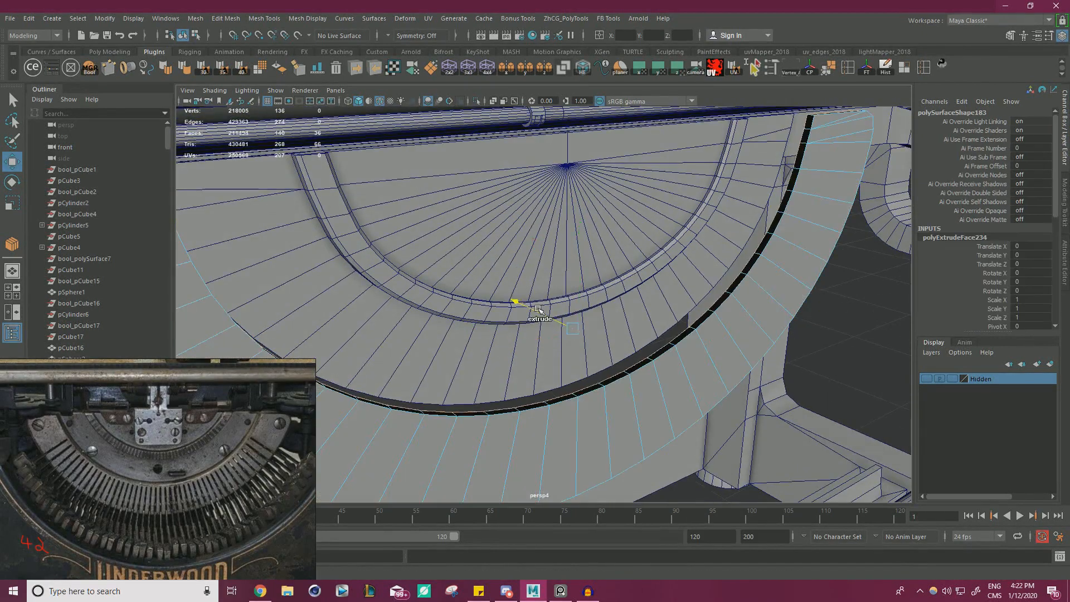
{"action": "left_click_drag", "start_coordinate": [631, 324], "coordinate": [701, 324], "text": "alt"}
{"action": "left_click_drag", "start_coordinate": [425, 158], "coordinate": [341, 115], "text": "alt"}
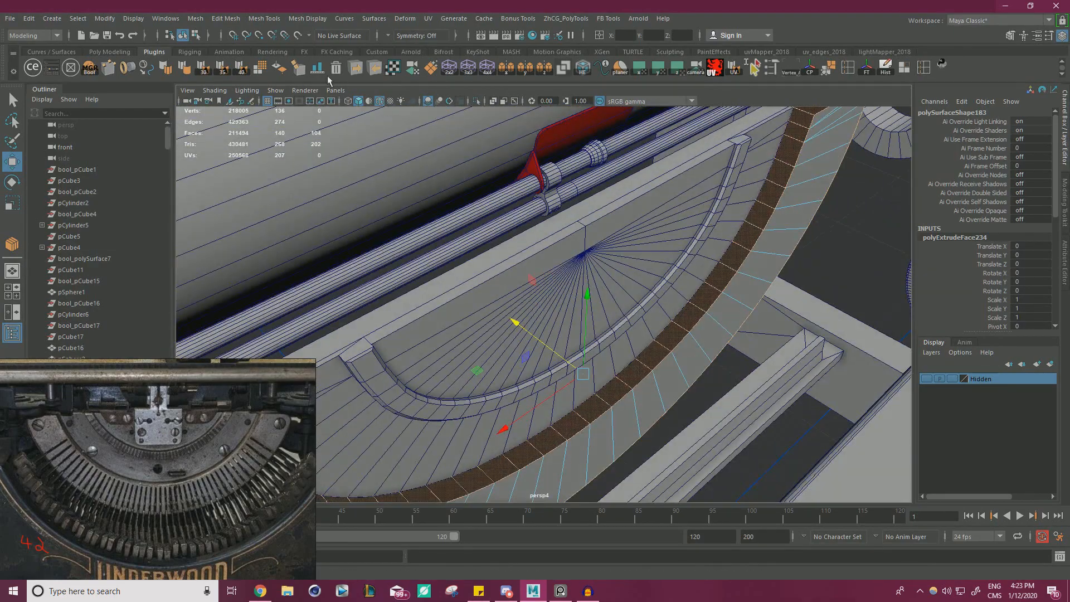
{"action": "left_click", "coordinate": [279, 70]}
Examine the thickened outer band from several angles against the front frame and the surrounding typewriter parts.
{"action": "left_click_drag", "start_coordinate": [638, 249], "coordinate": [608, 289], "text": "alt"}
{"action": "right_click_drag", "start_coordinate": [731, 252], "coordinate": [781, 237]}
{"action": "left_click", "coordinate": [774, 344]}
{"action": "right_click_drag", "start_coordinate": [774, 344], "coordinate": [413, 273], "text": "alt"}
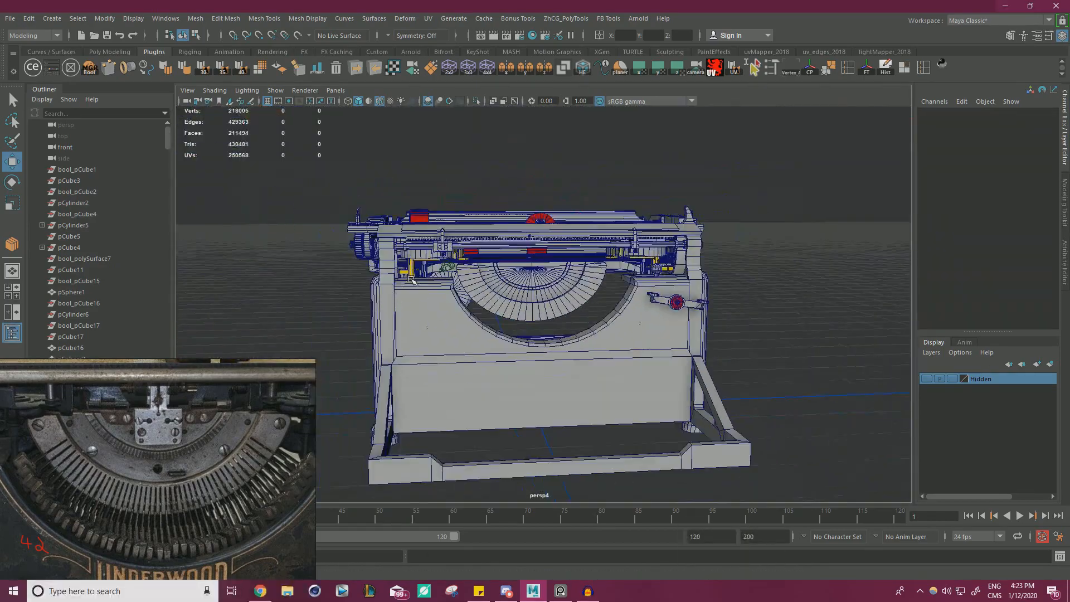
{"action": "left_click_drag", "start_coordinate": [385, 250], "coordinate": [402, 275], "text": "alt"}
{"action": "right_click_drag", "start_coordinate": [403, 276], "coordinate": [546, 289], "text": "alt"}
{"action": "left_click_drag", "start_coordinate": [546, 289], "coordinate": [626, 334], "text": "alt"}
{"action": "left_click", "coordinate": [510, 329]}
{"action": "right_click_drag", "start_coordinate": [547, 320], "coordinate": [631, 297], "text": "alt"}
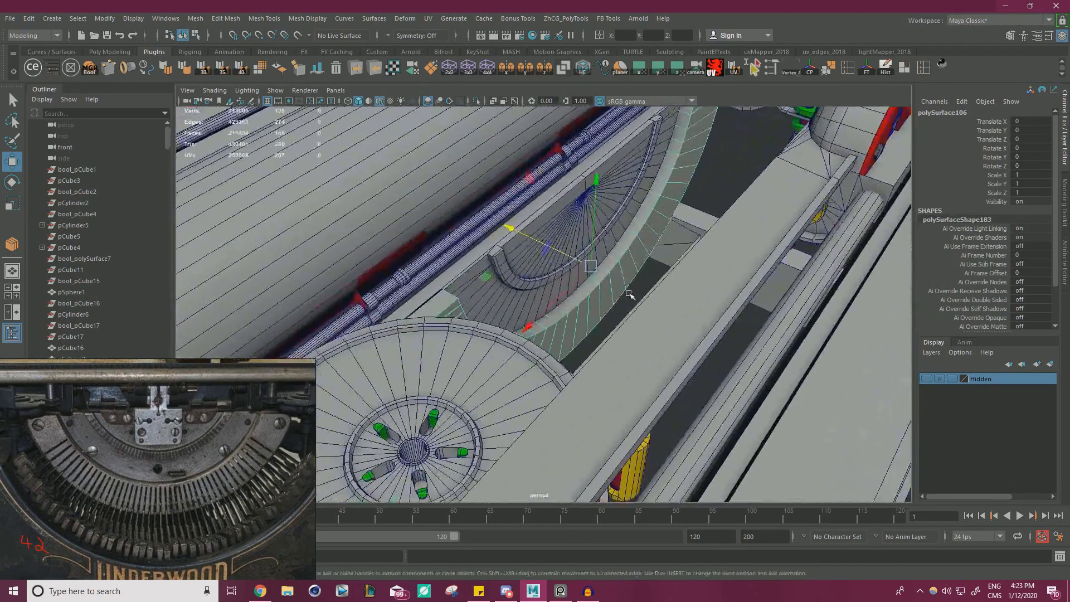
Move the outermost half-disc band in depth to a Translate Y of -0.071, aligning it with the neighbouring frame.
{"action": "left_click_drag", "start_coordinate": [630, 297], "coordinate": [703, 290], "text": "alt"}
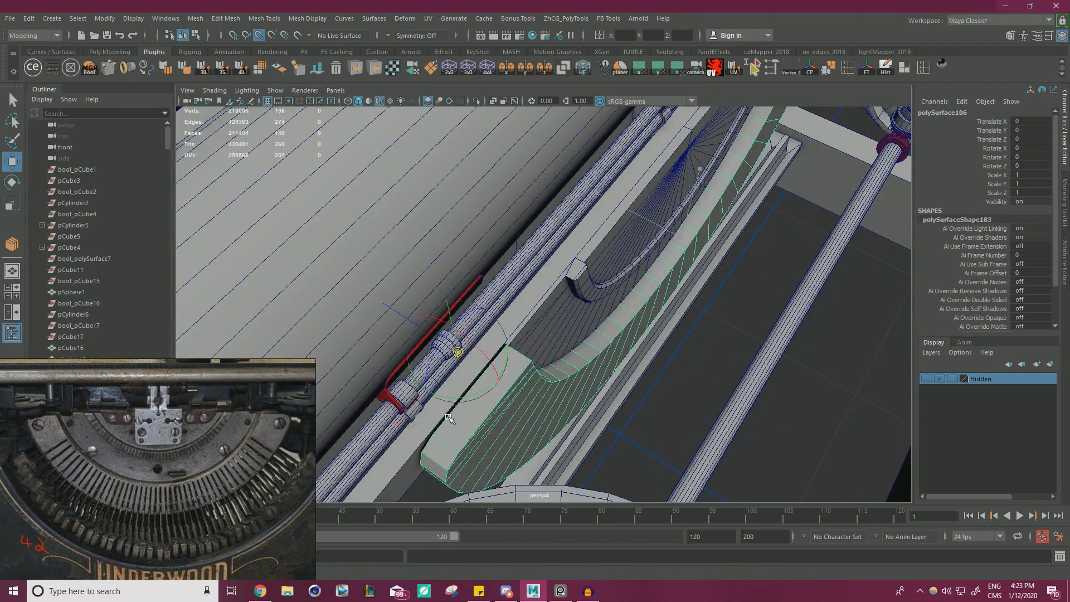
{"action": "mouse_move", "coordinate": [402, 414]}
{"action": "left_mouse_down"}
{"action": "mouse_move", "coordinate": [389, 404]}
{"action": "mouse_move", "coordinate": [404, 409]}
{"action": "left_mouse_up"}
{"action": "left_click_drag", "start_coordinate": [429, 368], "coordinate": [460, 328], "text": "alt"}
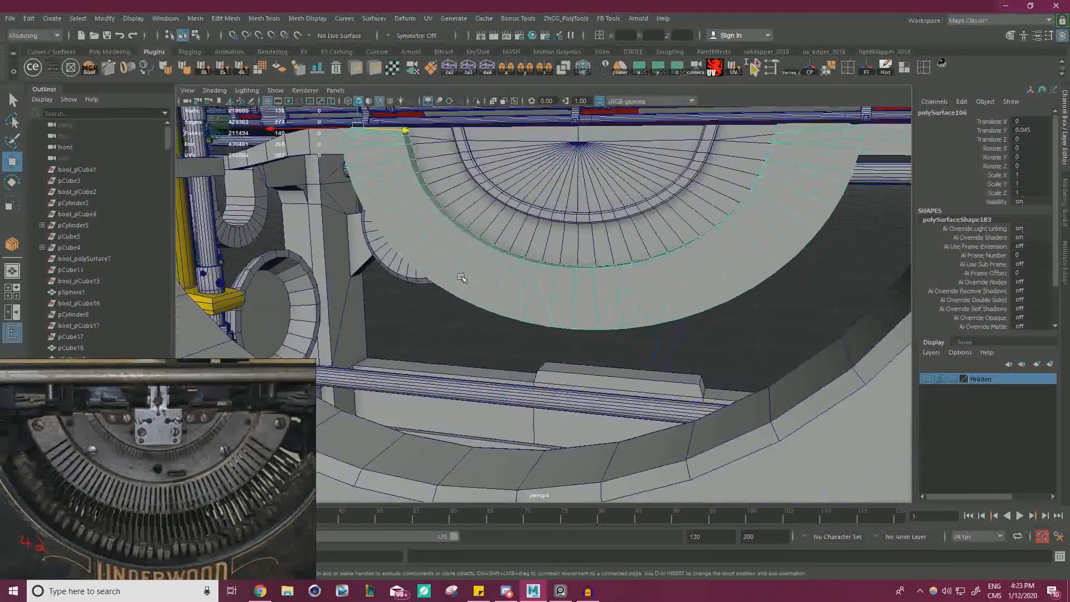
{"action": "right_click_drag", "start_coordinate": [459, 328], "coordinate": [510, 310], "text": "alt"}
{"action": "right_click_drag", "start_coordinate": [437, 239], "coordinate": [469, 230]}
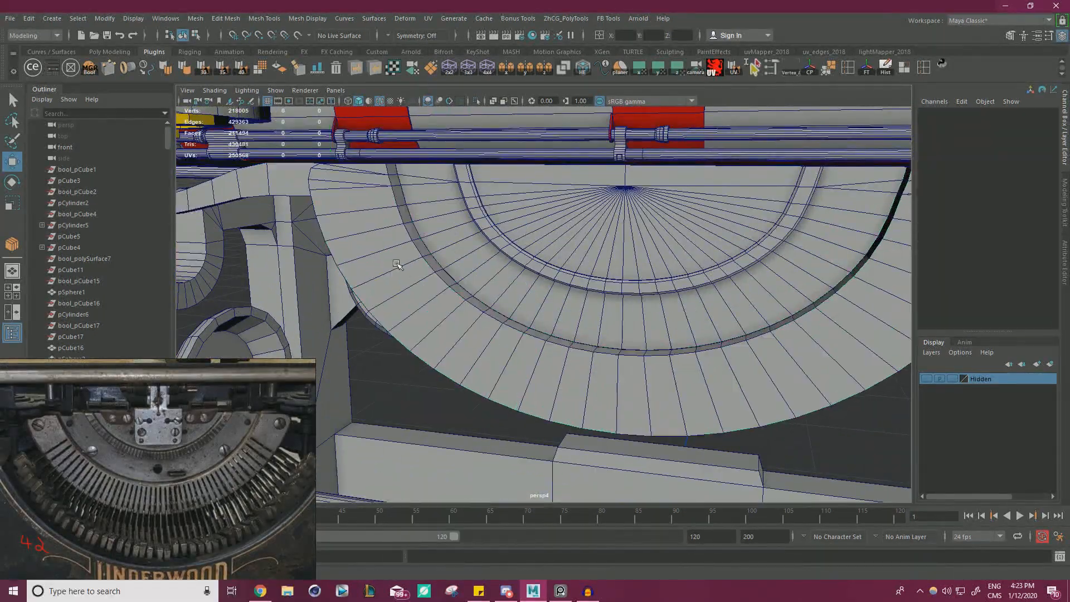
{"action": "left_click_drag", "start_coordinate": [394, 384], "coordinate": [585, 333], "text": "alt"}
{"action": "right_click_drag", "start_coordinate": [584, 333], "coordinate": [637, 330], "text": "alt"}
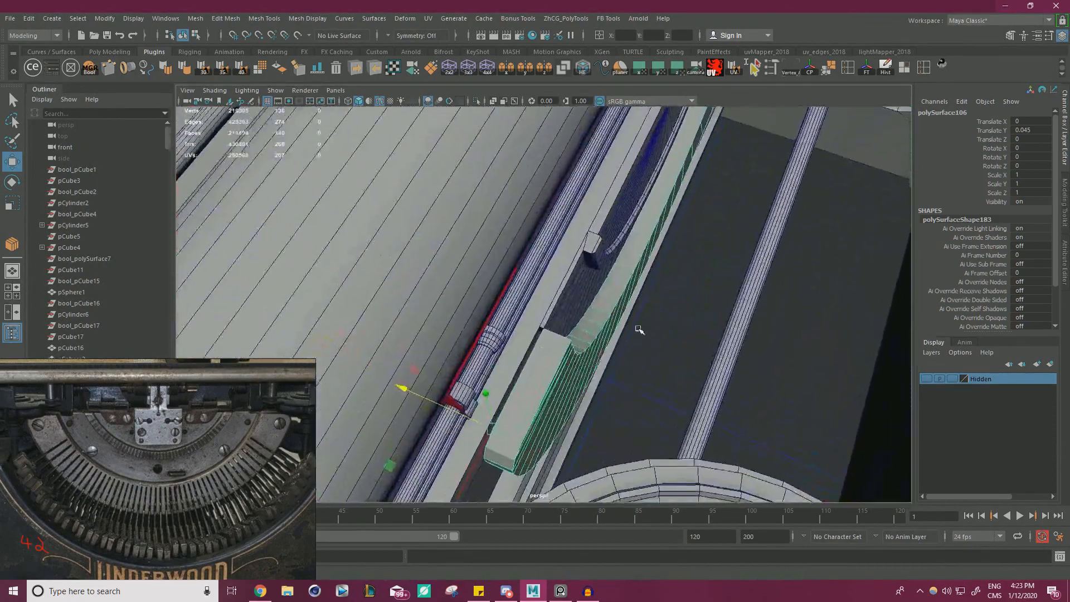
{"action": "middle_click_drag", "start_coordinate": [569, 402], "coordinate": [589, 327], "text": "alt"}
{"action": "right_click_drag", "start_coordinate": [589, 327], "coordinate": [629, 331], "text": "alt"}
{"action": "left_click_drag", "start_coordinate": [452, 350], "coordinate": [563, 230]}
Thin the outermost band by scaling it along Y to about 0.49.
{"action": "key", "text": "r"}
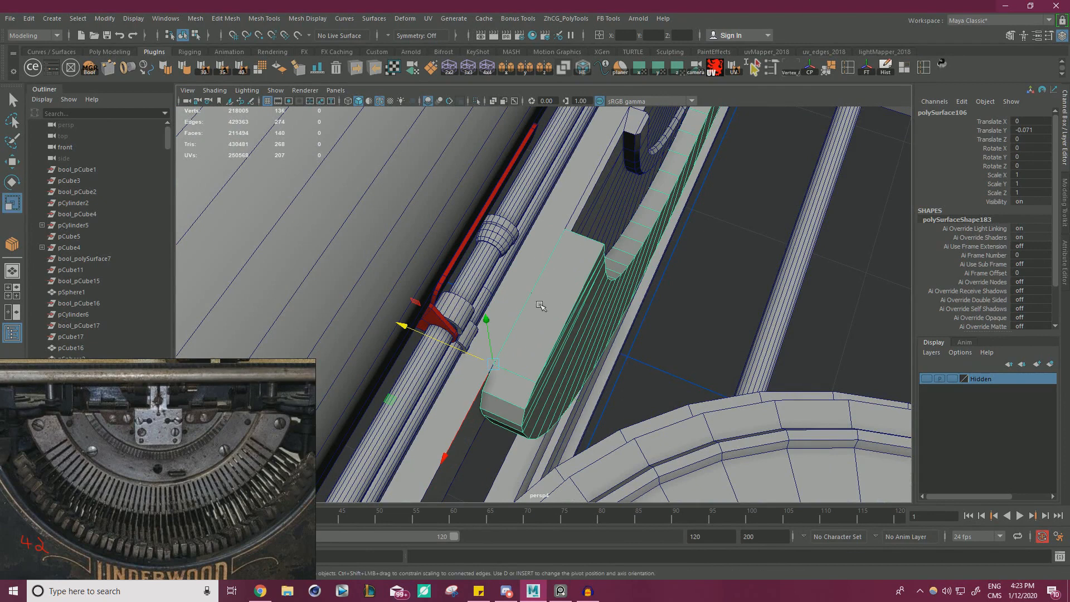
{"action": "left_click_drag", "start_coordinate": [538, 384], "coordinate": [520, 389]}
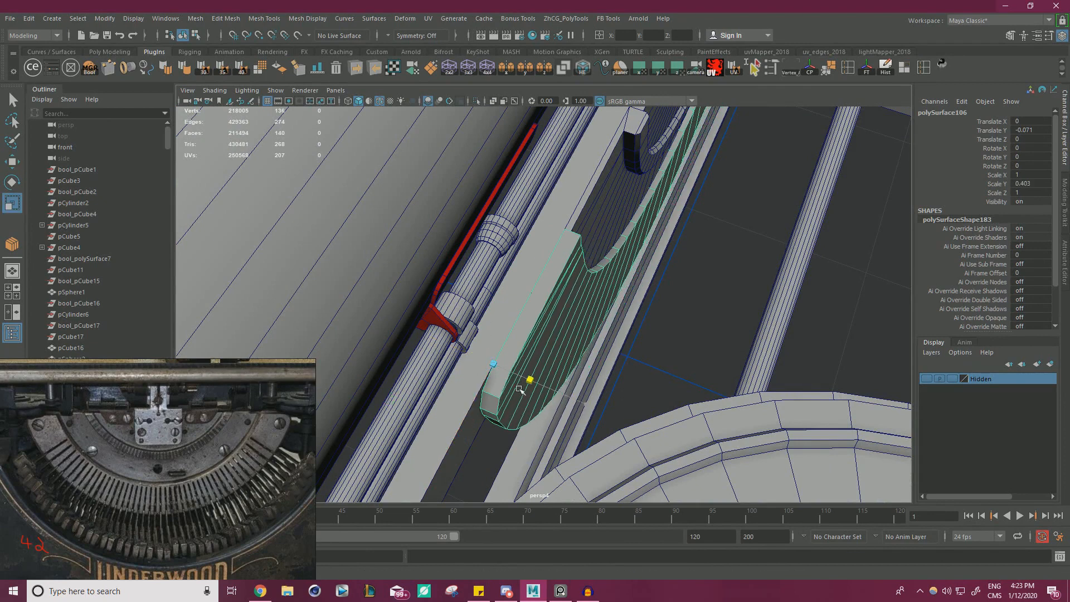
{"action": "left_click_drag", "start_coordinate": [582, 403], "coordinate": [593, 405]}
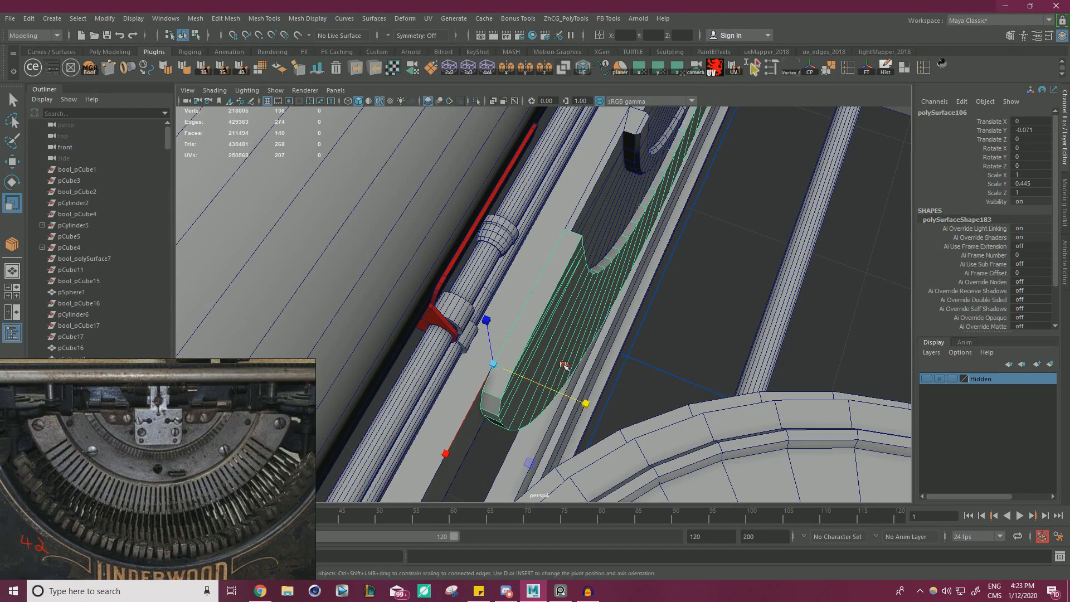
{"action": "left_click_drag", "start_coordinate": [564, 365], "coordinate": [380, 308], "text": "alt"}
{"action": "left_click_drag", "start_coordinate": [461, 332], "coordinate": [483, 350], "text": "alt"}
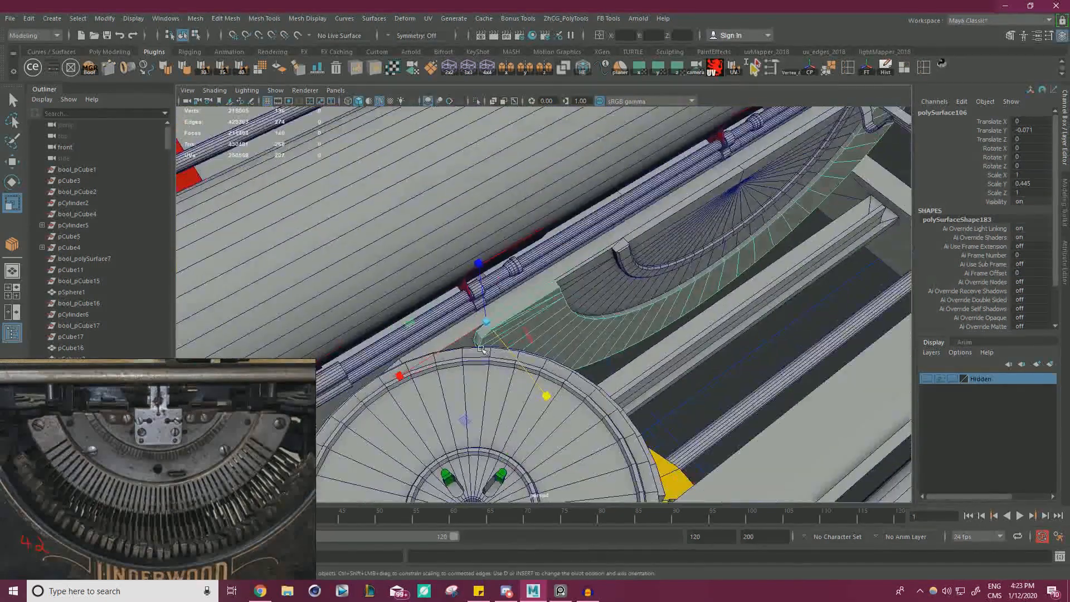
{"action": "scroll", "coordinate": [524, 375], "scroll_direction": "up", "scroll_amount": 2}
{"action": "left_click_drag", "start_coordinate": [522, 402], "coordinate": [528, 410]}
Select the front border edges of the outermost band, including its outer curve, inner curve and end edges.
{"action": "right_click_drag", "start_coordinate": [545, 330], "coordinate": [536, 245]}
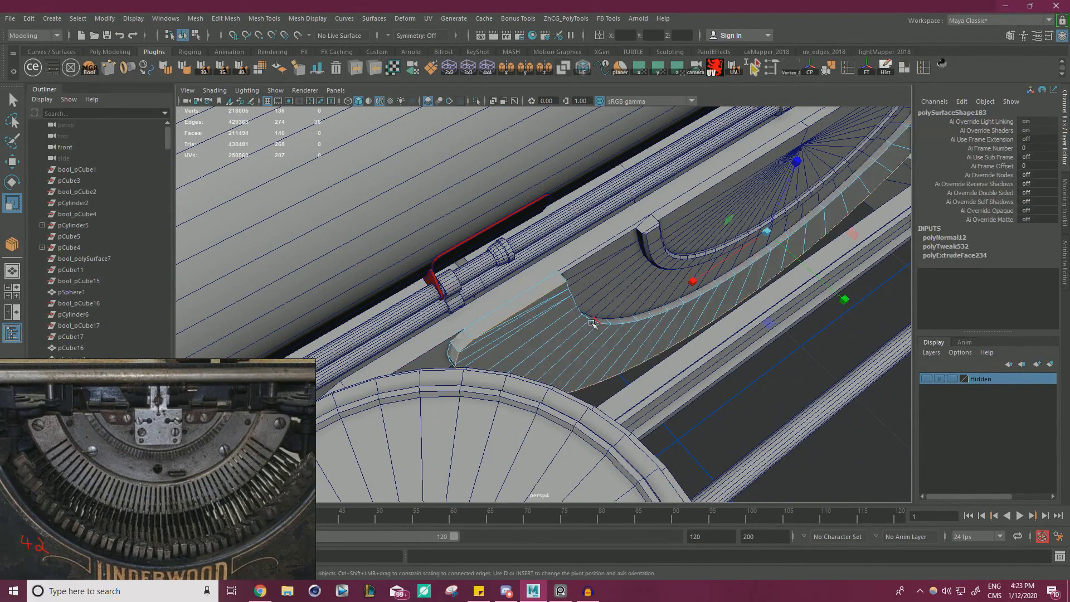
{"action": "left_click", "coordinate": [593, 323], "text": "shift"}
{"action": "scroll", "coordinate": [653, 364], "scroll_direction": "up", "scroll_amount": 2}
{"action": "left_click_drag", "start_coordinate": [593, 324], "coordinate": [494, 329], "text": "alt"}
{"action": "scroll", "coordinate": [635, 343], "scroll_direction": "down", "scroll_amount": 4}
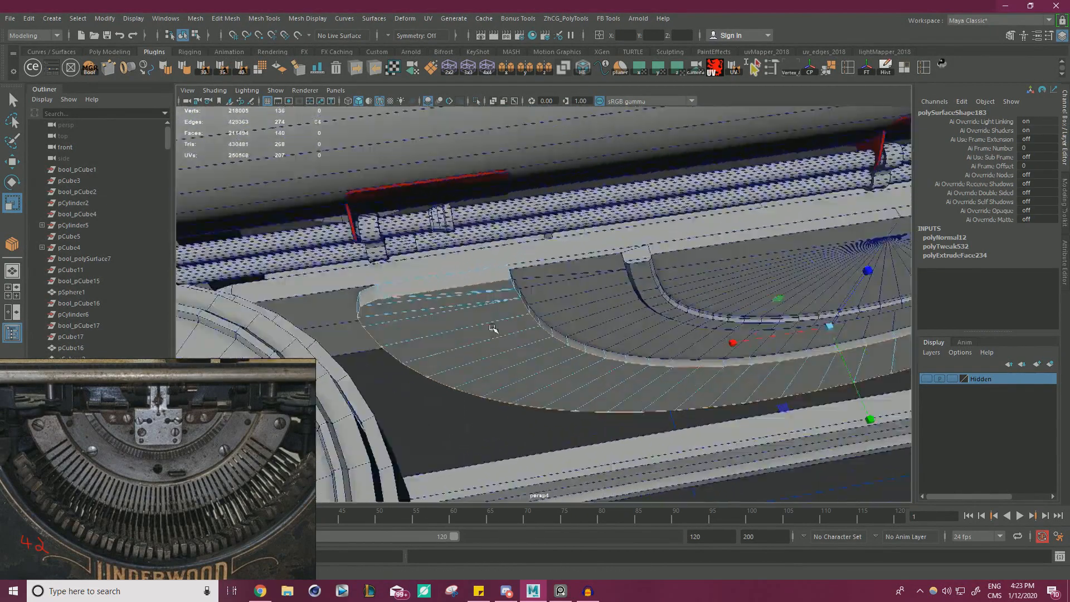
{"action": "scroll", "coordinate": [524, 324], "scroll_direction": "up", "scroll_amount": 6}
{"action": "left_click", "coordinate": [418, 226], "text": "shift"}
{"action": "scroll", "coordinate": [478, 291], "scroll_direction": "down", "scroll_amount": 5}
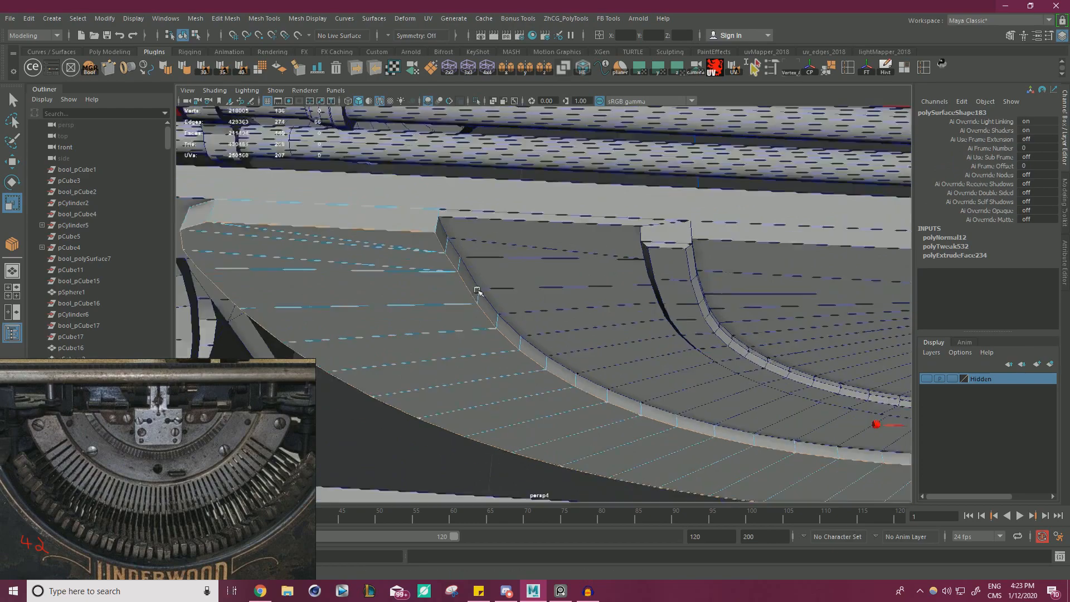
{"action": "left_click_drag", "start_coordinate": [477, 291], "coordinate": [433, 234], "text": "alt"}
{"action": "scroll", "coordinate": [574, 341], "scroll_direction": "up", "scroll_amount": 6}
{"action": "left_click_drag", "start_coordinate": [573, 341], "coordinate": [673, 315], "text": "alt"}
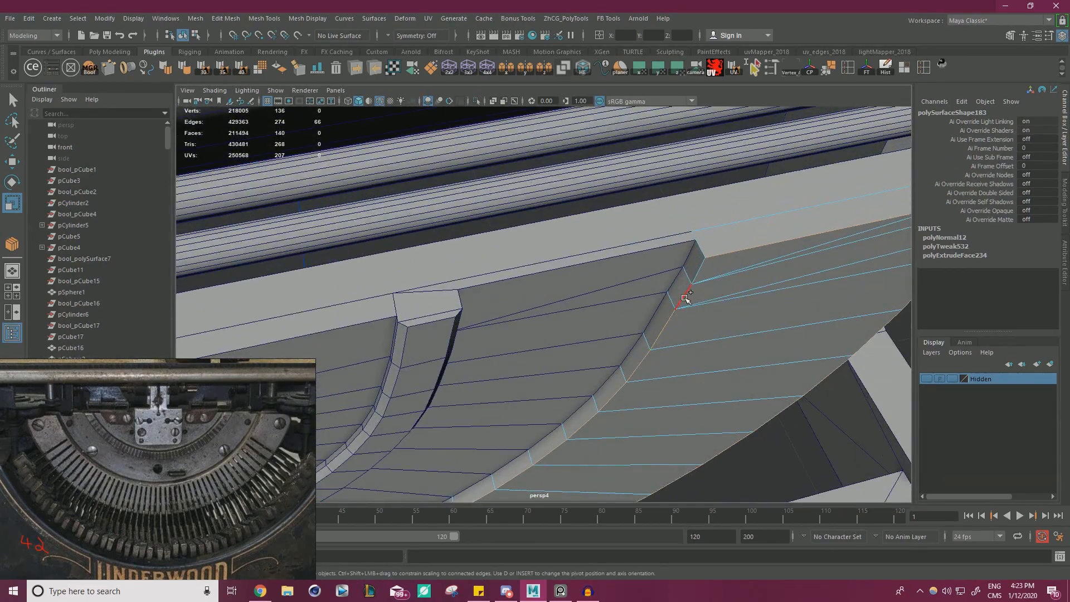
{"action": "left_click", "coordinate": [699, 270], "text": "shift"}
{"action": "scroll", "coordinate": [699, 271], "scroll_direction": "down", "scroll_amount": 5}
{"action": "scroll", "coordinate": [618, 297], "scroll_direction": "up", "scroll_amount": 5}
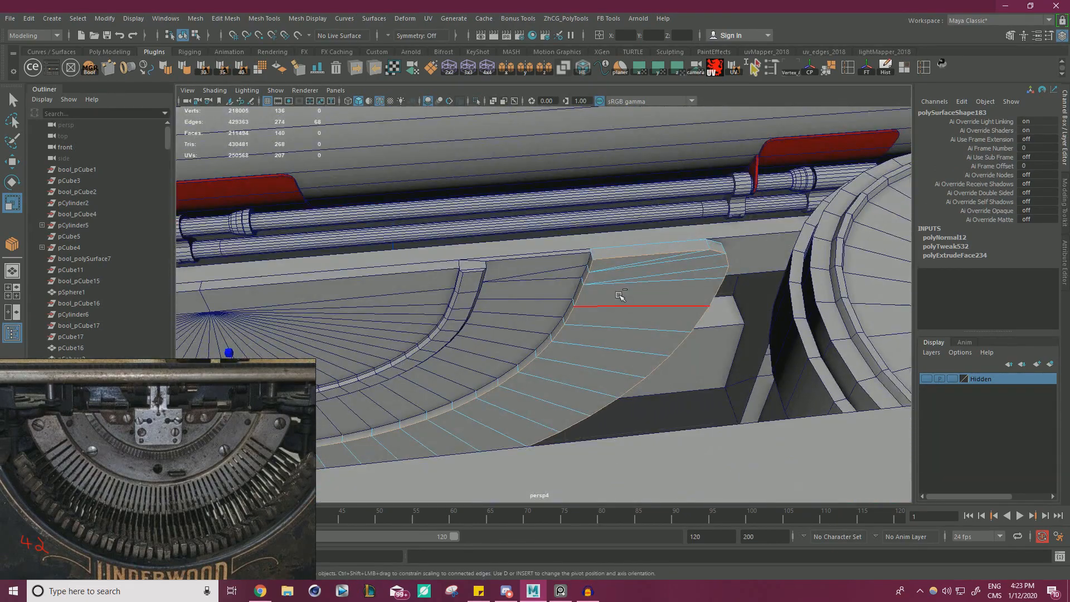
Bevel the selected front edges of the outermost band with a fraction of 0.8.
{"action": "key", "text": "ctrl+b"}
{"action": "scroll", "coordinate": [693, 292], "scroll_direction": "down", "scroll_amount": 5}
{"action": "left_click_drag", "start_coordinate": [693, 291], "coordinate": [590, 251], "text": "alt"}
{"action": "scroll", "coordinate": [591, 251], "scroll_direction": "up", "scroll_amount": 5}
{"action": "middle_click_drag", "start_coordinate": [668, 223], "coordinate": [678, 338], "text": "alt"}
{"action": "scroll", "coordinate": [513, 315], "scroll_direction": "up", "scroll_amount": 3}
{"action": "left_click_drag", "start_coordinate": [514, 316], "coordinate": [474, 253], "text": "alt"}
{"action": "scroll", "coordinate": [475, 254], "scroll_direction": "up", "scroll_amount": 2}
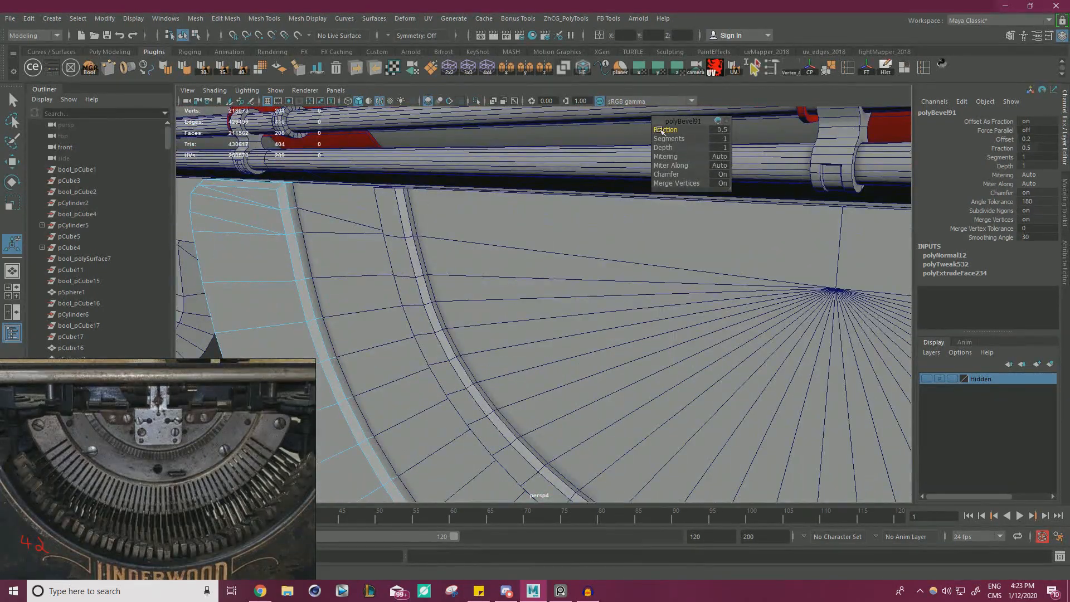
{"action": "left_click_drag", "start_coordinate": [661, 130], "coordinate": [691, 130]}
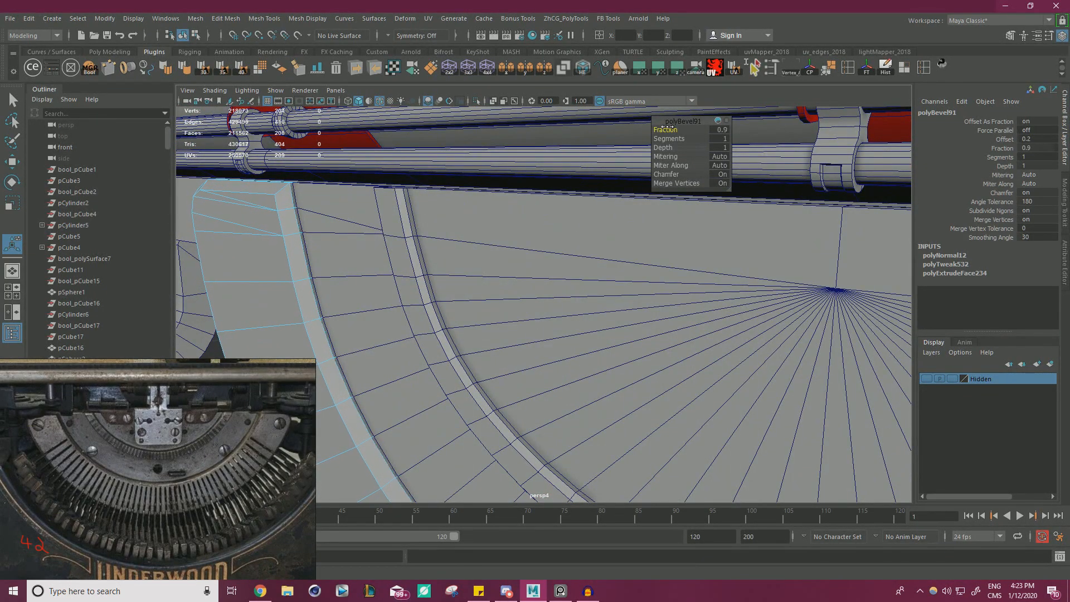
{"action": "scroll", "coordinate": [614, 190], "scroll_direction": "down", "scroll_amount": 5}
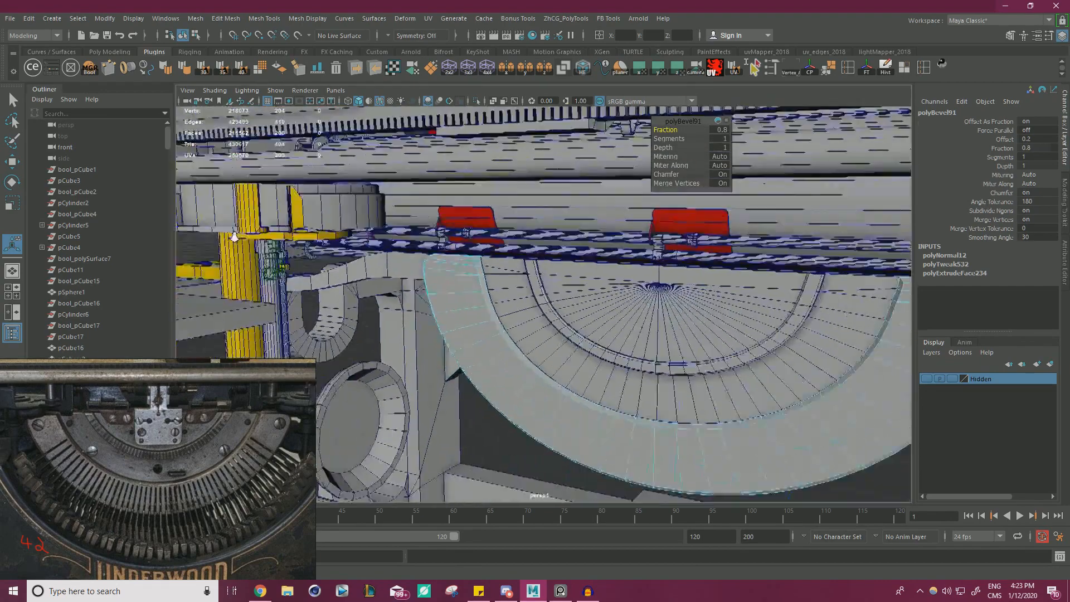
Examine the bevelled outer band up close and within the whole typewriter, and close the bevel tool.
{"action": "left_click_drag", "start_coordinate": [233, 235], "coordinate": [365, 223], "text": "alt"}
{"action": "scroll", "coordinate": [447, 237], "scroll_direction": "up", "scroll_amount": 3}
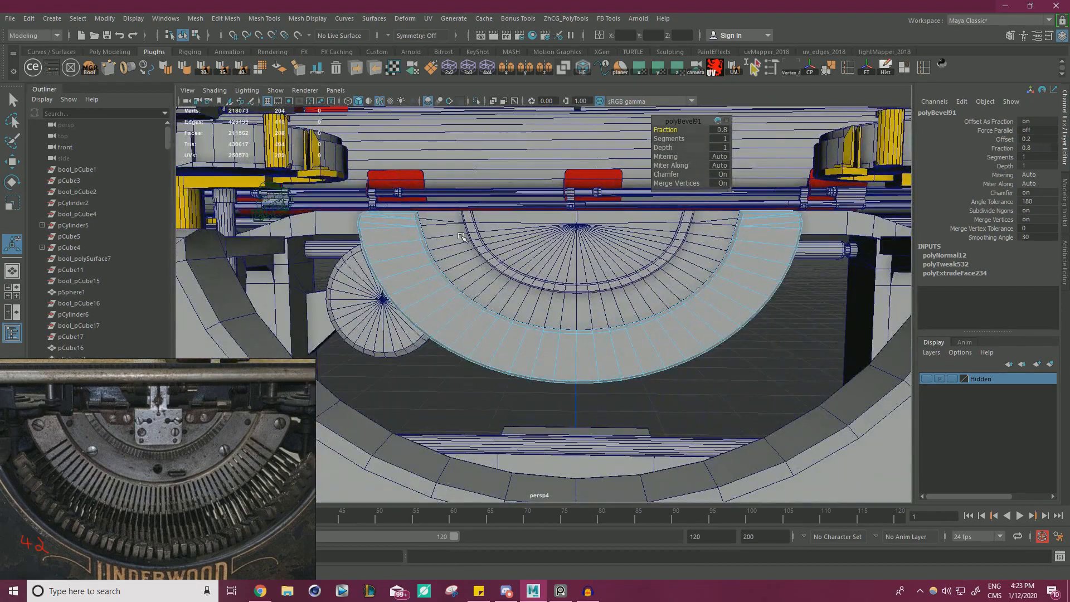
{"action": "middle_click_drag", "start_coordinate": [480, 235], "coordinate": [499, 254], "text": "alt"}
{"action": "scroll", "coordinate": [521, 255], "scroll_direction": "up", "scroll_amount": 3}
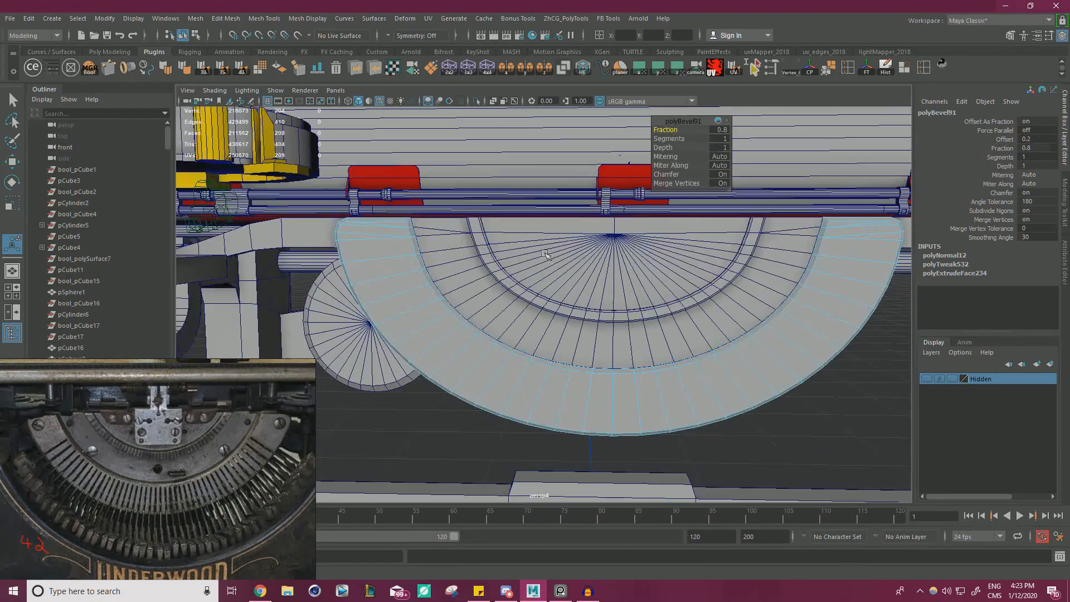
{"action": "left_click_drag", "start_coordinate": [557, 268], "coordinate": [507, 279], "text": "alt"}
{"action": "middle_click_drag", "start_coordinate": [507, 278], "coordinate": [661, 301], "text": "alt"}
{"action": "scroll", "coordinate": [613, 300], "scroll_direction": "up", "scroll_amount": 4}
{"action": "left_click_drag", "start_coordinate": [578, 299], "coordinate": [613, 265], "text": "alt"}
{"action": "left_click_drag", "start_coordinate": [669, 127], "coordinate": [671, 128]}
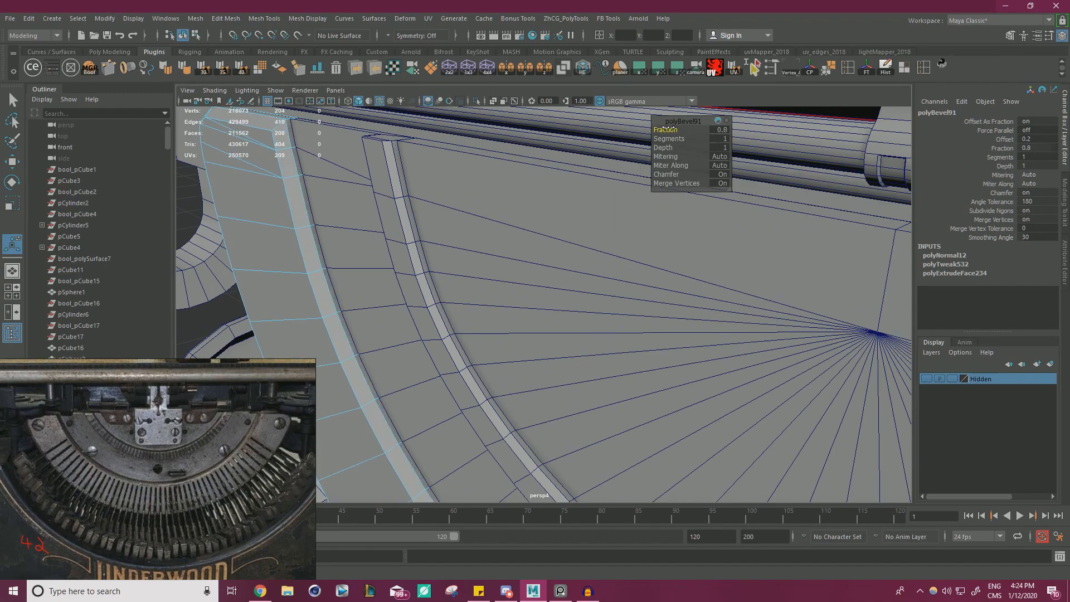
{"action": "right_click_drag", "start_coordinate": [632, 163], "coordinate": [354, 234], "text": "alt"}
{"action": "left_click_drag", "start_coordinate": [334, 237], "coordinate": [415, 219], "text": "alt"}
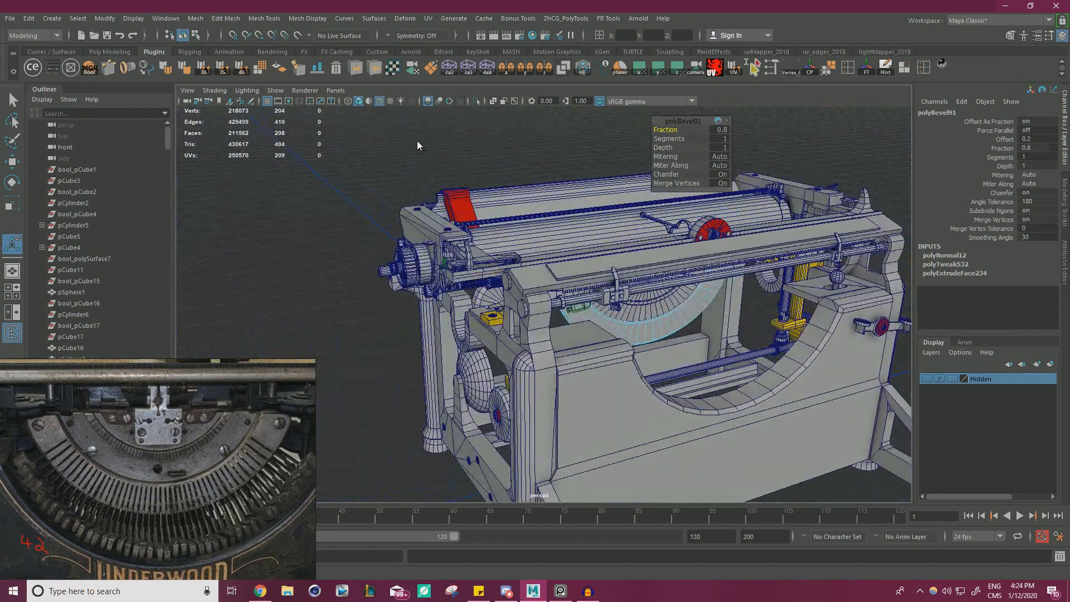
{"action": "key", "text": "q"}
{"action": "left_click", "coordinate": [451, 167]}
{"action": "left_click_drag", "start_coordinate": [452, 167], "coordinate": [438, 201], "text": "alt"}
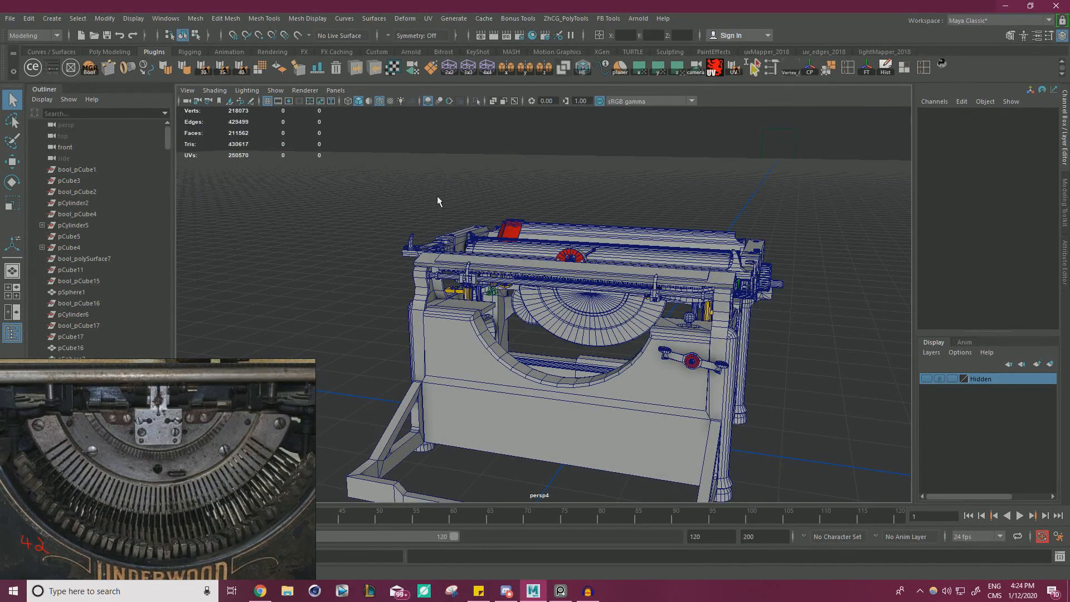
{"action": "left_click_drag", "start_coordinate": [580, 290], "coordinate": [688, 301], "text": "alt"}
{"action": "right_click_drag", "start_coordinate": [518, 281], "coordinate": [642, 315], "text": "alt"}
{"action": "left_click_drag", "start_coordinate": [643, 315], "coordinate": [386, 317], "text": "alt"}
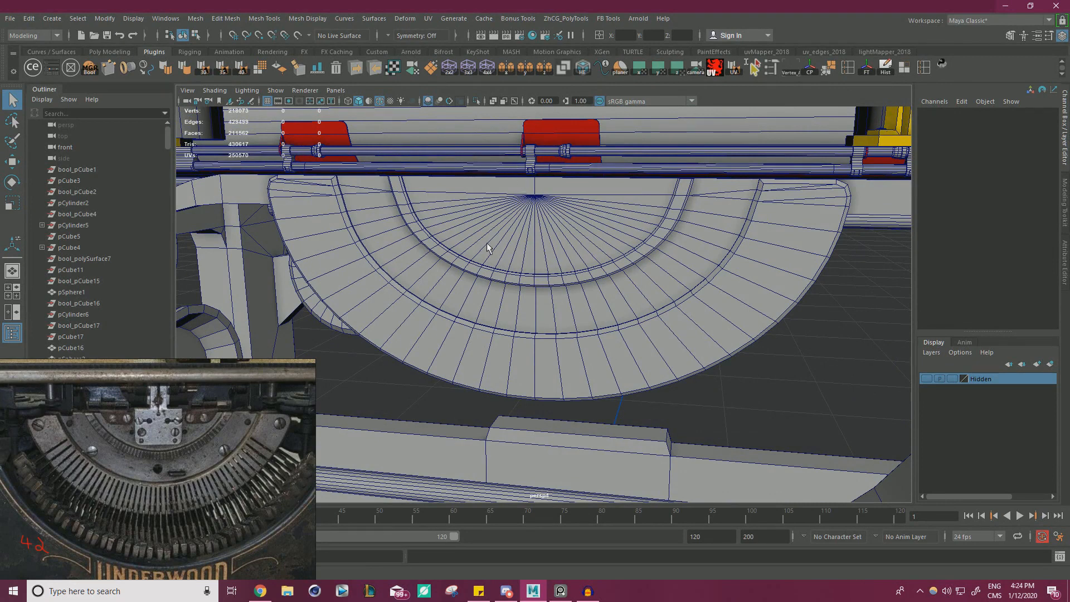
Group the inner half-disc, the rimmed middle band and the outermost band together.
{"action": "left_click", "coordinate": [509, 251]}
{"action": "left_click", "coordinate": [553, 308]}
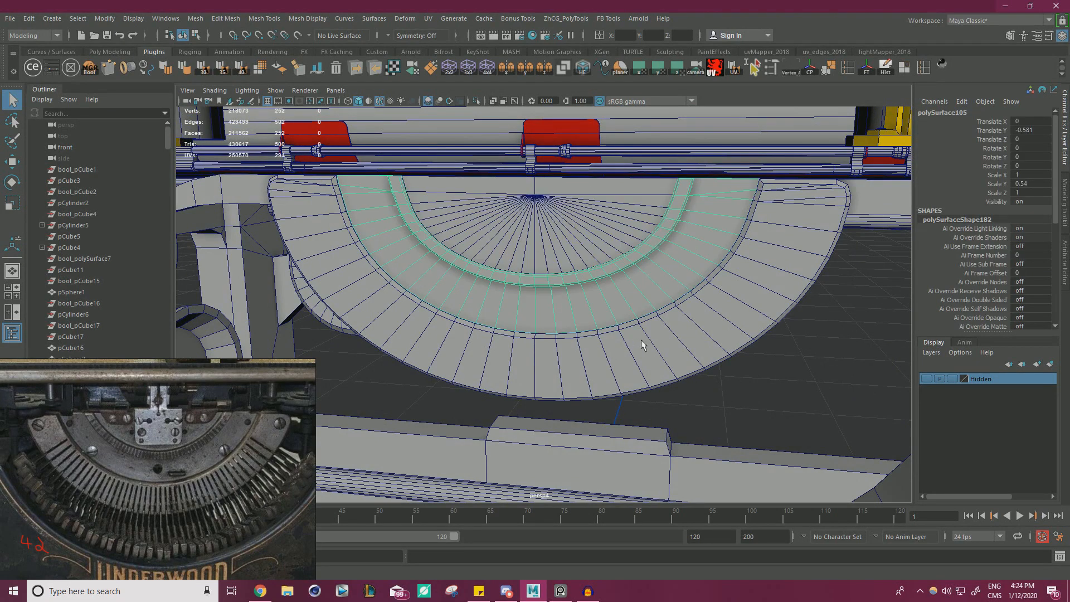
{"action": "left_click", "coordinate": [554, 242]}
{"action": "left_click", "coordinate": [640, 356]}
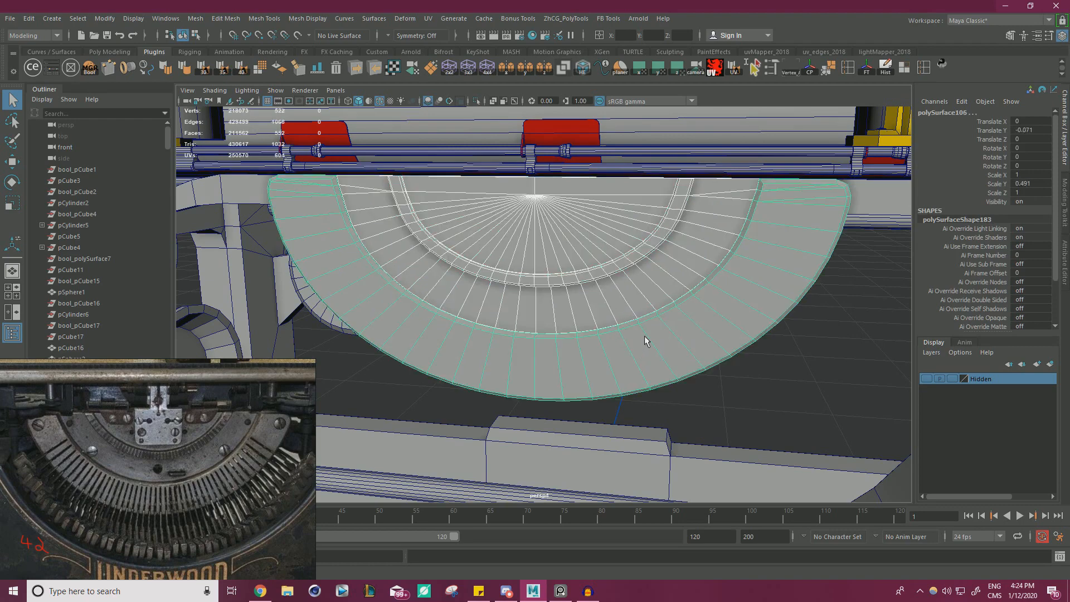
{"action": "key", "text": "ctrl+g"}
Narrow the half-disc group by scaling it along X to 0.949.
{"action": "key", "text": "r"}
{"action": "scroll", "coordinate": [605, 259], "scroll_direction": "down", "scroll_amount": 1}
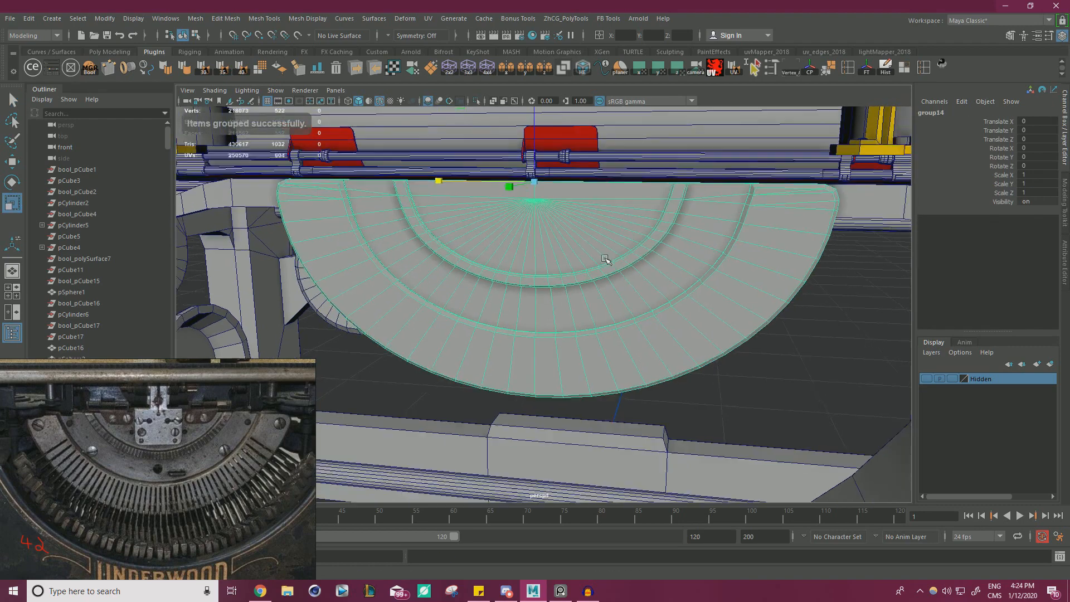
{"action": "left_click_drag", "start_coordinate": [605, 260], "coordinate": [614, 254], "text": "alt"}
{"action": "left_click_drag", "start_coordinate": [449, 173], "coordinate": [454, 173]}
{"action": "scroll", "coordinate": [495, 217], "scroll_direction": "down", "scroll_amount": 2}
{"action": "left_click_drag", "start_coordinate": [496, 217], "coordinate": [496, 217], "text": "alt"}
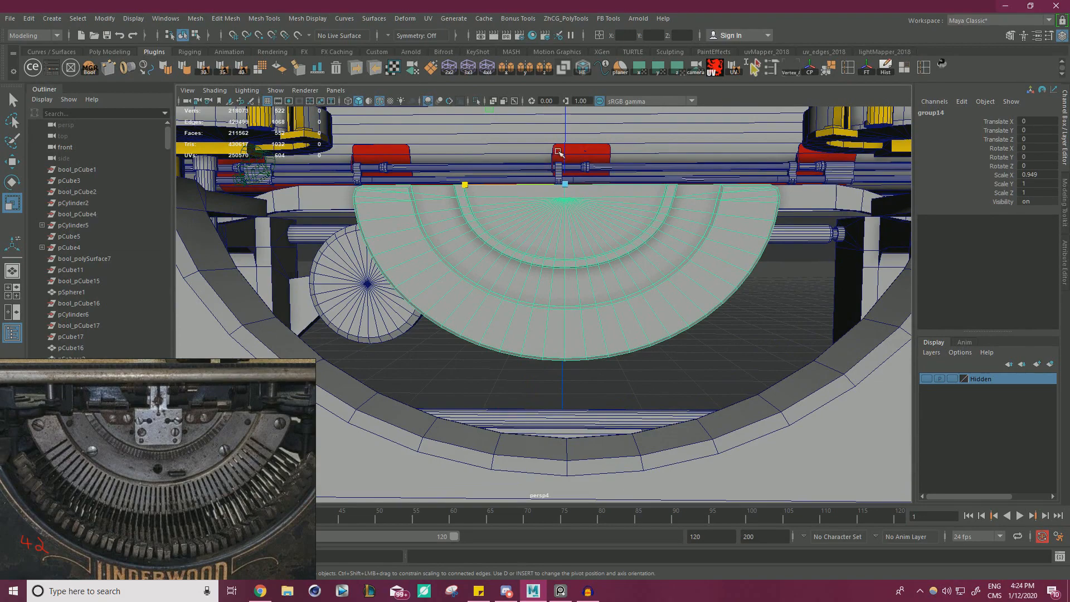
Examine the narrowed half-disc group against the curved front frame opening and the surrounding typewriter parts.
{"action": "scroll", "coordinate": [504, 234], "scroll_direction": "down", "scroll_amount": 4}
{"action": "left_click_drag", "start_coordinate": [503, 234], "coordinate": [495, 252], "text": "alt"}
{"action": "scroll", "coordinate": [494, 252], "scroll_direction": "up", "scroll_amount": 3}
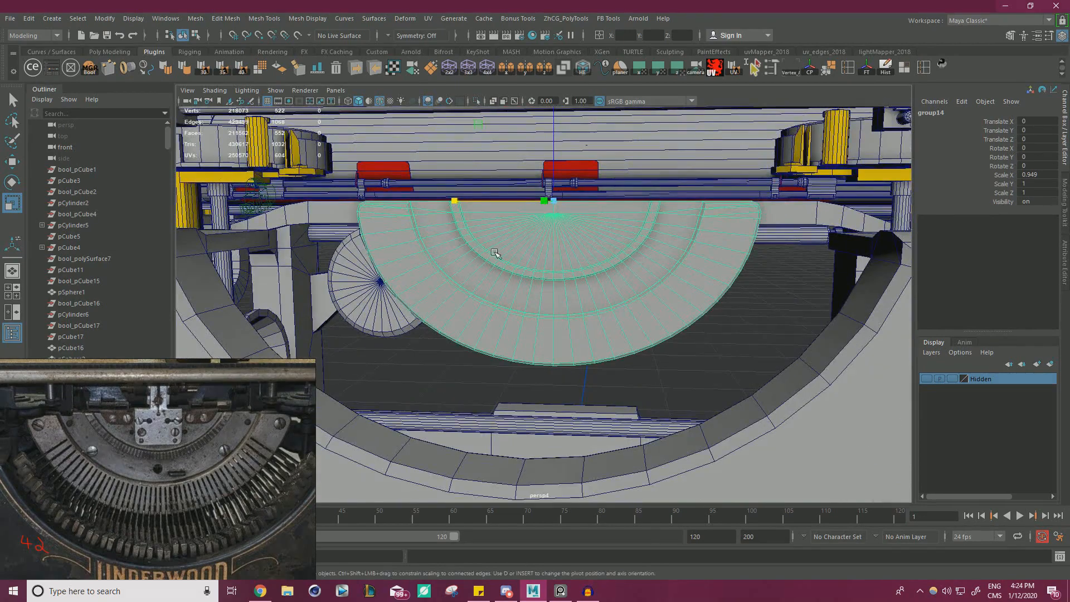
{"action": "scroll", "coordinate": [677, 293], "scroll_direction": "down", "scroll_amount": 2}
{"action": "left_click_drag", "start_coordinate": [574, 293], "coordinate": [595, 299], "text": "alt"}
{"action": "scroll", "coordinate": [641, 307], "scroll_direction": "up", "scroll_amount": 4}
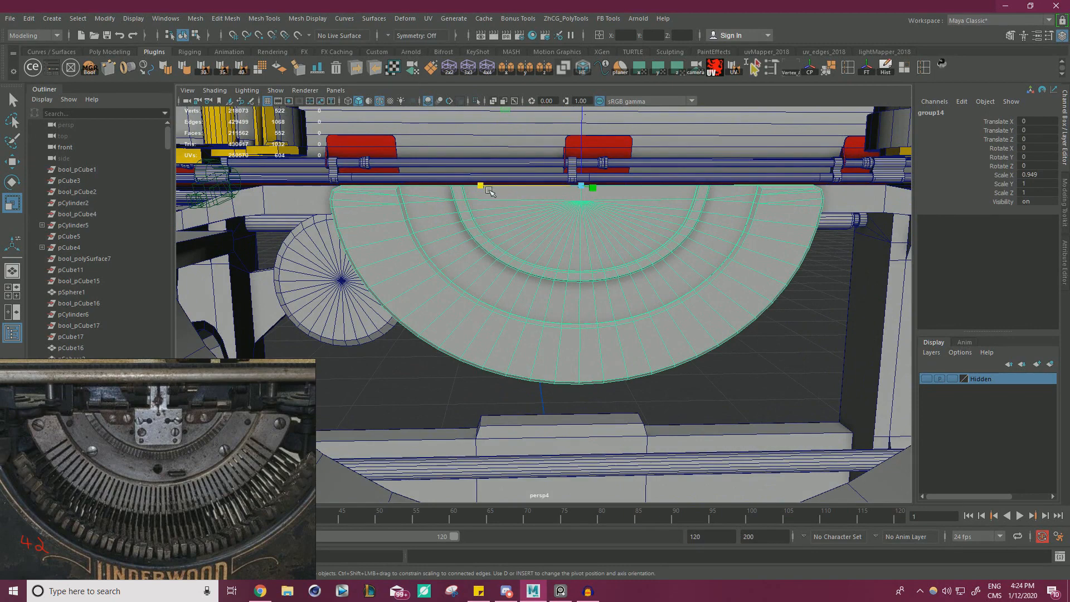
{"action": "scroll", "coordinate": [545, 208], "scroll_direction": "down", "scroll_amount": 1}
{"action": "left_click_drag", "start_coordinate": [545, 208], "coordinate": [544, 243], "text": "alt"}
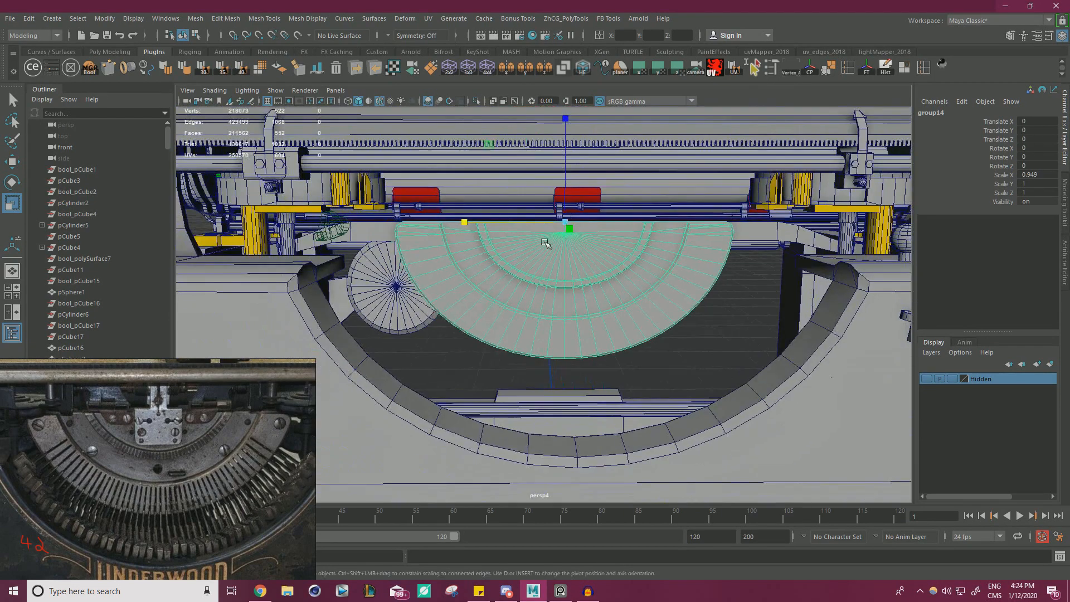
{"action": "left_click", "coordinate": [722, 293]}
{"action": "scroll", "coordinate": [722, 293], "scroll_direction": "down", "scroll_amount": 5}
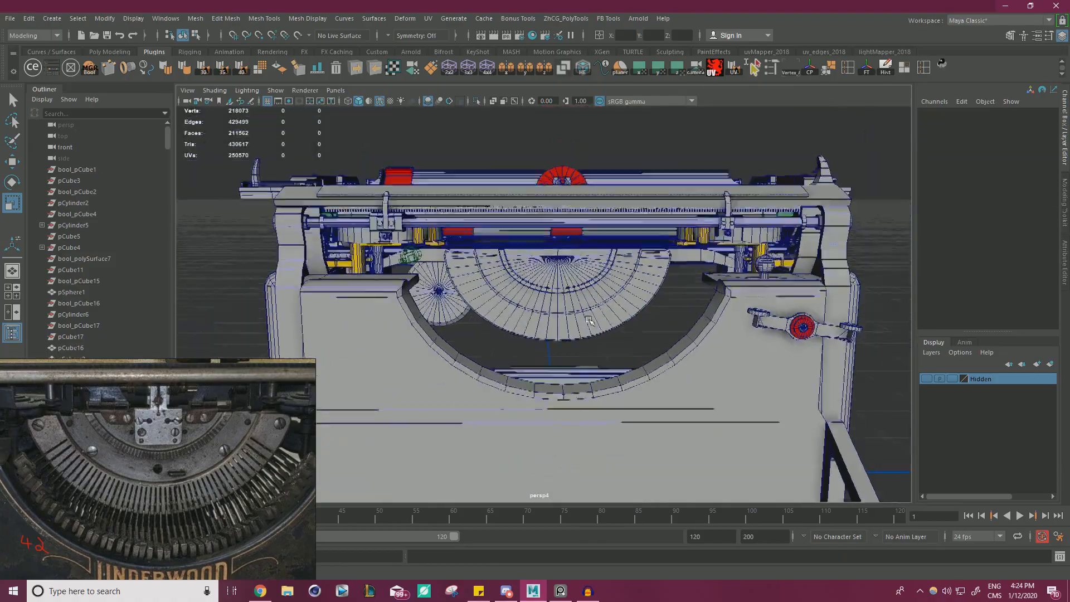
{"action": "left_click_drag", "start_coordinate": [722, 294], "coordinate": [471, 417], "text": "alt"}
{"action": "scroll", "coordinate": [617, 342], "scroll_direction": "up", "scroll_amount": 5}
{"action": "scroll", "coordinate": [707, 351], "scroll_direction": "up", "scroll_amount": 5}
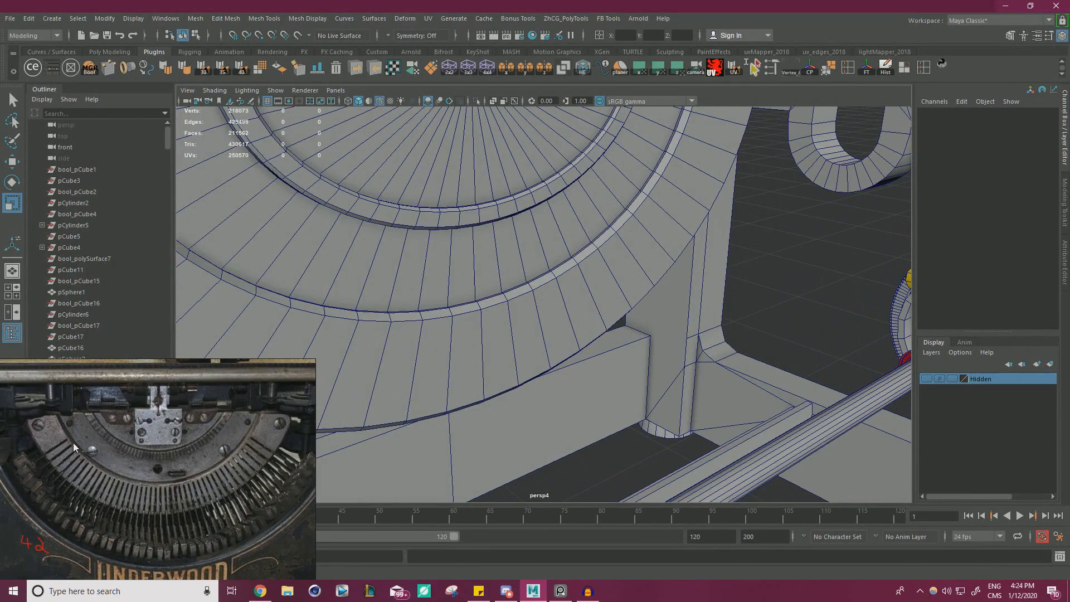
Shift the half-disc parts together in depth along Y and isolate them in the viewport.
{"action": "left_click_drag", "start_coordinate": [332, 394], "coordinate": [457, 344], "text": "alt"}
{"action": "left_click", "coordinate": [651, 292]}
{"action": "left_click", "coordinate": [497, 250]}
{"action": "left_click", "coordinate": [540, 285]}
{"action": "key", "text": "w"}
{"action": "left_click", "coordinate": [476, 102]}
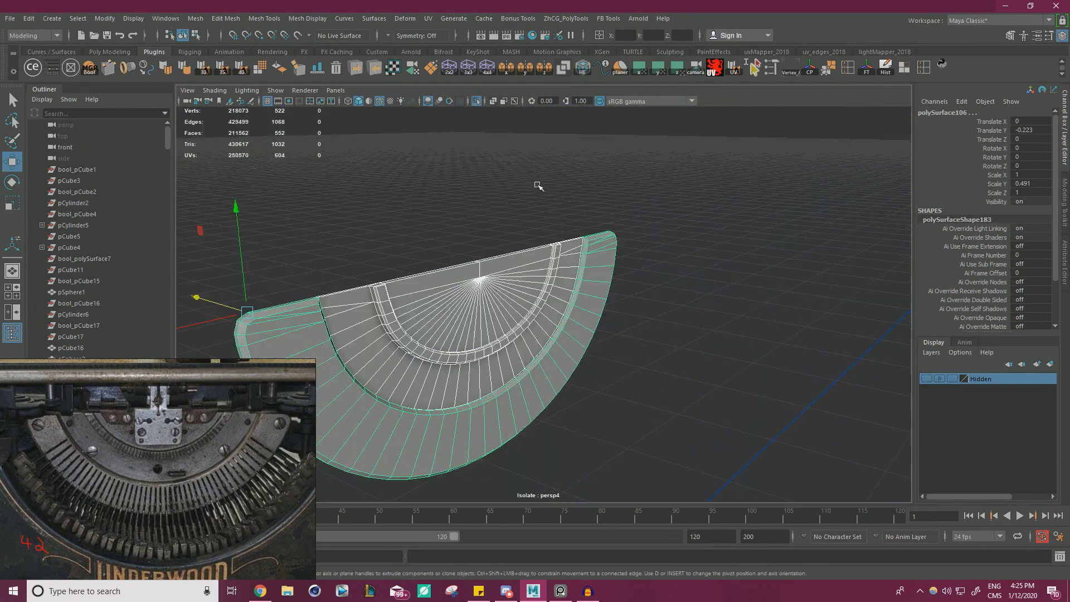
Select the front faces around the outermost half-disc band, including those at its squared end.
{"action": "left_click_drag", "start_coordinate": [537, 186], "coordinate": [676, 243], "text": "alt"}
{"action": "left_click_drag", "start_coordinate": [779, 374], "coordinate": [724, 404], "text": "alt"}
{"action": "scroll", "coordinate": [733, 334], "scroll_direction": "up", "scroll_amount": 3}
{"action": "right_click_drag", "start_coordinate": [743, 269], "coordinate": [743, 301]}
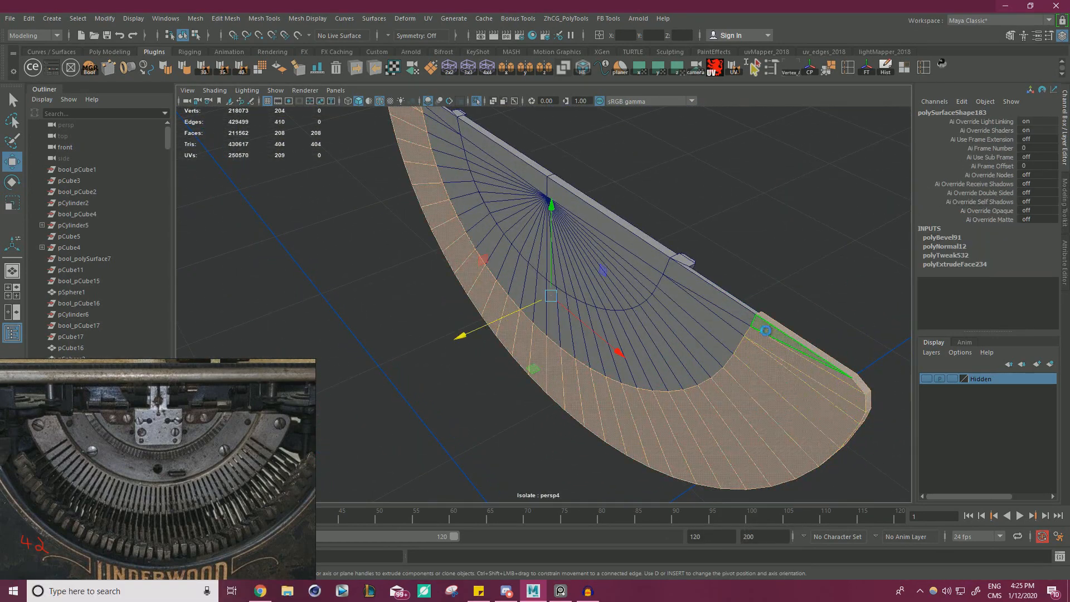
{"action": "left_click", "coordinate": [764, 339]}
{"action": "left_click", "coordinate": [820, 391], "text": "shift"}
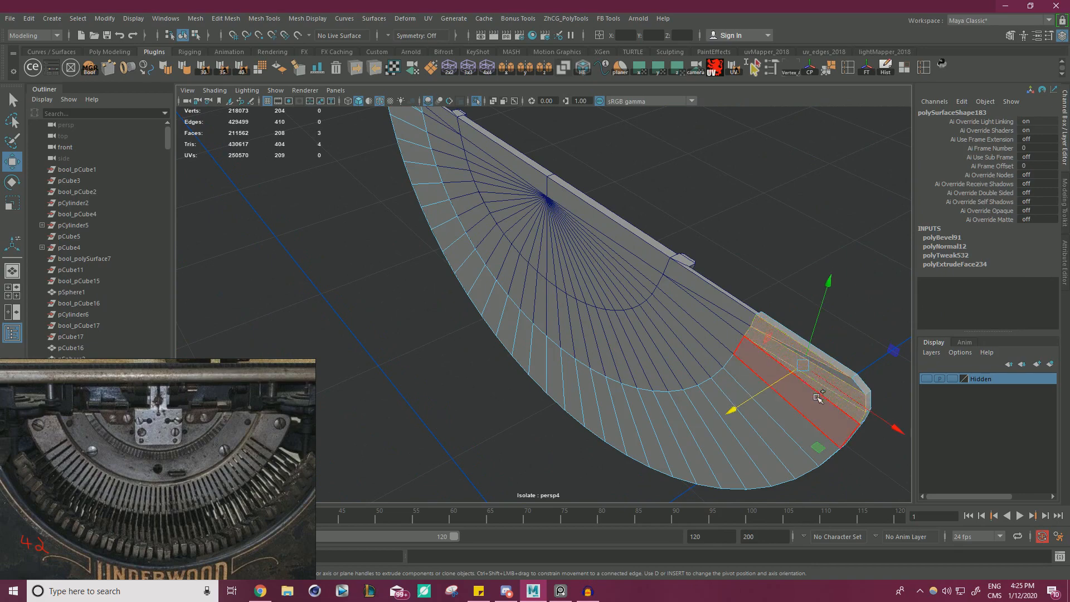
{"action": "left_click", "coordinate": [812, 400], "text": "shift"}
{"action": "double_click", "coordinate": [796, 422], "text": "shift"}
{"action": "left_click_drag", "start_coordinate": [780, 409], "coordinate": [653, 364], "text": "alt"}
{"action": "scroll", "coordinate": [613, 290], "scroll_direction": "up", "scroll_amount": 4}
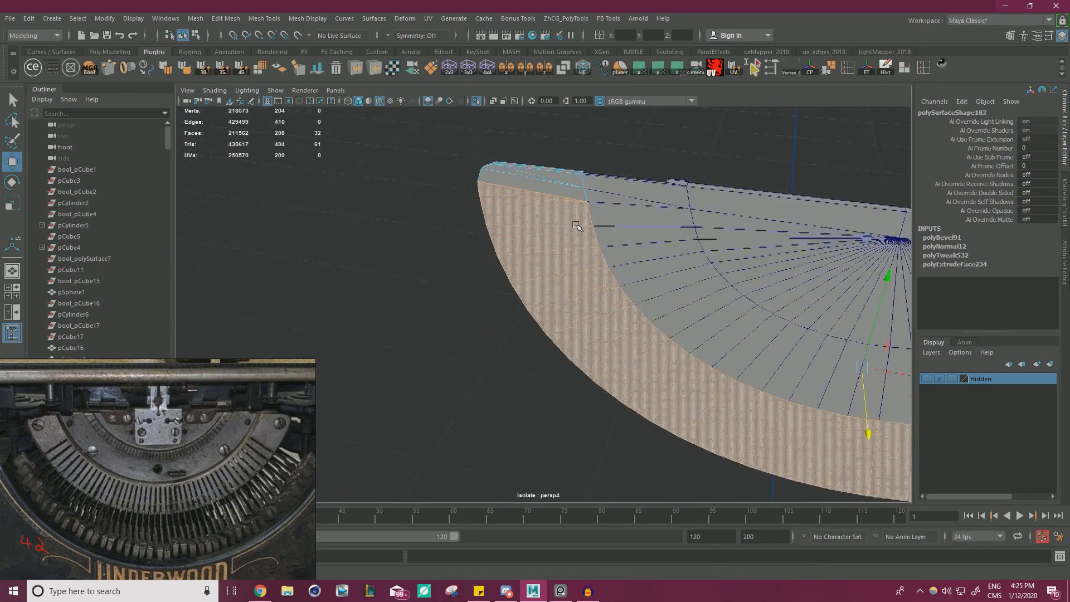
Try extruding the outermost band's front faces with its other end included, and undo the extrusion.
{"action": "middle_click_drag", "start_coordinate": [575, 224], "coordinate": [546, 307], "text": "alt"}
{"action": "left_click", "coordinate": [501, 238], "text": "shift"}
{"action": "left_click_drag", "start_coordinate": [501, 239], "coordinate": [591, 315], "text": "alt"}
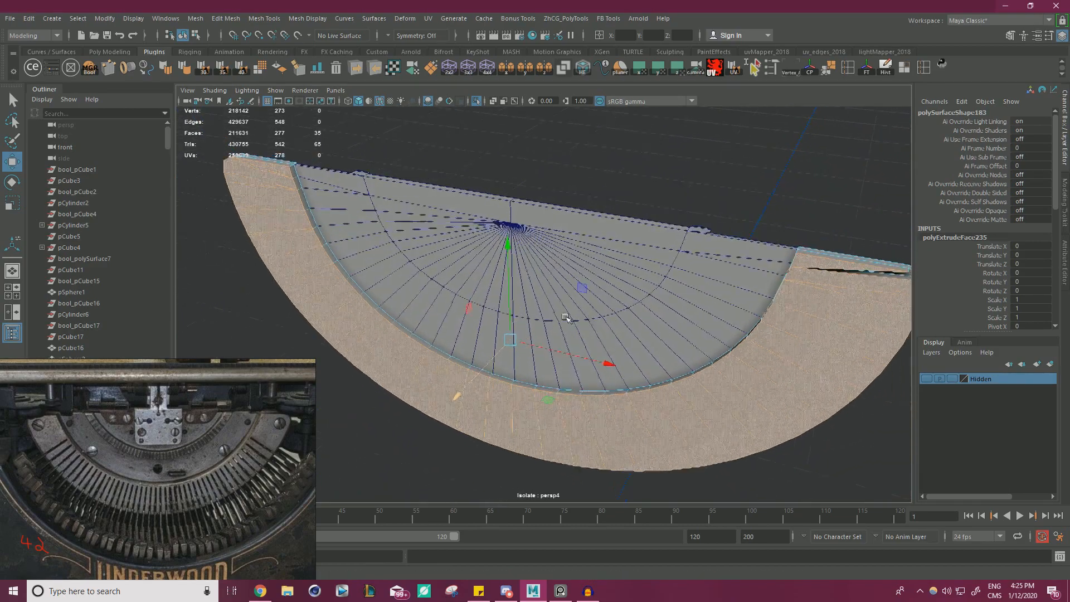
{"action": "key", "text": "ctrl+z"}
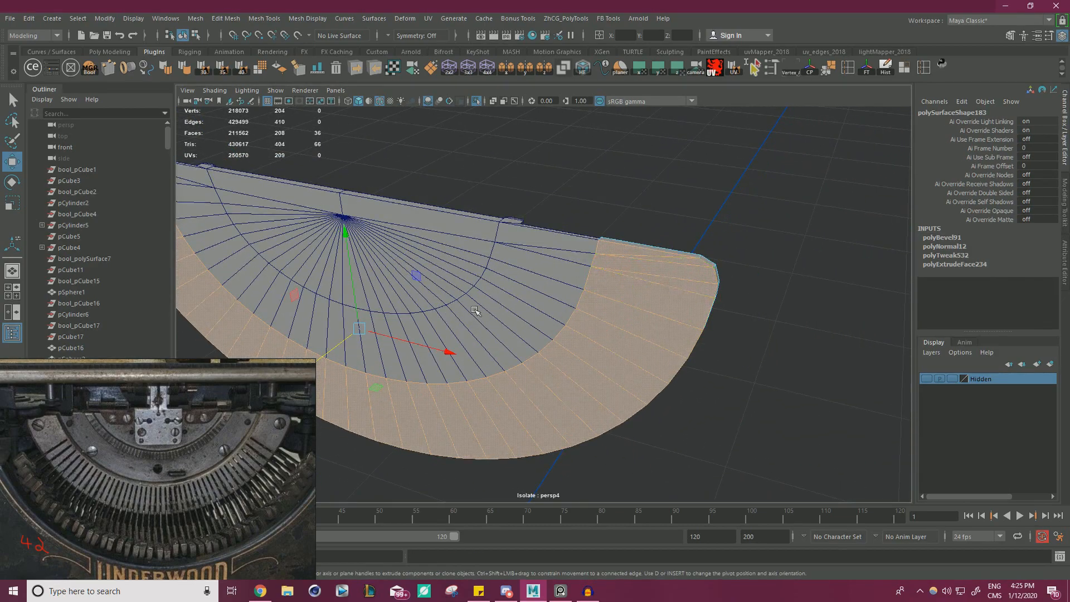
Extrude the complete set of front faces on the outermost band to make it thicker than the middle band.
{"action": "left_click_drag", "start_coordinate": [475, 310], "coordinate": [601, 339], "text": "alt"}
{"action": "scroll", "coordinate": [602, 339], "scroll_direction": "up", "scroll_amount": 1}
{"action": "mouse_move", "coordinate": [460, 363]}
{"action": "left_mouse_down", "text": "shift"}
{"action": "mouse_move", "coordinate": [452, 367]}
{"action": "mouse_move", "coordinate": [559, 339]}
{"action": "mouse_move", "coordinate": [463, 375]}
{"action": "left_mouse_up", "text": "shift"}
{"action": "scroll", "coordinate": [457, 367], "scroll_direction": "down", "scroll_amount": 2}
{"action": "scroll", "coordinate": [559, 338], "scroll_direction": "up", "scroll_amount": 4}
{"action": "scroll", "coordinate": [559, 339], "scroll_direction": "down", "scroll_amount": 3}
{"action": "right_click_drag", "start_coordinate": [470, 263], "coordinate": [529, 245]}
Select all the front wedge faces of the inner half-disc, from one end of its straight edge to the other.
{"action": "left_click", "coordinate": [627, 204]}
{"action": "left_click_drag", "start_coordinate": [618, 215], "coordinate": [626, 212], "text": "alt"}
{"action": "left_click", "coordinate": [578, 279]}
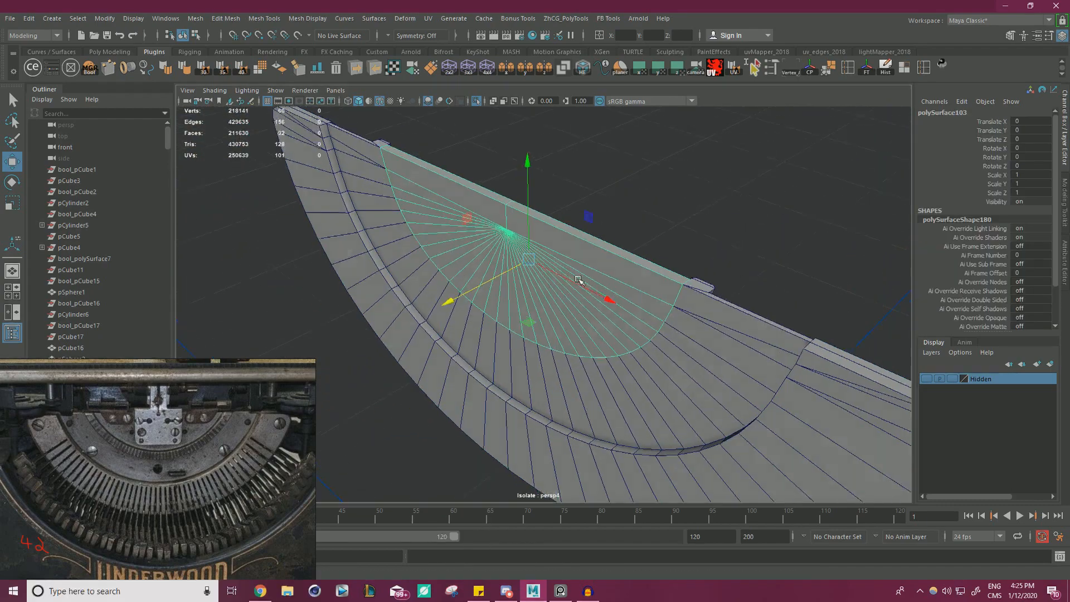
{"action": "scroll", "coordinate": [579, 280], "scroll_direction": "up", "scroll_amount": 4}
{"action": "left_click_drag", "start_coordinate": [578, 280], "coordinate": [630, 234], "text": "alt"}
{"action": "right_click_drag", "start_coordinate": [631, 233], "coordinate": [632, 267]}
{"action": "left_click", "coordinate": [652, 239]}
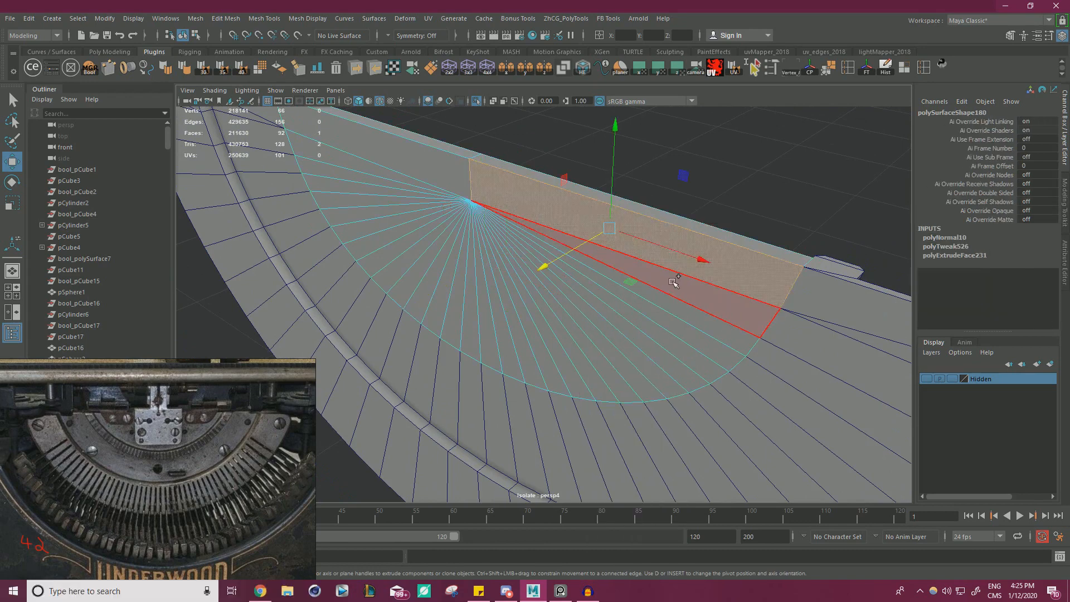
{"action": "left_click", "coordinate": [674, 283], "text": "shift"}
{"action": "left_click", "coordinate": [688, 310], "text": "shift"}
{"action": "left_click", "coordinate": [687, 331], "text": "shift"}
{"action": "left_click", "coordinate": [677, 351], "text": "shift"}
{"action": "left_click", "coordinate": [668, 365], "text": "shift"}
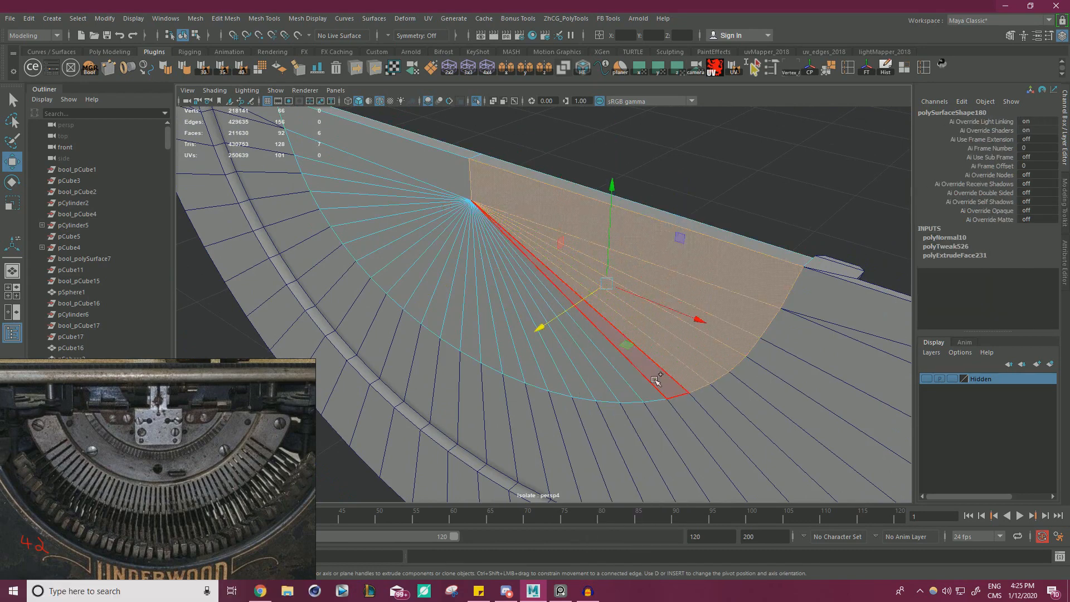
{"action": "left_click", "coordinate": [657, 380], "text": "shift"}
{"action": "left_click", "coordinate": [634, 392], "text": "shift"}
{"action": "left_click", "coordinate": [619, 380], "text": "shift"}
{"action": "left_click", "coordinate": [595, 371], "text": "shift"}
{"action": "left_click", "coordinate": [571, 361], "text": "shift"}
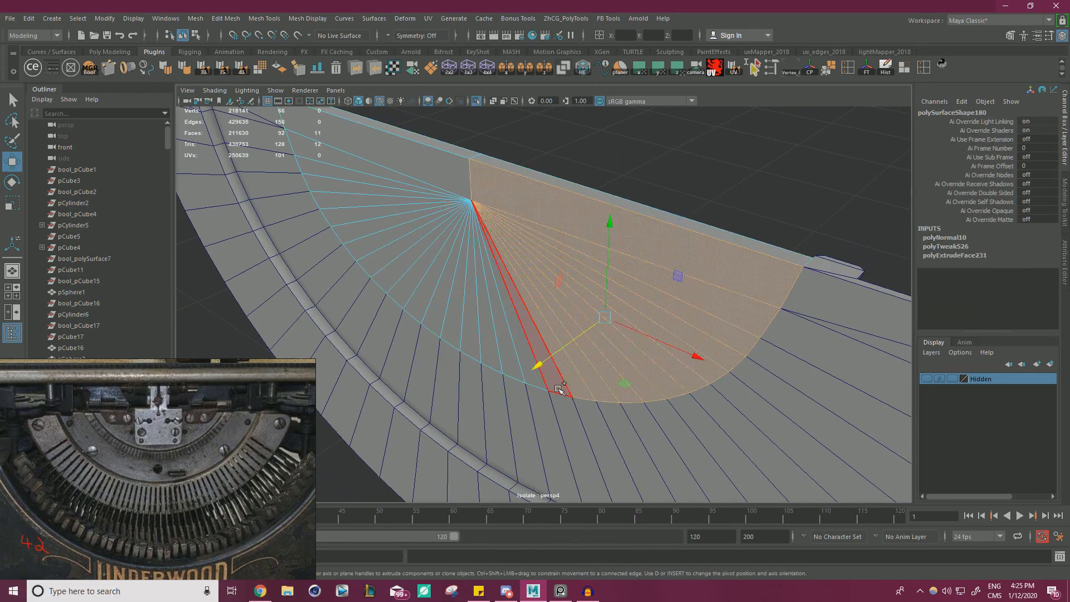
{"action": "left_click", "coordinate": [548, 350], "text": "shift"}
{"action": "left_click", "coordinate": [522, 338], "text": "shift"}
{"action": "left_click", "coordinate": [501, 333], "text": "shift"}
{"action": "left_click", "coordinate": [484, 326], "text": "shift"}
{"action": "left_click", "coordinate": [468, 318], "text": "shift"}
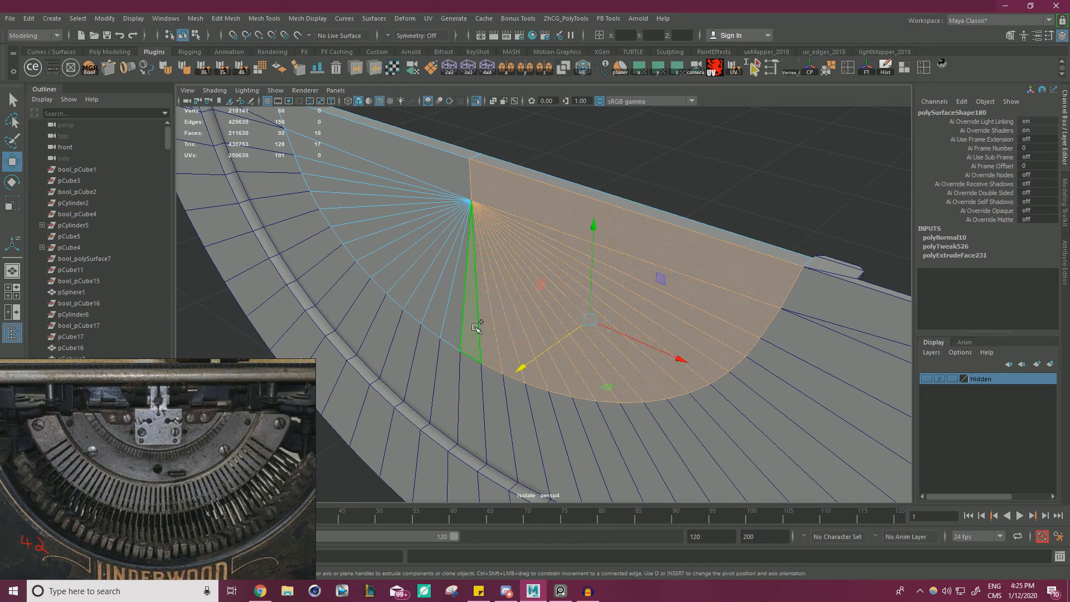
{"action": "left_click", "coordinate": [451, 311], "text": "shift"}
{"action": "left_click", "coordinate": [436, 304], "text": "shift"}
{"action": "left_click", "coordinate": [428, 297], "text": "shift"}
{"action": "left_click", "coordinate": [409, 283], "text": "shift"}
{"action": "left_click", "coordinate": [394, 269], "text": "shift"}
{"action": "left_click", "coordinate": [381, 256], "text": "shift"}
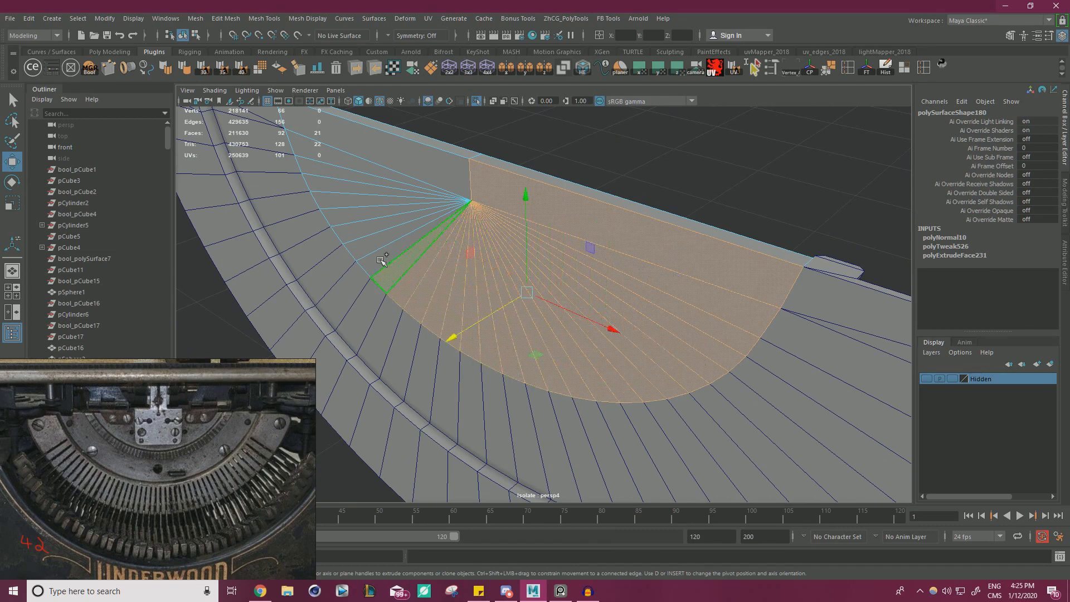
{"action": "left_click", "coordinate": [364, 239], "text": "shift"}
{"action": "left_click", "coordinate": [355, 225], "text": "shift"}
{"action": "left_click", "coordinate": [349, 210], "text": "shift"}
{"action": "left_click", "coordinate": [337, 196], "text": "shift"}
{"action": "left_click", "coordinate": [326, 181], "text": "shift"}
{"action": "left_click", "coordinate": [316, 166], "text": "shift"}
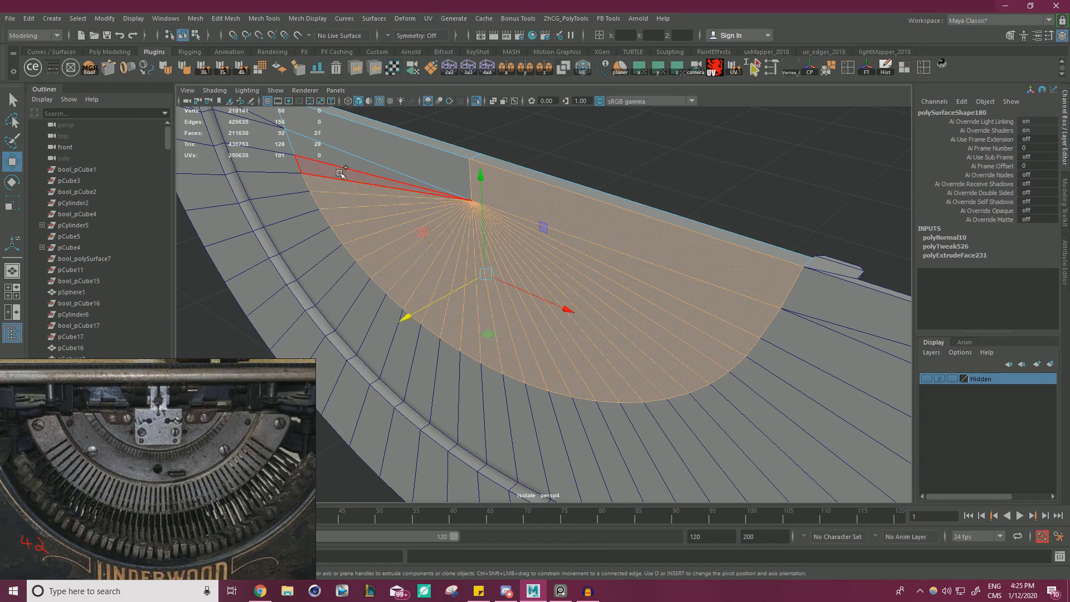
{"action": "left_click", "coordinate": [306, 150], "text": "shift"}
{"action": "left_click", "coordinate": [298, 127], "text": "shift"}
Extrude the inner half-disc's selected front faces to thicken it and clear the selection.
{"action": "left_click_drag", "start_coordinate": [480, 185], "coordinate": [543, 237], "text": "alt"}
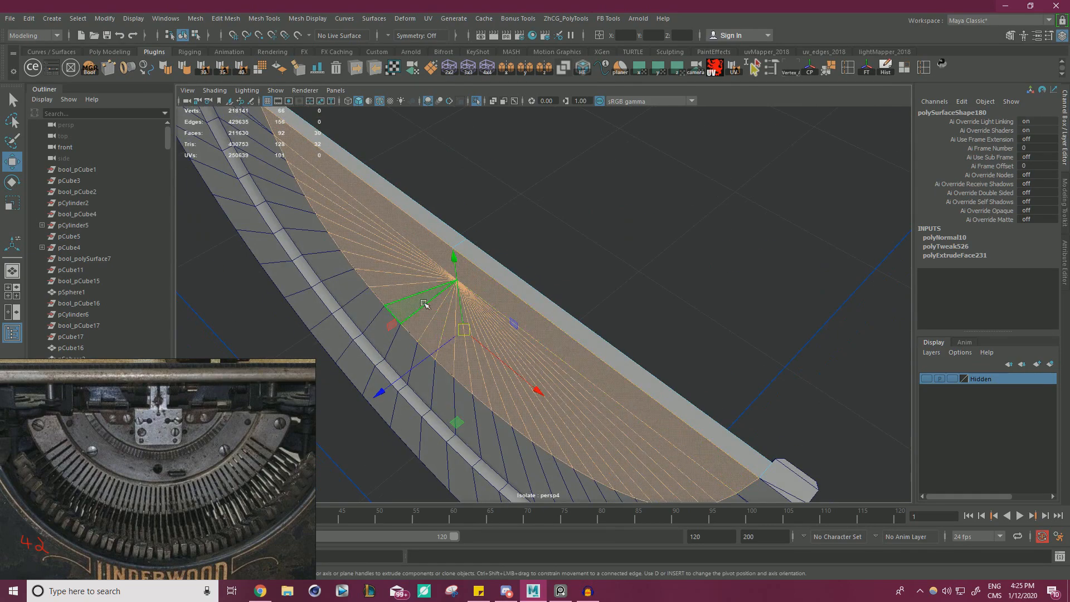
{"action": "mouse_move", "coordinate": [408, 373]}
{"action": "left_mouse_down", "text": "shift"}
{"action": "mouse_move", "coordinate": [398, 375]}
{"action": "mouse_move", "coordinate": [402, 392]}
{"action": "left_mouse_up", "text": "shift"}
{"action": "right_click_drag", "start_coordinate": [473, 270], "coordinate": [524, 254]}
{"action": "left_click", "coordinate": [654, 239]}
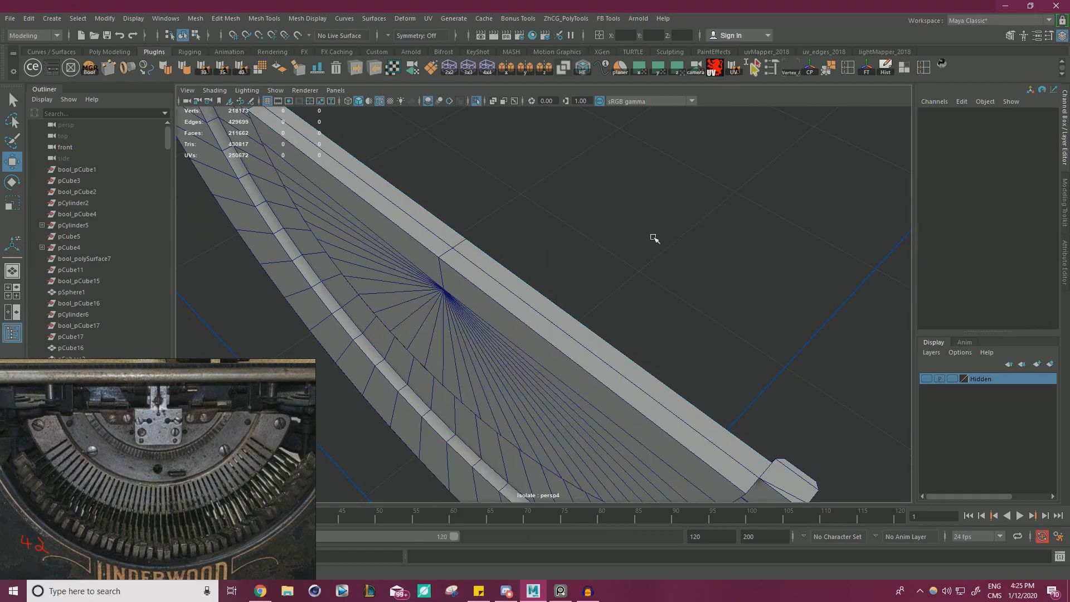
Show the full typewriter again and shift the inner half-disc in depth to Translate Y 0.751.
{"action": "left_click_drag", "start_coordinate": [654, 238], "coordinate": [384, 234], "text": "alt"}
{"action": "left_click", "coordinate": [384, 234]}
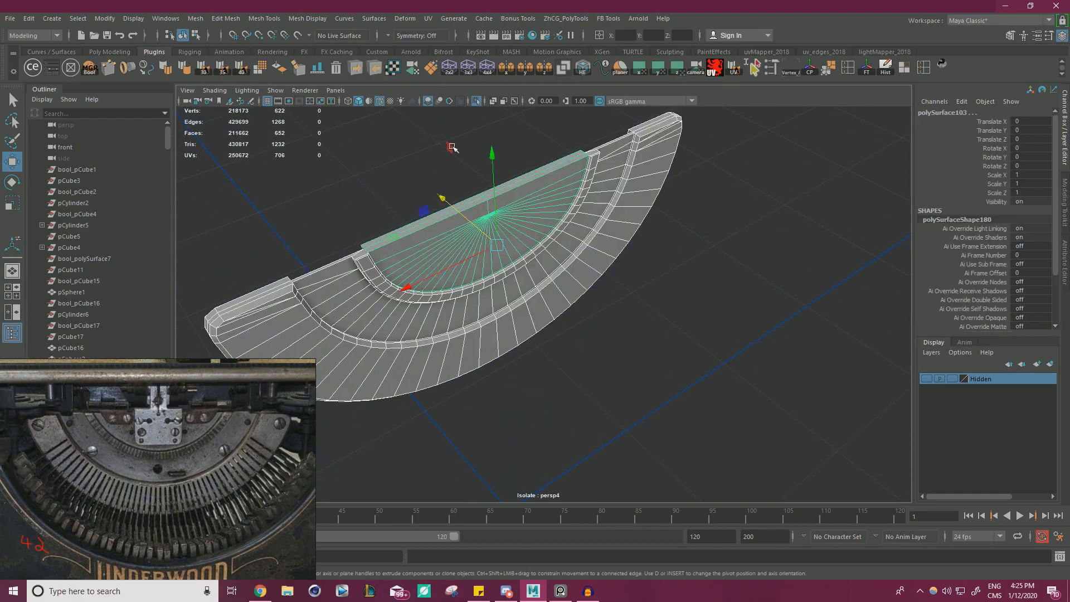
{"action": "left_click", "coordinate": [477, 106]}
{"action": "left_click_drag", "start_coordinate": [518, 202], "coordinate": [593, 326], "text": "alt"}
{"action": "left_click", "coordinate": [498, 325]}
{"action": "left_click_drag", "start_coordinate": [513, 263], "coordinate": [543, 278]}
{"action": "left_click_drag", "start_coordinate": [543, 278], "coordinate": [547, 311], "text": "alt"}
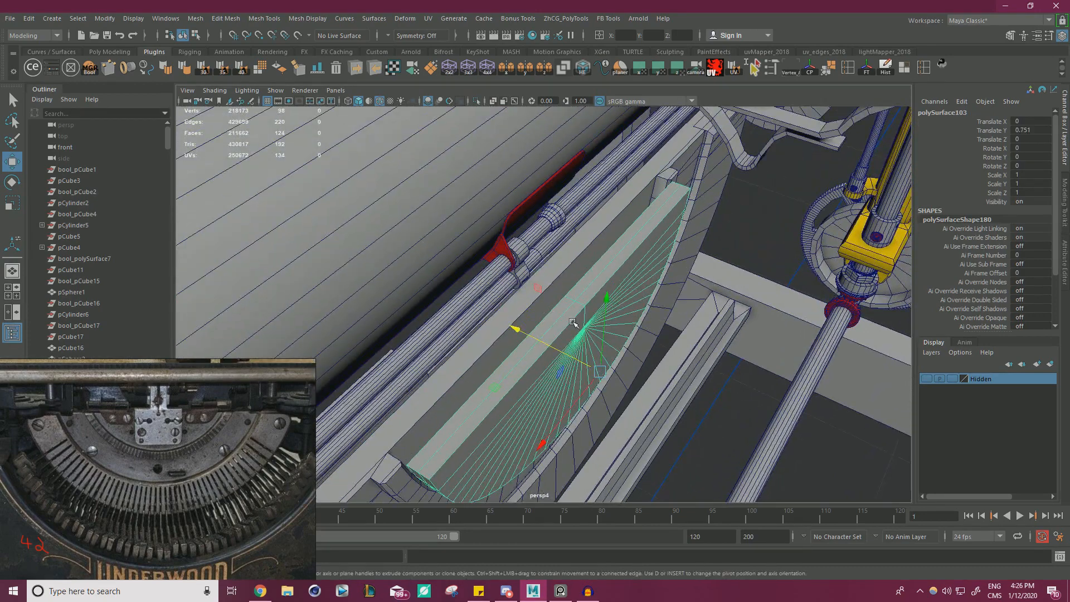
Snap the inner half-disc's pivot to its back edge and snap the piece back to Translate Y 0.272.
{"action": "key", "text": "d"}
{"action": "key", "text": "v"}
{"action": "left_click_drag", "start_coordinate": [600, 371], "coordinate": [652, 242]}
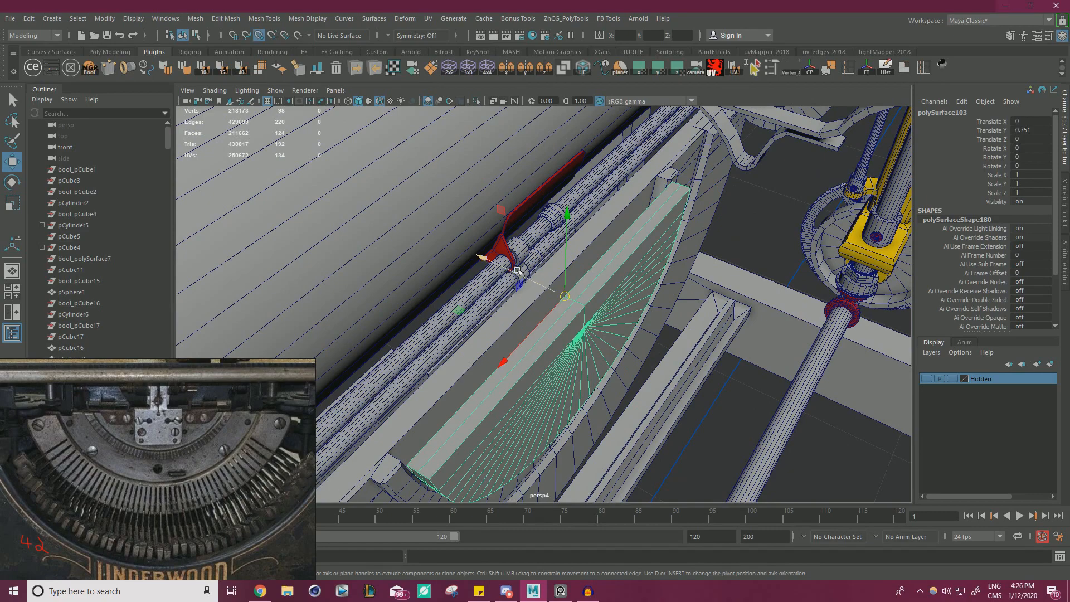
{"action": "left_click_drag", "start_coordinate": [517, 271], "coordinate": [656, 183]}
Shift the outermost band in depth away from the other bands to Translate Y 1.002.
{"action": "left_click", "coordinate": [665, 316]}
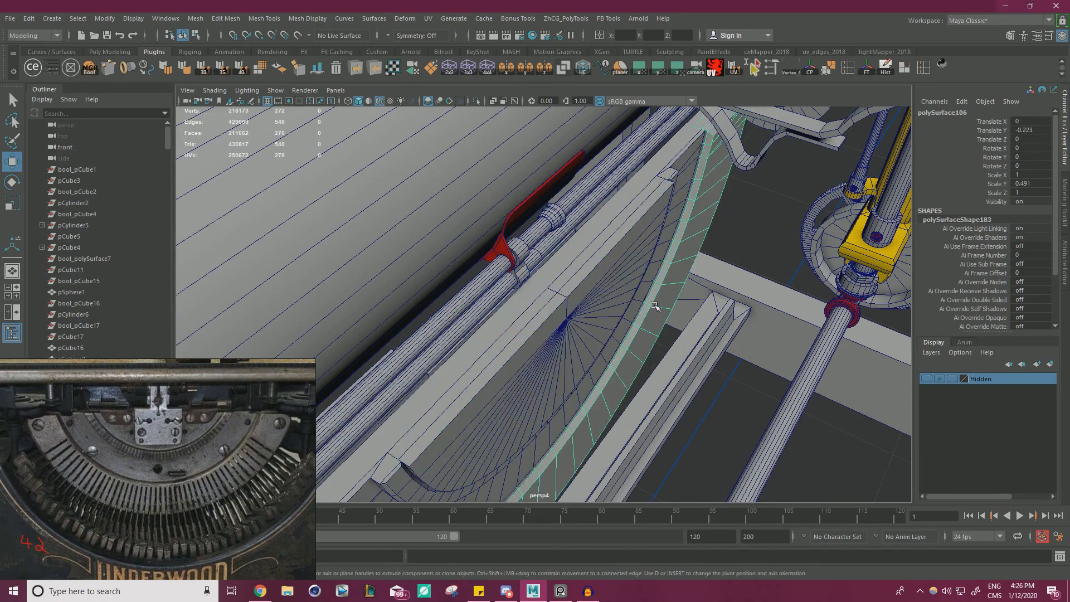
{"action": "left_click_drag", "start_coordinate": [655, 305], "coordinate": [599, 265], "text": "alt"}
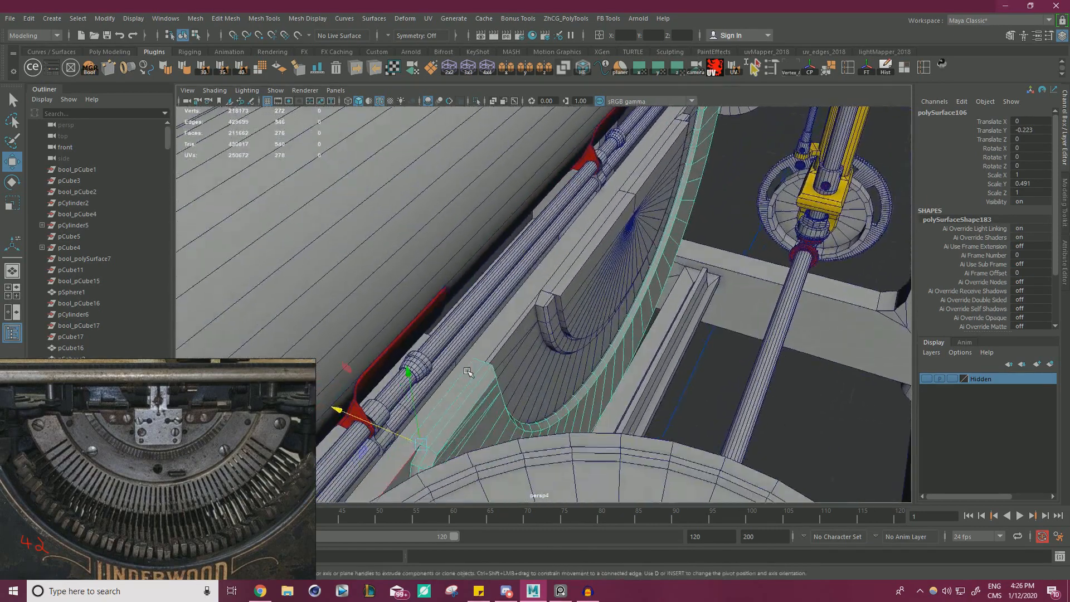
{"action": "middle_click_drag", "start_coordinate": [523, 346], "coordinate": [579, 279], "text": "alt"}
{"action": "left_click_drag", "start_coordinate": [441, 348], "coordinate": [503, 370]}
{"action": "left_click_drag", "start_coordinate": [512, 312], "coordinate": [571, 328], "text": "alt"}
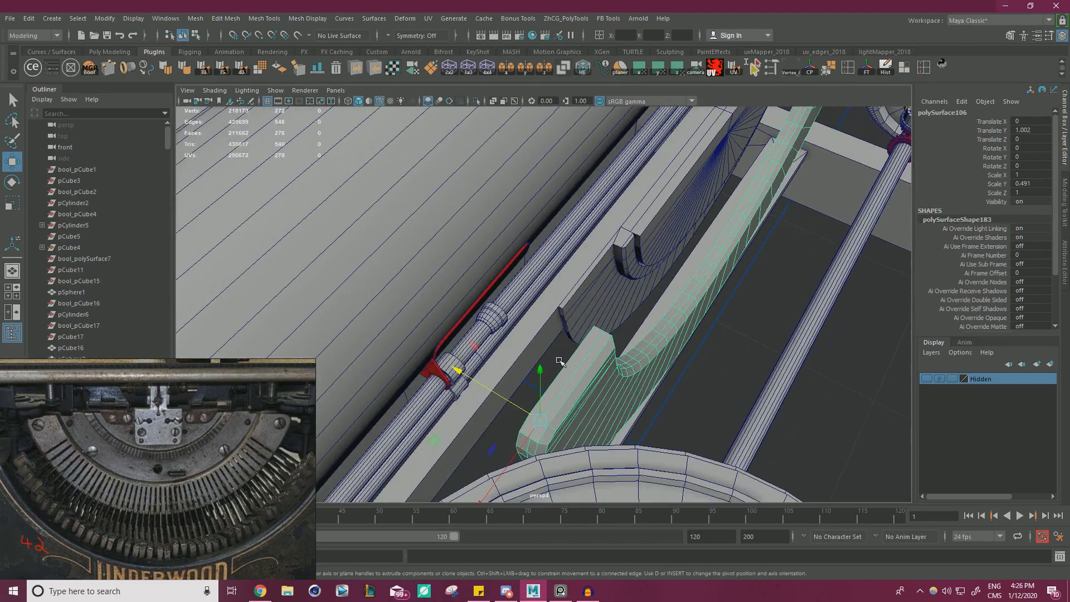
Snap the outermost band's pivot to its back corner and snap the band back to Translate Y 0.049.
{"action": "key", "text": "d"}
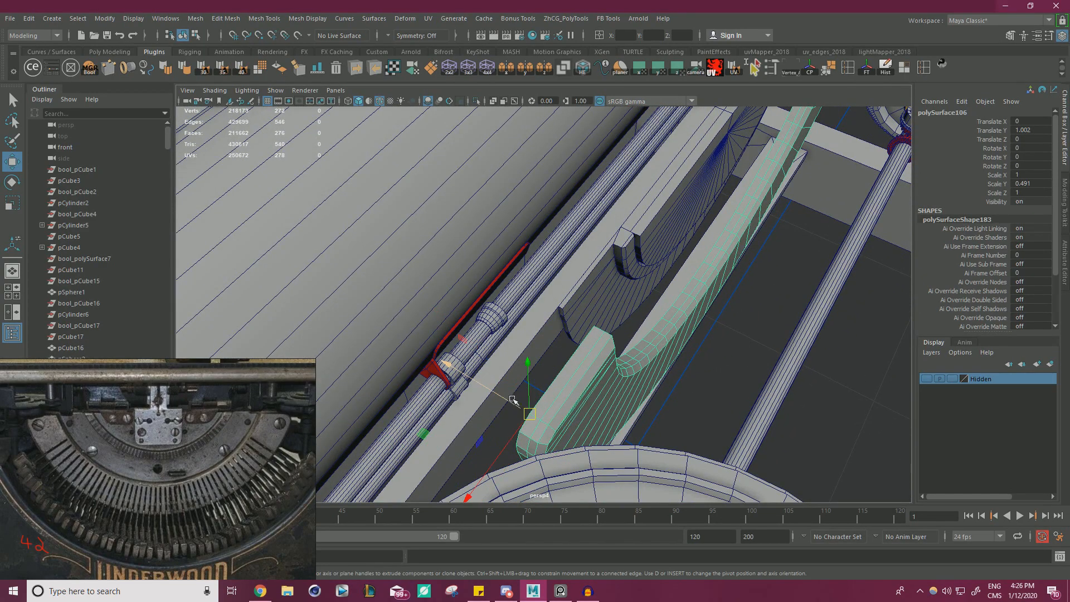
{"action": "key", "text": "v"}
{"action": "left_click_drag", "start_coordinate": [509, 399], "coordinate": [506, 306]}
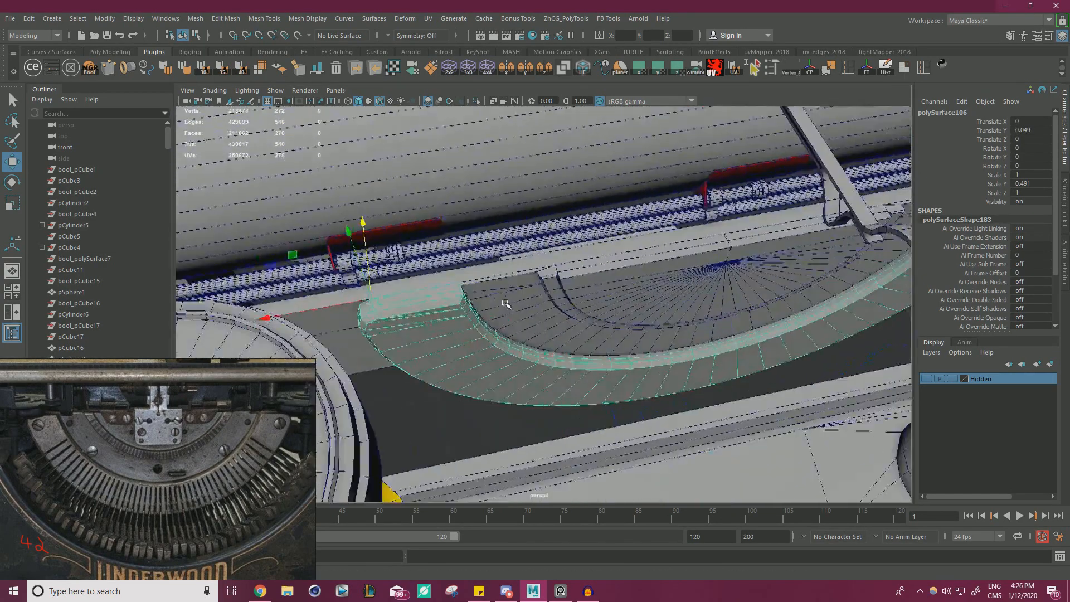
Select the inner half-disc, the middle band and the outermost band together and isolate them in the viewport.
{"action": "left_click", "coordinate": [589, 294]}
{"action": "left_click", "coordinate": [531, 332], "text": "shift"}
{"action": "left_click", "coordinate": [422, 334], "text": "shift"}
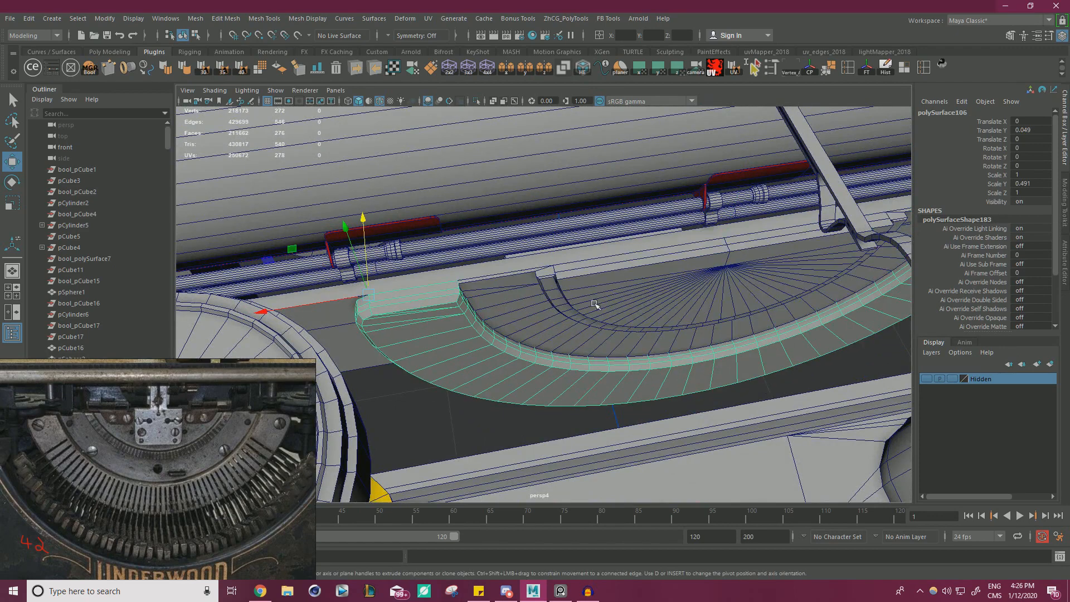
{"action": "left_click", "coordinate": [622, 296]}
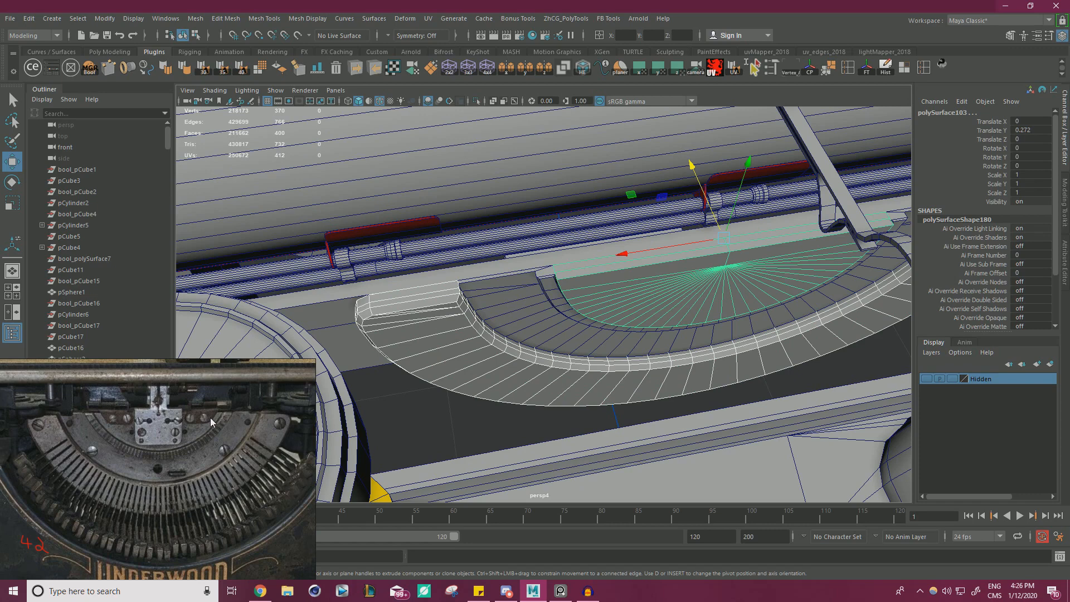
{"action": "left_click", "coordinate": [497, 310]}
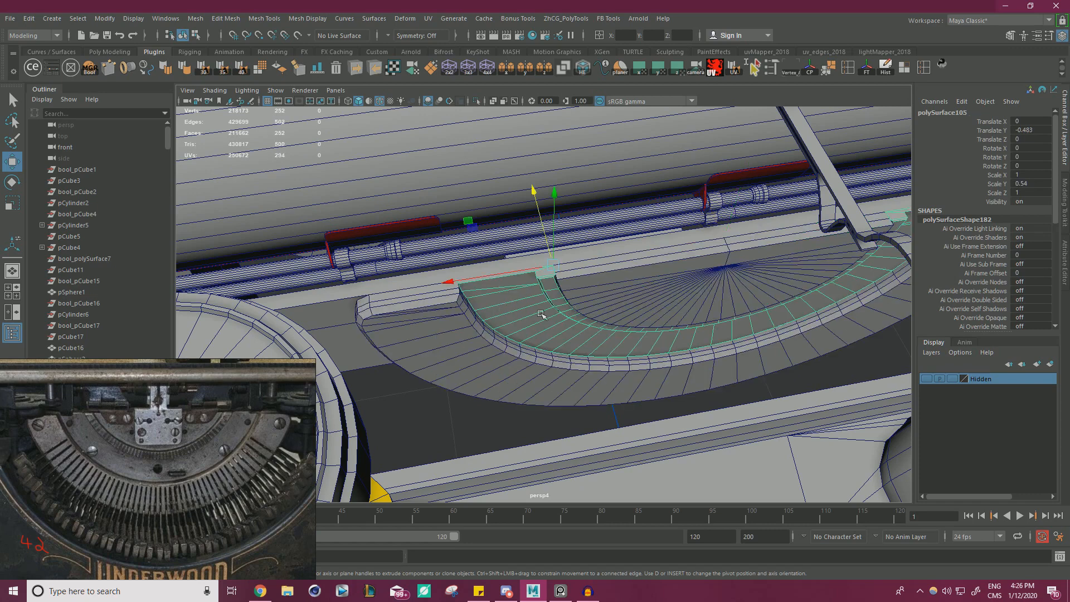
{"action": "left_click", "coordinate": [612, 307]}
{"action": "left_click", "coordinate": [519, 335], "text": "shift"}
{"action": "left_click", "coordinate": [483, 363], "text": "shift"}
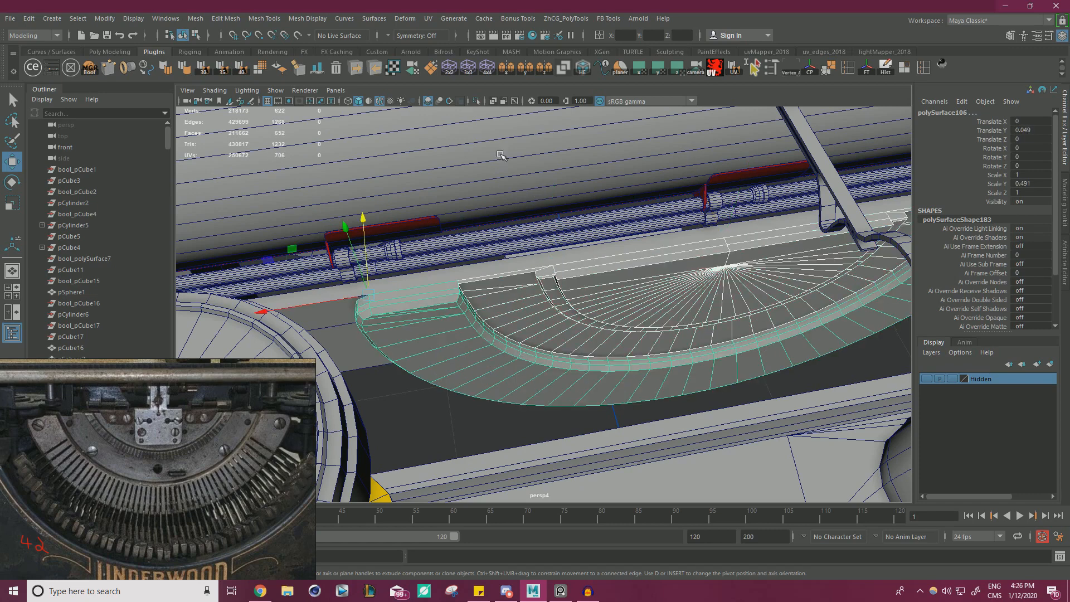
{"action": "left_click", "coordinate": [476, 102]}
Shift the middle band in depth to Translate Y -0.212 and check its fit against the neighbouring bands.
{"action": "left_click_drag", "start_coordinate": [505, 246], "coordinate": [676, 290], "text": "alt"}
{"action": "left_click", "coordinate": [620, 232]}
{"action": "left_click_drag", "start_coordinate": [621, 232], "coordinate": [480, 221], "text": "alt"}
{"action": "right_click_drag", "start_coordinate": [480, 220], "coordinate": [584, 248], "text": "alt"}
{"action": "left_click_drag", "start_coordinate": [584, 248], "coordinate": [608, 260], "text": "alt"}
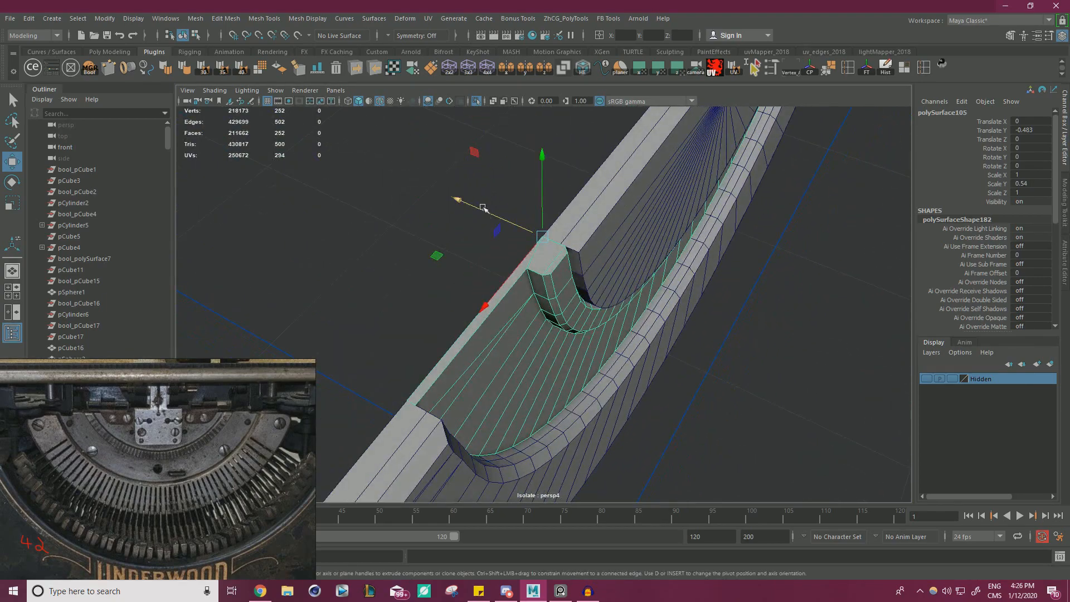
{"action": "left_click_drag", "start_coordinate": [482, 208], "coordinate": [429, 232]}
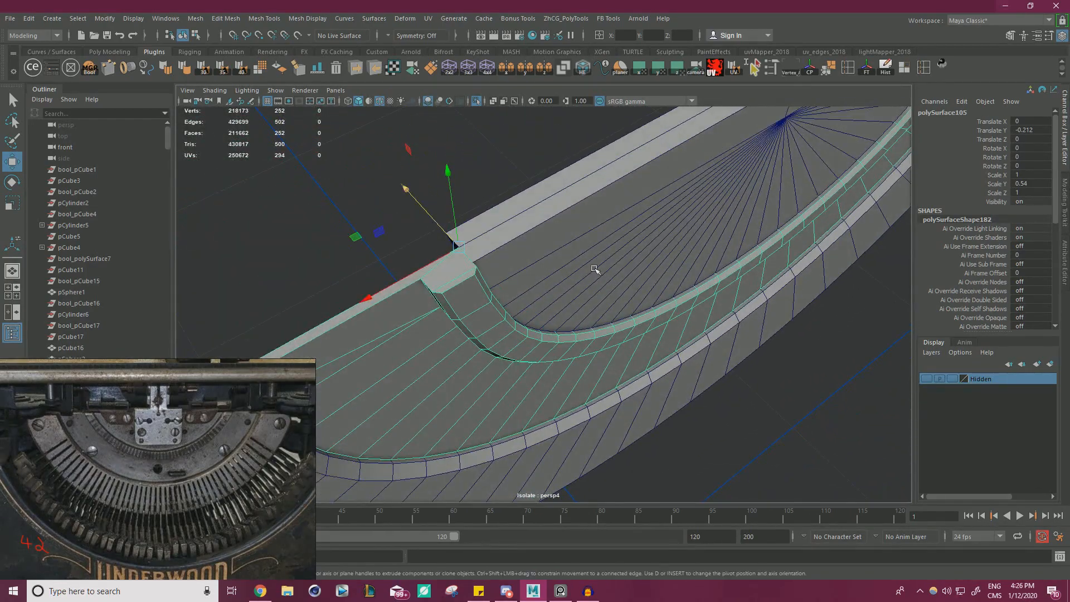
{"action": "left_click_drag", "start_coordinate": [595, 270], "coordinate": [398, 244], "text": "alt"}
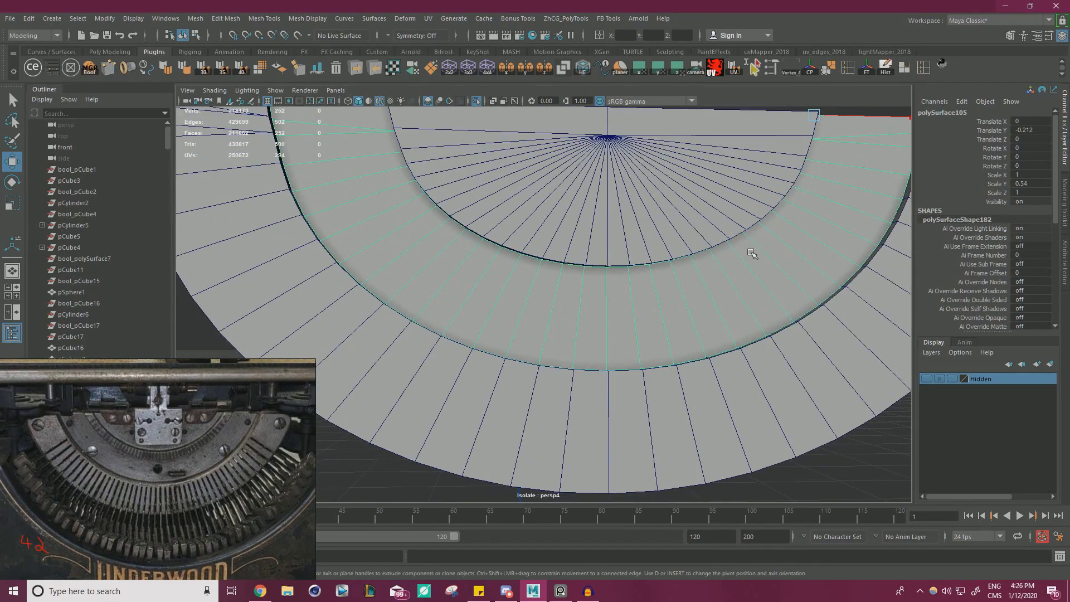
{"action": "left_click_drag", "start_coordinate": [774, 242], "coordinate": [513, 219], "text": "alt"}
Select two matching runs of inner rim faces on the outermost band, one on each side of the centre.
{"action": "right_click_drag", "start_coordinate": [513, 219], "coordinate": [517, 238]}
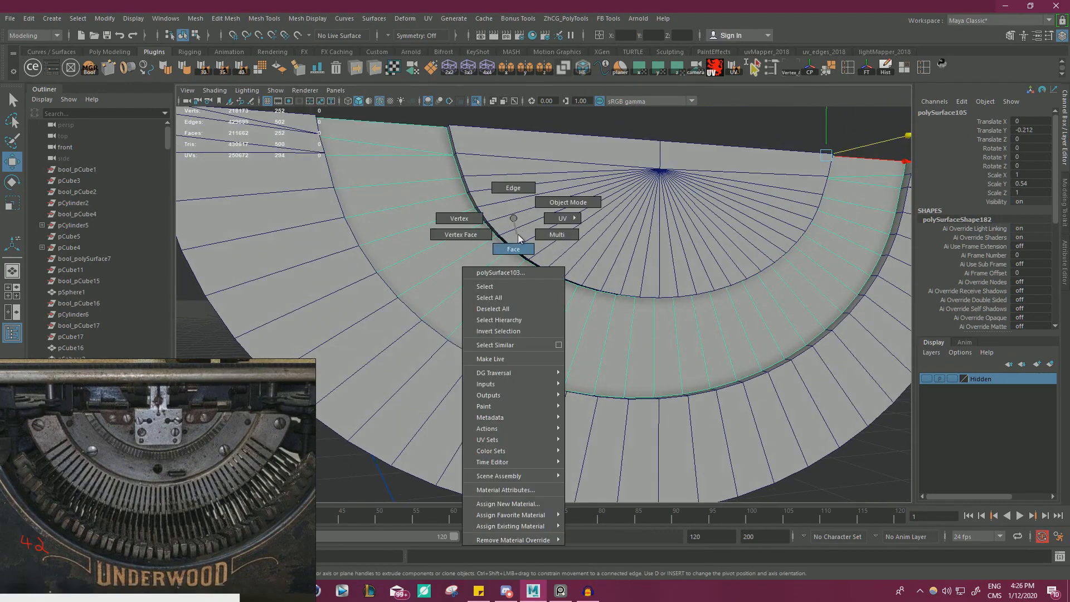
{"action": "right_click_drag", "start_coordinate": [561, 209], "coordinate": [563, 206]}
{"action": "scroll", "coordinate": [448, 276], "scroll_direction": "down", "scroll_amount": 1}
{"action": "left_click_drag", "start_coordinate": [518, 237], "coordinate": [396, 284], "text": "alt"}
{"action": "scroll", "coordinate": [447, 276], "scroll_direction": "up", "scroll_amount": 1}
{"action": "right_click_drag", "start_coordinate": [407, 274], "coordinate": [407, 299]}
{"action": "left_click", "coordinate": [404, 249]}
{"action": "left_click", "coordinate": [494, 341], "text": "shift"}
{"action": "double_click", "coordinate": [494, 341], "text": "shift"}
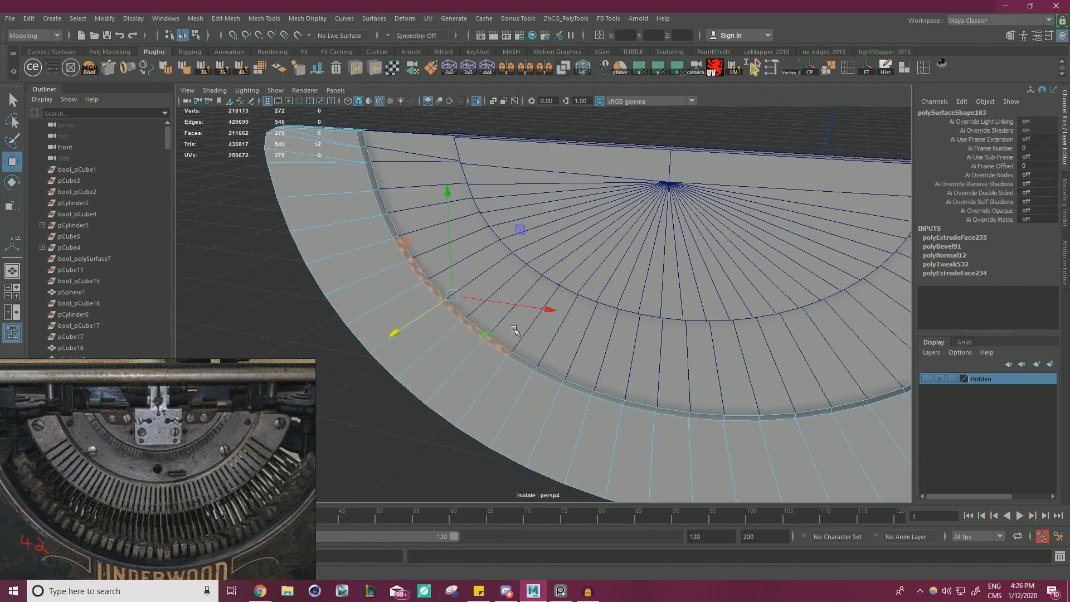
{"action": "left_click_drag", "start_coordinate": [495, 341], "coordinate": [641, 323], "text": "alt"}
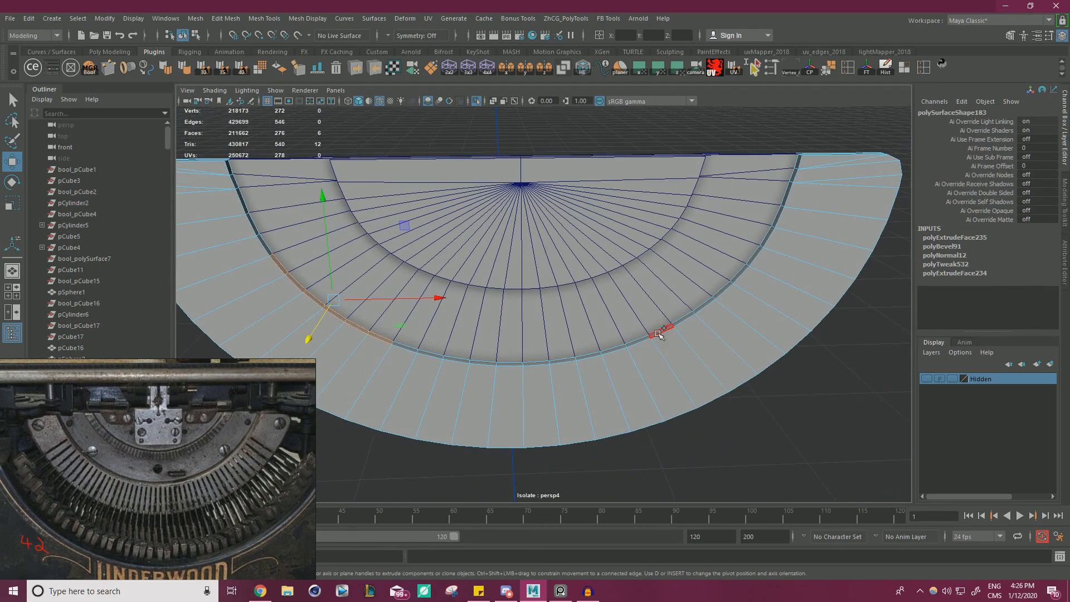
{"action": "left_click", "coordinate": [655, 330], "text": "shift"}
{"action": "double_click", "coordinate": [751, 263], "text": "shift"}
{"action": "left_click_drag", "start_coordinate": [752, 263], "coordinate": [640, 291], "text": "alt"}
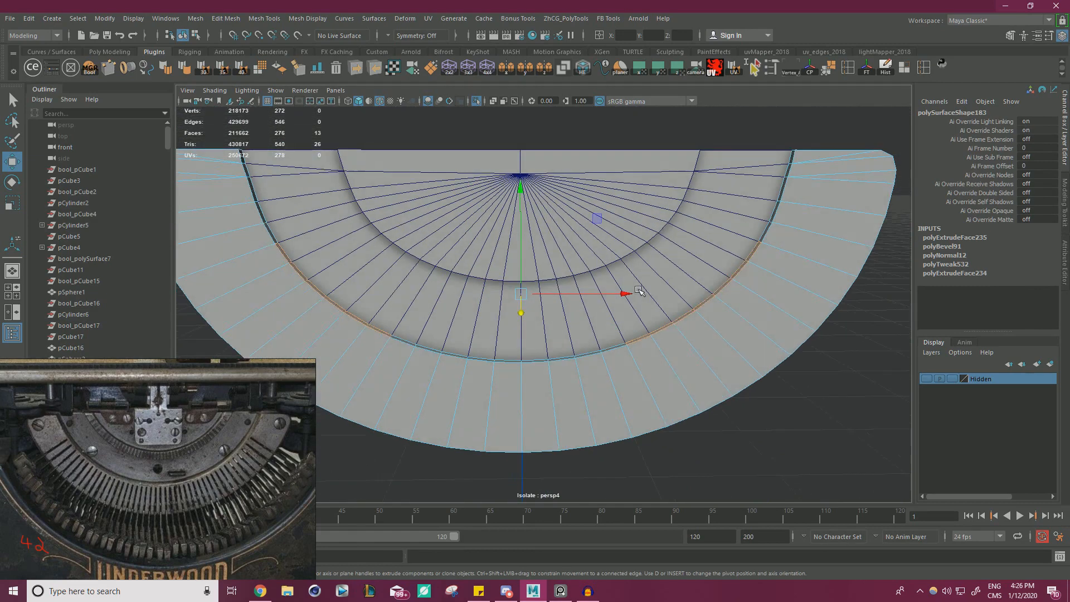
Extrude the selected rim faces with a thickness of 2.7 so they reach inward across the middle band.
{"action": "key", "text": "ctrl+e"}
{"action": "left_click_drag", "start_coordinate": [669, 130], "coordinate": [685, 128]}
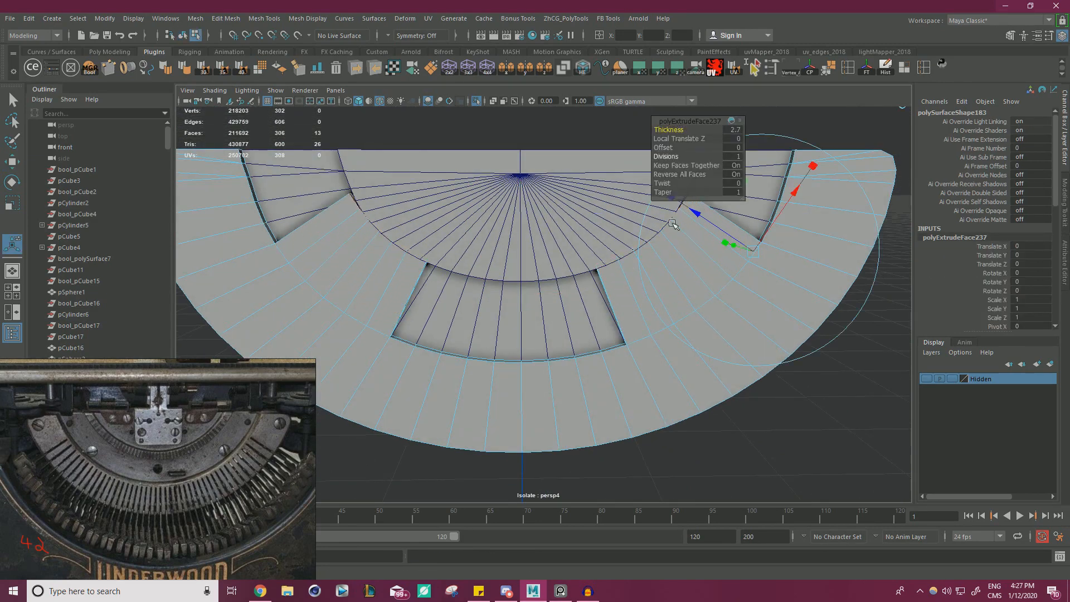
{"action": "right_click_drag", "start_coordinate": [672, 223], "coordinate": [479, 304], "text": "alt"}
{"action": "left_click_drag", "start_coordinate": [479, 303], "coordinate": [514, 292], "text": "alt"}
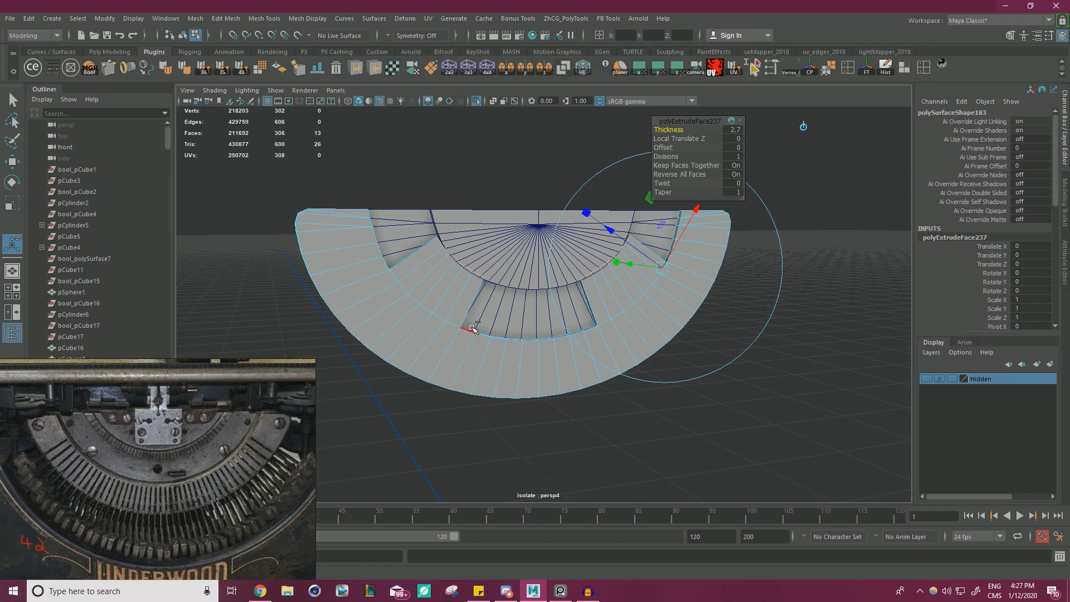
Undo the two-sided rim extrusion and select the outermost band as a whole object.
{"action": "key", "text": "ctrl+z"}
{"action": "key", "text": "ctrl+z"}
{"action": "key", "text": "w"}
{"action": "key", "text": "F8"}
{"action": "left_click", "coordinate": [771, 318]}
{"action": "left_click", "coordinate": [595, 333]}
{"action": "scroll", "coordinate": [595, 334], "scroll_direction": "down", "scroll_amount": 3}
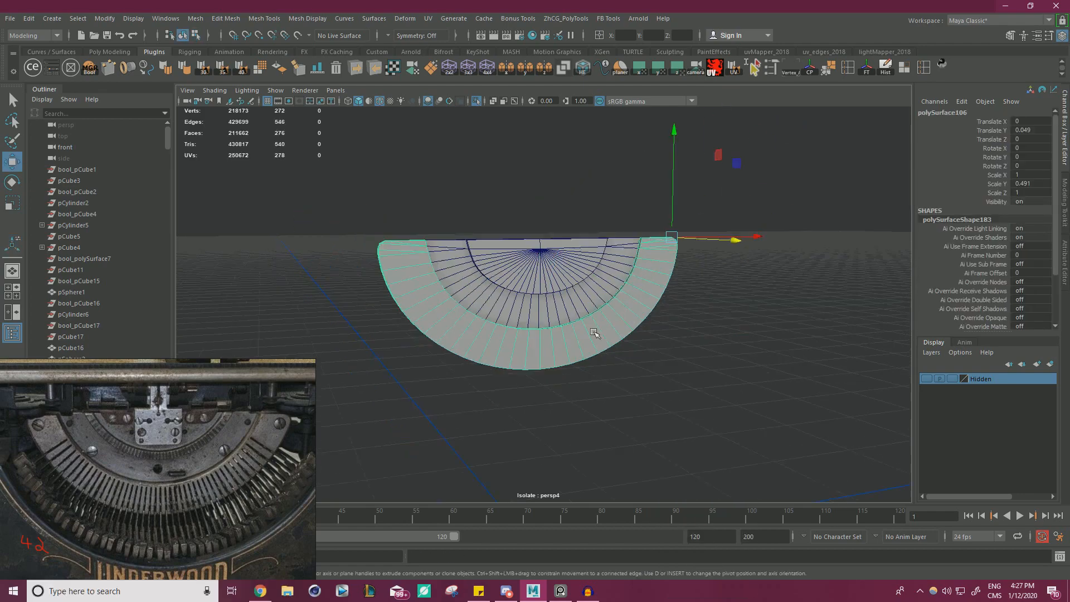
Delete one half of the outermost band, cutting it at the vertical centreline.
{"action": "left_click_drag", "start_coordinate": [593, 334], "coordinate": [763, 296], "text": "alt"}
{"action": "right_click_drag", "start_coordinate": [773, 270], "coordinate": [773, 304]}
{"action": "left_click_drag", "start_coordinate": [832, 429], "coordinate": [560, 163]}
{"action": "key", "text": "Delete"}
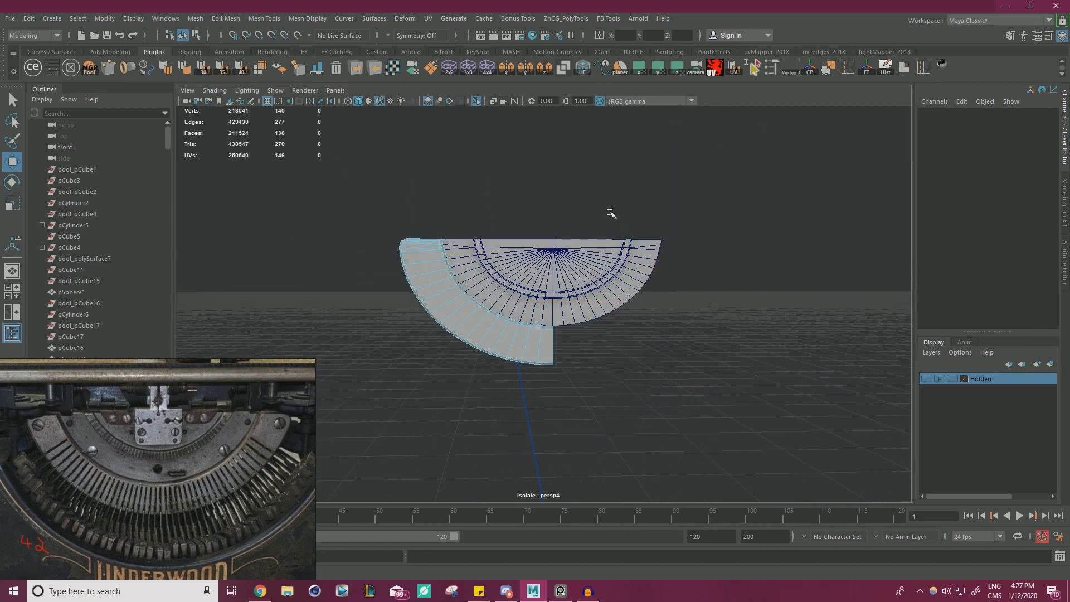
{"action": "right_click_drag", "start_coordinate": [611, 213], "coordinate": [549, 267], "text": "alt"}
{"action": "left_click_drag", "start_coordinate": [496, 301], "coordinate": [652, 344], "text": "alt"}
{"action": "right_click_drag", "start_coordinate": [652, 344], "coordinate": [704, 319], "text": "alt"}
{"action": "right_click_drag", "start_coordinate": [704, 269], "coordinate": [712, 301]}
{"action": "double_click", "coordinate": [711, 303]}
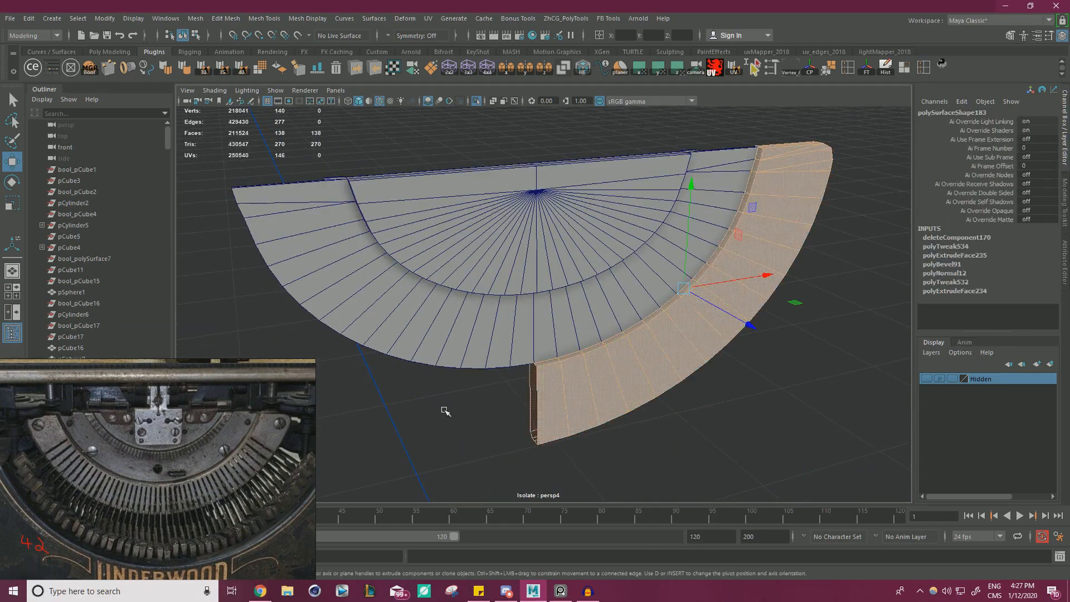
{"action": "right_click_drag", "start_coordinate": [580, 384], "coordinate": [644, 368], "text": "alt"}
{"action": "left_click_drag", "start_coordinate": [645, 368], "coordinate": [593, 356], "text": "alt"}
{"action": "left_click", "coordinate": [593, 357]}
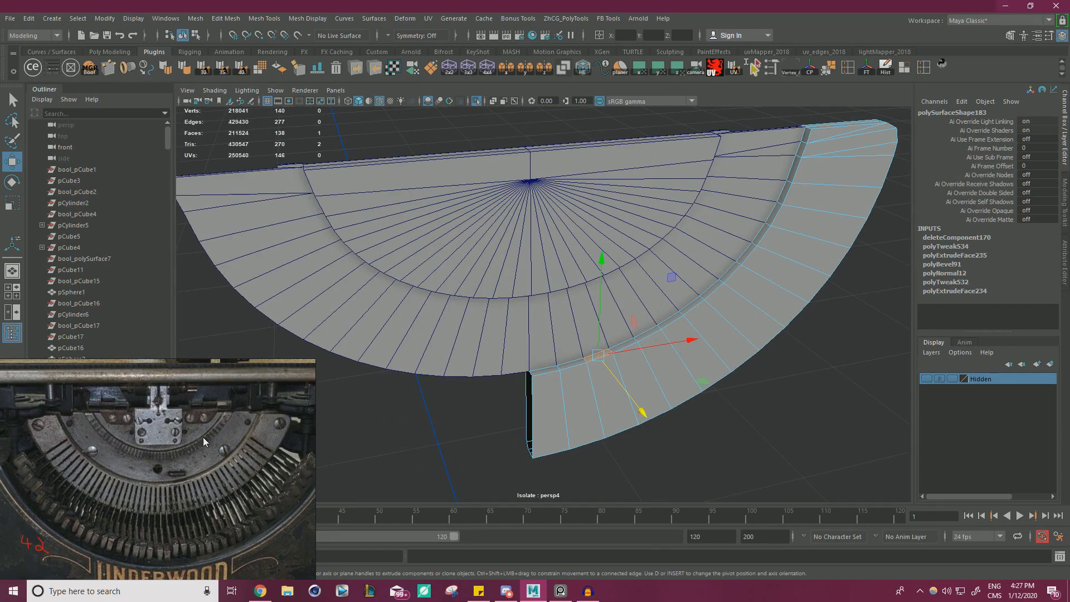
{"action": "left_click_drag", "start_coordinate": [519, 340], "coordinate": [716, 312], "text": "alt"}
{"action": "left_click_drag", "start_coordinate": [454, 323], "coordinate": [477, 330], "text": "alt"}
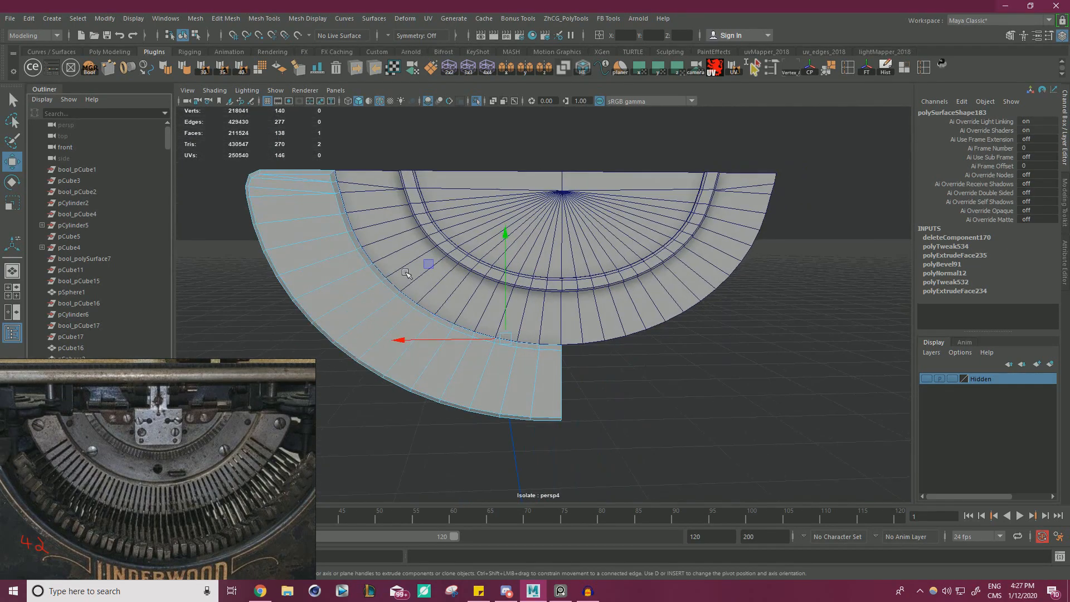
{"action": "left_click", "coordinate": [393, 289]}
{"action": "double_click", "coordinate": [379, 299], "text": "shift"}
{"action": "left_click_drag", "start_coordinate": [384, 301], "coordinate": [630, 324], "text": "alt"}
{"action": "right_click_drag", "start_coordinate": [630, 324], "coordinate": [788, 301], "text": "alt"}
{"action": "left_click_drag", "start_coordinate": [789, 301], "coordinate": [804, 316], "text": "alt"}
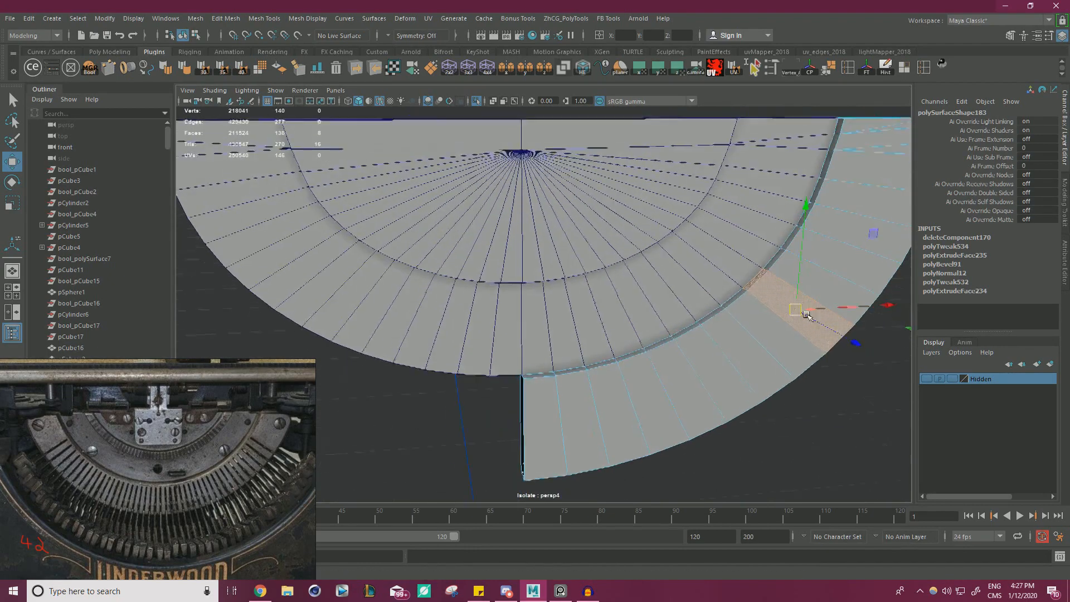
Extrude a run of four inner rim faces on the remaining half band with a thickness of 2.5 toward the inner half-disc.
{"action": "left_click", "coordinate": [770, 260]}
{"action": "double_click", "coordinate": [709, 312], "text": "shift"}
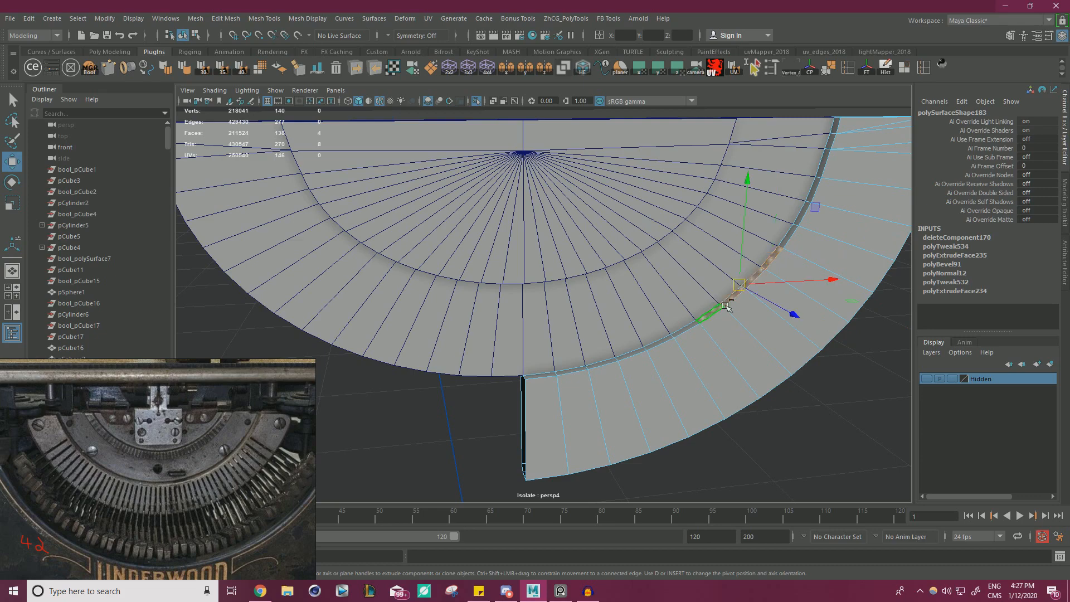
{"action": "right_click_drag", "start_coordinate": [707, 312], "coordinate": [556, 301], "text": "alt"}
{"action": "left_click_drag", "start_coordinate": [555, 301], "coordinate": [561, 308], "text": "alt"}
{"action": "mouse_move", "coordinate": [652, 298]}
{"action": "left_mouse_down", "text": "alt"}
{"action": "mouse_move", "coordinate": [633, 286]}
{"action": "mouse_move", "coordinate": [642, 294]}
{"action": "left_mouse_up", "text": "alt"}
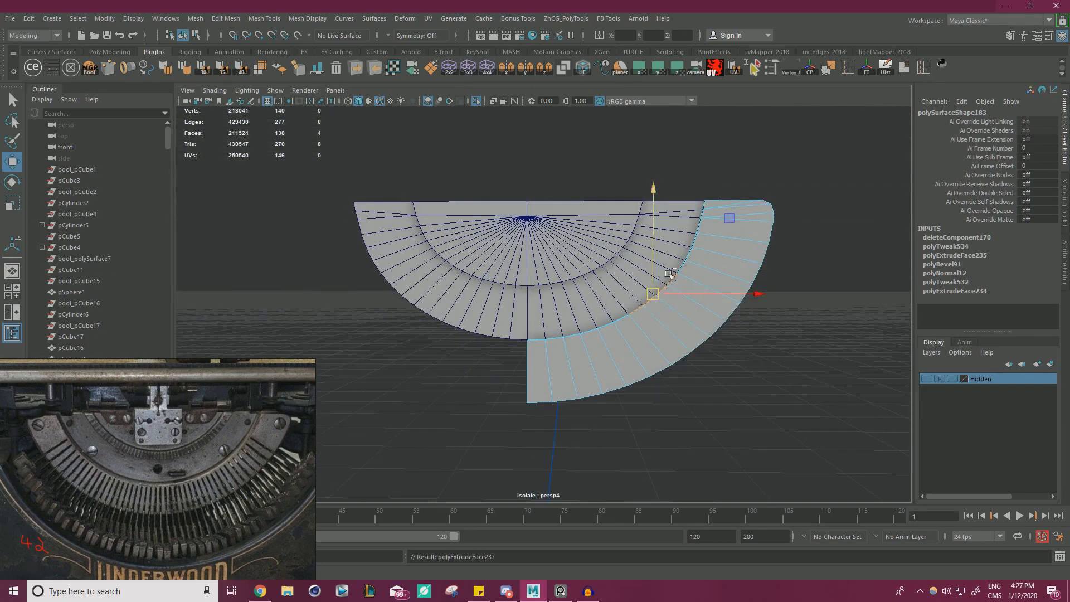
{"action": "key", "text": "ctrl+e"}
{"action": "left_click_drag", "start_coordinate": [664, 129], "coordinate": [665, 128]}
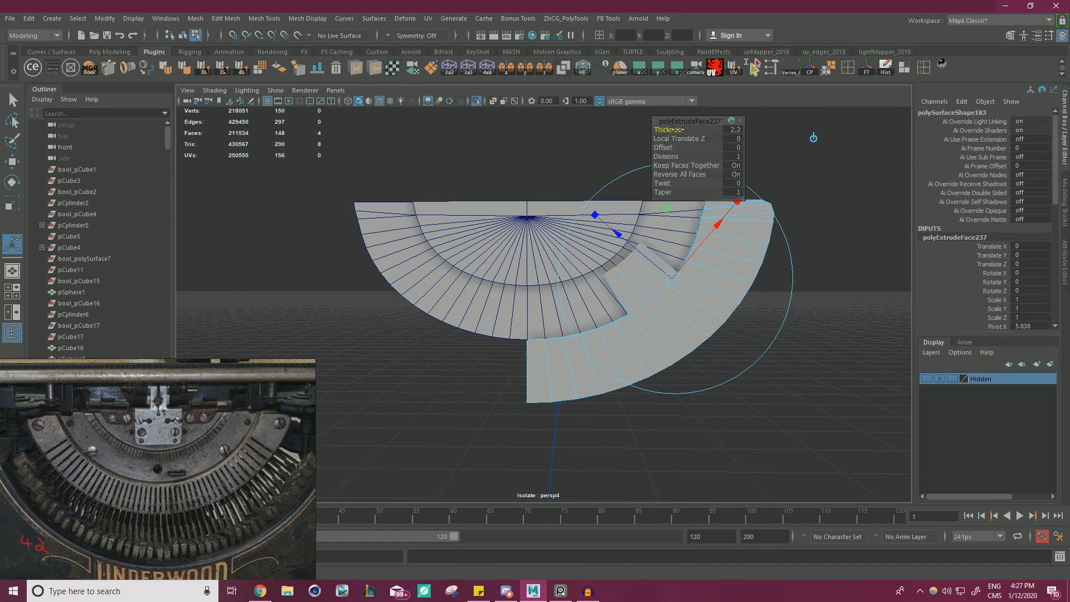
{"action": "scroll", "coordinate": [596, 259], "scroll_direction": "up", "scroll_amount": 6}
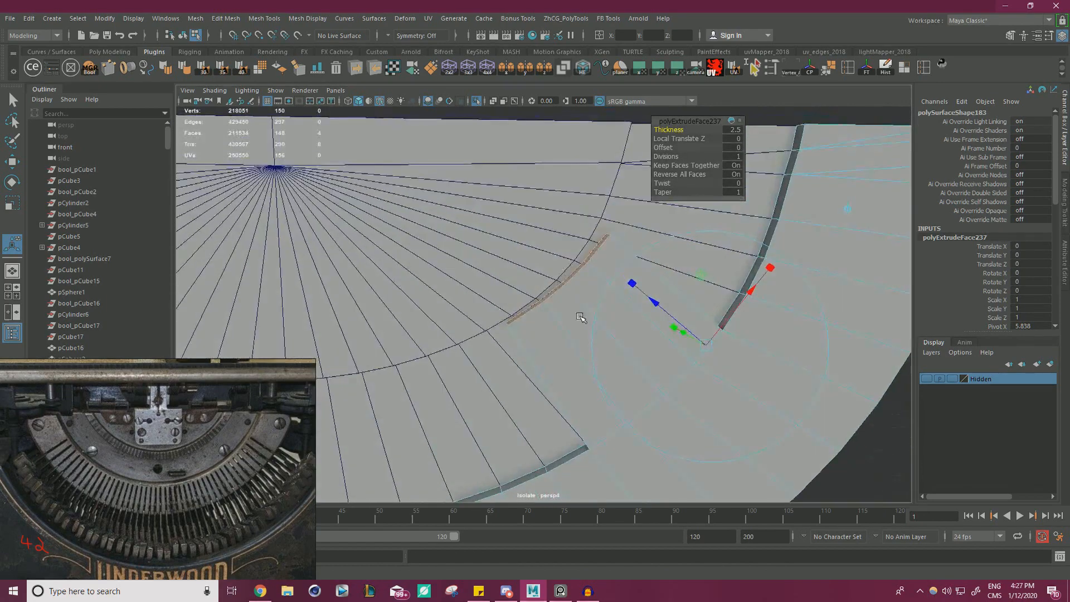
Delete the four end faces of the extruded arm where it meets the inner half-disc.
{"action": "left_click", "coordinate": [633, 238]}
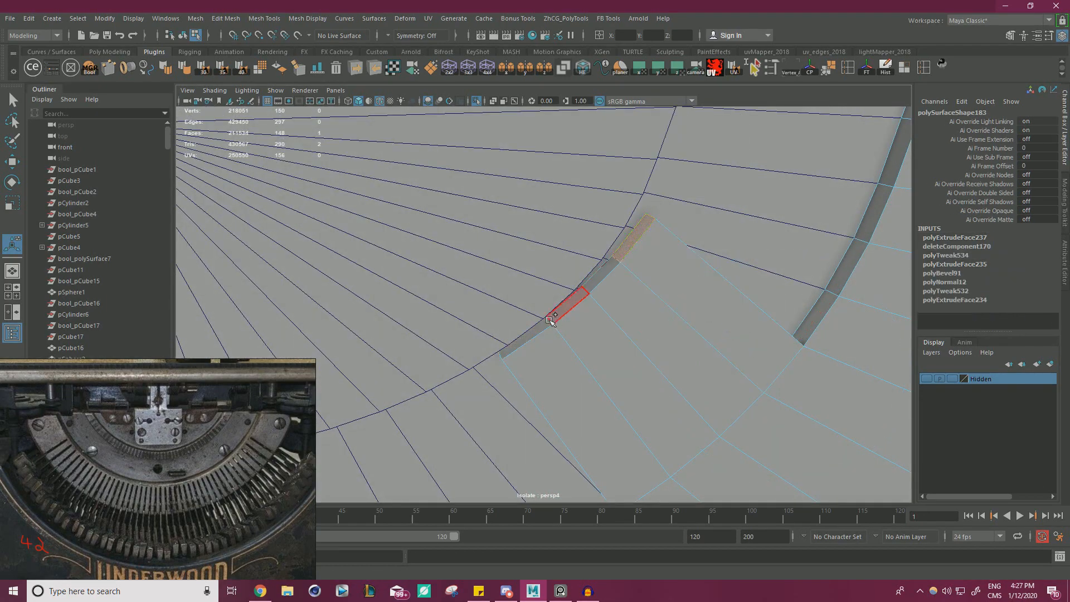
{"action": "double_click", "coordinate": [534, 328], "text": "shift"}
{"action": "key", "text": "Delete"}
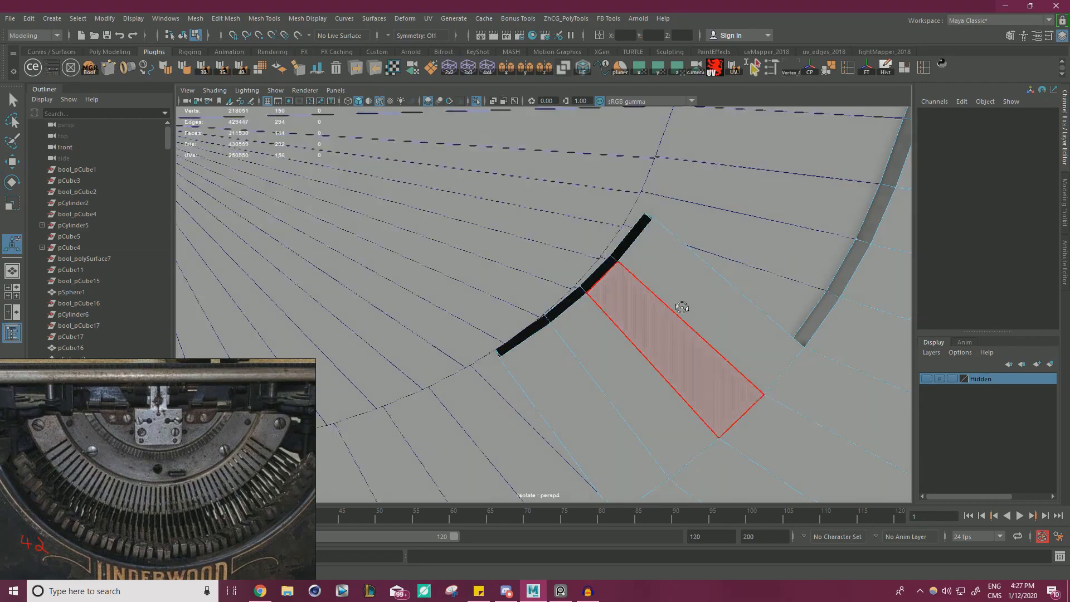
{"action": "left_click_drag", "start_coordinate": [680, 306], "coordinate": [626, 322], "text": "alt"}
{"action": "right_click_drag", "start_coordinate": [543, 269], "coordinate": [590, 254]}
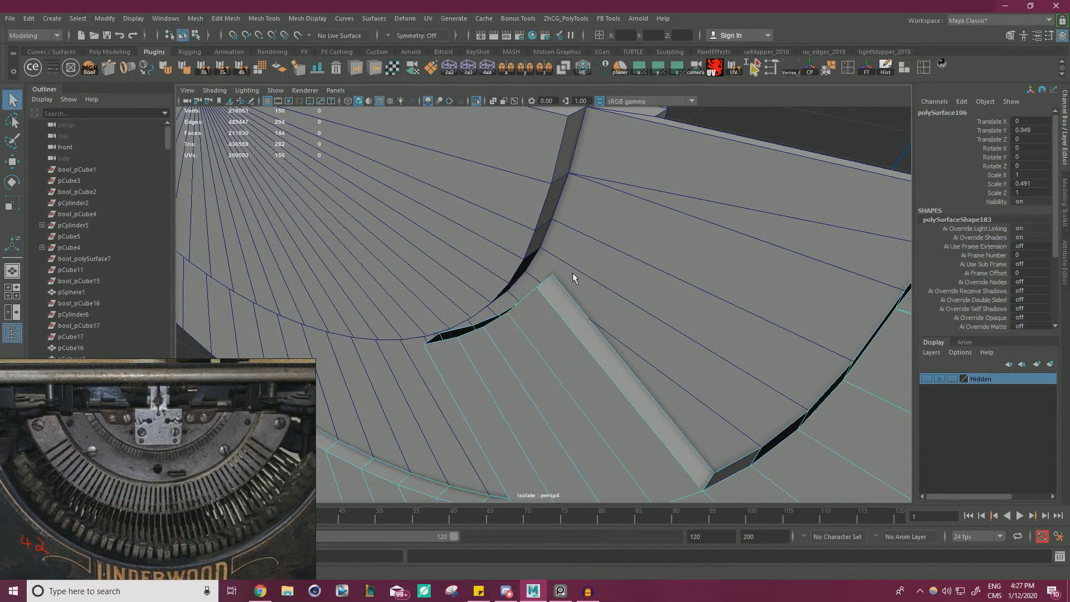
Isolate only the inner half-disc and the outermost half band, and check how the arm's open end meets the disc.
{"action": "left_click", "coordinate": [478, 240]}
{"action": "left_click", "coordinate": [533, 318], "text": "shift"}
{"action": "key", "text": "w"}
{"action": "key", "text": "ctrl+1"}
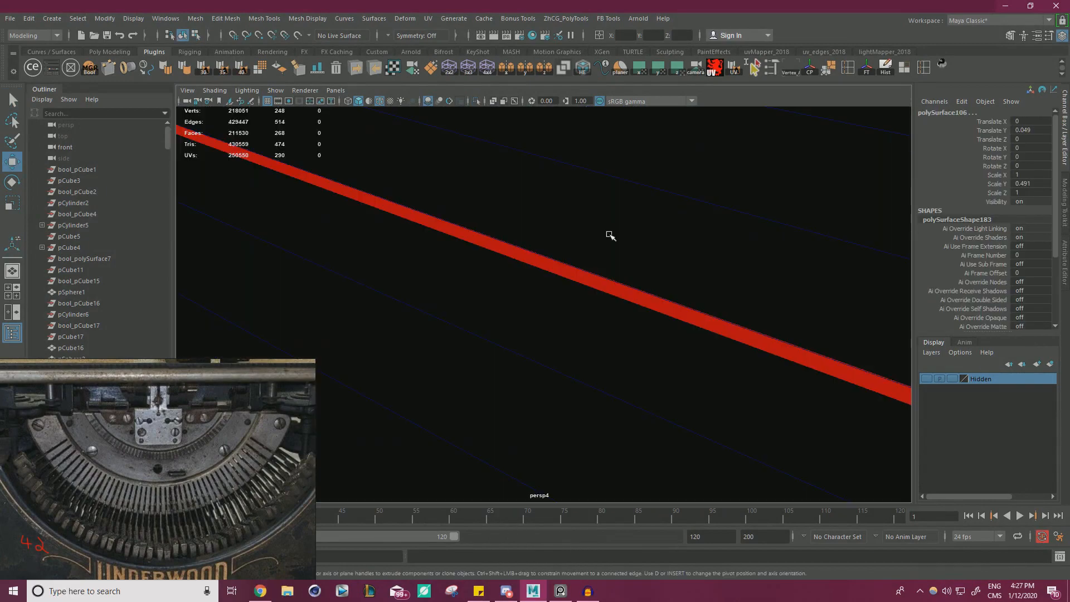
{"action": "left_click", "coordinate": [475, 100]}
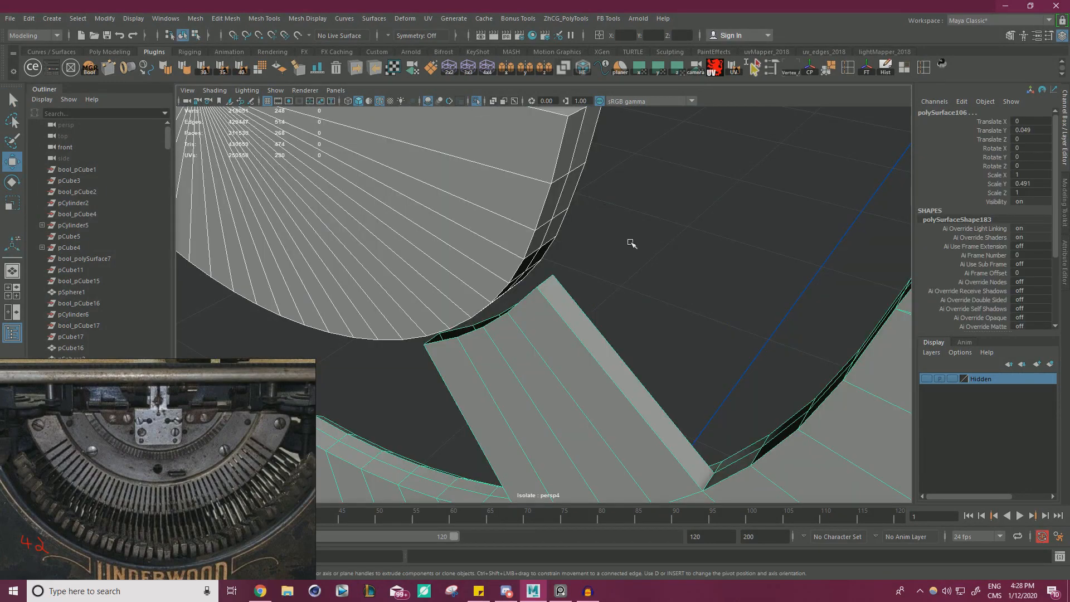
{"action": "key", "text": "f"}
{"action": "right_click_drag", "start_coordinate": [666, 267], "coordinate": [800, 296], "text": "alt"}
{"action": "left_click_drag", "start_coordinate": [800, 295], "coordinate": [620, 267], "text": "alt"}
{"action": "right_click_drag", "start_coordinate": [619, 267], "coordinate": [680, 251], "text": "alt"}
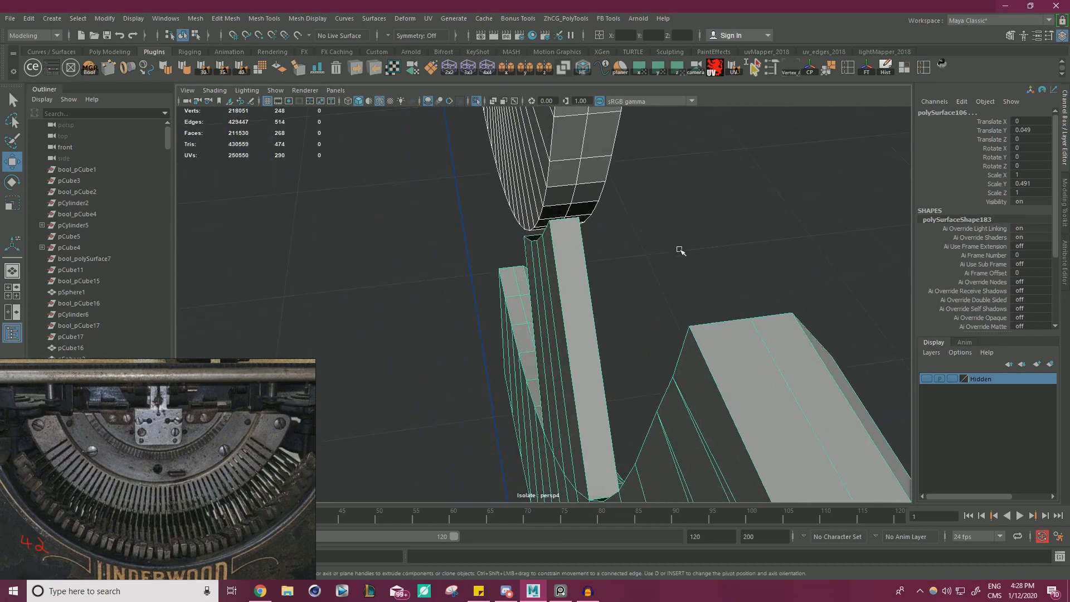
Delete the four front rim faces of the inner half-disc that lie opposite the arm's open end.
{"action": "left_click_drag", "start_coordinate": [681, 251], "coordinate": [526, 232], "text": "alt"}
{"action": "left_click", "coordinate": [528, 220]}
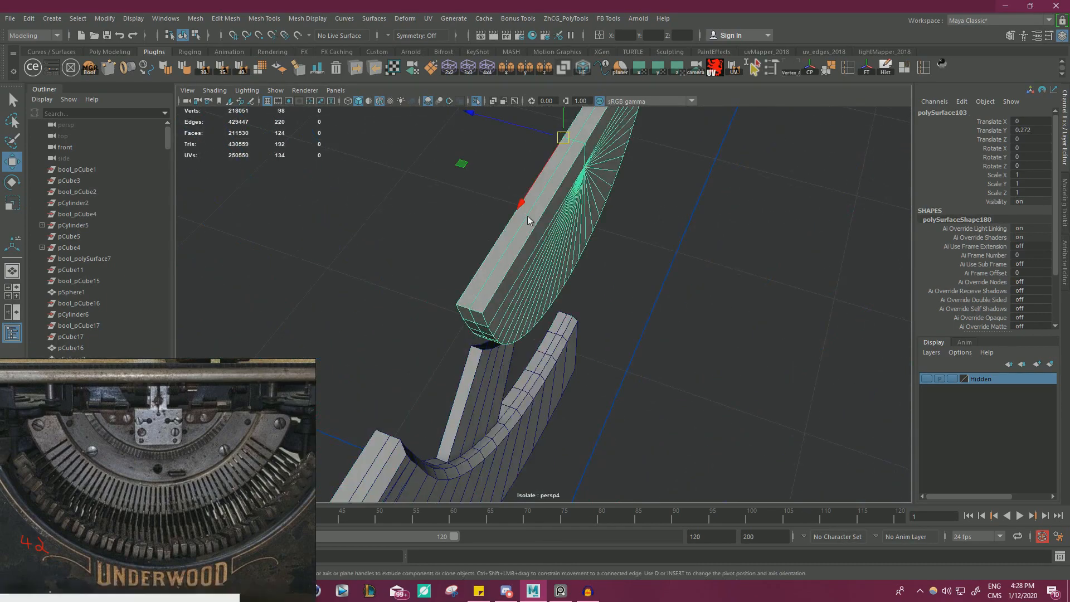
{"action": "right_click_drag", "start_coordinate": [528, 220], "coordinate": [528, 193]}
{"action": "double_click", "coordinate": [516, 238]}
{"action": "left_click_drag", "start_coordinate": [573, 255], "coordinate": [712, 229], "text": "alt"}
{"action": "right_click_drag", "start_coordinate": [704, 205], "coordinate": [703, 240]}
{"action": "left_click", "coordinate": [699, 186]}
{"action": "left_click_drag", "start_coordinate": [701, 187], "coordinate": [668, 306], "text": "alt"}
{"action": "left_click", "coordinate": [656, 309]}
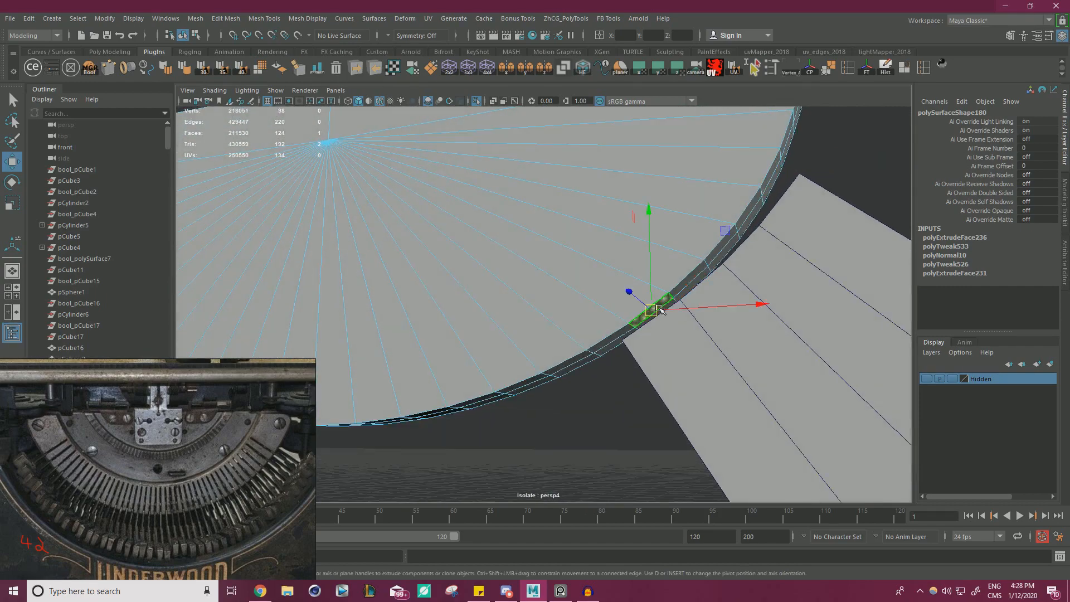
{"action": "left_click", "coordinate": [693, 282], "text": "shift"}
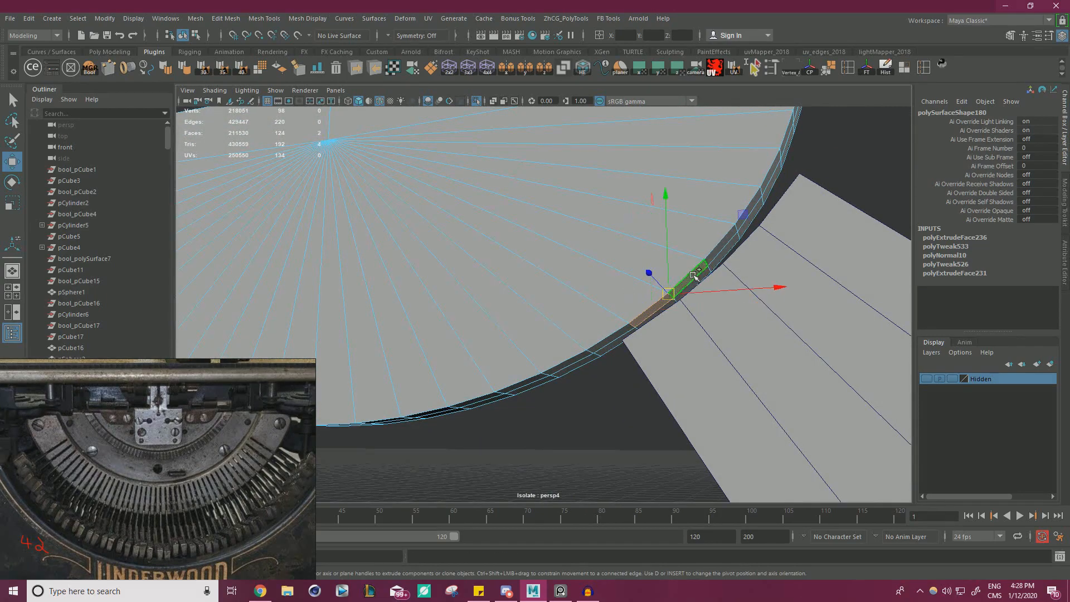
{"action": "left_click", "coordinate": [722, 244], "text": "shift"}
{"action": "left_click", "coordinate": [747, 218], "text": "shift"}
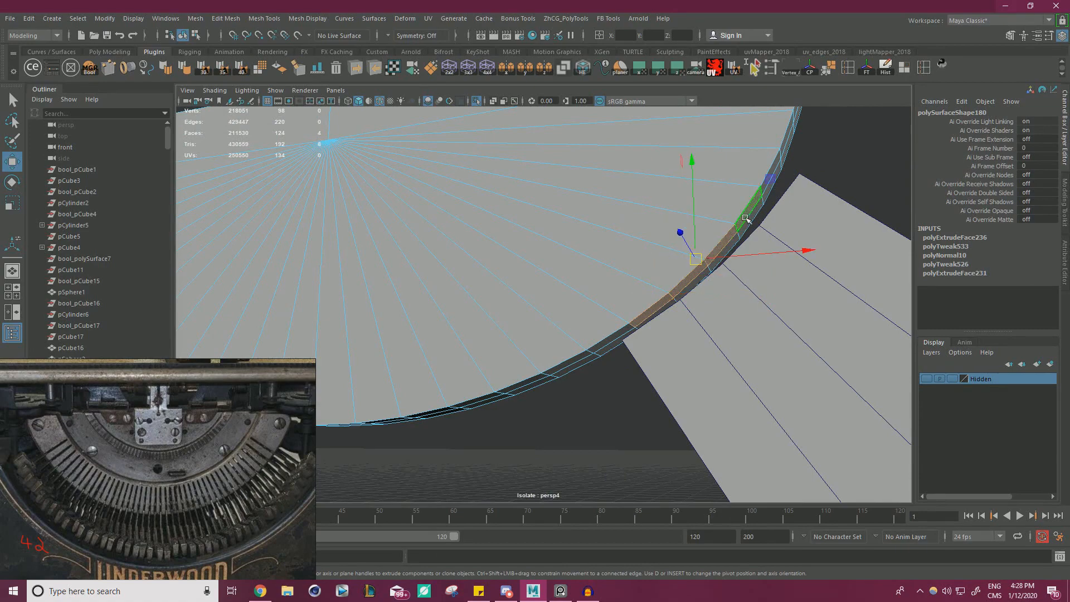
{"action": "key", "text": "Delete"}
Snap the front and back vertices at the arm's lower end corner onto the half-disc's rim vertices.
{"action": "right_click_drag", "start_coordinate": [710, 310], "coordinate": [666, 270]}
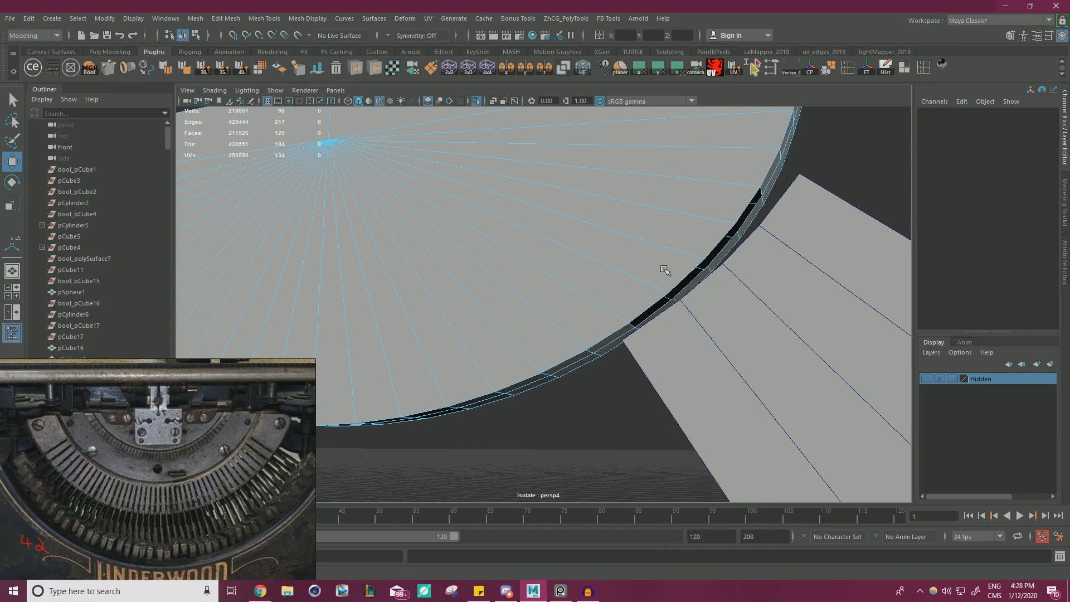
{"action": "left_click", "coordinate": [623, 340]}
{"action": "left_click_drag", "start_coordinate": [674, 345], "coordinate": [763, 337], "text": "alt"}
{"action": "scroll", "coordinate": [764, 339], "scroll_direction": "up", "scroll_amount": 4}
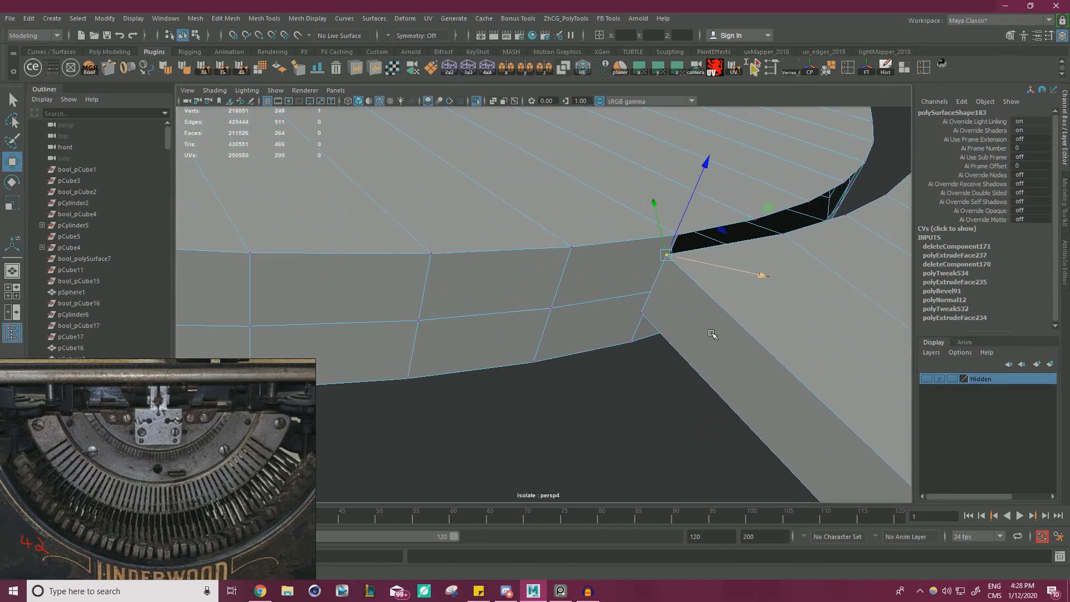
{"action": "left_click", "coordinate": [642, 313]}
{"action": "key", "text": "v"}
{"action": "left_click_drag", "start_coordinate": [642, 313], "coordinate": [654, 292]}
{"action": "left_click", "coordinate": [671, 265]}
{"action": "key", "text": "v"}
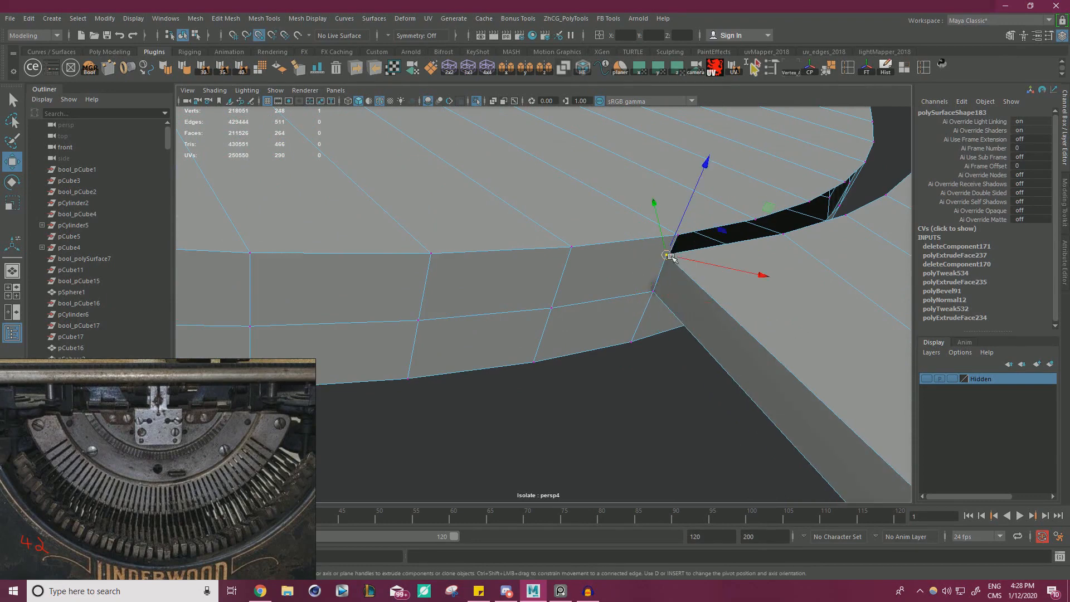
Snap the intermediate vertices along the arm's open end onto the matching rim vertices of the half-disc.
{"action": "left_click_drag", "start_coordinate": [667, 256], "coordinate": [551, 338]}
{"action": "left_click", "coordinate": [600, 373]}
{"action": "key", "text": "v"}
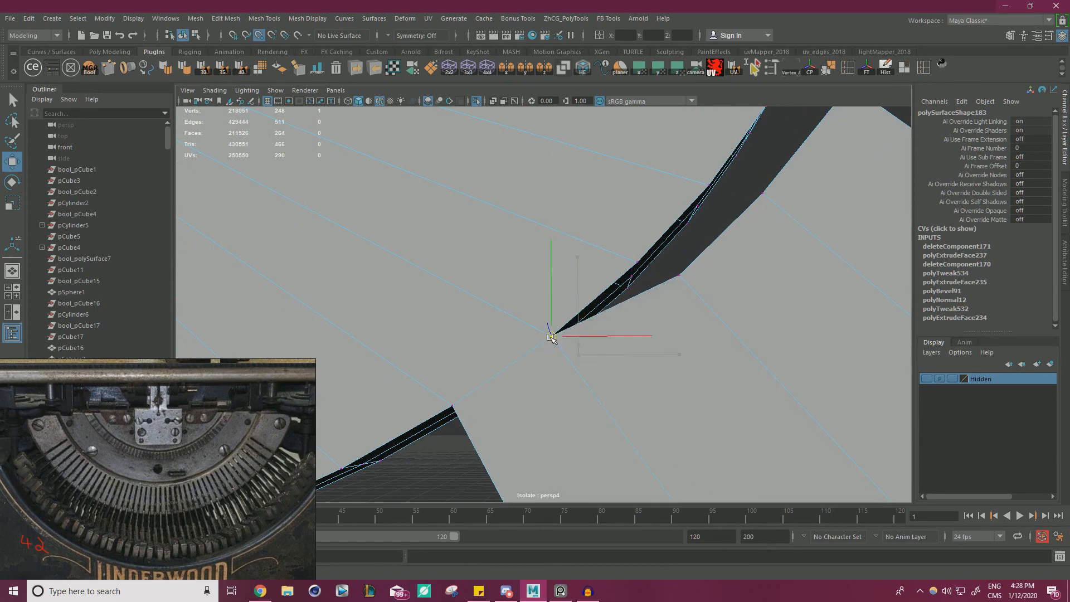
{"action": "mouse_move", "coordinate": [617, 284]}
{"action": "left_mouse_down", "text": "alt"}
{"action": "mouse_move", "coordinate": [643, 330]}
{"action": "mouse_move", "coordinate": [645, 306]}
{"action": "mouse_move", "coordinate": [649, 316]}
{"action": "mouse_move", "coordinate": [602, 299]}
{"action": "mouse_move", "coordinate": [669, 303]}
{"action": "mouse_move", "coordinate": [724, 284]}
{"action": "mouse_move", "coordinate": [617, 270]}
{"action": "left_mouse_up", "text": "alt"}
{"action": "left_click", "coordinate": [650, 329]}
{"action": "key", "text": "v"}
{"action": "left_click", "coordinate": [617, 330]}
{"action": "left_click", "coordinate": [621, 318]}
{"action": "left_click", "coordinate": [739, 274]}
{"action": "key", "text": "v"}
Snap the remaining vertices at the arm's upper end corner onto the half-disc's rim to close the gap.
{"action": "left_click_drag", "start_coordinate": [648, 307], "coordinate": [697, 244], "text": "alt"}
{"action": "left_click", "coordinate": [806, 214]}
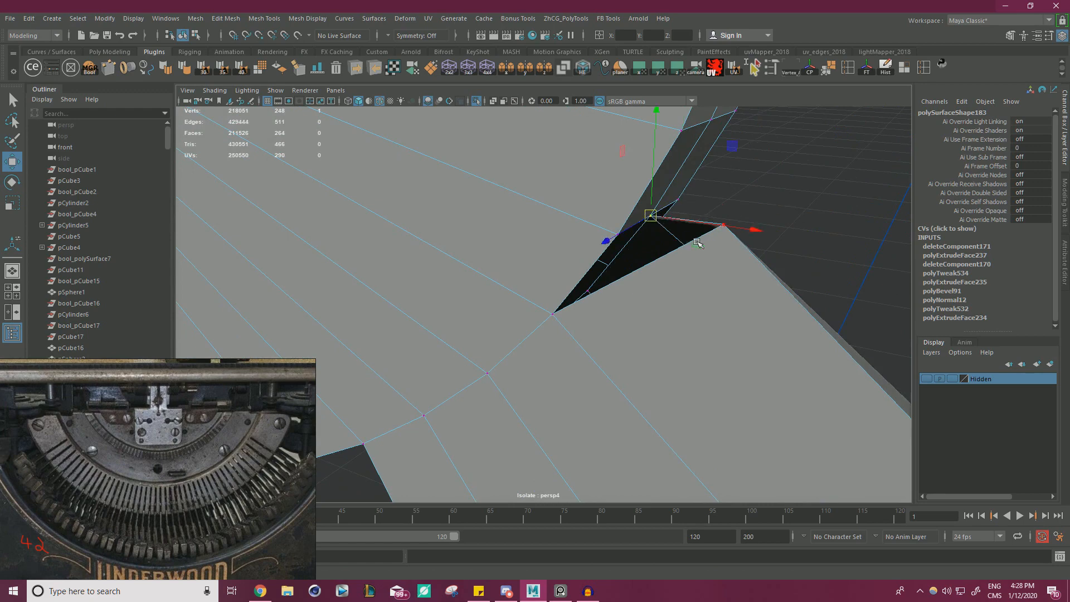
{"action": "left_click", "coordinate": [735, 249]}
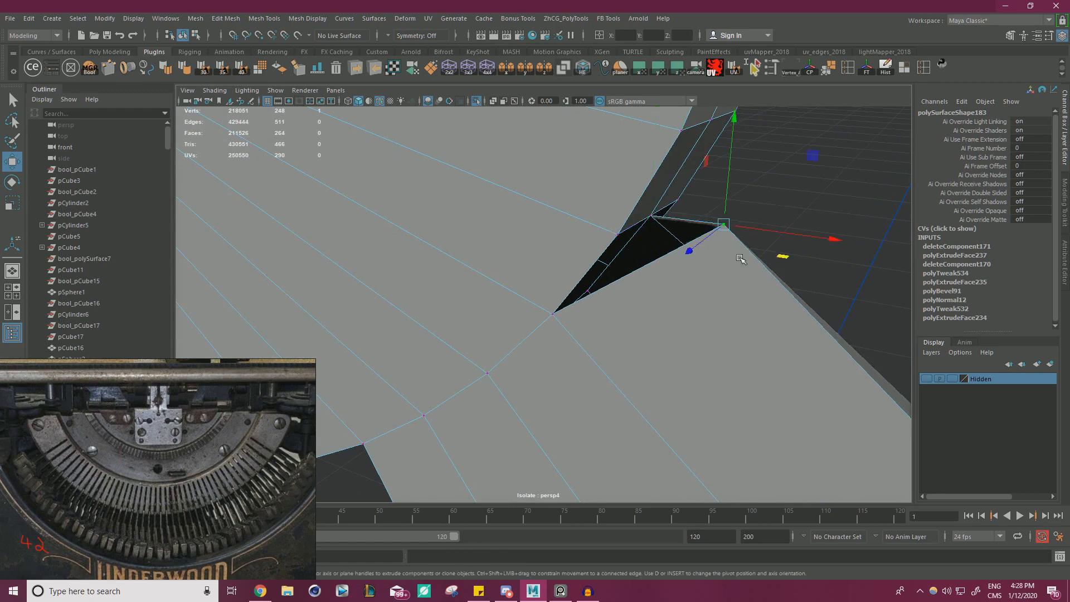
{"action": "left_click_drag", "start_coordinate": [722, 225], "coordinate": [618, 235]}
{"action": "right_click_drag", "start_coordinate": [619, 235], "coordinate": [459, 252], "text": "alt"}
{"action": "left_click_drag", "start_coordinate": [459, 252], "coordinate": [534, 243], "text": "alt"}
{"action": "right_click_drag", "start_coordinate": [535, 243], "coordinate": [484, 258], "text": "alt"}
{"action": "middle_click_drag", "start_coordinate": [545, 272], "coordinate": [593, 224], "text": "alt"}
{"action": "left_click_drag", "start_coordinate": [592, 225], "coordinate": [604, 234], "text": "alt"}
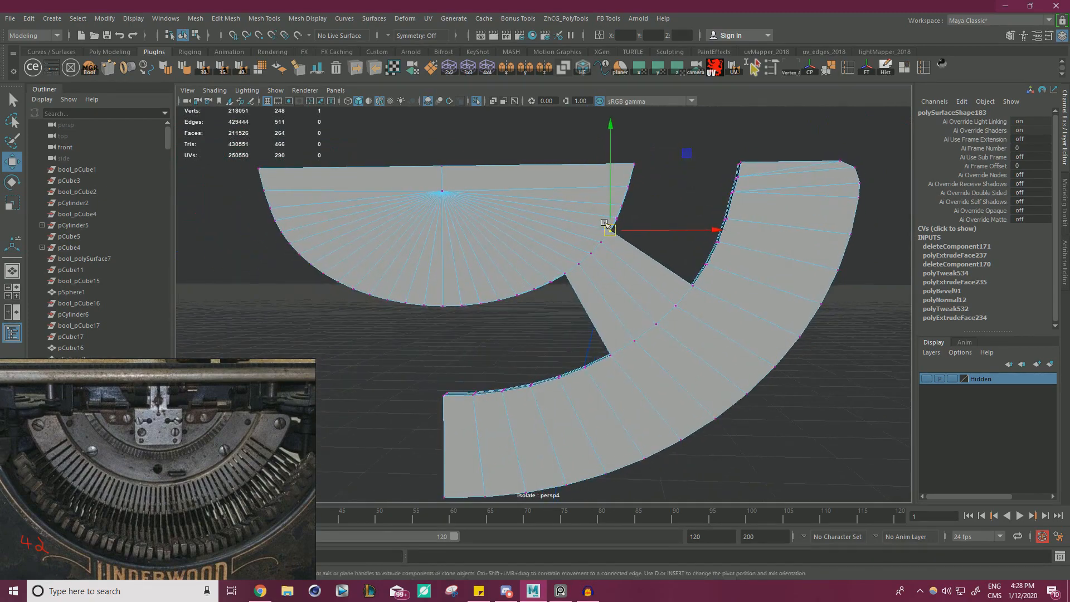
Combine the inner half-disc and the outermost half band into one mesh.
{"action": "right_click_drag", "start_coordinate": [649, 321], "coordinate": [535, 315], "text": "alt"}
{"action": "left_click_drag", "start_coordinate": [749, 428], "coordinate": [480, 167]}
{"action": "right_click_drag", "start_coordinate": [568, 246], "coordinate": [601, 212]}
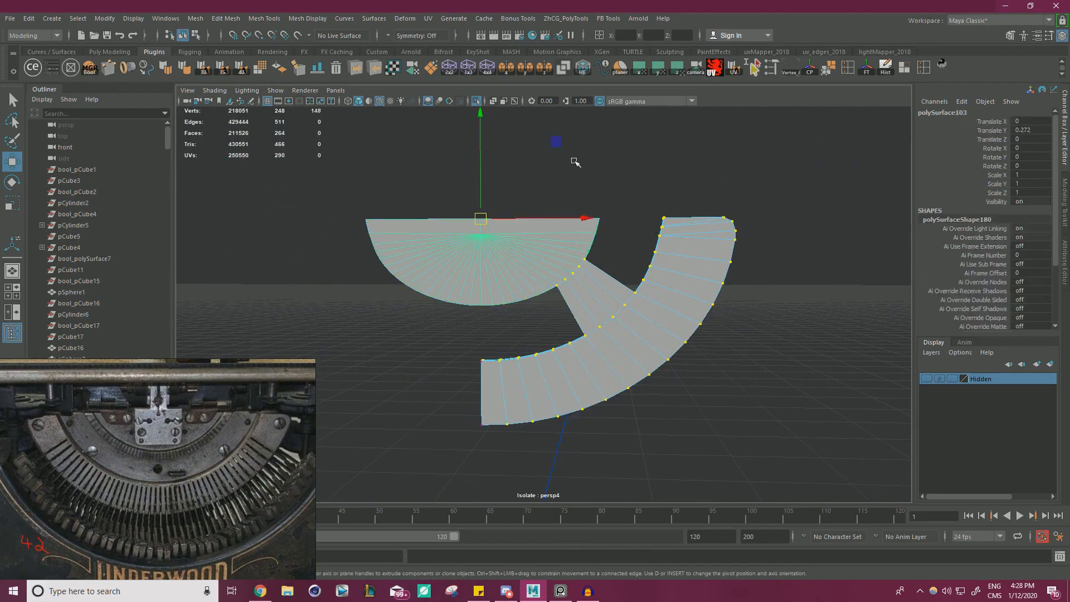
{"action": "left_click", "coordinate": [574, 162]}
{"action": "left_click", "coordinate": [574, 241]}
{"action": "left_click", "coordinate": [671, 309]}
{"action": "left_click", "coordinate": [530, 288], "text": "shift"}
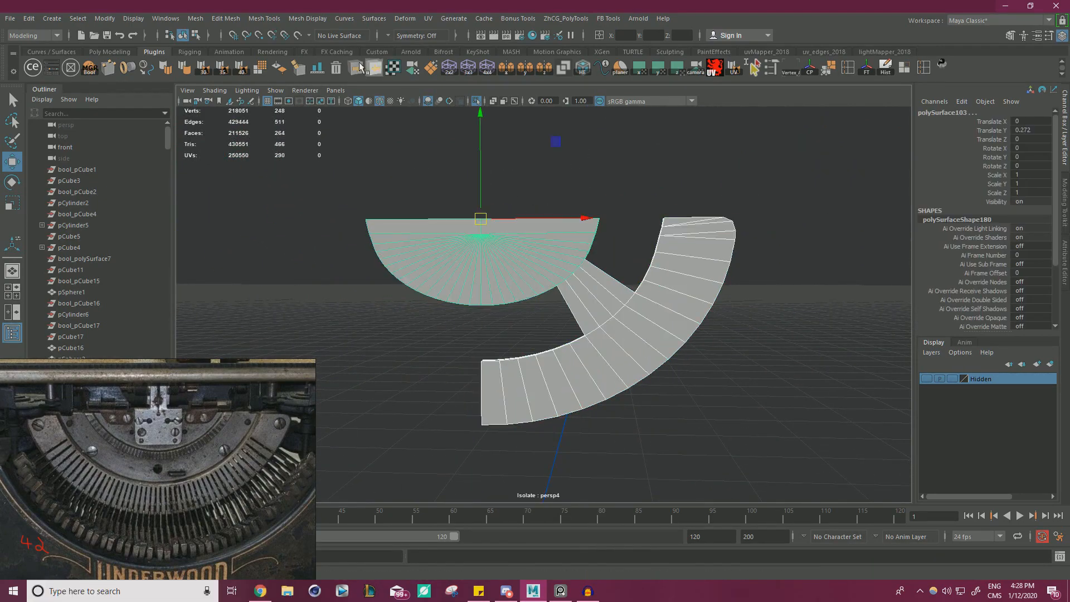
{"action": "left_click", "coordinate": [199, 19]}
{"action": "left_click", "coordinate": [218, 57]}
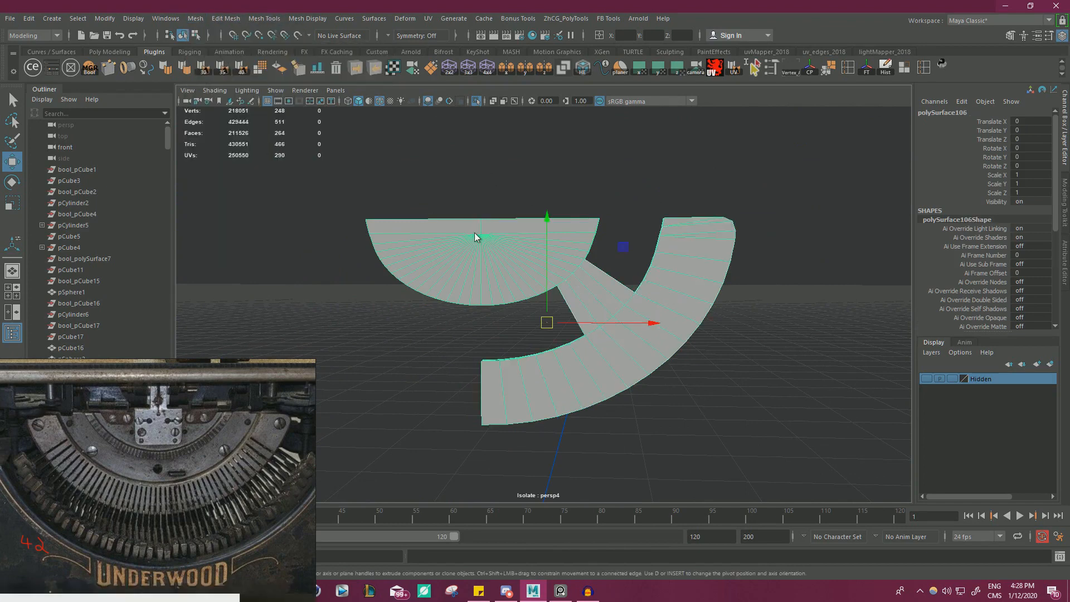
Select all vertices of the combined mesh and merge the coincident ones.
{"action": "right_click_drag", "start_coordinate": [474, 232], "coordinate": [414, 230]}
{"action": "left_click_drag", "start_coordinate": [378, 137], "coordinate": [915, 505]}
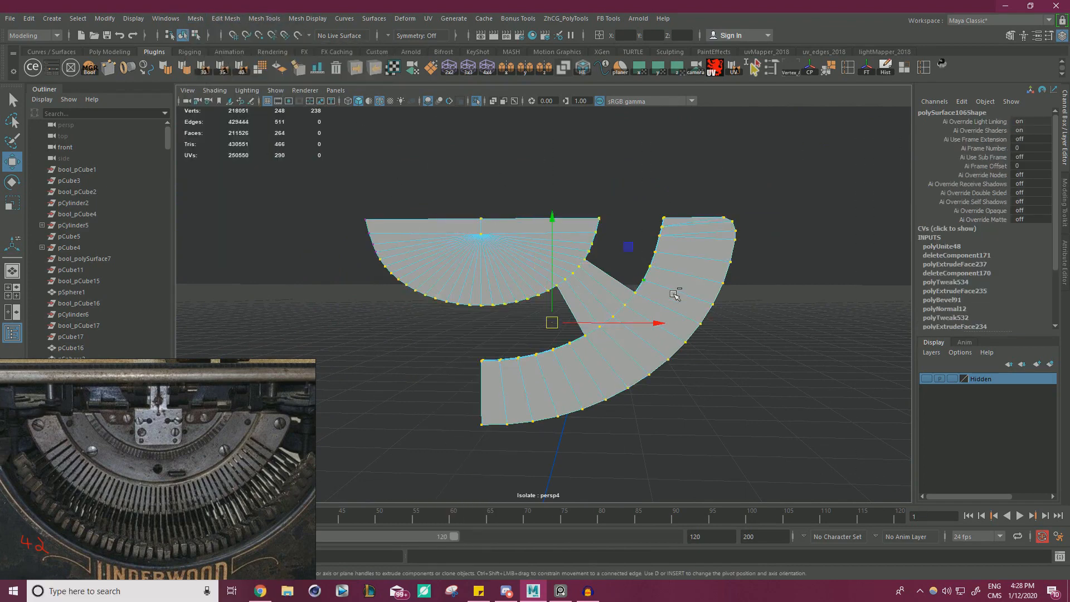
{"action": "right_click_drag", "start_coordinate": [695, 289], "coordinate": [728, 243], "text": "shift"}
Delete the inner half-disc's faces on the side without an arm, up to the vertical centreline.
{"action": "right_click_drag", "start_coordinate": [524, 246], "coordinate": [524, 275]}
{"action": "key", "text": "q"}
{"action": "double_click", "coordinate": [525, 276]}
{"action": "scroll", "coordinate": [525, 276], "scroll_direction": "up", "scroll_amount": 1}
{"action": "left_click_drag", "start_coordinate": [525, 275], "coordinate": [527, 268], "text": "alt"}
{"action": "middle_click_drag", "start_coordinate": [527, 268], "coordinate": [585, 285], "text": "alt"}
{"action": "left_click_drag", "start_coordinate": [528, 343], "coordinate": [522, 332]}
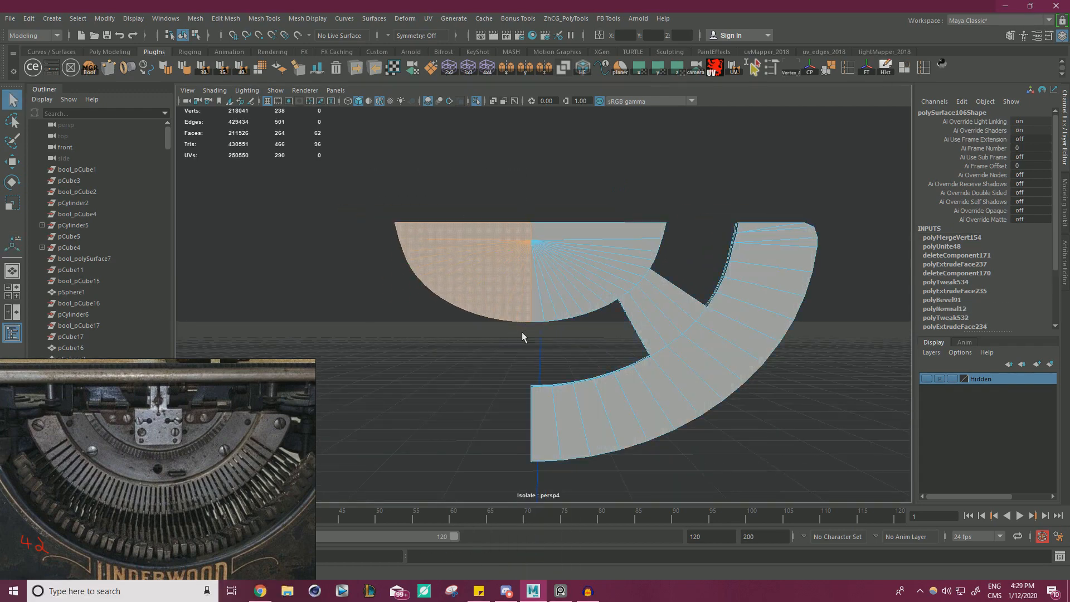
{"action": "key", "text": "Delete"}
{"action": "right_click_drag", "start_coordinate": [552, 270], "coordinate": [607, 254]}
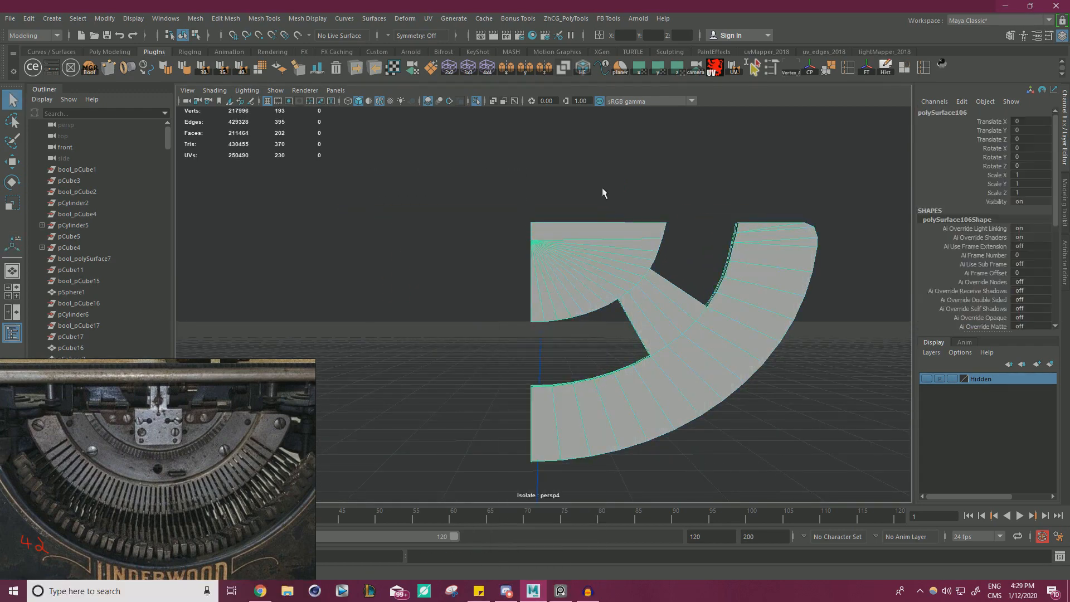
Snap the combined mesh's pivot to its upper corner on the centreline cut.
{"action": "right_click_drag", "start_coordinate": [681, 273], "coordinate": [697, 296]}
{"action": "middle_click_drag", "start_coordinate": [697, 296], "coordinate": [652, 296], "text": "alt"}
{"action": "key", "text": "w"}
{"action": "key", "text": "F8"}
{"action": "key", "text": "F8"}
{"action": "key", "text": "F8"}
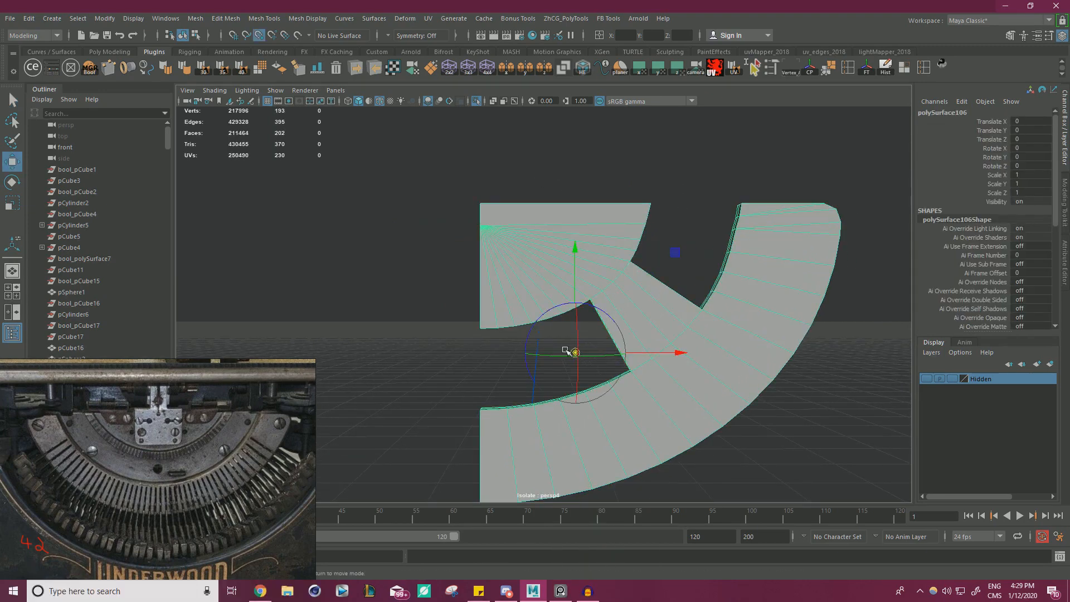
{"action": "left_click_drag", "start_coordinate": [573, 352], "coordinate": [439, 194]}
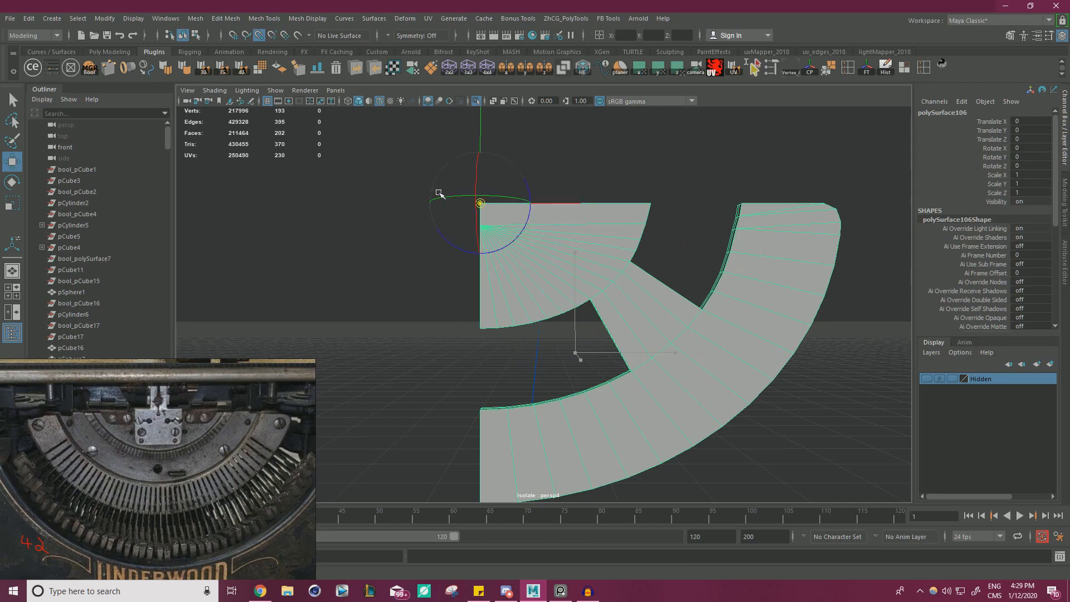
Delete the half mesh's history and mirror it across the vertical centreline to form the full segment.
{"action": "left_click", "coordinate": [884, 70]}
{"action": "left_click", "coordinate": [506, 68]}
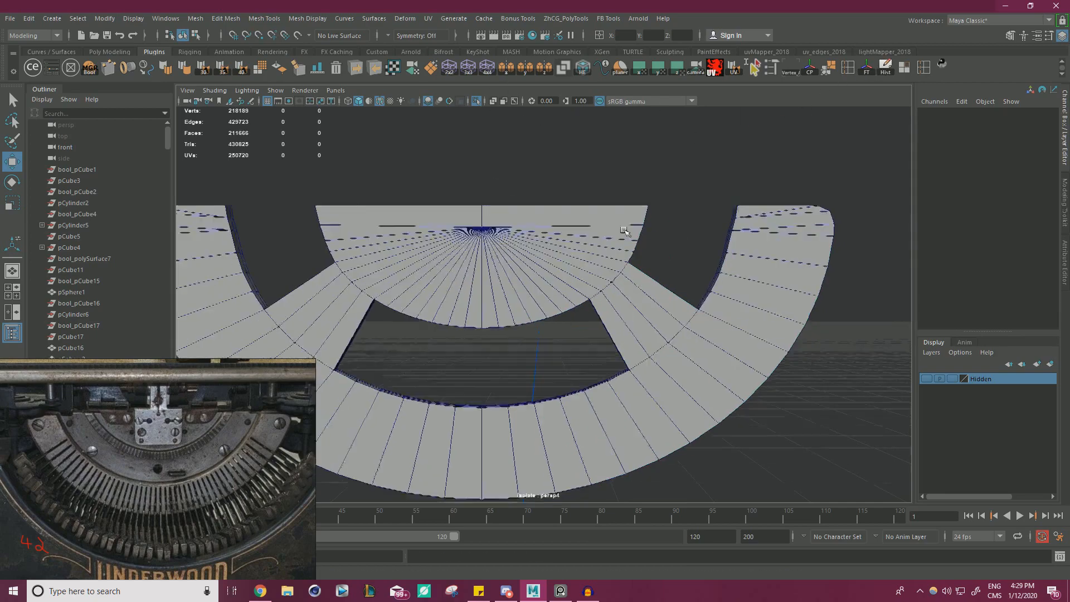
{"action": "left_click_drag", "start_coordinate": [626, 234], "coordinate": [663, 248], "text": "alt"}
Select all vertices of the mirrored mesh and merge the coincident ones along the centreline.
{"action": "key", "text": "F8"}
{"action": "right_click_drag", "start_coordinate": [559, 269], "coordinate": [505, 269]}
{"action": "left_click_drag", "start_coordinate": [346, 192], "coordinate": [747, 430]}
{"action": "right_click_drag", "start_coordinate": [589, 277], "coordinate": [639, 207], "text": "shift"}
{"action": "right_click_drag", "start_coordinate": [616, 267], "coordinate": [660, 250]}
{"action": "key", "text": "q"}
{"action": "left_click", "coordinate": [561, 200]}
Examine how the arm-joined mesh and the middle band fit together in the full typewriter, from the front and the back.
{"action": "left_click", "coordinate": [476, 101]}
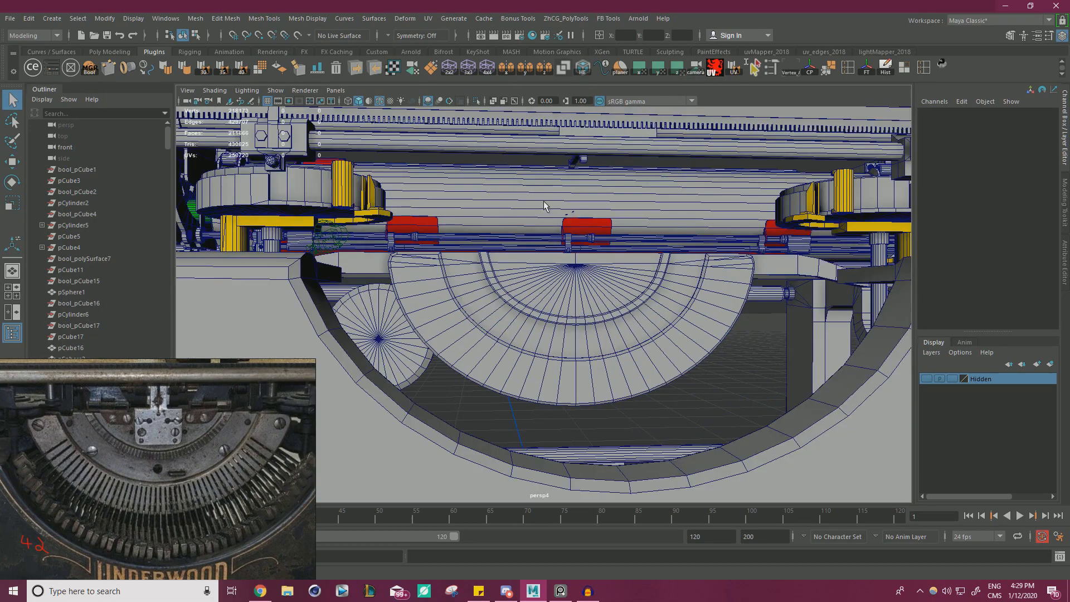
{"action": "scroll", "coordinate": [504, 278], "scroll_direction": "up", "scroll_amount": 2}
{"action": "left_click", "coordinate": [526, 318]}
{"action": "left_click", "coordinate": [475, 353], "text": "shift"}
{"action": "left_click_drag", "start_coordinate": [480, 354], "coordinate": [508, 328], "text": "alt"}
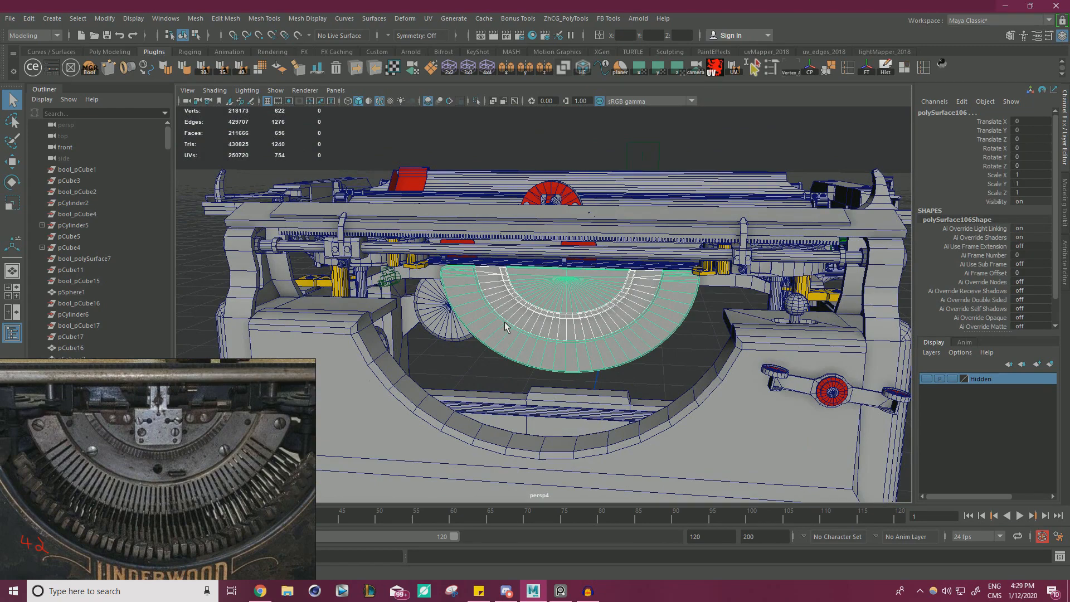
{"action": "right_click_drag", "start_coordinate": [507, 327], "coordinate": [697, 319], "text": "alt"}
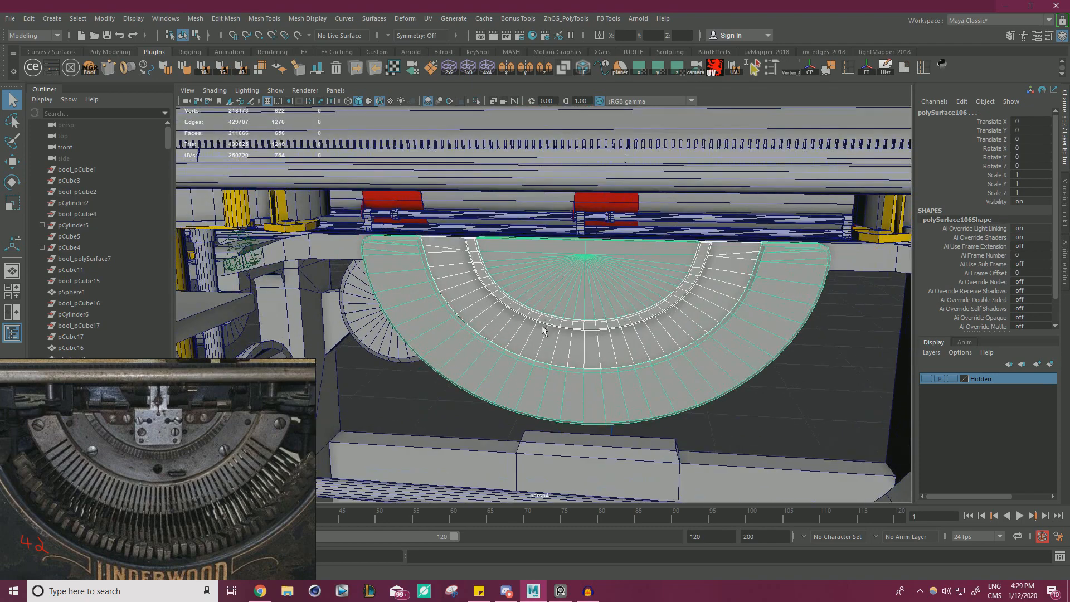
{"action": "left_click", "coordinate": [548, 336]}
{"action": "key", "text": "w"}
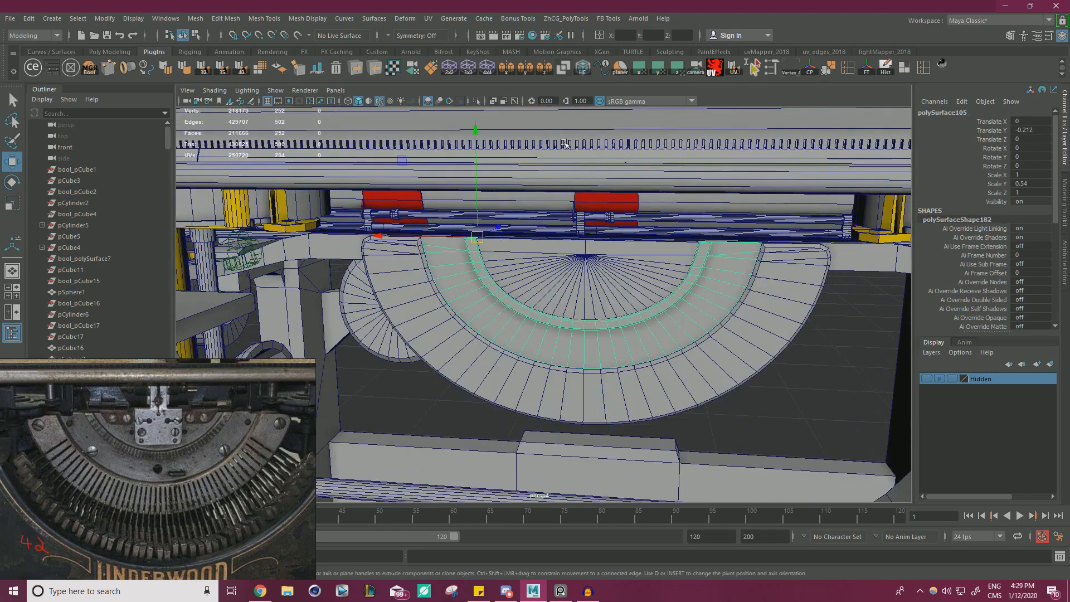
{"action": "left_click", "coordinate": [476, 101]}
{"action": "scroll", "coordinate": [541, 282], "scroll_direction": "up", "scroll_amount": 1}
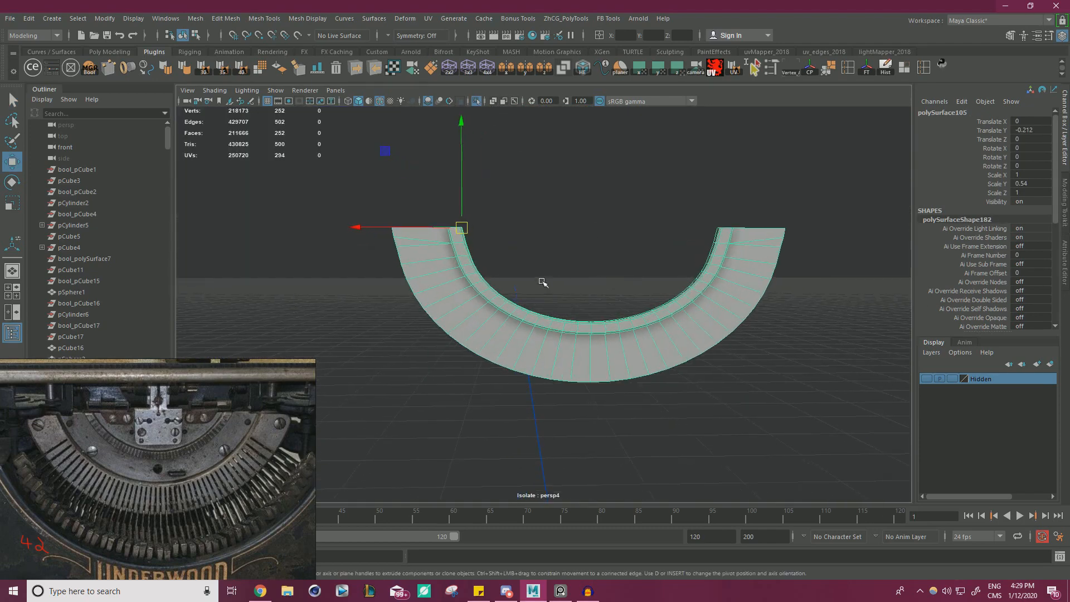
{"action": "left_click", "coordinate": [477, 101]}
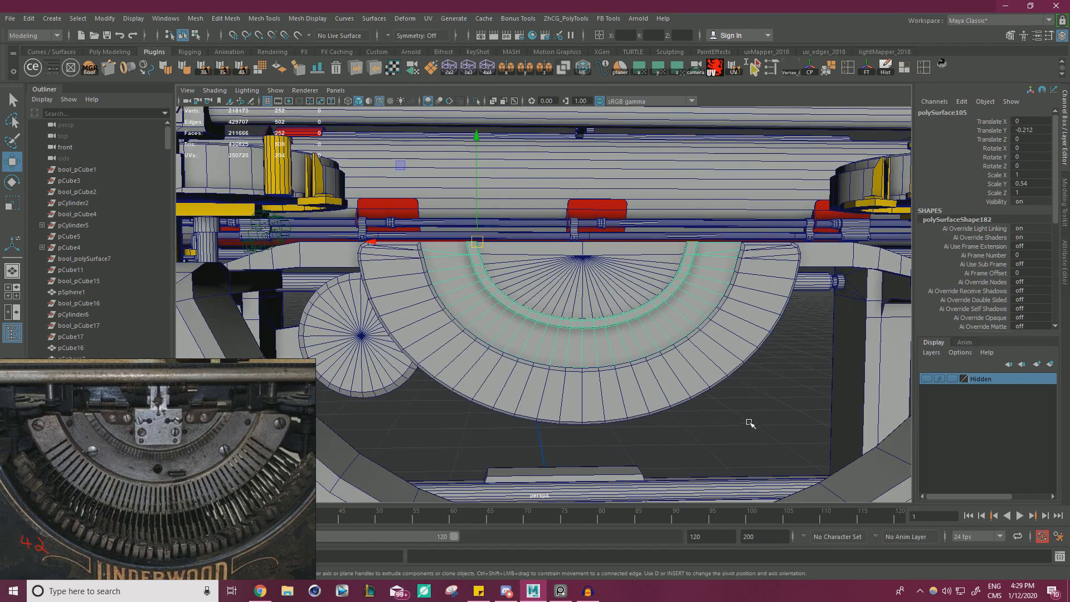
{"action": "left_click", "coordinate": [688, 381]}
{"action": "scroll", "coordinate": [648, 315], "scroll_direction": "up", "scroll_amount": 1}
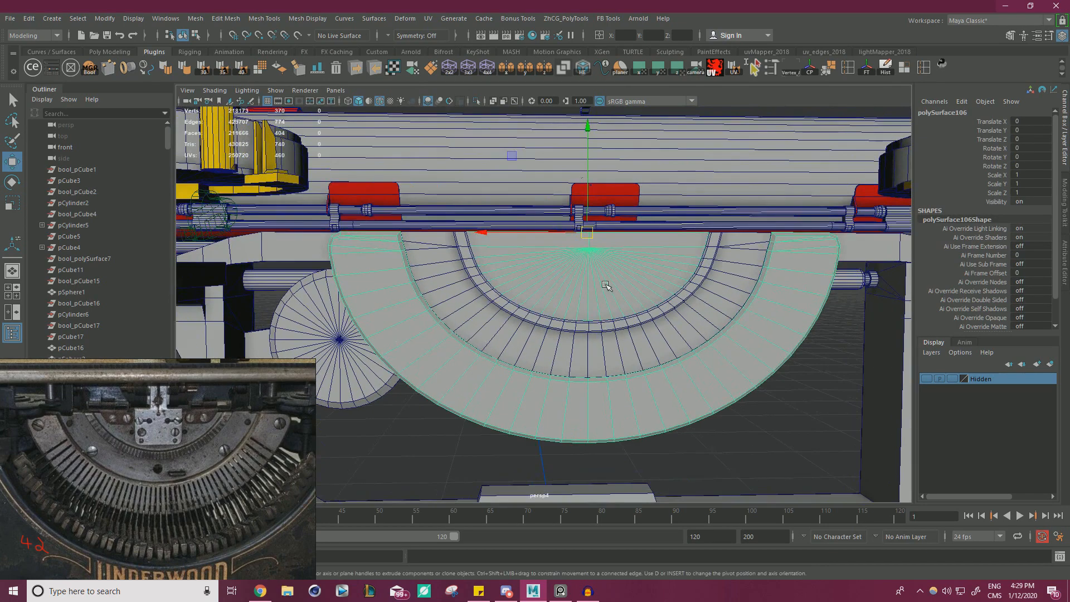
{"action": "left_click", "coordinate": [475, 315]}
{"action": "left_click_drag", "start_coordinate": [476, 315], "coordinate": [559, 348], "text": "alt"}
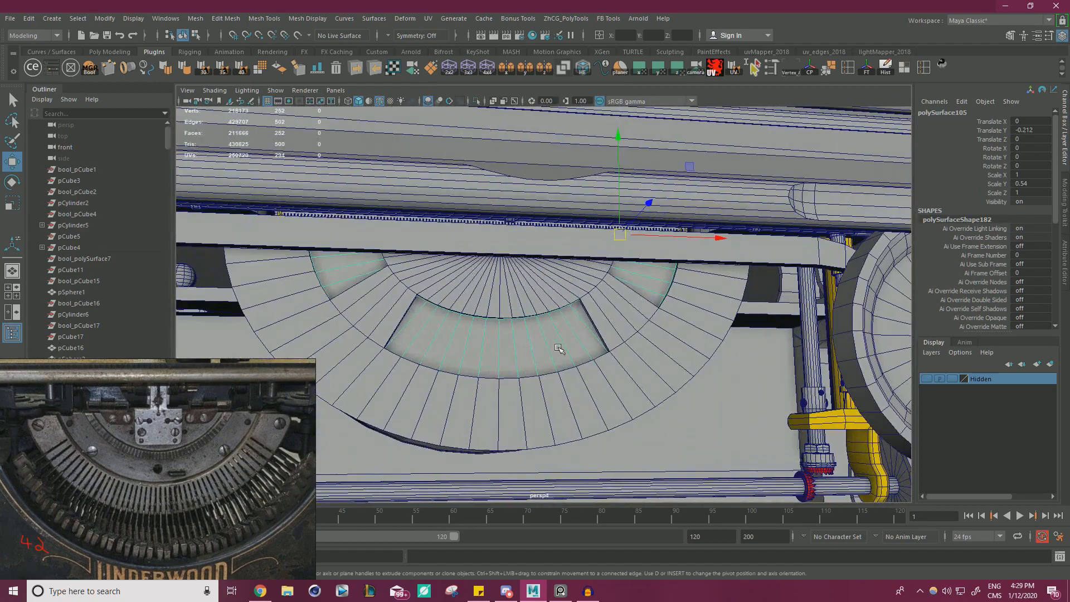
Isolate the arm-joined mesh and cut an edge loop across each of its two connecting arms.
{"action": "left_click", "coordinate": [546, 287]}
{"action": "left_click", "coordinate": [476, 100]}
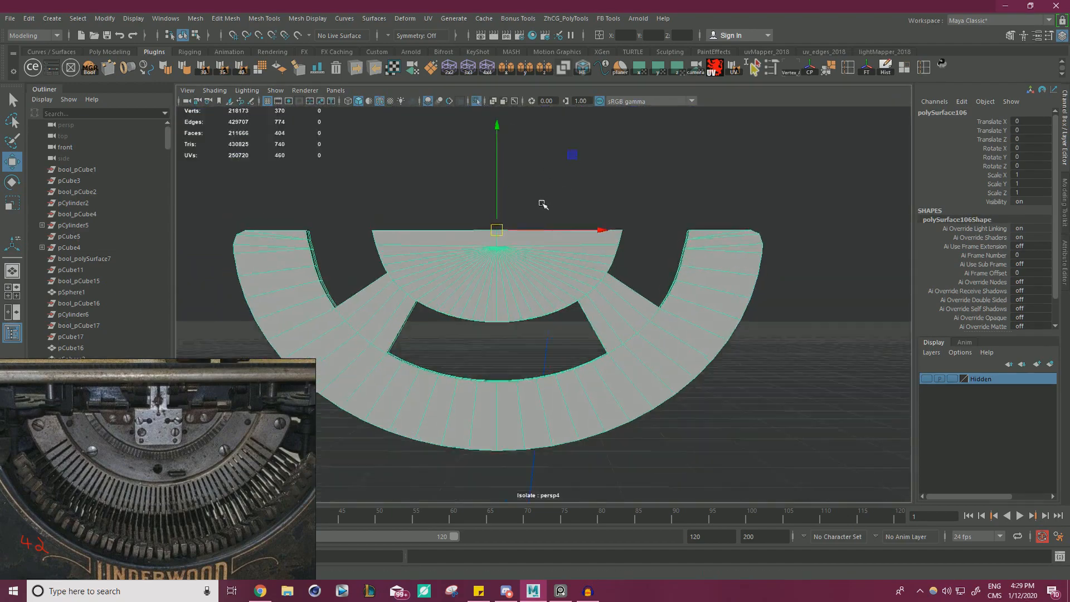
{"action": "scroll", "coordinate": [660, 309], "scroll_direction": "up", "scroll_amount": 3}
{"action": "right_click_drag", "start_coordinate": [660, 310], "coordinate": [624, 256]}
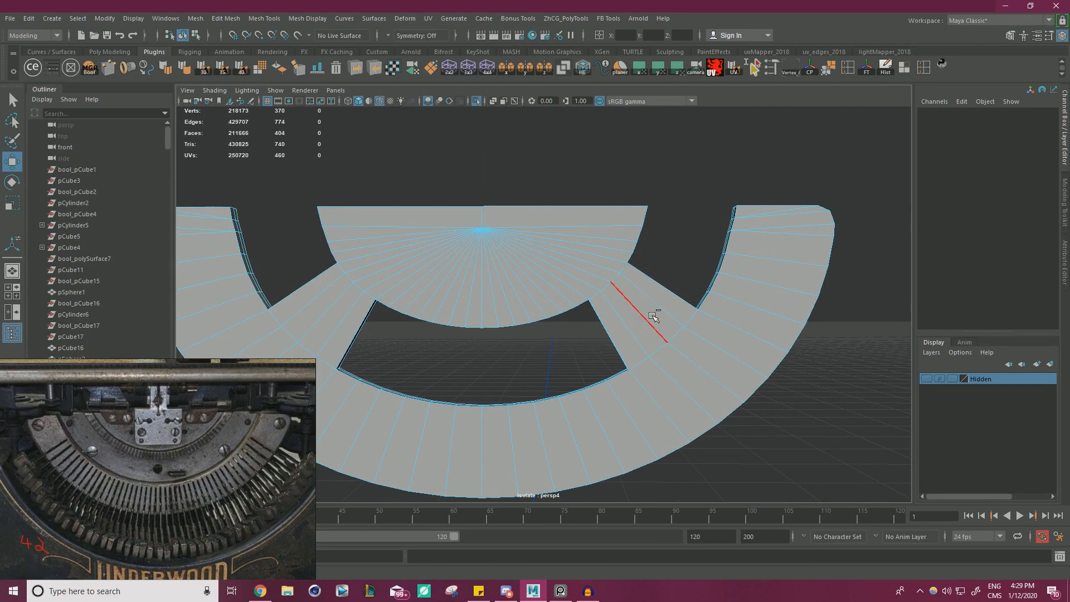
{"action": "key", "text": "ctrl+shift+x"}
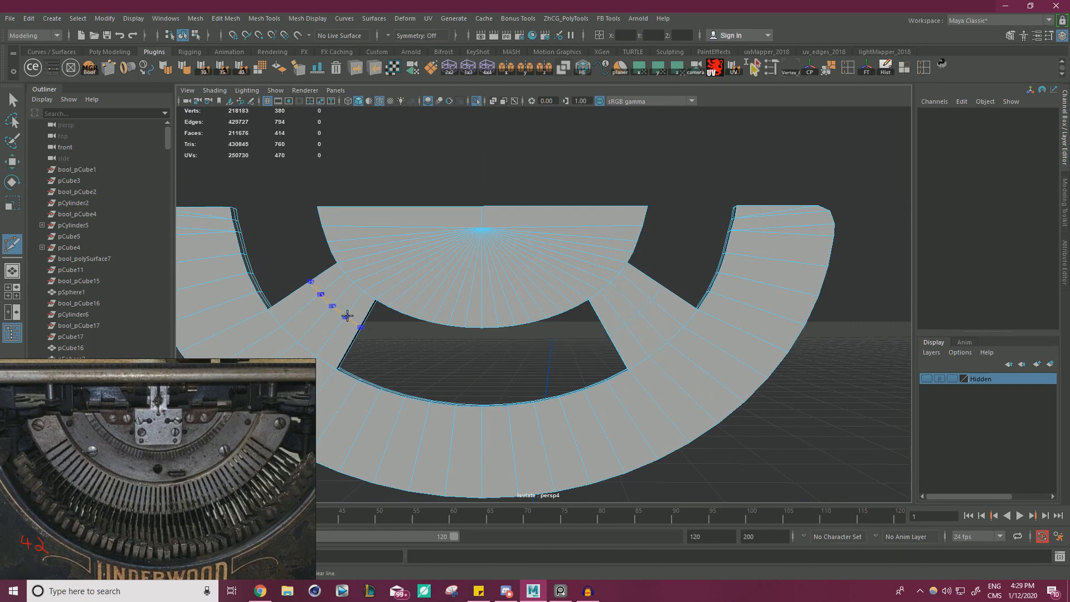
{"action": "key", "text": "f"}
{"action": "key", "text": "w"}
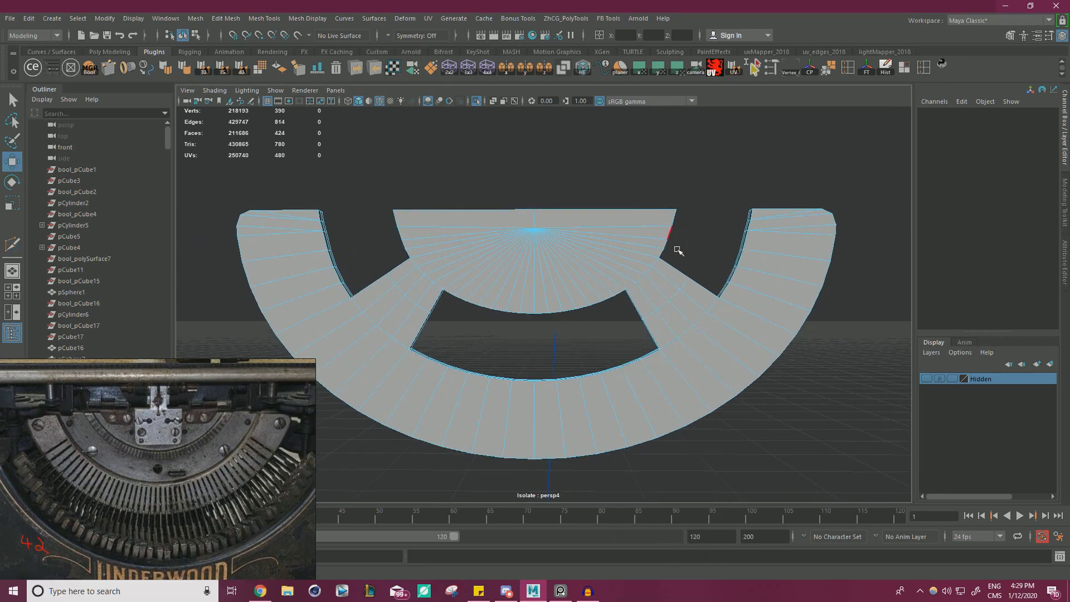
Select both new arm edge loops, scale them horizontally about their common centre and shift them vertically.
{"action": "double_click", "coordinate": [675, 299]}
{"action": "double_click", "coordinate": [394, 287], "text": "shift"}
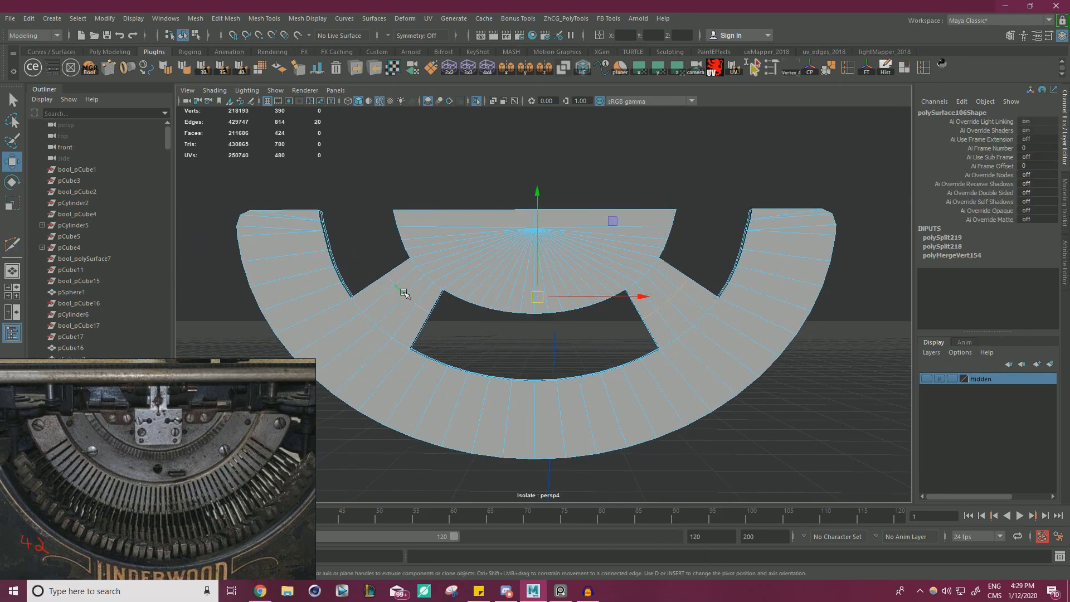
{"action": "key", "text": "r"}
{"action": "left_click_drag", "start_coordinate": [631, 296], "coordinate": [628, 296]}
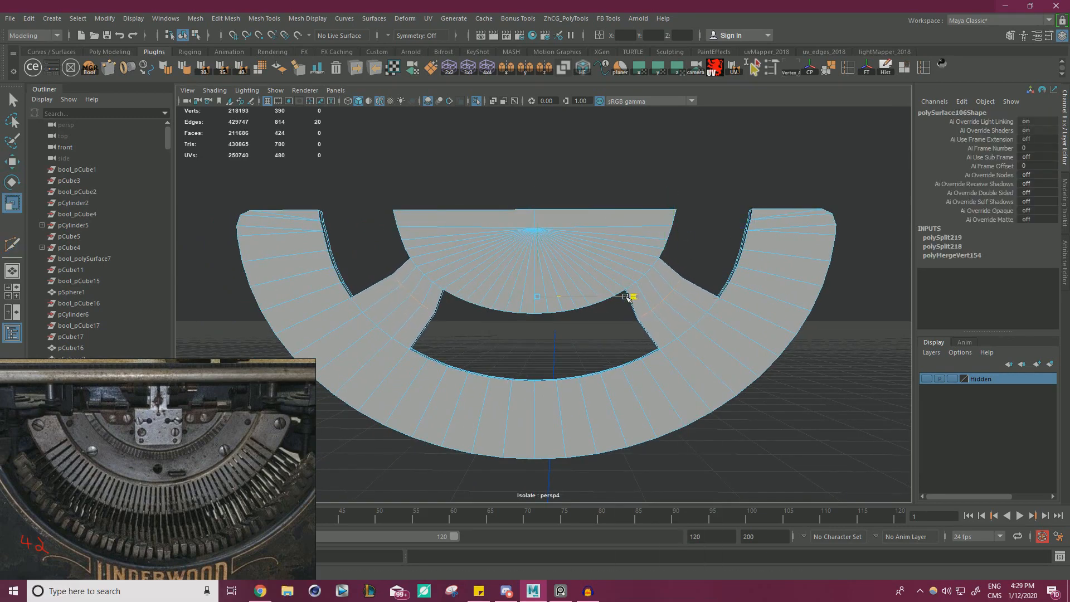
{"action": "key", "text": "w"}
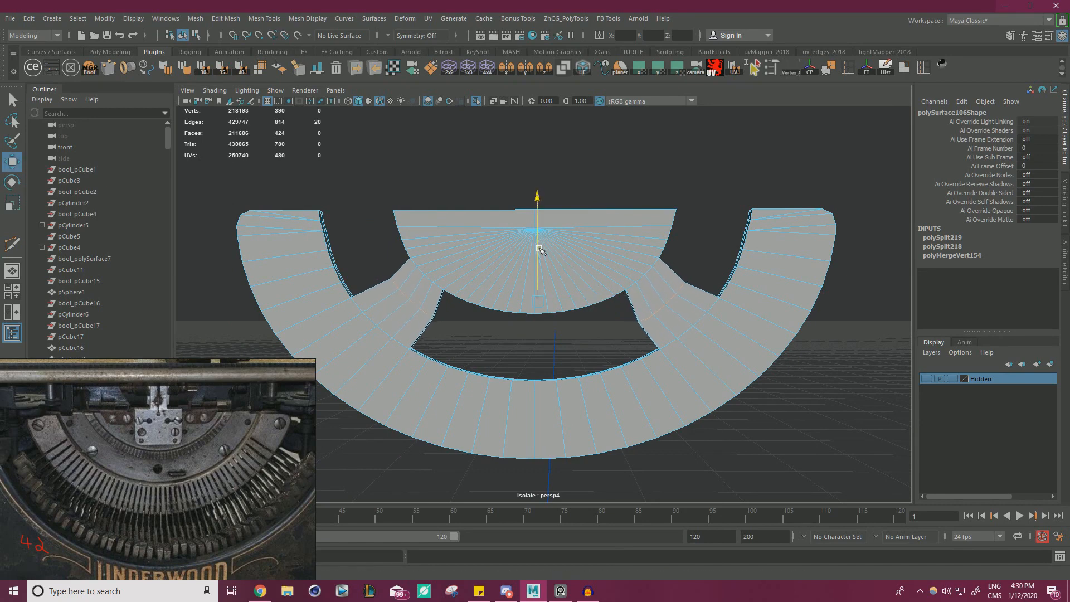
{"action": "key", "text": "r"}
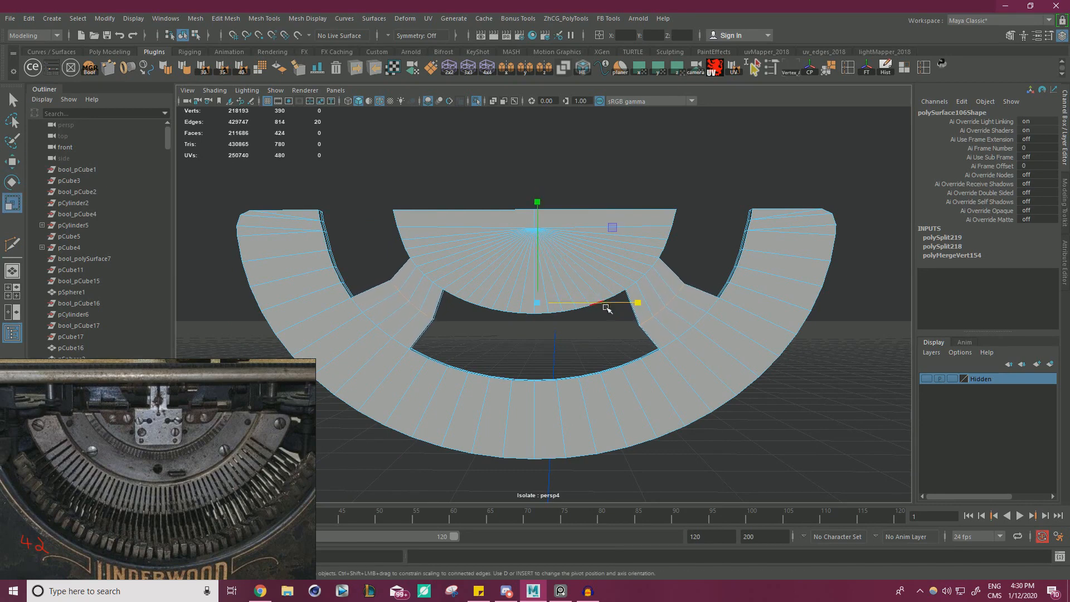
{"action": "left_click_drag", "start_coordinate": [632, 303], "coordinate": [633, 303]}
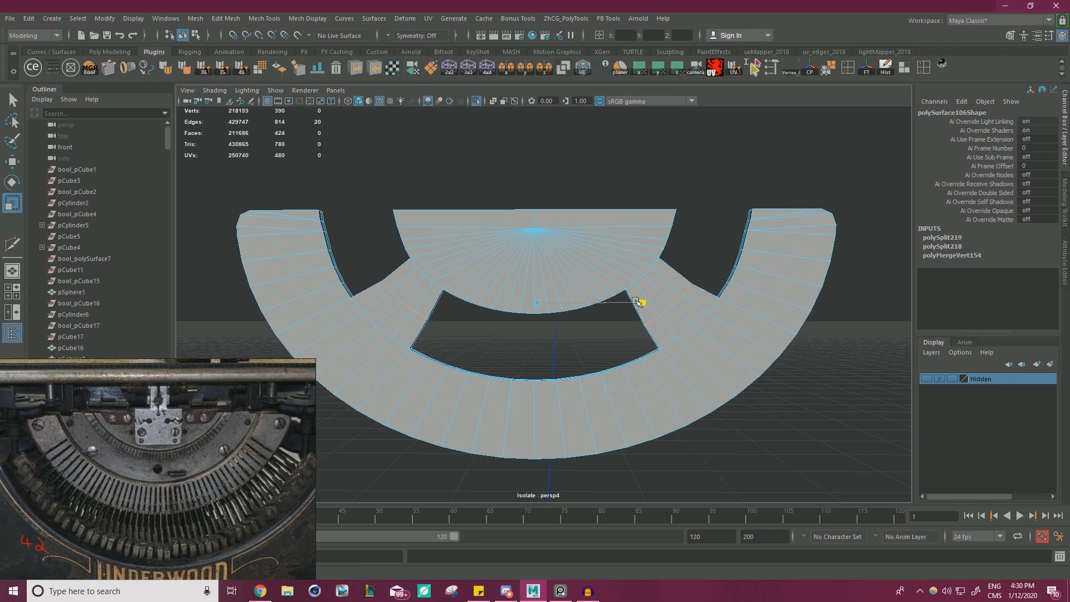
Try to bevel the two arm edge loops with a fraction of 0.7.
{"action": "key", "text": "ctrl+b"}
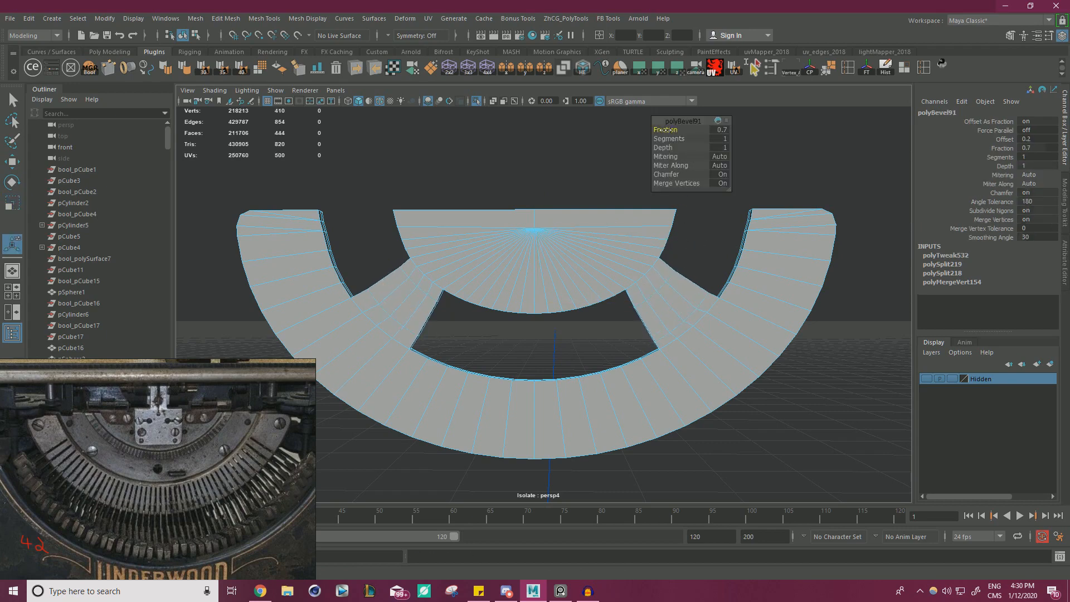
{"action": "key", "text": "ctrl+z"}
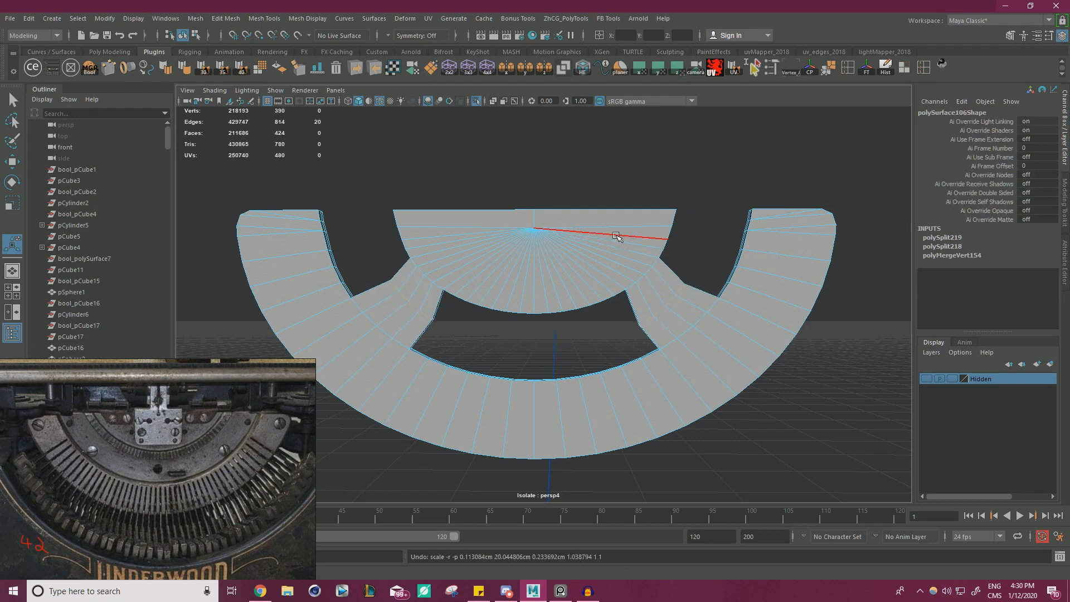
{"action": "key", "text": "r"}
{"action": "key", "text": "w"}
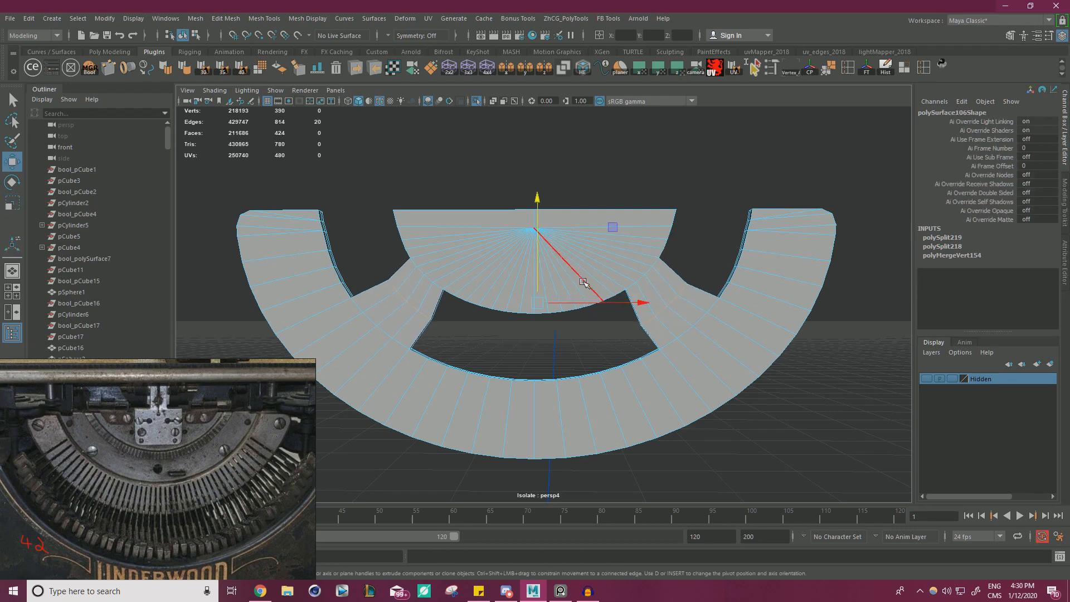
{"action": "key", "text": "ctrl+z"}
Adjust the height and horizontal scale of both arm edge loops until the arms' side edges run straight.
{"action": "left_click_drag", "start_coordinate": [538, 271], "coordinate": [539, 267]}
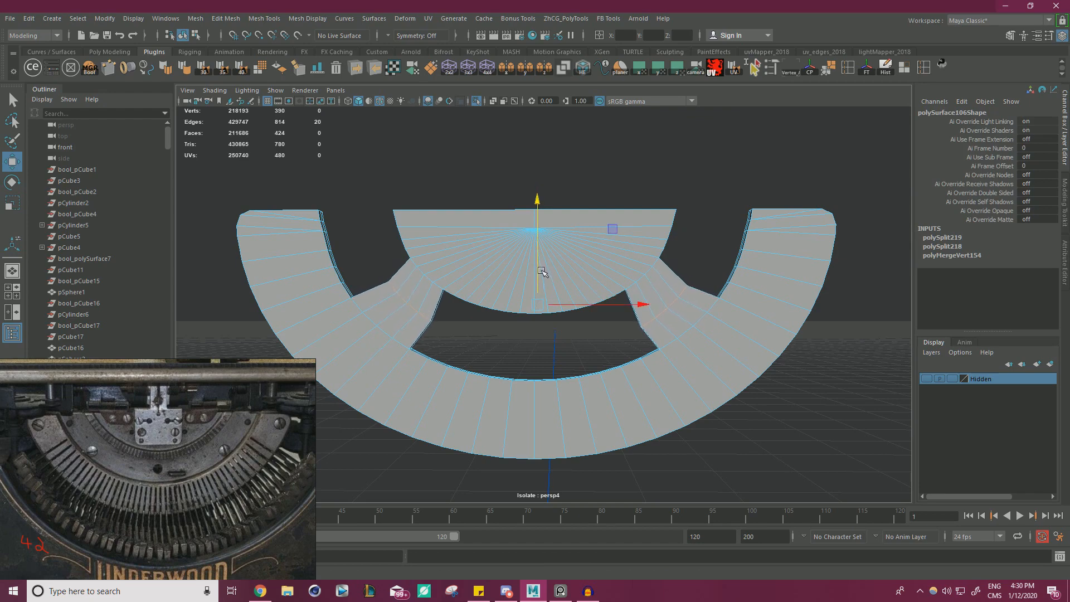
{"action": "key", "text": "r"}
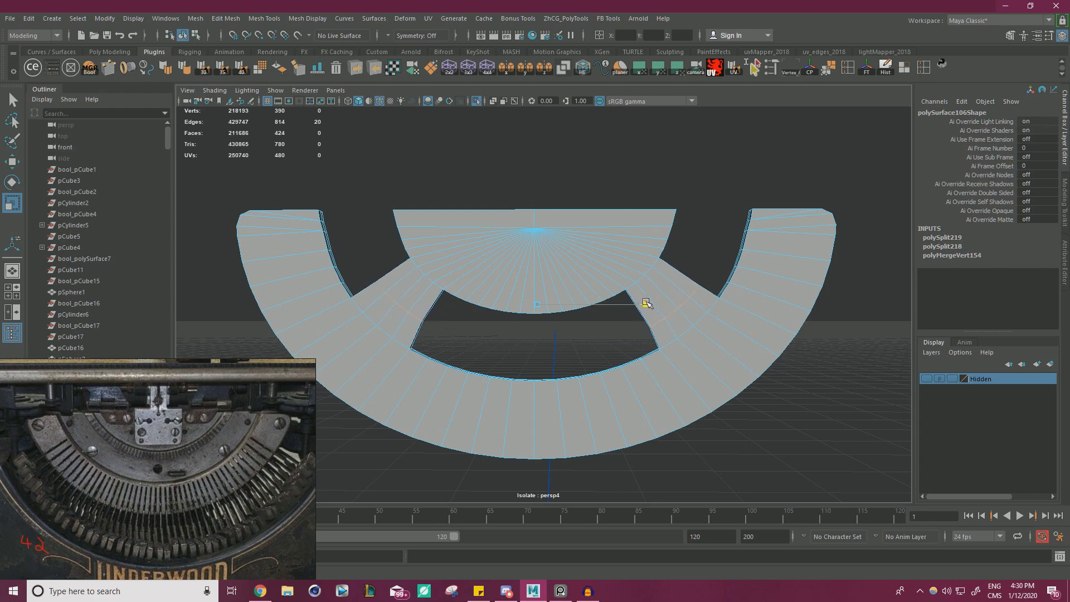
{"action": "key", "text": "w"}
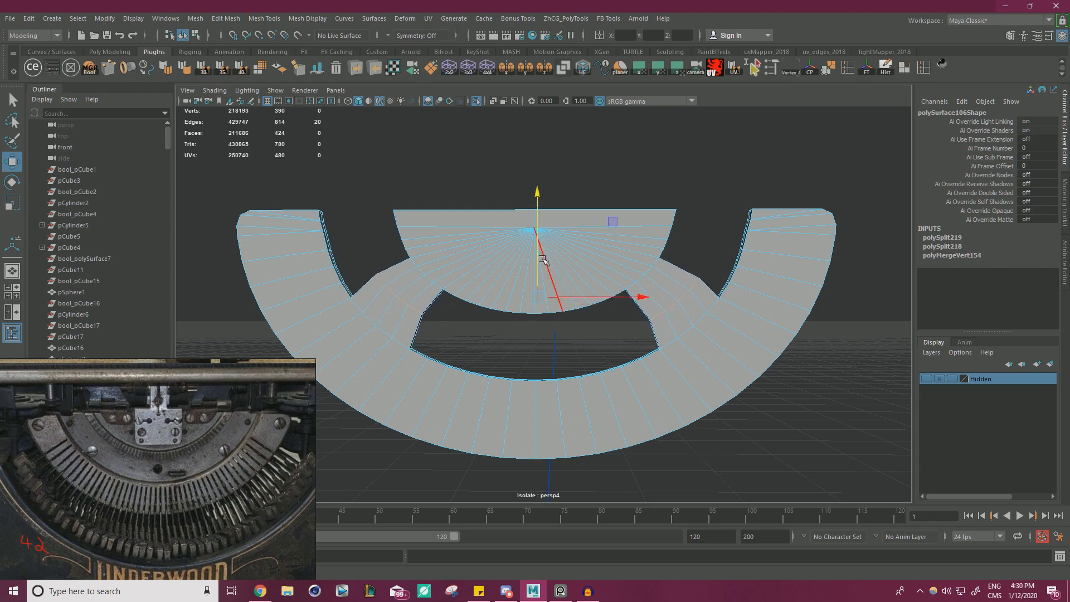
{"action": "key", "text": "r"}
{"action": "left_click_drag", "start_coordinate": [633, 299], "coordinate": [630, 298]}
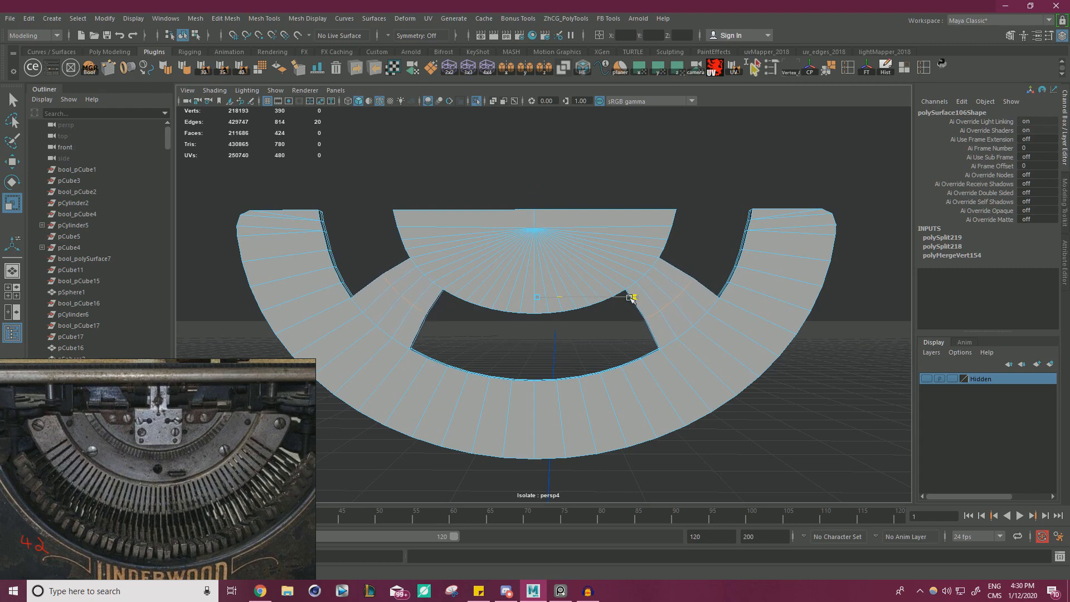
{"action": "key", "text": "w"}
{"action": "left_click_drag", "start_coordinate": [539, 264], "coordinate": [538, 261]}
{"action": "key", "text": "r"}
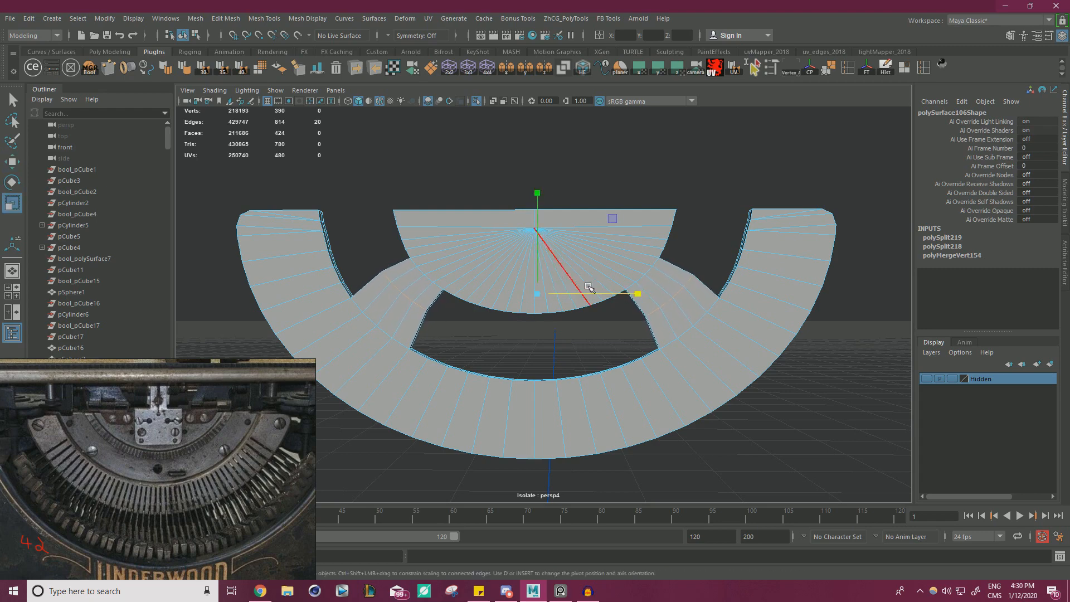
{"action": "left_click_drag", "start_coordinate": [633, 294], "coordinate": [630, 292]}
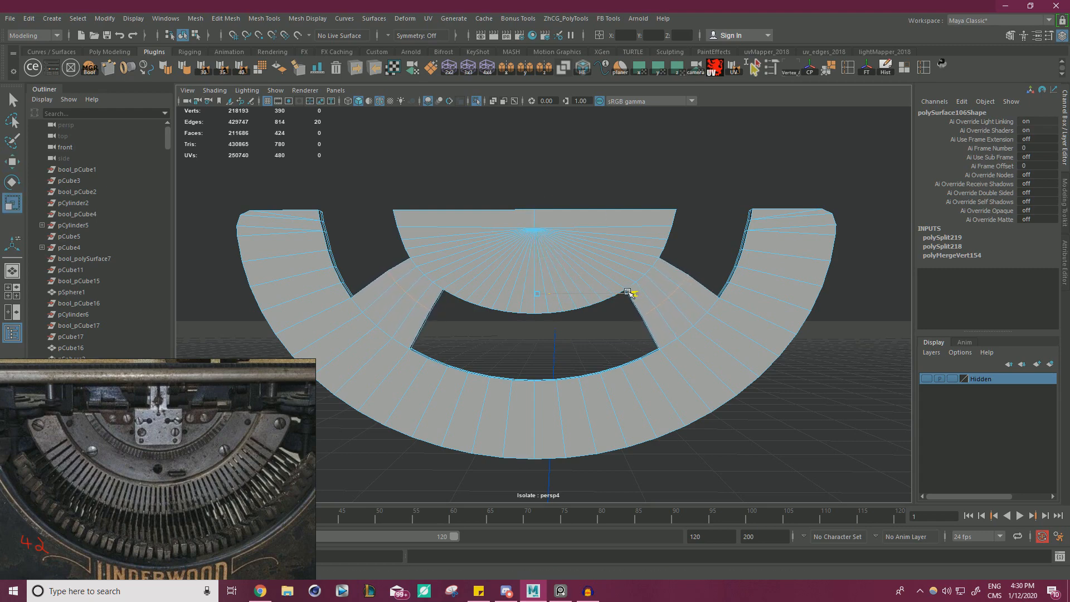
{"action": "key", "text": "w"}
{"action": "left_click_drag", "start_coordinate": [539, 258], "coordinate": [539, 263]}
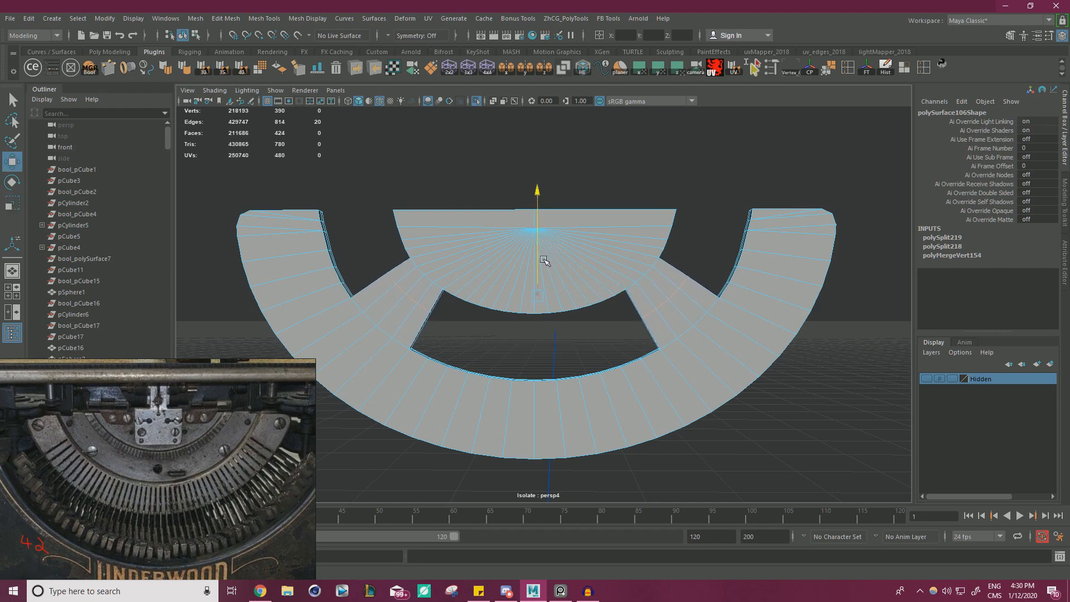
Fine-tune the horizontal scale of the arm edge loops from the other side of the mesh, and clear the selection.
{"action": "left_click_drag", "start_coordinate": [543, 259], "coordinate": [621, 265], "text": "alt"}
{"action": "right_click_drag", "start_coordinate": [620, 265], "coordinate": [677, 285], "text": "alt"}
{"action": "key", "text": "r"}
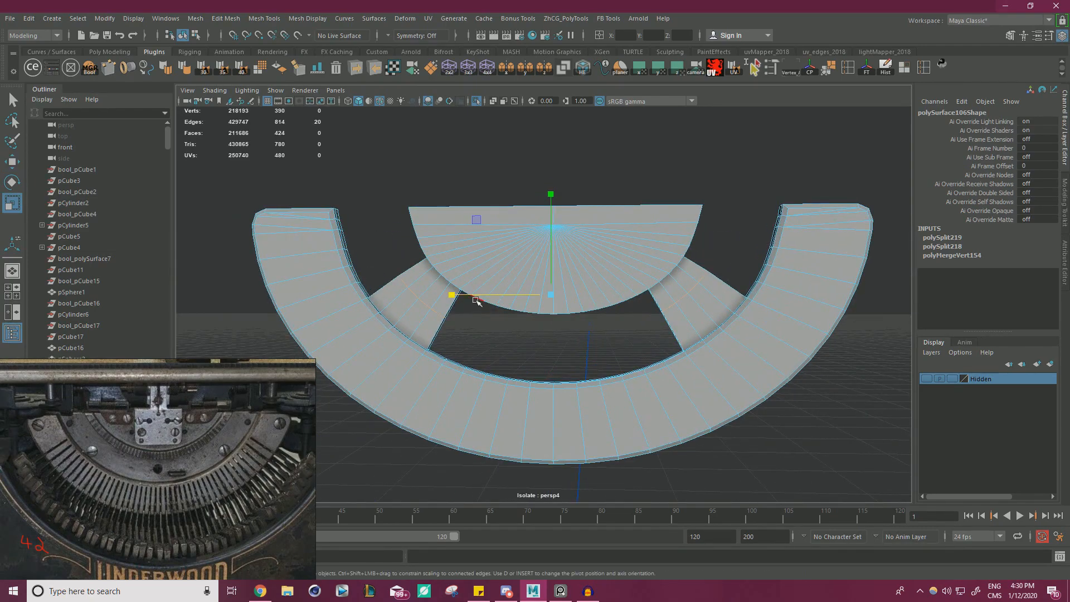
{"action": "left_click_drag", "start_coordinate": [471, 296], "coordinate": [469, 295]}
{"action": "key", "text": "w"}
{"action": "right_click_drag", "start_coordinate": [520, 231], "coordinate": [578, 213]}
{"action": "left_click", "coordinate": [671, 168]}
{"action": "right_click_drag", "start_coordinate": [671, 168], "coordinate": [365, 249], "text": "alt"}
{"action": "left_click_drag", "start_coordinate": [365, 249], "coordinate": [521, 266], "text": "alt"}
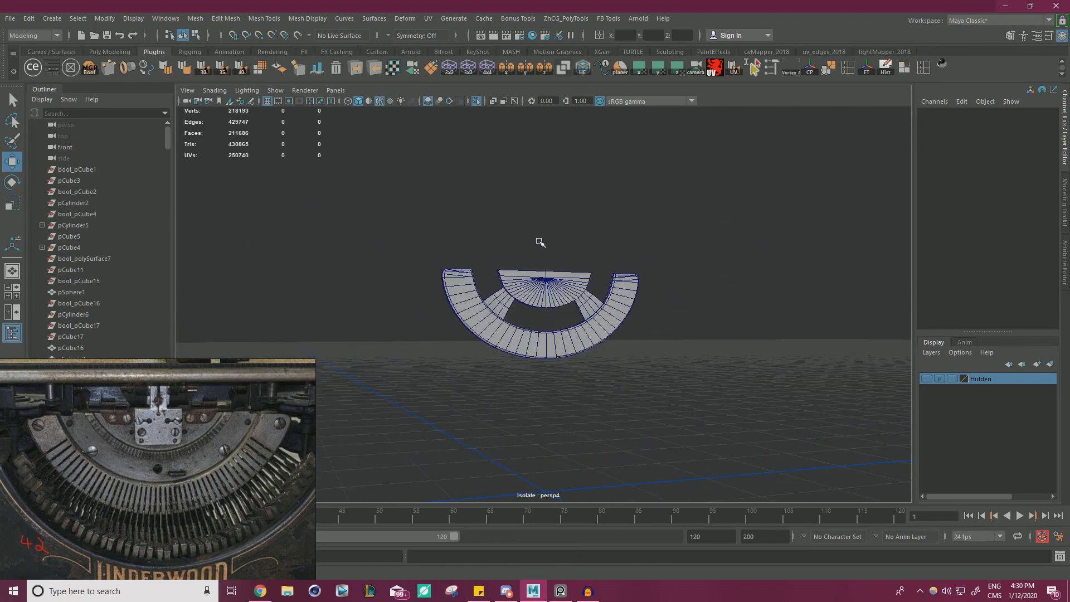
Show the whole typewriter again, select the arm-joined mesh and the middle band, and isolate them together.
{"action": "left_click", "coordinate": [467, 279]}
{"action": "left_click", "coordinate": [461, 177]}
{"action": "left_click", "coordinate": [476, 102]}
{"action": "scroll", "coordinate": [470, 186], "scroll_direction": "up", "scroll_amount": 8}
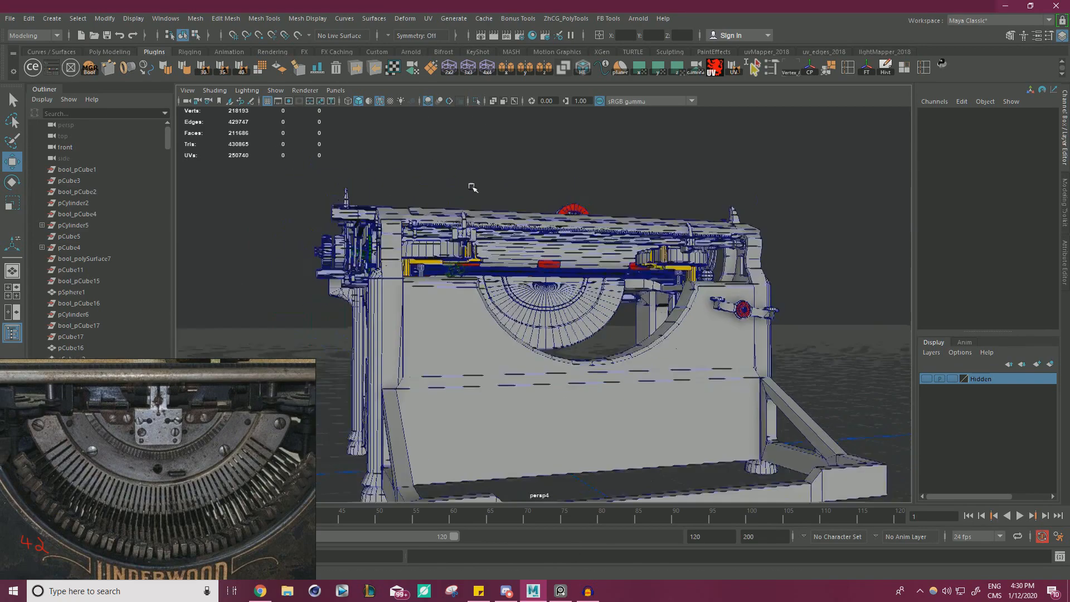
{"action": "mouse_move", "coordinate": [512, 259]}
{"action": "left_mouse_down", "text": "alt"}
{"action": "mouse_move", "coordinate": [585, 262]}
{"action": "mouse_move", "coordinate": [509, 264]}
{"action": "left_mouse_up", "text": "alt"}
{"action": "left_click", "coordinate": [555, 288]}
{"action": "left_click", "coordinate": [549, 316], "text": "shift"}
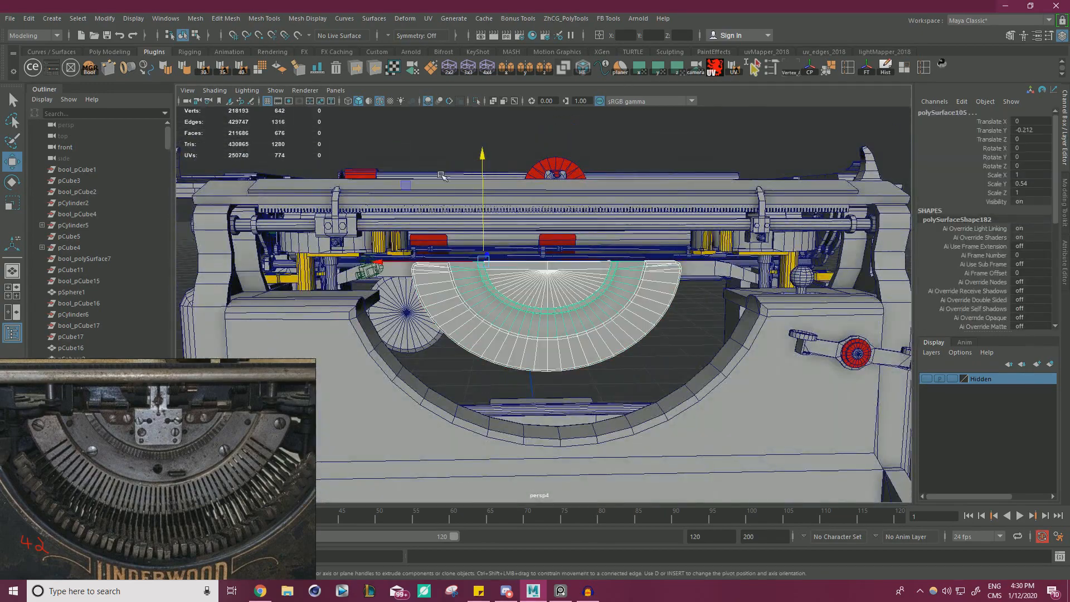
{"action": "left_click", "coordinate": [477, 101]}
{"action": "mouse_move", "coordinate": [480, 210]}
{"action": "left_mouse_down", "text": "alt"}
{"action": "mouse_move", "coordinate": [668, 239]}
{"action": "mouse_move", "coordinate": [468, 213]}
{"action": "left_mouse_up", "text": "alt"}
{"action": "left_click", "coordinate": [472, 214]}
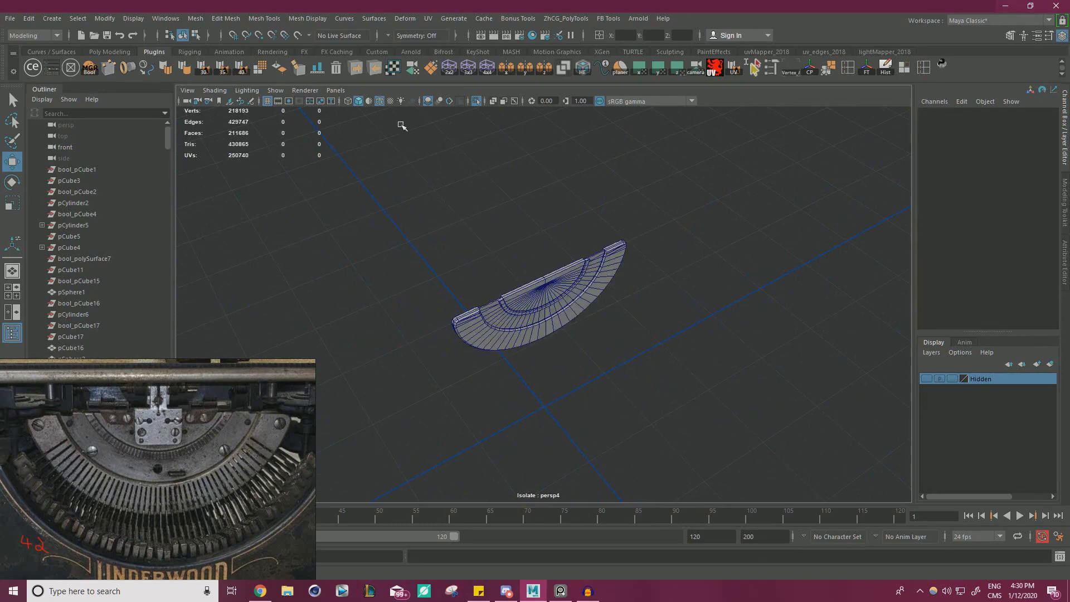
Create a polygon cylinder, scale it uniformly to 1.808 and raise it to Y 16.509 at the segment's lower centre.
{"action": "left_click", "coordinate": [52, 19]}
{"action": "mouse_move", "coordinate": [88, 58]}
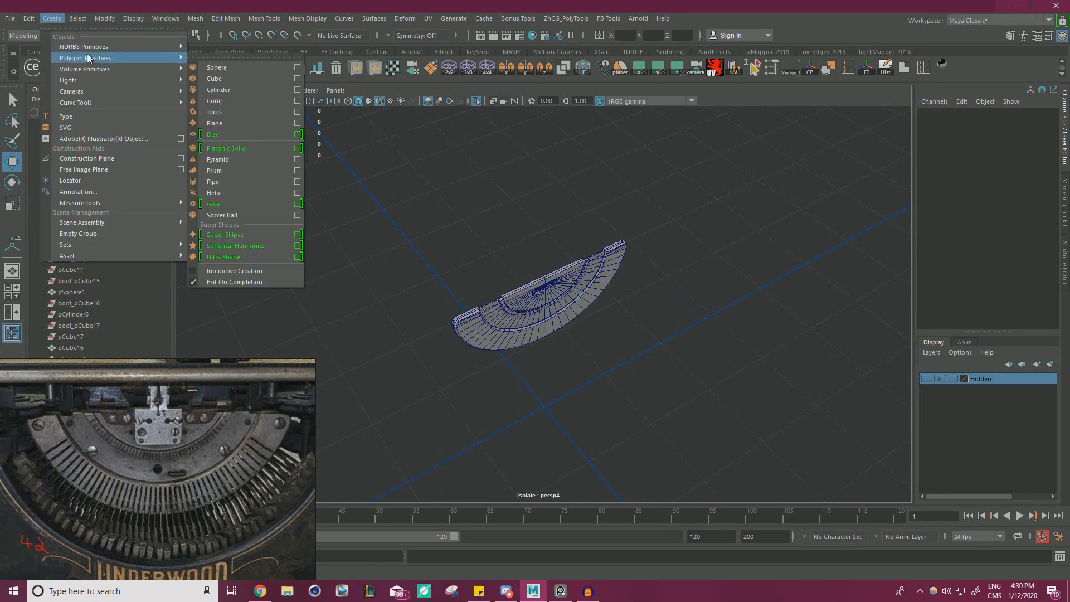
{"action": "left_click", "coordinate": [230, 91]}
{"action": "key", "text": "r"}
{"action": "left_click_drag", "start_coordinate": [549, 408], "coordinate": [543, 249]}
{"action": "key", "text": "w"}
{"action": "left_click_drag", "start_coordinate": [546, 256], "coordinate": [658, 342], "text": "alt"}
{"action": "scroll", "coordinate": [625, 330], "scroll_direction": "up", "scroll_amount": 3}
{"action": "scroll", "coordinate": [658, 342], "scroll_direction": "up", "scroll_amount": 4}
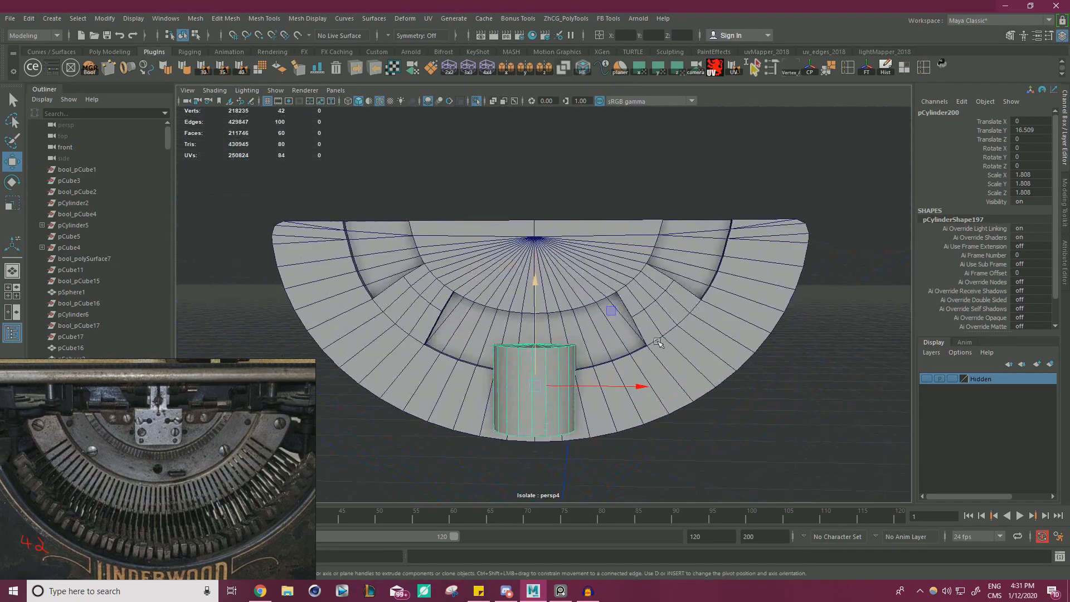
Rotate the cylinder -90° about X and move it over the arm in the segment's right half.
{"action": "left_click_drag", "start_coordinate": [536, 384], "coordinate": [655, 136]}
{"action": "key", "text": "e"}
{"action": "left_click", "coordinate": [480, 251]}
{"action": "right_click_drag", "start_coordinate": [443, 157], "coordinate": [437, 195]}
{"action": "key", "text": "w"}
{"action": "scroll", "coordinate": [543, 257], "scroll_direction": "down", "scroll_amount": 2}
{"action": "left_click_drag", "start_coordinate": [544, 256], "coordinate": [574, 234], "text": "alt"}
Delete the left half of the arm-joined mesh's faces.
{"action": "left_click_drag", "start_coordinate": [361, 153], "coordinate": [583, 404]}
{"action": "key", "text": "Delete"}
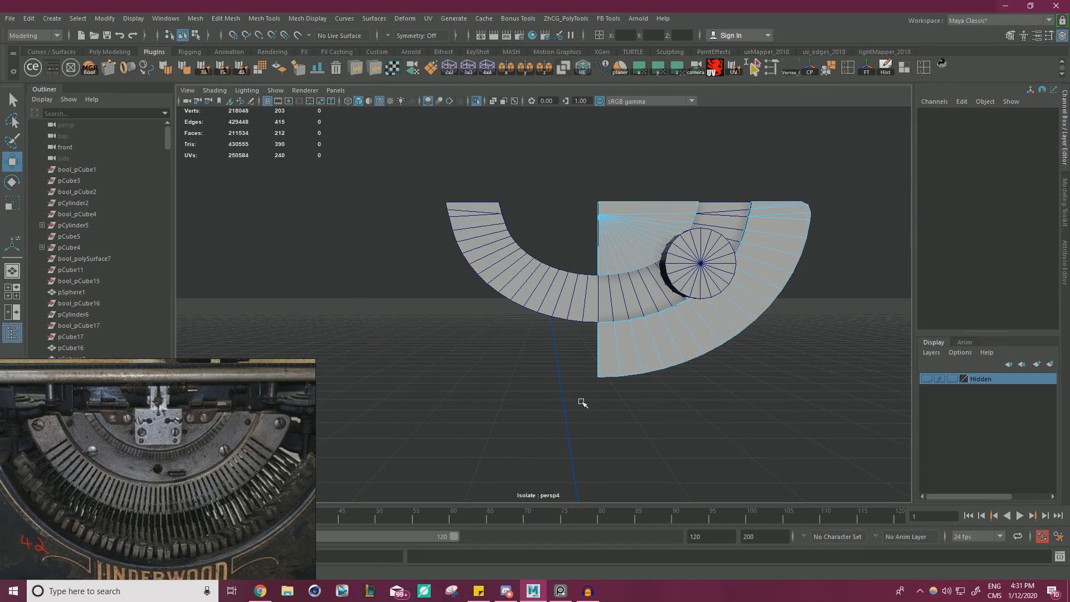
{"action": "scroll", "coordinate": [677, 273], "scroll_direction": "down", "scroll_amount": 1}
{"action": "middle_click_drag", "start_coordinate": [680, 259], "coordinate": [596, 286], "text": "alt"}
{"action": "scroll", "coordinate": [596, 285], "scroll_direction": "up", "scroll_amount": 3}
{"action": "right_click_drag", "start_coordinate": [597, 275], "coordinate": [635, 250]}
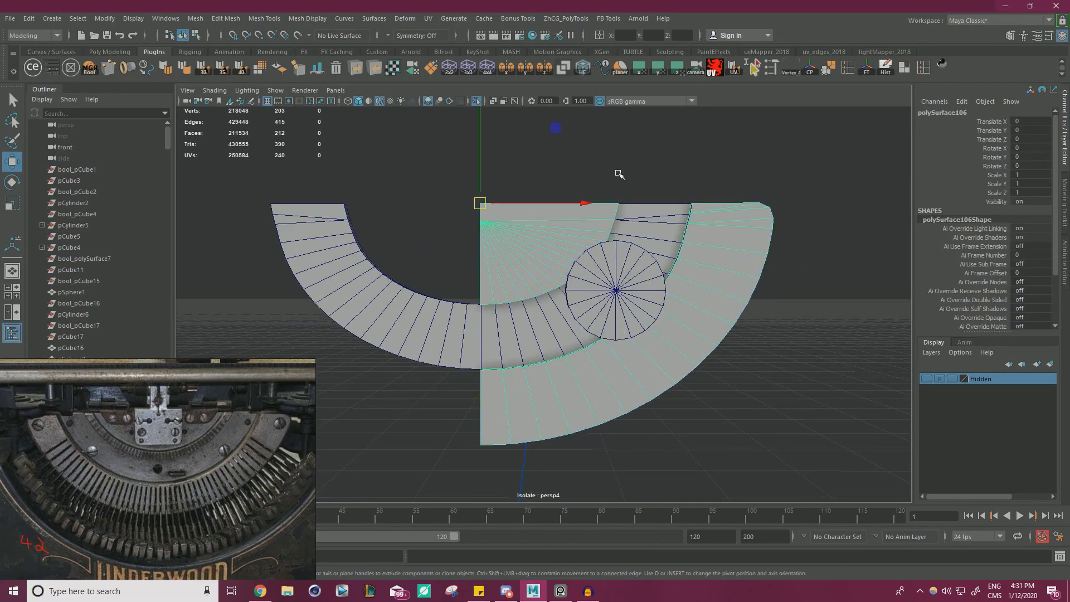
Delete the left half of the middle band, including the leftover face at the centre cut.
{"action": "left_click", "coordinate": [619, 173]}
{"action": "left_click", "coordinate": [427, 337]}
{"action": "right_click_drag", "start_coordinate": [377, 296], "coordinate": [381, 318]}
{"action": "left_click_drag", "start_coordinate": [248, 151], "coordinate": [467, 405]}
{"action": "key", "text": "Delete"}
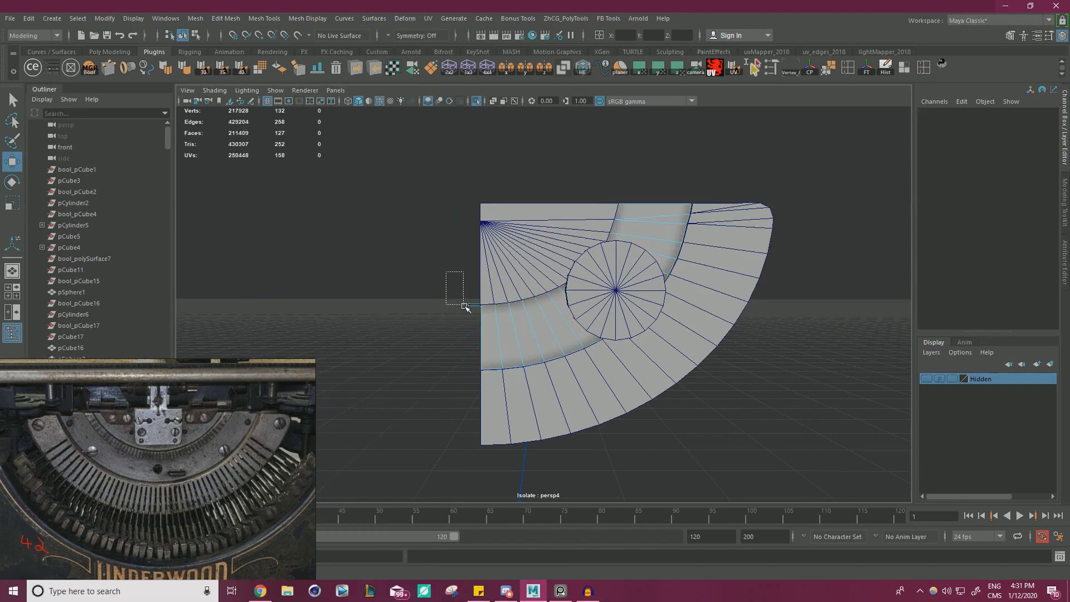
{"action": "left_click_drag", "start_coordinate": [465, 306], "coordinate": [764, 339]}
{"action": "key", "text": "Delete"}
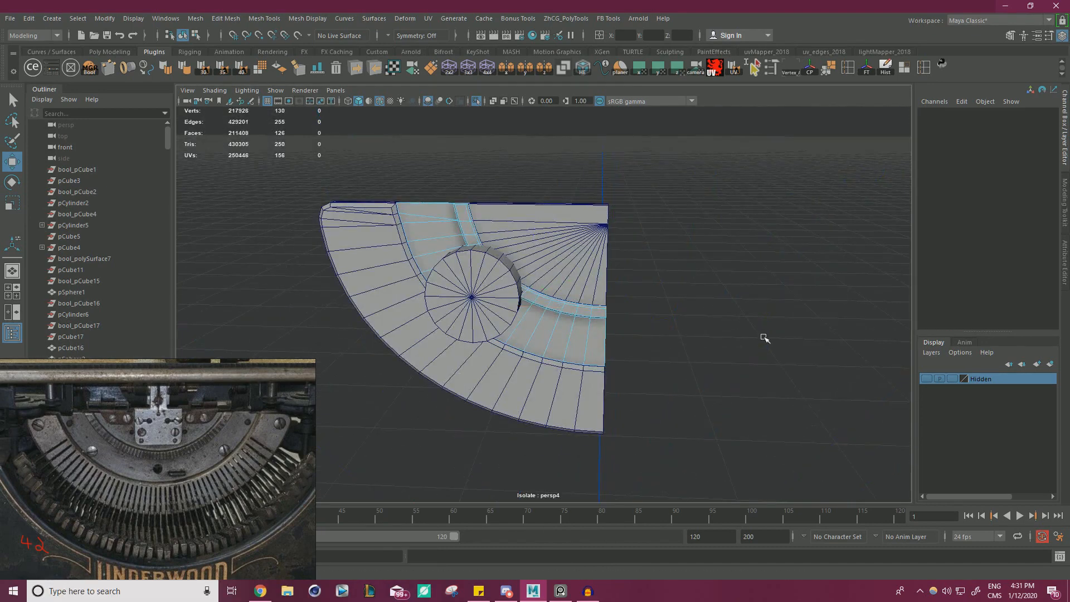
Scale the cylinder uniformly to 0.469 and position it on the arm at about X 5.334, Y 19.783.
{"action": "scroll", "coordinate": [470, 248], "scroll_direction": "up", "scroll_amount": 3}
{"action": "right_click_drag", "start_coordinate": [470, 269], "coordinate": [525, 252]}
{"action": "left_click", "coordinate": [733, 296]}
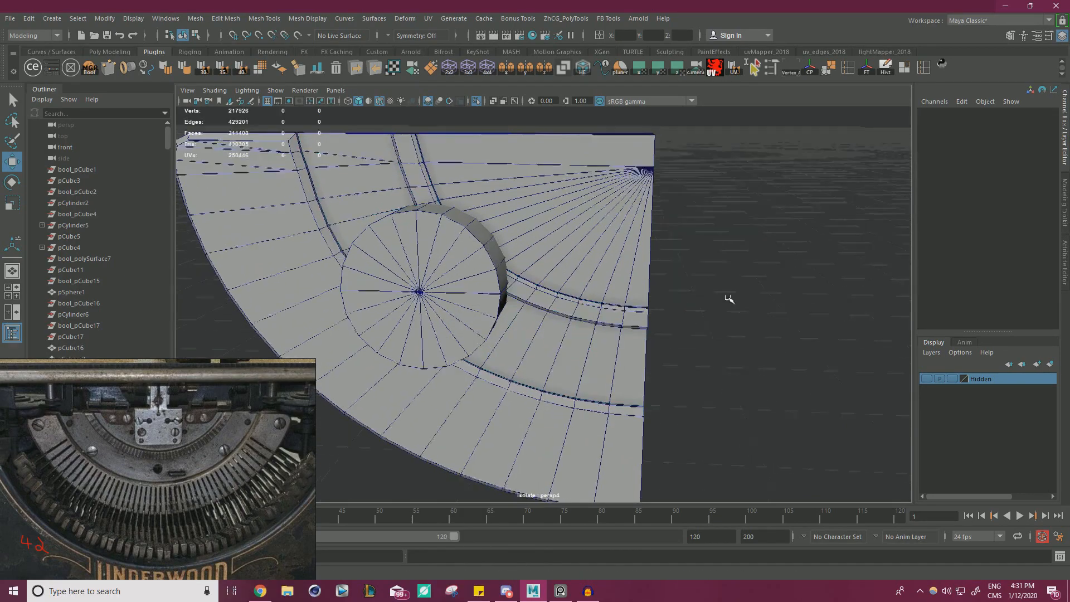
{"action": "left_click_drag", "start_coordinate": [730, 299], "coordinate": [663, 300], "text": "alt"}
{"action": "left_click", "coordinate": [440, 262]}
{"action": "left_click_drag", "start_coordinate": [441, 263], "coordinate": [519, 271], "text": "alt"}
{"action": "scroll", "coordinate": [642, 287], "scroll_direction": "up", "scroll_amount": 2}
{"action": "key", "text": "r"}
{"action": "key", "text": "w"}
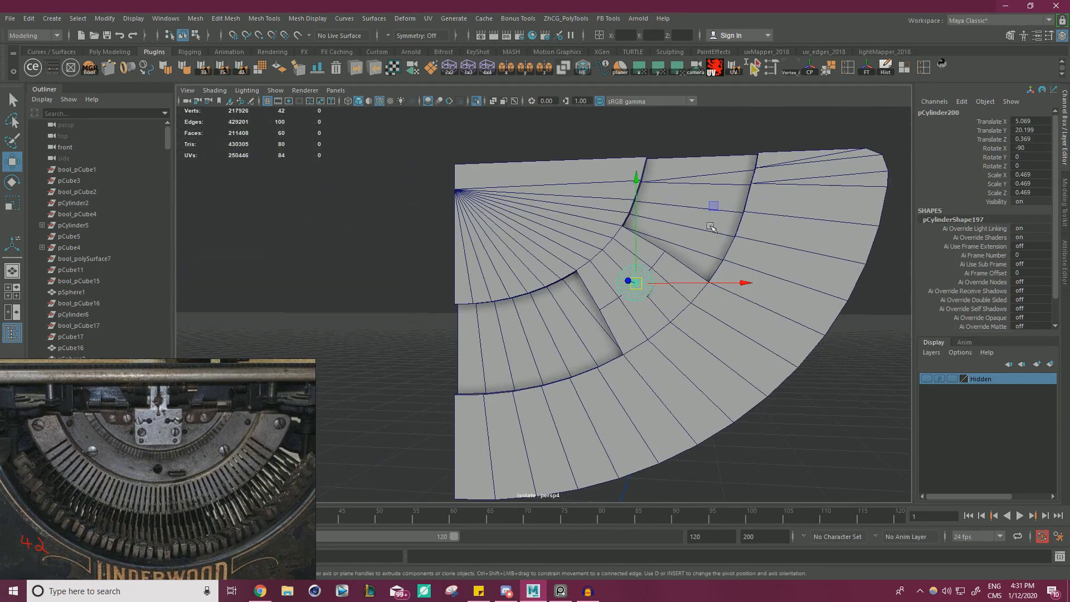
{"action": "middle_click_drag", "start_coordinate": [712, 208], "coordinate": [723, 218]}
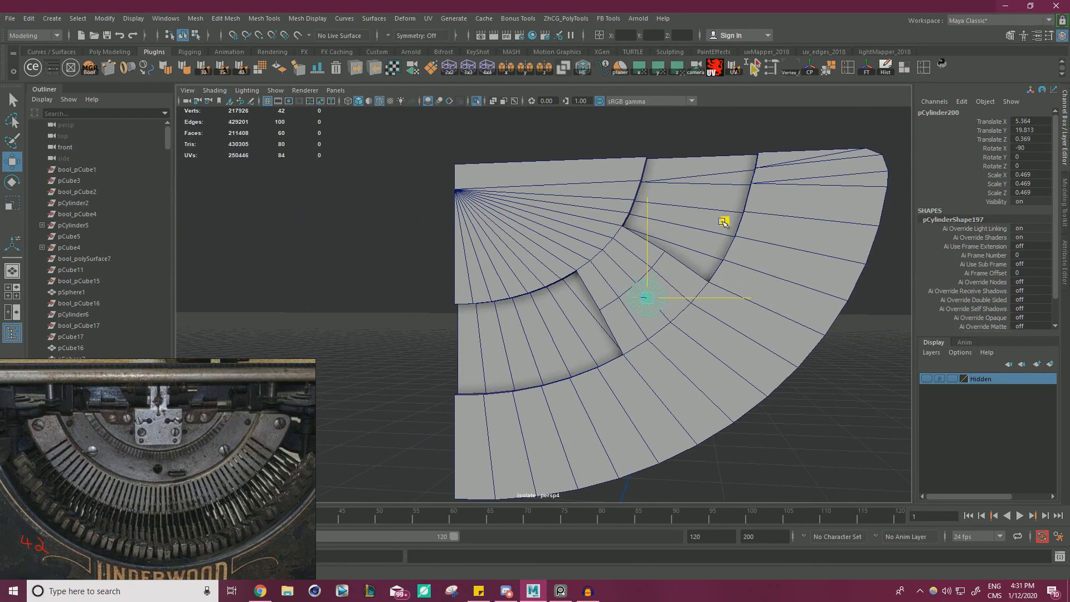
{"action": "left_click_drag", "start_coordinate": [735, 270], "coordinate": [707, 293], "text": "alt"}
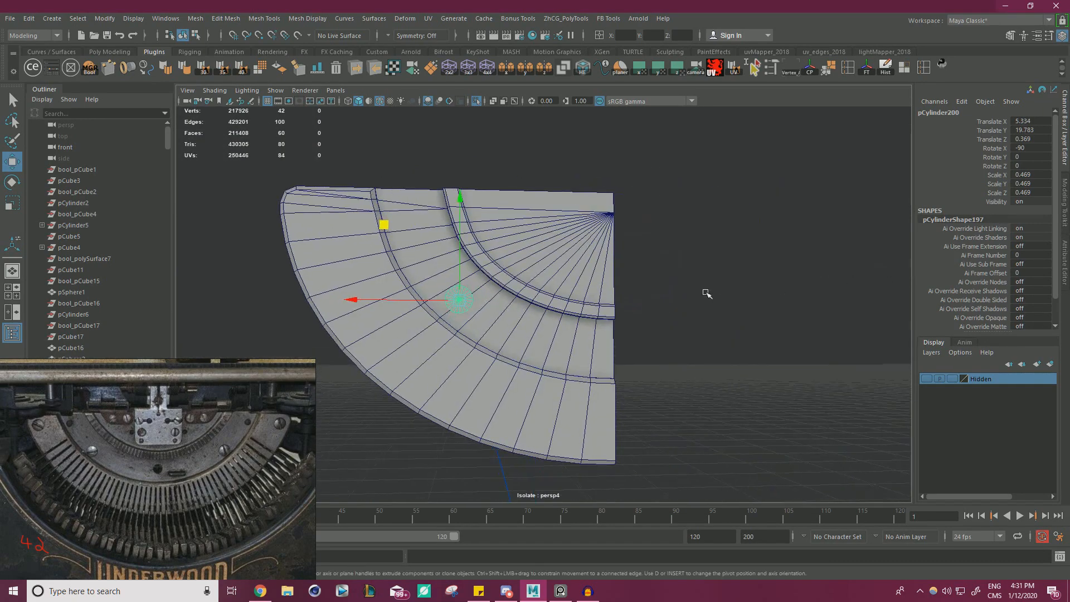
{"action": "left_click_drag", "start_coordinate": [422, 310], "coordinate": [412, 304], "text": "alt"}
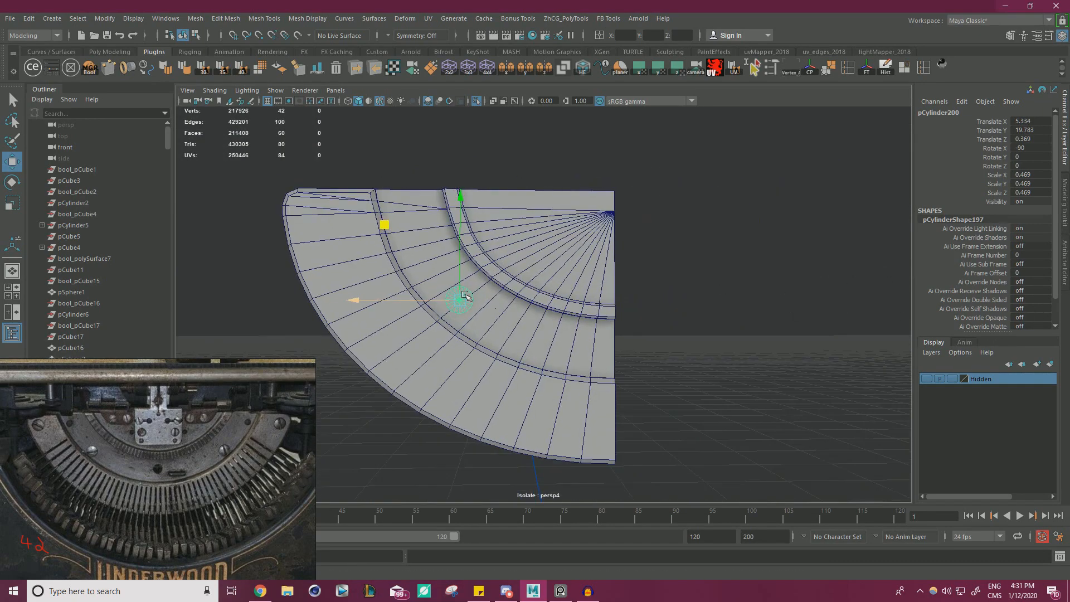
Enlarge the cylinder's X and Z scale to 0.573 and shift it to X 5.477, Y 19.879.
{"action": "scroll", "coordinate": [412, 301], "scroll_direction": "up", "scroll_amount": 1}
{"action": "key", "text": "r"}
{"action": "left_click_drag", "start_coordinate": [381, 228], "coordinate": [701, 225]}
{"action": "key", "text": "w"}
{"action": "scroll", "coordinate": [696, 234], "scroll_direction": "down", "scroll_amount": 2}
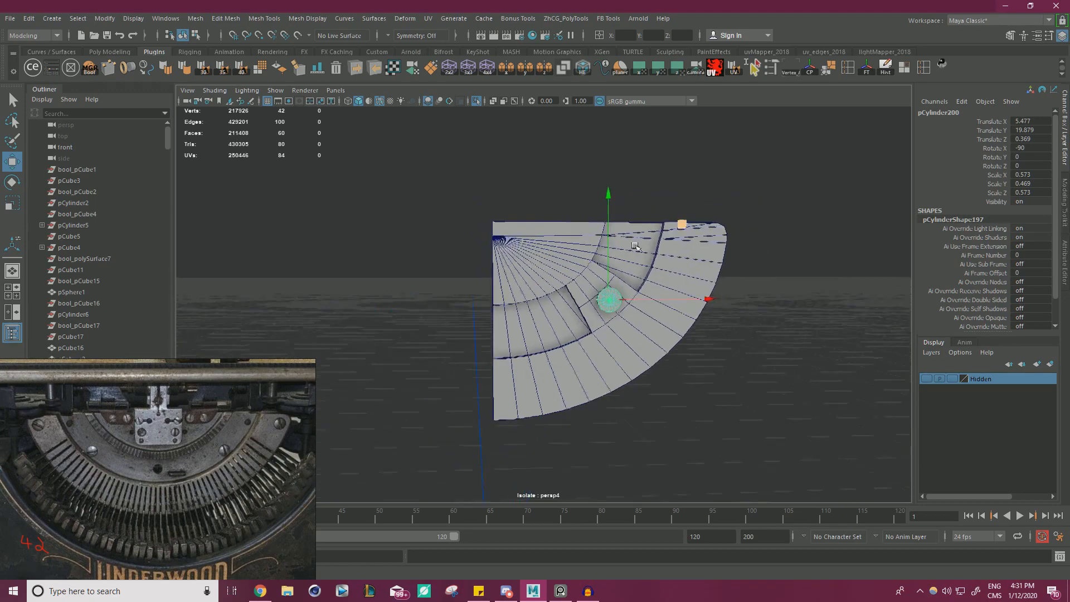
{"action": "left_click_drag", "start_coordinate": [579, 289], "coordinate": [619, 307], "text": "alt"}
{"action": "scroll", "coordinate": [674, 344], "scroll_direction": "up", "scroll_amount": 5}
{"action": "left_click_drag", "start_coordinate": [479, 296], "coordinate": [760, 296], "text": "alt"}
{"action": "scroll", "coordinate": [760, 296], "scroll_direction": "down", "scroll_amount": 5}
{"action": "scroll", "coordinate": [586, 297], "scroll_direction": "up", "scroll_amount": 2}
{"action": "left_click_drag", "start_coordinate": [557, 291], "coordinate": [576, 304], "text": "alt"}
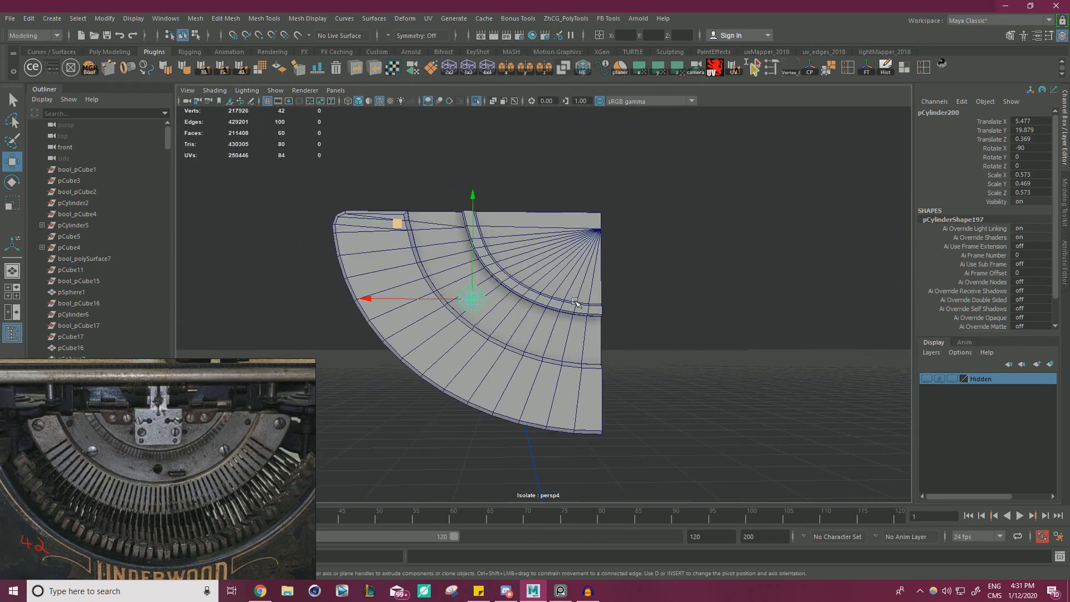
Reduce the cylinder's X and Z scale to 0.537, place it at X 5.514, Y 19.822 and clear the selection.
{"action": "scroll", "coordinate": [576, 304], "scroll_direction": "up", "scroll_amount": 3}
{"action": "key", "text": "r"}
{"action": "left_click_drag", "start_coordinate": [379, 223], "coordinate": [380, 227]}
{"action": "key", "text": "w"}
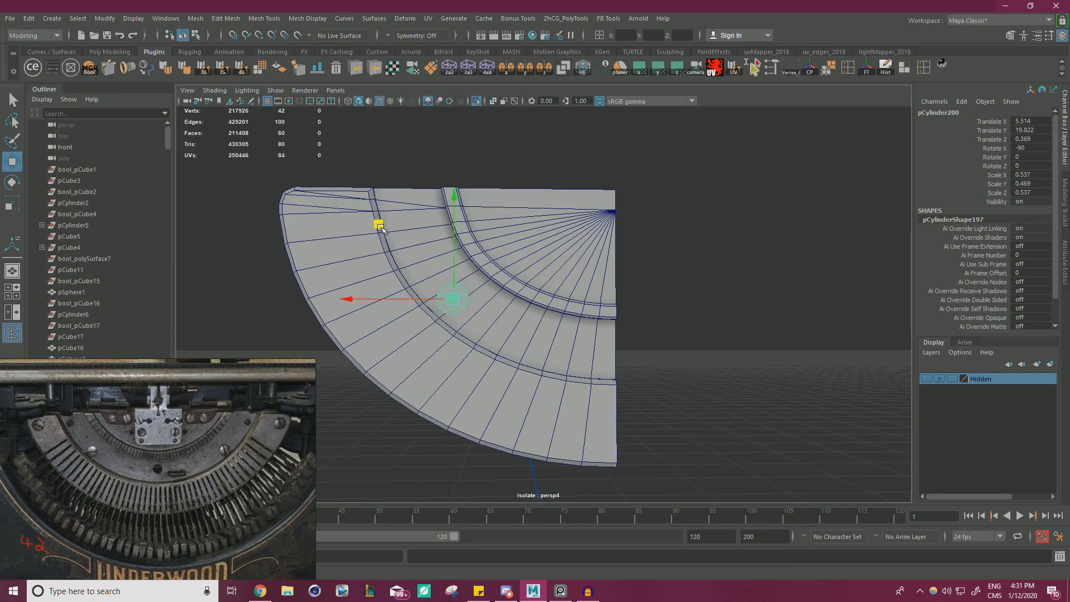
{"action": "left_click", "coordinate": [750, 313]}
{"action": "scroll", "coordinate": [666, 296], "scroll_direction": "down", "scroll_amount": 2}
{"action": "left_click_drag", "start_coordinate": [666, 295], "coordinate": [917, 301], "text": "alt"}
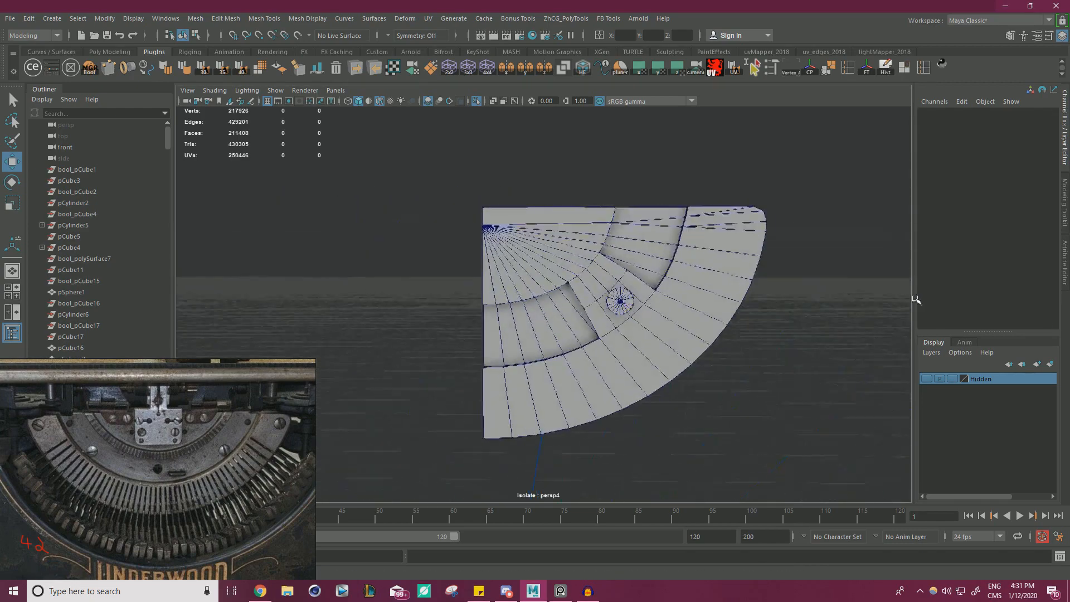
{"action": "scroll", "coordinate": [738, 310], "scroll_direction": "up", "scroll_amount": 2}
{"action": "left_click_drag", "start_coordinate": [737, 311], "coordinate": [507, 328], "text": "alt"}
Open DcBoolManager and freeze the transformations of the cylinder, the arm-joined mesh and the middle band.
{"action": "double_click", "coordinate": [431, 274]}
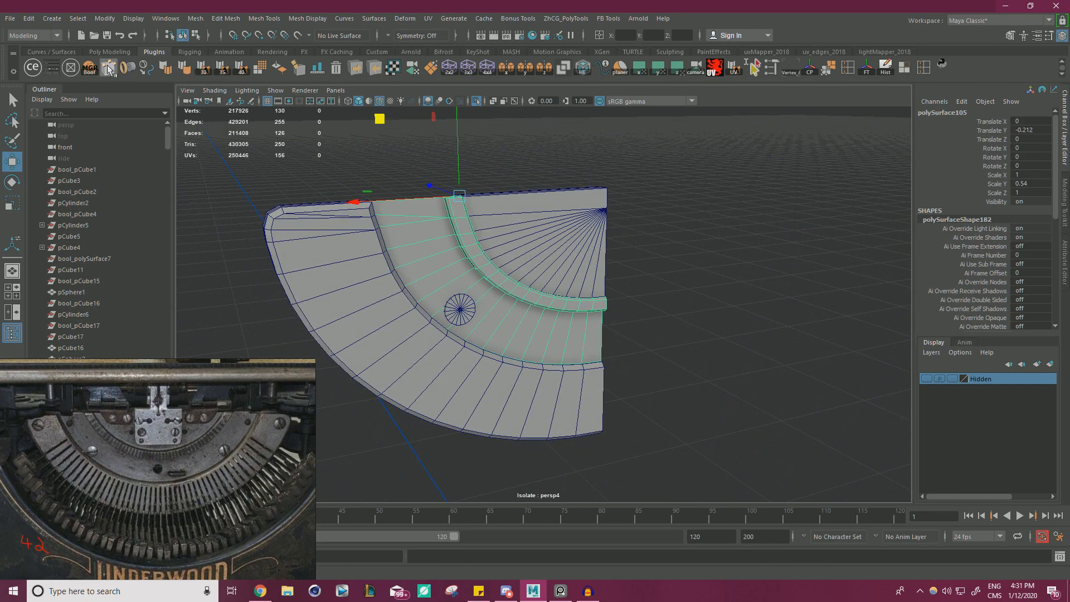
{"action": "left_click", "coordinate": [87, 72]}
{"action": "left_click_drag", "start_coordinate": [336, 148], "coordinate": [671, 228]}
{"action": "left_click_drag", "start_coordinate": [809, 88], "coordinate": [824, 166]}
{"action": "left_click", "coordinate": [866, 67]}
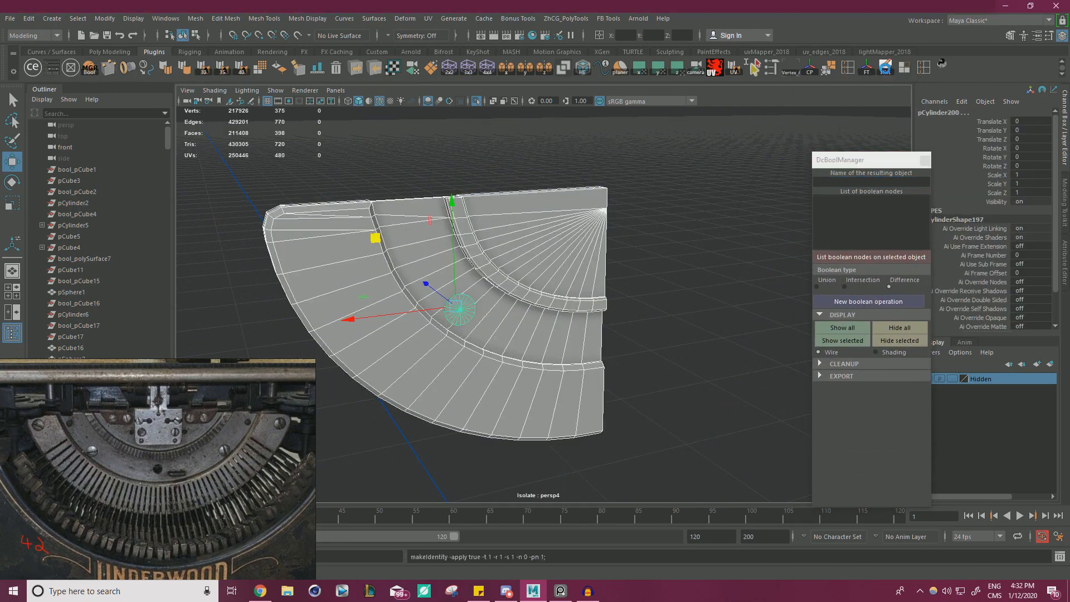
Duplicate the cylinder, raise the copy to Translate Y 5.295 above the segment, and clear the selection.
{"action": "left_click", "coordinate": [462, 310]}
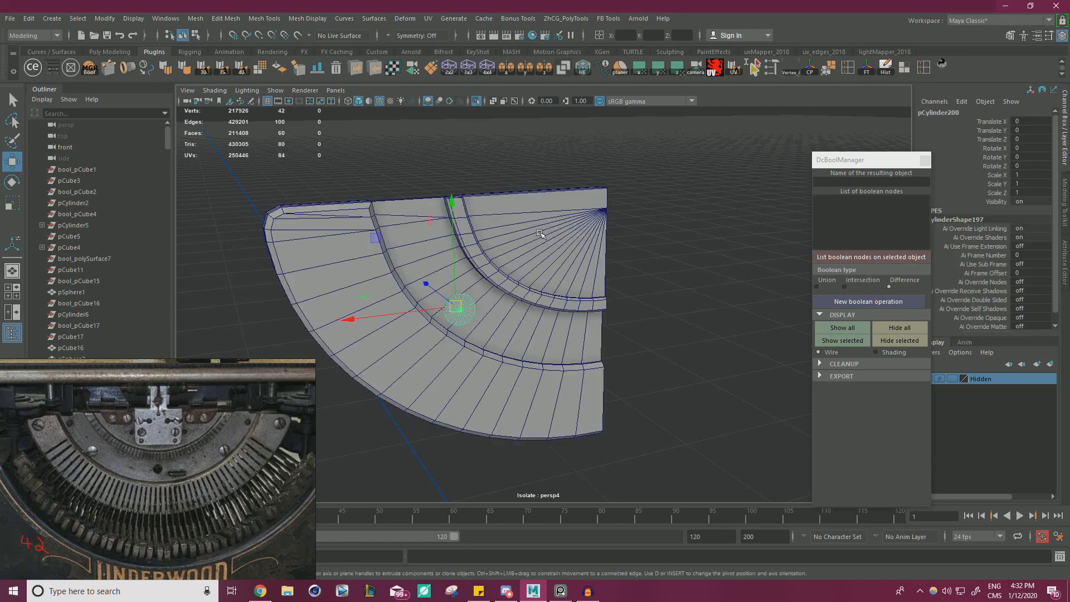
{"action": "left_click_drag", "start_coordinate": [455, 252], "coordinate": [446, 93]}
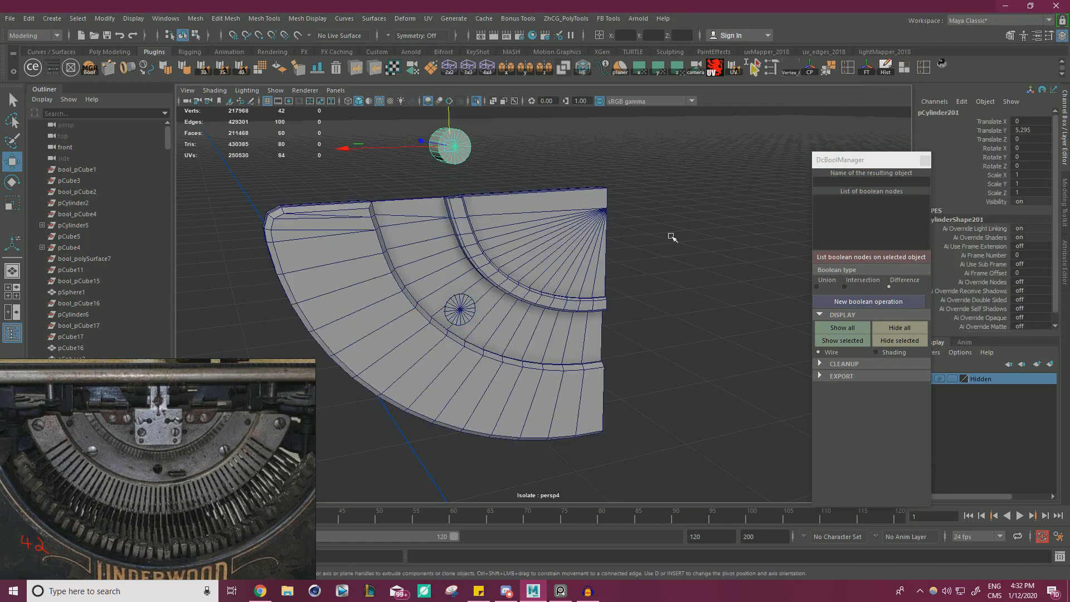
{"action": "left_click", "coordinate": [690, 239]}
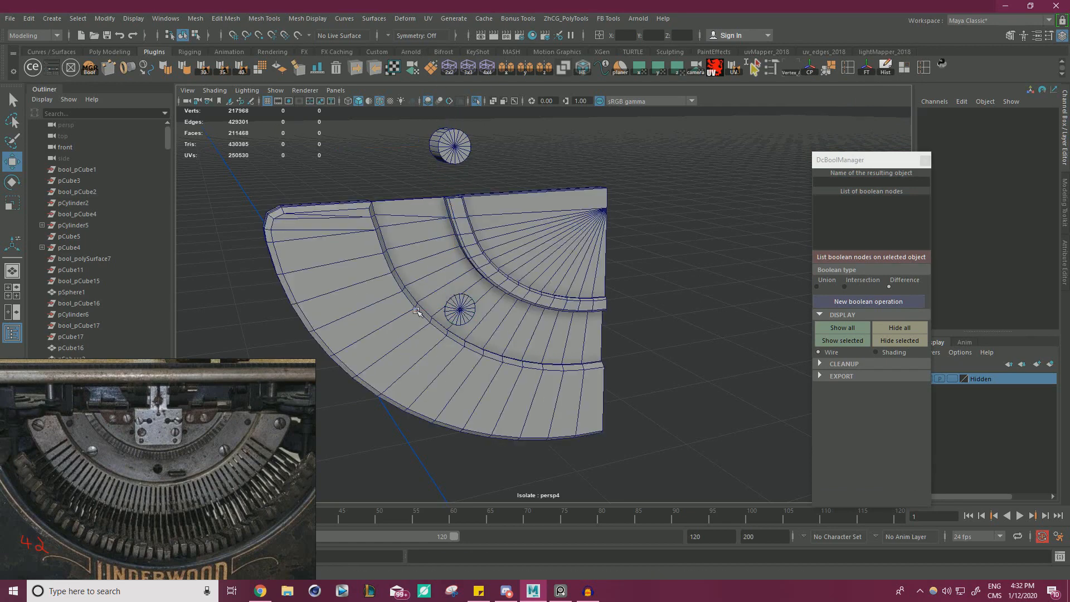
Subtract the original cylinder from the middle band with a Difference boolean, and delete its history and base objects.
{"action": "left_click", "coordinate": [435, 277]}
{"action": "left_click", "coordinate": [462, 310], "text": "shift"}
{"action": "left_click", "coordinate": [868, 300]}
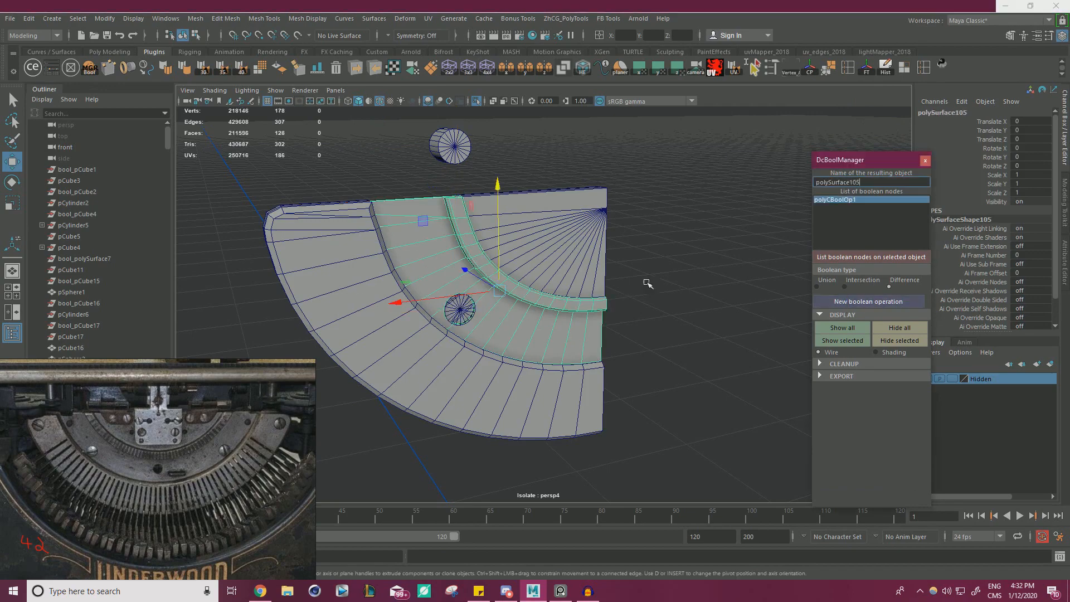
{"action": "mouse_move", "coordinate": [635, 280]}
{"action": "left_mouse_down", "text": "alt"}
{"action": "mouse_move", "coordinate": [641, 270]}
{"action": "mouse_move", "coordinate": [632, 270]}
{"action": "left_mouse_up", "text": "alt"}
{"action": "left_click", "coordinate": [823, 363]}
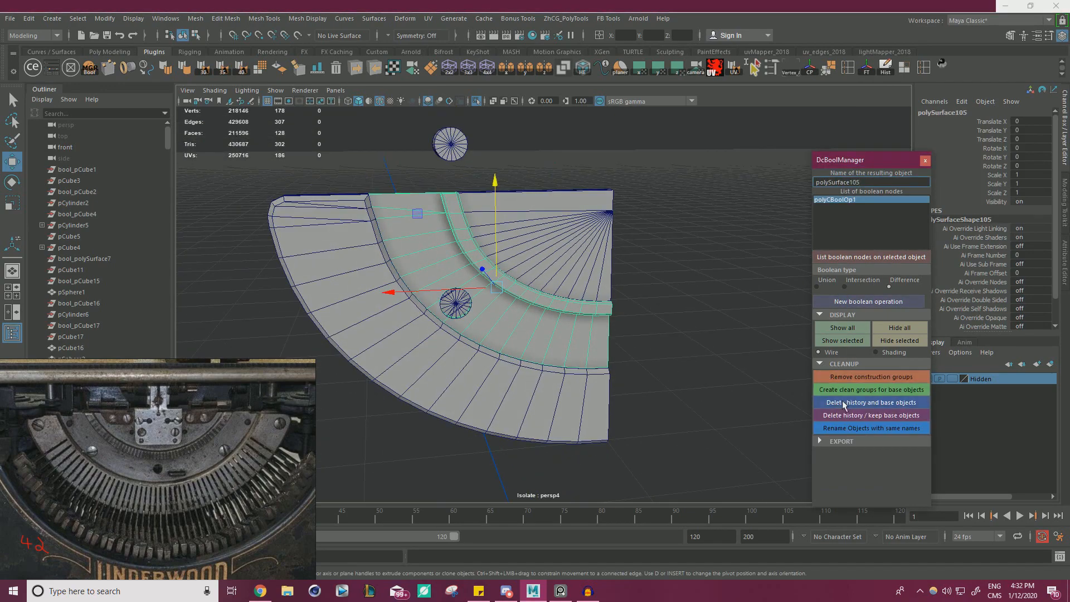
{"action": "left_click", "coordinate": [844, 402]}
Set the duplicate cylinder's Translate Y to 0.
{"action": "left_click", "coordinate": [496, 372]}
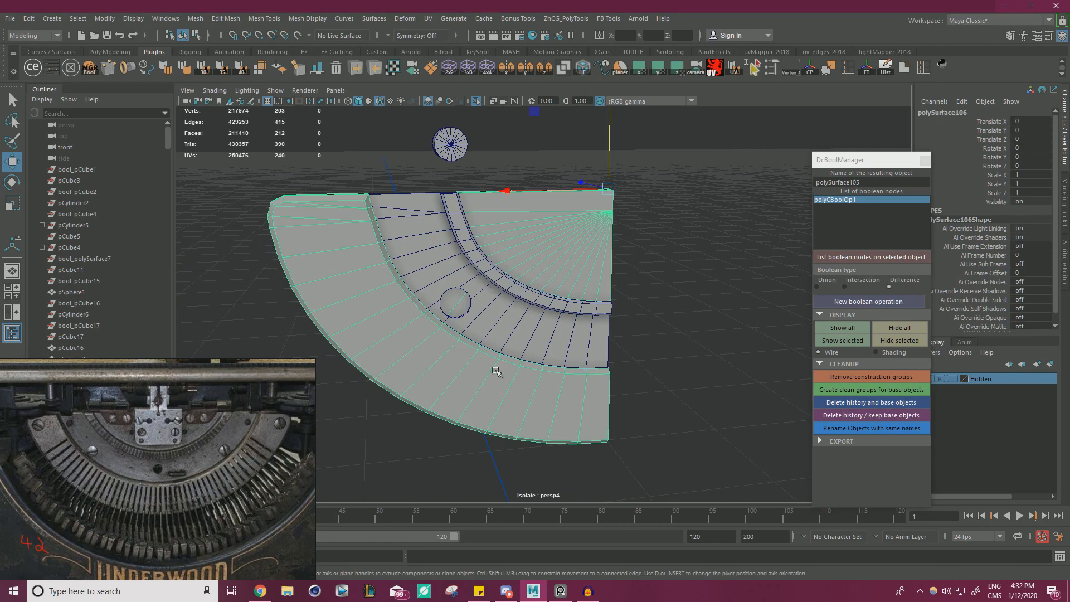
{"action": "left_click", "coordinate": [464, 137]}
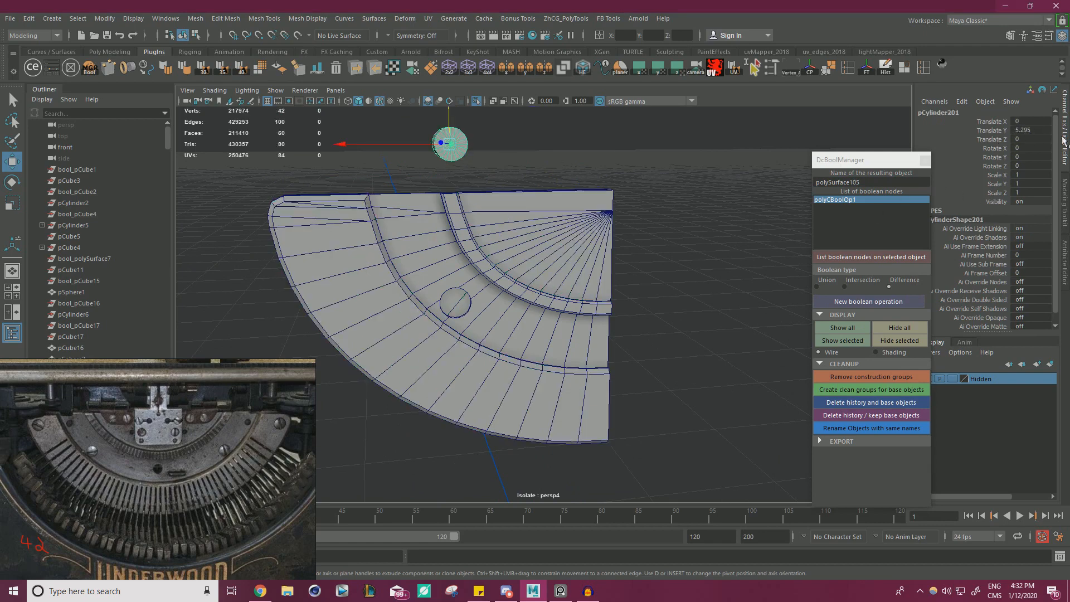
{"action": "left_click", "coordinate": [1032, 130]}
{"action": "type", "text": "0"}
{"action": "key", "text": "Return"}
Subtract the duplicate cylinder from the arm-joined mesh with a Difference boolean, and delete its history and base objects.
{"action": "left_click_drag", "start_coordinate": [653, 260], "coordinate": [666, 366], "text": "alt"}
{"action": "left_click", "coordinate": [459, 386]}
{"action": "left_click", "coordinate": [462, 307], "text": "shift"}
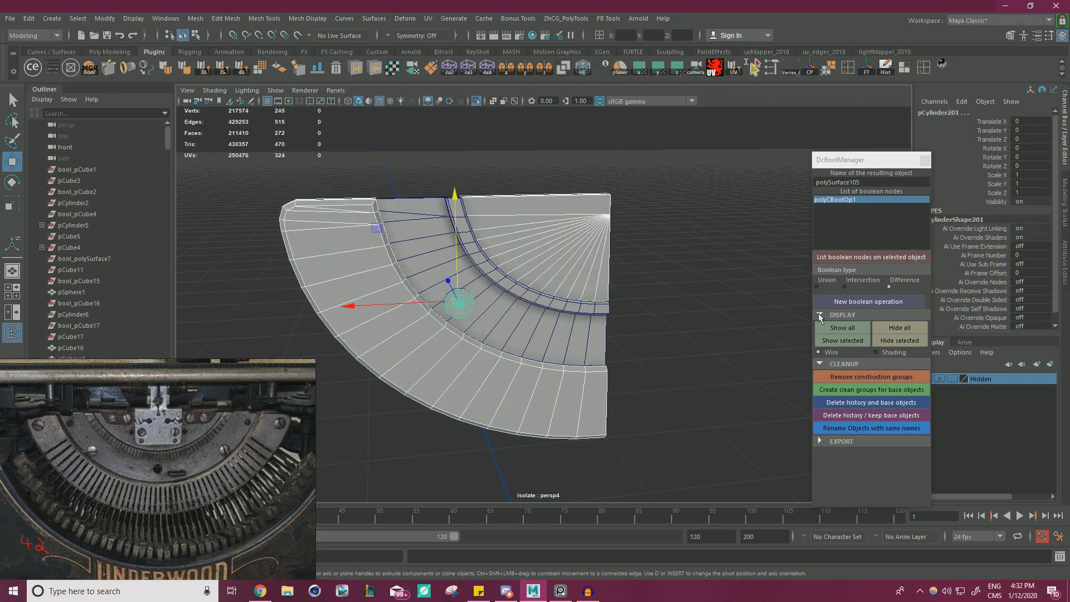
{"action": "left_click", "coordinate": [852, 301]}
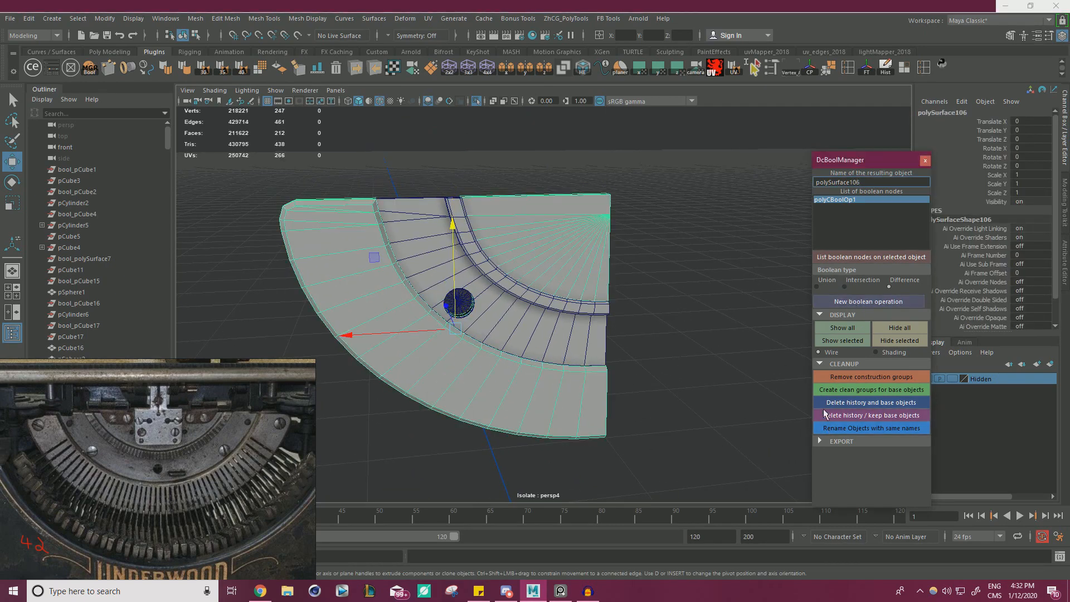
{"action": "left_click", "coordinate": [860, 406]}
{"action": "left_click_drag", "start_coordinate": [676, 330], "coordinate": [485, 370], "text": "alt"}
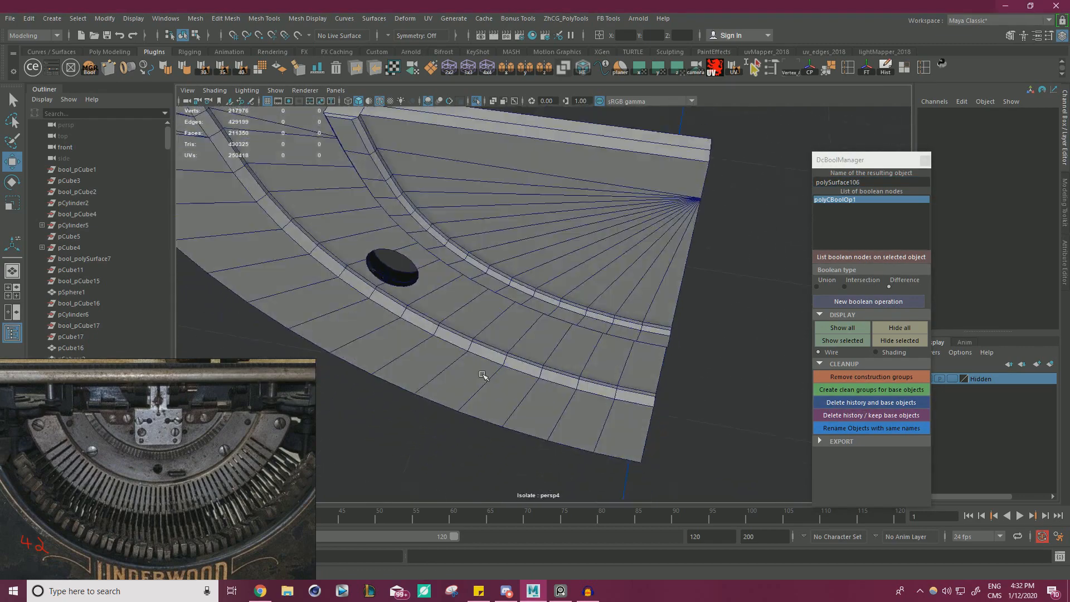
Isolate the arm-joined mesh and bridge the front and back border edges of its round hole.
{"action": "left_click", "coordinate": [402, 311]}
{"action": "left_click_drag", "start_coordinate": [555, 280], "coordinate": [518, 239], "text": "alt"}
{"action": "left_click", "coordinate": [477, 101]}
{"action": "left_click", "coordinate": [477, 100]}
{"action": "right_click_drag", "start_coordinate": [518, 239], "coordinate": [671, 276], "text": "alt"}
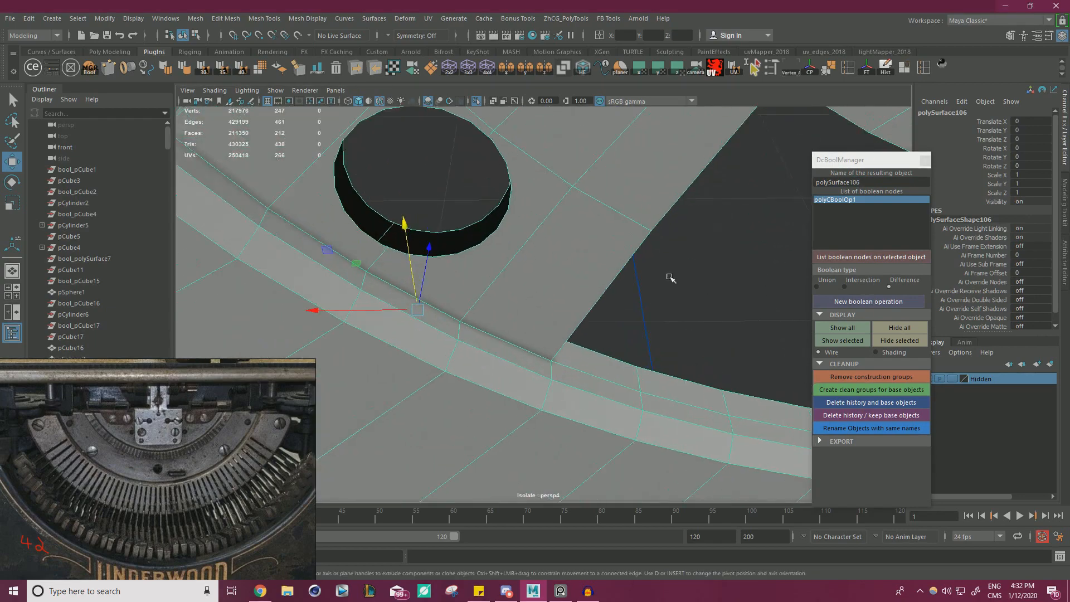
{"action": "middle_click_drag", "start_coordinate": [671, 277], "coordinate": [716, 300], "text": "alt"}
{"action": "right_click_drag", "start_coordinate": [457, 258], "coordinate": [471, 241]}
{"action": "double_click", "coordinate": [473, 250]}
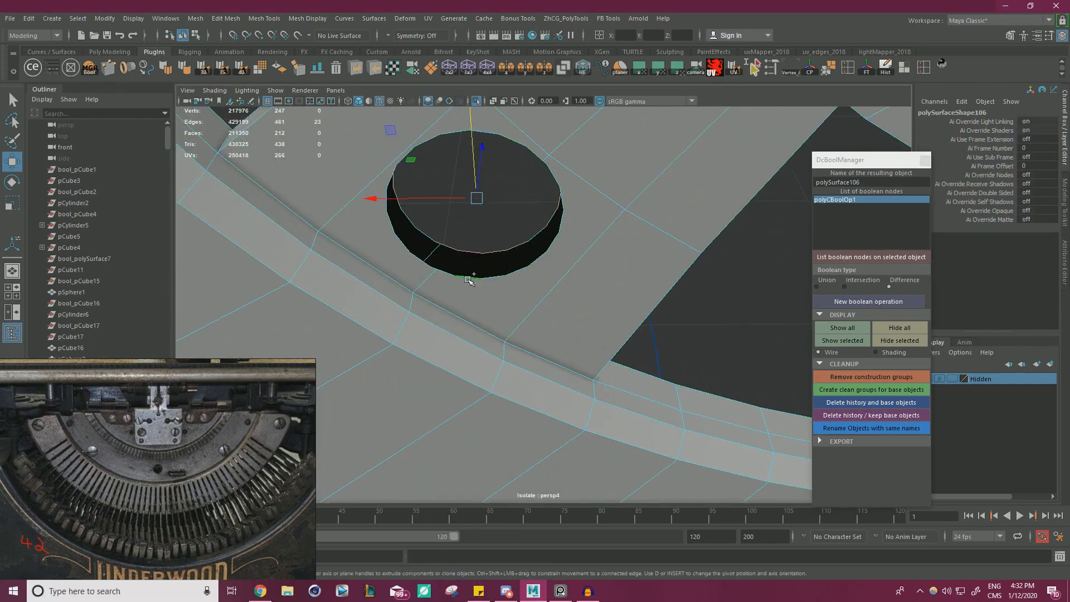
{"action": "right_click", "coordinate": [493, 250], "text": "shift"}
{"action": "right_click_drag", "start_coordinate": [500, 377], "coordinate": [497, 382], "text": "shift"}
{"action": "left_click_drag", "start_coordinate": [497, 375], "coordinate": [471, 294], "text": "alt"}
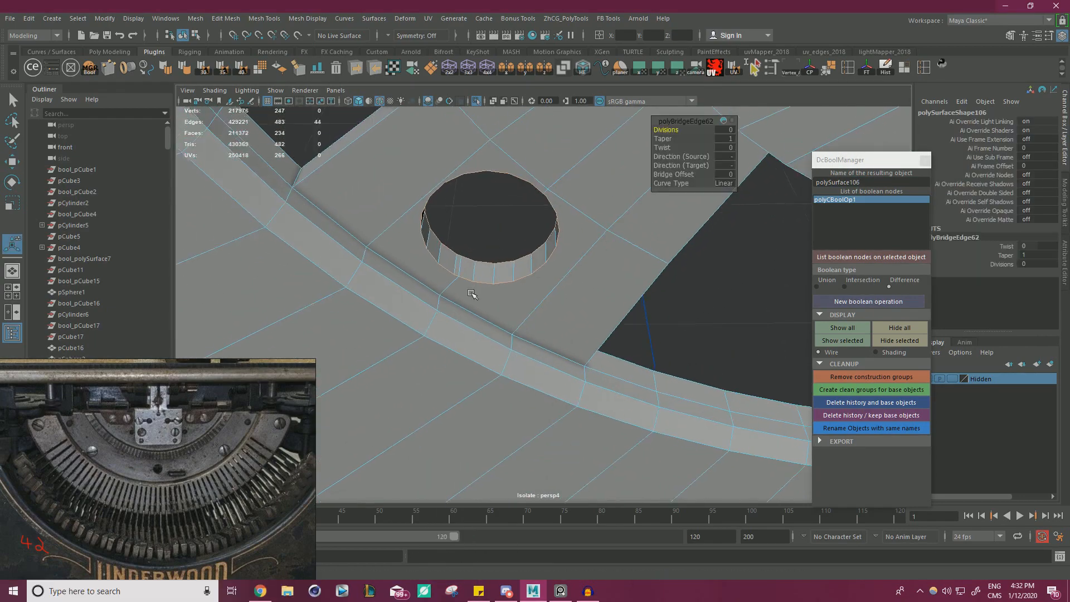
Snap the stray vertices on one side of the arm-joined mesh's bridged hole onto neighbouring rim vertices.
{"action": "right_click_drag", "start_coordinate": [470, 294], "coordinate": [621, 319], "text": "alt"}
{"action": "left_click_drag", "start_coordinate": [622, 318], "coordinate": [518, 290], "text": "alt"}
{"action": "right_click_drag", "start_coordinate": [452, 255], "coordinate": [405, 257]}
{"action": "left_click", "coordinate": [461, 293]}
{"action": "key", "text": "w"}
{"action": "key", "text": "v"}
{"action": "left_click_drag", "start_coordinate": [461, 291], "coordinate": [557, 161]}
{"action": "left_click", "coordinate": [480, 255]}
{"action": "left_click", "coordinate": [630, 165]}
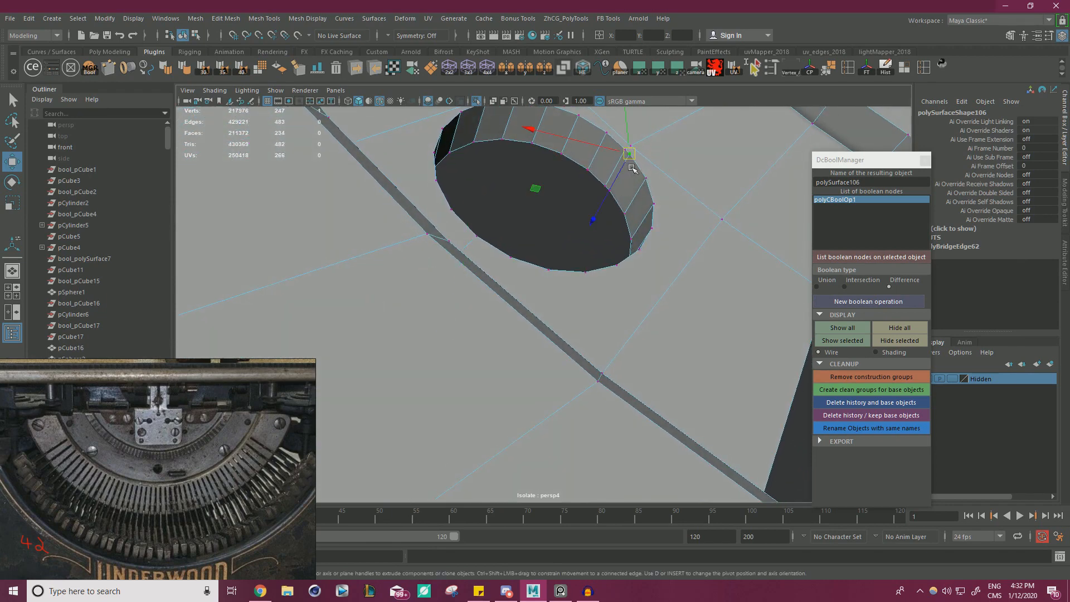
Snap the remaining stray vertices on the other side of the hole onto adjacent rim corners, undoing one misplaced snap.
{"action": "left_click_drag", "start_coordinate": [630, 155], "coordinate": [625, 149]}
{"action": "left_click", "coordinate": [609, 190]}
{"action": "key", "text": "v"}
{"action": "left_click_drag", "start_coordinate": [609, 190], "coordinate": [631, 152]}
{"action": "key", "text": "ctrl+z"}
{"action": "left_click", "coordinate": [613, 167]}
{"action": "left_click", "coordinate": [604, 185]}
{"action": "key", "text": "v"}
{"action": "left_click_drag", "start_coordinate": [686, 216], "coordinate": [674, 263], "text": "alt"}
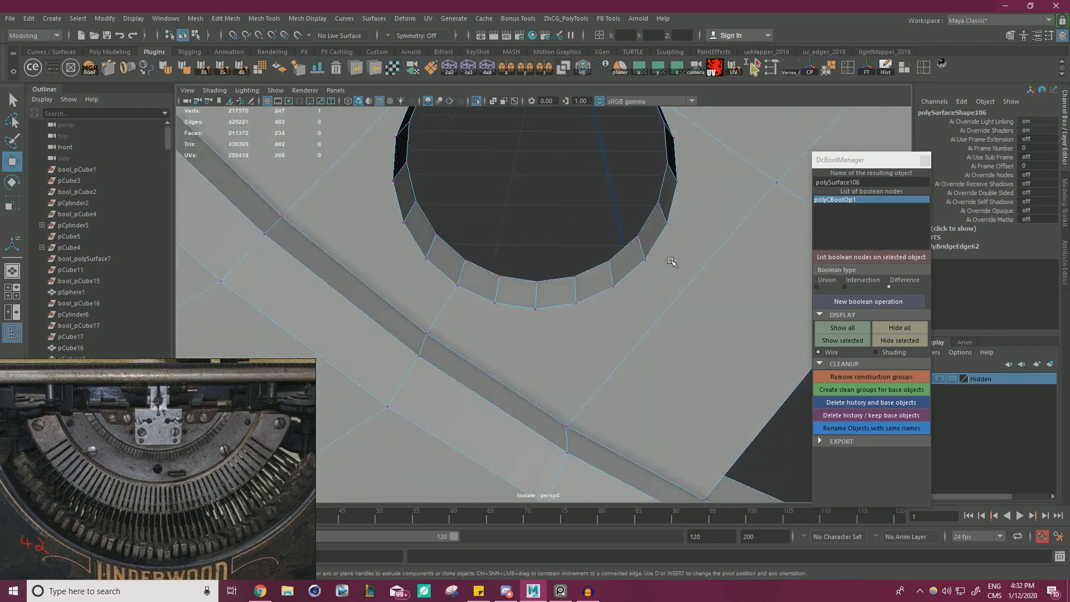
Merge the overlapping vertices around the arm-joined mesh's hole and leave component mode.
{"action": "right_click_drag", "start_coordinate": [673, 263], "coordinate": [430, 218], "text": "alt"}
{"action": "left_click_drag", "start_coordinate": [448, 146], "coordinate": [783, 390]}
{"action": "right_click_drag", "start_coordinate": [626, 217], "coordinate": [657, 159], "text": "shift"}
{"action": "key", "text": "q"}
{"action": "left_click", "coordinate": [530, 175]}
Show the whole typewriter again, select the middle band with its new hole, and isolate it.
{"action": "left_click", "coordinate": [476, 101]}
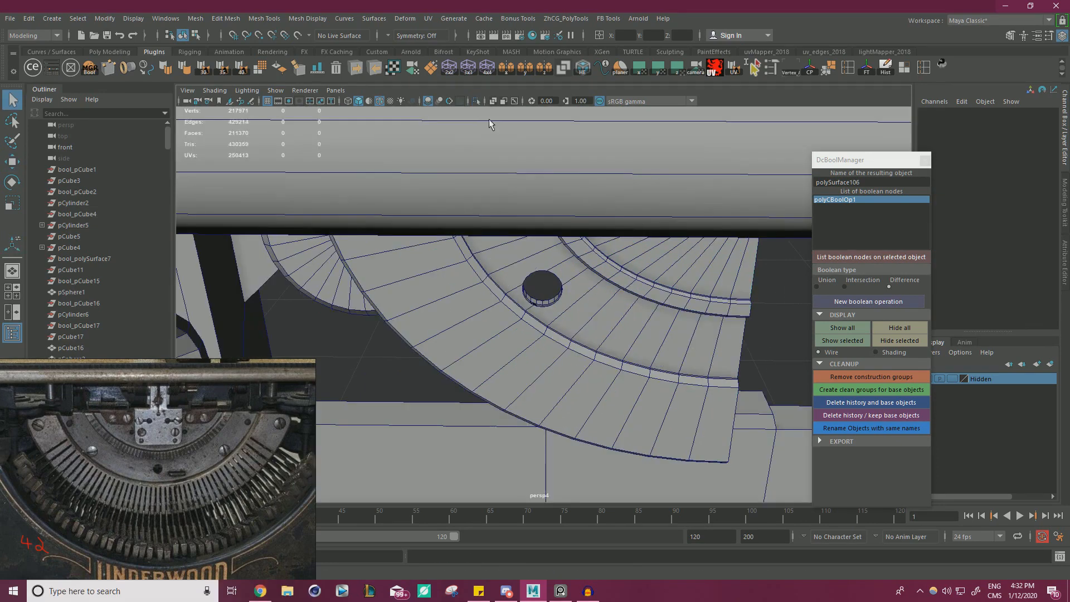
{"action": "left_click", "coordinate": [522, 326]}
{"action": "key", "text": "w"}
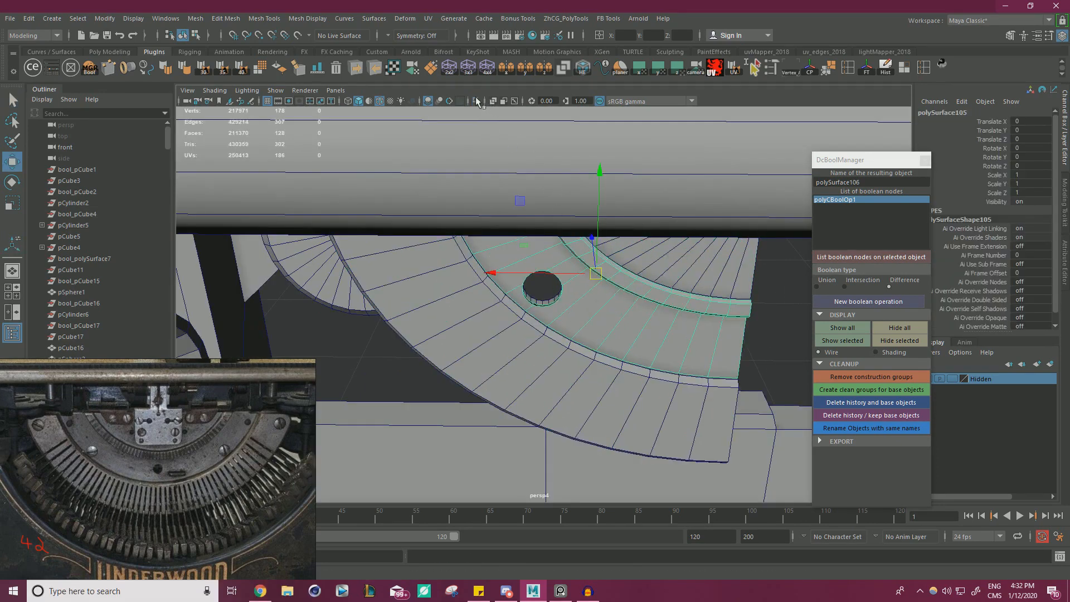
{"action": "left_click", "coordinate": [476, 101]}
{"action": "right_click_drag", "start_coordinate": [687, 316], "coordinate": [797, 333], "text": "alt"}
Bridge the front and back border edges of the middle band's round hole.
{"action": "right_click_drag", "start_coordinate": [506, 333], "coordinate": [630, 359], "text": "alt"}
{"action": "right_click_drag", "start_coordinate": [490, 262], "coordinate": [487, 211]}
{"action": "double_click", "coordinate": [492, 316]}
{"action": "right_click_drag", "start_coordinate": [555, 247], "coordinate": [544, 376], "text": "shift"}
Snap the extra vertices on one rim of the middle band's hole onto their neighbouring vertices.
{"action": "right_click_drag", "start_coordinate": [429, 269], "coordinate": [369, 263]}
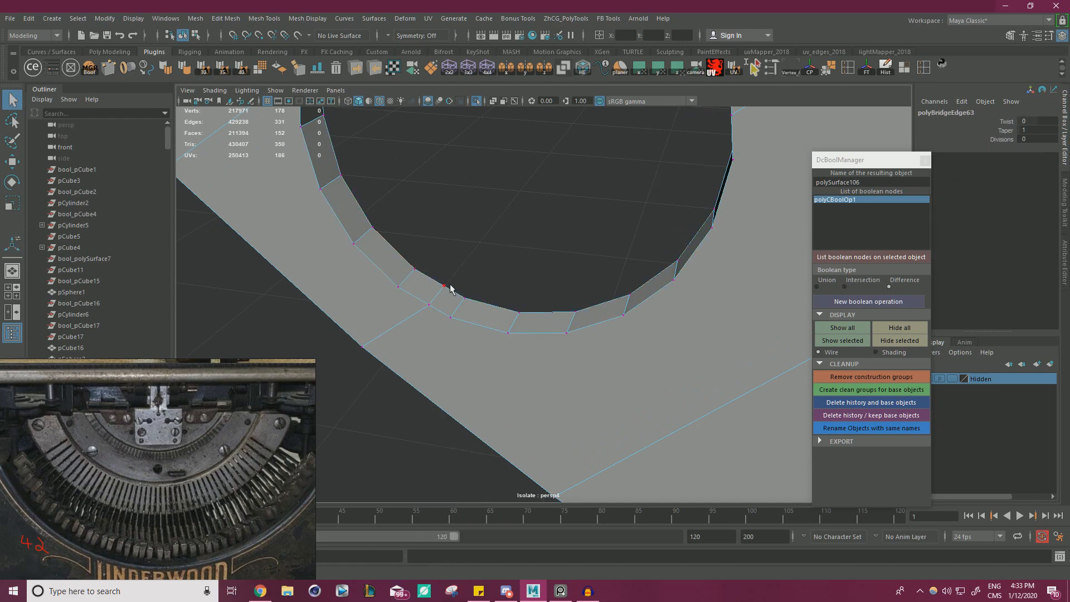
{"action": "key", "text": "w"}
{"action": "left_click", "coordinate": [449, 317]}
{"action": "left_click_drag", "start_coordinate": [433, 318], "coordinate": [406, 177], "text": "alt"}
{"action": "left_click", "coordinate": [389, 178]}
{"action": "key", "text": "v"}
{"action": "left_click", "coordinate": [406, 191]}
{"action": "left_click", "coordinate": [405, 186]}
{"action": "key", "text": "v"}
Snap the extra vertices on the other rim of the middle band's hole onto their neighbouring vertices.
{"action": "left_click_drag", "start_coordinate": [526, 191], "coordinate": [491, 215], "text": "alt"}
{"action": "left_click", "coordinate": [582, 146]}
{"action": "left_click_drag", "start_coordinate": [585, 147], "coordinate": [592, 153]}
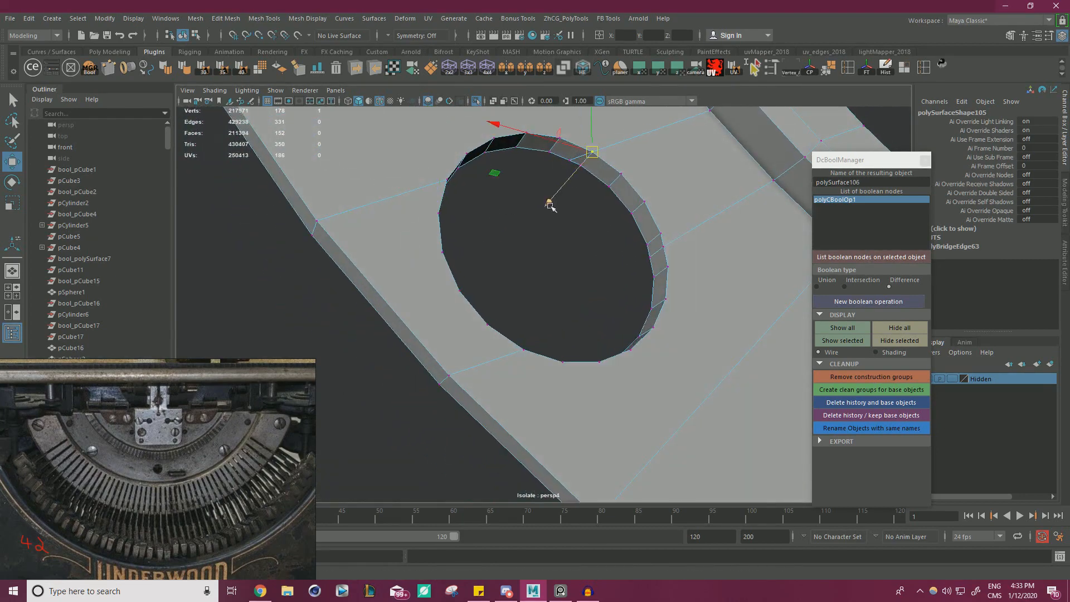
{"action": "left_click", "coordinate": [549, 204]}
{"action": "left_click", "coordinate": [577, 218]}
{"action": "left_click", "coordinate": [568, 160]}
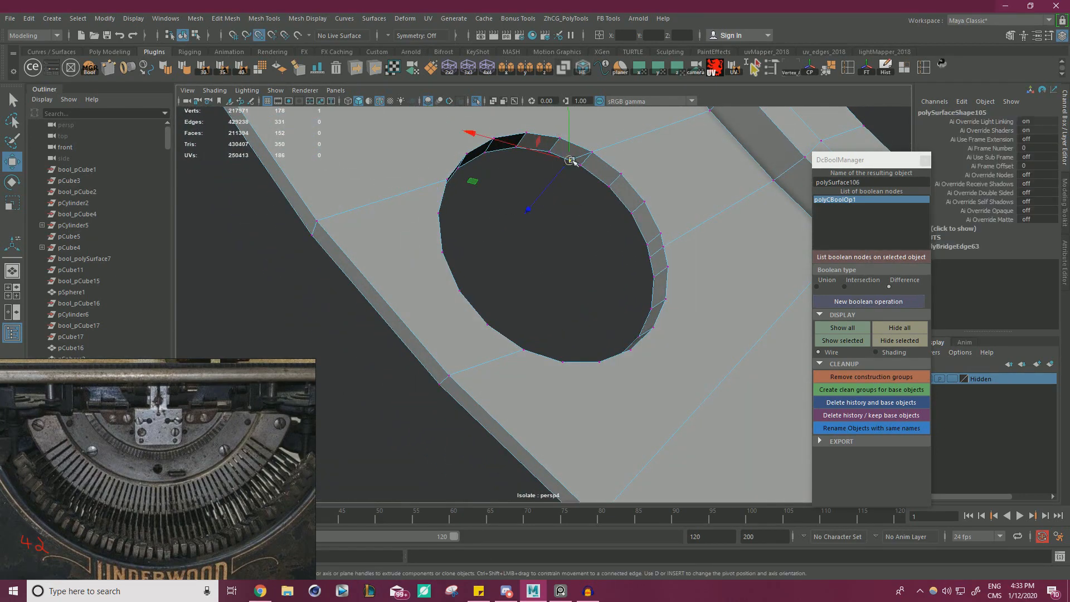
{"action": "left_click_drag", "start_coordinate": [574, 162], "coordinate": [672, 256], "text": "alt"}
{"action": "left_click", "coordinate": [593, 308]}
{"action": "left_click", "coordinate": [650, 268]}
Merge the overlapping vertices around the middle band's hole, leave component mode and show the whole typewriter again.
{"action": "left_click_drag", "start_coordinate": [645, 322], "coordinate": [614, 254], "text": "alt"}
{"action": "right_click_drag", "start_coordinate": [614, 255], "coordinate": [380, 373], "text": "alt"}
{"action": "left_click_drag", "start_coordinate": [380, 372], "coordinate": [688, 193]}
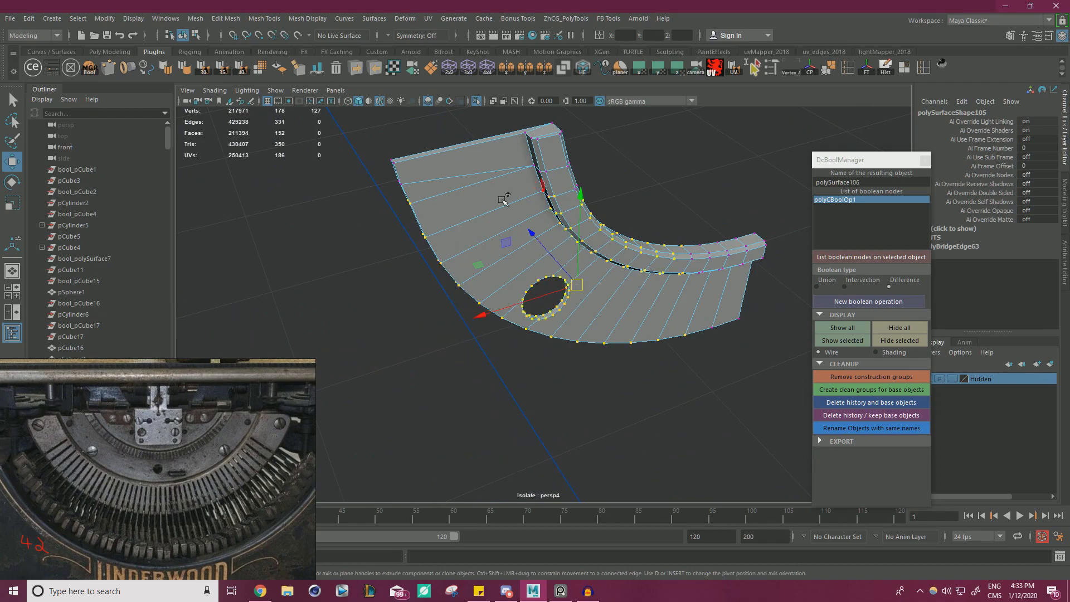
{"action": "right_click_drag", "start_coordinate": [500, 199], "coordinate": [555, 137], "text": "shift"}
{"action": "left_click", "coordinate": [479, 102]}
{"action": "left_click_drag", "start_coordinate": [542, 158], "coordinate": [463, 231], "text": "alt"}
{"action": "left_click", "coordinate": [550, 318]}
Snap the middle band's pivot to its cut centre edge and mirror the band across X to complete the half ring.
{"action": "middle_click_drag", "start_coordinate": [588, 319], "coordinate": [493, 280], "text": "alt"}
{"action": "left_click_drag", "start_coordinate": [494, 280], "coordinate": [469, 281], "text": "alt"}
{"action": "right_click_drag", "start_coordinate": [469, 282], "coordinate": [572, 284], "text": "alt"}
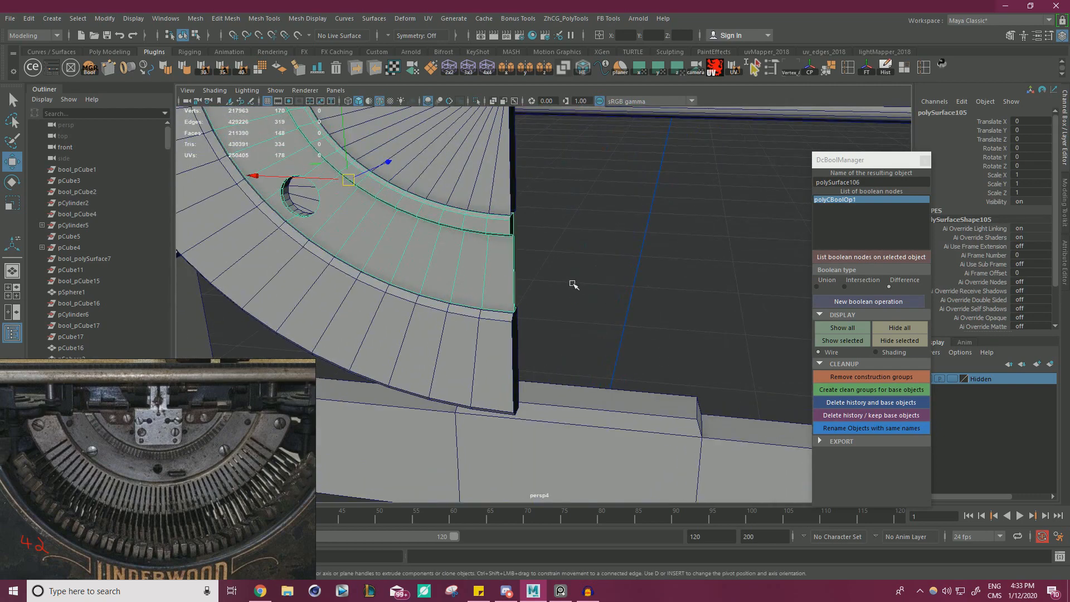
{"action": "key", "text": "d"}
{"action": "key", "text": "v"}
{"action": "left_click_drag", "start_coordinate": [351, 177], "coordinate": [527, 236]}
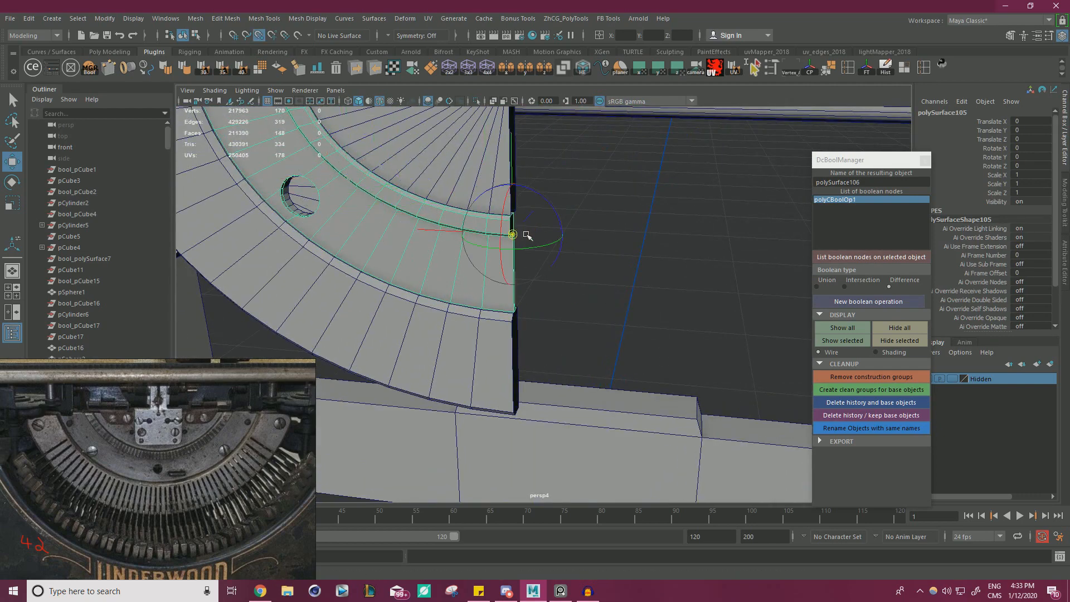
{"action": "left_click", "coordinate": [870, 70]}
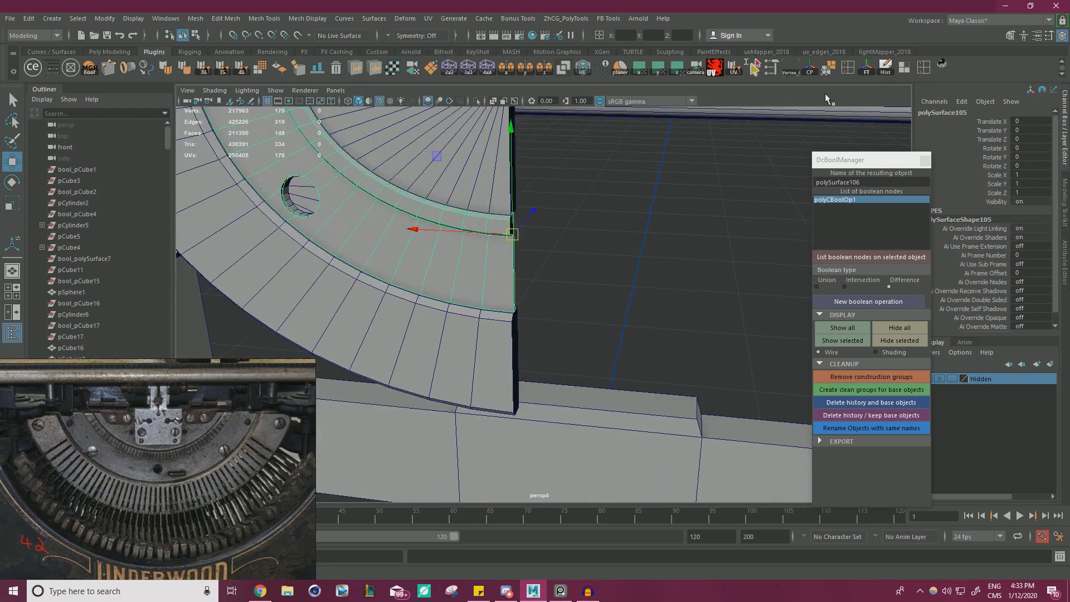
{"action": "left_click", "coordinate": [504, 69]}
{"action": "left_click_drag", "start_coordinate": [560, 234], "coordinate": [612, 245], "text": "alt"}
{"action": "left_click", "coordinate": [614, 246]}
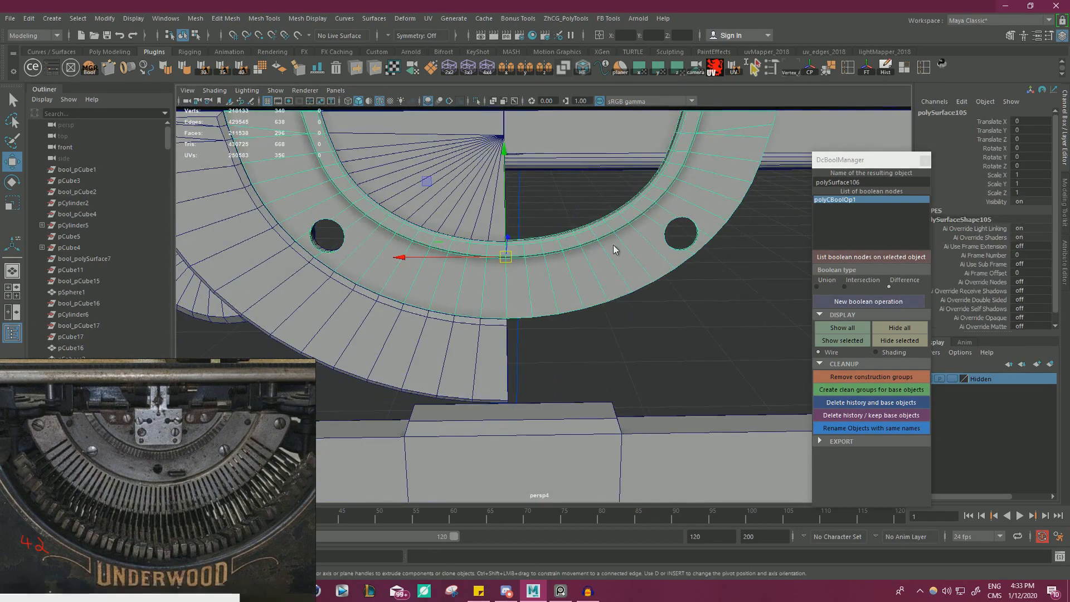
Merge the overlapping seam vertices of the mirrored middle band.
{"action": "right_click_drag", "start_coordinate": [614, 249], "coordinate": [577, 250]}
{"action": "scroll", "coordinate": [614, 250], "scroll_direction": "down", "scroll_amount": 8}
{"action": "left_click_drag", "start_coordinate": [620, 242], "coordinate": [446, 332]}
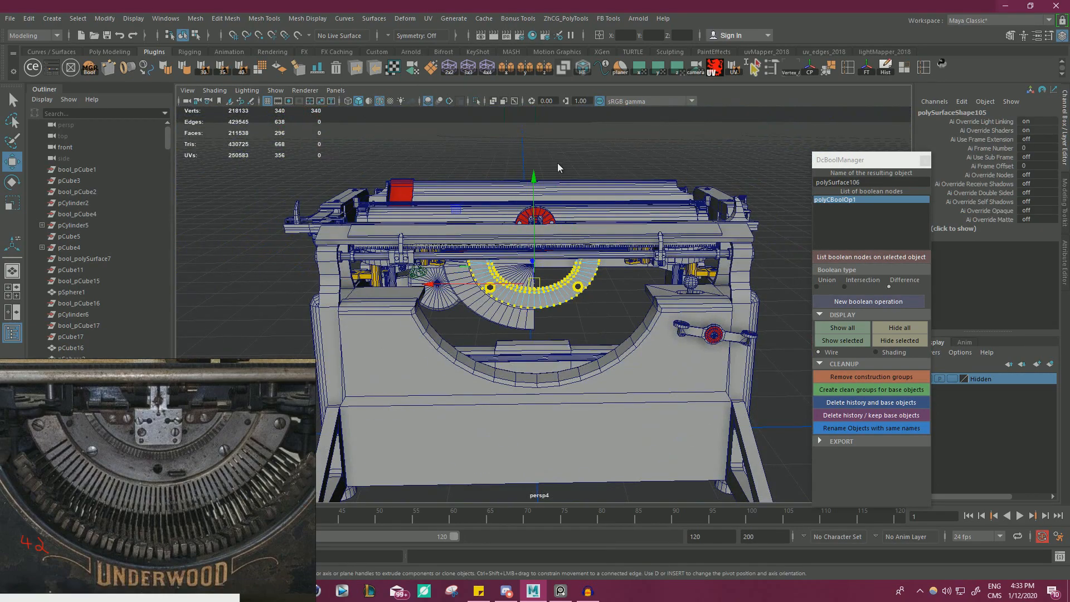
{"action": "right_click_drag", "start_coordinate": [558, 164], "coordinate": [591, 129], "text": "shift"}
{"action": "right_click_drag", "start_coordinate": [584, 273], "coordinate": [601, 269], "text": "alt"}
{"action": "right_click_drag", "start_coordinate": [490, 241], "coordinate": [548, 225]}
Select the arm-joined mesh, snap its pivot to the cut centre edge and mirror it across X.
{"action": "key", "text": "q"}
{"action": "left_click", "coordinate": [613, 335]}
{"action": "left_click", "coordinate": [514, 328]}
{"action": "key", "text": "w"}
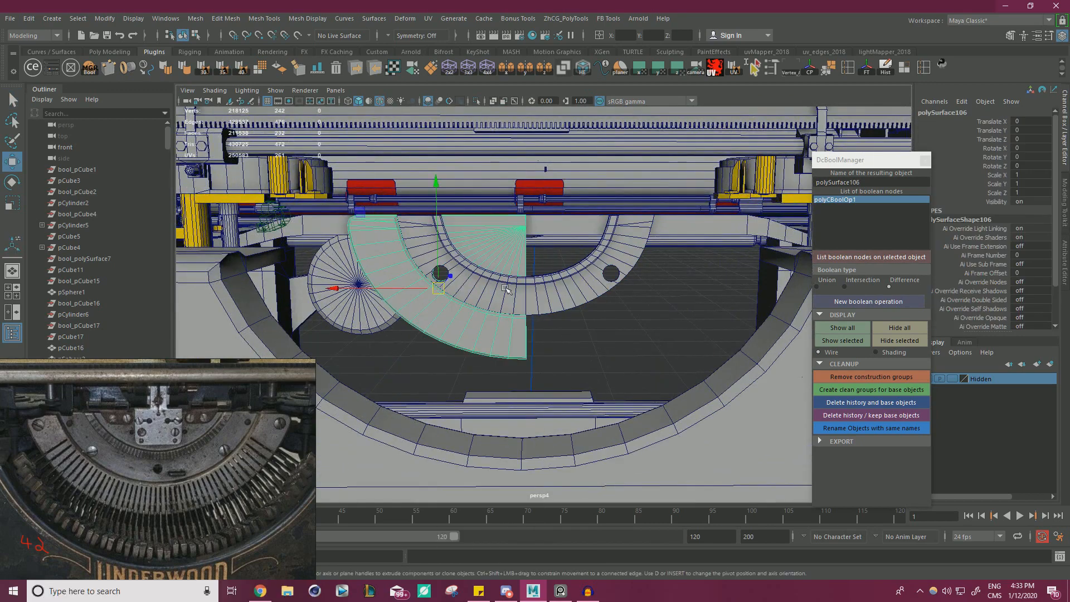
{"action": "key", "text": "d"}
{"action": "key", "text": "v"}
{"action": "middle_click_drag", "start_coordinate": [561, 363], "coordinate": [637, 285]}
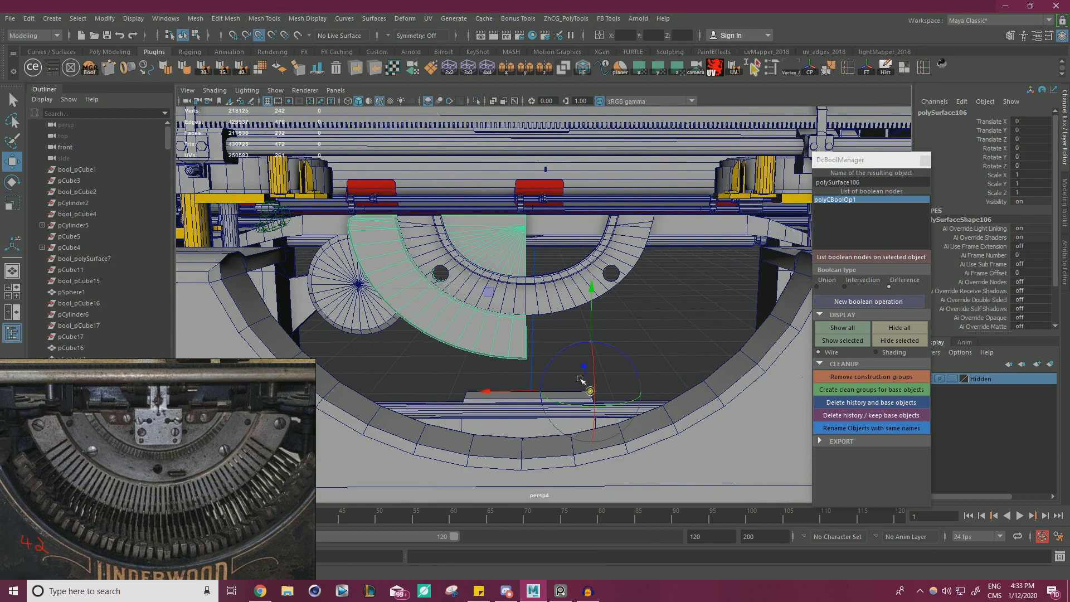
{"action": "middle_click_drag", "start_coordinate": [540, 360], "coordinate": [529, 358]}
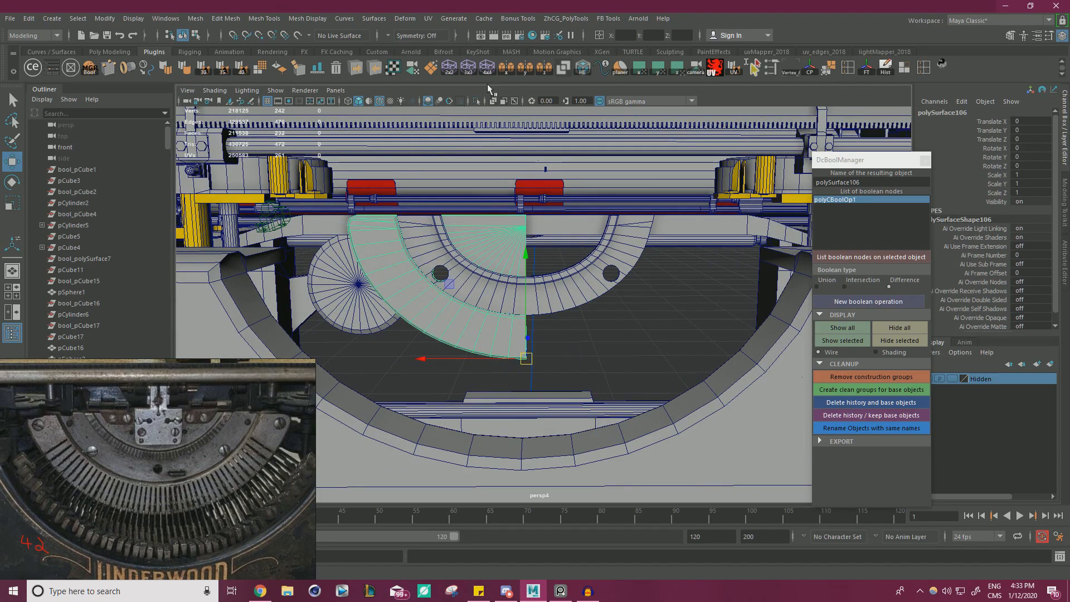
{"action": "left_click", "coordinate": [505, 69]}
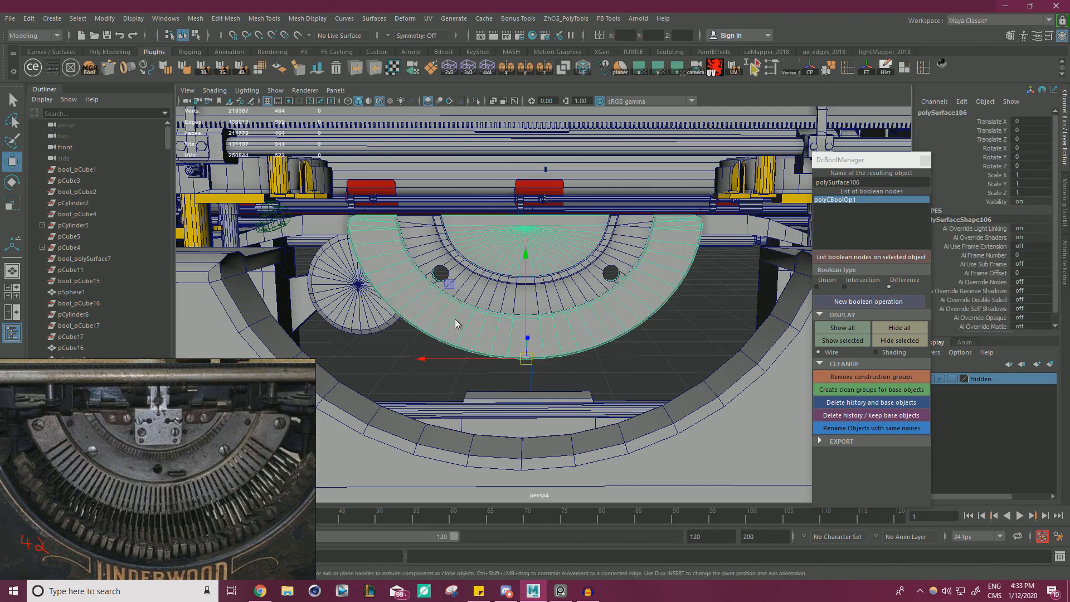
Merge the overlapping seam vertices of the mirrored arm-joined mesh, return to object mode and clear the selection.
{"action": "right_click_drag", "start_coordinate": [455, 269], "coordinate": [412, 283]}
{"action": "scroll", "coordinate": [501, 290], "scroll_direction": "down", "scroll_amount": 5}
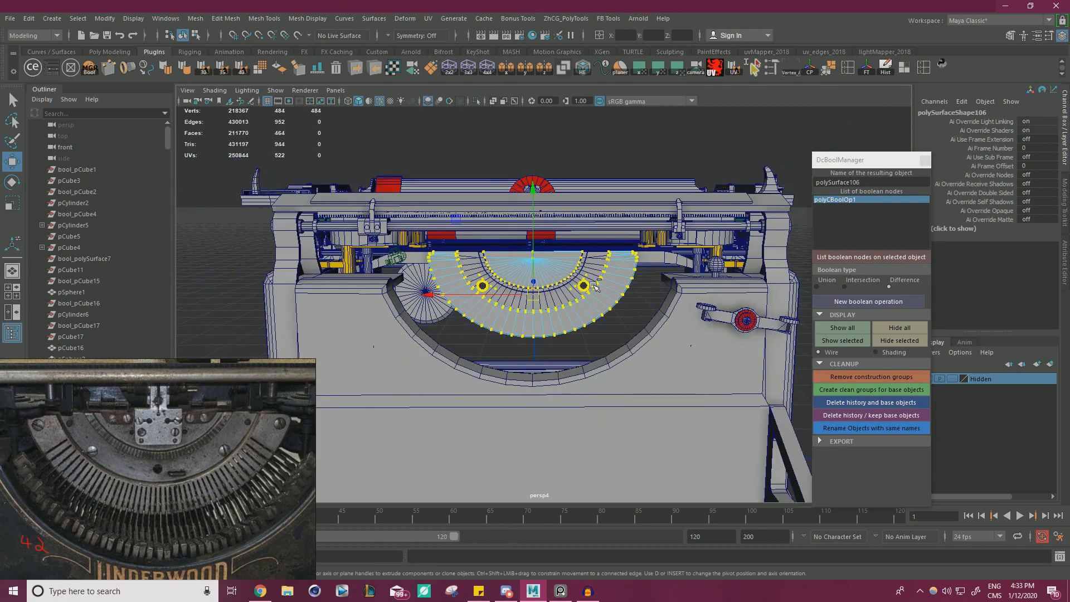
{"action": "right_click_drag", "start_coordinate": [595, 285], "coordinate": [592, 336], "text": "shift"}
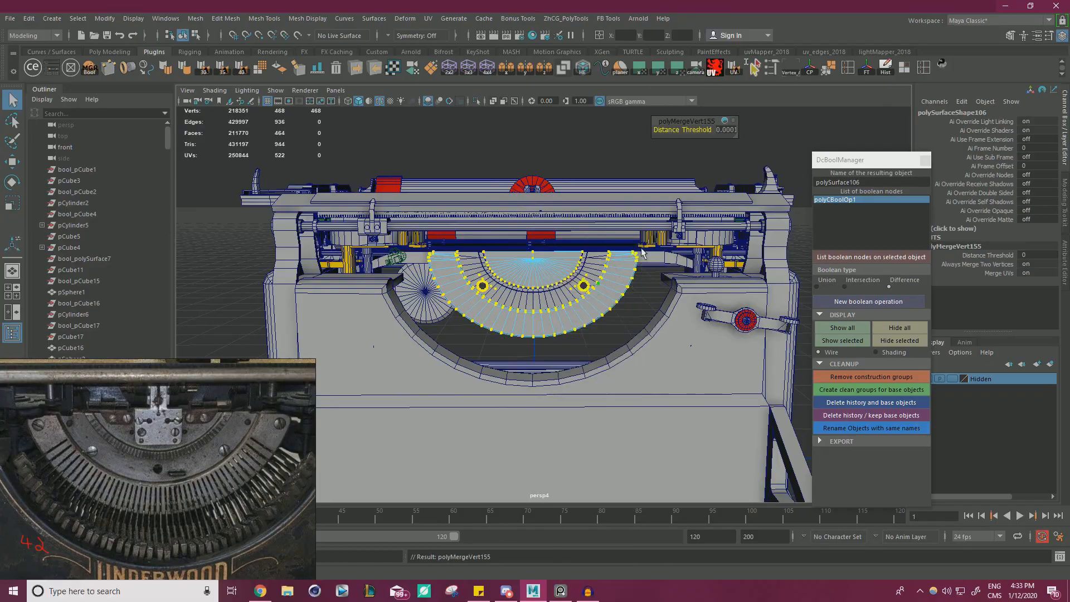
{"action": "right_click_drag", "start_coordinate": [641, 254], "coordinate": [660, 235]}
{"action": "left_click", "coordinate": [637, 296]}
Duplicate an existing slotted screw and bring the copy over toward the type segment.
{"action": "left_click_drag", "start_coordinate": [637, 295], "coordinate": [401, 312], "text": "alt"}
{"action": "scroll", "coordinate": [555, 317], "scroll_direction": "up", "scroll_amount": 5}
{"action": "mouse_move", "coordinate": [555, 318]}
{"action": "left_mouse_down", "text": "alt"}
{"action": "mouse_move", "coordinate": [506, 301]}
{"action": "mouse_move", "coordinate": [647, 315]}
{"action": "mouse_move", "coordinate": [559, 311]}
{"action": "left_mouse_up", "text": "alt"}
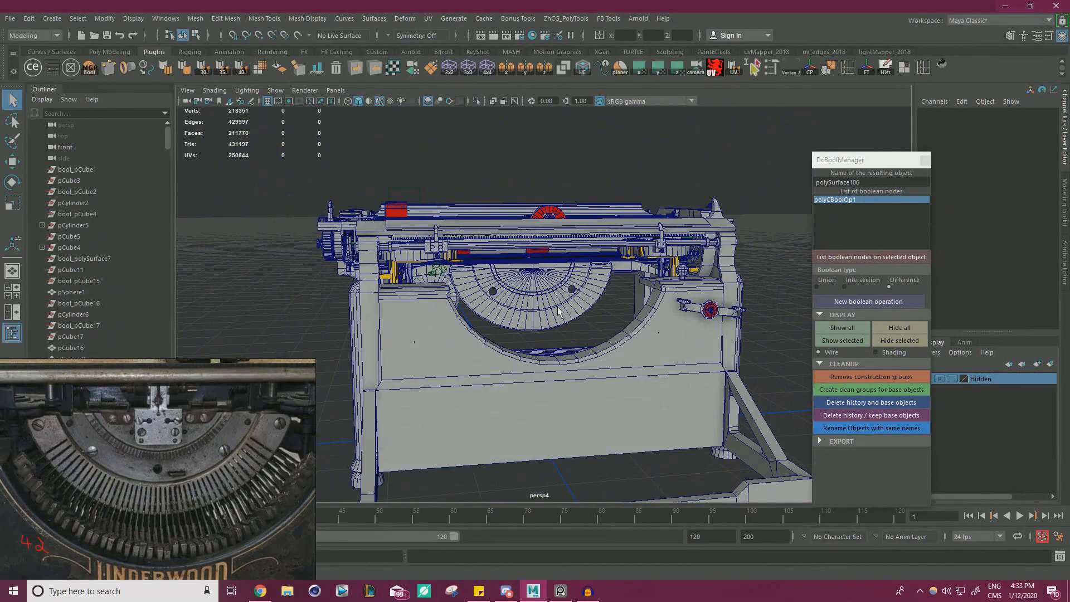
{"action": "scroll", "coordinate": [489, 279], "scroll_direction": "up", "scroll_amount": 5}
{"action": "left_click_drag", "start_coordinate": [495, 271], "coordinate": [466, 323], "text": "alt"}
{"action": "left_click", "coordinate": [464, 315]}
{"action": "key", "text": "w"}
{"action": "left_click_drag", "start_coordinate": [245, 182], "coordinate": [278, 213]}
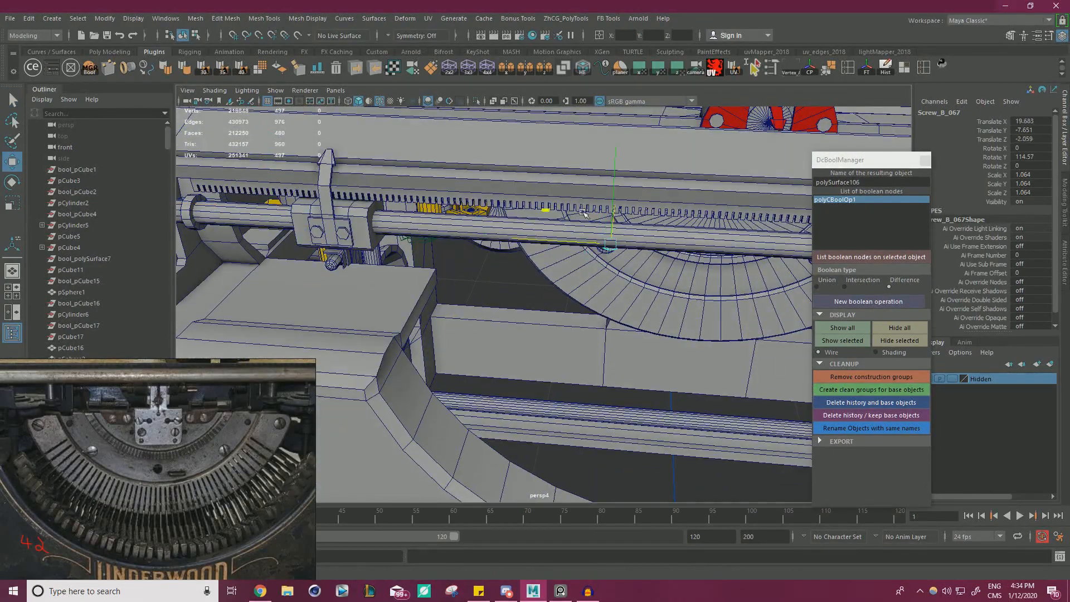
Move the screw copy into the middle band's first hole and snap it to the hole's centre height.
{"action": "left_click_drag", "start_coordinate": [583, 213], "coordinate": [509, 207]}
{"action": "left_click_drag", "start_coordinate": [509, 208], "coordinate": [469, 181], "text": "alt"}
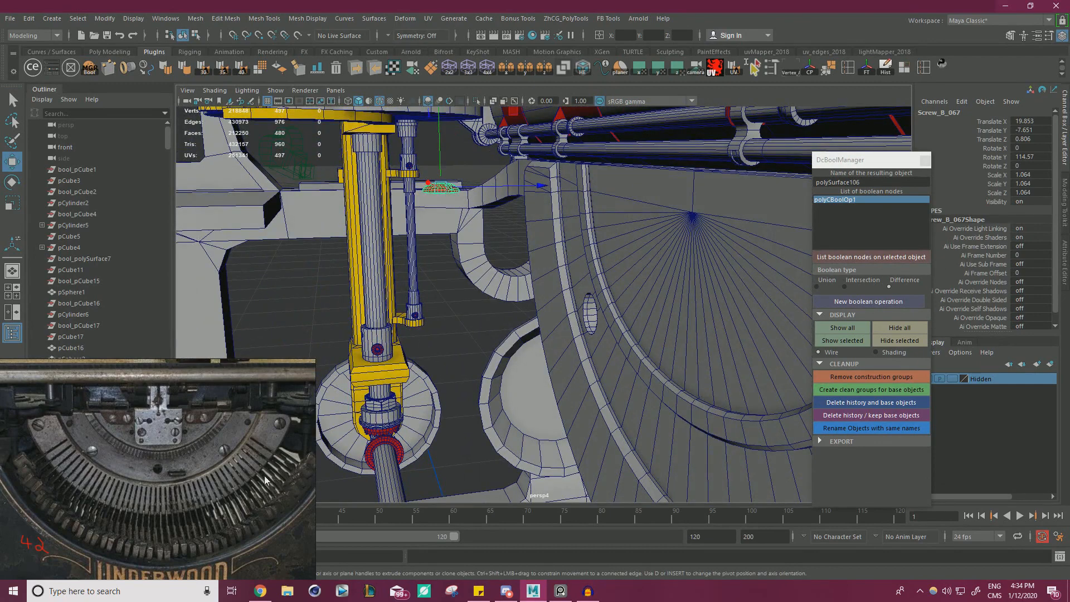
{"action": "left_click_drag", "start_coordinate": [422, 200], "coordinate": [441, 220], "text": "alt"}
{"action": "left_click_drag", "start_coordinate": [493, 180], "coordinate": [685, 327]}
{"action": "left_click_drag", "start_coordinate": [684, 327], "coordinate": [489, 208], "text": "alt"}
{"action": "key", "text": "f"}
{"action": "key", "text": "v"}
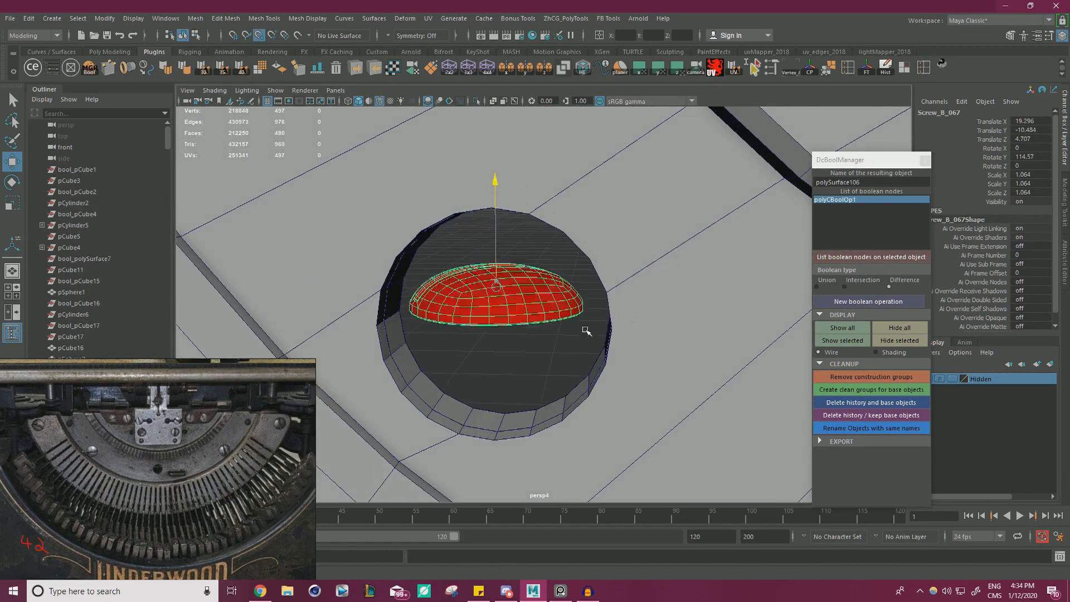
Rotate the screw to face forward at X -270, Y 180, Z 65.43 and enlarge its scale to about 1.477.
{"action": "key", "text": "e"}
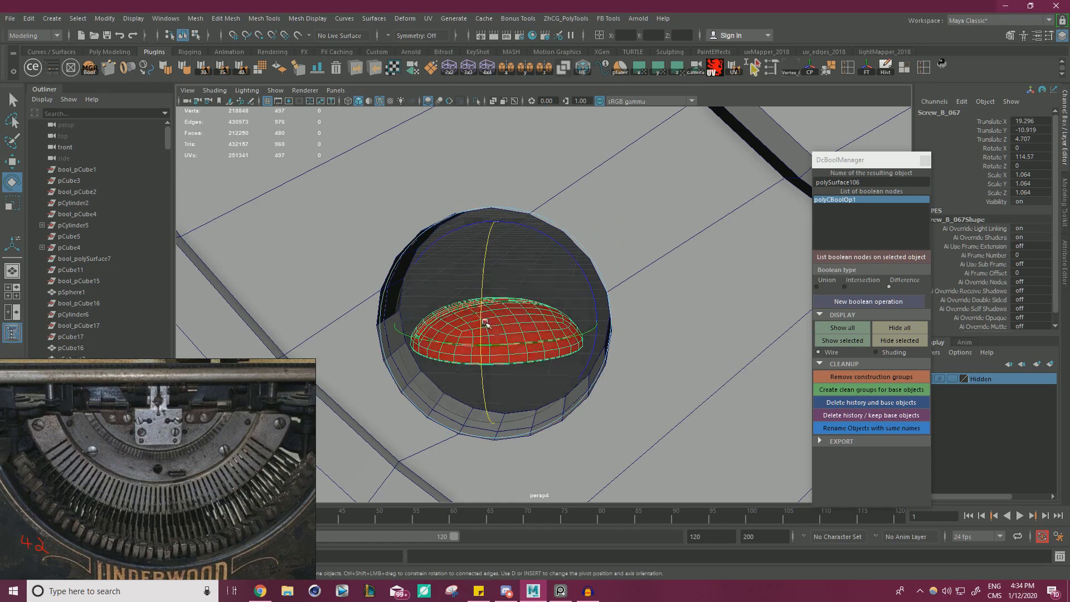
{"action": "left_click_drag", "start_coordinate": [485, 323], "coordinate": [488, 326]}
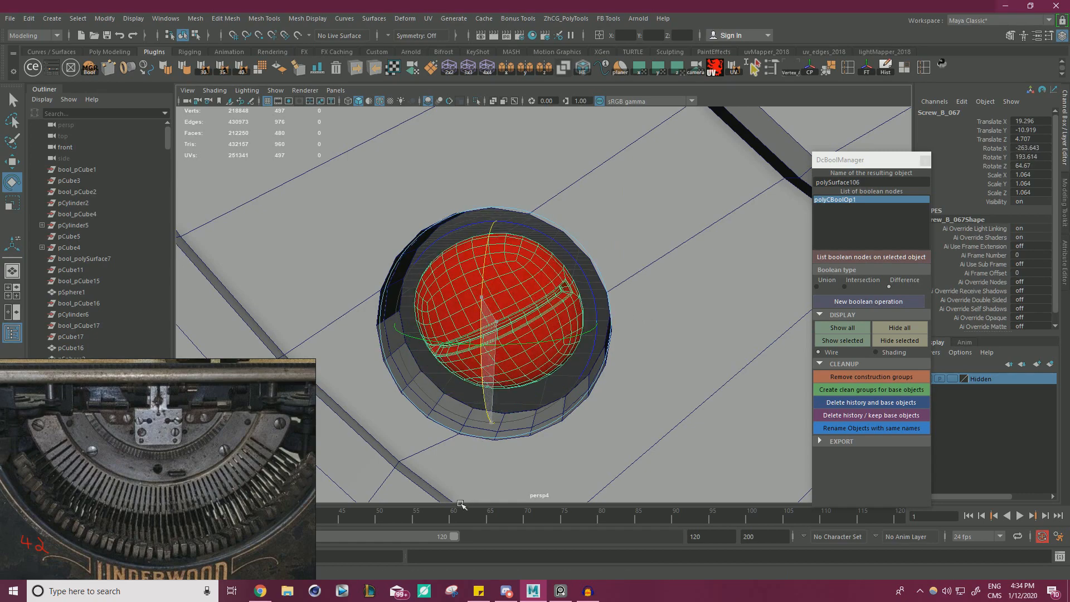
{"action": "mouse_move", "coordinate": [586, 339]}
{"action": "left_mouse_down", "text": "alt"}
{"action": "mouse_move", "coordinate": [570, 336]}
{"action": "mouse_move", "coordinate": [598, 353]}
{"action": "left_mouse_up", "text": "alt"}
{"action": "key", "text": "r"}
{"action": "left_click_drag", "start_coordinate": [540, 312], "coordinate": [553, 312]}
{"action": "left_click_drag", "start_coordinate": [551, 312], "coordinate": [519, 278], "text": "alt"}
{"action": "key", "text": "w"}
{"action": "left_click_drag", "start_coordinate": [529, 319], "coordinate": [542, 337], "text": "alt"}
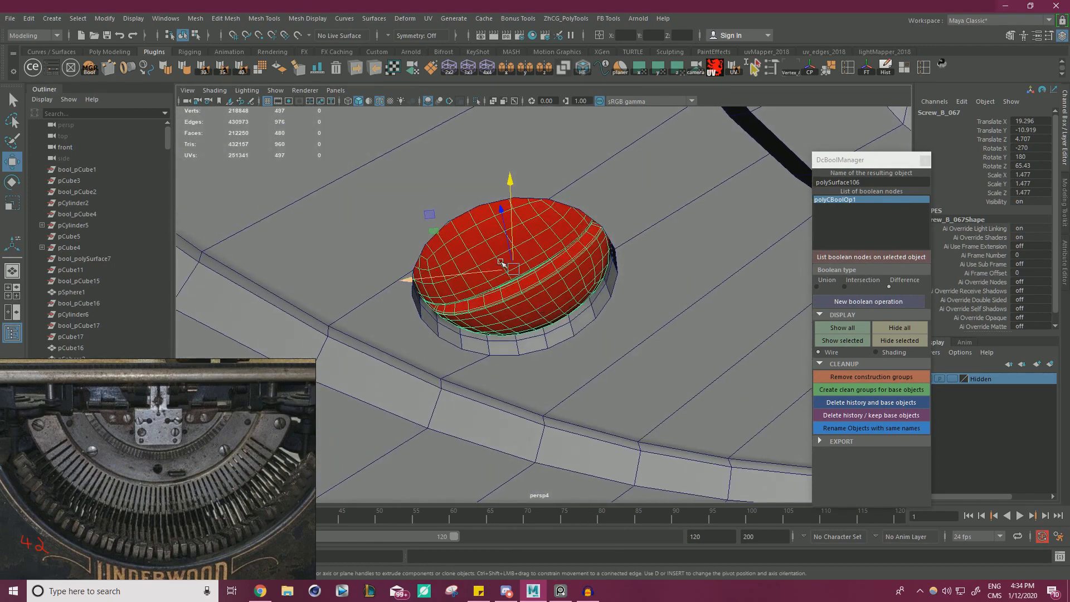
Sink the screw into the hole, reduce its scale to 1.362 and duplicate it toward the back.
{"action": "left_click_drag", "start_coordinate": [505, 223], "coordinate": [478, 357]}
{"action": "key", "text": "r"}
{"action": "key", "text": "w"}
{"action": "key", "text": "r"}
{"action": "key", "text": "w"}
{"action": "key", "text": "r"}
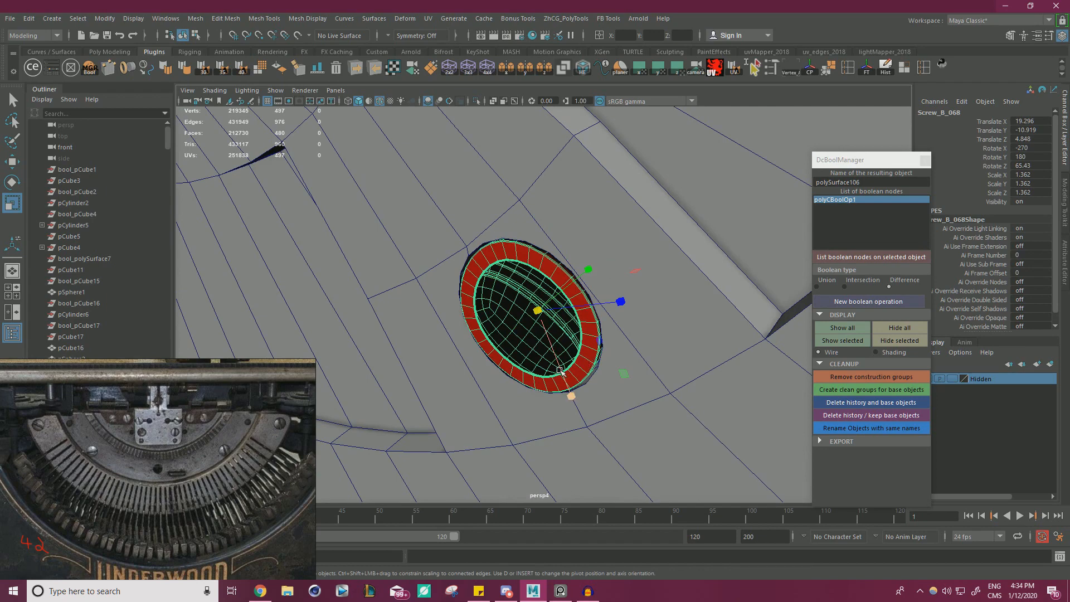
Turn the duplicate screw to face backward at Rotate X -450 and Z 114.57, and move it to Translate Z 4.989.
{"action": "key", "text": "e"}
{"action": "left_click_drag", "start_coordinate": [543, 370], "coordinate": [641, 358]}
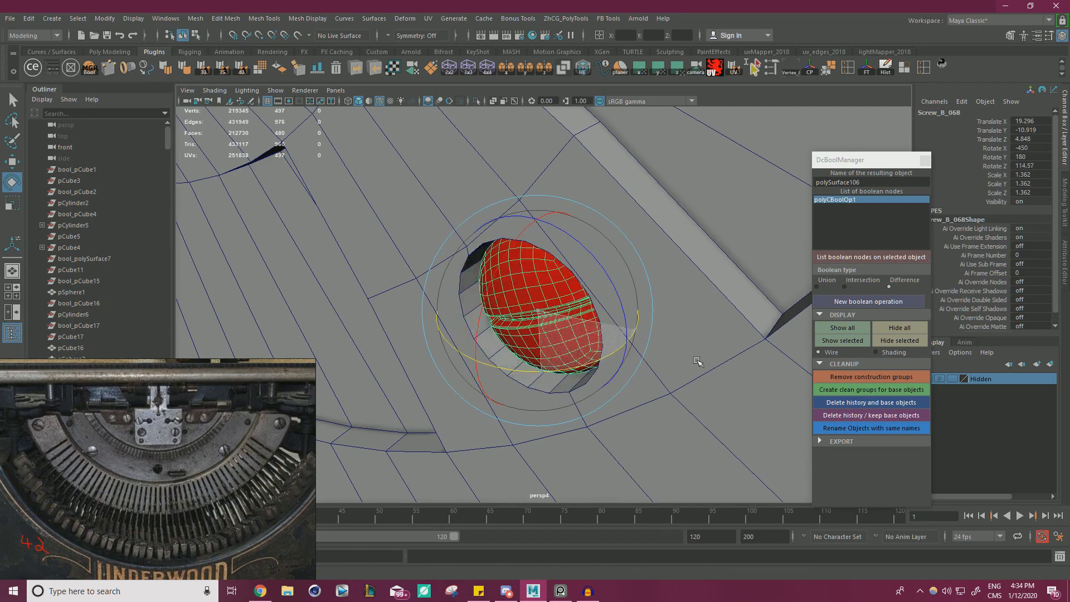
{"action": "key", "text": "w"}
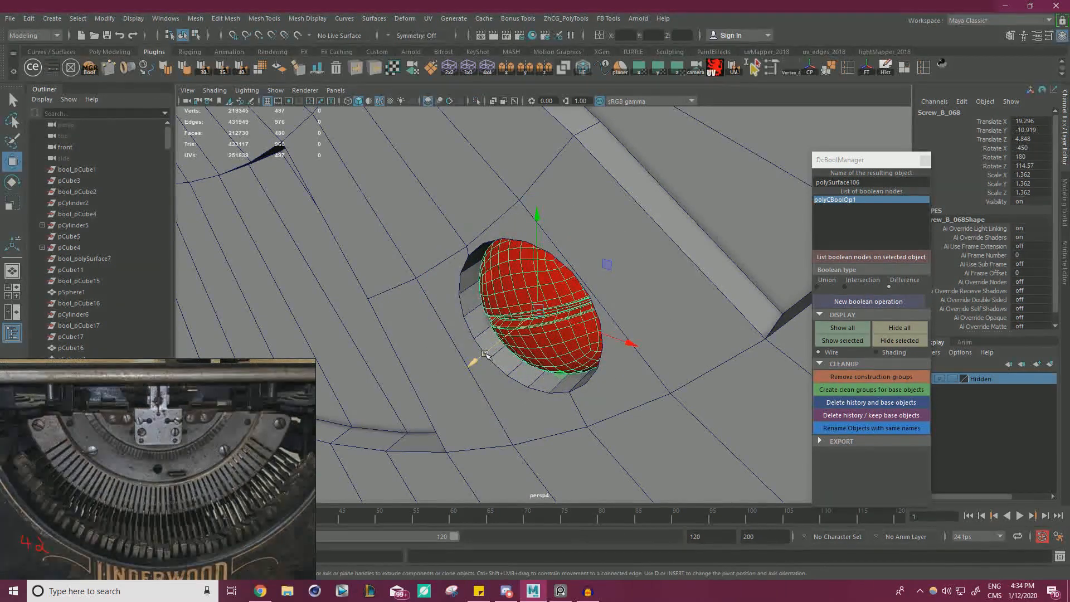
{"action": "left_click_drag", "start_coordinate": [476, 359], "coordinate": [543, 326]}
{"action": "scroll", "coordinate": [549, 310], "scroll_direction": "down", "scroll_amount": 6}
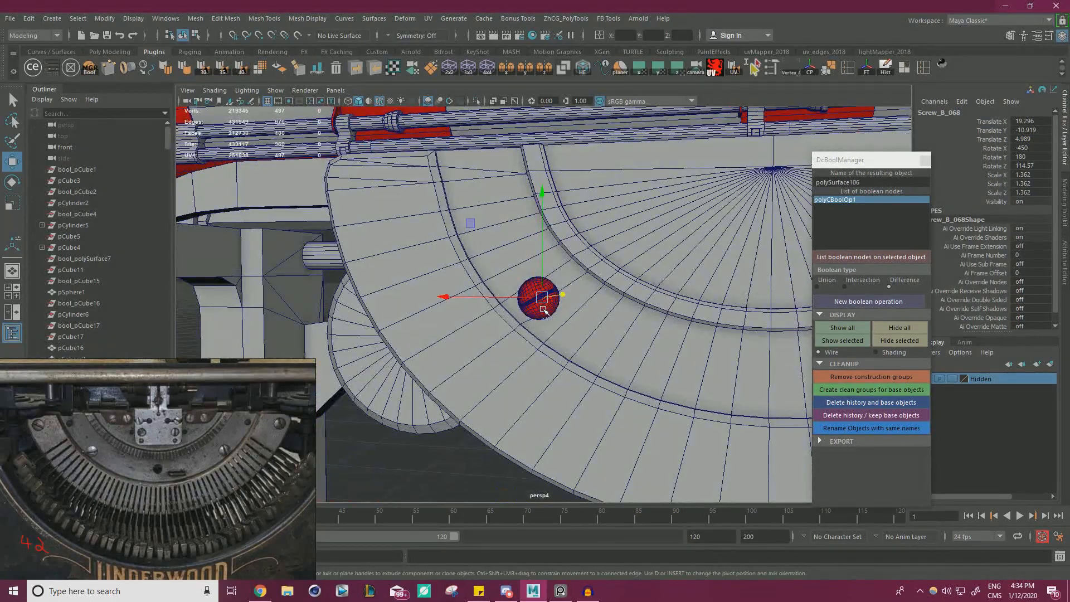
Duplicate both screws and move the copies into the opposite hole at Translate X 30.325.
{"action": "left_click_drag", "start_coordinate": [675, 302], "coordinate": [478, 252], "text": "alt"}
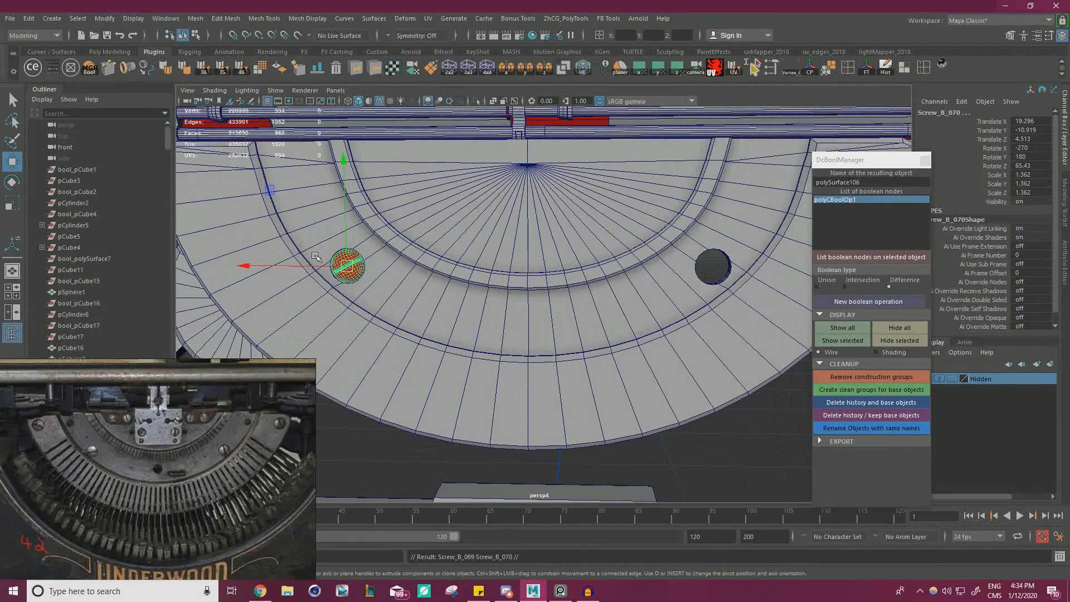
{"action": "left_click_drag", "start_coordinate": [279, 266], "coordinate": [636, 287]}
{"action": "middle_click_drag", "start_coordinate": [637, 286], "coordinate": [535, 273], "text": "alt"}
{"action": "scroll", "coordinate": [616, 256], "scroll_direction": "up", "scroll_amount": 8}
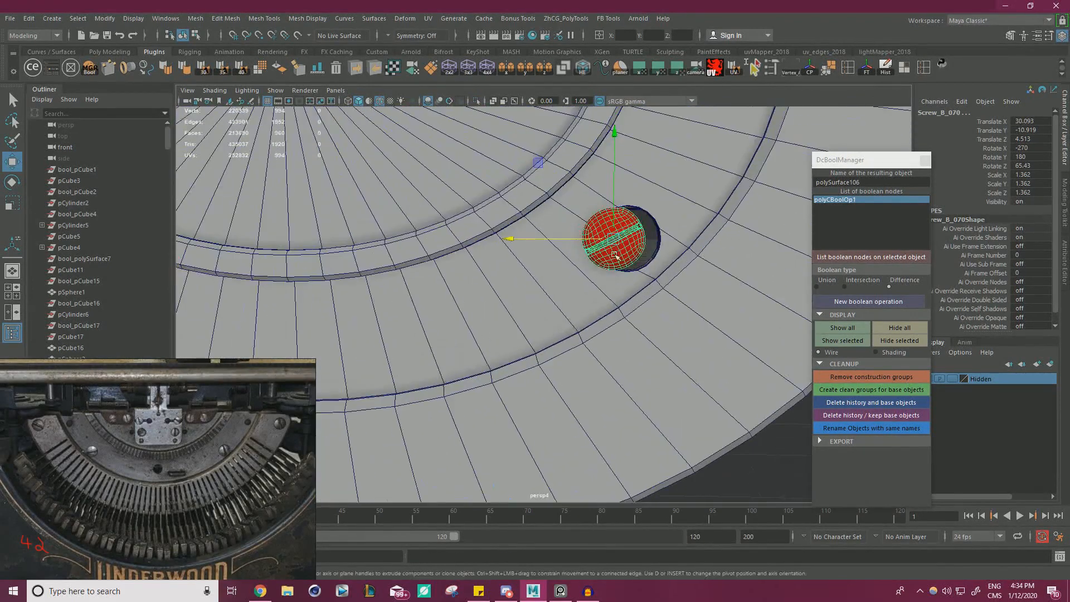
{"action": "middle_click_drag", "start_coordinate": [616, 256], "coordinate": [443, 297], "text": "alt"}
{"action": "left_click_drag", "start_coordinate": [411, 303], "coordinate": [498, 245]}
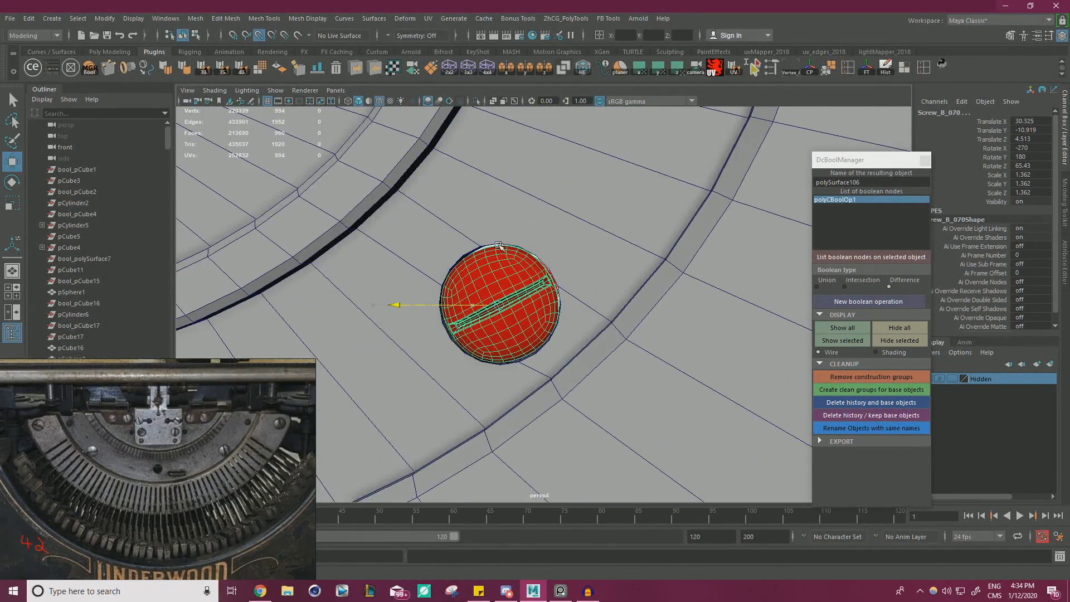
Rotate the screws in the second hole to Rotate Z -43.086, giving their slots a different angle.
{"action": "key", "text": "e"}
{"action": "left_click_drag", "start_coordinate": [569, 235], "coordinate": [610, 561]}
{"action": "key", "text": "w"}
{"action": "scroll", "coordinate": [524, 270], "scroll_direction": "down", "scroll_amount": 6}
{"action": "scroll", "coordinate": [524, 269], "scroll_direction": "down", "scroll_amount": 8}
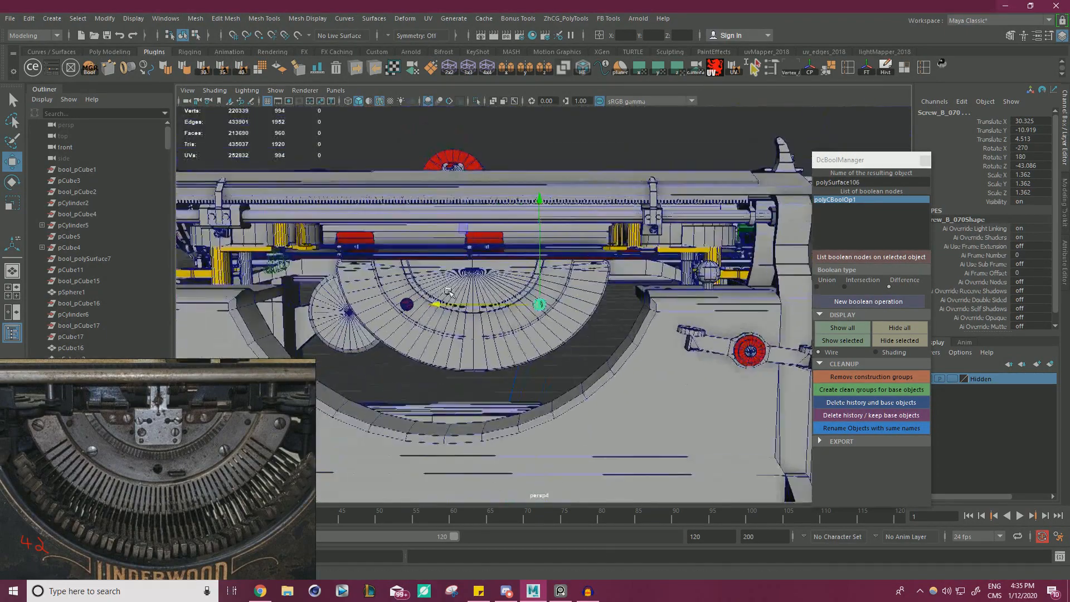
Clear the screw selection and select the middle band.
{"action": "left_click_drag", "start_coordinate": [558, 360], "coordinate": [687, 343], "text": "alt"}
{"action": "left_click", "coordinate": [590, 356]}
{"action": "scroll", "coordinate": [557, 356], "scroll_direction": "down", "scroll_amount": 5}
{"action": "scroll", "coordinate": [600, 321], "scroll_direction": "up", "scroll_amount": 8}
{"action": "scroll", "coordinate": [634, 343], "scroll_direction": "up", "scroll_amount": 3}
{"action": "left_click", "coordinate": [535, 298]}
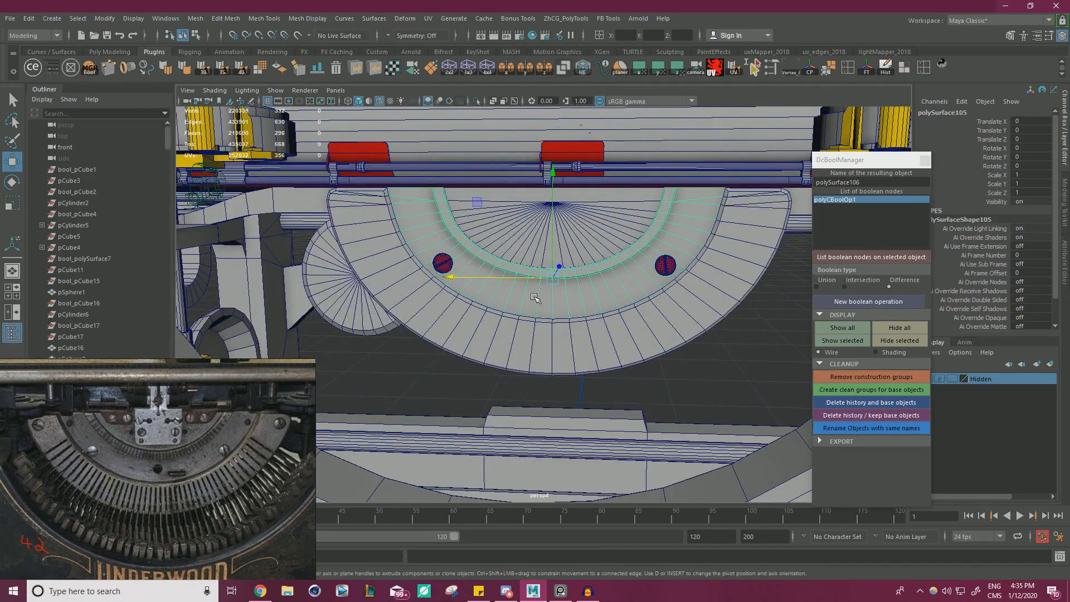
Examine the Underwood reference photo for the screws, small centre hole and slot on the type segment.
{"action": "scroll", "coordinate": [273, 419], "scroll_direction": "up", "scroll_amount": 5}
{"action": "scroll", "coordinate": [211, 415], "scroll_direction": "up", "scroll_amount": 6}
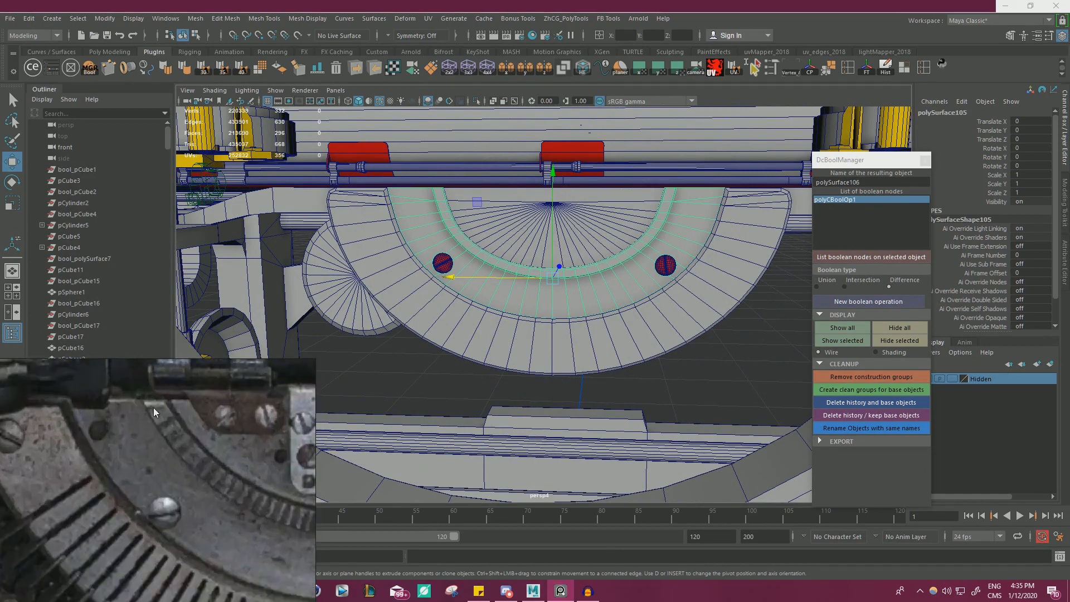
{"action": "scroll", "coordinate": [86, 437], "scroll_direction": "down", "scroll_amount": 6}
{"action": "scroll", "coordinate": [3, 412], "scroll_direction": "up", "scroll_amount": 3}
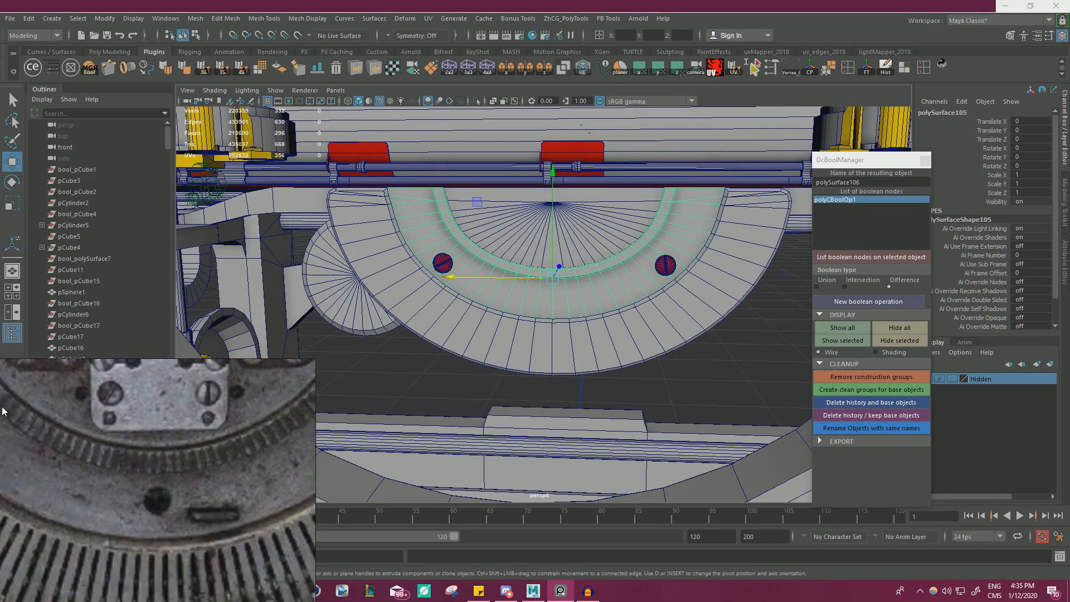
{"action": "scroll", "coordinate": [151, 513], "scroll_direction": "up", "scroll_amount": 4}
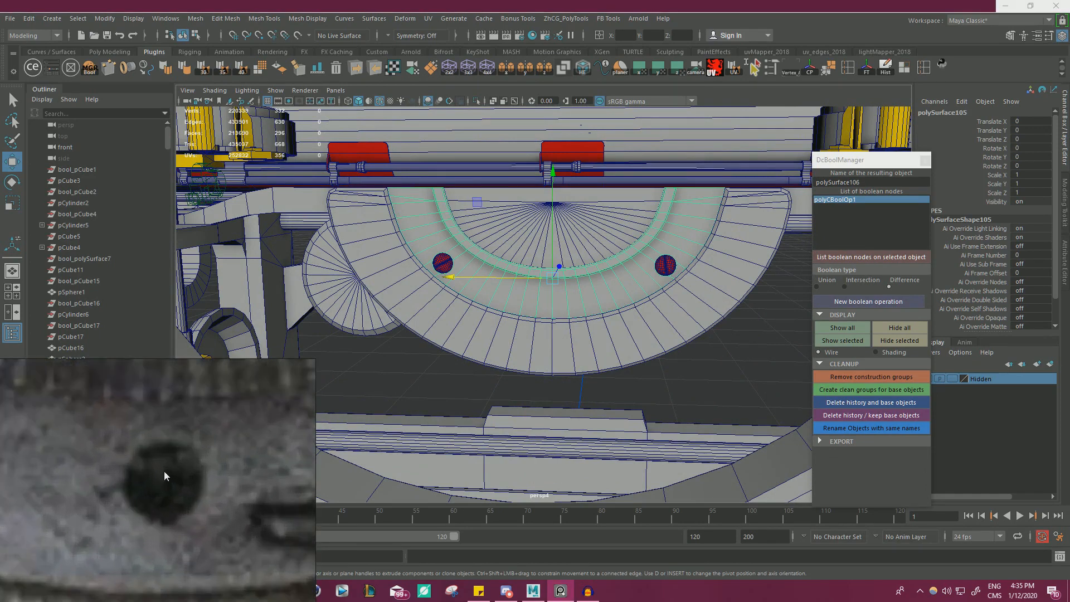
{"action": "scroll", "coordinate": [179, 470], "scroll_direction": "down", "scroll_amount": 5}
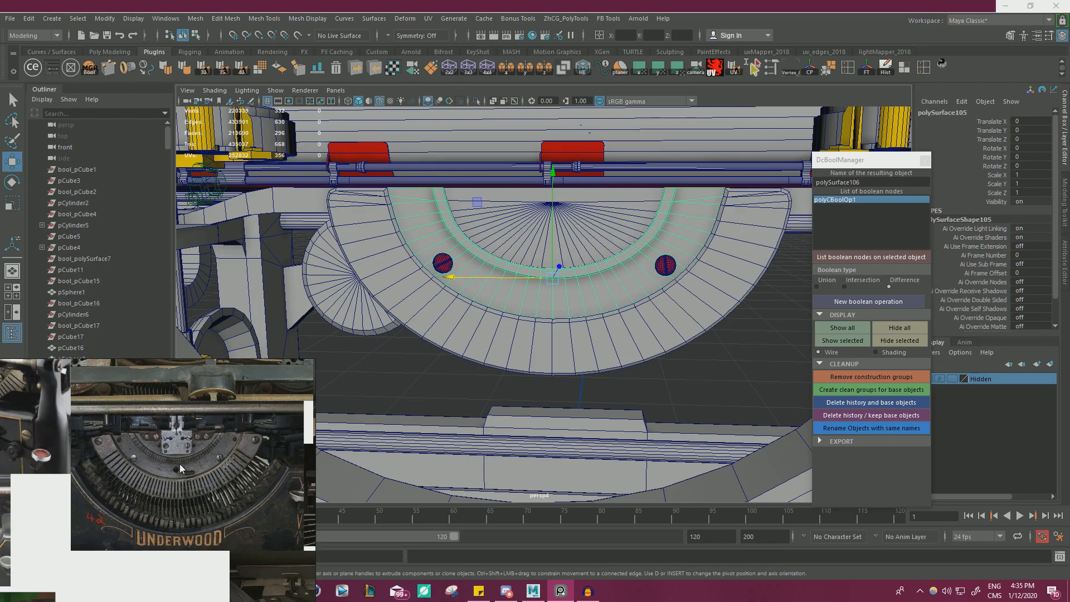
{"action": "scroll", "coordinate": [179, 463], "scroll_direction": "up", "scroll_amount": 5}
{"action": "scroll", "coordinate": [136, 453], "scroll_direction": "down", "scroll_amount": 4}
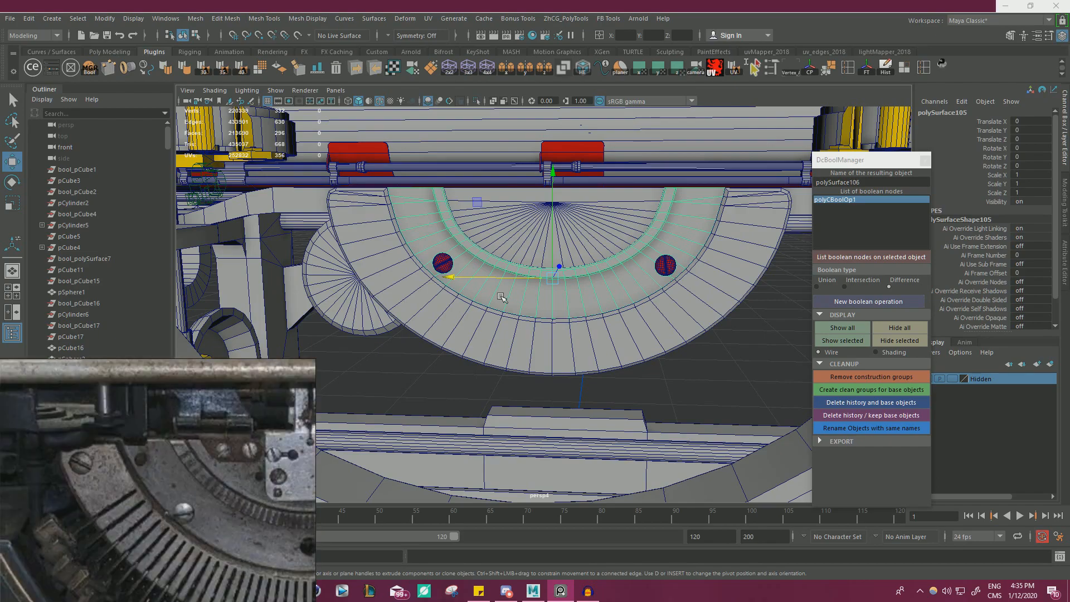
Inspect how the type segment sits in the typewriter frame from the front and from the side.
{"action": "left_click_drag", "start_coordinate": [503, 298], "coordinate": [423, 243], "text": "alt"}
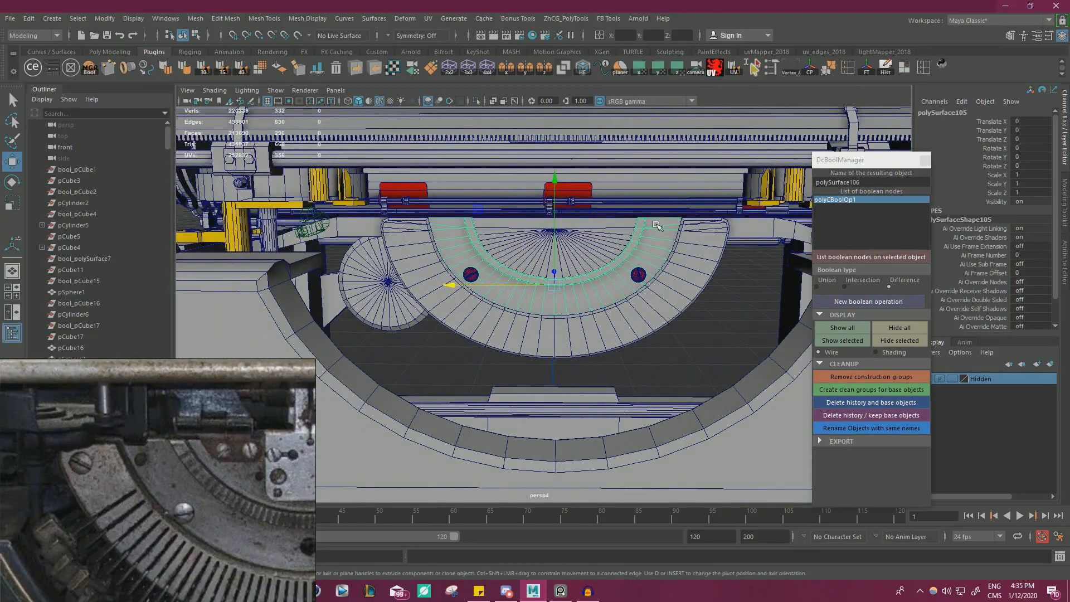
{"action": "left_click_drag", "start_coordinate": [666, 238], "coordinate": [592, 270], "text": "alt"}
{"action": "left_click", "coordinate": [530, 240]}
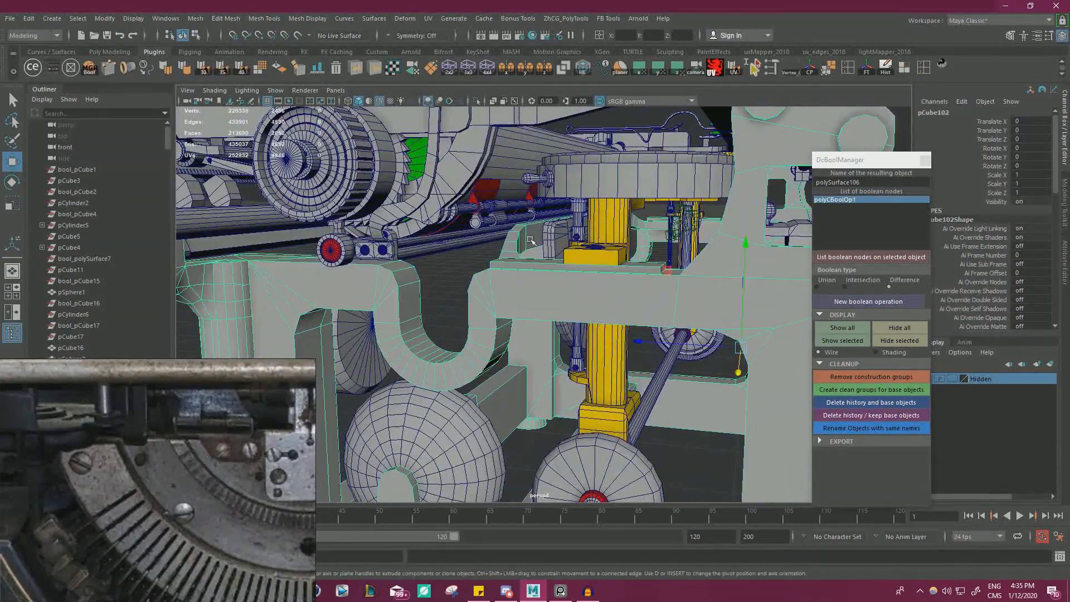
{"action": "left_click_drag", "start_coordinate": [530, 239], "coordinate": [488, 275], "text": "alt"}
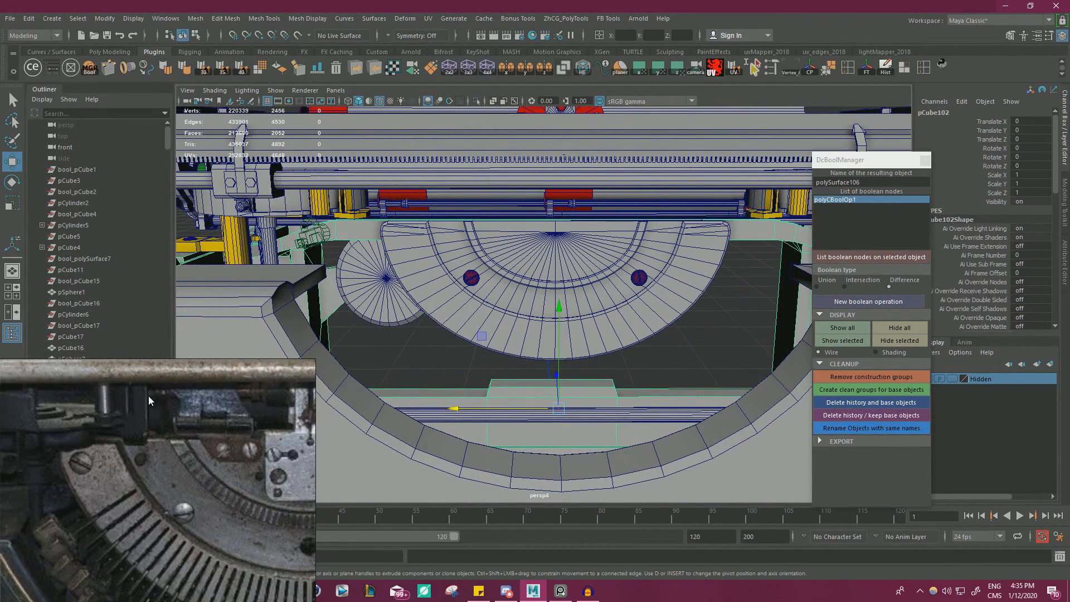
Examine the small hole, slot and screw positions on the Underwood reference photo and compare them with the modelled type segment.
{"action": "scroll", "coordinate": [184, 457], "scroll_direction": "down", "scroll_amount": 4}
{"action": "middle_click_drag", "start_coordinate": [233, 508], "coordinate": [150, 479]}
{"action": "scroll", "coordinate": [150, 479], "scroll_direction": "up", "scroll_amount": 5}
{"action": "scroll", "coordinate": [143, 491], "scroll_direction": "up", "scroll_amount": 2}
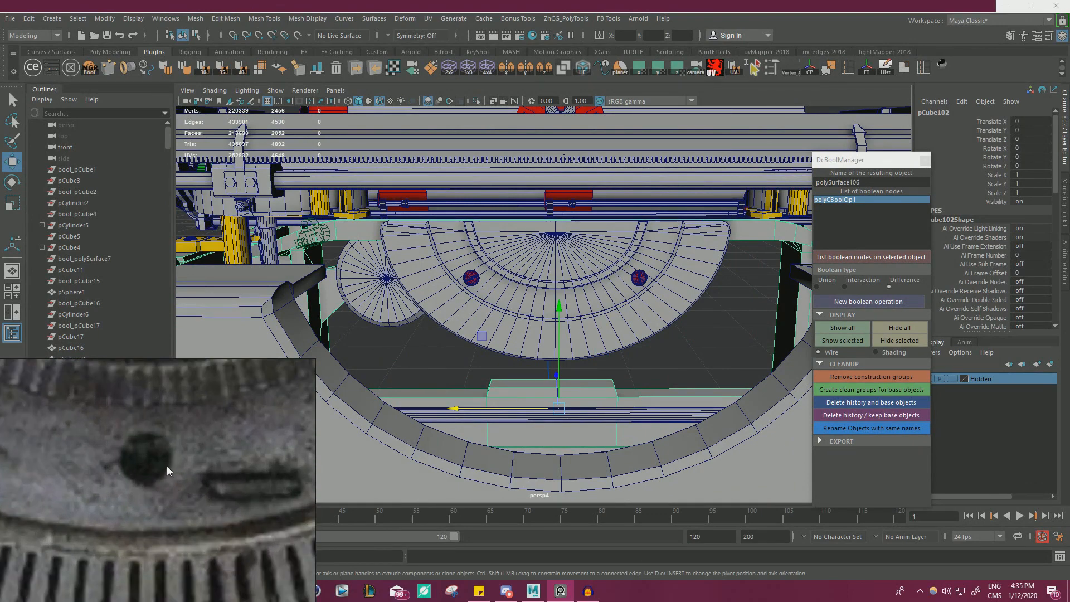
{"action": "scroll", "coordinate": [168, 465], "scroll_direction": "down", "scroll_amount": 4}
{"action": "scroll", "coordinate": [154, 471], "scroll_direction": "up", "scroll_amount": 2}
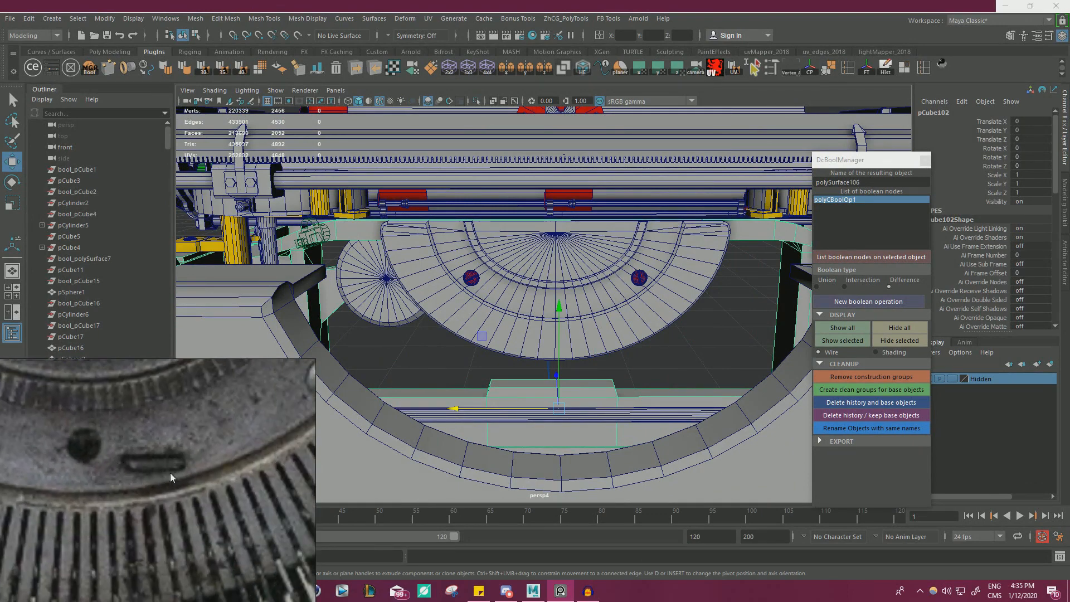
{"action": "scroll", "coordinate": [164, 477], "scroll_direction": "down", "scroll_amount": 3}
{"action": "middle_click_drag", "start_coordinate": [122, 481], "coordinate": [217, 529]}
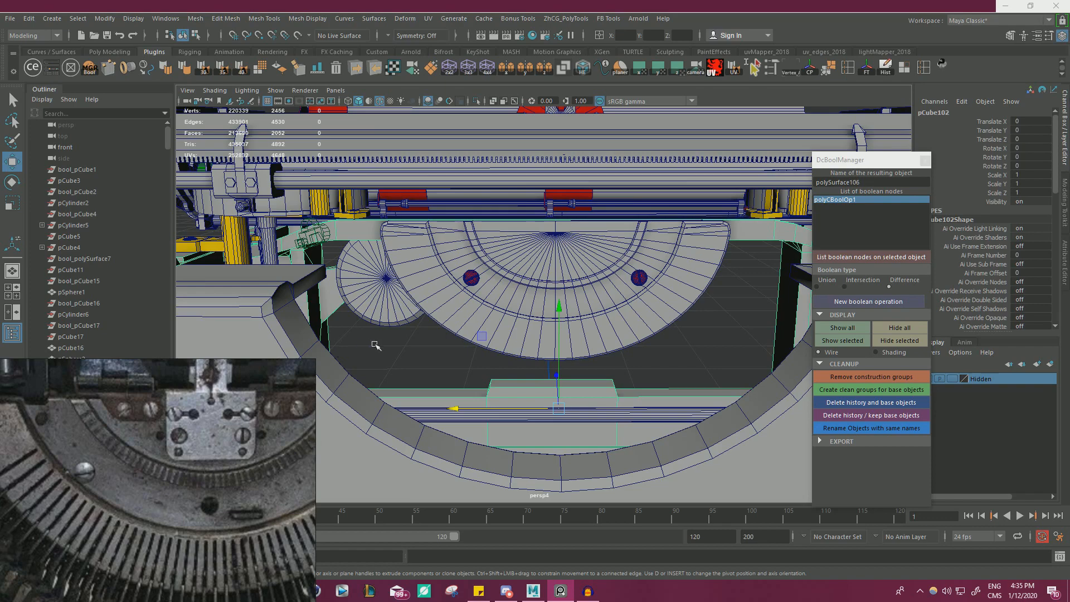
{"action": "right_click_drag", "start_coordinate": [473, 273], "coordinate": [449, 276], "text": "alt"}
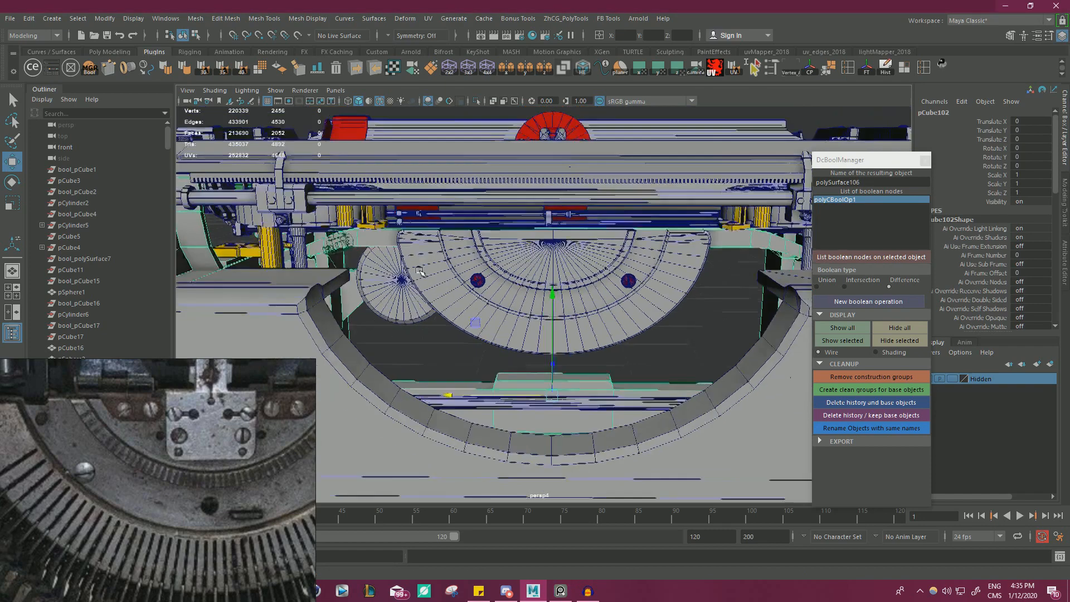
{"action": "mouse_move", "coordinate": [449, 276]}
{"action": "left_mouse_down", "text": "alt"}
{"action": "mouse_move", "coordinate": [415, 273]}
{"action": "mouse_move", "coordinate": [437, 270]}
{"action": "left_mouse_up", "text": "alt"}
{"action": "right_click_drag", "start_coordinate": [438, 270], "coordinate": [408, 284], "text": "alt"}
{"action": "scroll", "coordinate": [179, 450], "scroll_direction": "down", "scroll_amount": 4}
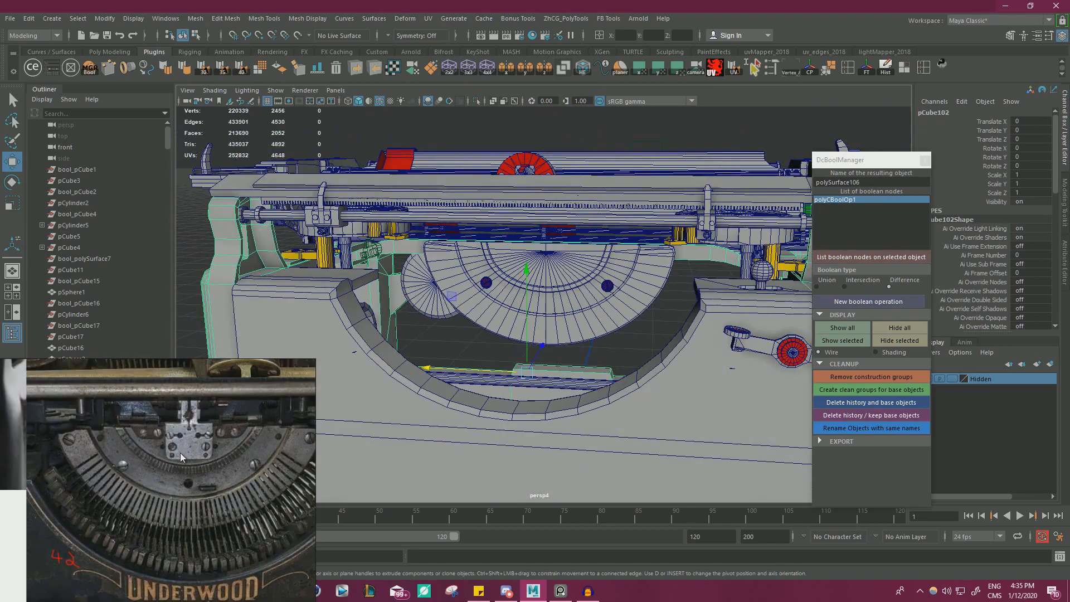
{"action": "middle_click_drag", "start_coordinate": [179, 450], "coordinate": [168, 429]}
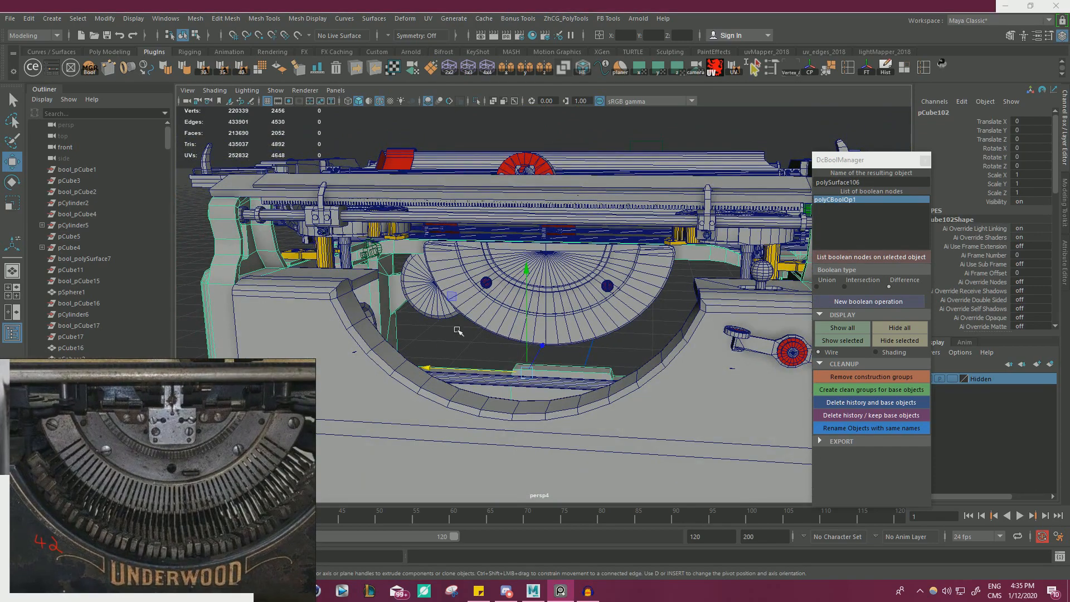
Select the outer band of the type segment and examine its upper end from several angles.
{"action": "left_click", "coordinate": [475, 321]}
{"action": "key", "text": "f"}
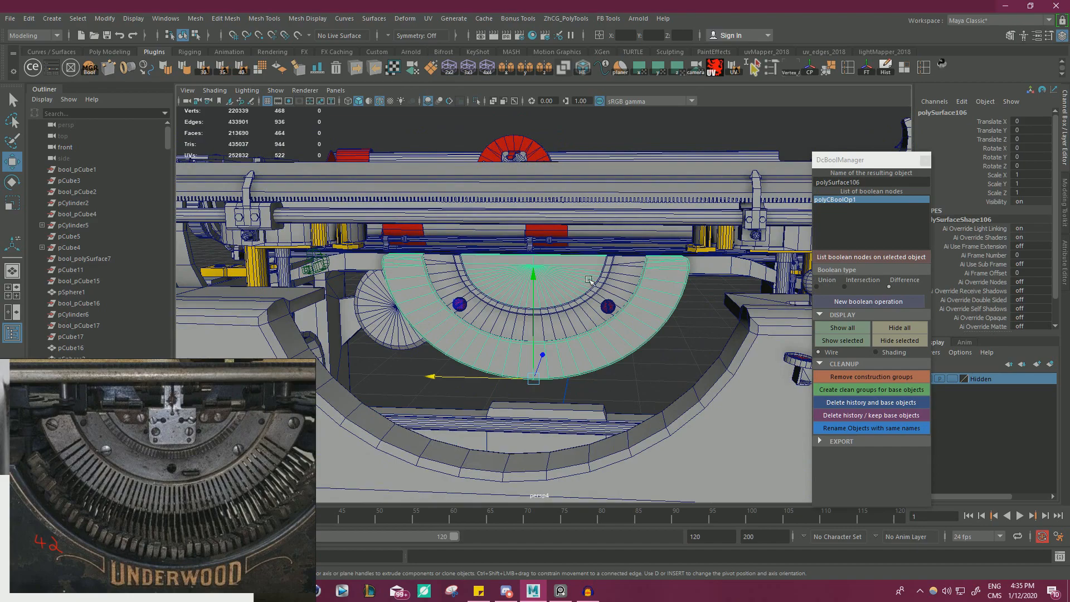
{"action": "right_click_drag", "start_coordinate": [631, 289], "coordinate": [499, 288], "text": "alt"}
{"action": "left_click", "coordinate": [638, 351]}
{"action": "left_click_drag", "start_coordinate": [638, 351], "coordinate": [521, 348], "text": "alt"}
{"action": "right_click_drag", "start_coordinate": [521, 348], "coordinate": [640, 335], "text": "alt"}
{"action": "left_click_drag", "start_coordinate": [641, 334], "coordinate": [671, 323], "text": "alt"}
{"action": "left_click", "coordinate": [674, 277]}
{"action": "scroll", "coordinate": [671, 323], "scroll_direction": "up", "scroll_amount": 2}
{"action": "middle_click_drag", "start_coordinate": [666, 326], "coordinate": [591, 304], "text": "alt"}
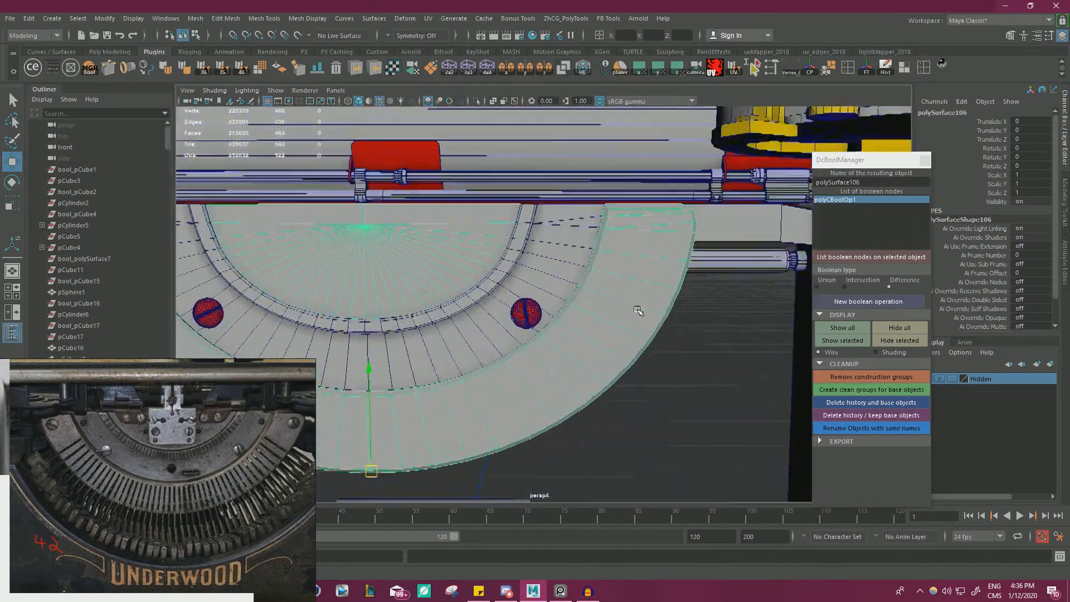
Add the supporting frame to the outer band selection and isolate both objects in the view.
{"action": "scroll", "coordinate": [591, 303], "scroll_direction": "down", "scroll_amount": 2}
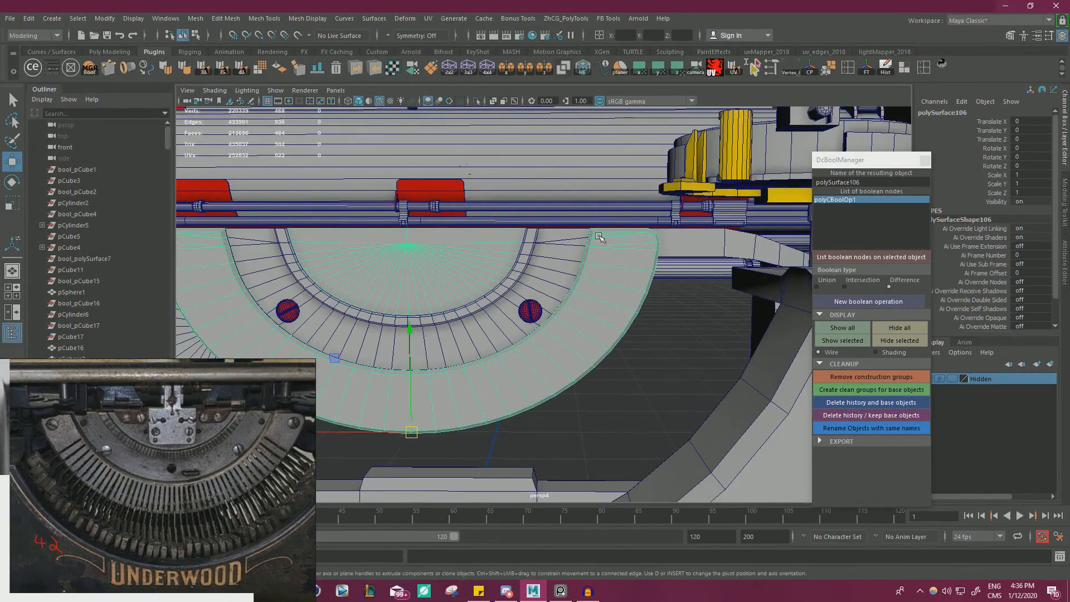
{"action": "left_click", "coordinate": [663, 251]}
{"action": "left_click", "coordinate": [626, 249], "text": "shift"}
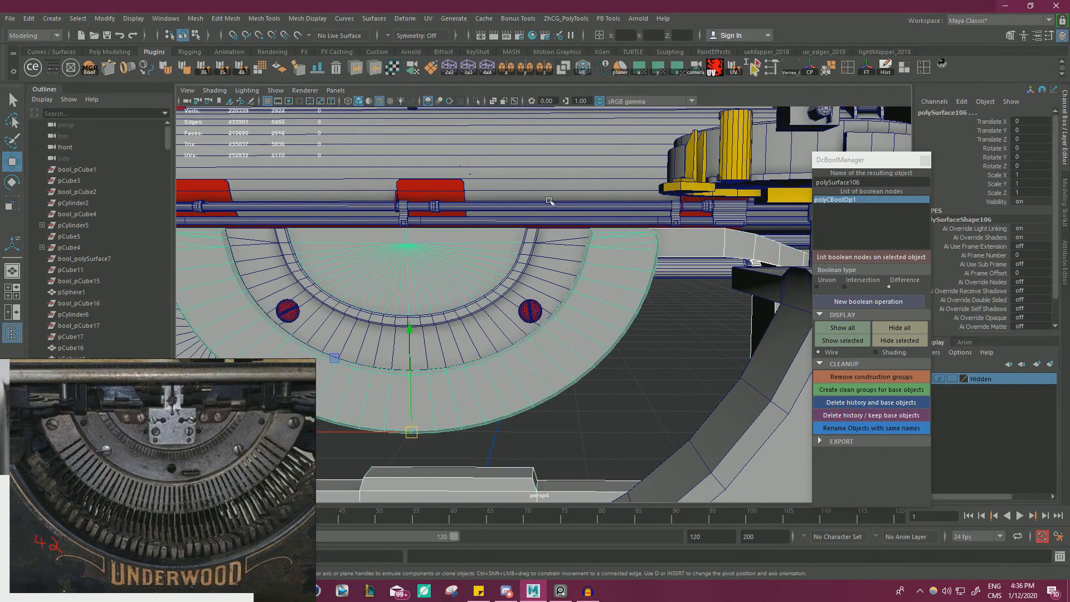
{"action": "left_click", "coordinate": [476, 101]}
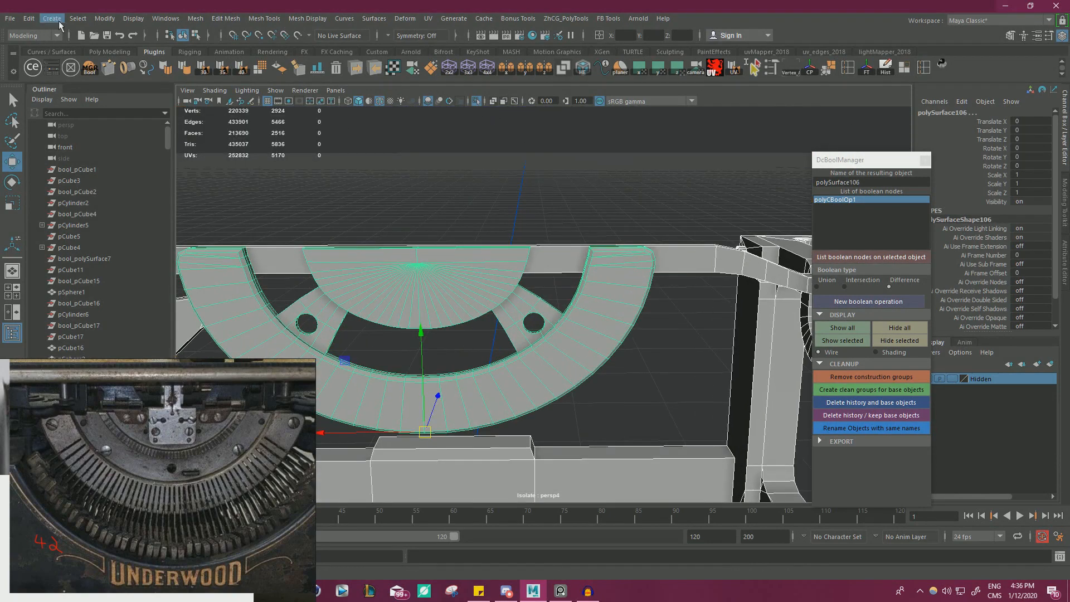
Create a polygon cylinder, place it at the outer band's upper end and set its Rotate X to -90.
{"action": "left_click", "coordinate": [59, 23]}
{"action": "mouse_move", "coordinate": [167, 59]}
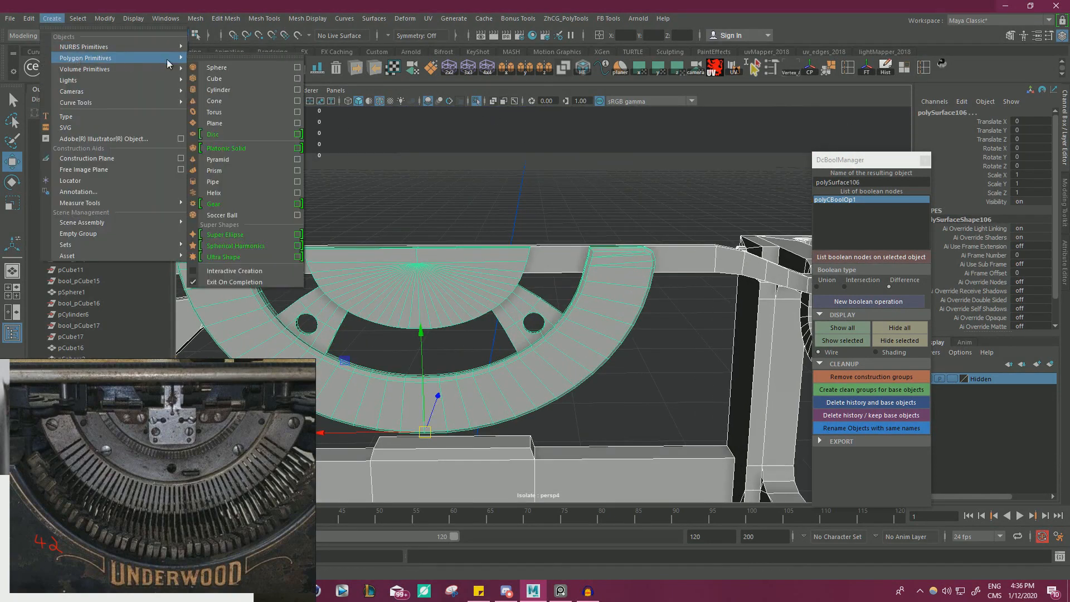
{"action": "left_click", "coordinate": [238, 93]}
{"action": "scroll", "coordinate": [557, 232], "scroll_direction": "down", "scroll_amount": 6}
{"action": "left_click_drag", "start_coordinate": [490, 232], "coordinate": [526, 144], "text": "alt"}
{"action": "left_click_drag", "start_coordinate": [526, 144], "coordinate": [530, 213], "text": "alt"}
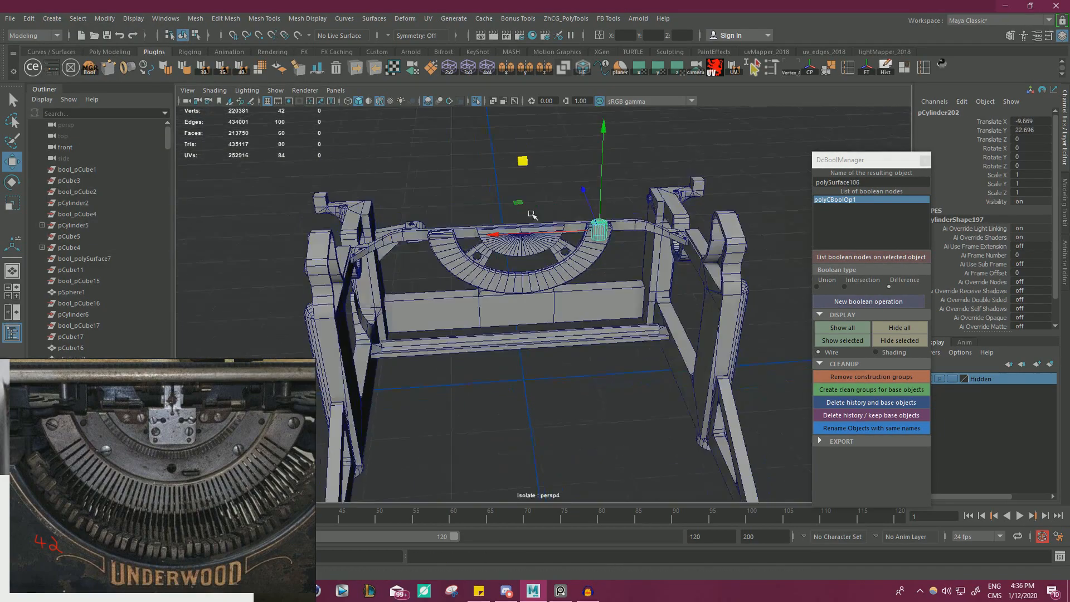
{"action": "middle_click_drag", "start_coordinate": [529, 213], "coordinate": [491, 256], "text": "alt"}
{"action": "right_click_drag", "start_coordinate": [490, 256], "coordinate": [592, 283], "text": "alt"}
{"action": "key", "text": "e"}
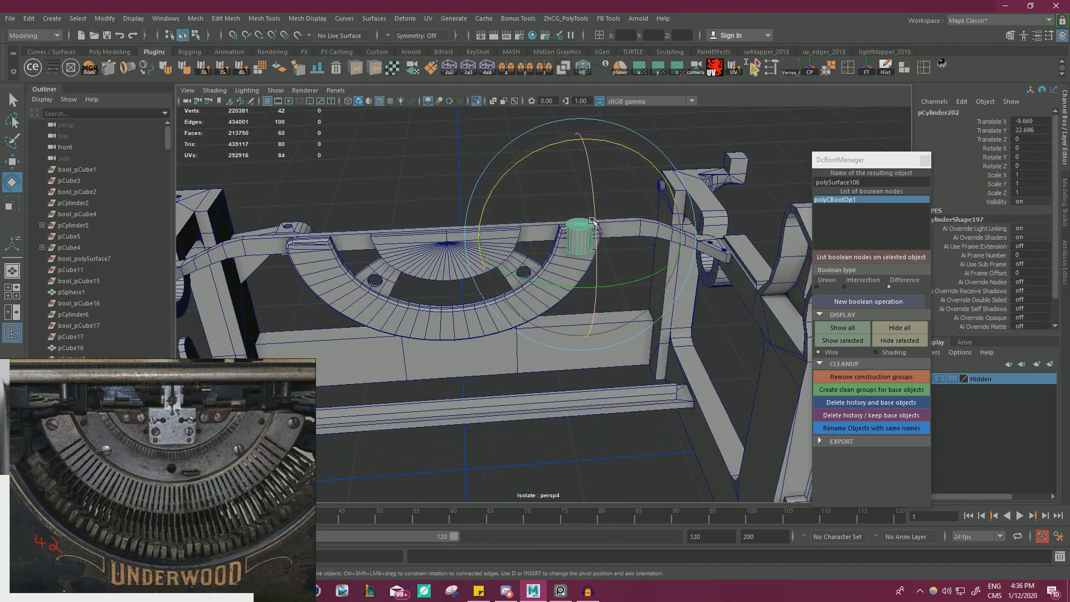
{"action": "left_click_drag", "start_coordinate": [593, 285], "coordinate": [600, 316]}
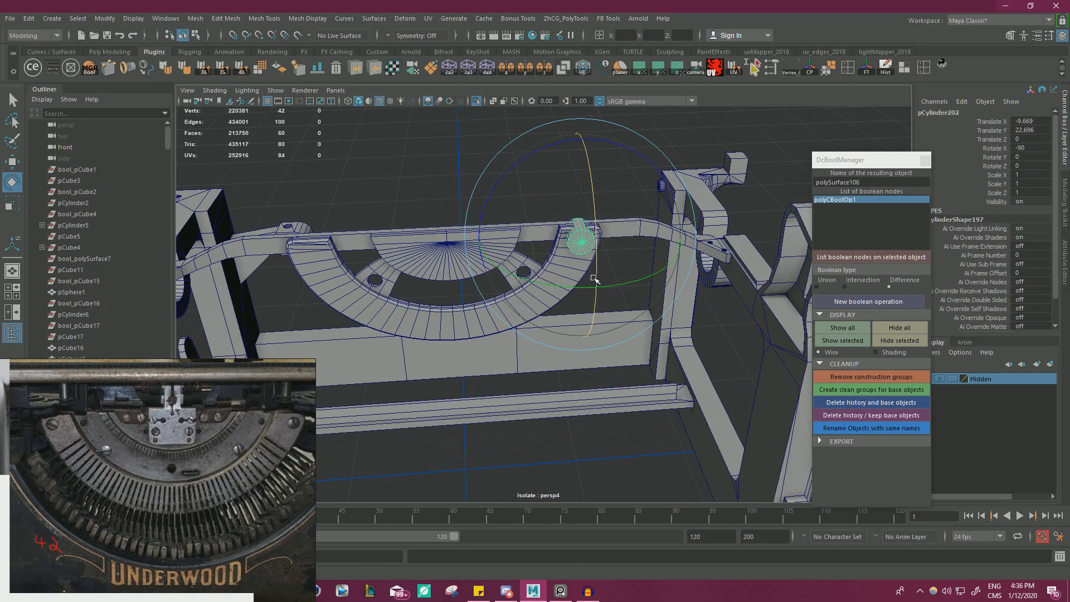
Scale the cylinder uniformly to 0.464 as a screw-hole cutter for the band's upper end.
{"action": "key", "text": "w"}
{"action": "key", "text": "r"}
{"action": "left_click_drag", "start_coordinate": [579, 237], "coordinate": [546, 239]}
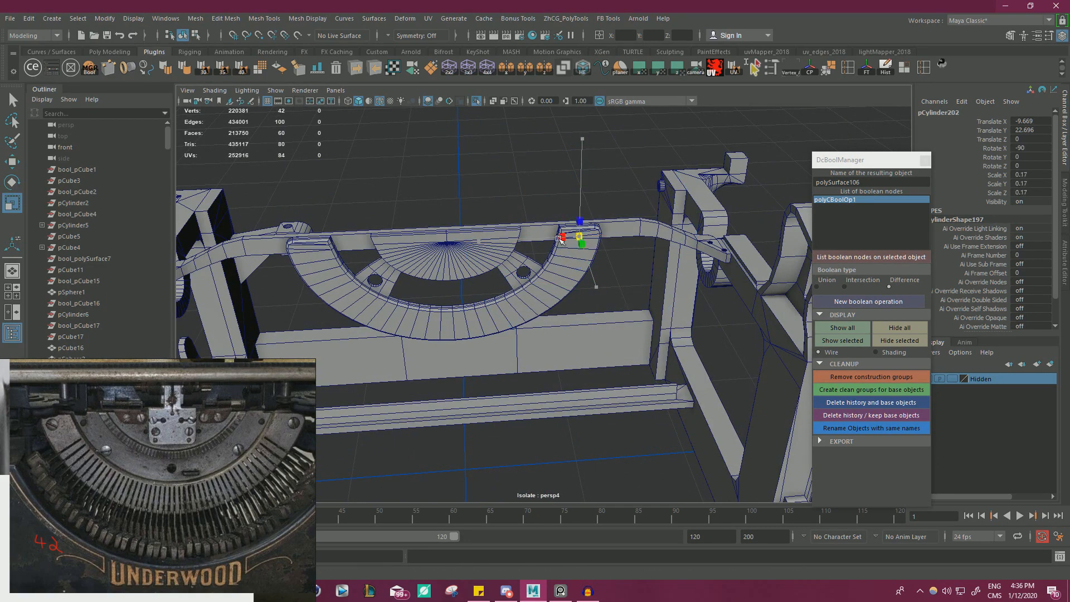
{"action": "key", "text": "f"}
{"action": "right_click_drag", "start_coordinate": [571, 222], "coordinate": [504, 266], "text": "alt"}
{"action": "left_click_drag", "start_coordinate": [504, 266], "coordinate": [485, 241], "text": "alt"}
{"action": "key", "text": "w"}
{"action": "middle_click_drag", "start_coordinate": [485, 242], "coordinate": [540, 210]}
{"action": "key", "text": "r"}
{"action": "left_click_drag", "start_coordinate": [618, 262], "coordinate": [528, 243], "text": "alt"}
Position the cylinder near the band's upper outer corner at Translate X -10.558 and Translate Y 22.808.
{"action": "key", "text": "w"}
{"action": "middle_click_drag", "start_coordinate": [524, 222], "coordinate": [529, 227]}
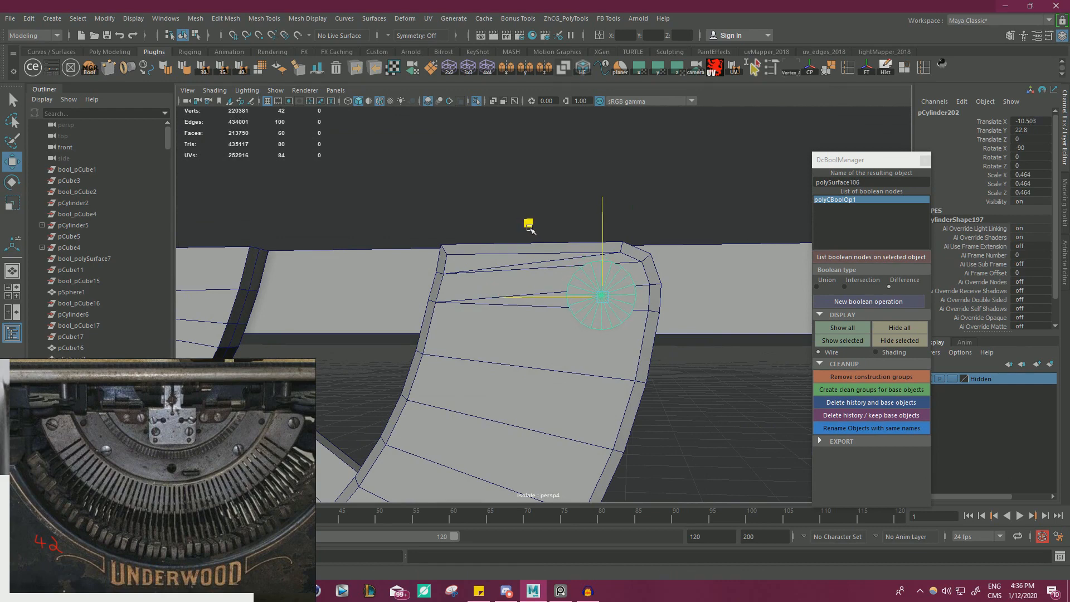
{"action": "left_click", "coordinate": [677, 322]}
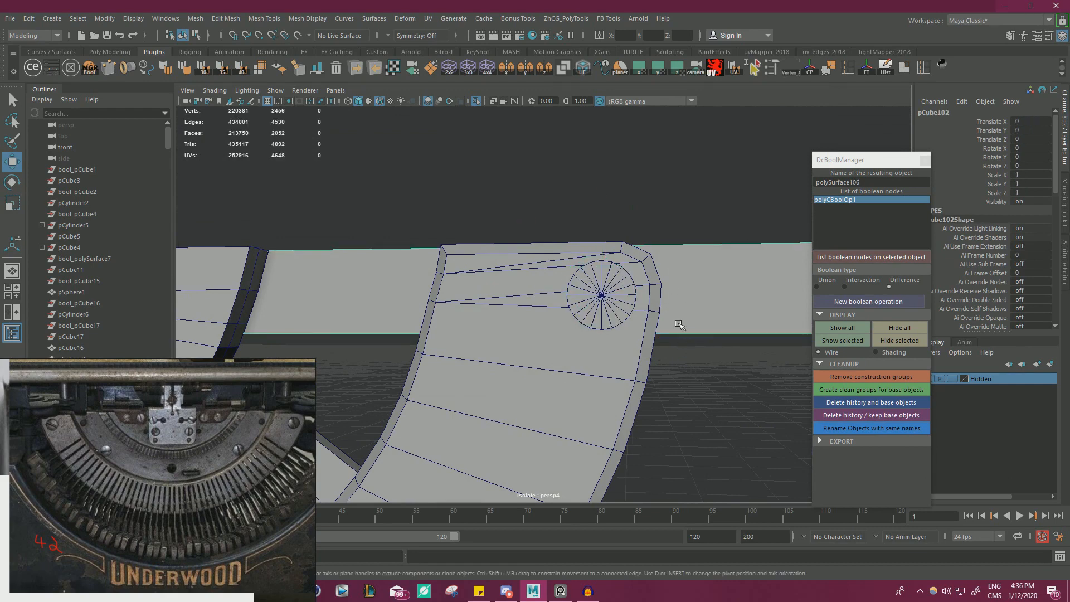
{"action": "left_click", "coordinate": [602, 294]}
{"action": "middle_click_drag", "start_coordinate": [528, 232], "coordinate": [531, 225]}
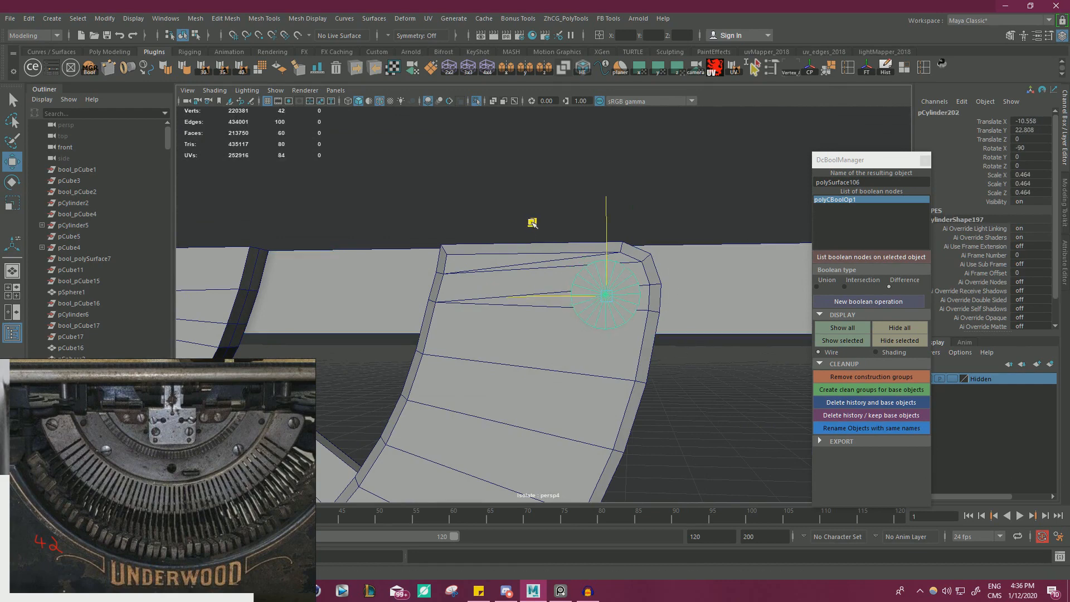
Delete the faces of the outer segment's half opposite the cylinder, up to the centre line.
{"action": "right_click_drag", "start_coordinate": [530, 224], "coordinate": [379, 374], "text": "alt"}
{"action": "middle_click_drag", "start_coordinate": [378, 373], "coordinate": [542, 310], "text": "alt"}
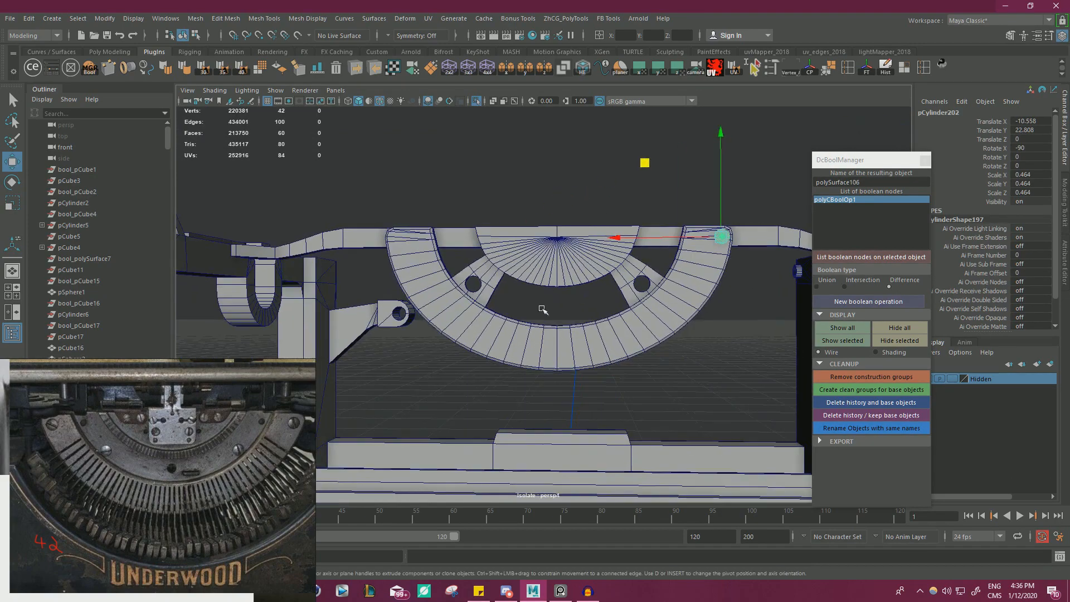
{"action": "left_click", "coordinate": [537, 339]}
{"action": "right_click_drag", "start_coordinate": [512, 164], "coordinate": [508, 192]}
{"action": "left_click_drag", "start_coordinate": [771, 404], "coordinate": [357, 159]}
{"action": "left_click_drag", "start_coordinate": [356, 159], "coordinate": [348, 161], "text": "alt"}
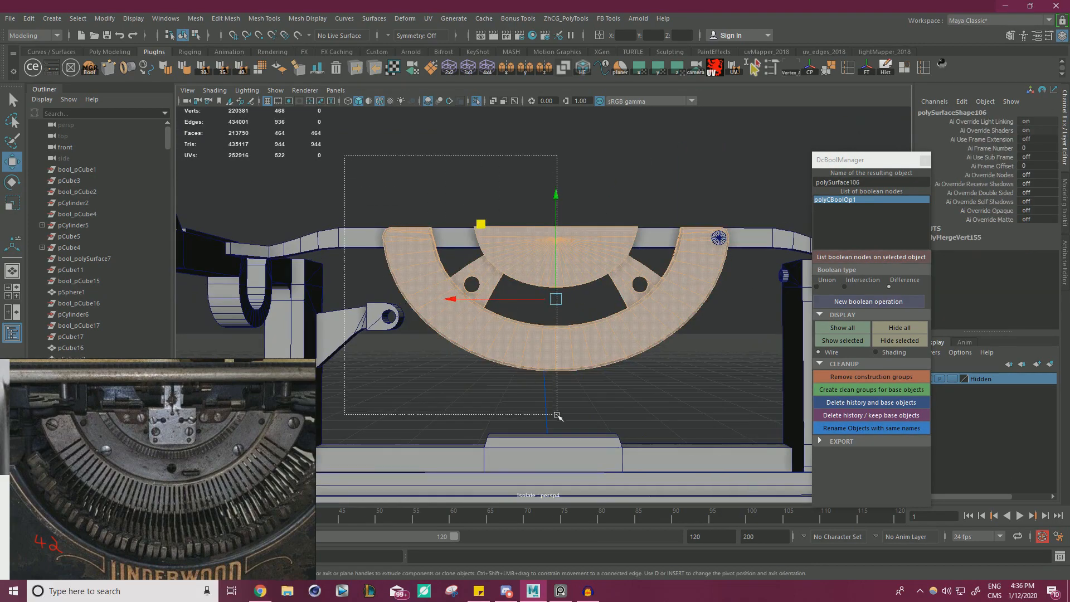
{"action": "left_click_drag", "start_coordinate": [553, 417], "coordinate": [544, 401]}
{"action": "key", "text": "Delete"}
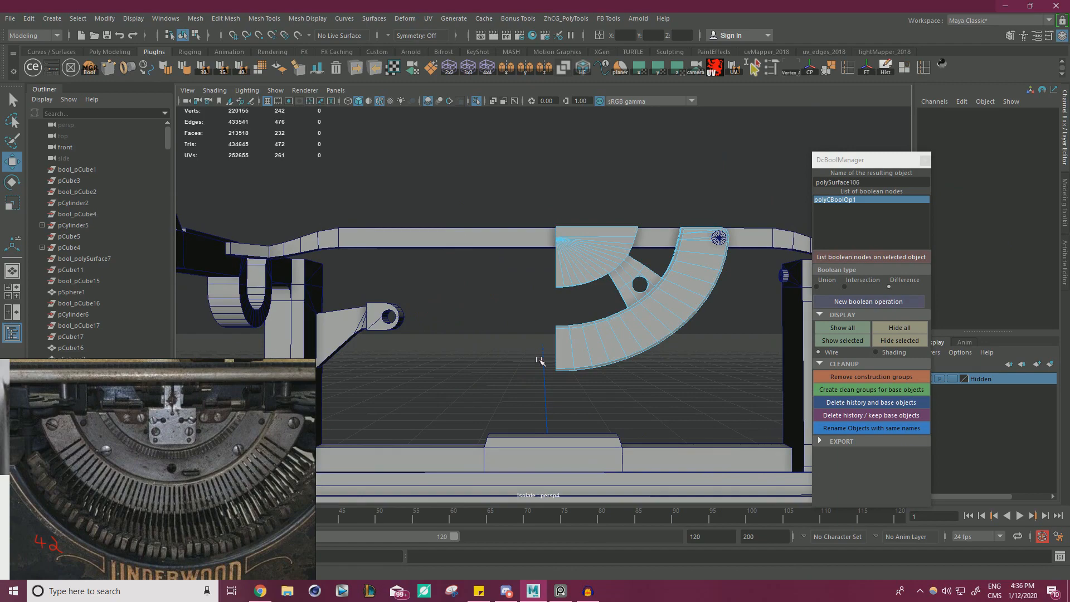
Reduce the cylinder's radius by setting its Scale X and Scale Z to 0.431.
{"action": "middle_click_drag", "start_coordinate": [646, 284], "coordinate": [462, 332], "text": "alt"}
{"action": "right_click_drag", "start_coordinate": [463, 332], "coordinate": [724, 290], "text": "alt"}
{"action": "right_click_drag", "start_coordinate": [539, 308], "coordinate": [575, 277]}
{"action": "left_click", "coordinate": [565, 321]}
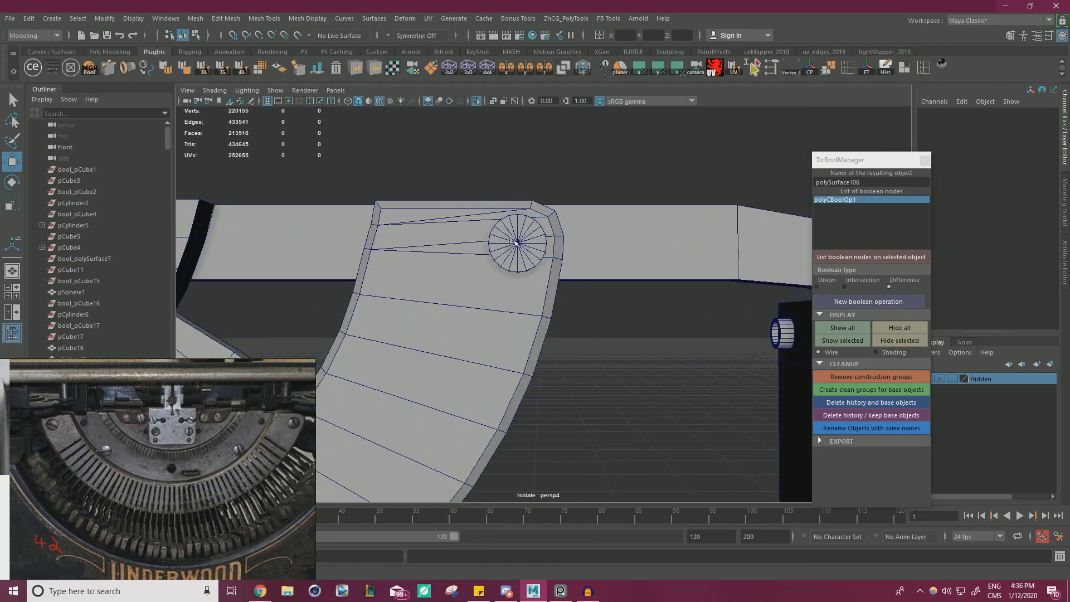
{"action": "left_click", "coordinate": [512, 241]}
{"action": "key", "text": "r"}
{"action": "left_click", "coordinate": [618, 302]}
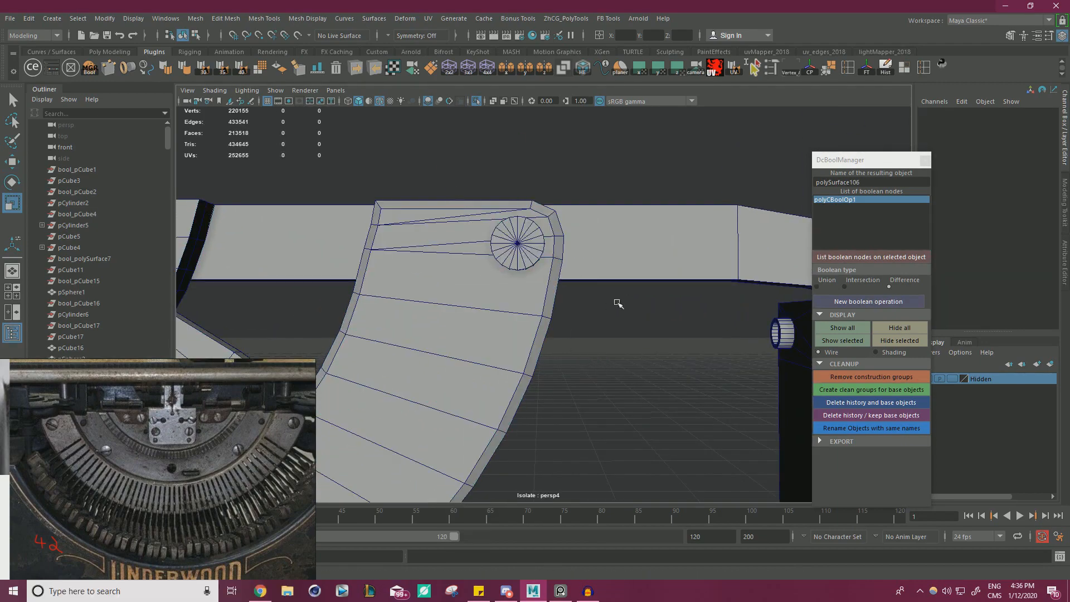
{"action": "left_click_drag", "start_coordinate": [618, 303], "coordinate": [549, 357], "text": "alt"}
{"action": "left_click", "coordinate": [563, 222]}
{"action": "left_click_drag", "start_coordinate": [589, 240], "coordinate": [535, 247], "text": "alt"}
Move the cylinder along its depth axis so that it protrudes from the front face of the band.
{"action": "key", "text": "w"}
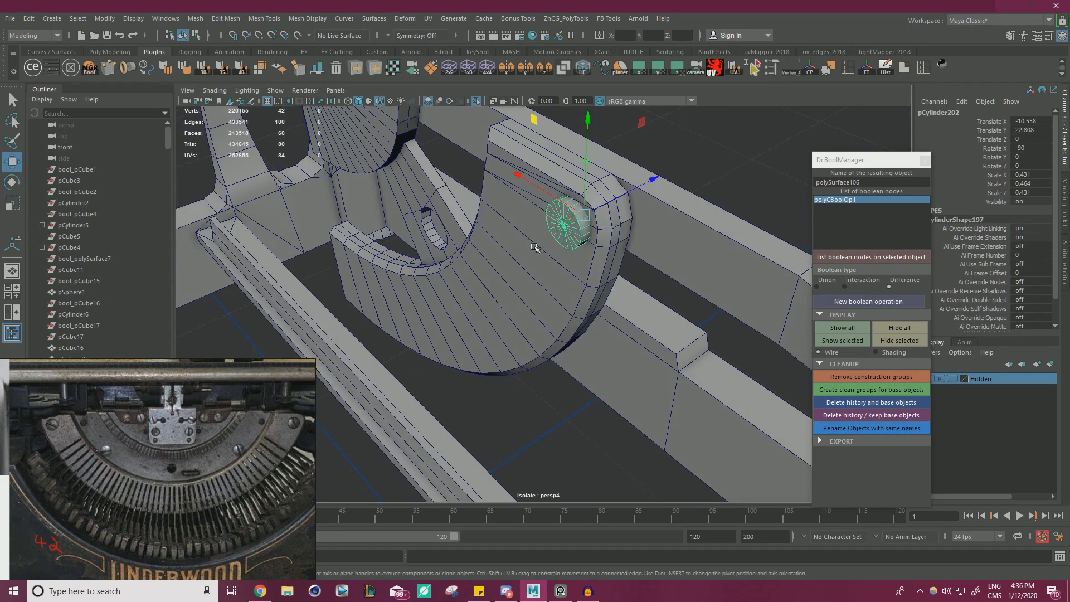
{"action": "left_click_drag", "start_coordinate": [621, 197], "coordinate": [608, 205]}
{"action": "left_click_drag", "start_coordinate": [608, 205], "coordinate": [626, 196]}
{"action": "left_click_drag", "start_coordinate": [607, 268], "coordinate": [666, 243], "text": "alt"}
Subtract the cylinder from the outer segment with a Difference boolean and delete the history and base objects.
{"action": "left_click", "coordinate": [561, 275]}
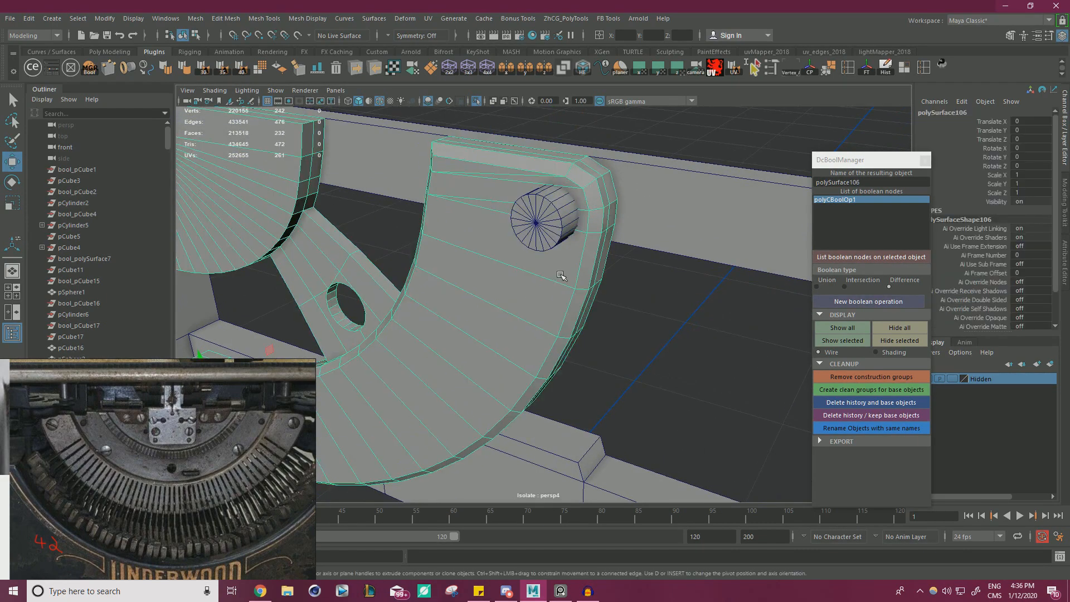
{"action": "left_click", "coordinate": [564, 196]}
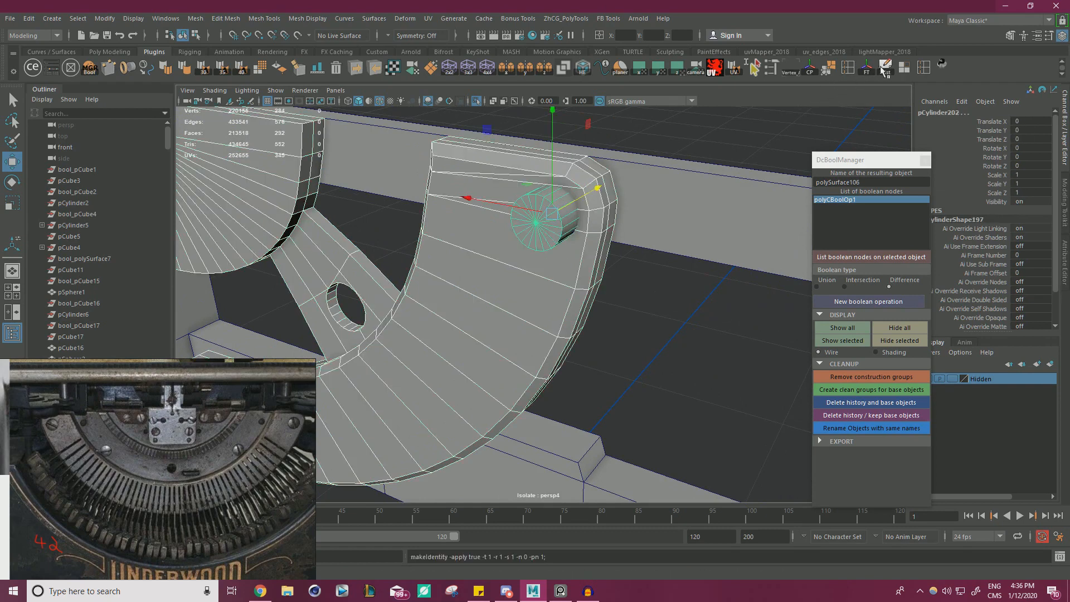
{"action": "left_click", "coordinate": [709, 148]}
{"action": "left_click", "coordinate": [536, 281]}
{"action": "left_click", "coordinate": [534, 228], "text": "shift"}
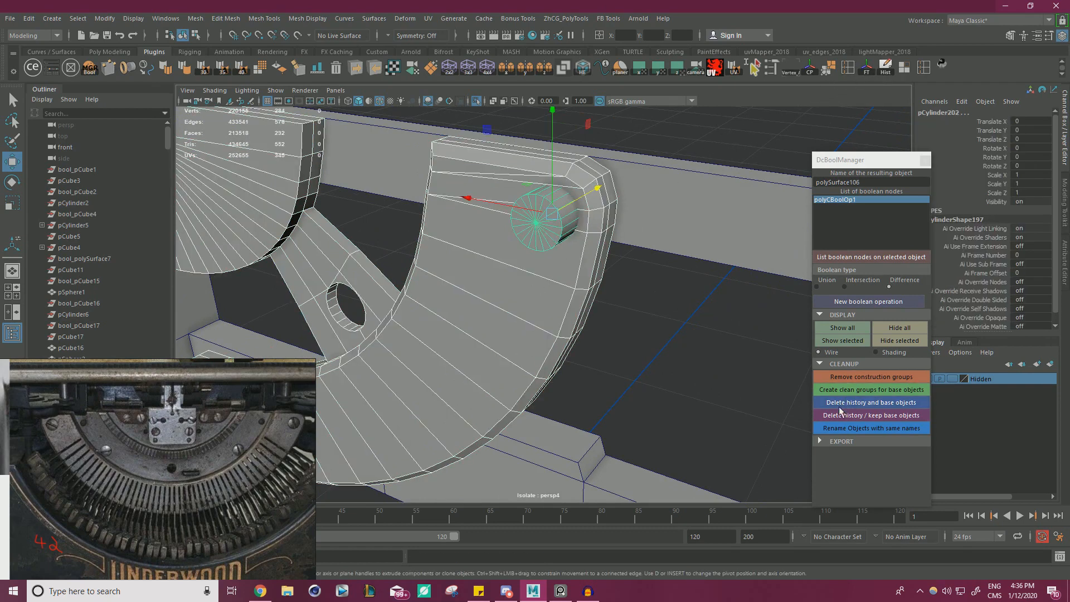
{"action": "left_click", "coordinate": [853, 304]}
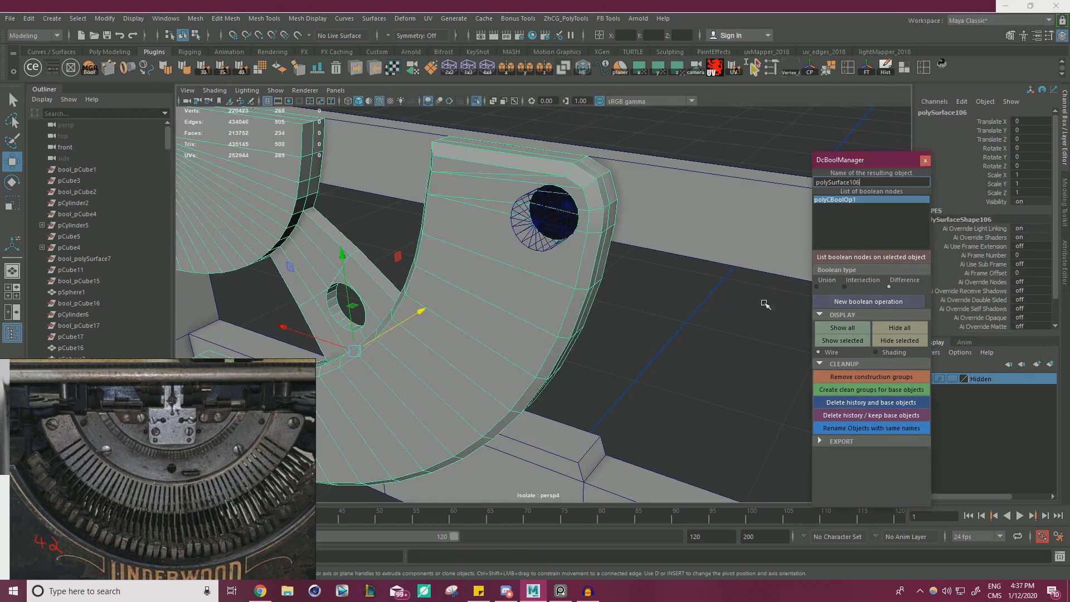
{"action": "left_click", "coordinate": [859, 404]}
Extrude the new hole's border edges into the band and cap the opening to form a shallow round recess.
{"action": "left_click_drag", "start_coordinate": [647, 285], "coordinate": [614, 324], "text": "alt"}
{"action": "left_click", "coordinate": [614, 325]}
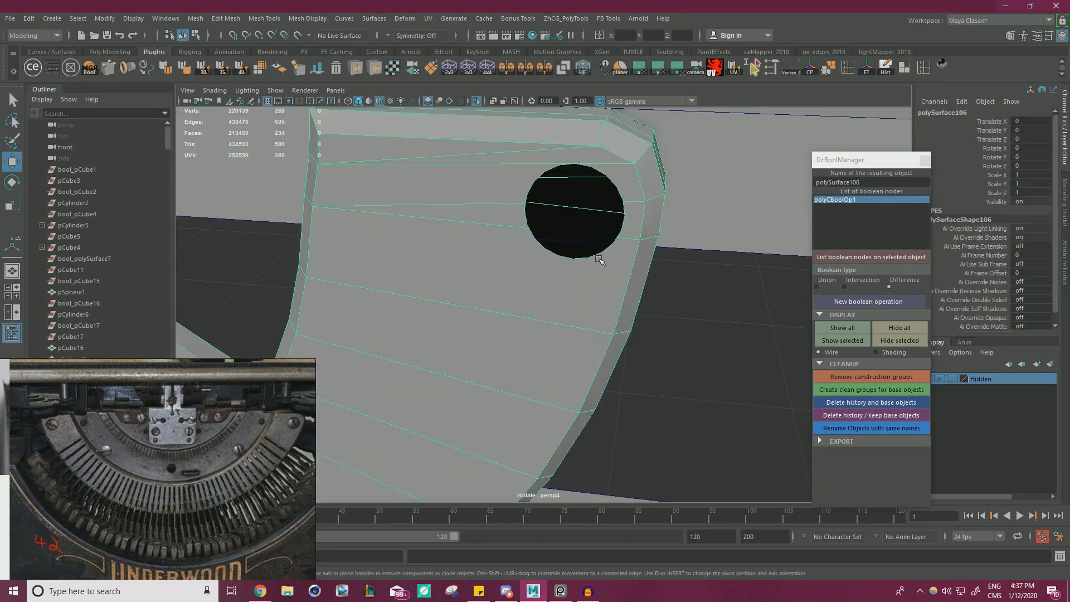
{"action": "left_click_drag", "start_coordinate": [596, 251], "coordinate": [684, 105], "text": "alt"}
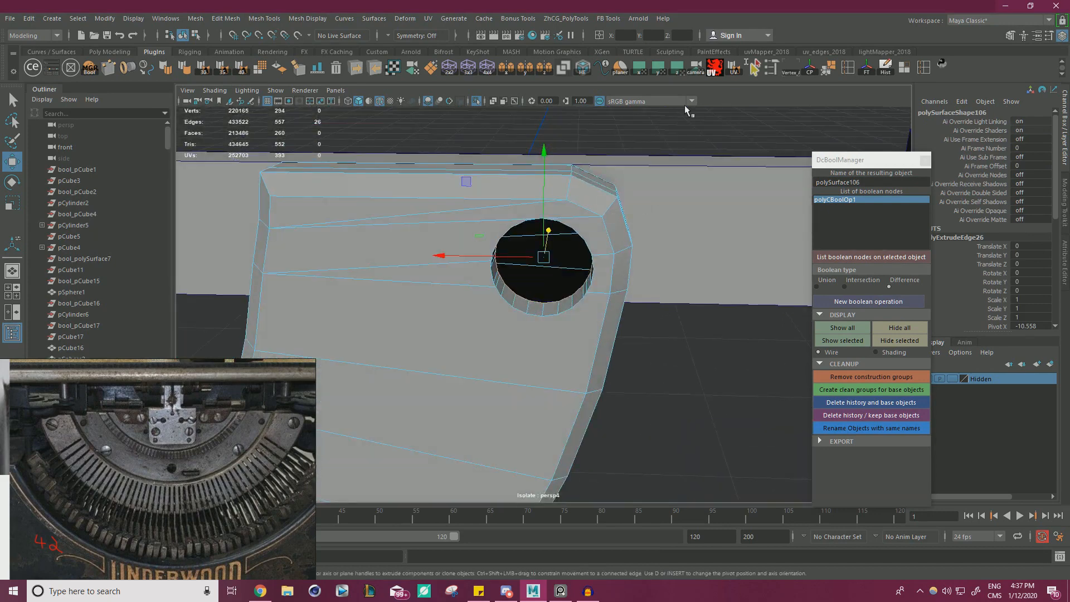
{"action": "right_click_drag", "start_coordinate": [686, 125], "coordinate": [670, 273], "text": "shift"}
{"action": "left_click_drag", "start_coordinate": [557, 273], "coordinate": [599, 284], "text": "alt"}
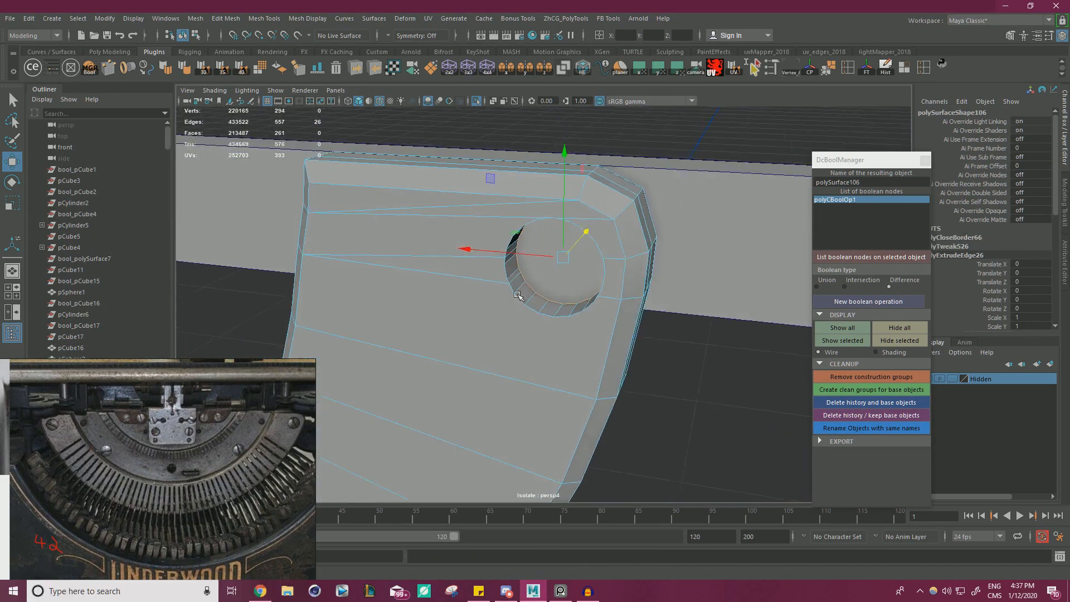
Snap the stray rim and floor vertices on the recess's inward-facing side onto their neighbouring wall vertices.
{"action": "scroll", "coordinate": [535, 273], "scroll_direction": "up", "scroll_amount": 5}
{"action": "left_click_drag", "start_coordinate": [518, 273], "coordinate": [494, 268], "text": "alt"}
{"action": "right_click_drag", "start_coordinate": [470, 255], "coordinate": [420, 257]}
{"action": "left_click", "coordinate": [455, 258]}
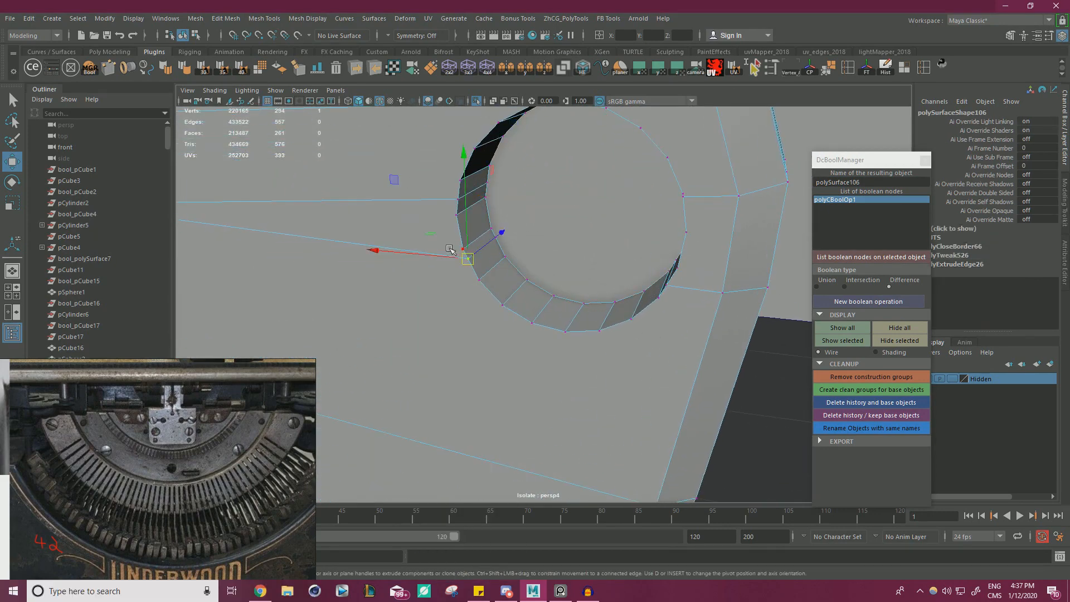
{"action": "left_click_drag", "start_coordinate": [468, 257], "coordinate": [496, 237]}
{"action": "left_click", "coordinate": [495, 240]}
{"action": "key", "text": "v"}
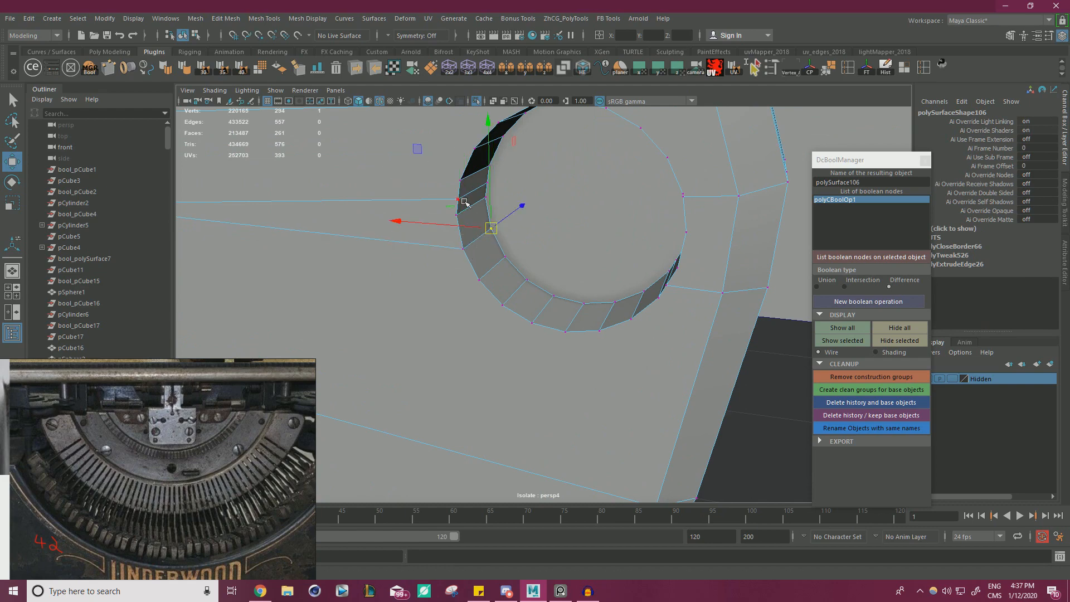
{"action": "middle_click_drag", "start_coordinate": [465, 201], "coordinate": [503, 187]}
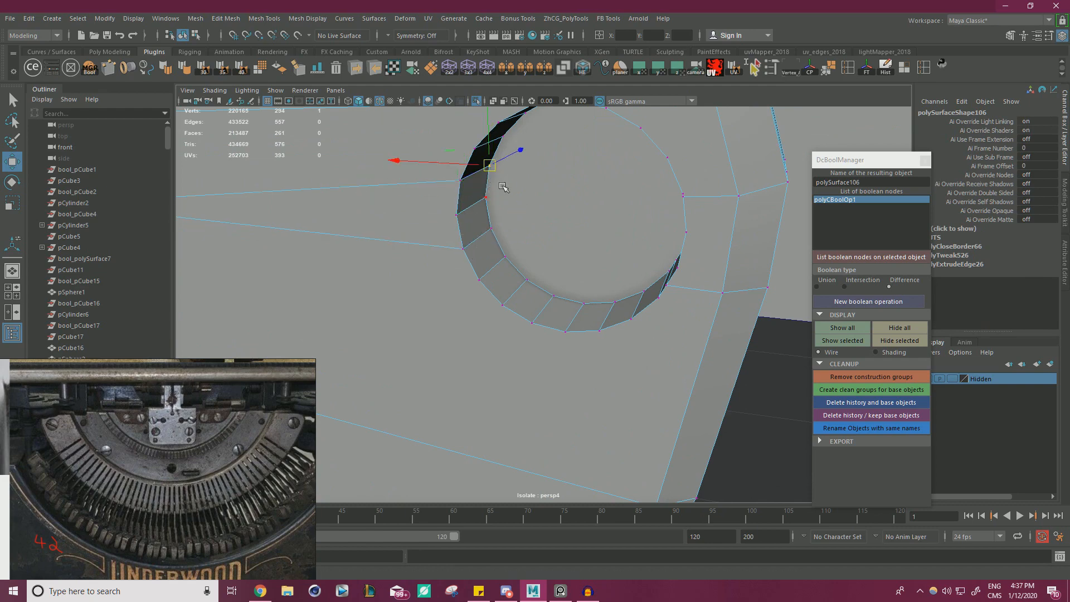
{"action": "left_click_drag", "start_coordinate": [503, 187], "coordinate": [520, 249], "text": "alt"}
Snap the stray vertices at the top of the recess onto the adjacent rim and floor corners.
{"action": "right_click_drag", "start_coordinate": [519, 249], "coordinate": [550, 244], "text": "alt"}
{"action": "middle_click_drag", "start_coordinate": [494, 186], "coordinate": [503, 173]}
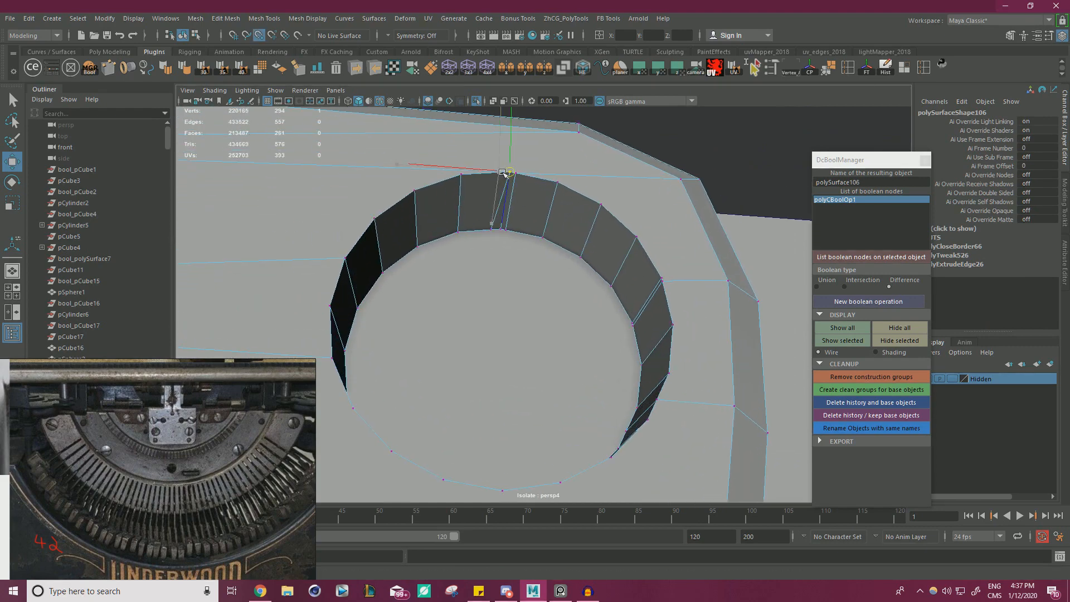
{"action": "left_click", "coordinate": [488, 223]}
{"action": "middle_click_drag", "start_coordinate": [490, 224], "coordinate": [505, 227]}
{"action": "left_click", "coordinate": [519, 177]}
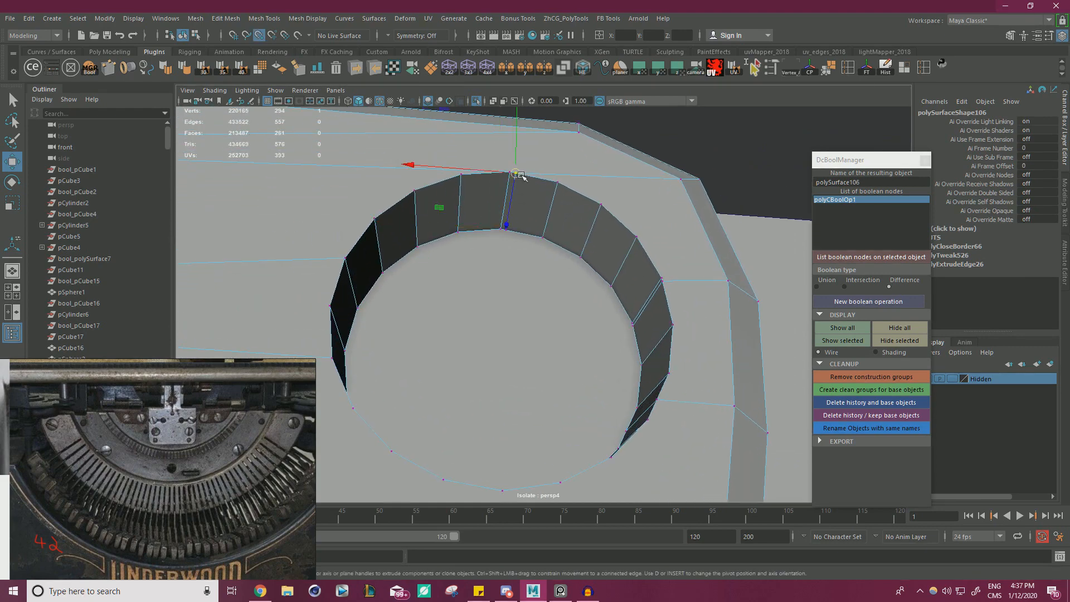
{"action": "middle_click_drag", "start_coordinate": [521, 174], "coordinate": [510, 174]}
{"action": "left_click", "coordinate": [522, 212]}
{"action": "middle_click_drag", "start_coordinate": [509, 228], "coordinate": [502, 228]}
Snap the stray vertices on the recess's outward-facing side onto neighbouring corners and merge all vertices around the recess.
{"action": "left_click_drag", "start_coordinate": [567, 245], "coordinate": [625, 203], "text": "alt"}
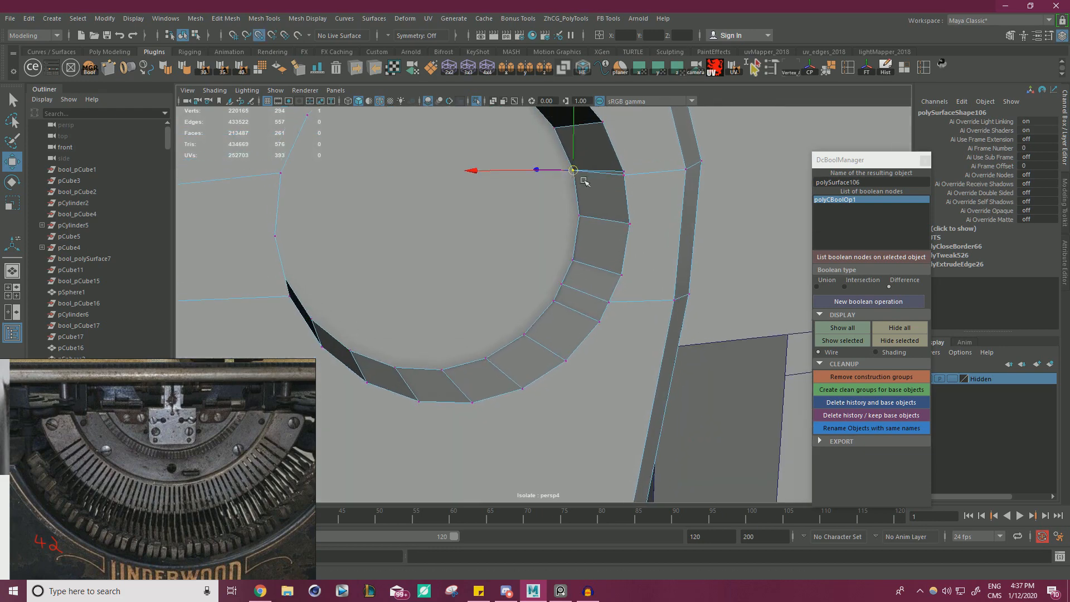
{"action": "left_click", "coordinate": [609, 302]}
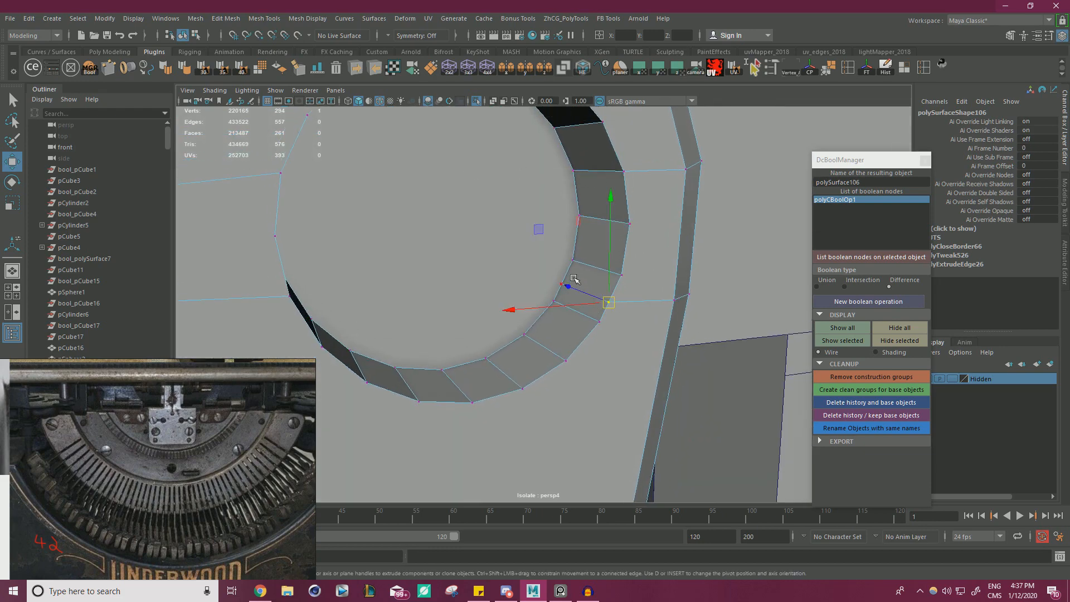
{"action": "middle_click_drag", "start_coordinate": [574, 279], "coordinate": [608, 304]}
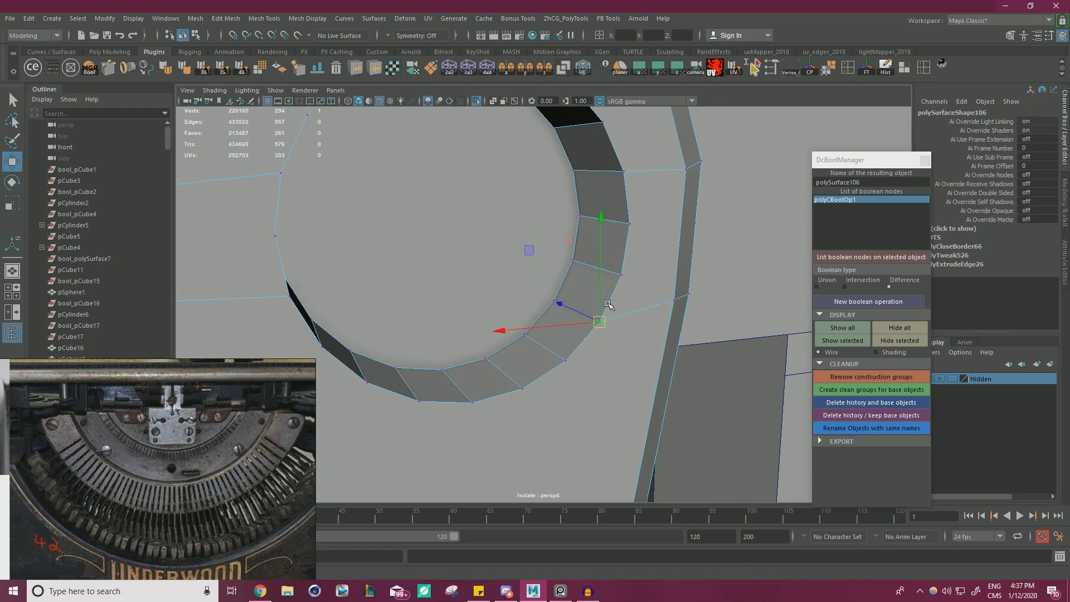
{"action": "left_click_drag", "start_coordinate": [629, 270], "coordinate": [465, 252], "text": "alt"}
{"action": "scroll", "coordinate": [513, 272], "scroll_direction": "down", "scroll_amount": 5}
{"action": "left_click_drag", "start_coordinate": [446, 181], "coordinate": [684, 370]}
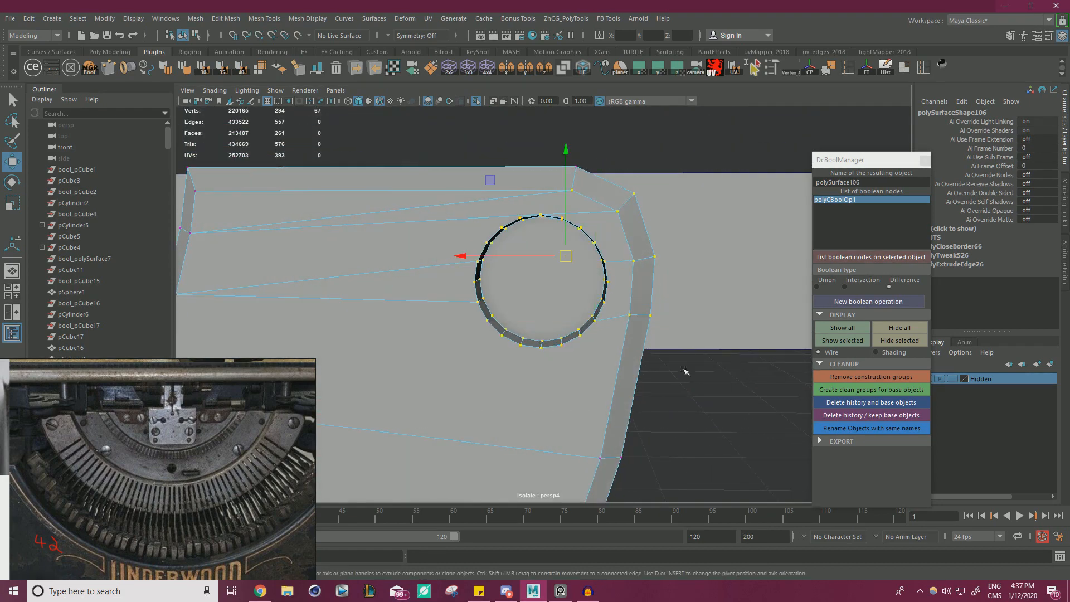
{"action": "right_click_drag", "start_coordinate": [585, 216], "coordinate": [643, 124], "text": "shift"}
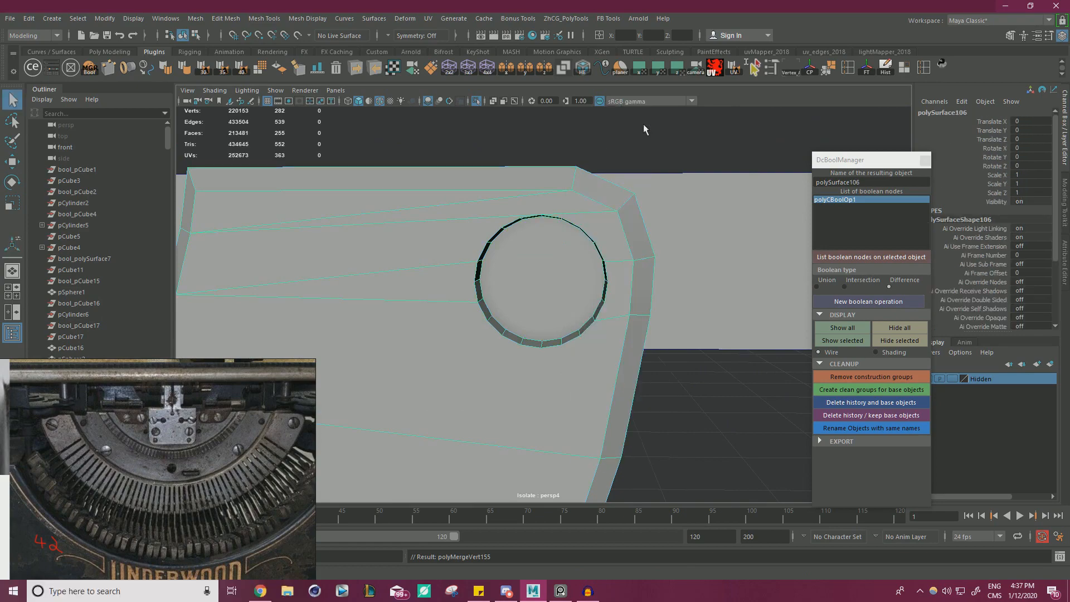
Show the full model again, duplicate the slotted screw on the inner band and centre the copy in the new recess.
{"action": "key", "text": "w"}
{"action": "left_click", "coordinate": [476, 101]}
{"action": "scroll", "coordinate": [361, 290], "scroll_direction": "down", "scroll_amount": 6}
{"action": "left_click_drag", "start_coordinate": [361, 290], "coordinate": [440, 353], "text": "alt"}
{"action": "left_click", "coordinate": [416, 343]}
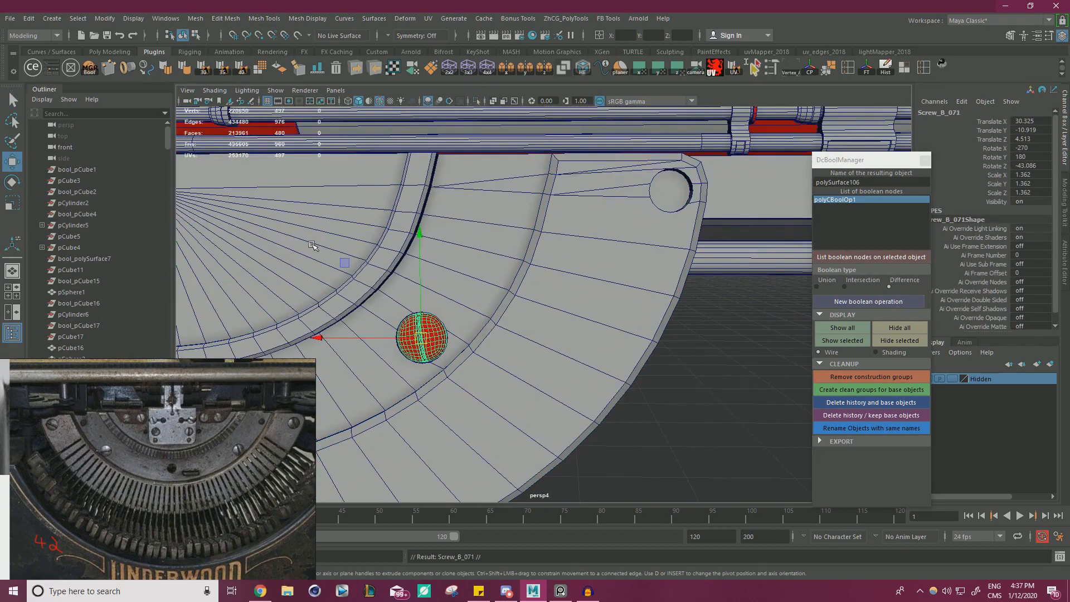
{"action": "left_click_drag", "start_coordinate": [344, 262], "coordinate": [598, 124]}
{"action": "key", "text": "f"}
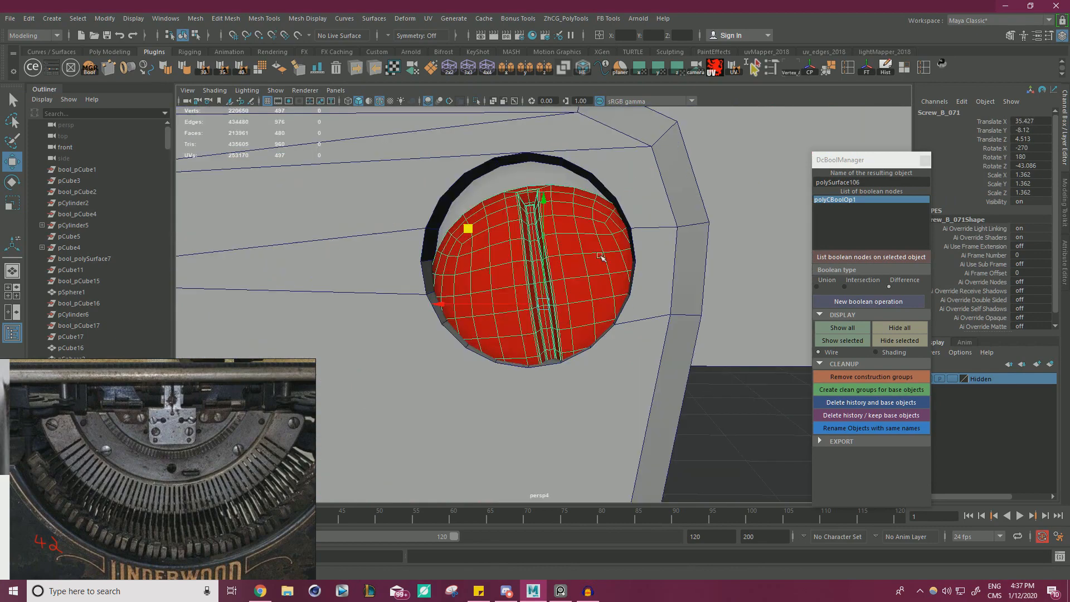
{"action": "left_click_drag", "start_coordinate": [577, 283], "coordinate": [565, 403]}
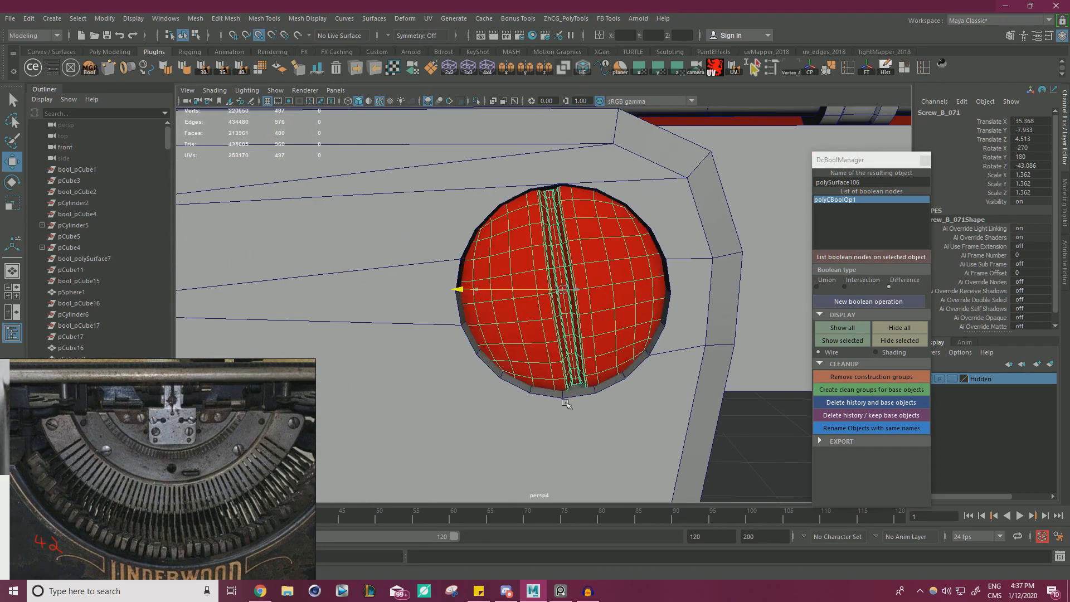
Scale the screw copy uniformly to 1.136 to fit inside the recess.
{"action": "key", "text": "r"}
{"action": "left_click_drag", "start_coordinate": [559, 288], "coordinate": [520, 300]}
{"action": "key", "text": "e"}
{"action": "left_click_drag", "start_coordinate": [610, 324], "coordinate": [576, 308], "text": "alt"}
{"action": "key", "text": "w"}
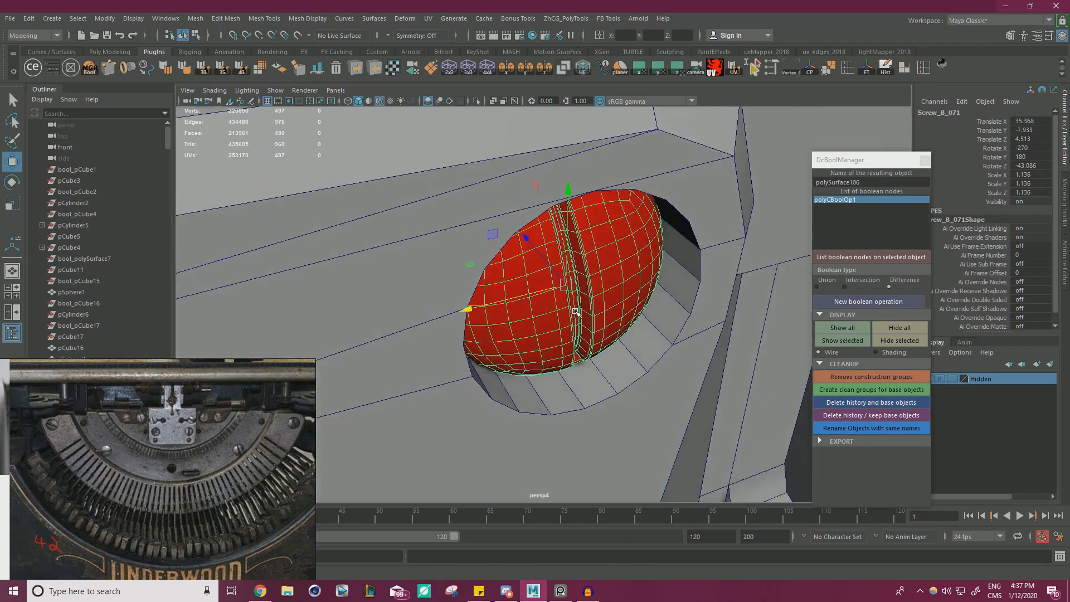
Rotate the screw copy to Rotate Z -133.35 and sink it into the recess at Translate Z 4.409.
{"action": "left_click_drag", "start_coordinate": [537, 255], "coordinate": [641, 228]}
{"action": "key", "text": "e"}
{"action": "key", "text": "w"}
{"action": "left_click_drag", "start_coordinate": [530, 203], "coordinate": [555, 242], "text": "alt"}
{"action": "right_click_drag", "start_coordinate": [555, 242], "coordinate": [394, 281], "text": "alt"}
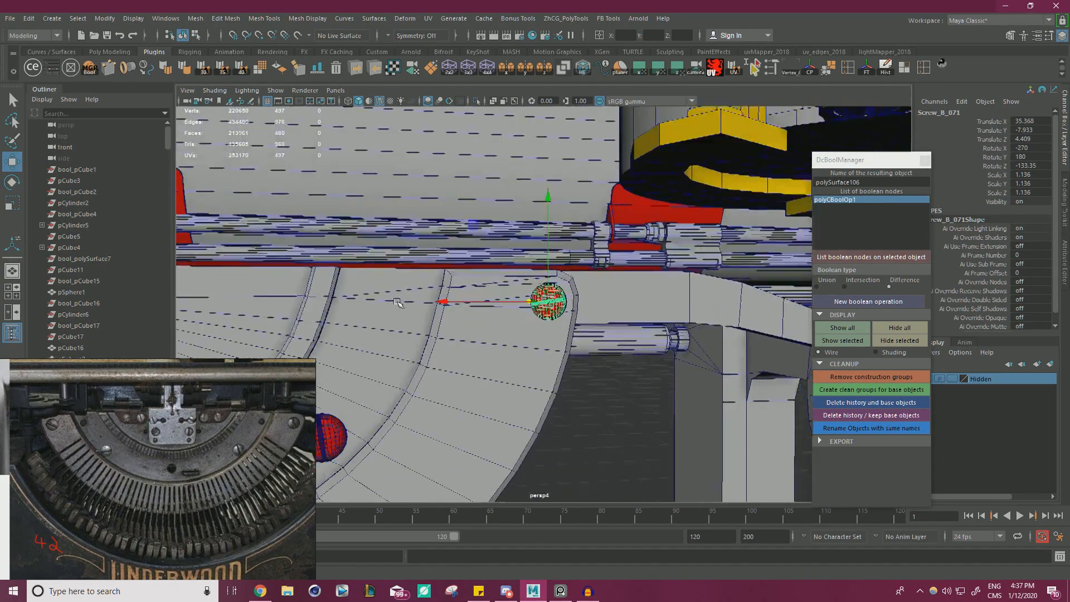
Snap the outer segment's pivot to its straight centre edge and mirror the cleaned-up segment to the opposite half.
{"action": "middle_click_drag", "start_coordinate": [395, 281], "coordinate": [549, 199], "text": "alt"}
{"action": "right_click_drag", "start_coordinate": [549, 199], "coordinate": [452, 259], "text": "alt"}
{"action": "left_click_drag", "start_coordinate": [452, 259], "coordinate": [571, 357], "text": "alt"}
{"action": "left_click", "coordinate": [571, 357]}
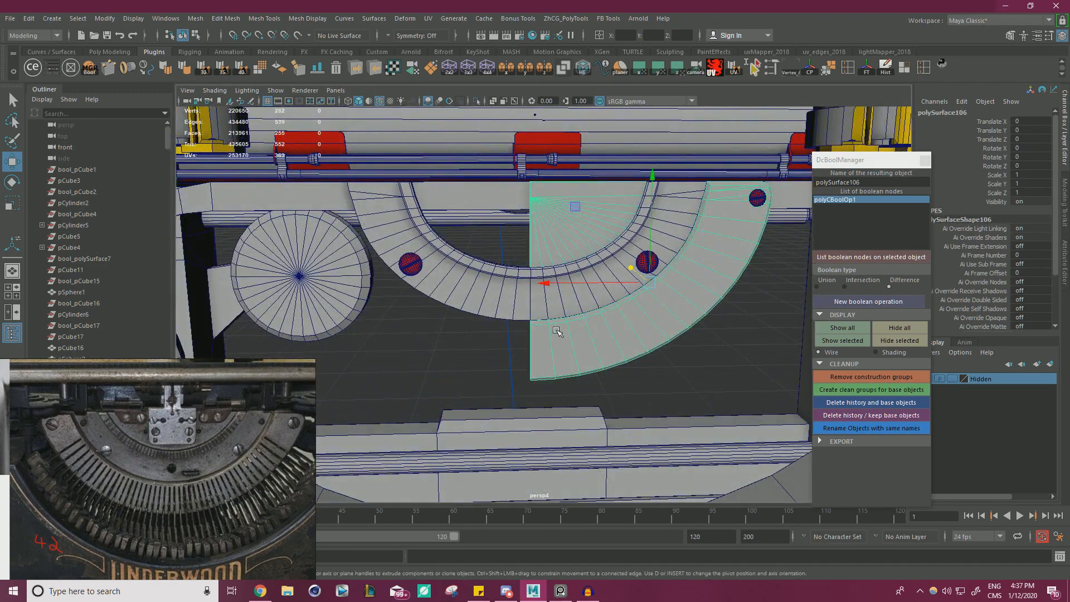
{"action": "key", "text": "d"}
{"action": "key", "text": "v"}
{"action": "left_click_drag", "start_coordinate": [648, 283], "coordinate": [503, 393]}
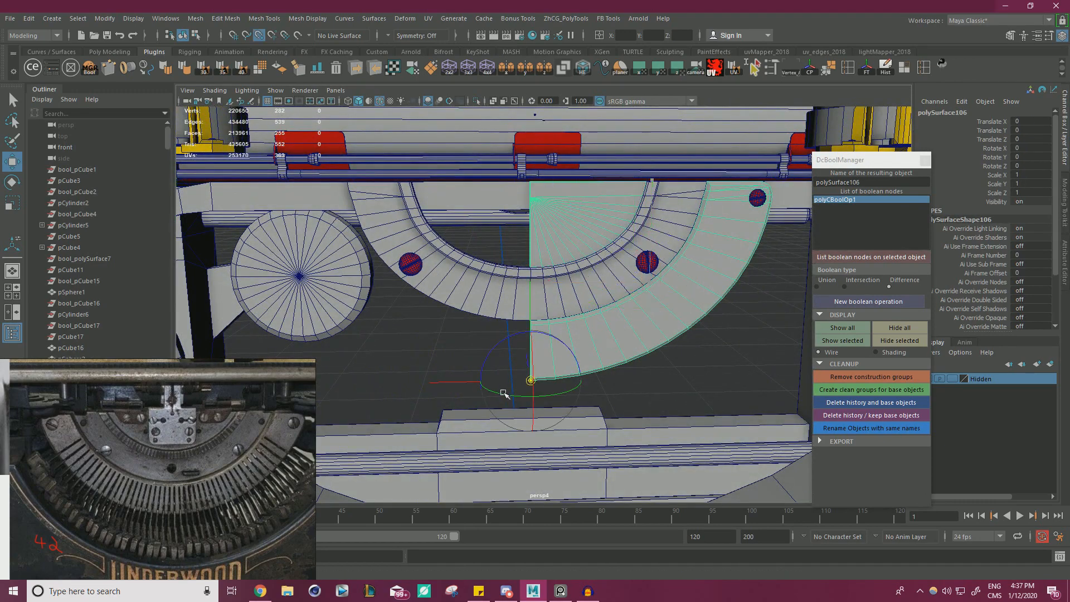
{"action": "left_click", "coordinate": [883, 73]}
{"action": "left_click", "coordinate": [506, 71]}
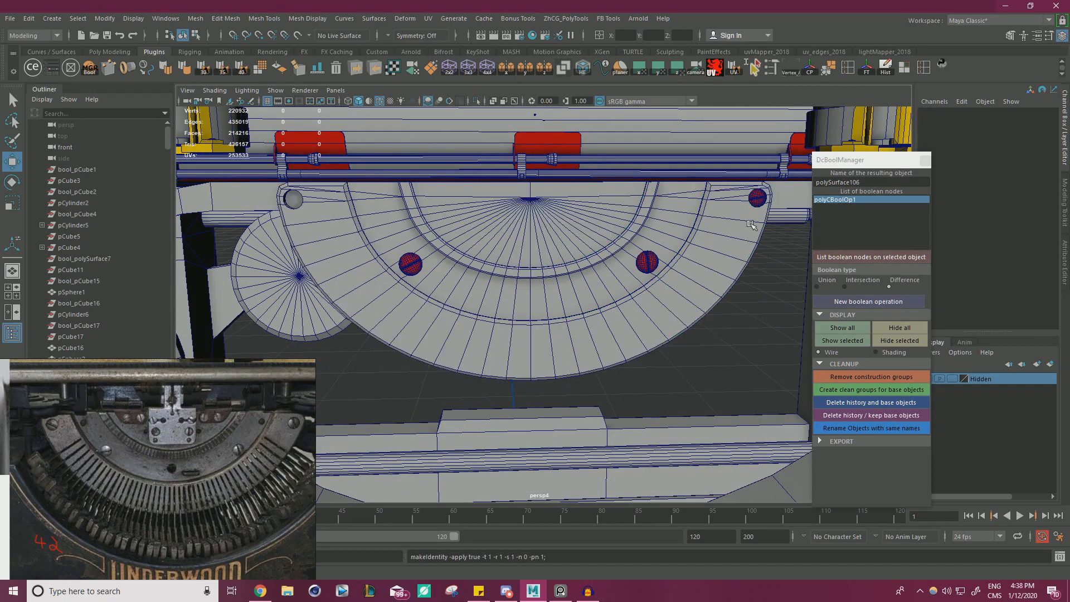
Duplicate the recessed screw and move the copy into the mirrored recess at Translate X 14.253.
{"action": "left_click", "coordinate": [758, 198]}
{"action": "left_click_drag", "start_coordinate": [663, 199], "coordinate": [239, 199]}
{"action": "right_click_drag", "start_coordinate": [238, 217], "coordinate": [527, 184], "text": "alt"}
{"action": "middle_click_drag", "start_coordinate": [527, 184], "coordinate": [641, 346], "text": "alt"}
{"action": "right_click_drag", "start_coordinate": [641, 346], "coordinate": [604, 315], "text": "alt"}
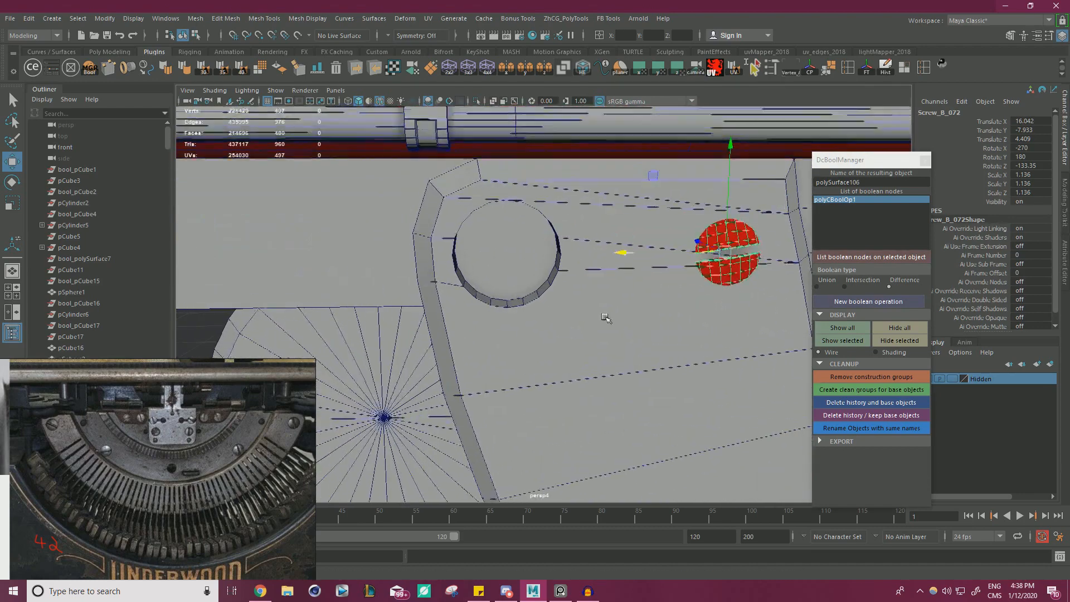
{"action": "key", "text": "v"}
{"action": "middle_click_drag", "start_coordinate": [564, 289], "coordinate": [556, 285]}
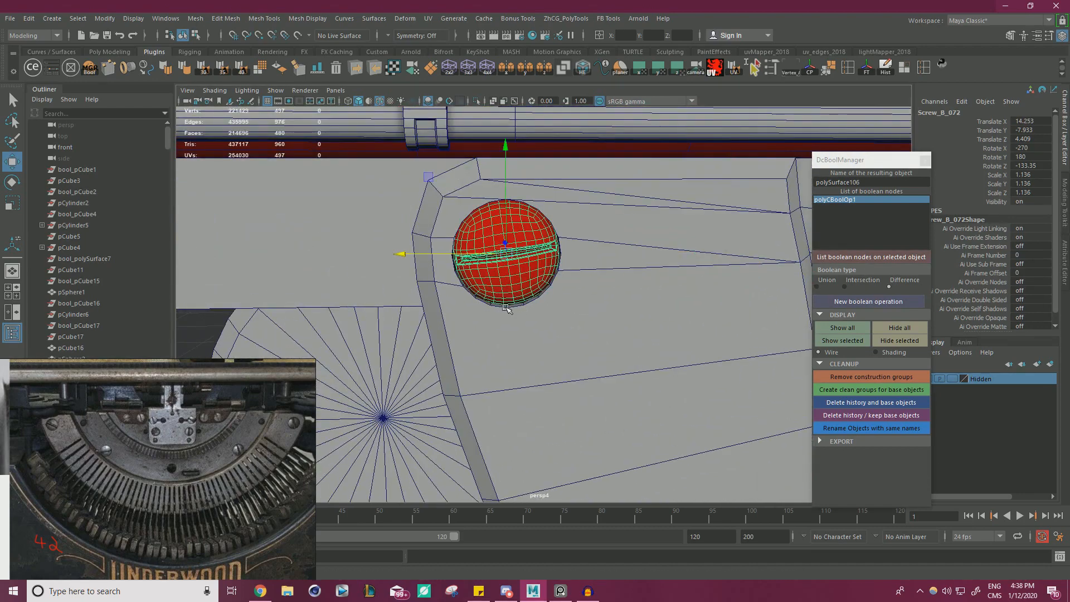
Turn the slot of the duplicated screw to Rotate Z -24.44.
{"action": "key", "text": "e"}
{"action": "left_click_drag", "start_coordinate": [424, 221], "coordinate": [399, 233]}
{"action": "key", "text": "w"}
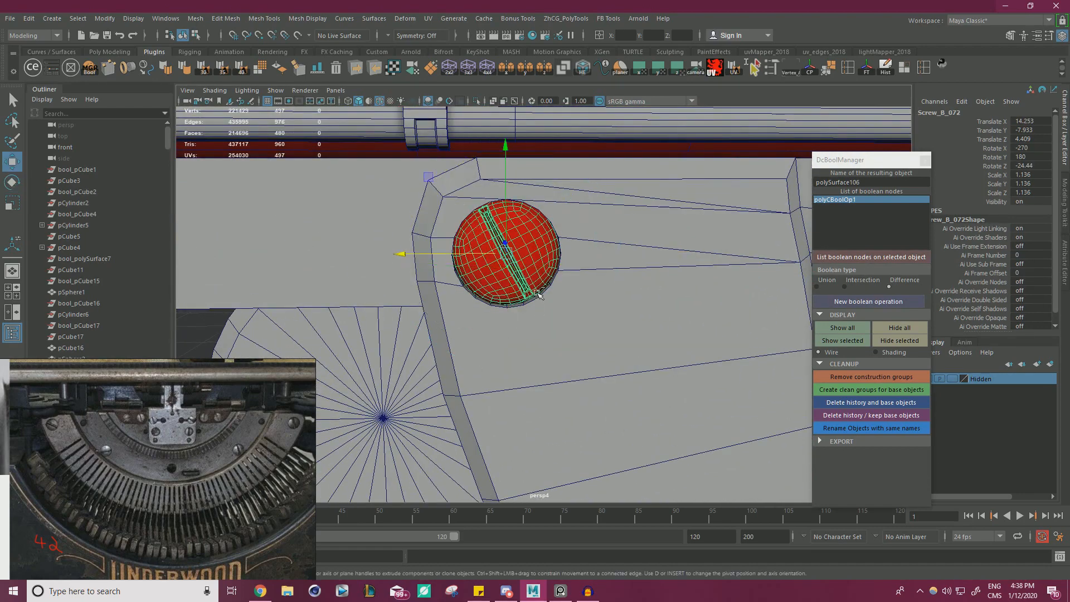
Examine the completed type segment and its screws inside the typewriter body from several angles.
{"action": "left_click", "coordinate": [480, 246], "text": "shift"}
{"action": "right_click_drag", "start_coordinate": [479, 246], "coordinate": [413, 239], "text": "alt"}
{"action": "left_click_drag", "start_coordinate": [412, 239], "coordinate": [367, 233], "text": "alt"}
{"action": "right_click_drag", "start_coordinate": [367, 233], "coordinate": [340, 241], "text": "alt"}
{"action": "mouse_move", "coordinate": [339, 241]}
{"action": "left_mouse_down", "text": "alt"}
{"action": "mouse_move", "coordinate": [394, 252]}
{"action": "mouse_move", "coordinate": [315, 264]}
{"action": "mouse_move", "coordinate": [307, 247]}
{"action": "mouse_move", "coordinate": [327, 255]}
{"action": "left_mouse_up", "text": "alt"}
{"action": "right_click_drag", "start_coordinate": [326, 255], "coordinate": [555, 289], "text": "alt"}
{"action": "left_click_drag", "start_coordinate": [517, 289], "coordinate": [434, 269], "text": "alt"}
{"action": "right_click_drag", "start_coordinate": [434, 269], "coordinate": [385, 267], "text": "alt"}
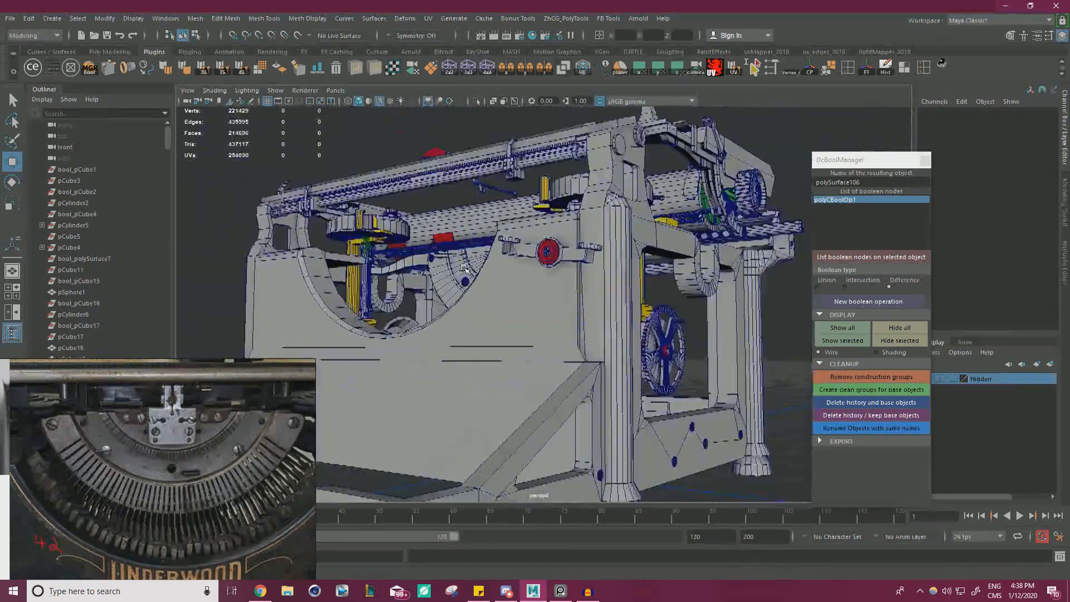
{"action": "left_click_drag", "start_coordinate": [385, 267], "coordinate": [357, 273], "text": "alt"}
{"action": "right_click_drag", "start_coordinate": [518, 295], "coordinate": [604, 312], "text": "alt"}
{"action": "left_click_drag", "start_coordinate": [604, 312], "coordinate": [602, 285], "text": "alt"}
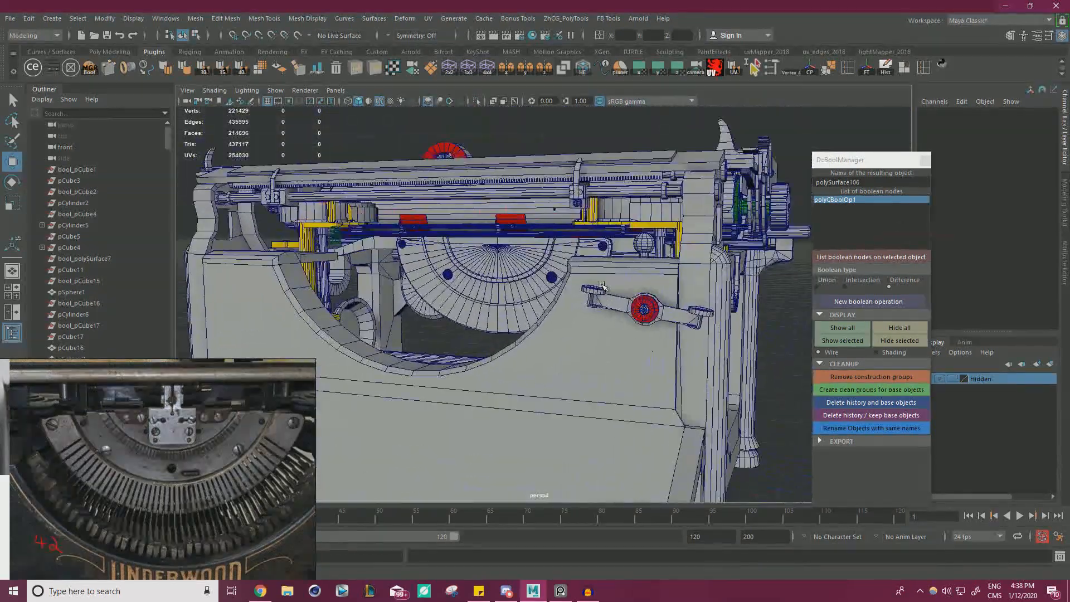
{"action": "left_click", "coordinate": [588, 591]}
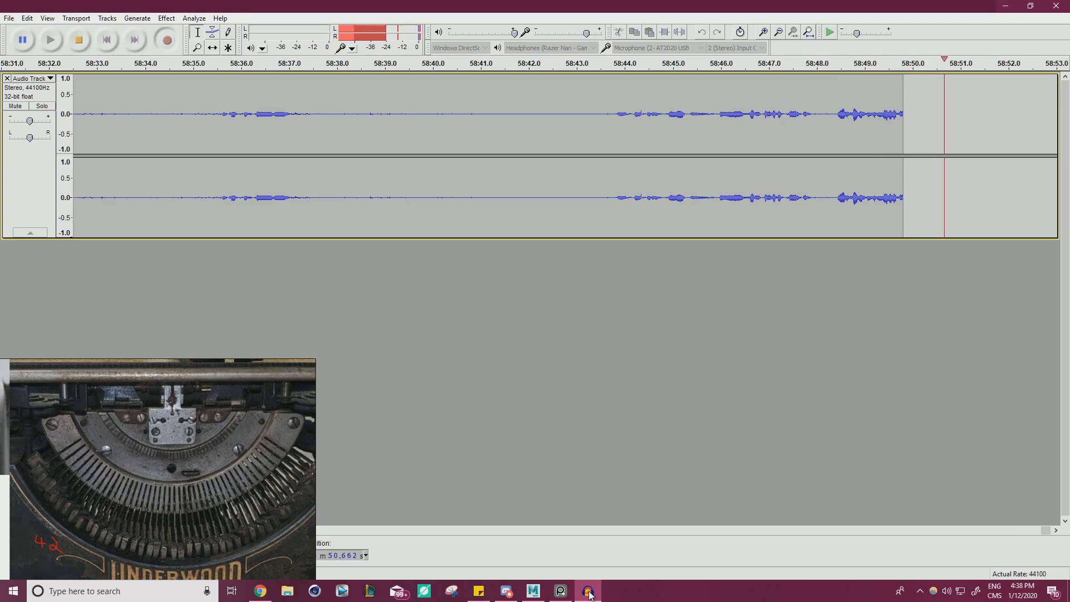
{"action": "left_click", "coordinate": [589, 593]}
{"action": "right_click_drag", "start_coordinate": [604, 235], "coordinate": [502, 225], "text": "alt"}
{"action": "left_click_drag", "start_coordinate": [501, 225], "coordinate": [496, 254], "text": "alt"}
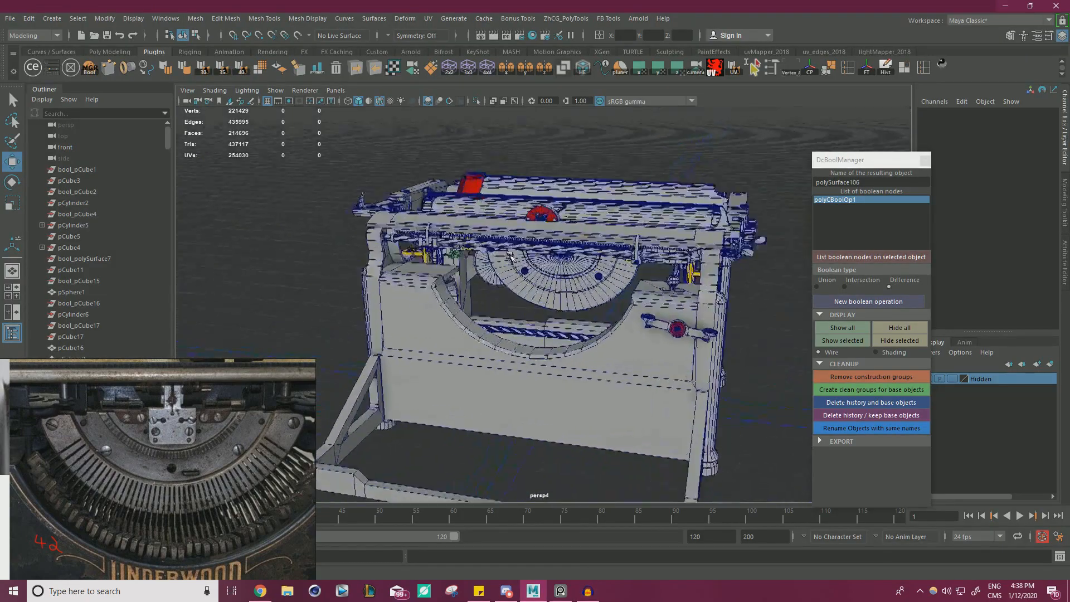
{"action": "right_click_drag", "start_coordinate": [496, 254], "coordinate": [529, 256], "text": "alt"}
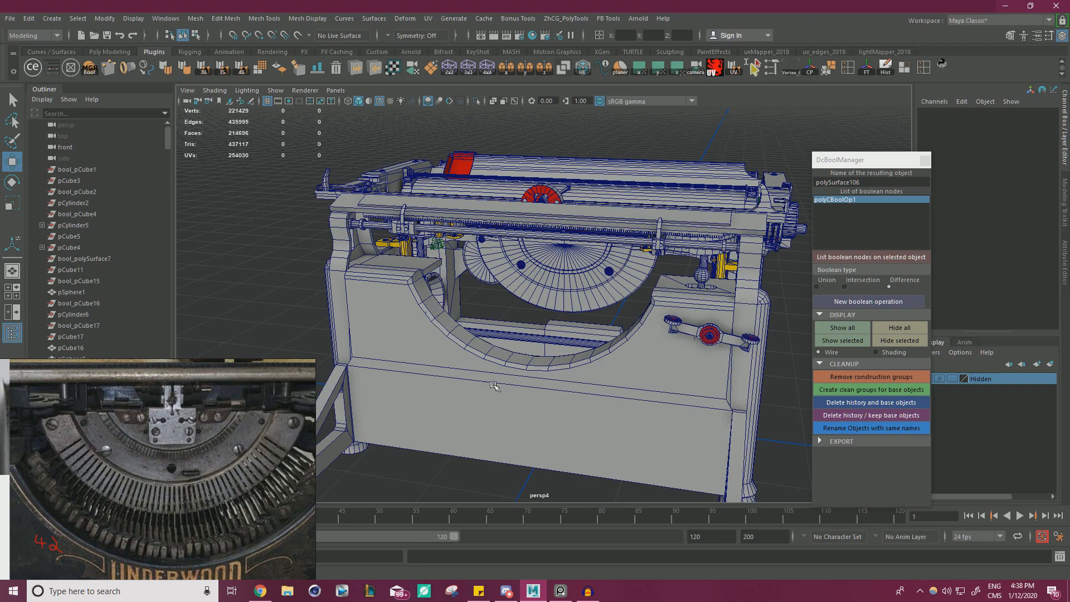
Examine the typewriter's supporting frame in X-ray and in isolation, then restore the full model view.
{"action": "left_click_drag", "start_coordinate": [494, 386], "coordinate": [618, 390], "text": "alt"}
{"action": "middle_click_drag", "start_coordinate": [621, 317], "coordinate": [652, 385], "text": "alt"}
{"action": "left_click", "coordinate": [528, 352]}
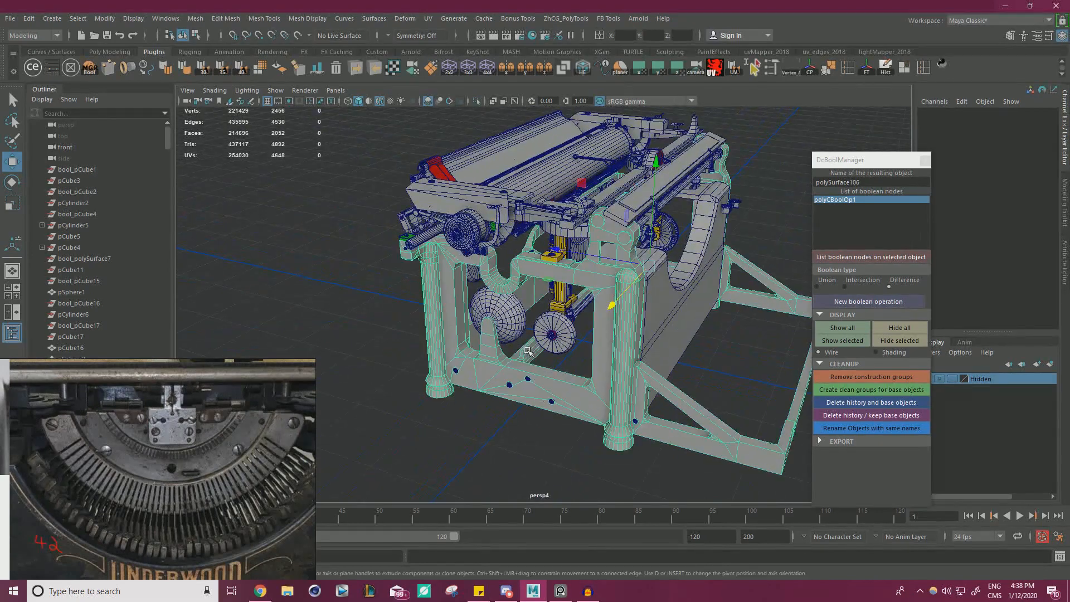
{"action": "right_click_drag", "start_coordinate": [528, 351], "coordinate": [589, 336], "text": "alt"}
{"action": "left_click", "coordinate": [492, 102]}
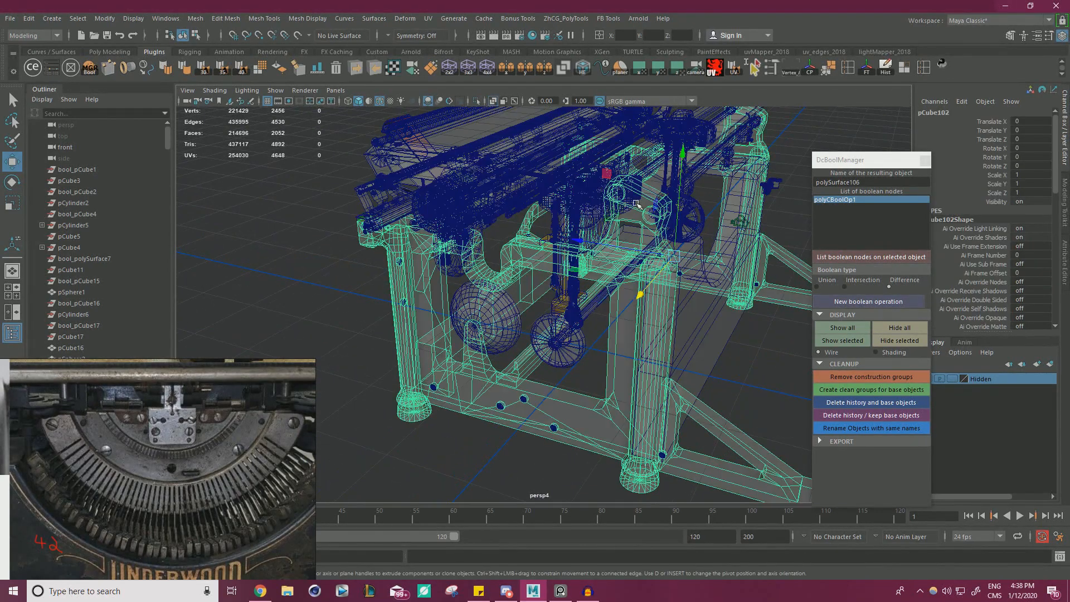
{"action": "left_click", "coordinate": [493, 104]}
{"action": "left_click", "coordinate": [478, 103]}
{"action": "left_click_drag", "start_coordinate": [501, 290], "coordinate": [349, 273], "text": "alt"}
{"action": "left_click_drag", "start_coordinate": [464, 276], "coordinate": [446, 119], "text": "alt"}
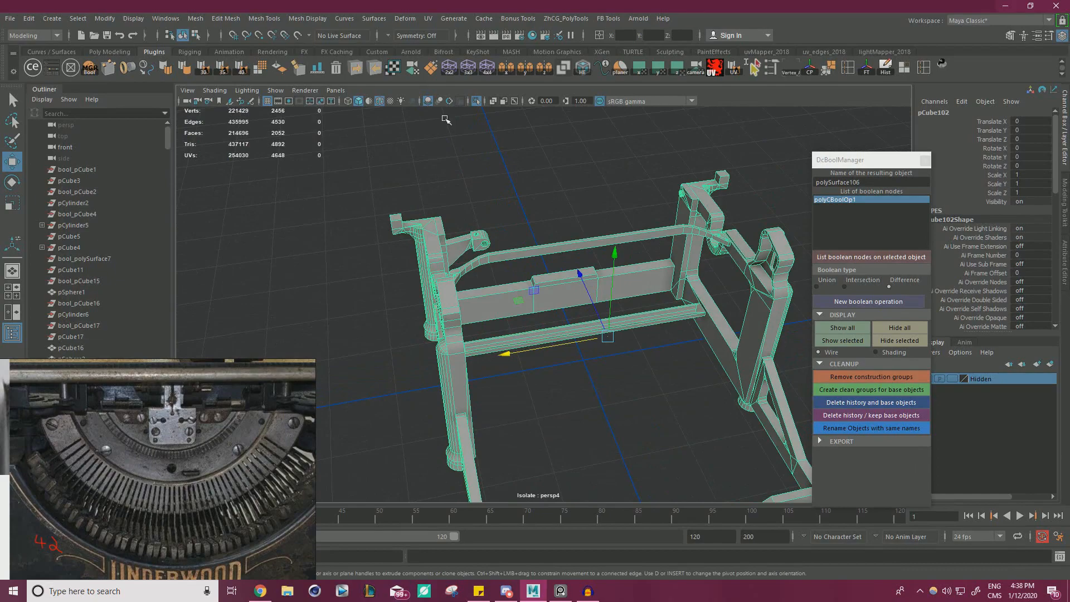
{"action": "left_click", "coordinate": [477, 102]}
Review the whole typewriter model from the front and side, checking the type segment's place behind the curved front opening.
{"action": "left_click_drag", "start_coordinate": [658, 312], "coordinate": [550, 227], "text": "alt"}
{"action": "left_click", "coordinate": [646, 229]}
{"action": "scroll", "coordinate": [662, 234], "scroll_direction": "down", "scroll_amount": 3}
{"action": "left_click", "coordinate": [312, 228]}
{"action": "scroll", "coordinate": [536, 268], "scroll_direction": "down", "scroll_amount": 3}
{"action": "scroll", "coordinate": [536, 268], "scroll_direction": "up", "scroll_amount": 3}
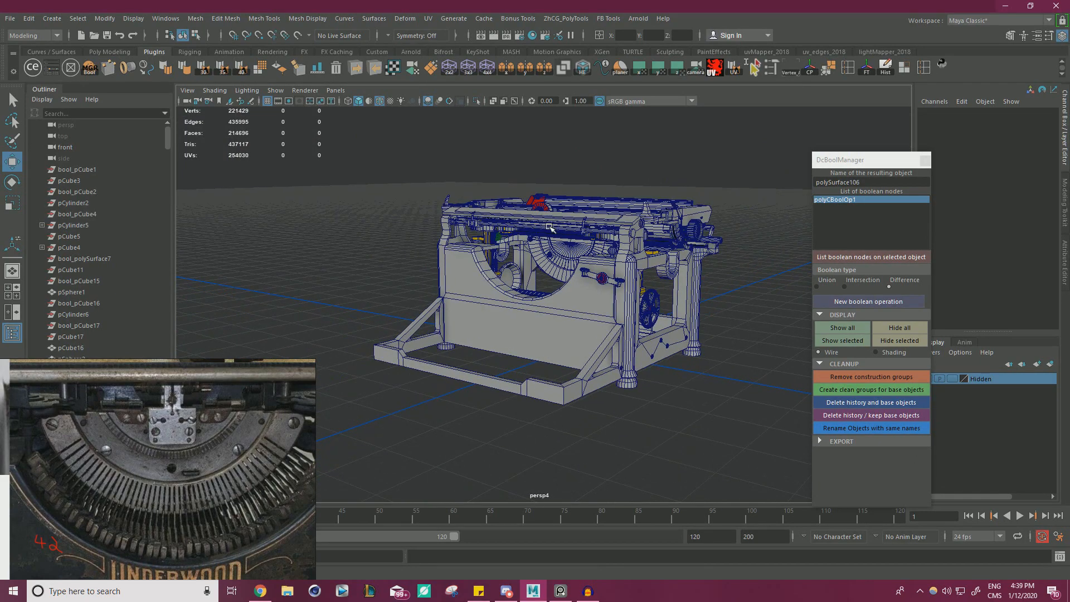
{"action": "left_click_drag", "start_coordinate": [550, 227], "coordinate": [658, 258], "text": "alt"}
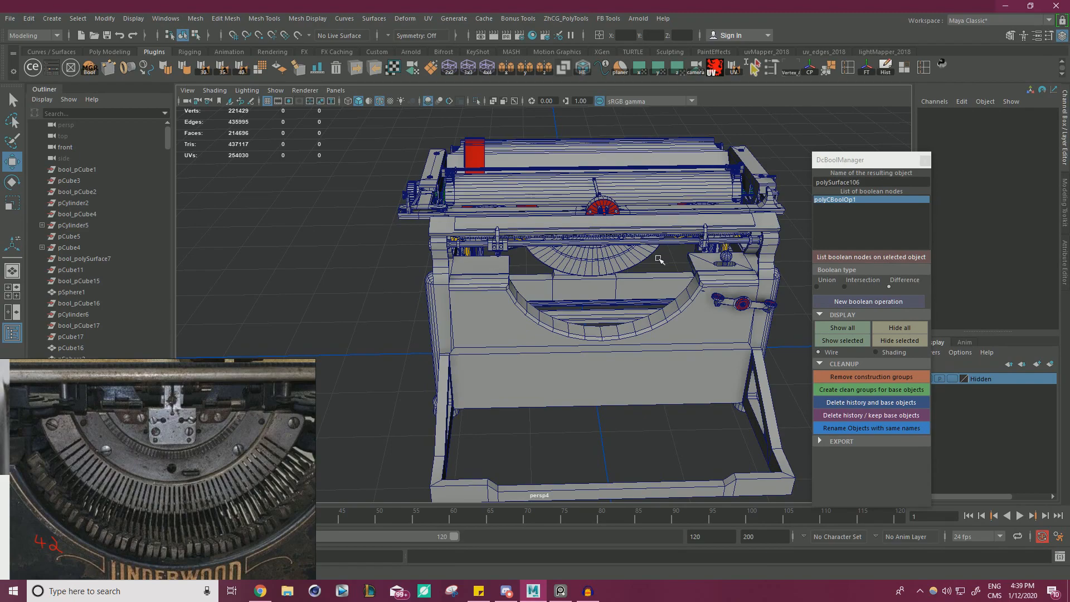
{"action": "left_click_drag", "start_coordinate": [640, 257], "coordinate": [567, 271], "text": "alt"}
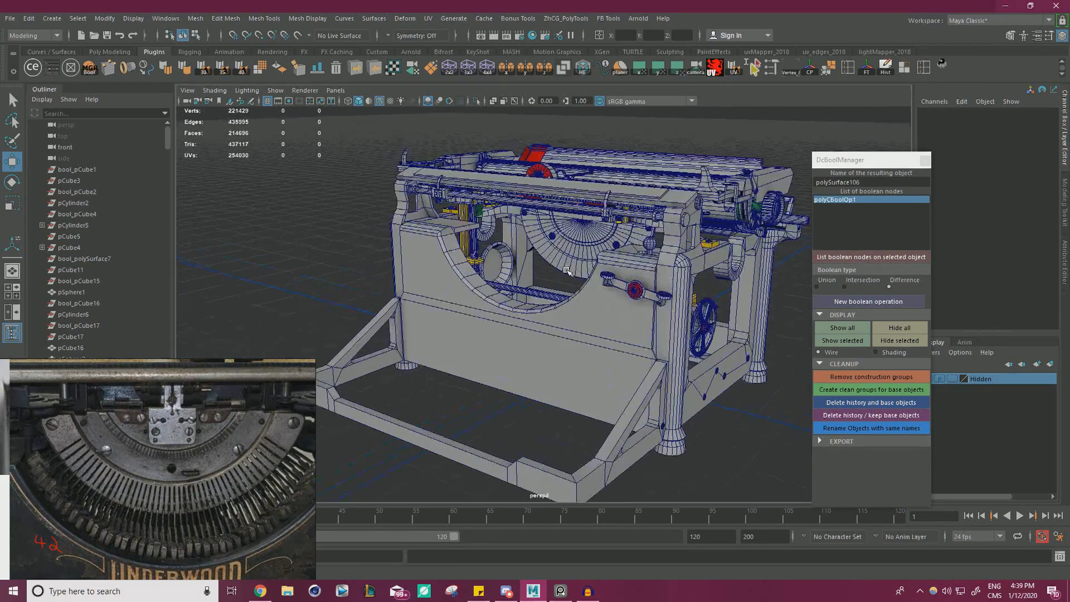